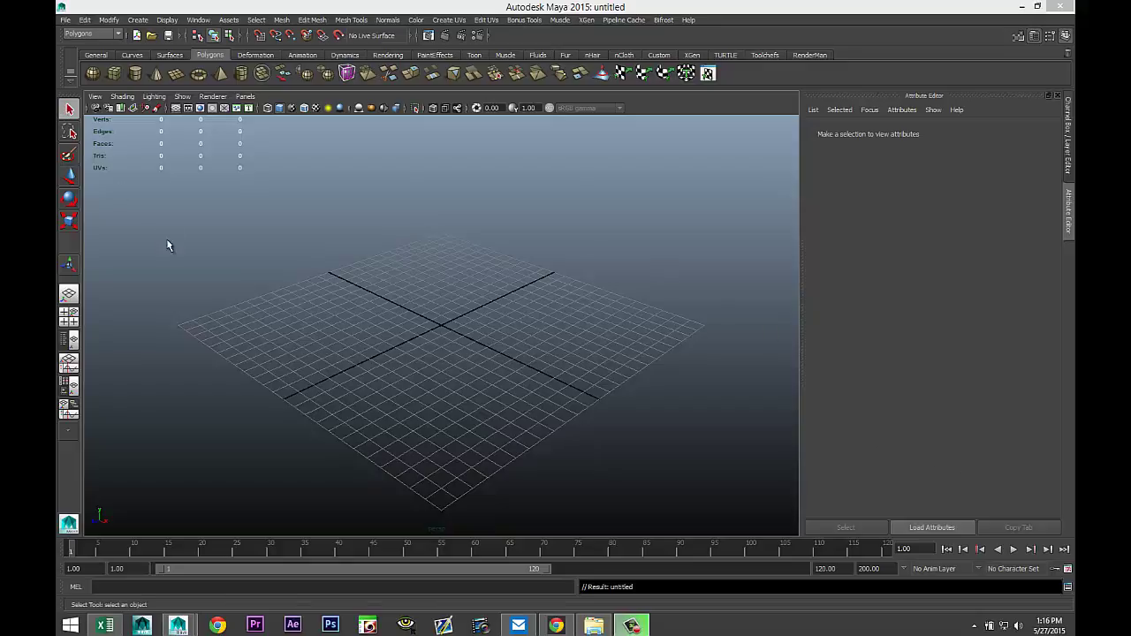
# In Four View, import Desktop\Gaspump\Nozzle.jpeg as the front view's image plane.
pyautogui.click(71, 324)
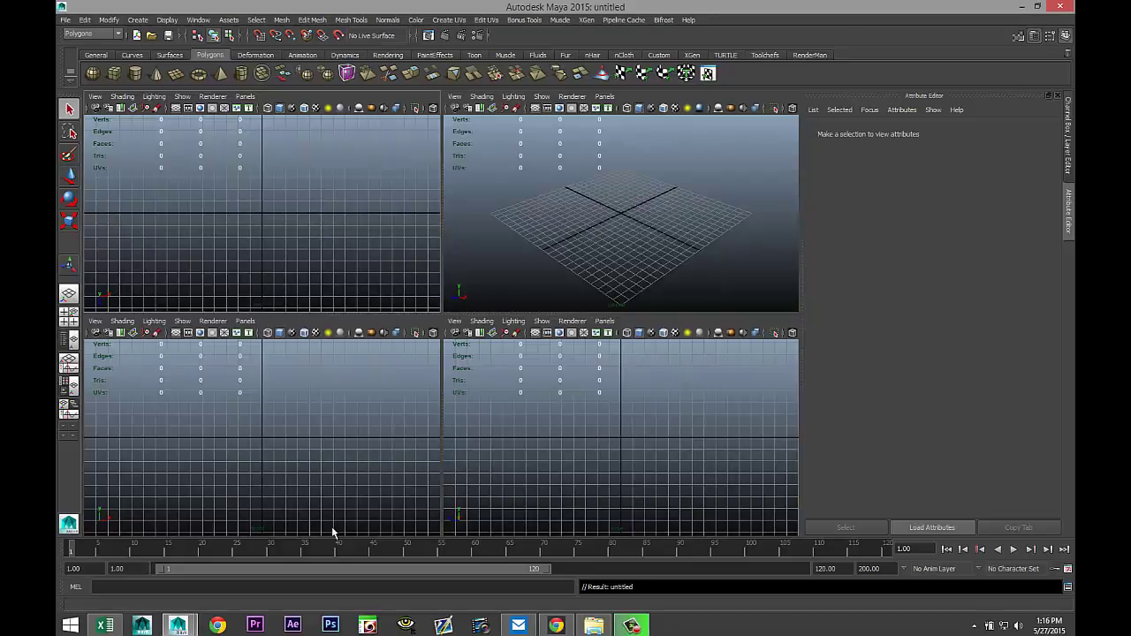
pyautogui.click(95, 322)
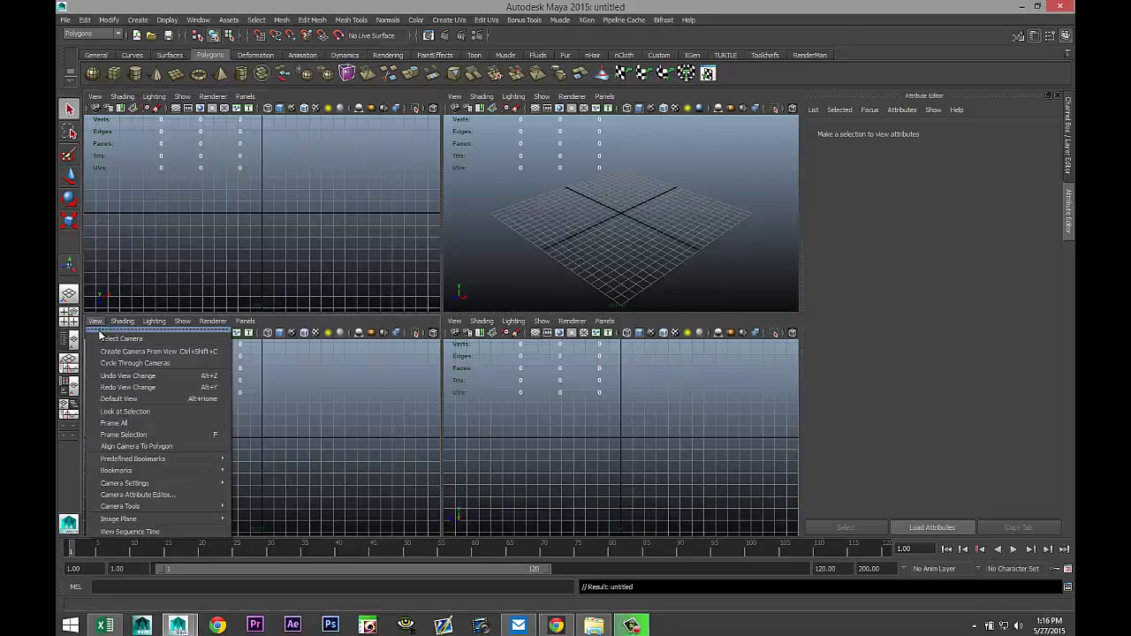
pyautogui.moveTo(187, 520)
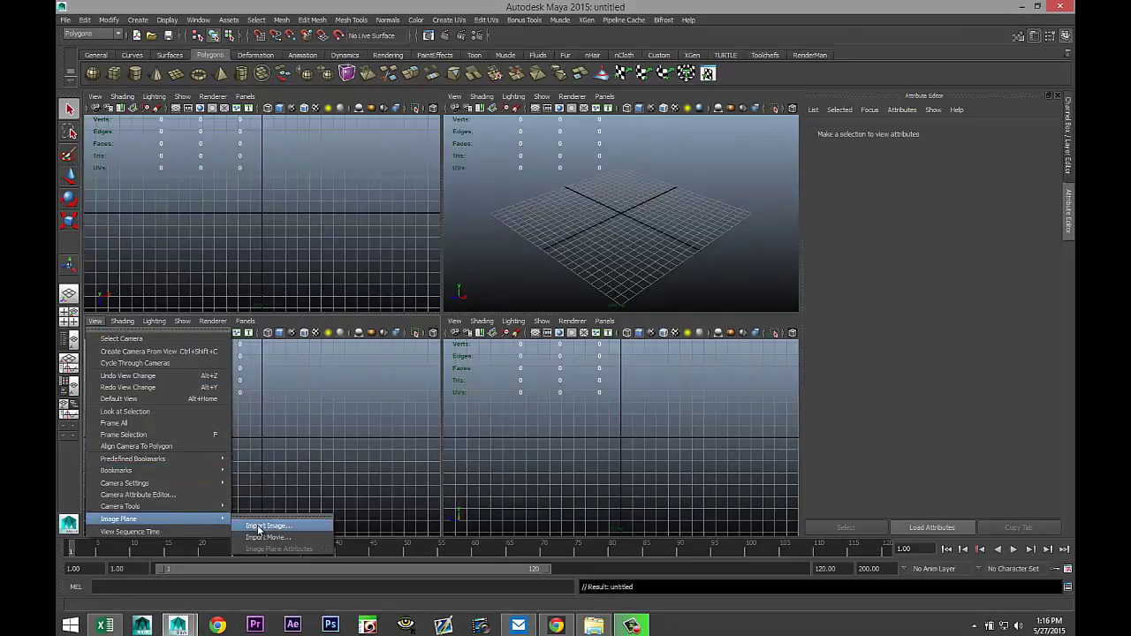
pyautogui.click(258, 527)
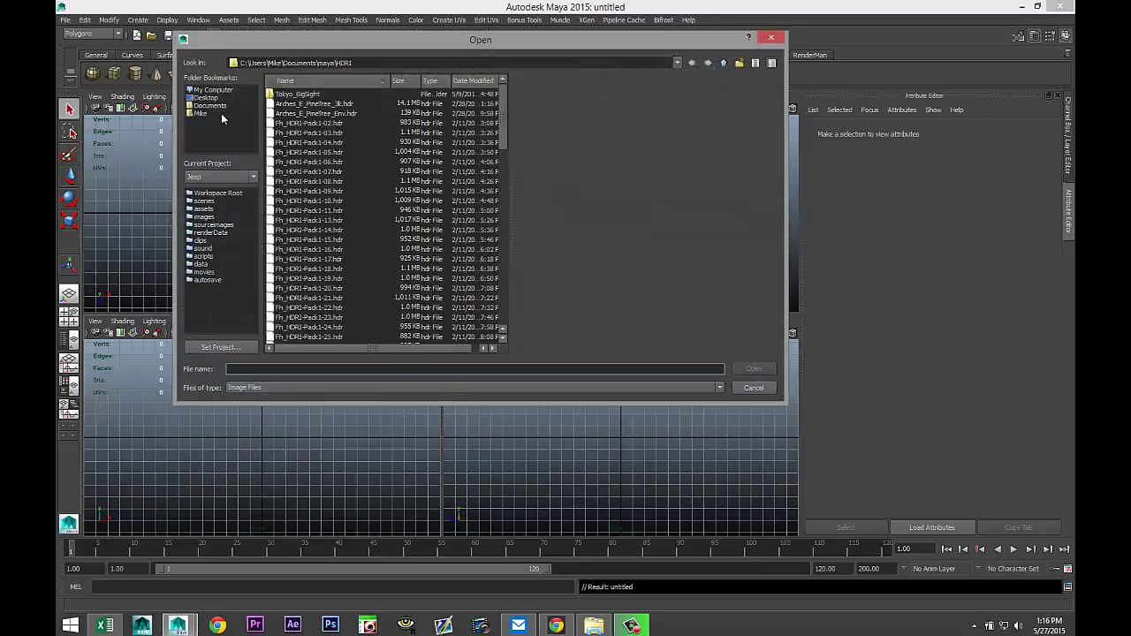
pyautogui.click(206, 98)
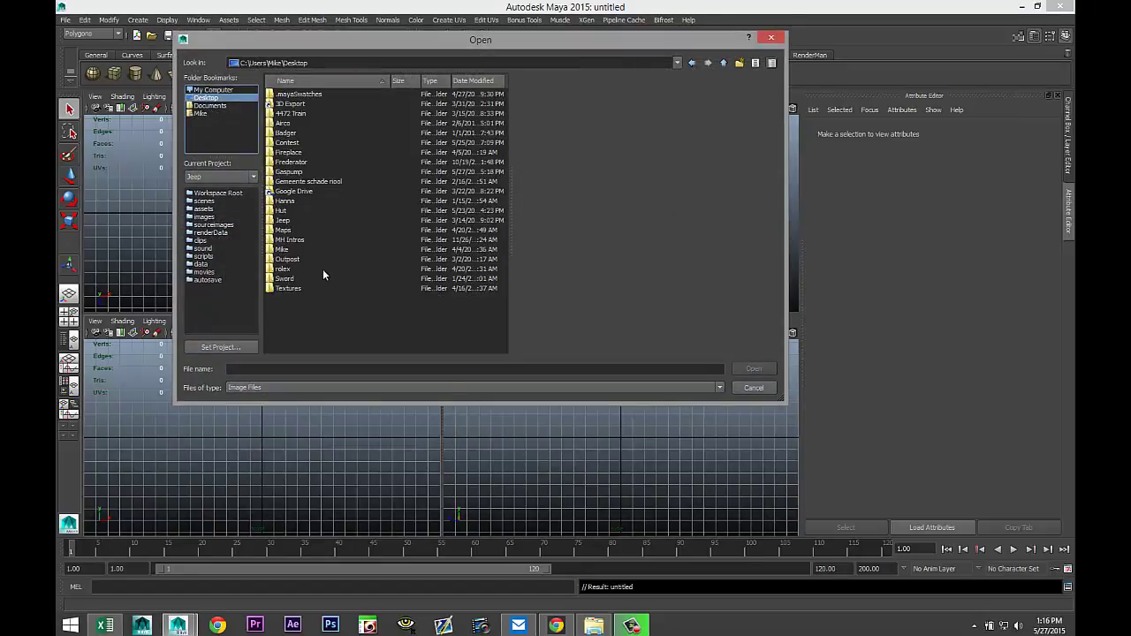
pyautogui.doubleClick(288, 172)
pyautogui.click(305, 123)
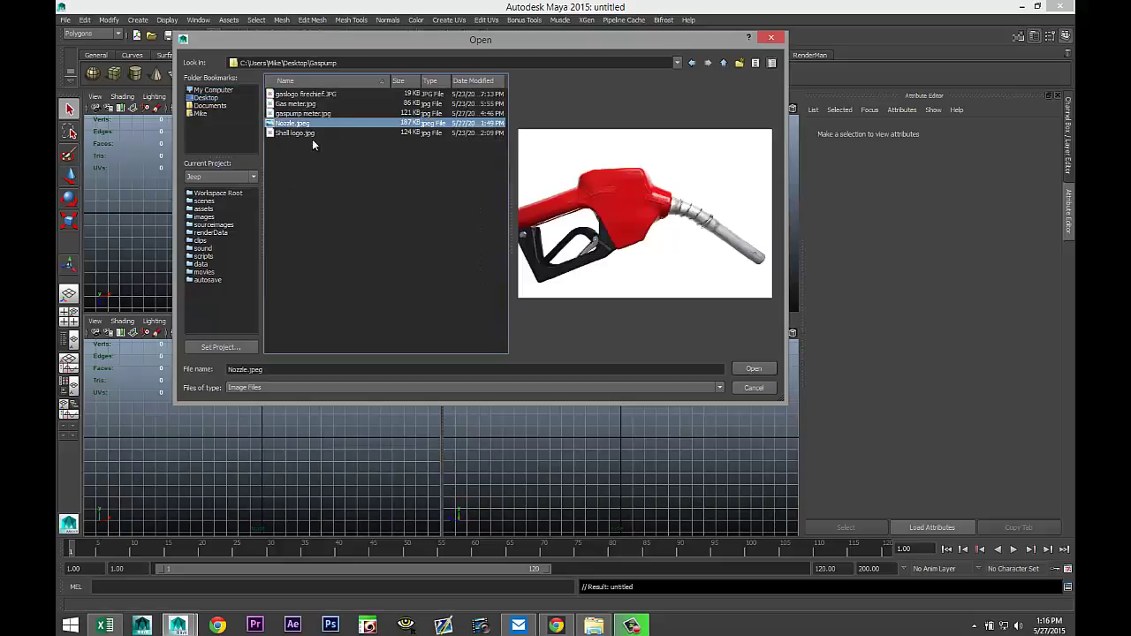
pyautogui.click(750, 366)
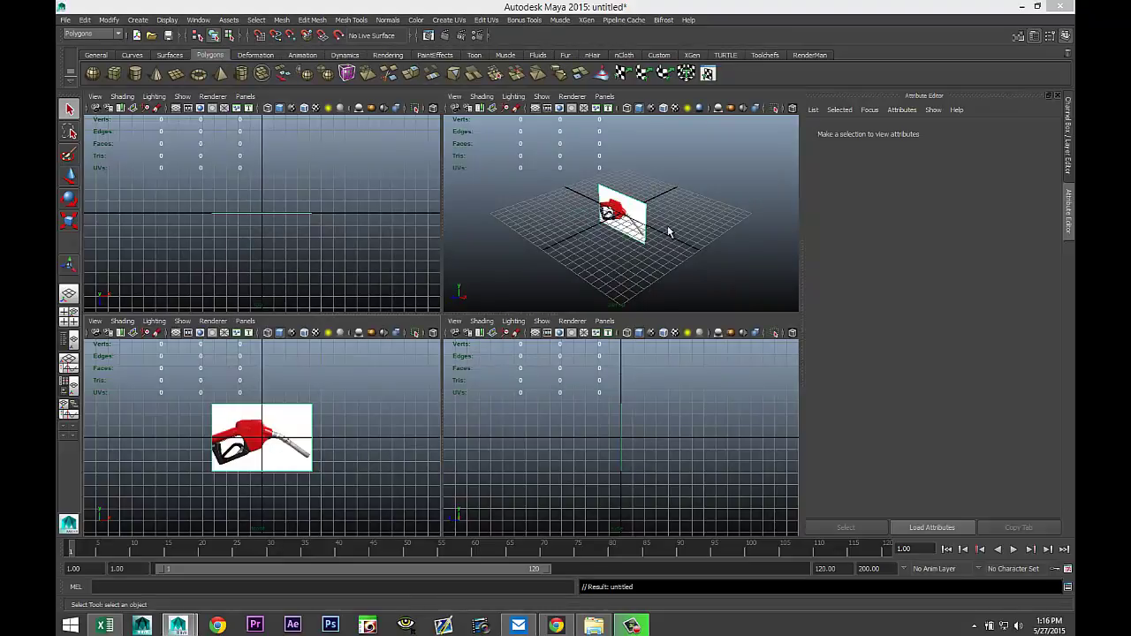
# Scale the nozzle image plane up uniformly, about 2.9x.
pyautogui.click(623, 217)
pyautogui.press('space')
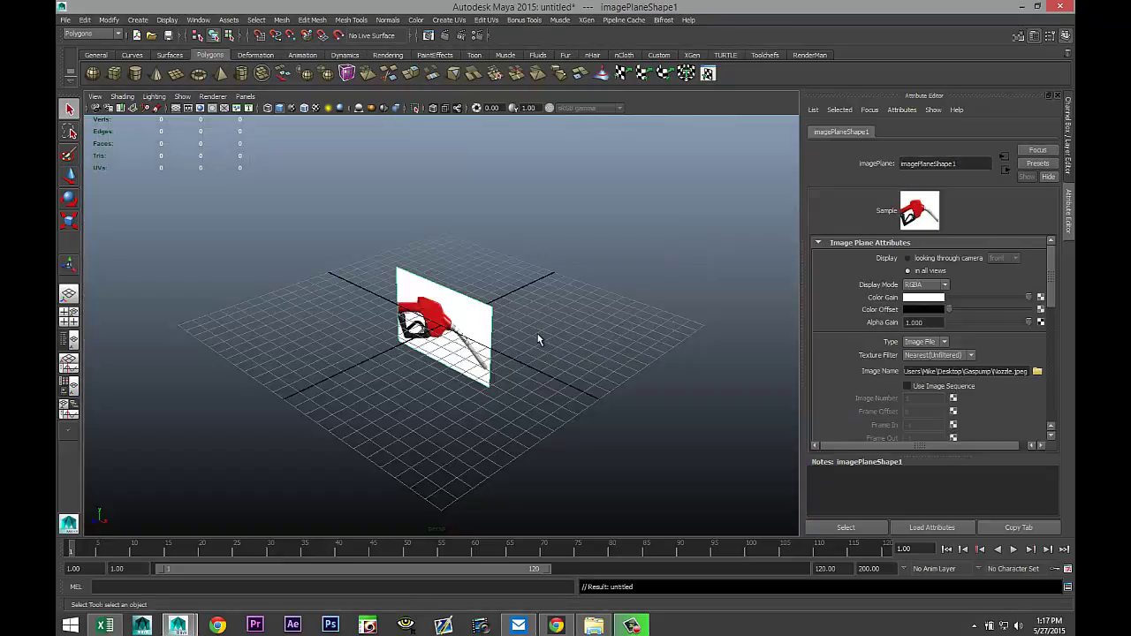
pyautogui.press('r')
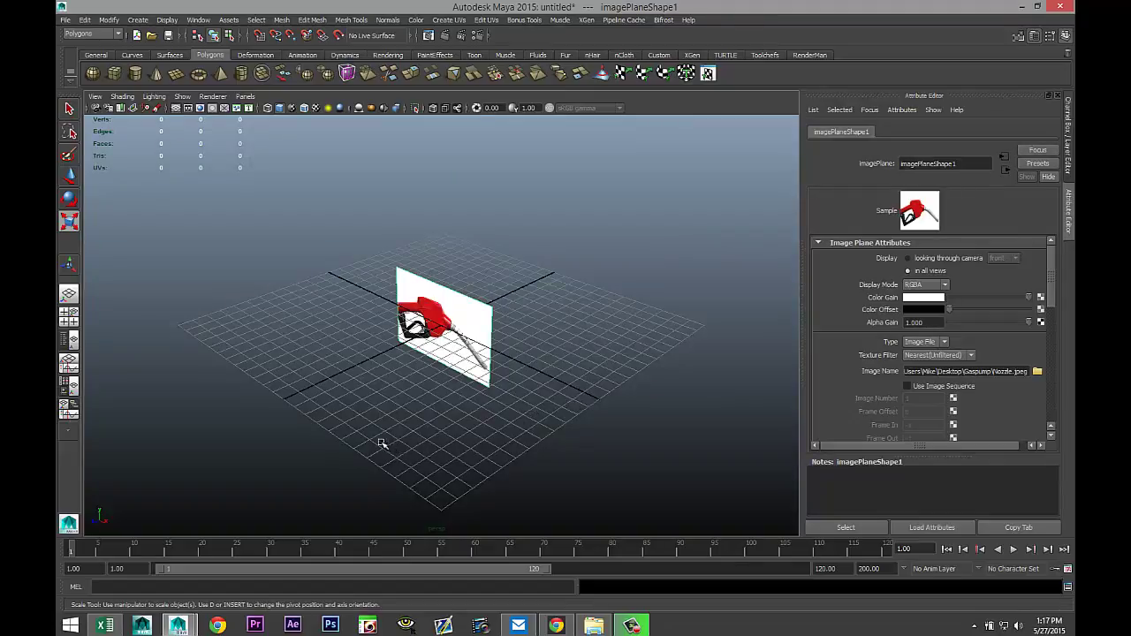
pyautogui.keyDown('alt'); pyautogui.moveTo(356, 430); pyautogui.dragTo(448, 374); pyautogui.keyUp('alt')
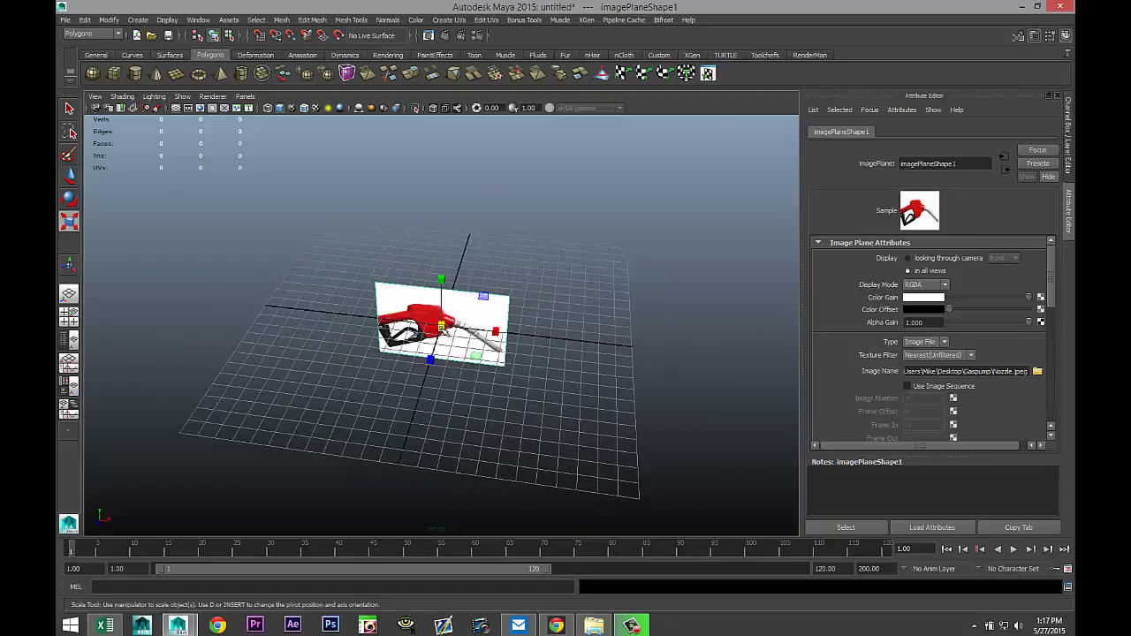
pyautogui.moveTo(439, 326); pyautogui.dragTo(594, 345)
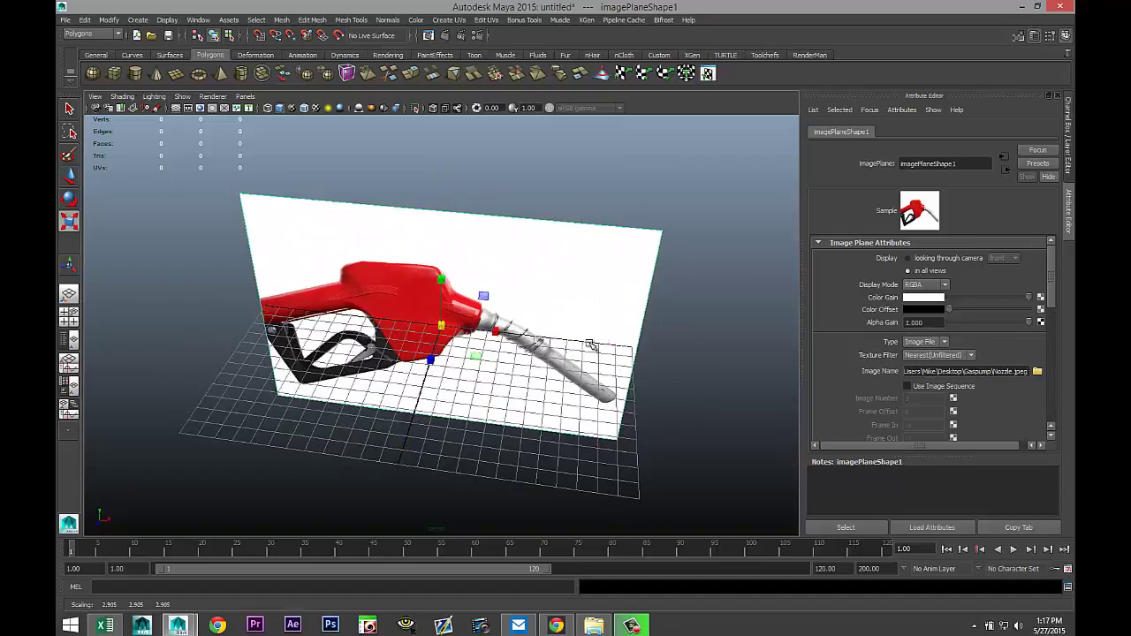
pyautogui.keyDown('alt'); pyautogui.moveTo(530, 428); pyautogui.dragTo(545, 401); pyautogui.keyUp('alt')
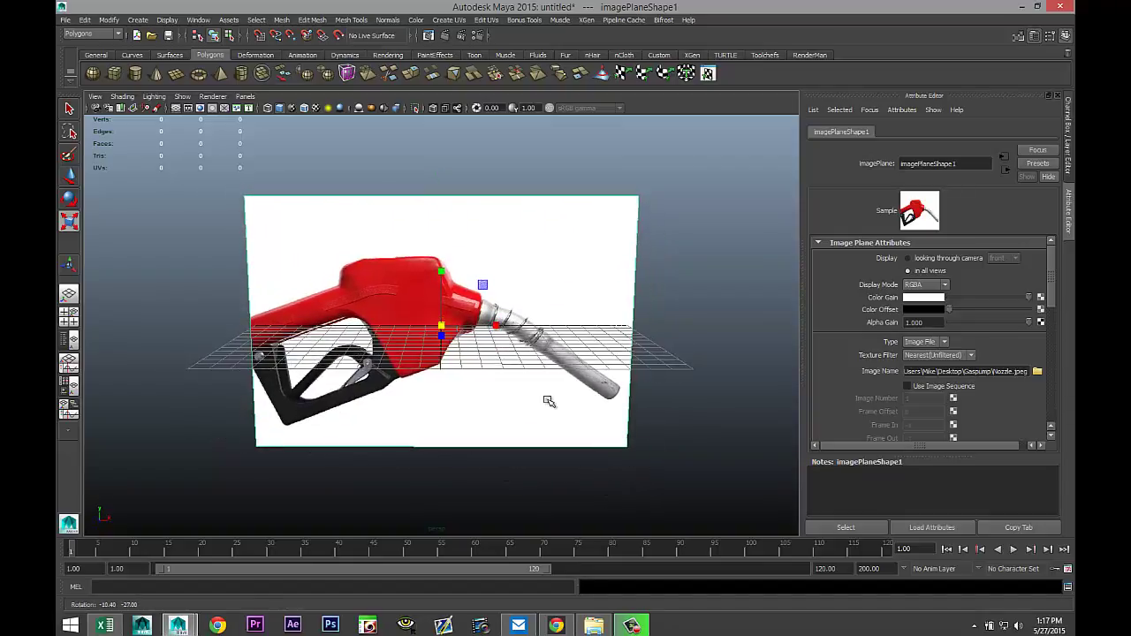
# Rotate the image plane in the front view so the nozzle lines up, then restore four views.
pyautogui.click(68, 313)
pyautogui.press('e')
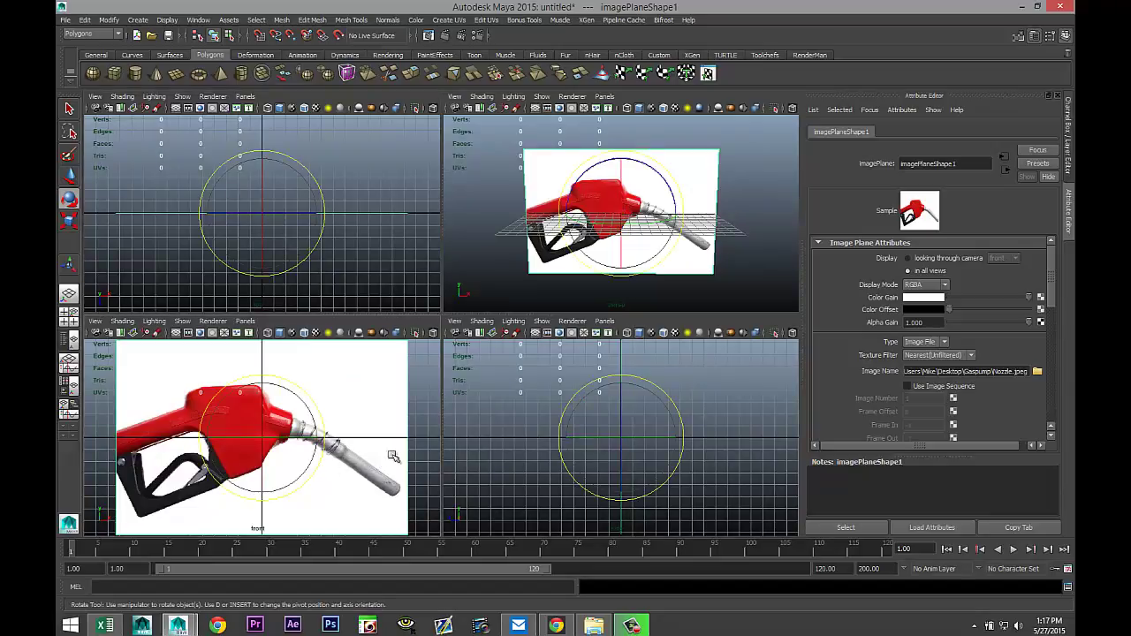
pyautogui.press('space')
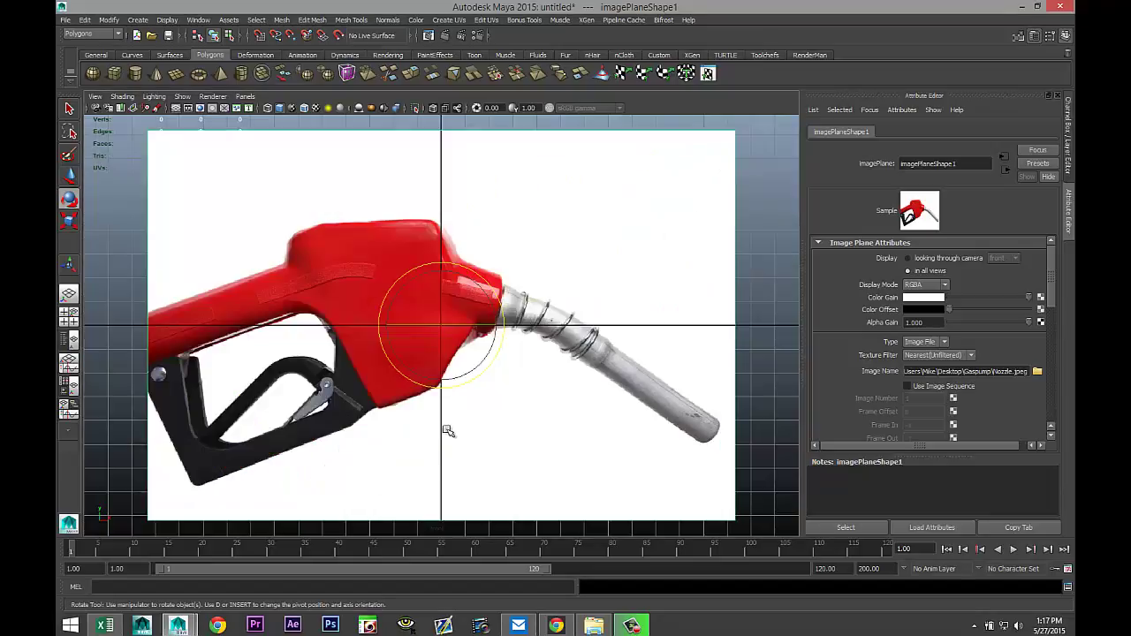
pyautogui.moveTo(484, 278); pyautogui.dragTo(488, 275)
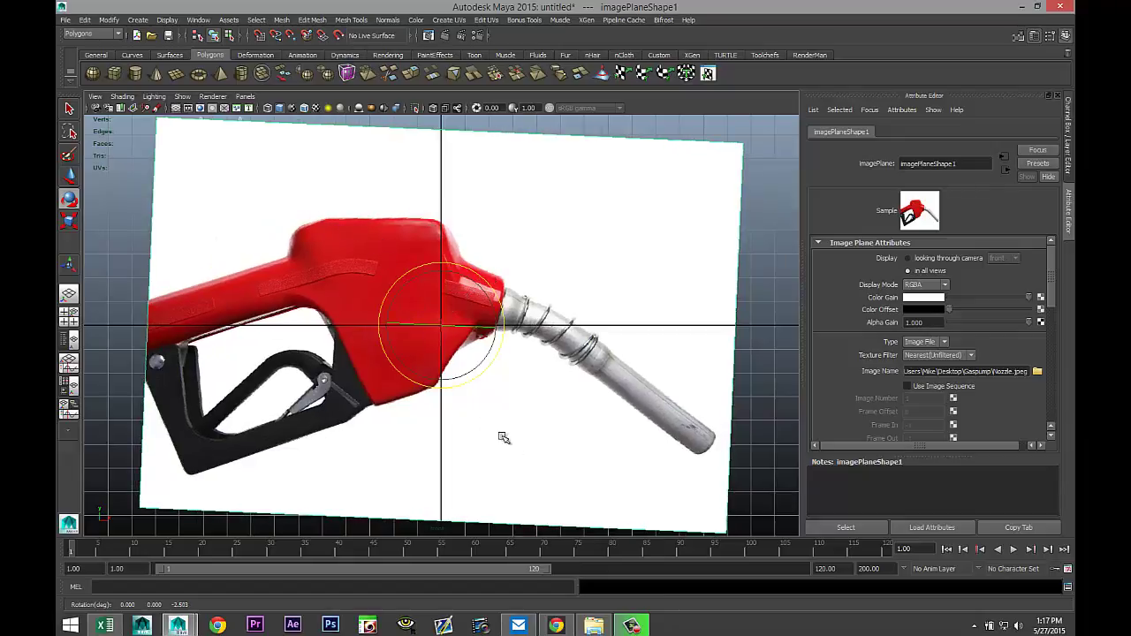
pyautogui.click(69, 315)
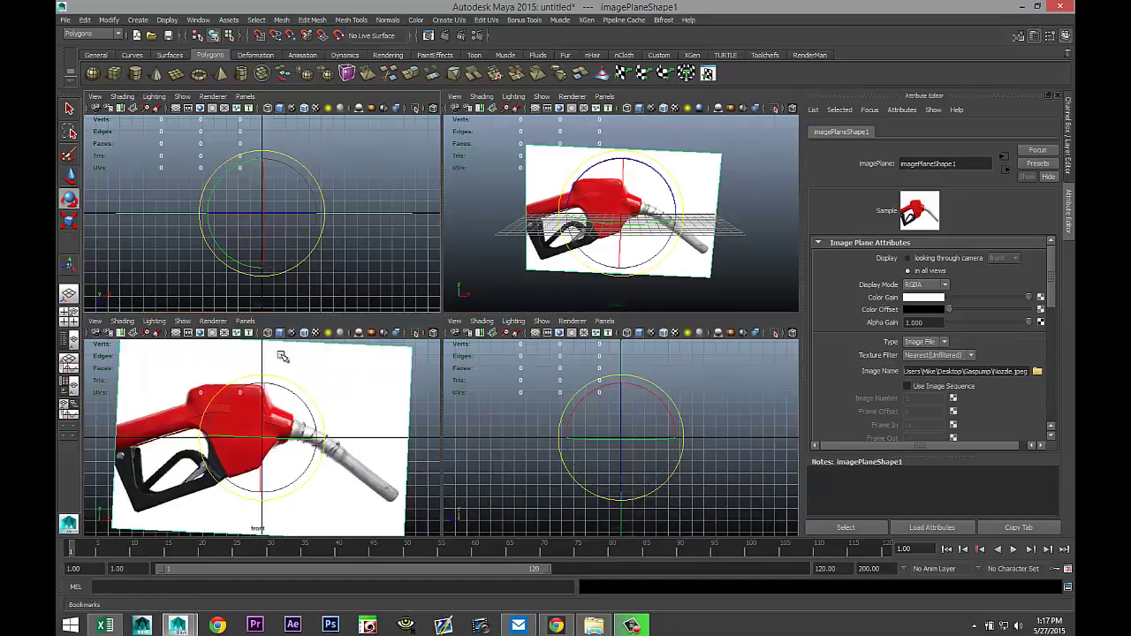
# Draw out polygon cube pCube1 and move it up over the nozzle body in front view.
pyautogui.click(114, 74)
pyautogui.moveTo(607, 252); pyautogui.dragTo(668, 217)
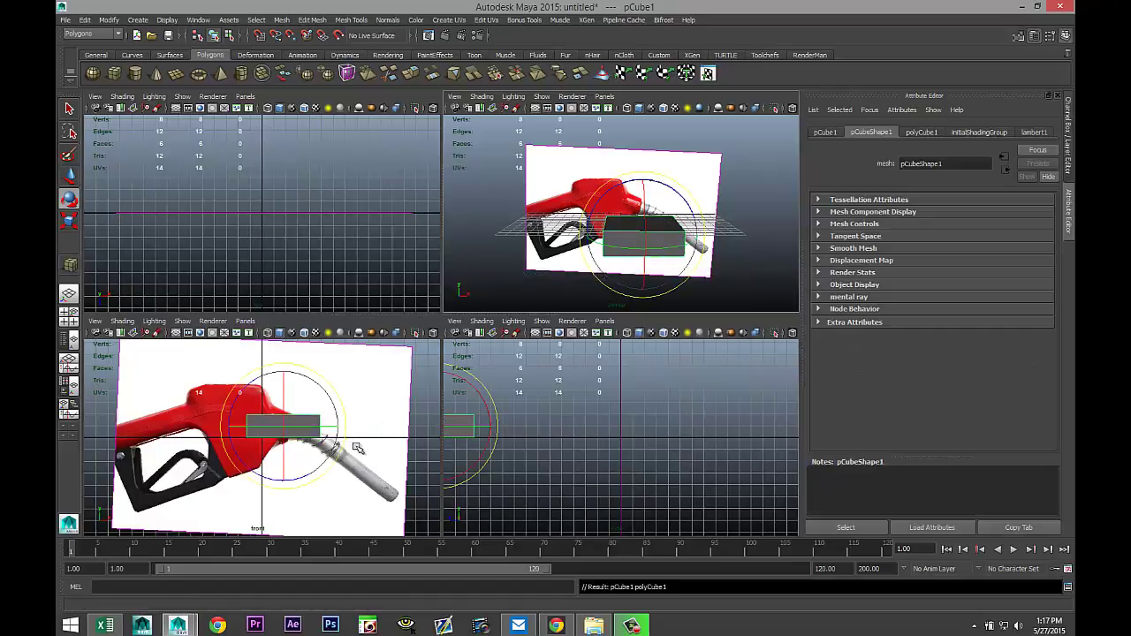
pyautogui.press('space')
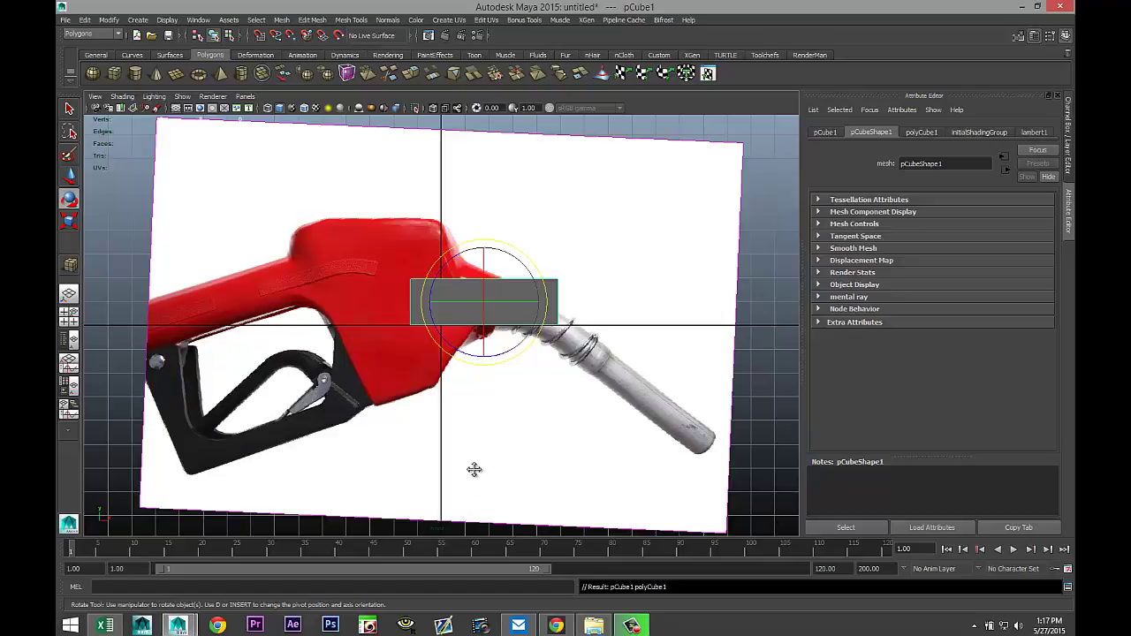
pyautogui.keyDown('alt'); pyautogui.moveTo(475, 469); pyautogui.dragTo(530, 485, button='middle'); pyautogui.keyUp('alt')
pyautogui.press('w')
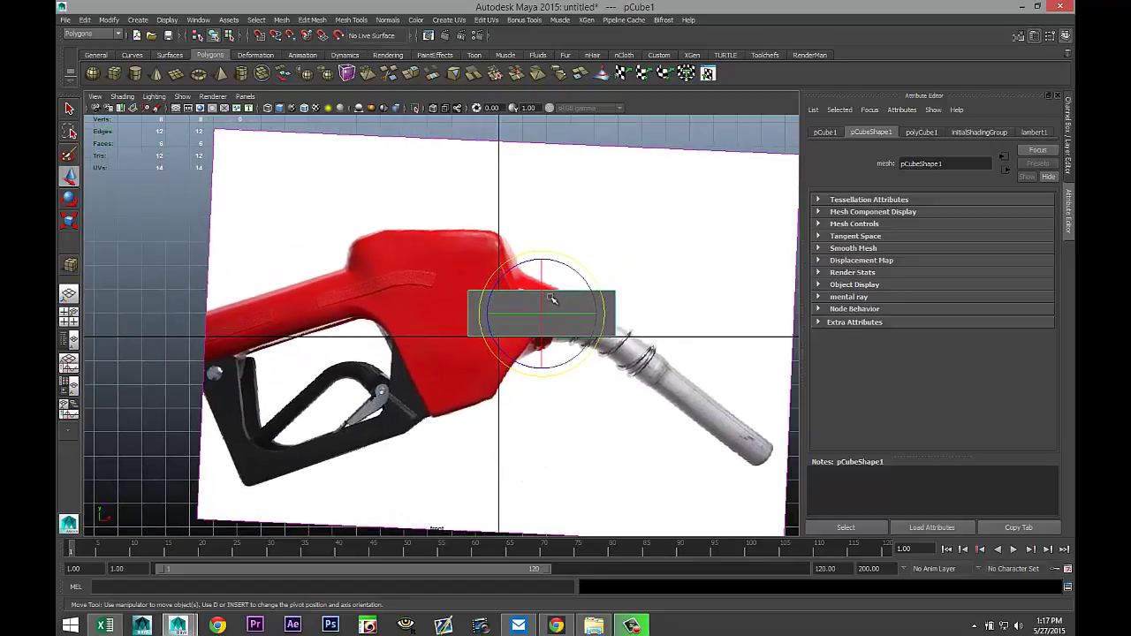
pyautogui.moveTo(542, 314); pyautogui.dragTo(427, 254)
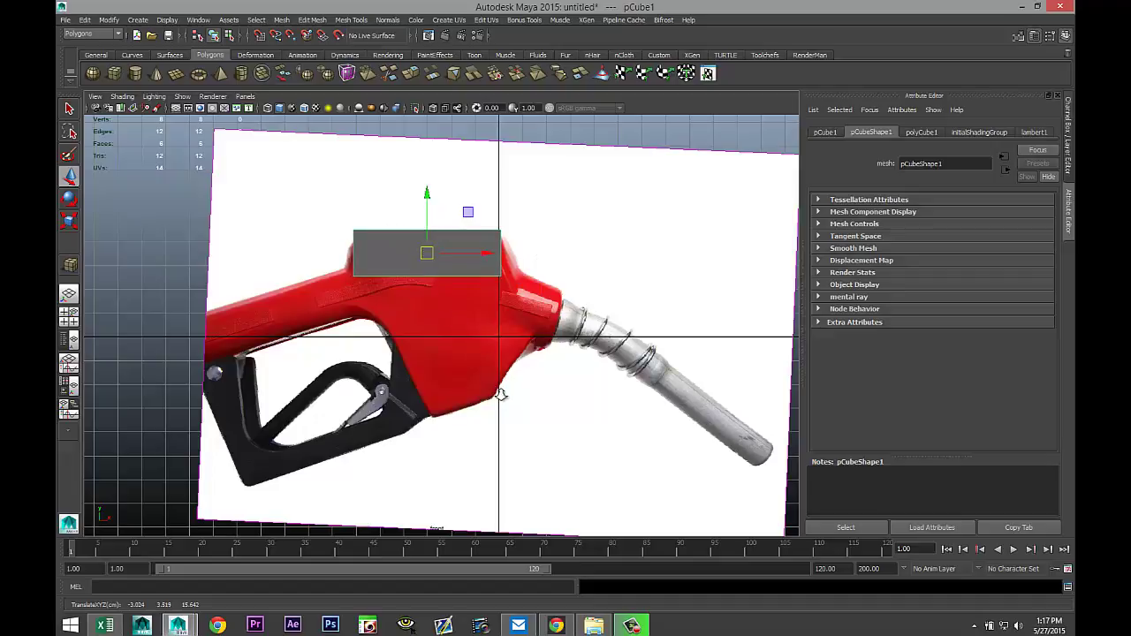
pyautogui.scroll(2, 500, 395)
pyautogui.keyDown('alt'); pyautogui.moveTo(501, 406); pyautogui.dragTo(466, 437, button='middle'); pyautogui.keyUp('alt')
pyautogui.keyDown('alt'); pyautogui.moveTo(475, 423); pyautogui.dragTo(478, 421); pyautogui.keyUp('alt')
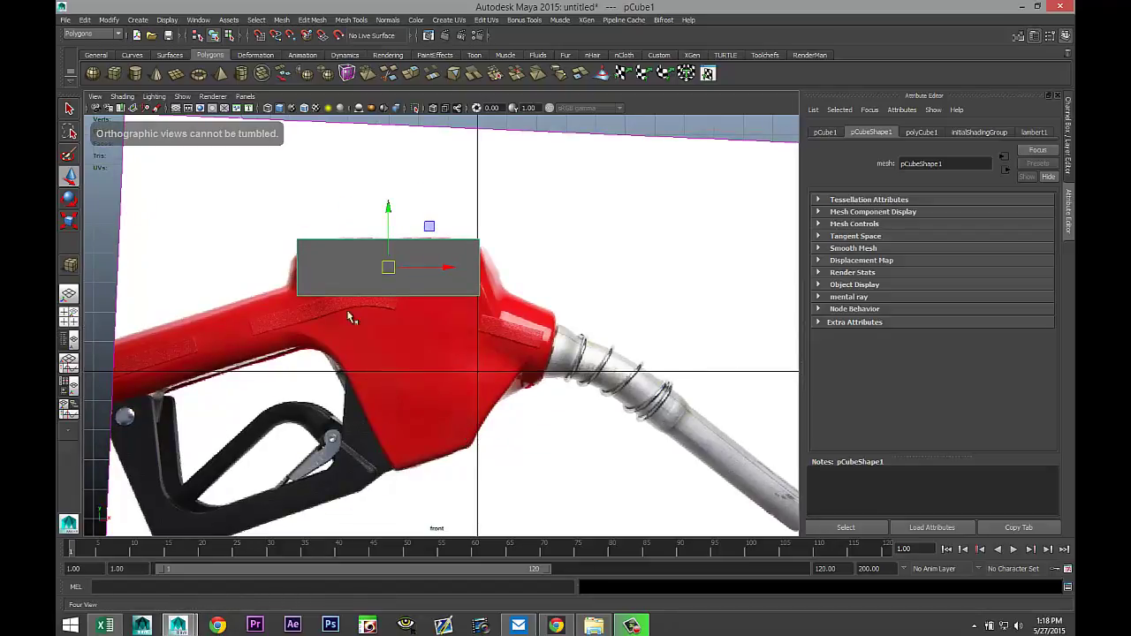
# Pull the cube's lower-left and lower-right vertices down to trace the nozzle body's tapered outline.
pyautogui.moveTo(374, 296); pyautogui.dragTo(329, 300, button='right')
pyautogui.moveTo(279, 278); pyautogui.dragTo(327, 347)
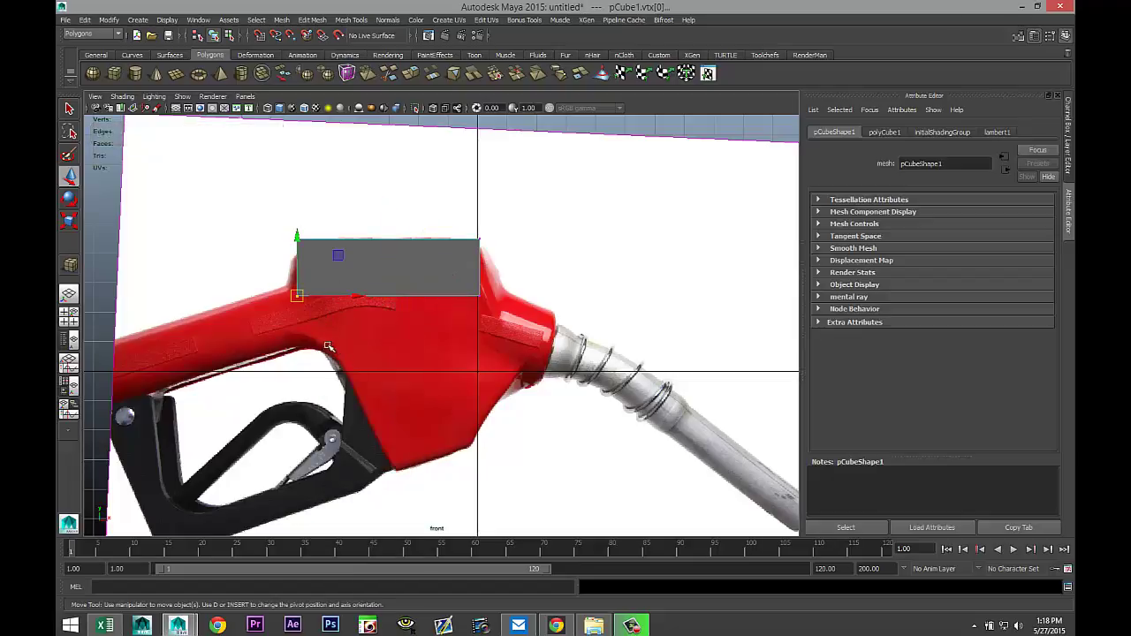
pyautogui.moveTo(296, 294); pyautogui.dragTo(395, 468)
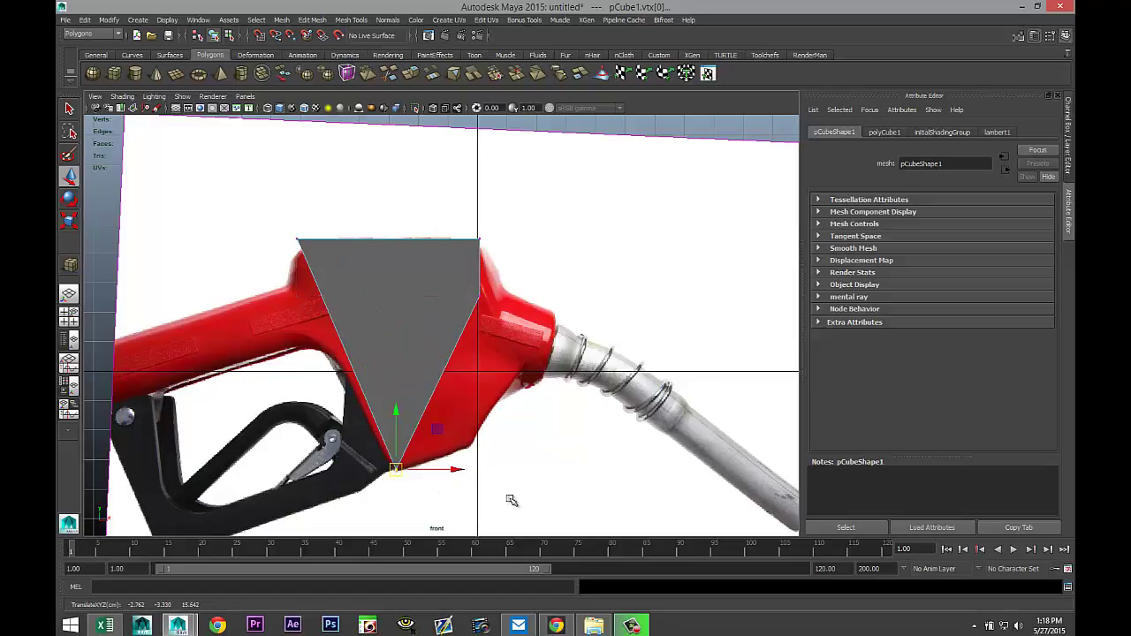
pyautogui.click(478, 293)
pyautogui.moveTo(478, 293); pyautogui.dragTo(470, 447)
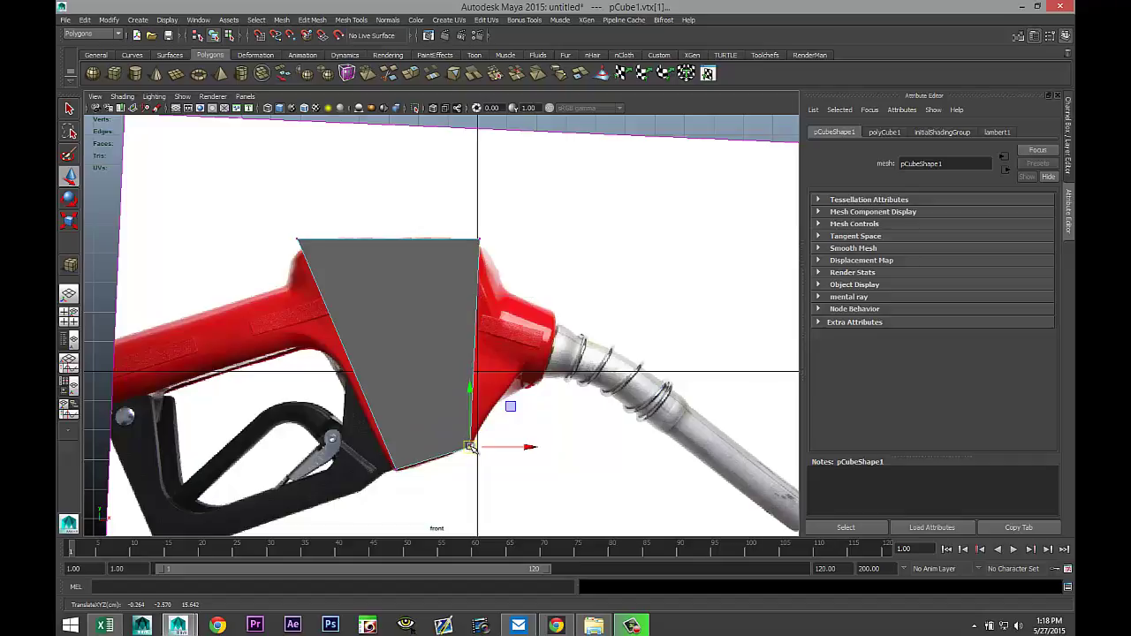
# Back in object mode, scale the box down along its depth to make it thinner.
pyautogui.click(69, 315)
pyautogui.press('space')
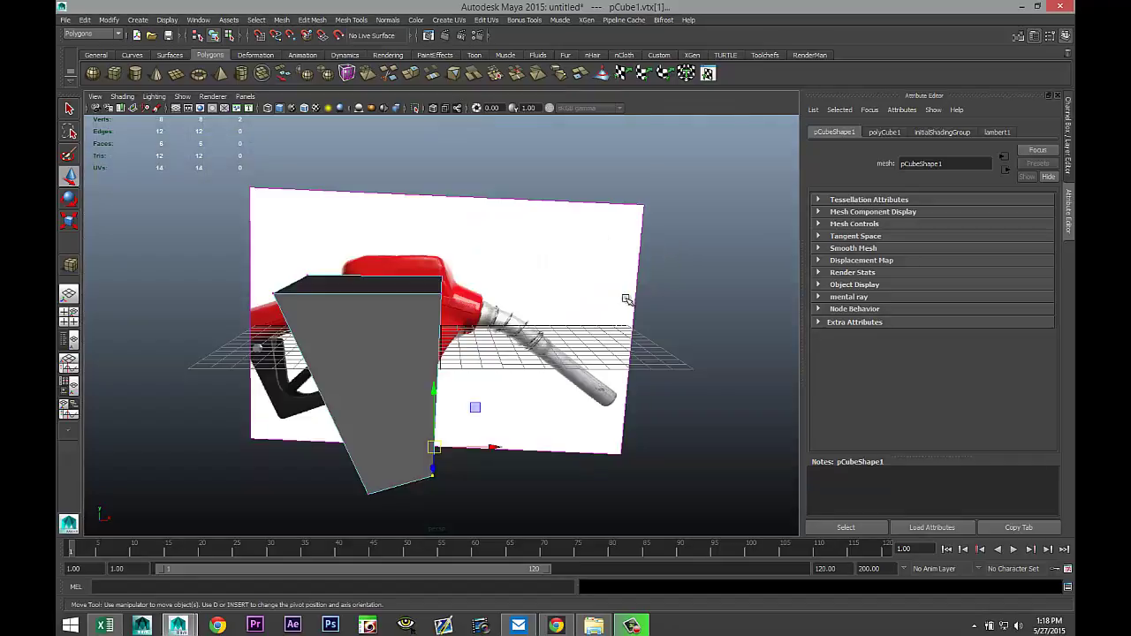
pyautogui.keyDown('alt'); pyautogui.moveTo(627, 301); pyautogui.dragTo(530, 300); pyautogui.keyUp('alt')
pyautogui.moveTo(252, 326); pyautogui.dragTo(275, 311, button='right')
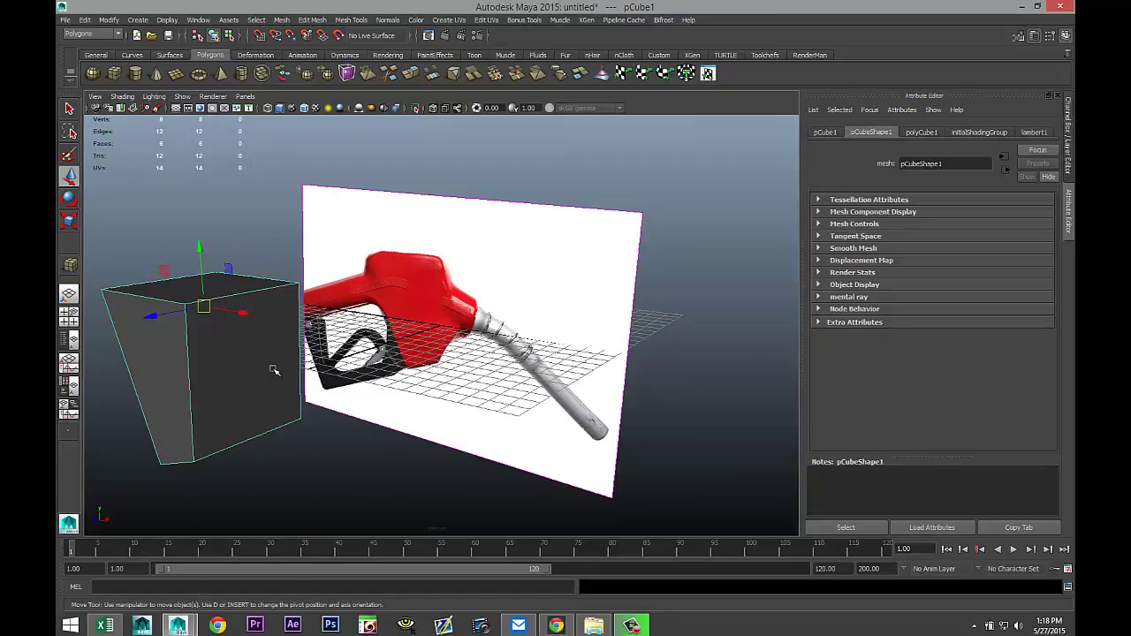
pyautogui.press('r')
pyautogui.moveTo(156, 314); pyautogui.dragTo(193, 329)
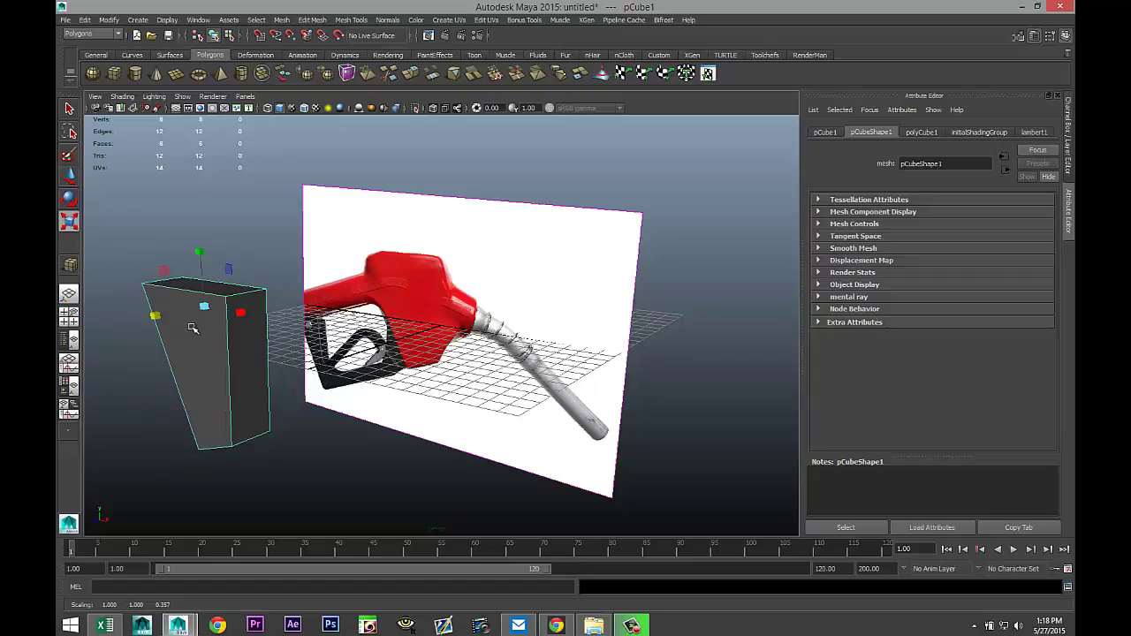
pyautogui.moveTo(253, 372); pyautogui.dragTo(253, 374, button='right')
# Extrude the box's right face twice, positioning it over the nozzle front and out toward the hose.
pyautogui.click(252, 373)
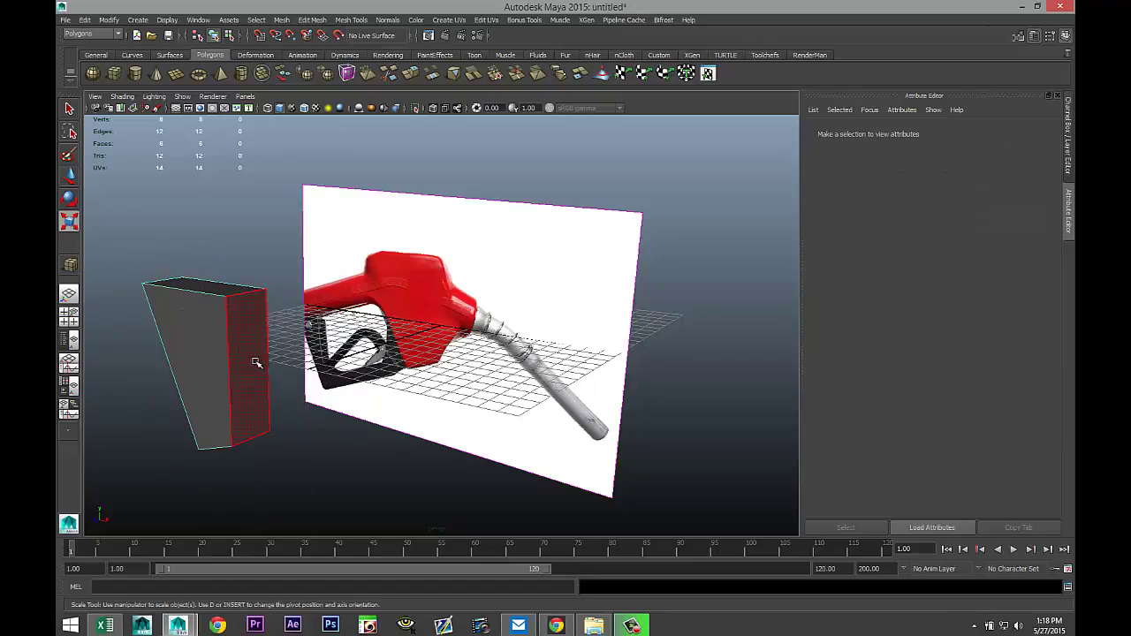
pyautogui.click(316, 21)
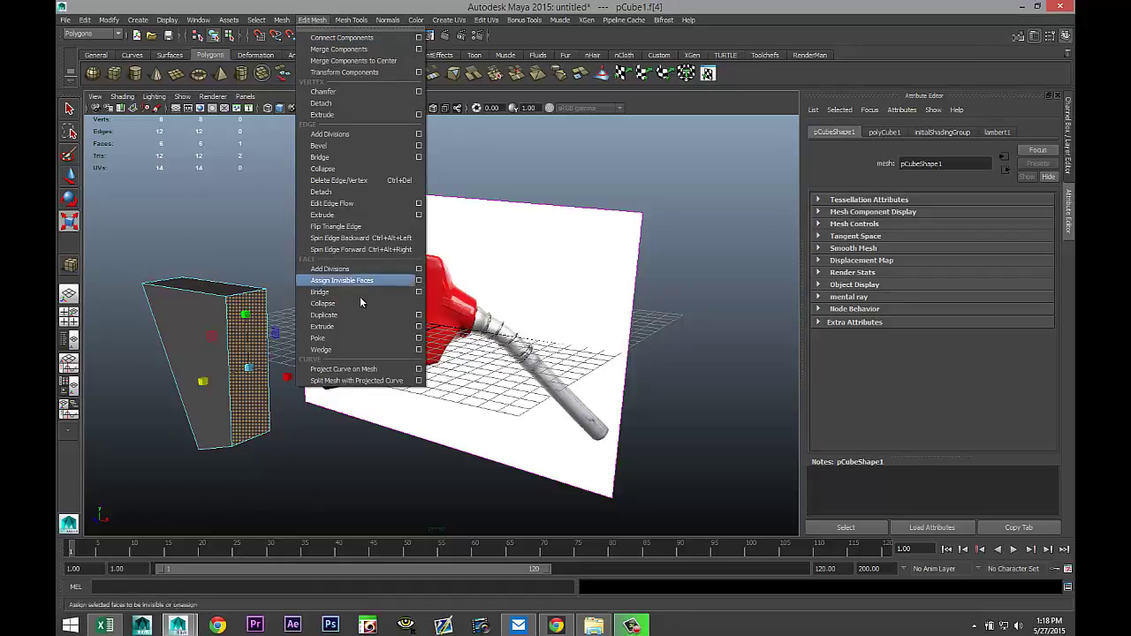
pyautogui.click(362, 326)
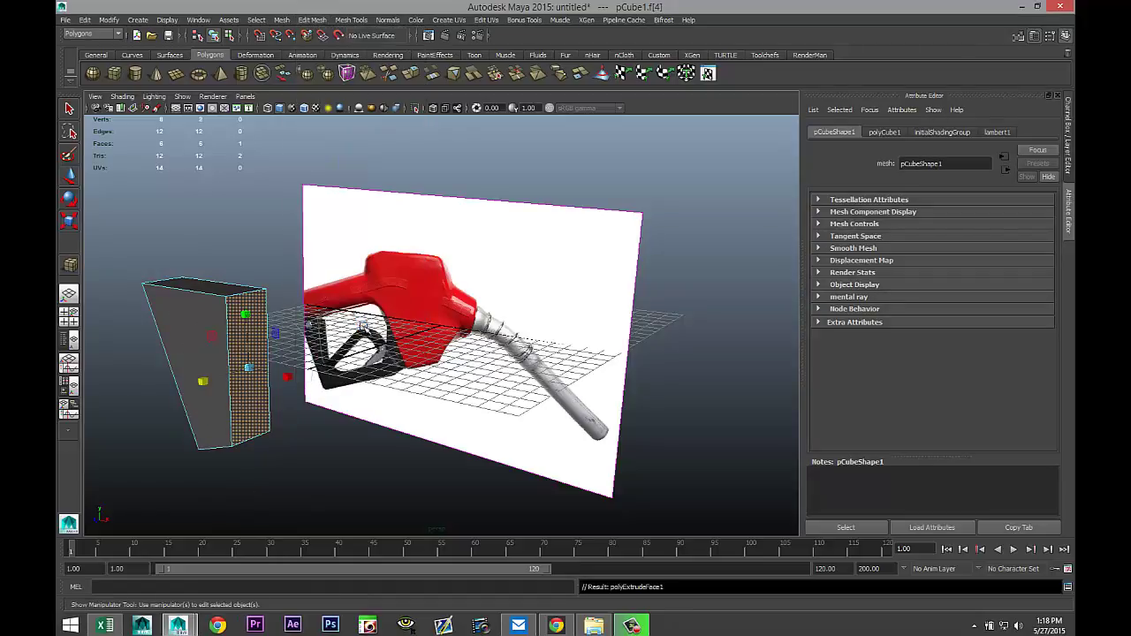
pyautogui.press('w')
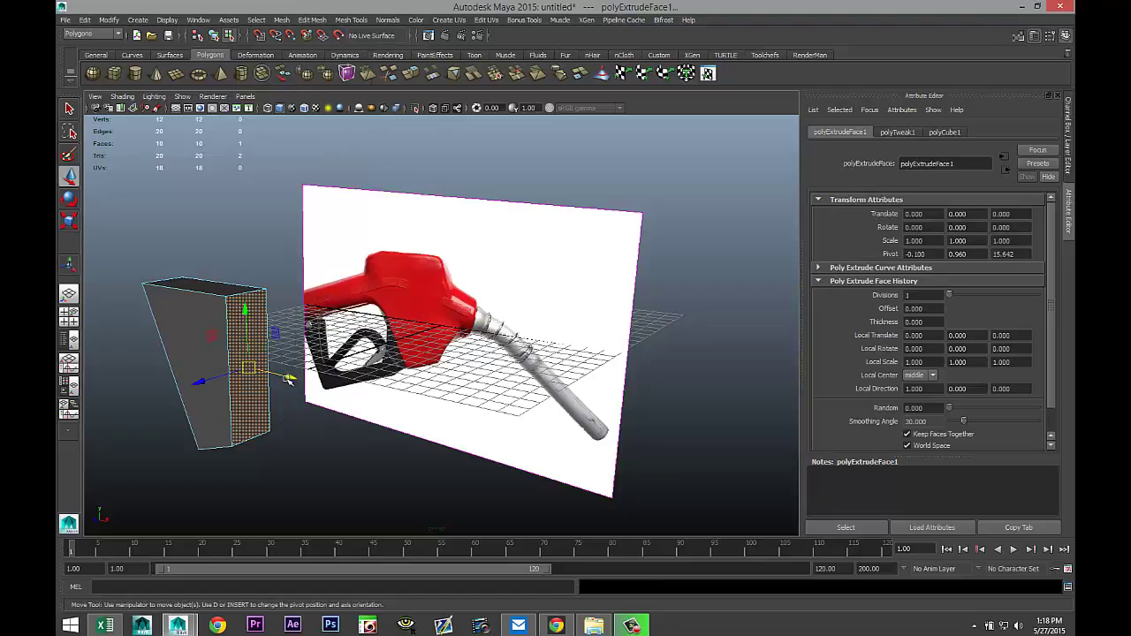
pyautogui.click(69, 314)
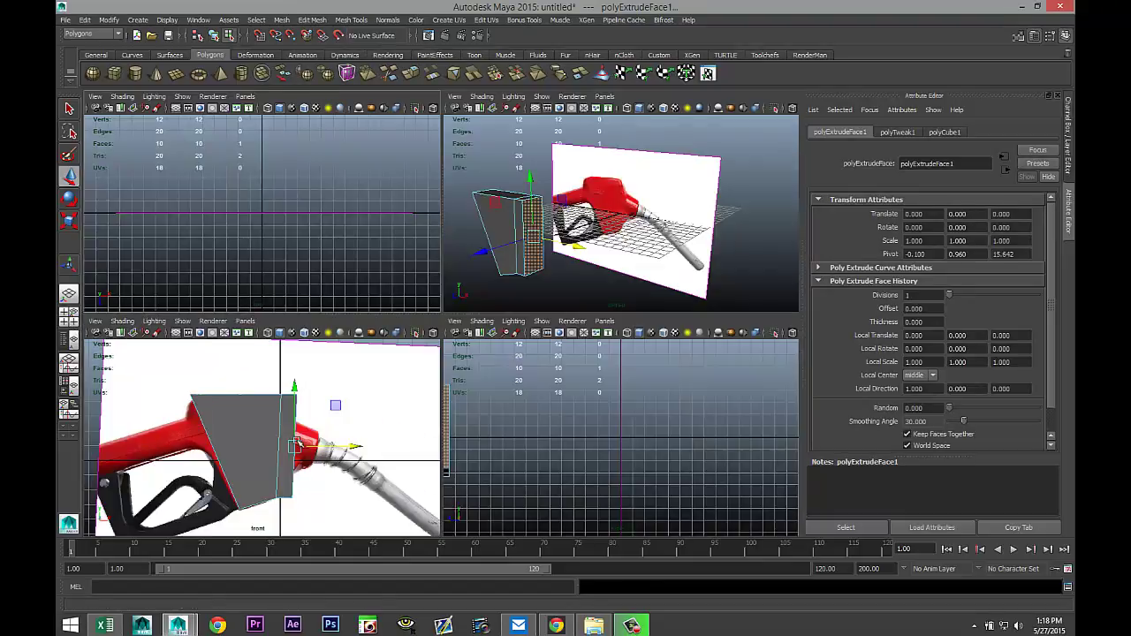
pyautogui.press('space')
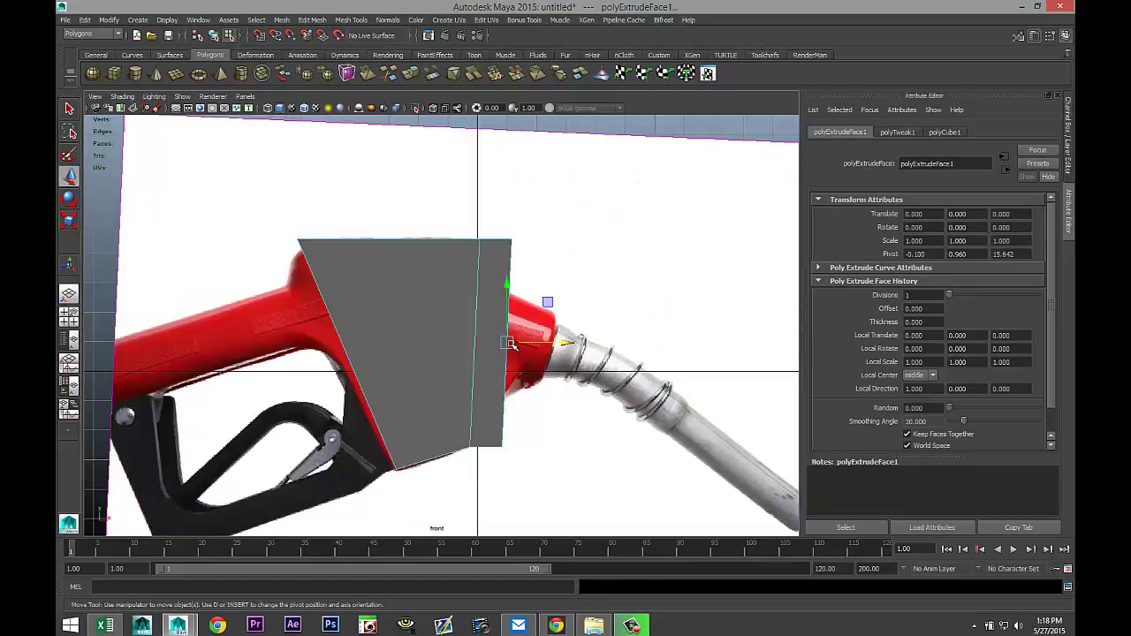
pyautogui.moveTo(510, 344); pyautogui.dragTo(501, 396)
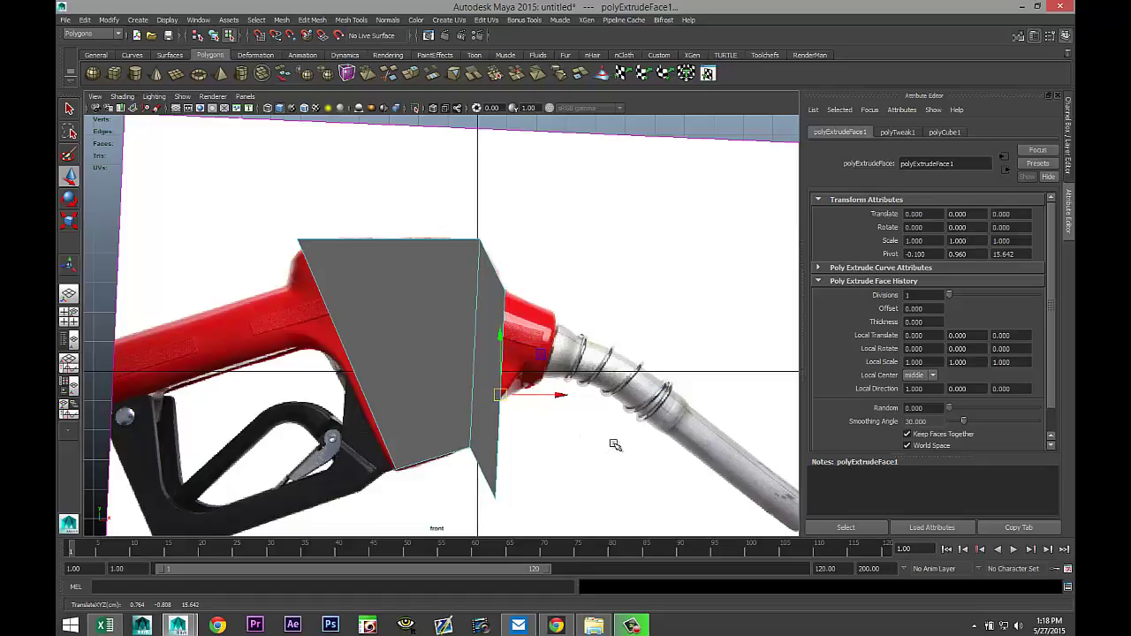
pyautogui.keyDown('shift'); pyautogui.moveTo(606, 442); pyautogui.dragTo(601, 437, button='right'); pyautogui.keyUp('shift')
pyautogui.moveTo(514, 400); pyautogui.dragTo(550, 417)
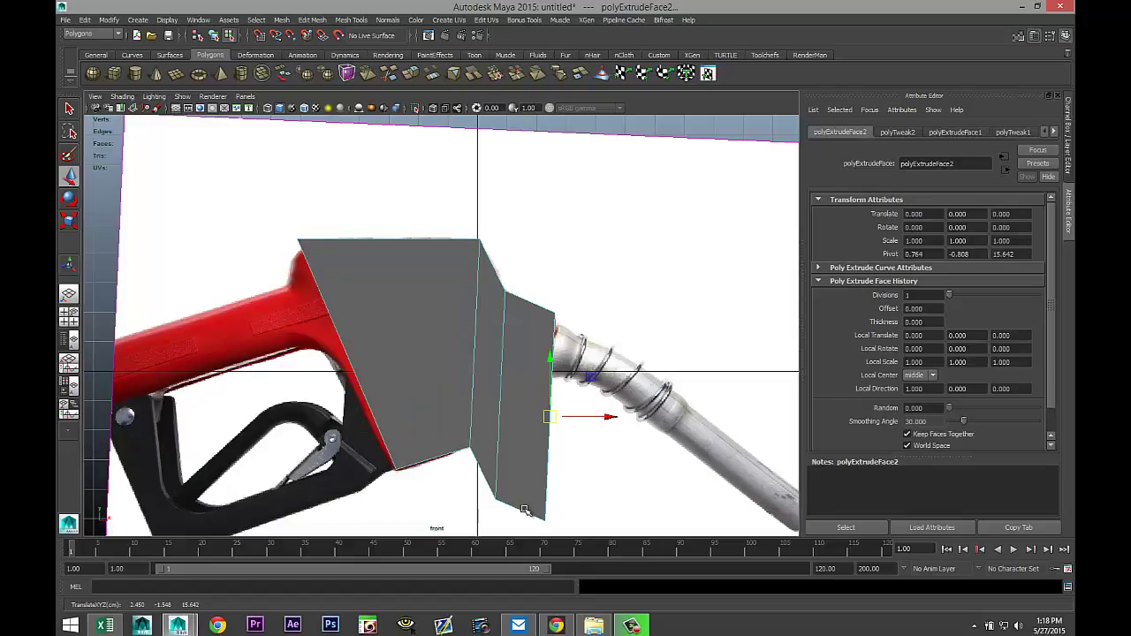
# Extrude the back side face, push it toward the handle and lower it onto the nozzle body.
pyautogui.click(70, 319)
pyautogui.press('space')
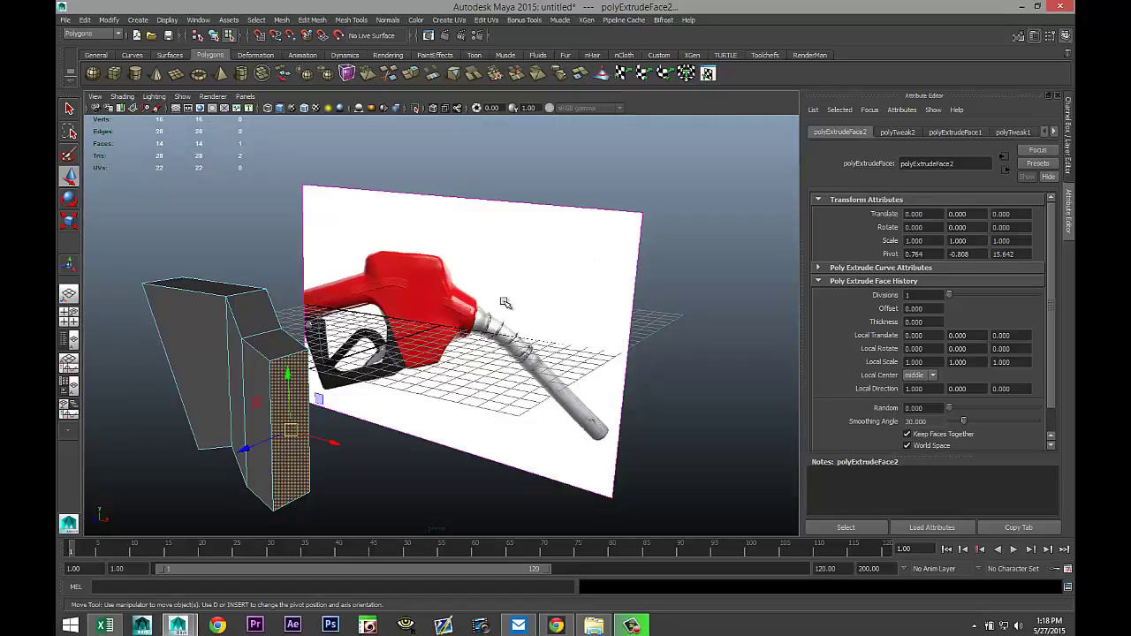
pyautogui.keyDown('alt'); pyautogui.moveTo(595, 243); pyautogui.dragTo(585, 281); pyautogui.keyUp('alt')
pyautogui.click(583, 282)
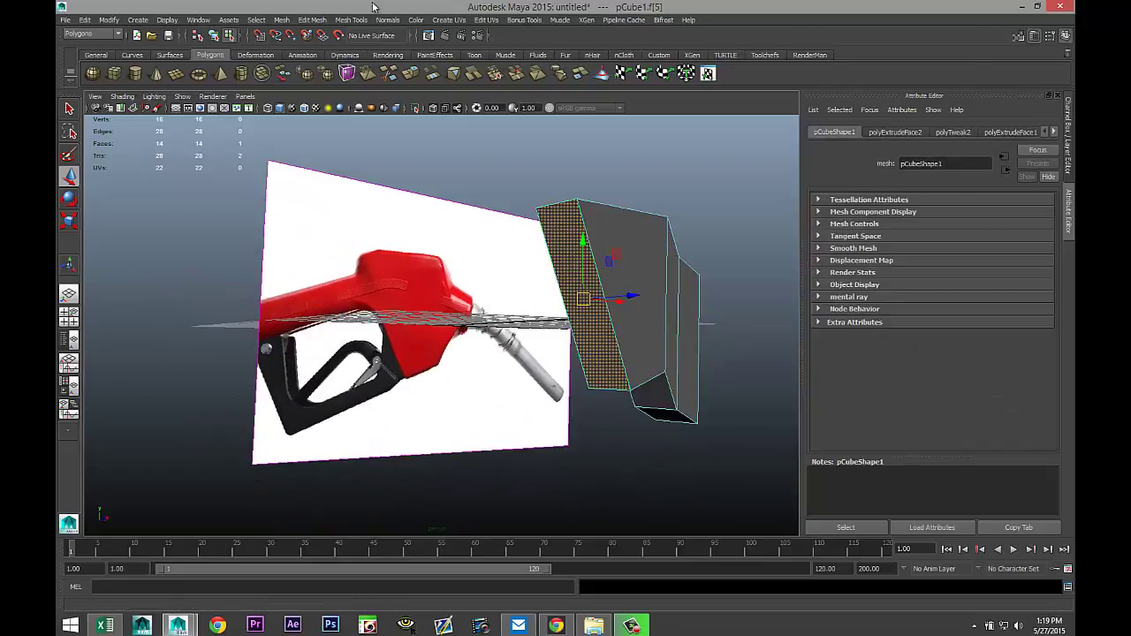
pyautogui.click(321, 21)
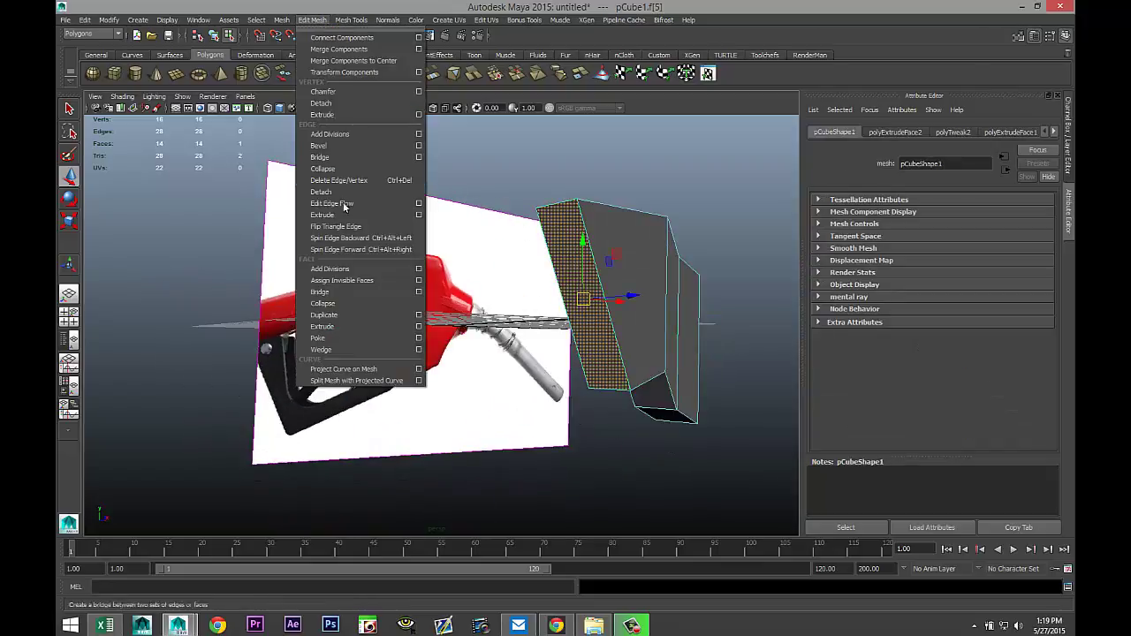
pyautogui.click(353, 327)
pyautogui.press('w')
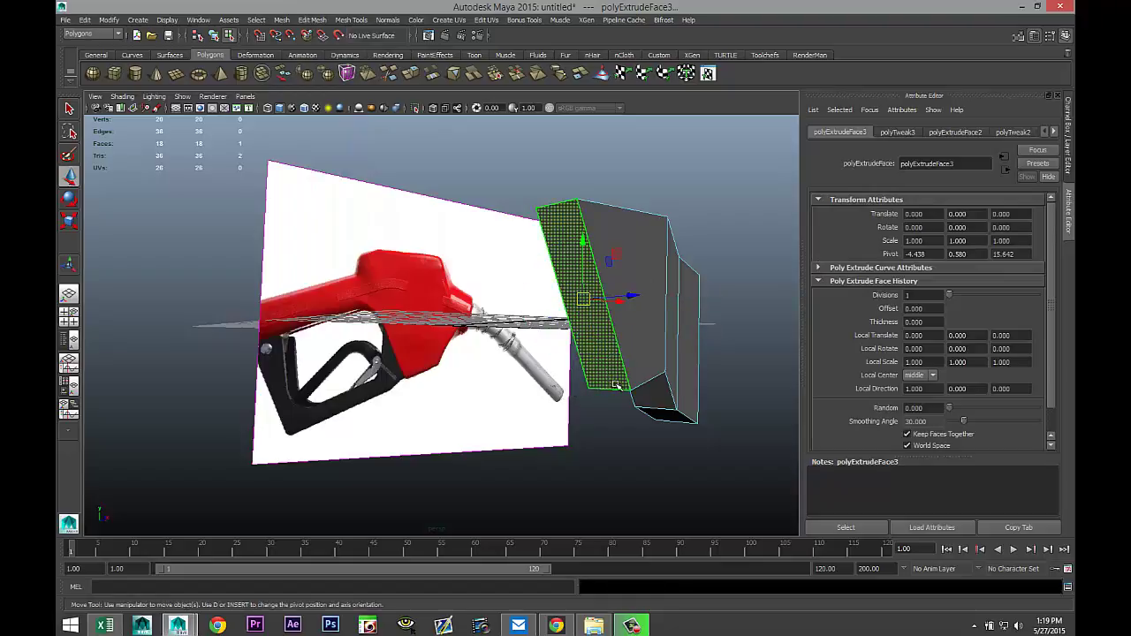
pyautogui.keyDown('alt'); pyautogui.moveTo(616, 385); pyautogui.dragTo(544, 378); pyautogui.keyUp('alt')
pyautogui.moveTo(472, 354); pyautogui.dragTo(89, 342)
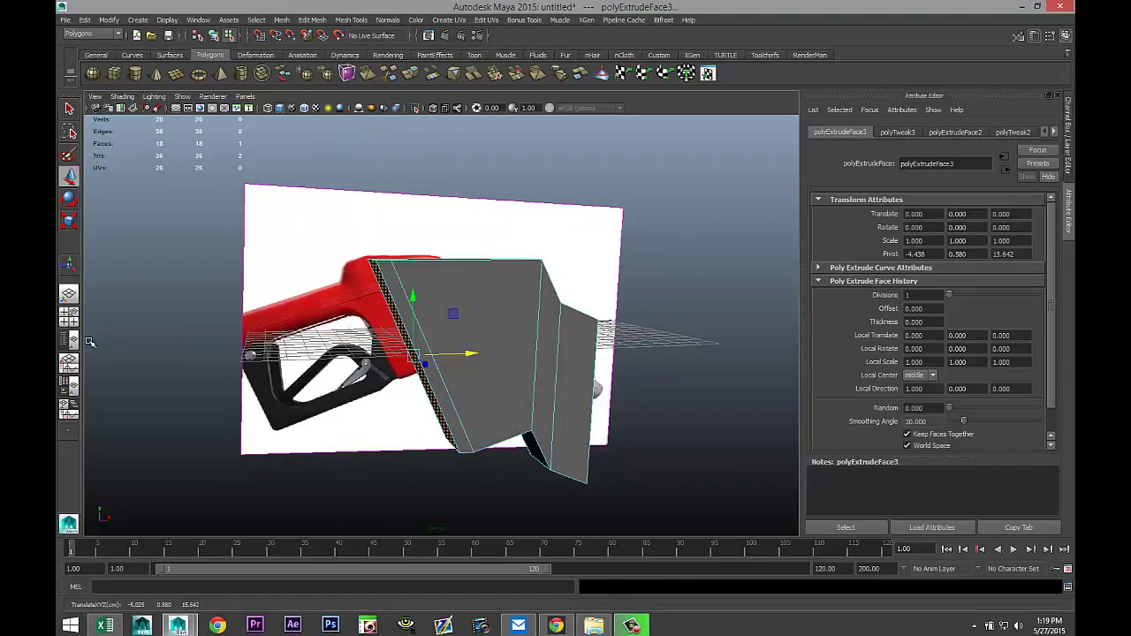
pyautogui.click(69, 315)
pyautogui.press('space')
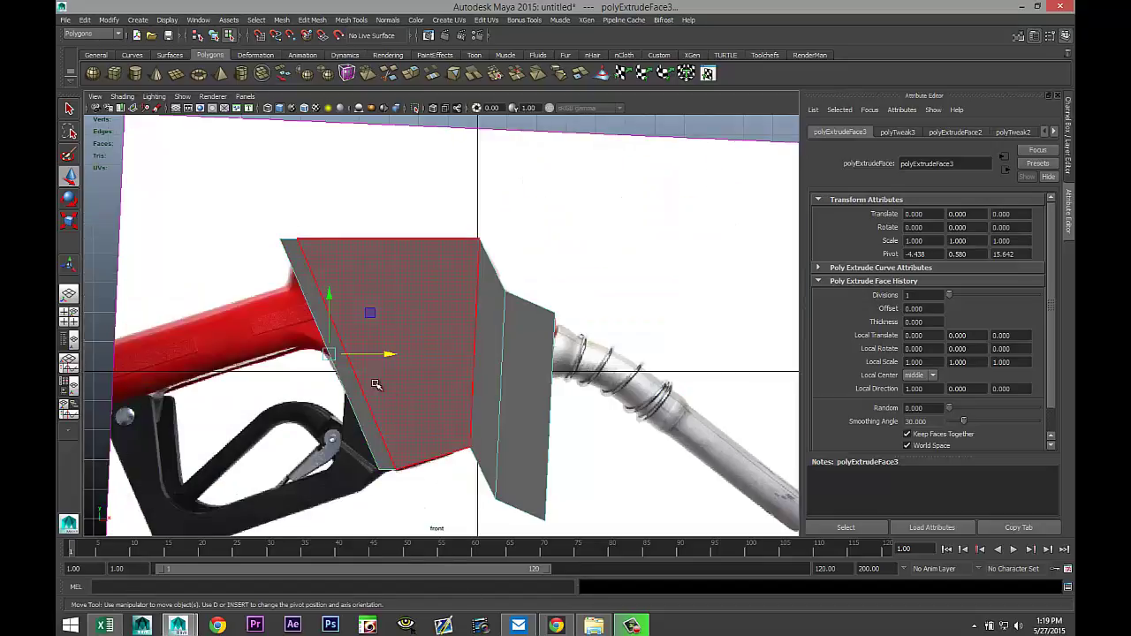
pyautogui.scroll(-3, 375, 386)
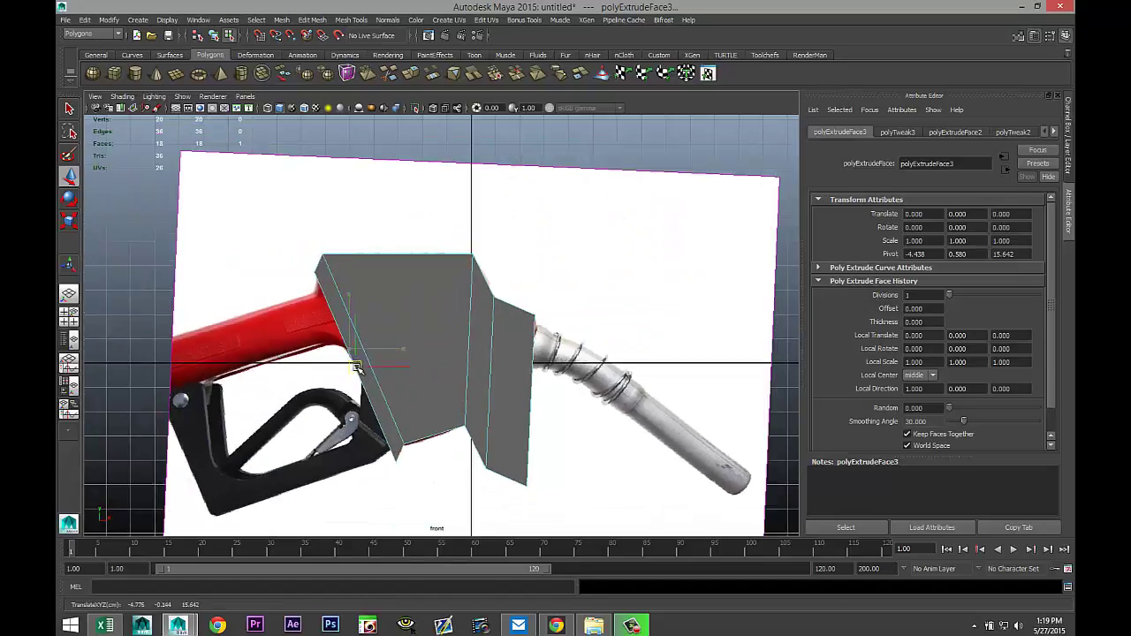
pyautogui.moveTo(356, 367); pyautogui.dragTo(356, 389)
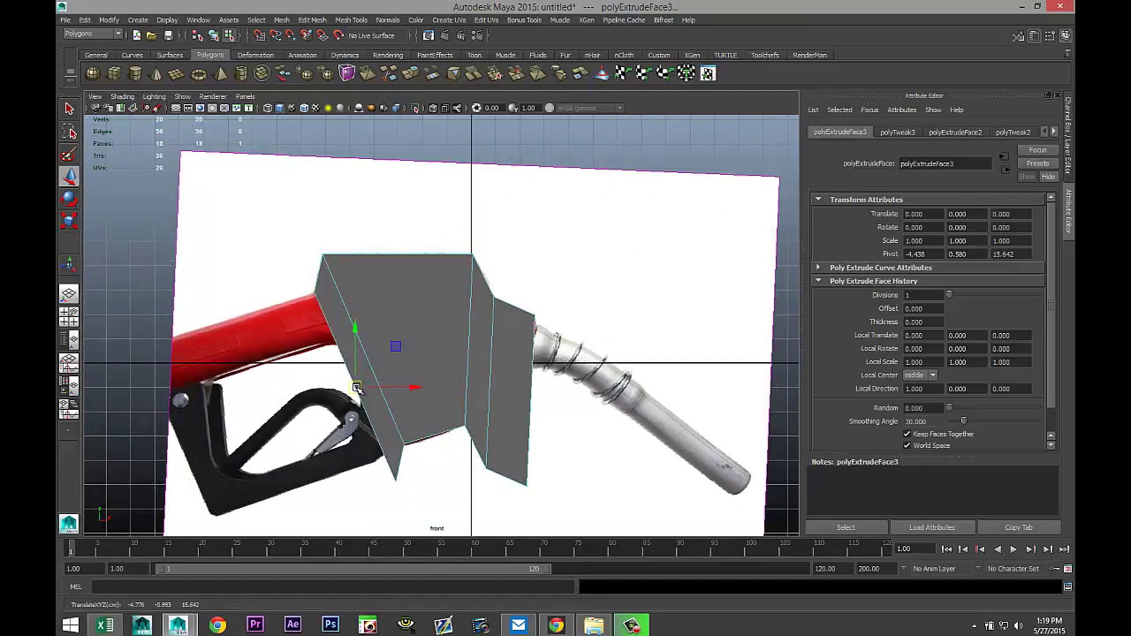
# Turn on X-Ray and extrude the handle face down-left over the grip with Ctrl+E.
pyautogui.click(434, 110)
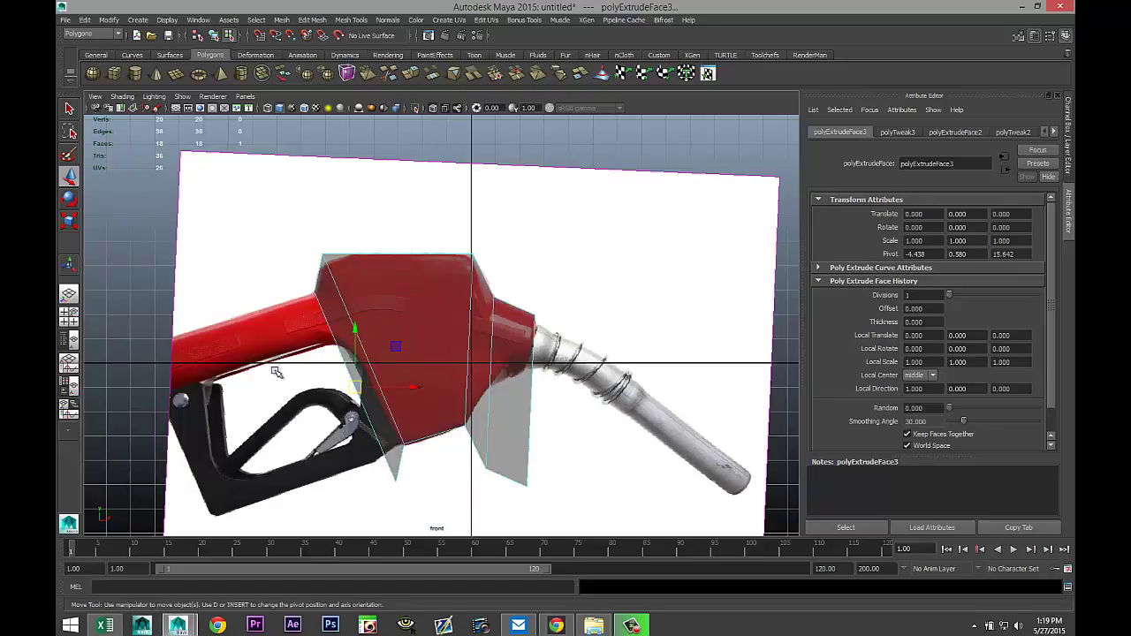
pyautogui.moveTo(280, 372)
pyautogui.keyDown('alt'); pyautogui.mouseDown(button='middle')
pyautogui.moveTo(455, 361)
pyautogui.moveTo(480, 346)
pyautogui.moveTo(462, 348)
pyautogui.mouseUp(button='middle'); pyautogui.keyUp('alt')
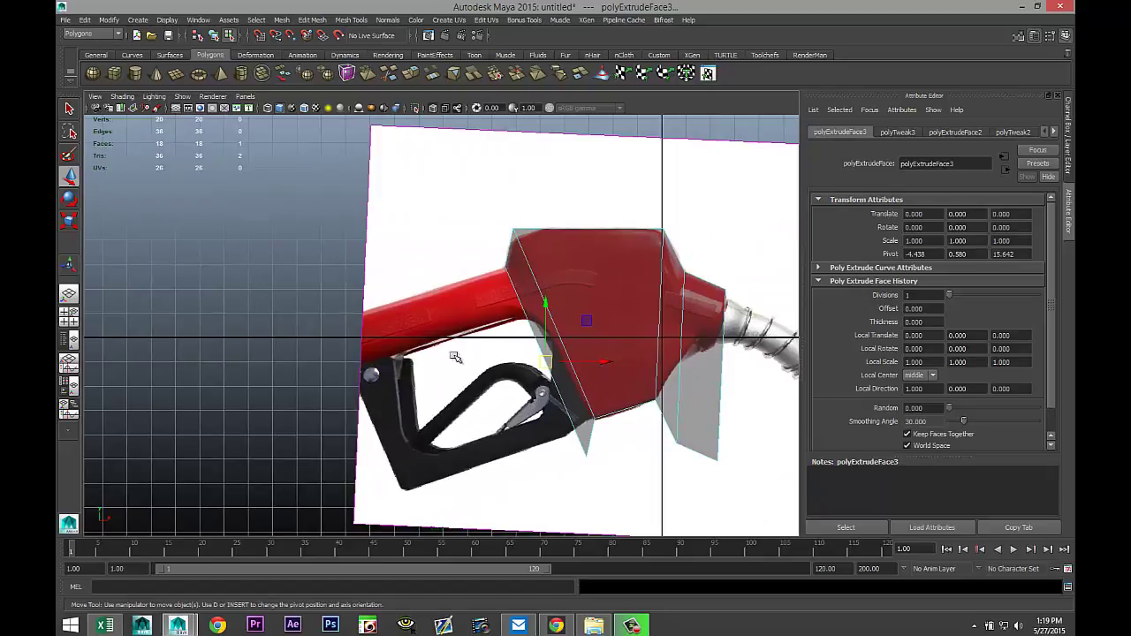
pyautogui.hotkey('ctrl', 'e')
pyautogui.moveTo(548, 361); pyautogui.dragTo(381, 413)
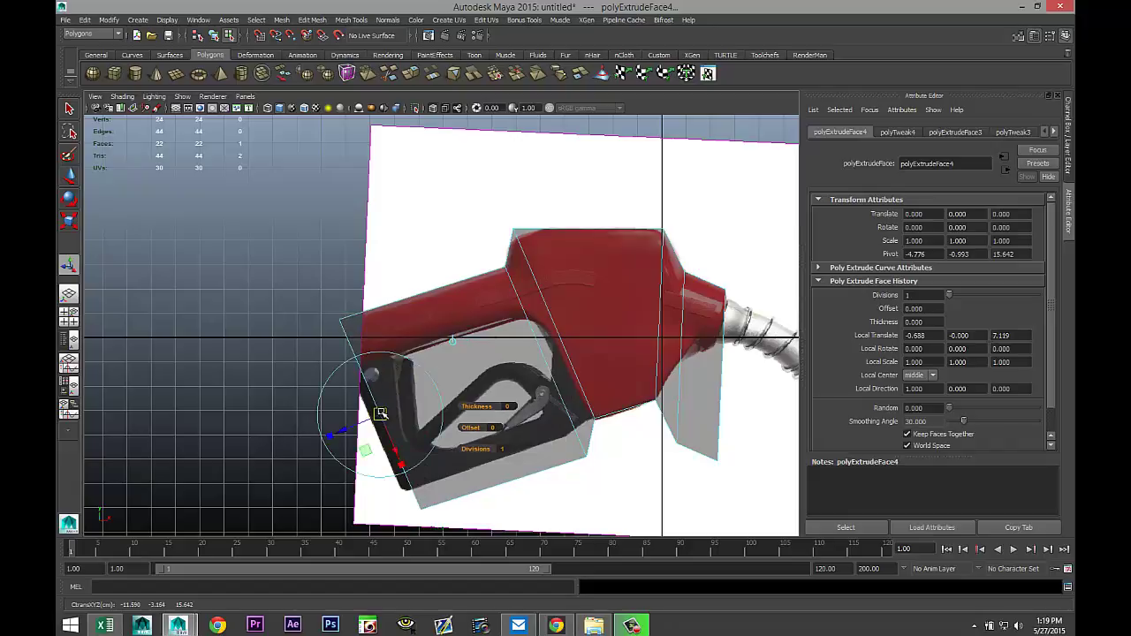
pyautogui.scroll(-3, 530, 459)
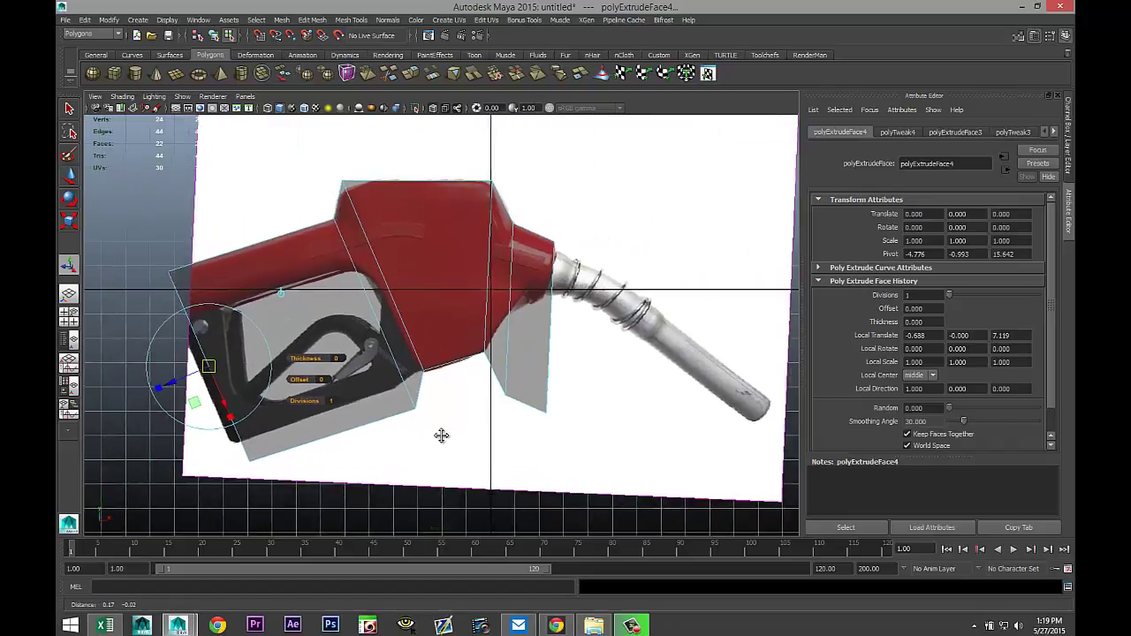
pyautogui.keyDown('alt'); pyautogui.moveTo(441, 434); pyautogui.dragTo(422, 434, button='middle'); pyautogui.keyUp('alt')
pyautogui.scroll(3, 505, 446)
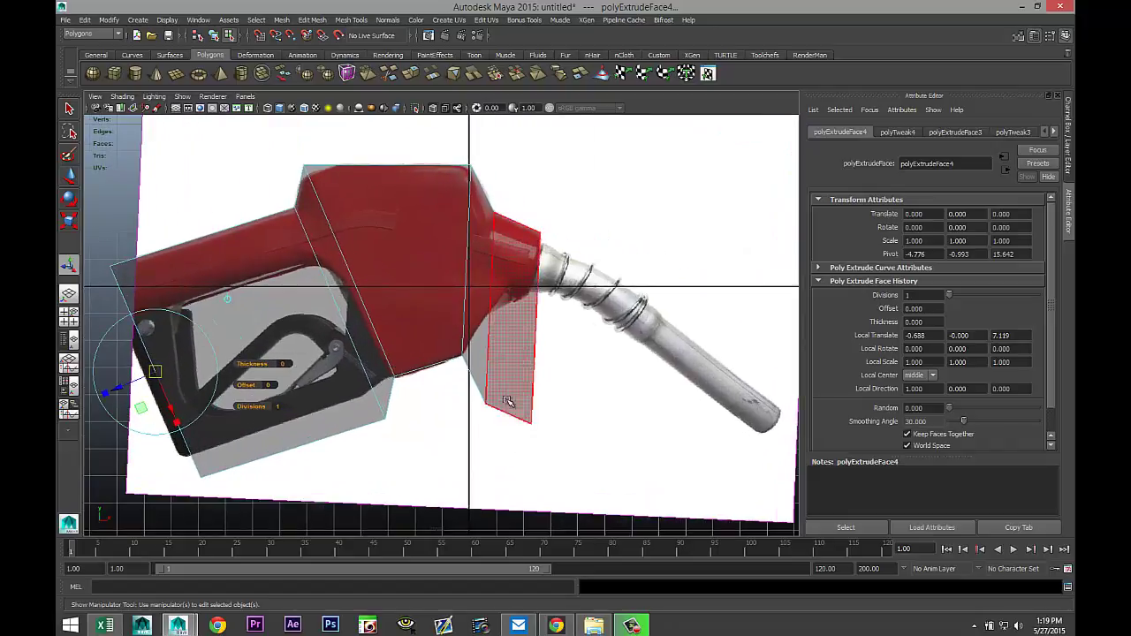
# In vertex mode, raise the spout-end vertex pair so the spout tapers into the hose.
pyautogui.rightClick(515, 416)
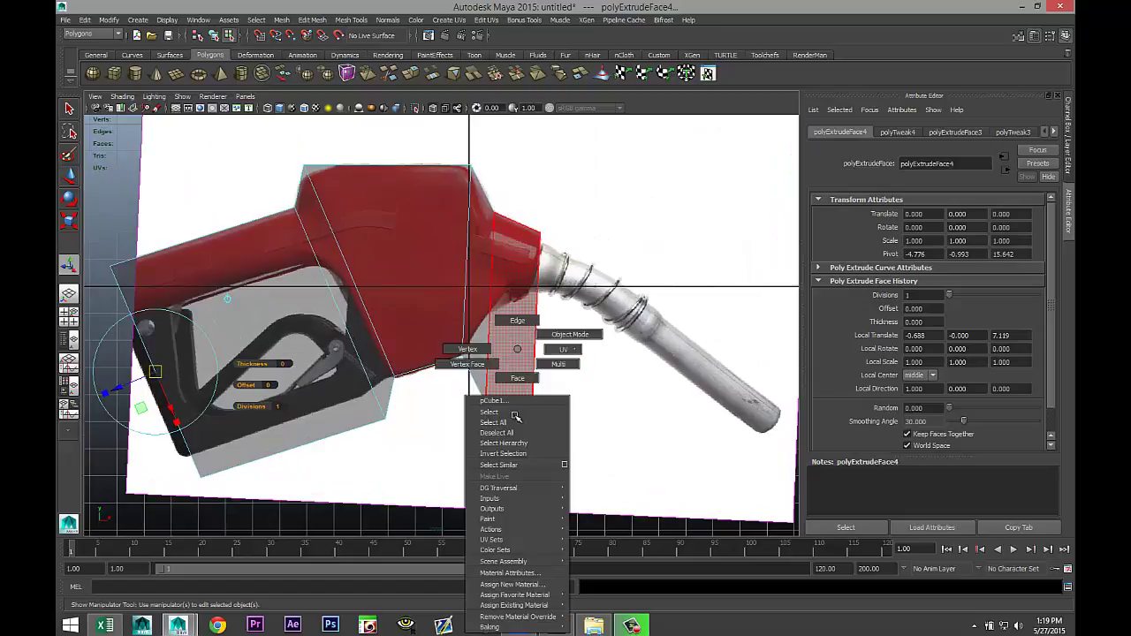
pyautogui.click(468, 349)
pyautogui.moveTo(473, 392); pyautogui.dragTo(579, 468)
pyautogui.press('w')
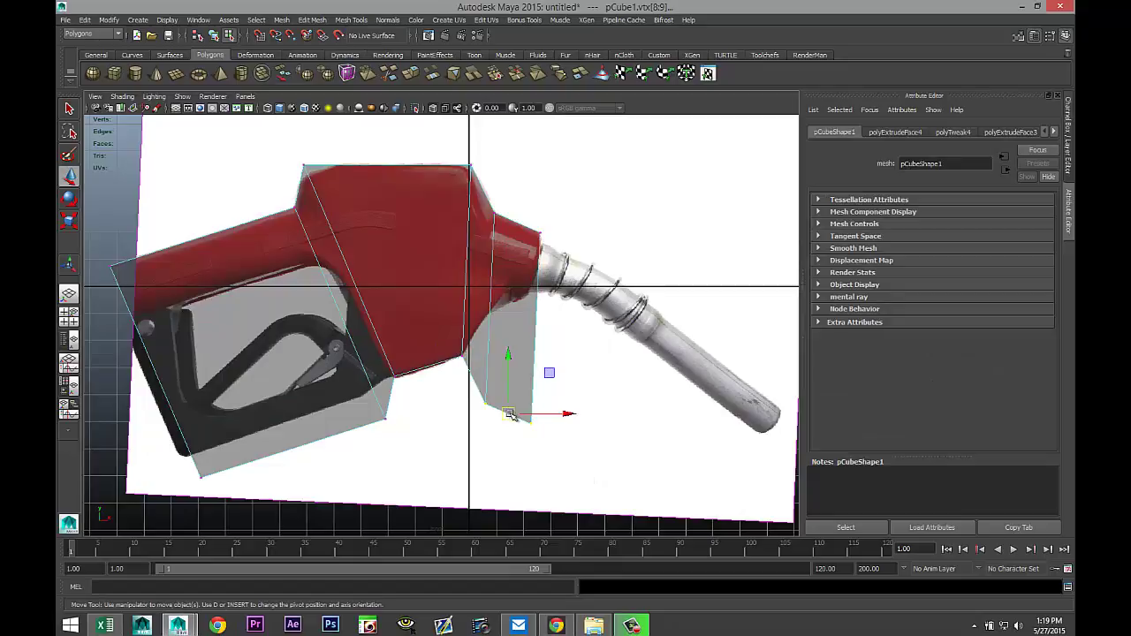
pyautogui.moveTo(517, 426); pyautogui.dragTo(534, 300)
pyautogui.click(533, 302)
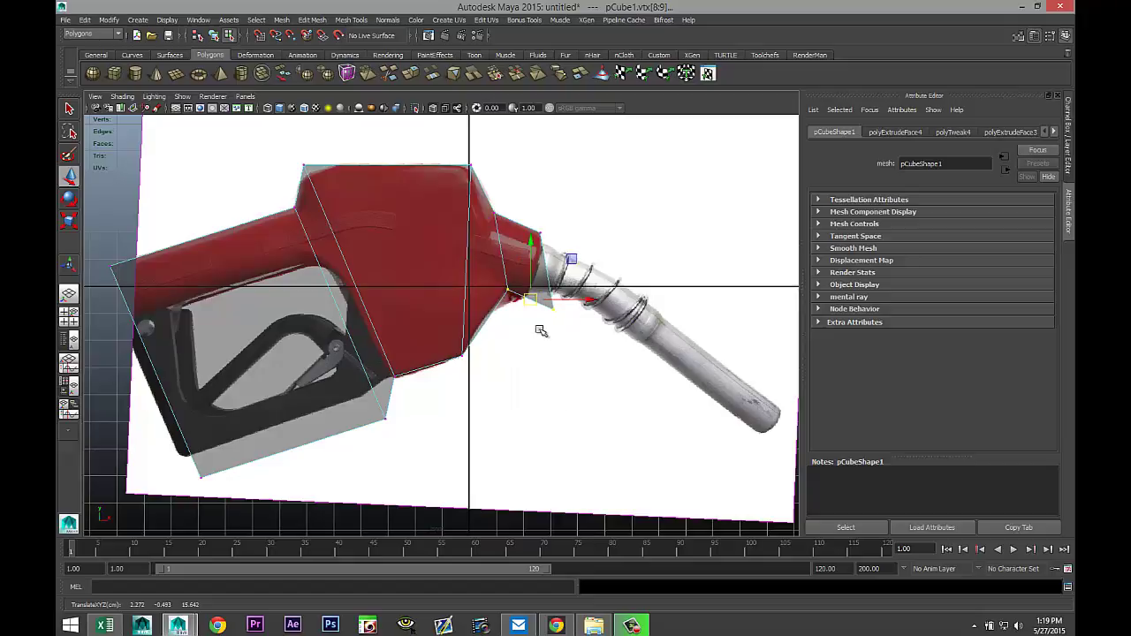
pyautogui.moveTo(575, 329); pyautogui.dragTo(530, 299)
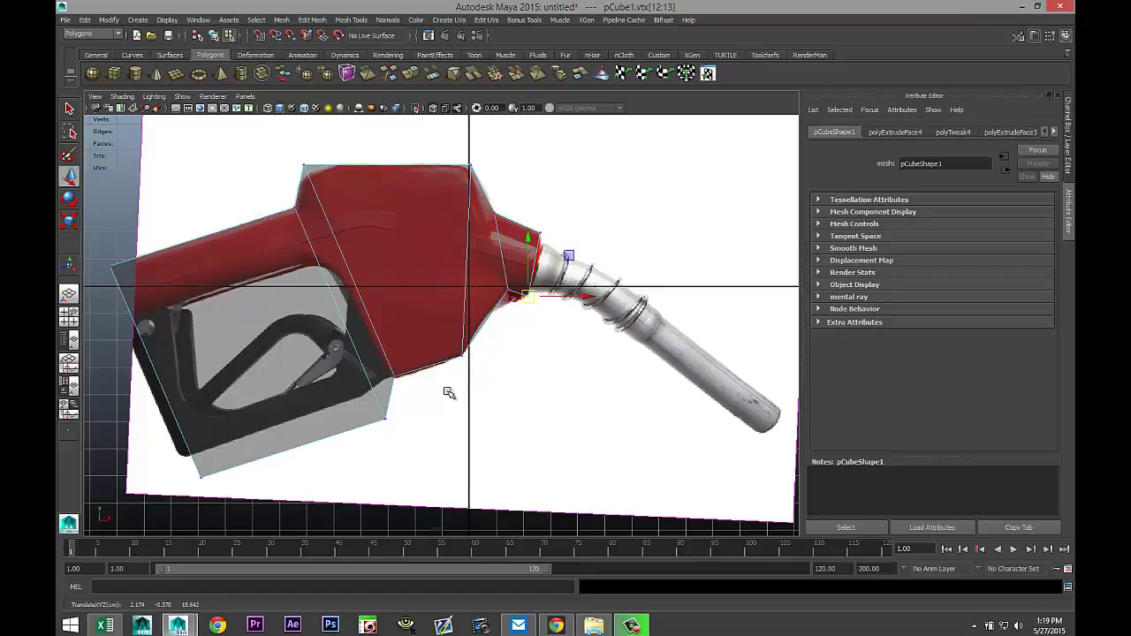
# Raise the handle extrusion's bottom vertices to trace the red grip above the trigger guard.
pyautogui.keyDown('alt'); pyautogui.moveTo(447, 394); pyautogui.dragTo(568, 360, button='middle'); pyautogui.keyUp('alt')
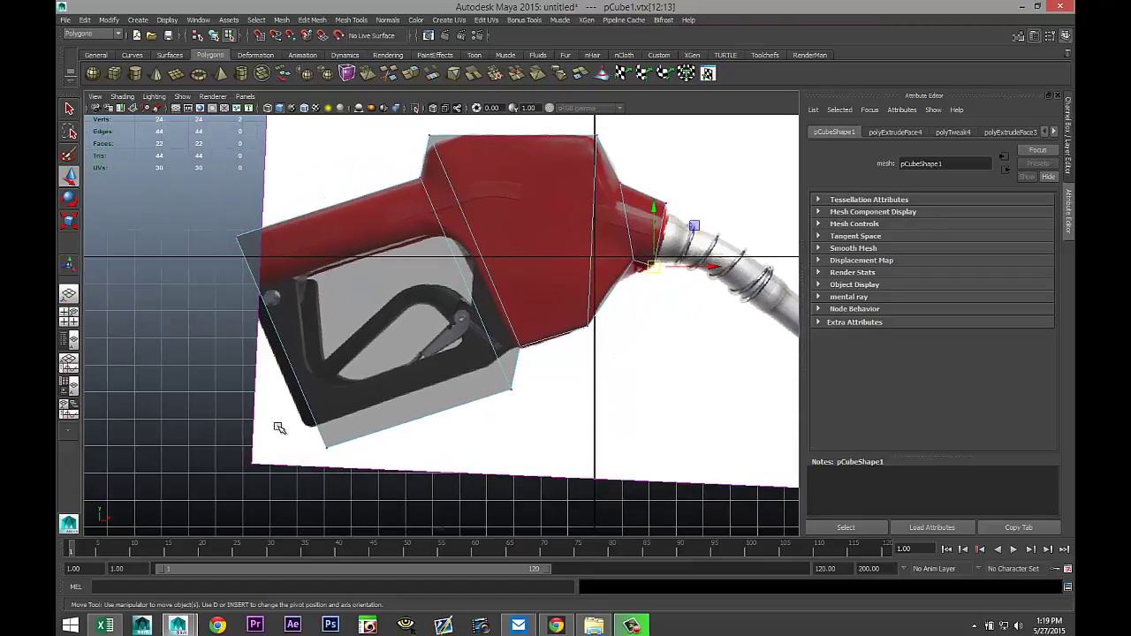
pyautogui.moveTo(272, 417); pyautogui.dragTo(526, 441)
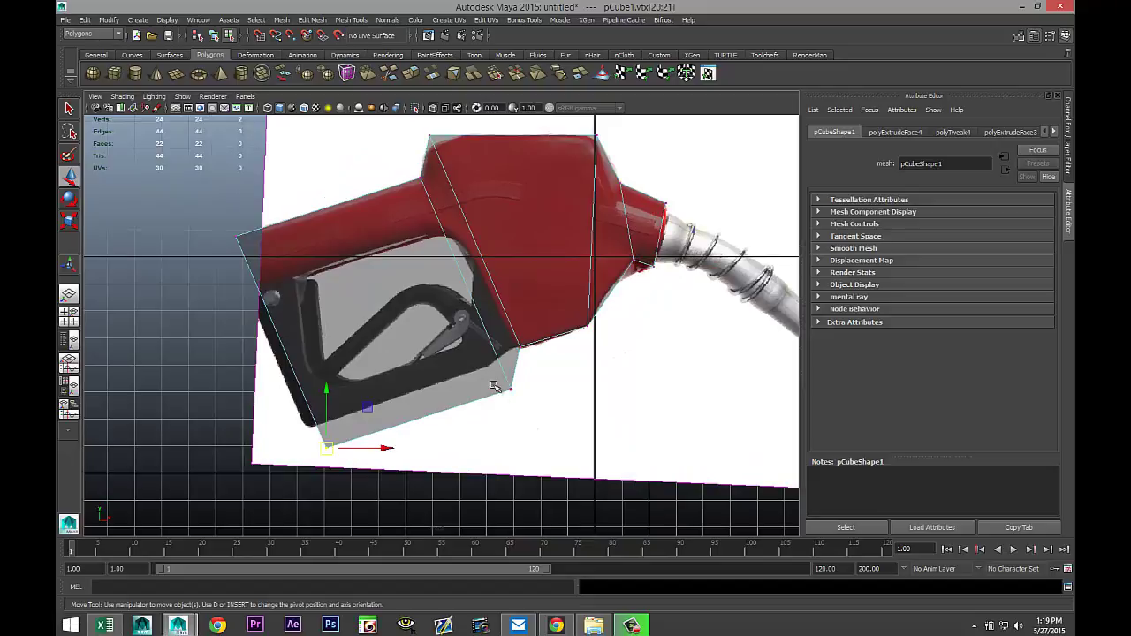
pyautogui.click(418, 418)
pyautogui.moveTo(408, 417); pyautogui.dragTo(352, 262)
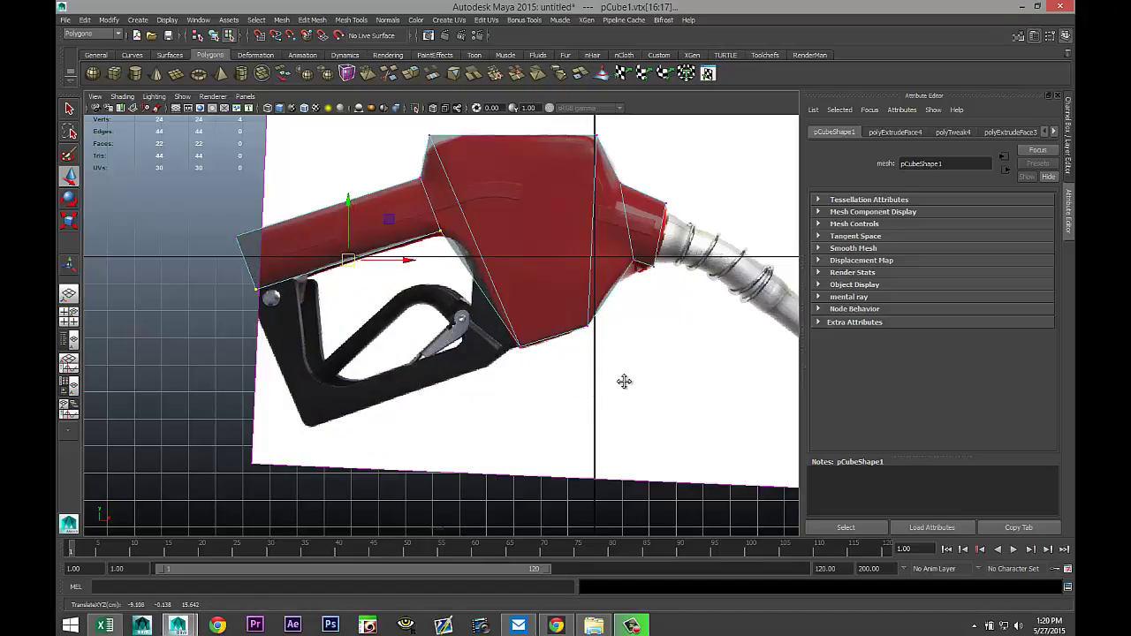
pyautogui.keyDown('alt'); pyautogui.moveTo(624, 381); pyautogui.dragTo(580, 424, button='middle'); pyautogui.keyUp('alt')
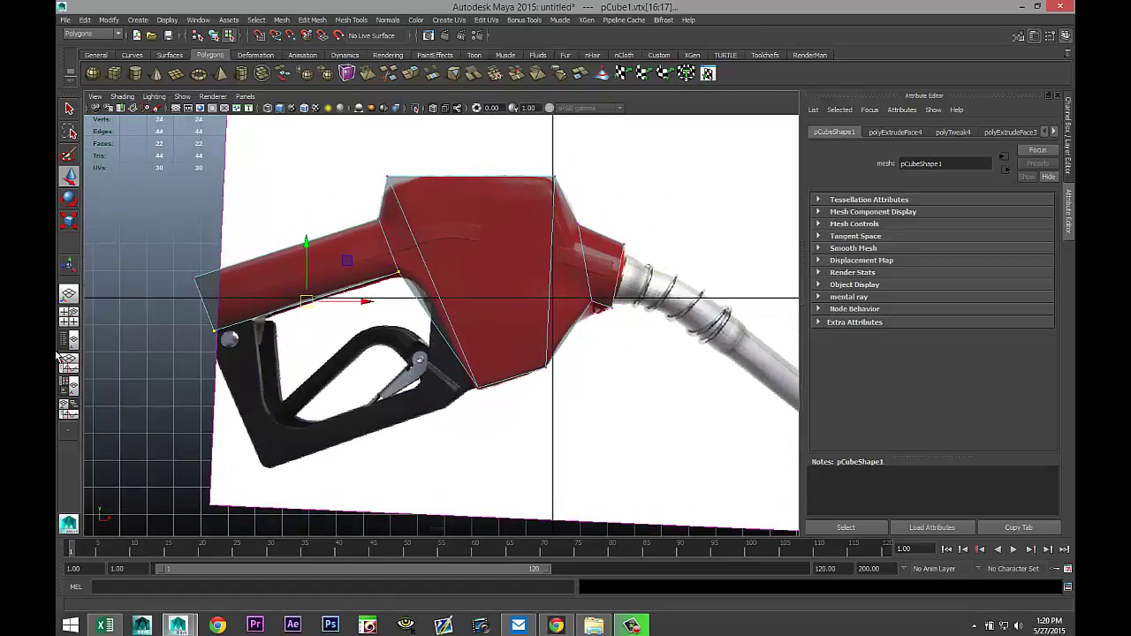
pyautogui.click(70, 318)
# Return to object mode and check the mesh with smooth preview (3), then back to low-poly (1).
pyautogui.press('space')
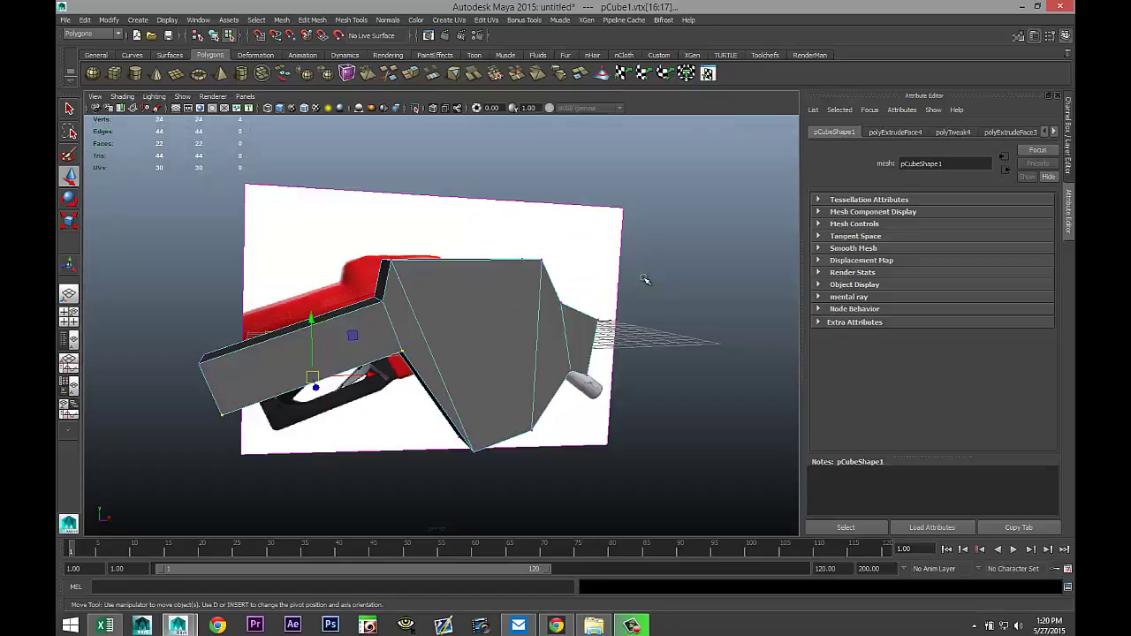
pyautogui.keyDown('alt'); pyautogui.moveTo(640, 326); pyautogui.dragTo(537, 357); pyautogui.keyUp('alt')
pyautogui.rightClick(550, 347)
pyautogui.click(587, 334)
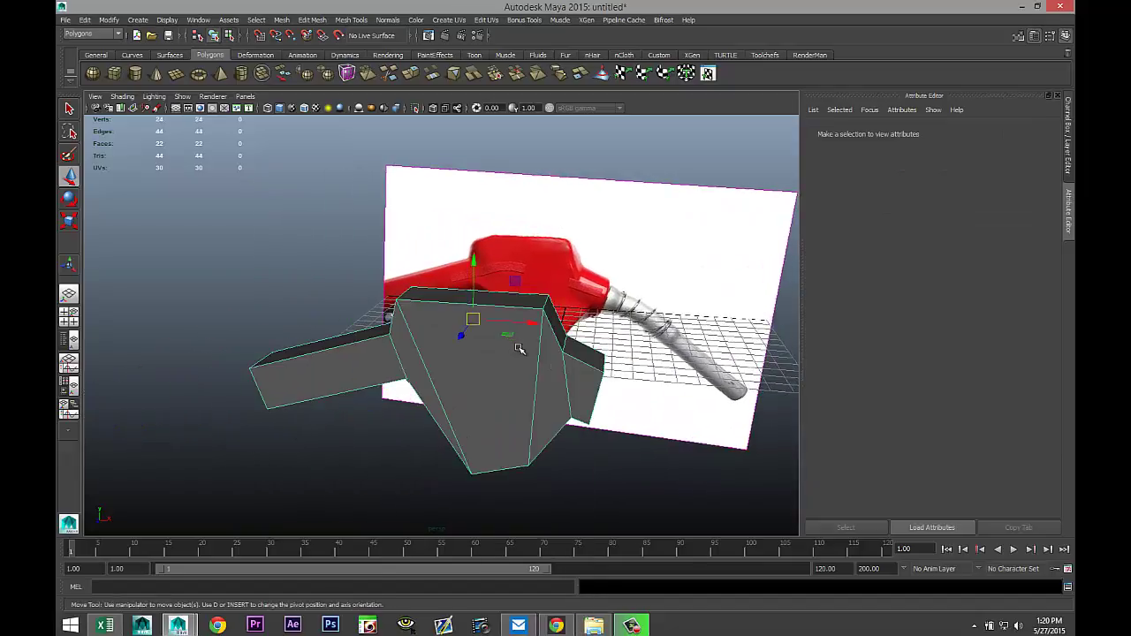
pyautogui.press('3')
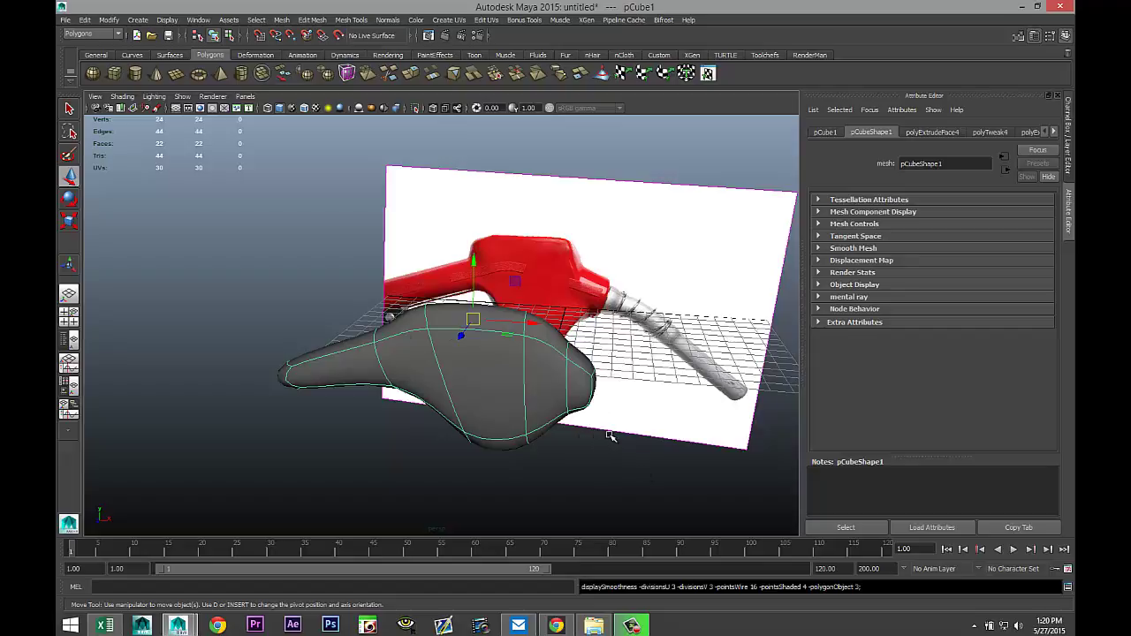
pyautogui.press('1')
pyautogui.moveTo(499, 427)
pyautogui.keyDown('alt'); pyautogui.mouseDown()
pyautogui.moveTo(480, 399)
pyautogui.moveTo(497, 412)
pyautogui.mouseUp(); pyautogui.keyUp('alt')
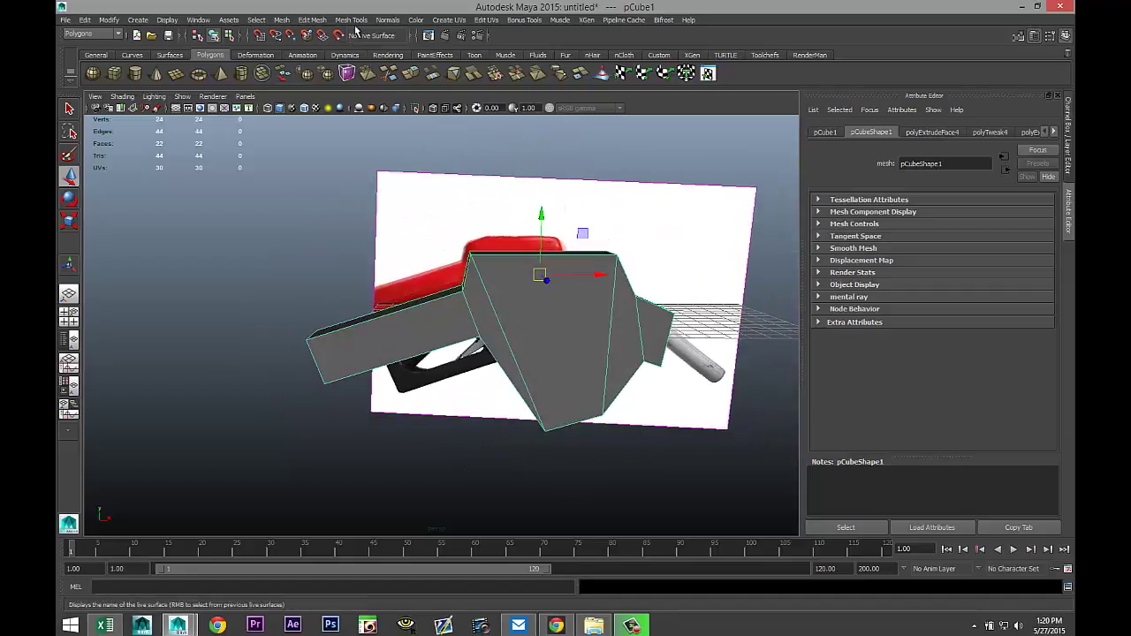
# With the Insert Edge Loop Tool, add two edge loops across the nozzle body.
pyautogui.click(351, 19)
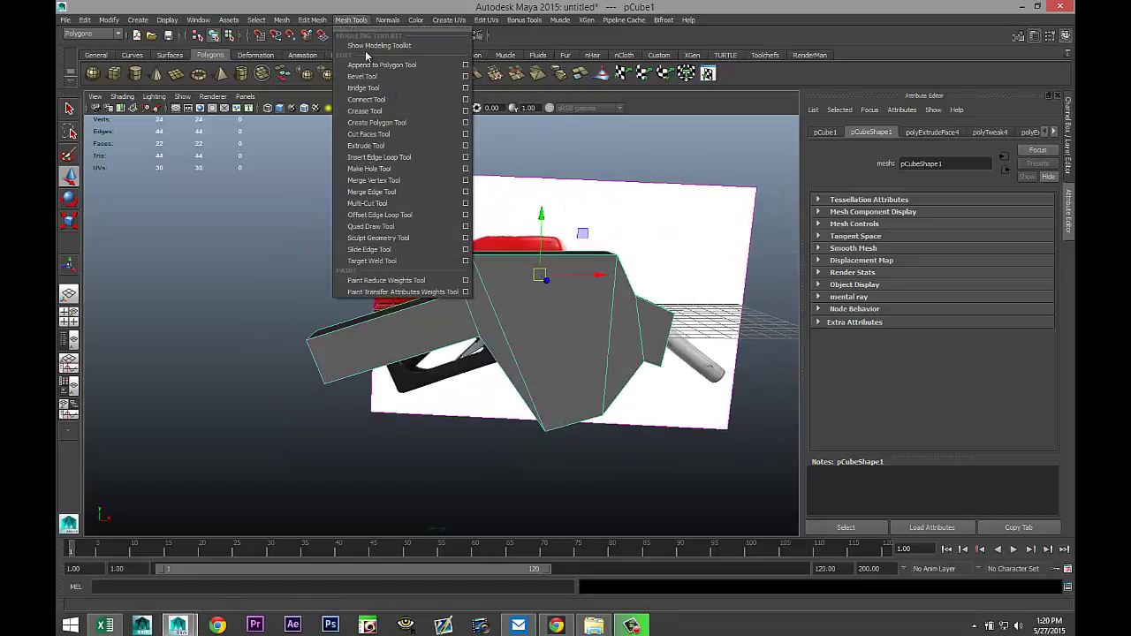
pyautogui.click(464, 159)
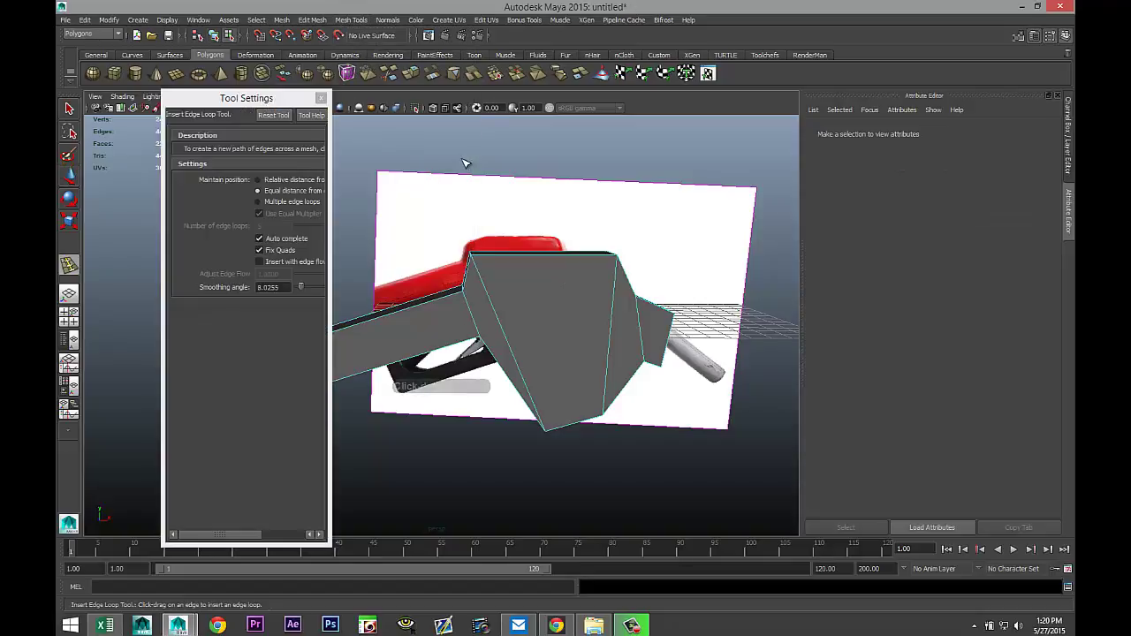
pyautogui.click(321, 97)
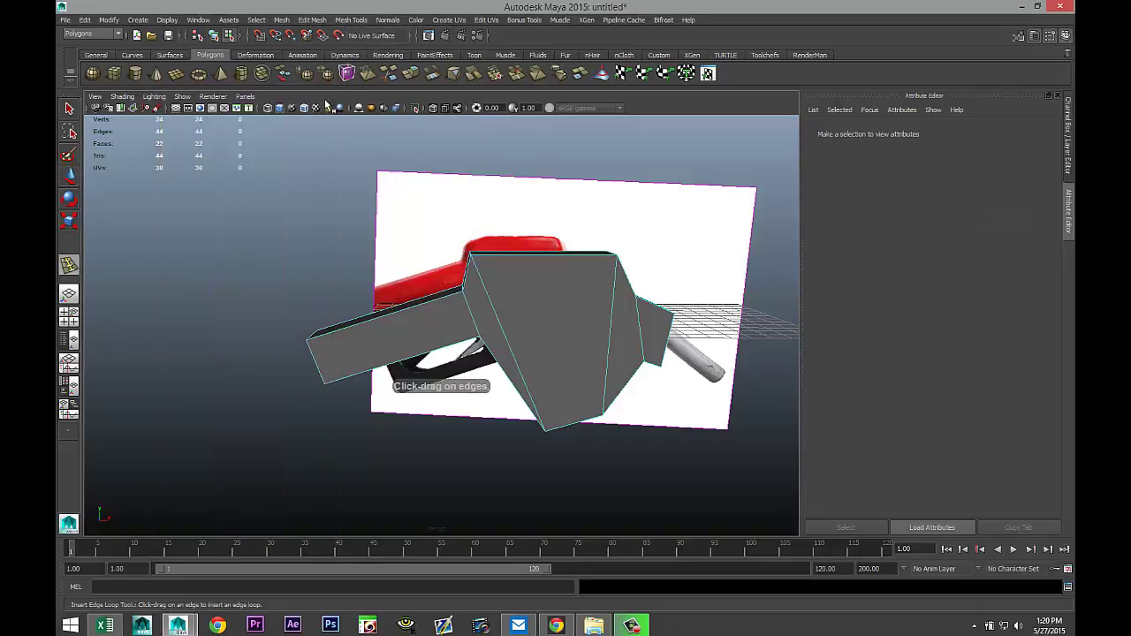
pyautogui.moveTo(311, 348); pyautogui.dragTo(674, 445)
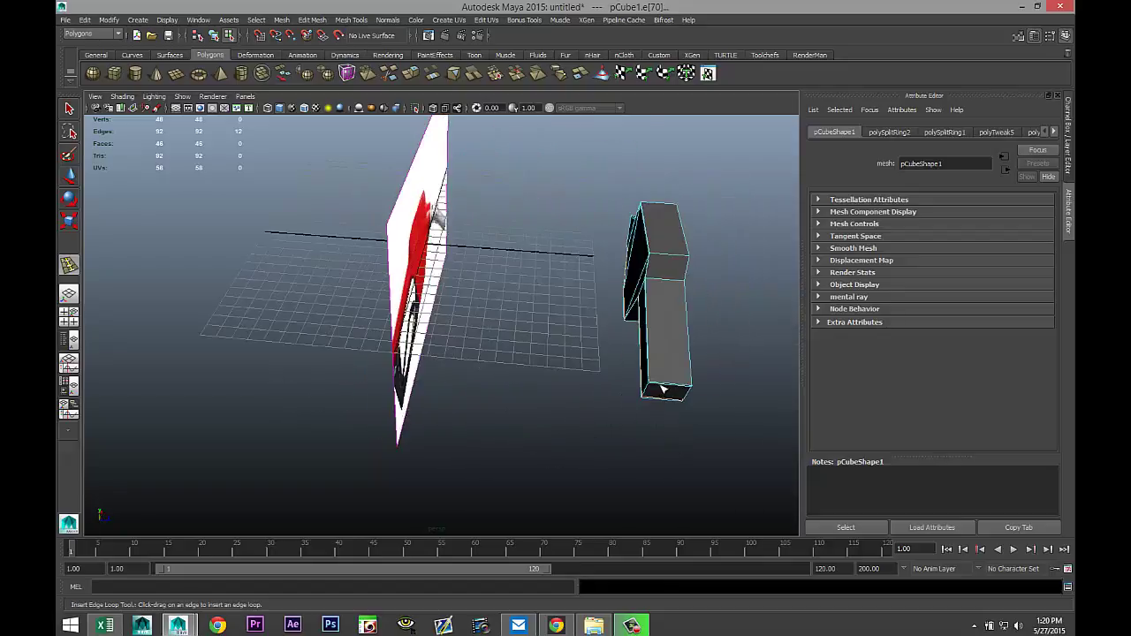
pyautogui.moveTo(661, 386); pyautogui.dragTo(549, 413)
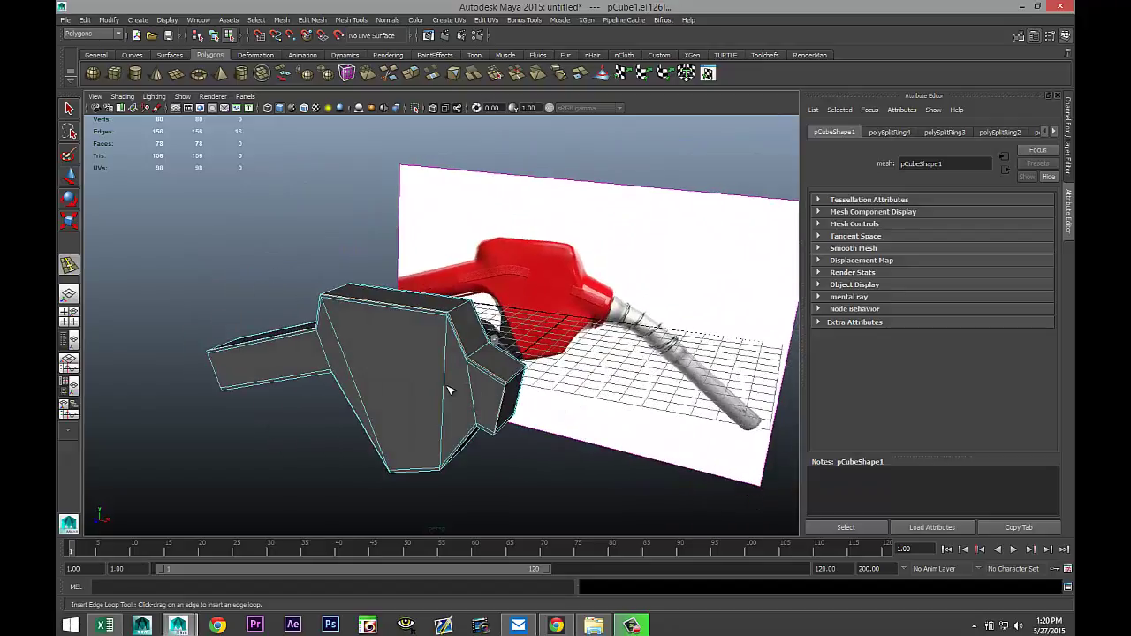
# Back in object mode, preview the 78-face mesh smoothed with 3 and deselect it.
pyautogui.press('q')
pyautogui.moveTo(412, 353); pyautogui.dragTo(464, 336, button='right')
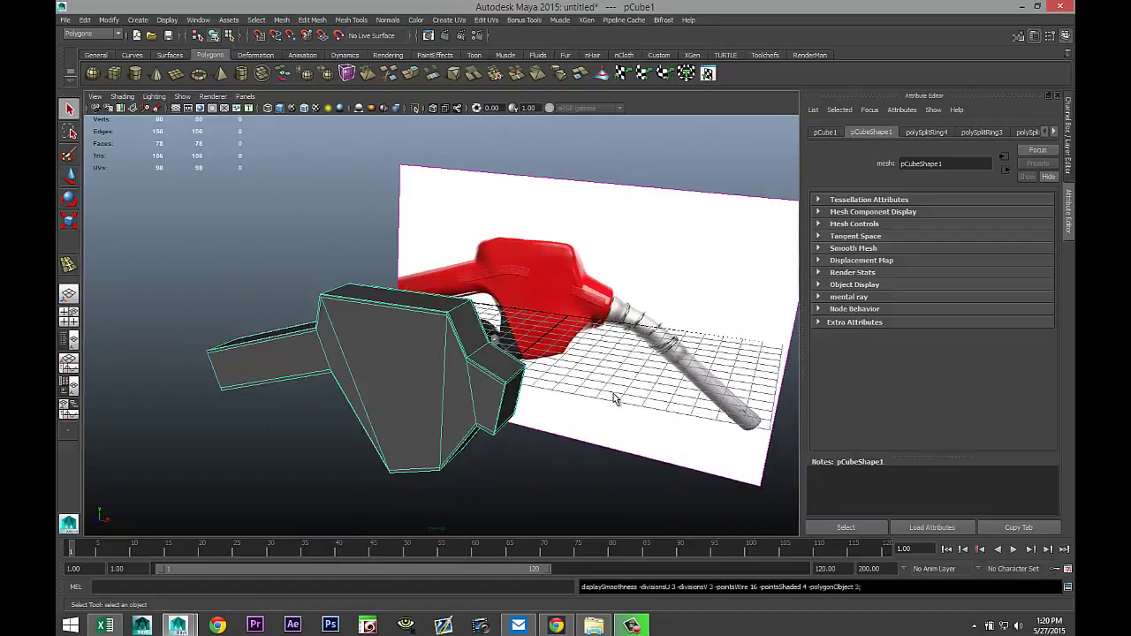
pyautogui.press('3')
pyautogui.click(606, 424)
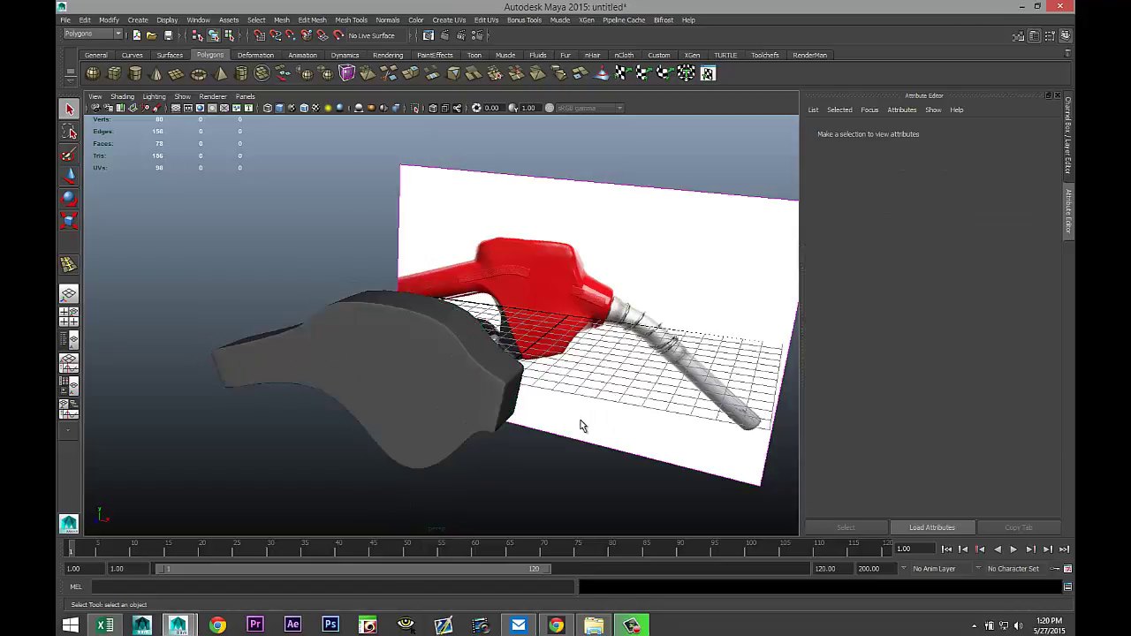
# Select the nozzle, turn off smooth preview with 1, and undo an accidental Ctrl+E extrusion.
pyautogui.keyDown('alt'); pyautogui.moveTo(567, 436); pyautogui.dragTo(593, 385); pyautogui.keyUp('alt')
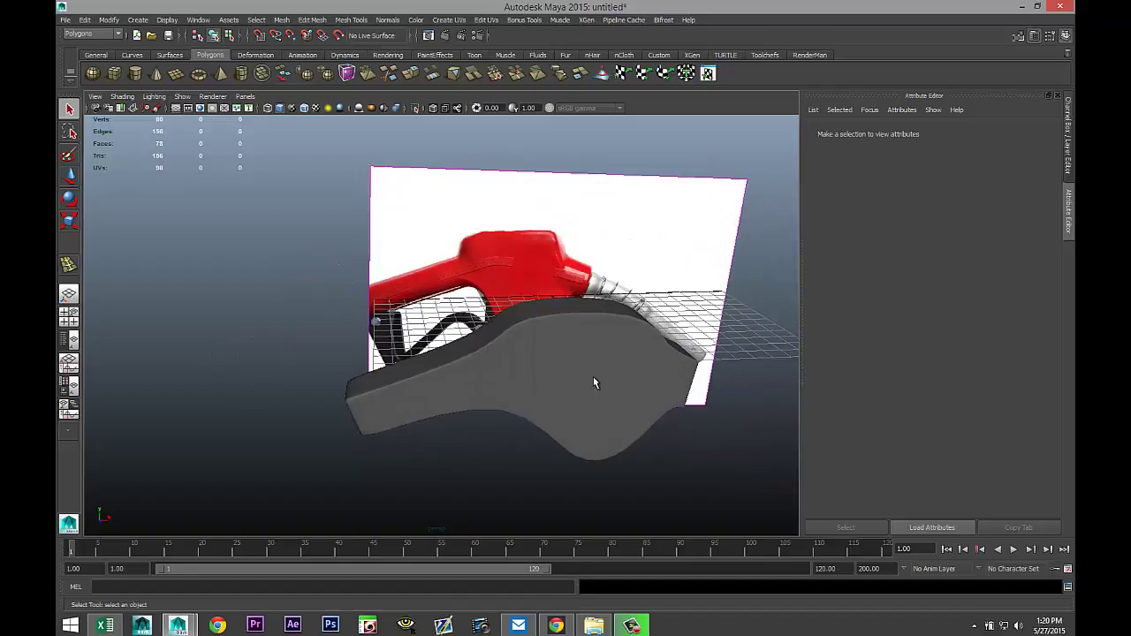
pyautogui.click(592, 376)
pyautogui.press('1')
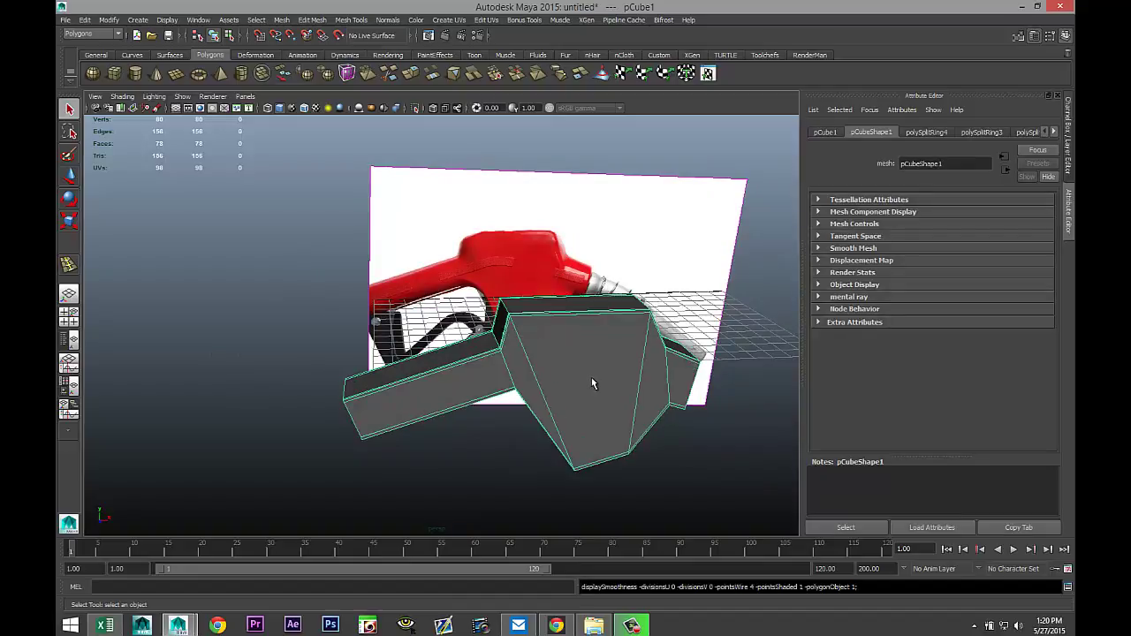
pyautogui.keyDown('alt'); pyautogui.moveTo(407, 384); pyautogui.dragTo(444, 389); pyautogui.keyUp('alt')
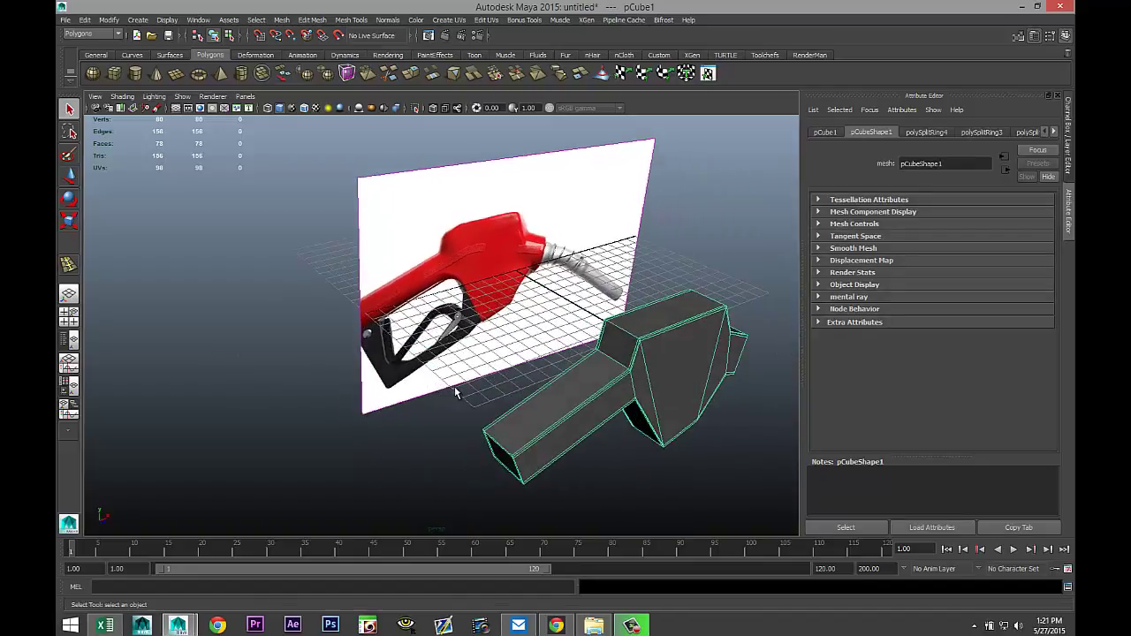
pyautogui.hotkey('ctrl', 'e')
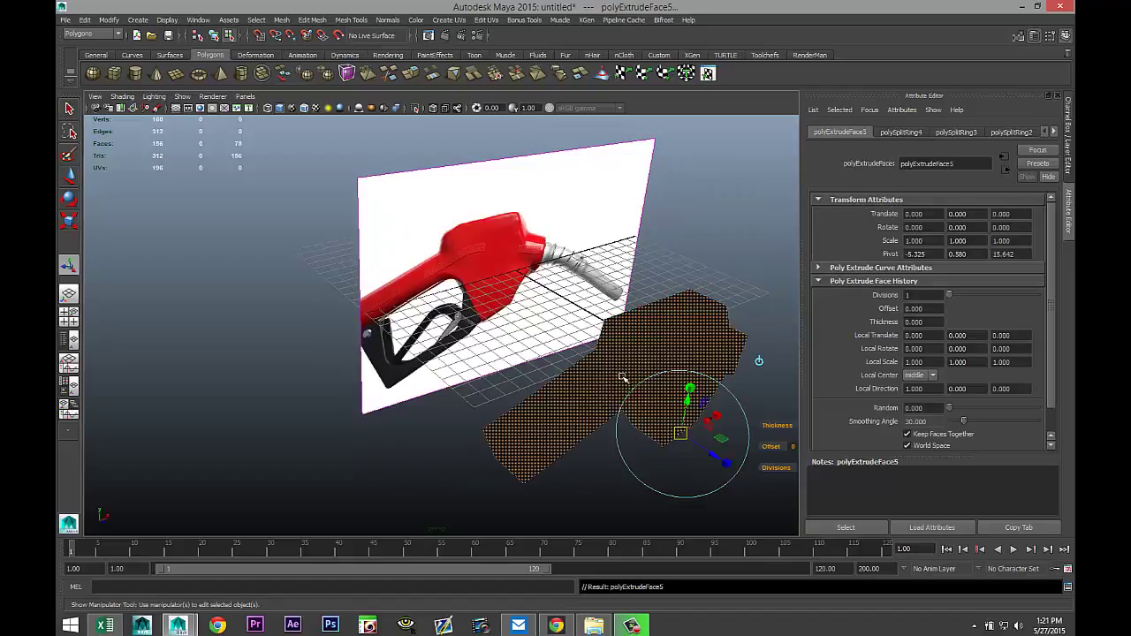
pyautogui.hotkey('ctrl', 'z')
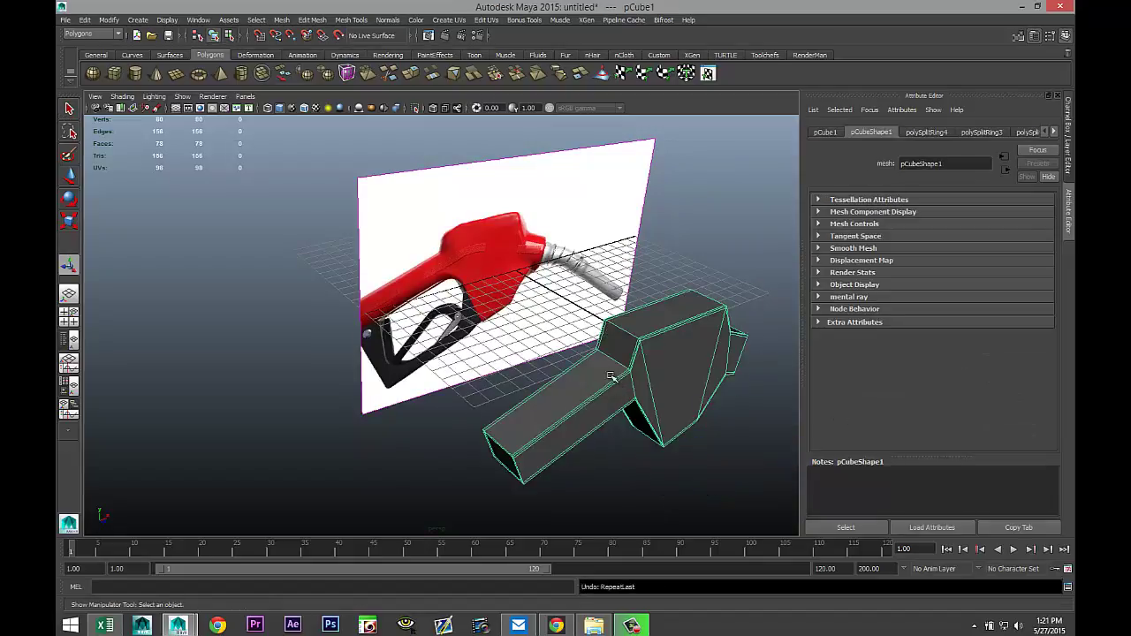
pyautogui.click(312, 19)
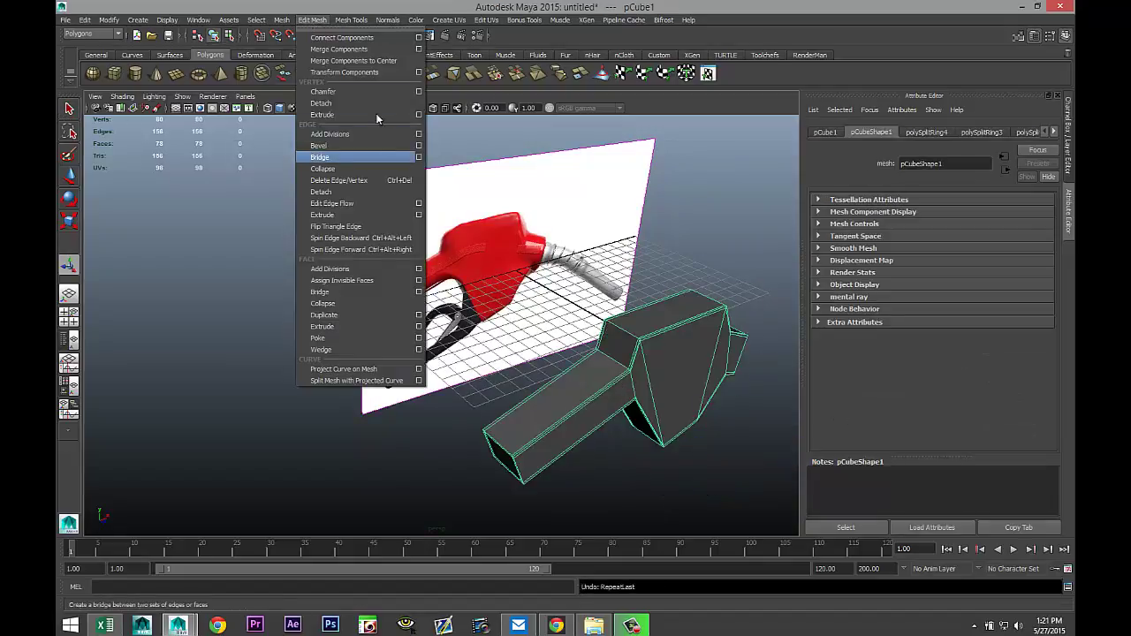
# Insert three more edge loops across the mesh, handle and upper edge, reaching 162 faces.
pyautogui.moveTo(351, 19)
pyautogui.click(378, 157)
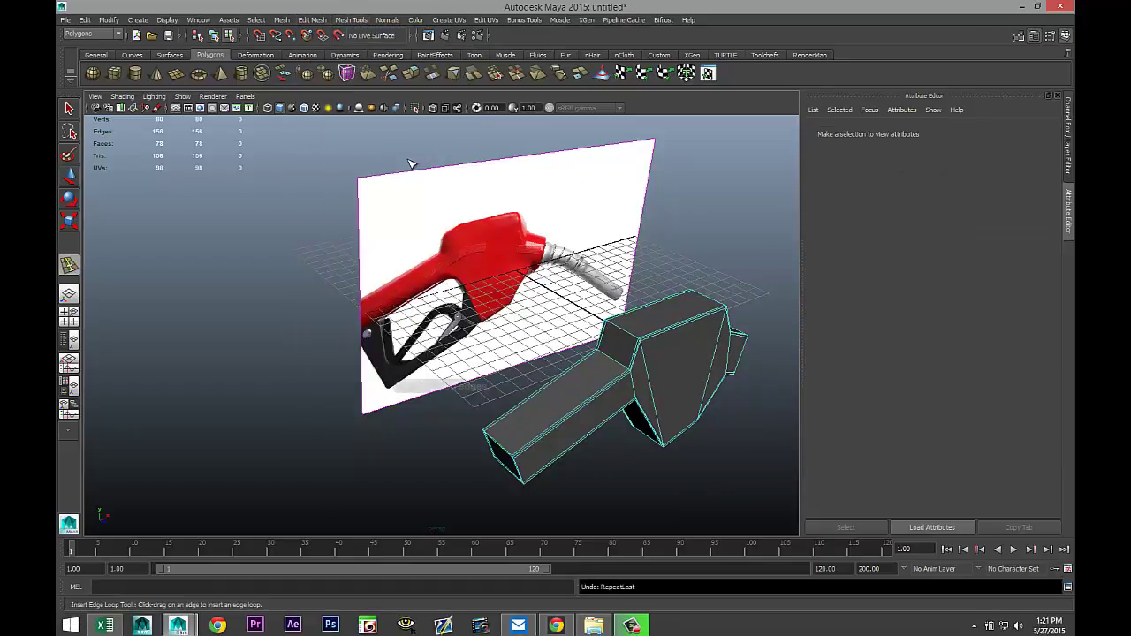
pyautogui.moveTo(642, 351); pyautogui.dragTo(631, 376)
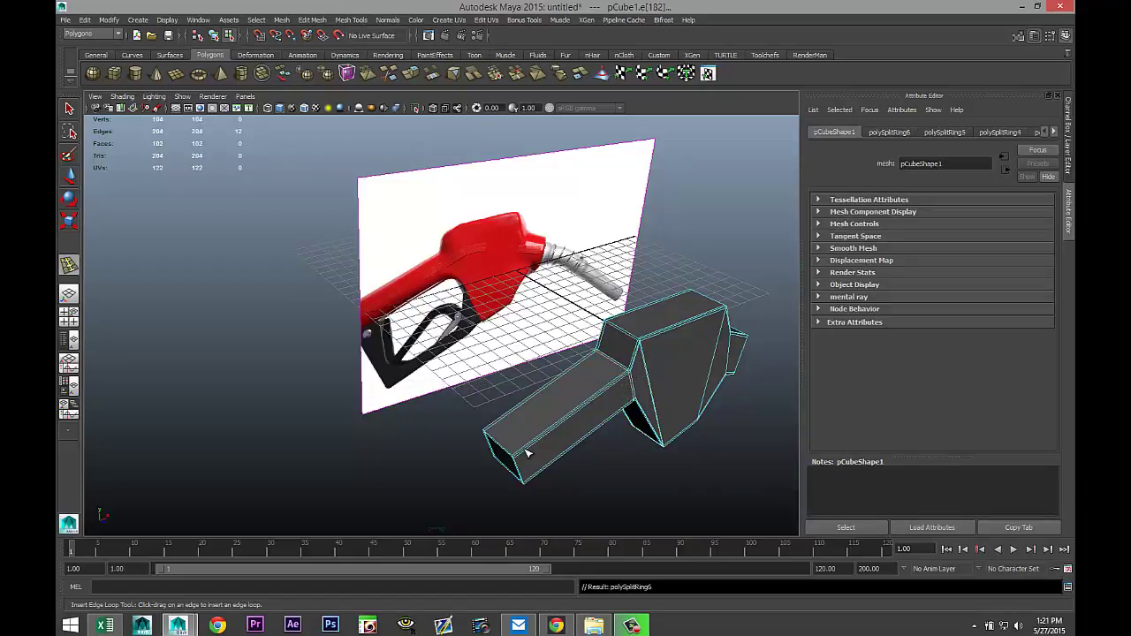
pyautogui.moveTo(526, 454); pyautogui.dragTo(520, 461)
pyautogui.keyDown('alt'); pyautogui.moveTo(618, 475); pyautogui.dragTo(485, 467); pyautogui.keyUp('alt')
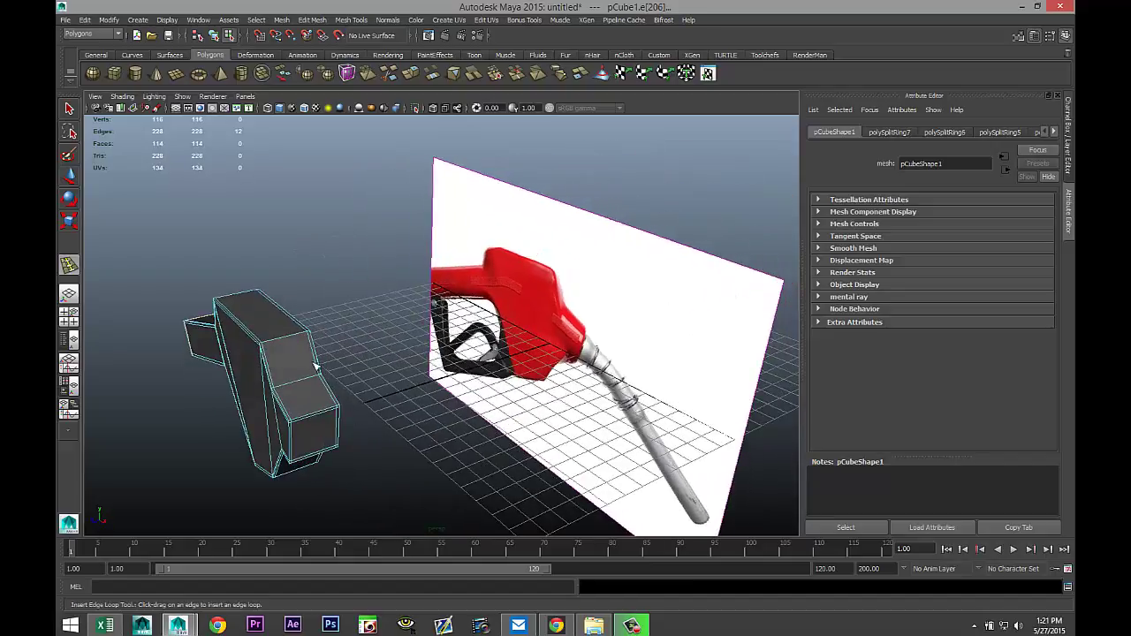
pyautogui.moveTo(317, 343); pyautogui.dragTo(342, 407)
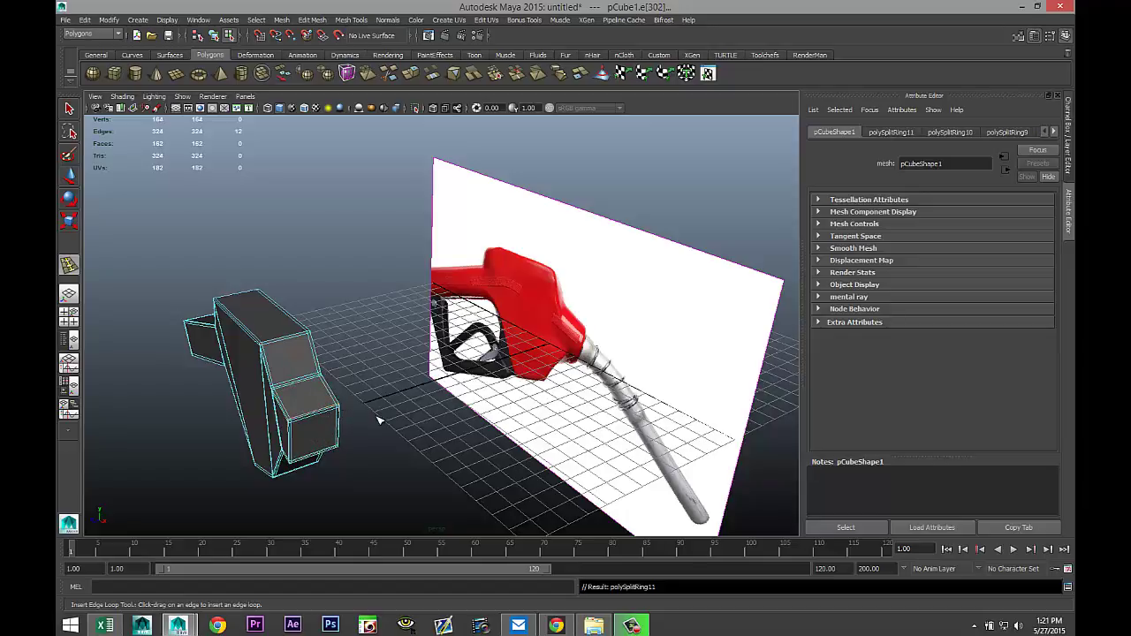
pyautogui.press('q')
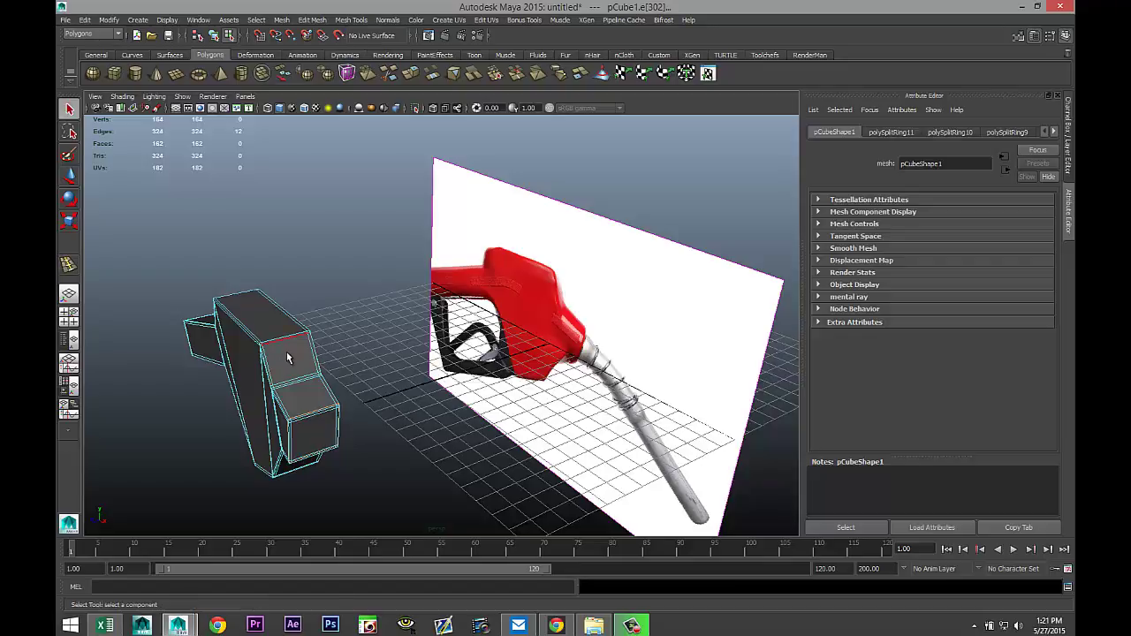
pyautogui.moveTo(286, 352); pyautogui.dragTo(301, 351, button='right')
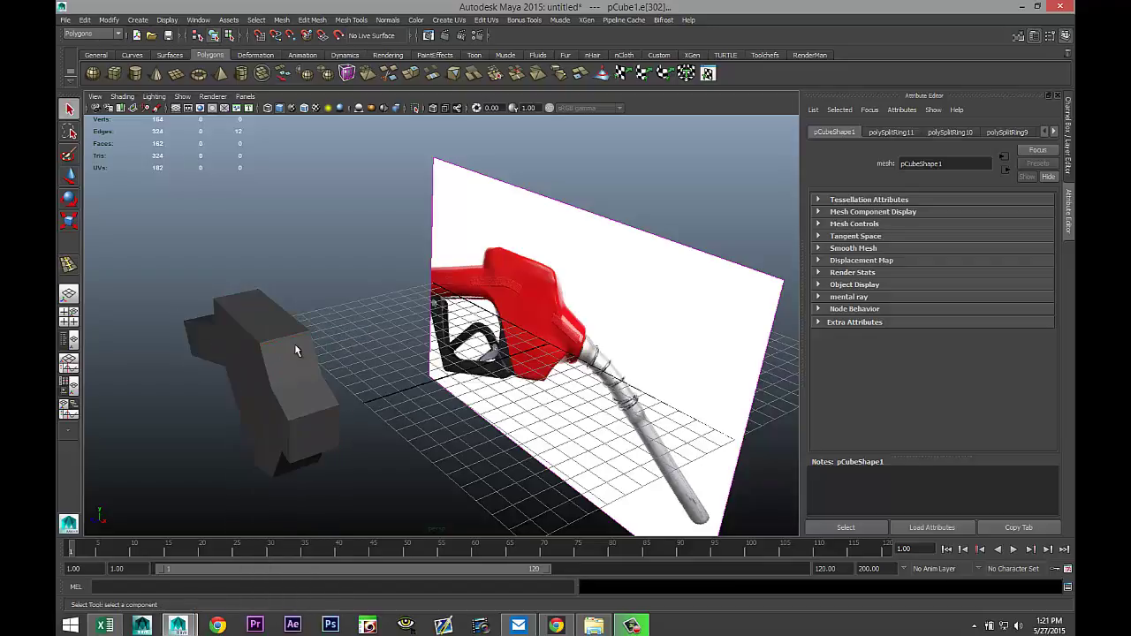
# Orbit around the nozzle, select the grip mesh and put it into edge mode.
pyautogui.click(458, 398)
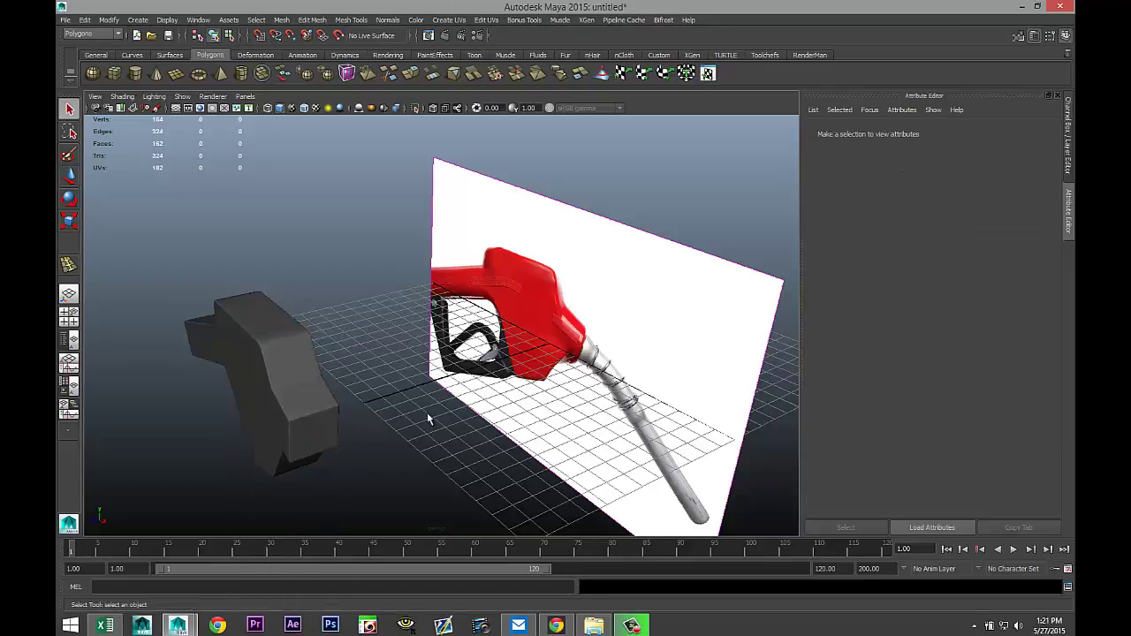
pyautogui.keyDown('alt'); pyautogui.moveTo(399, 409); pyautogui.dragTo(501, 414); pyautogui.keyUp('alt')
pyautogui.keyDown('alt'); pyautogui.moveTo(491, 414); pyautogui.dragTo(412, 408, button='middle'); pyautogui.keyUp('alt')
pyautogui.scroll(2, 484, 409)
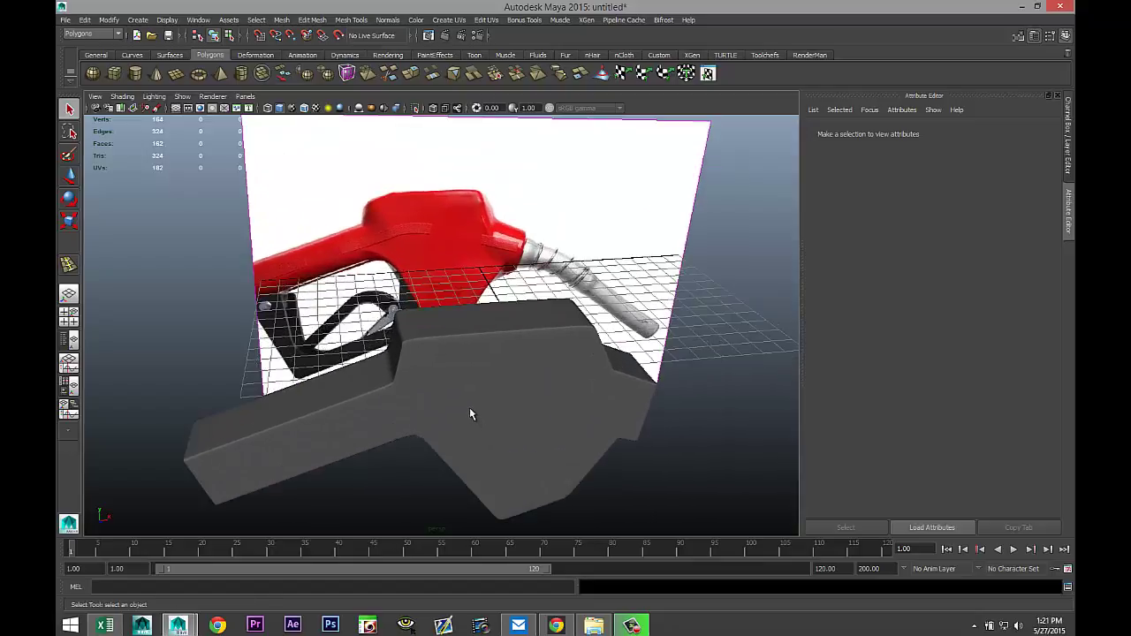
pyautogui.keyDown('alt'); pyautogui.moveTo(462, 398); pyautogui.dragTo(402, 390); pyautogui.keyUp('alt')
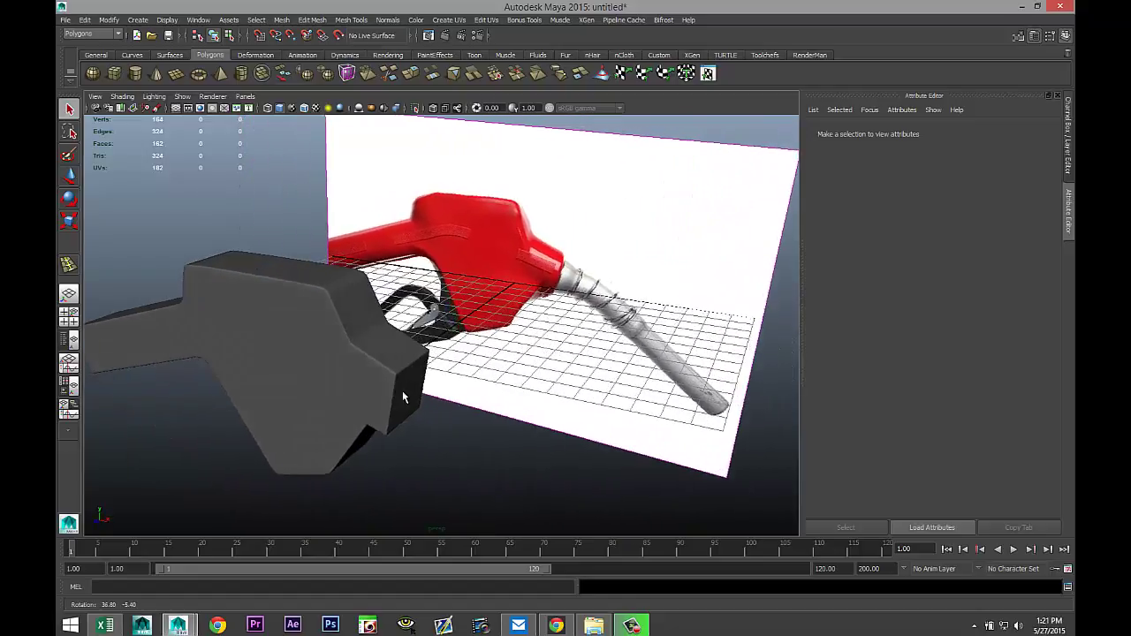
pyautogui.click(402, 390)
pyautogui.keyDown('alt'); pyautogui.moveTo(495, 416); pyautogui.dragTo(520, 416); pyautogui.keyUp('alt')
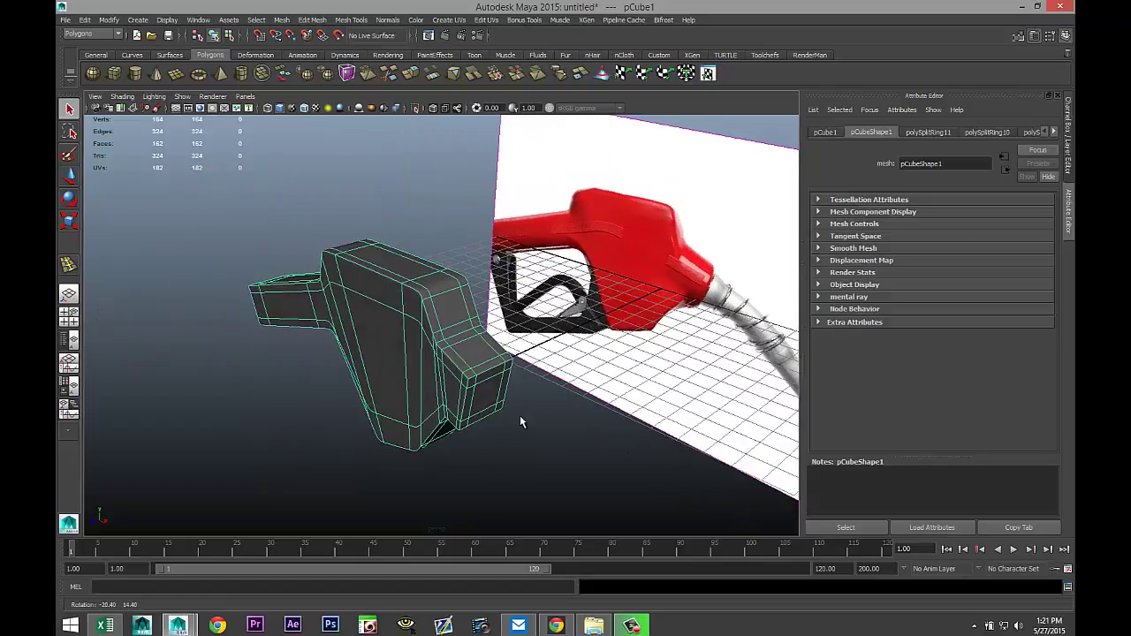
pyautogui.moveTo(473, 381); pyautogui.dragTo(423, 357, button='right')
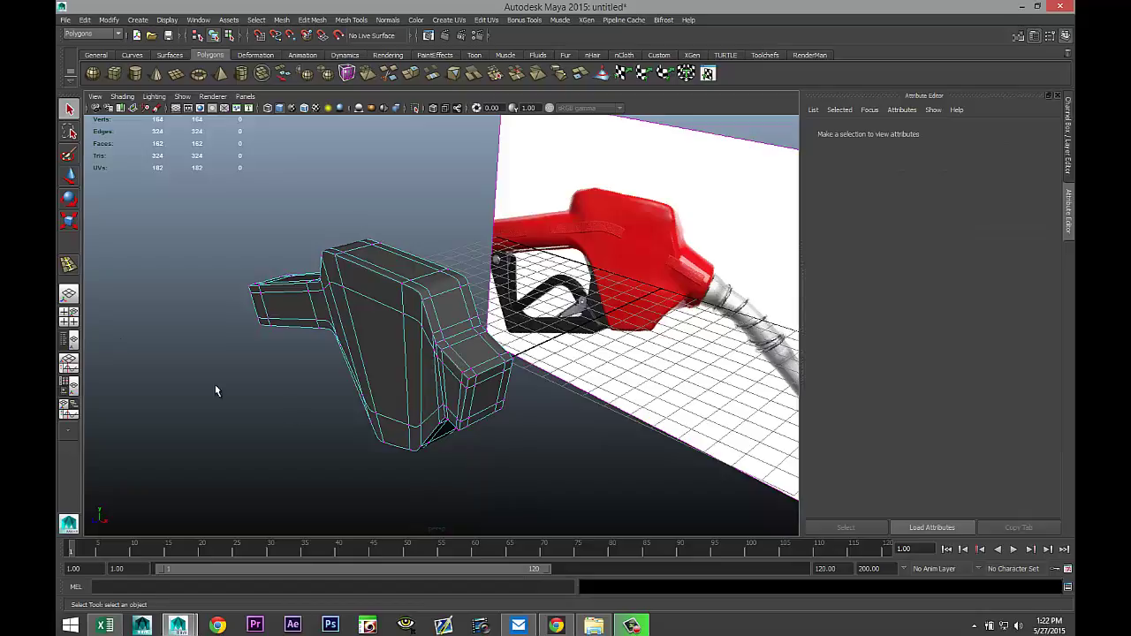
# In the top view, select the four vertices at the box's right end.
pyautogui.click(70, 318)
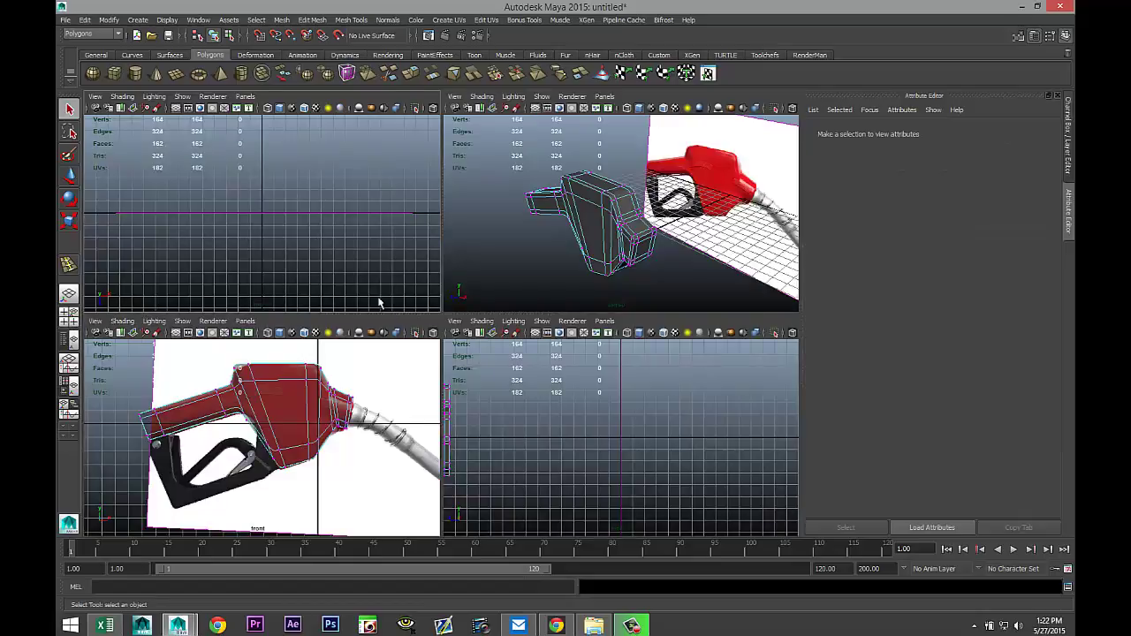
pyautogui.press('space')
pyautogui.scroll(-2, 346, 228)
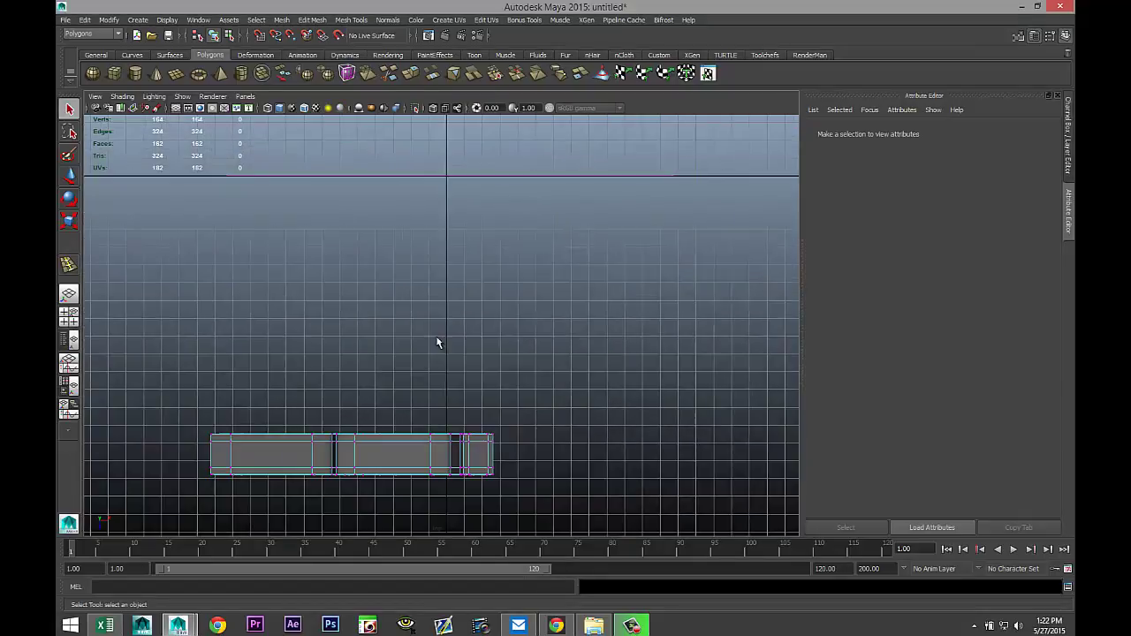
pyautogui.moveTo(477, 422); pyautogui.dragTo(509, 495)
# Scale the selected spout-end vertices down to about 0.78 in the perspective view.
pyautogui.click(76, 320)
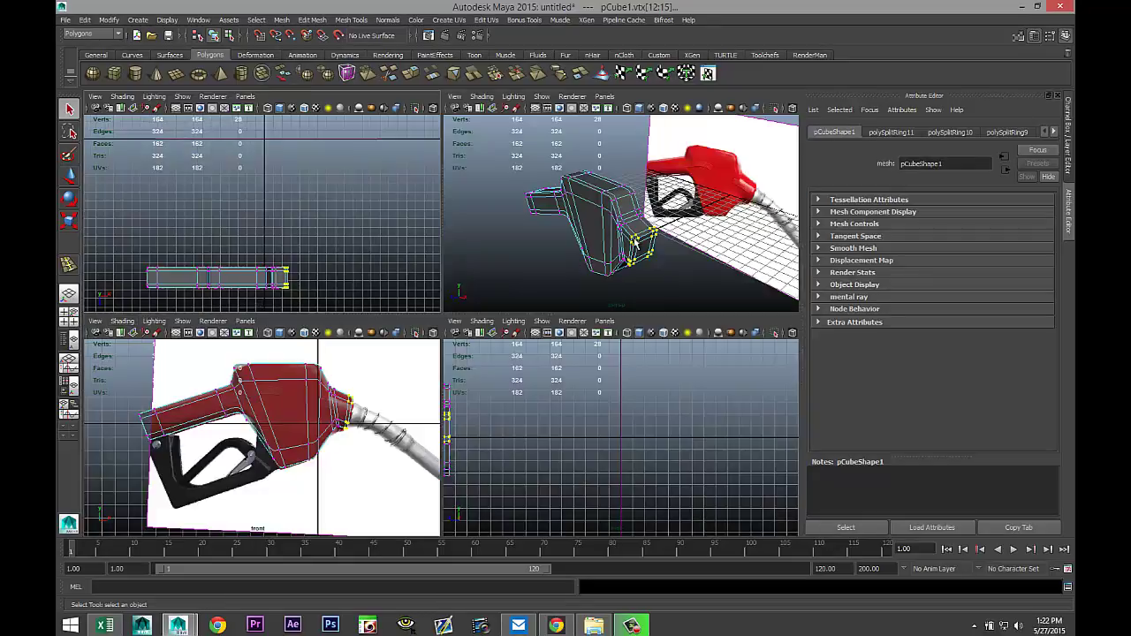
pyautogui.press('space')
pyautogui.keyDown('alt'); pyautogui.moveTo(572, 316); pyautogui.dragTo(542, 320); pyautogui.keyUp('alt')
pyautogui.press('r')
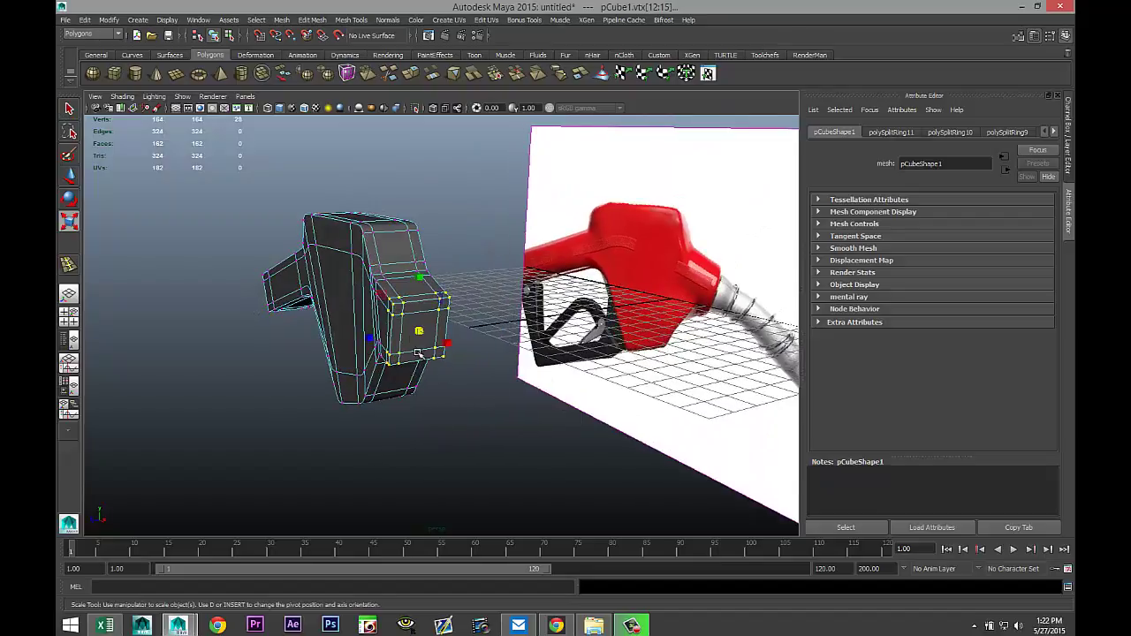
pyautogui.moveTo(417, 332); pyautogui.dragTo(412, 335)
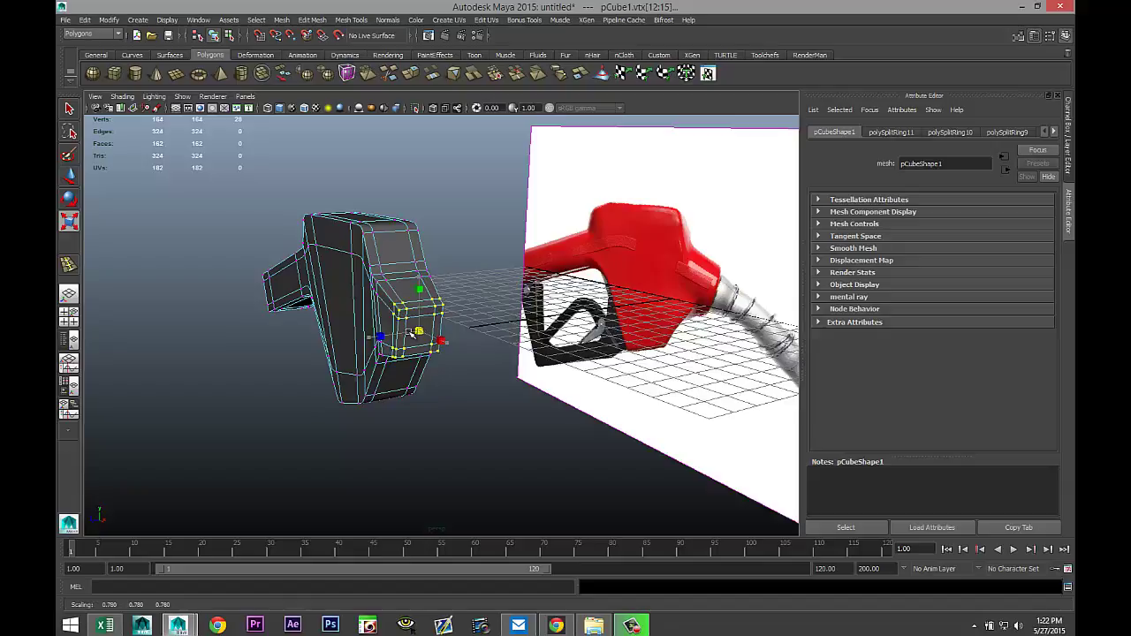
pyautogui.scroll(4, 475, 388)
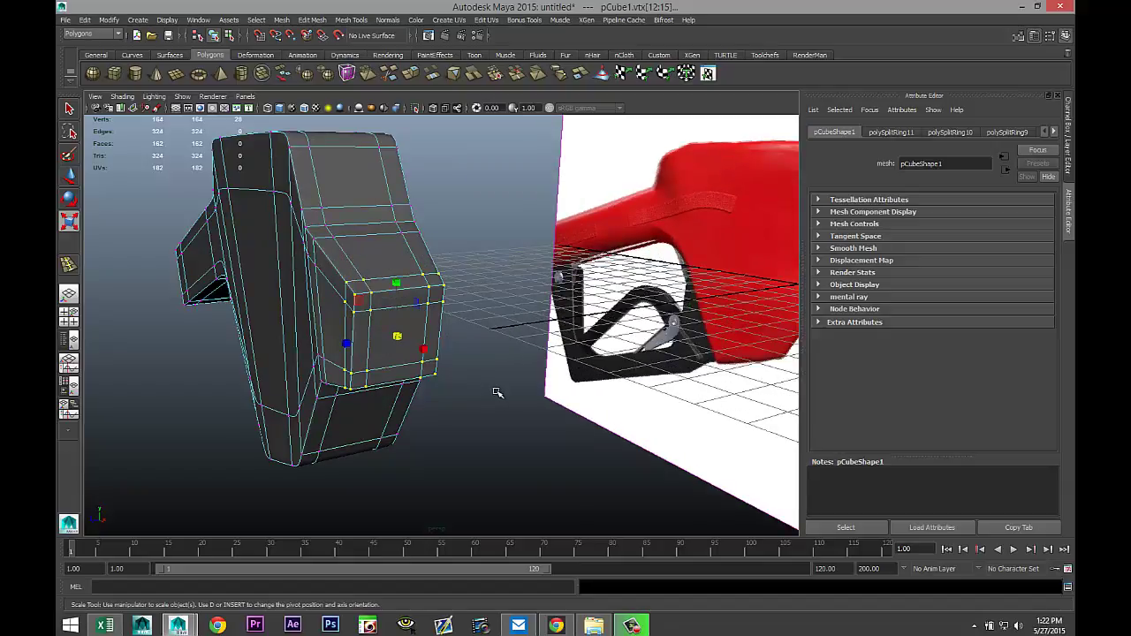
pyautogui.keyDown('alt'); pyautogui.moveTo(509, 383); pyautogui.dragTo(558, 389); pyautogui.keyUp('alt')
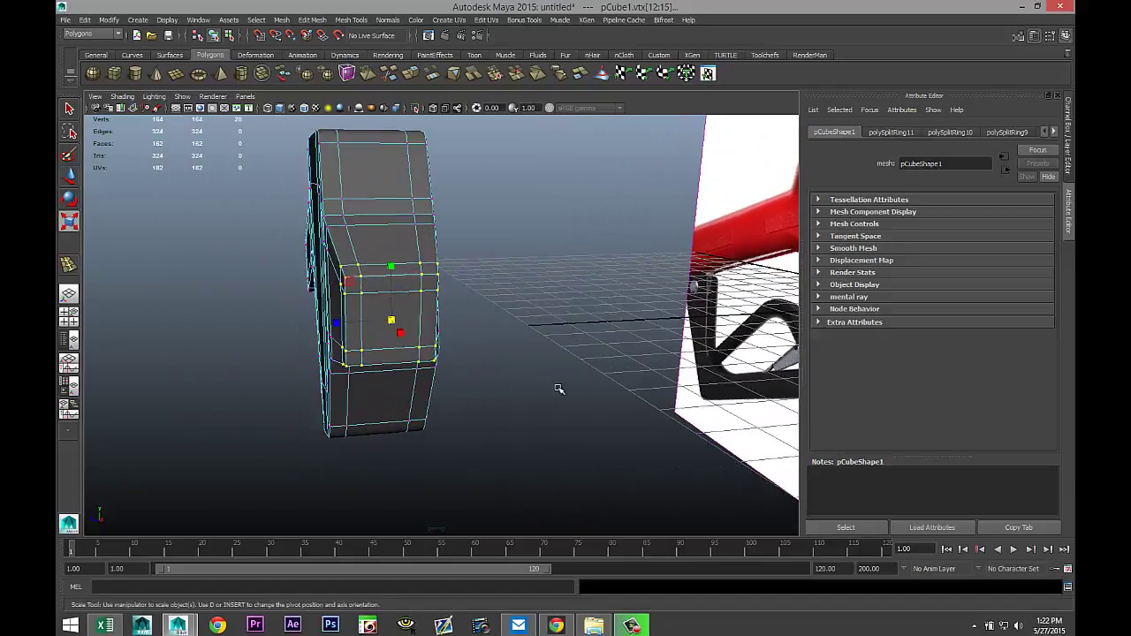
# Set the Insert Edge Loop Tool to Multiple edge loops with 2 loops.
pyautogui.click(357, 19)
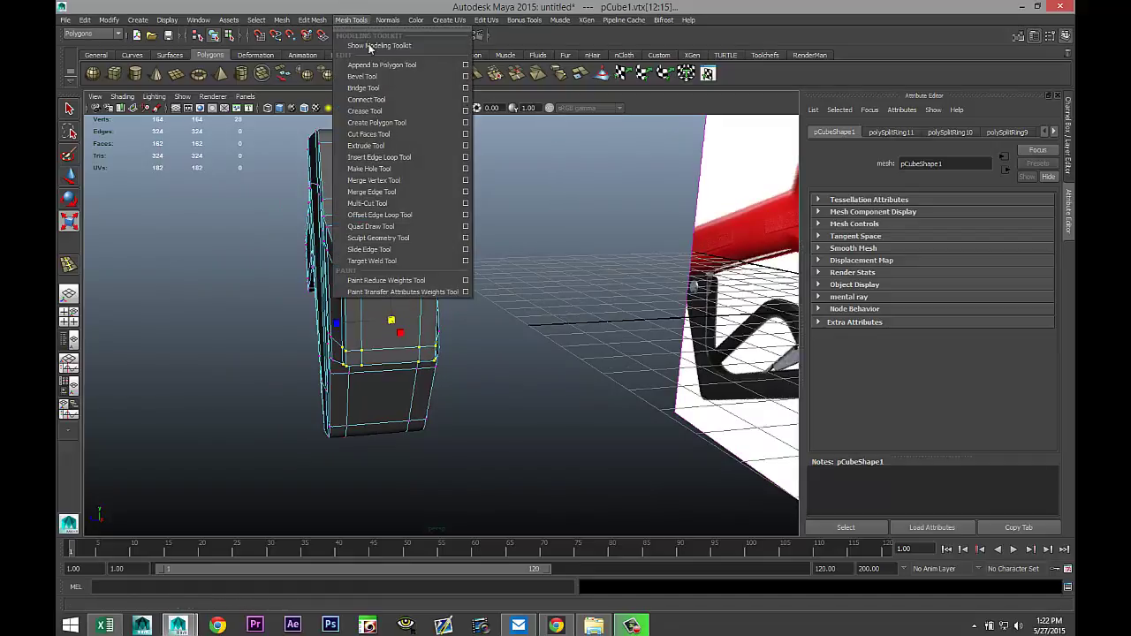
pyautogui.click(466, 158)
pyautogui.click(258, 203)
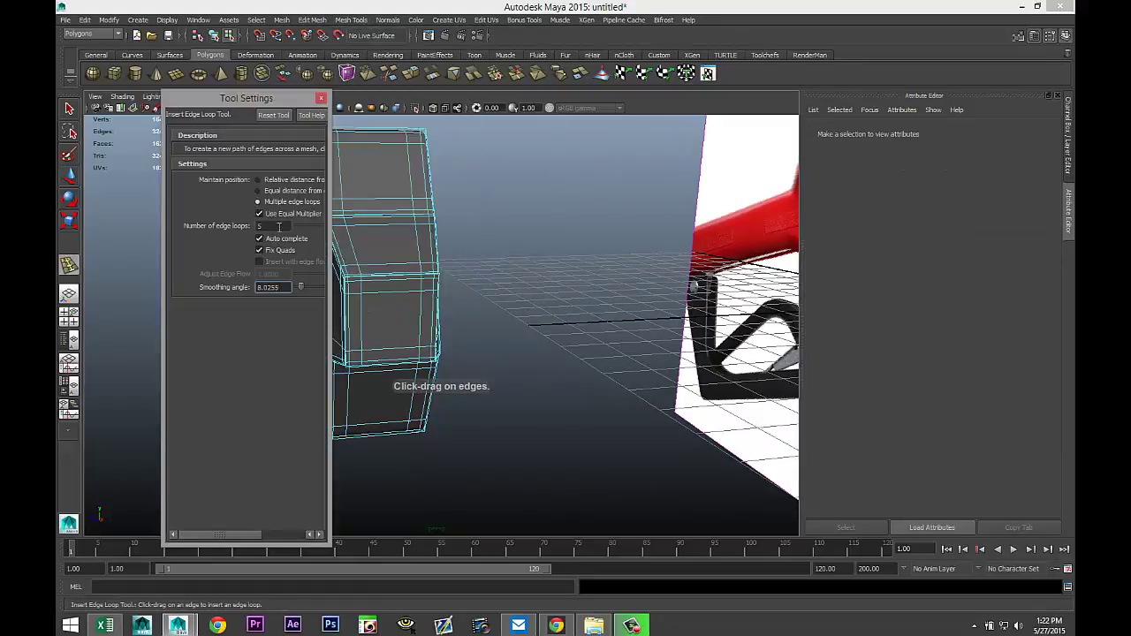
pyautogui.doubleClick(279, 227)
pyautogui.write('2')
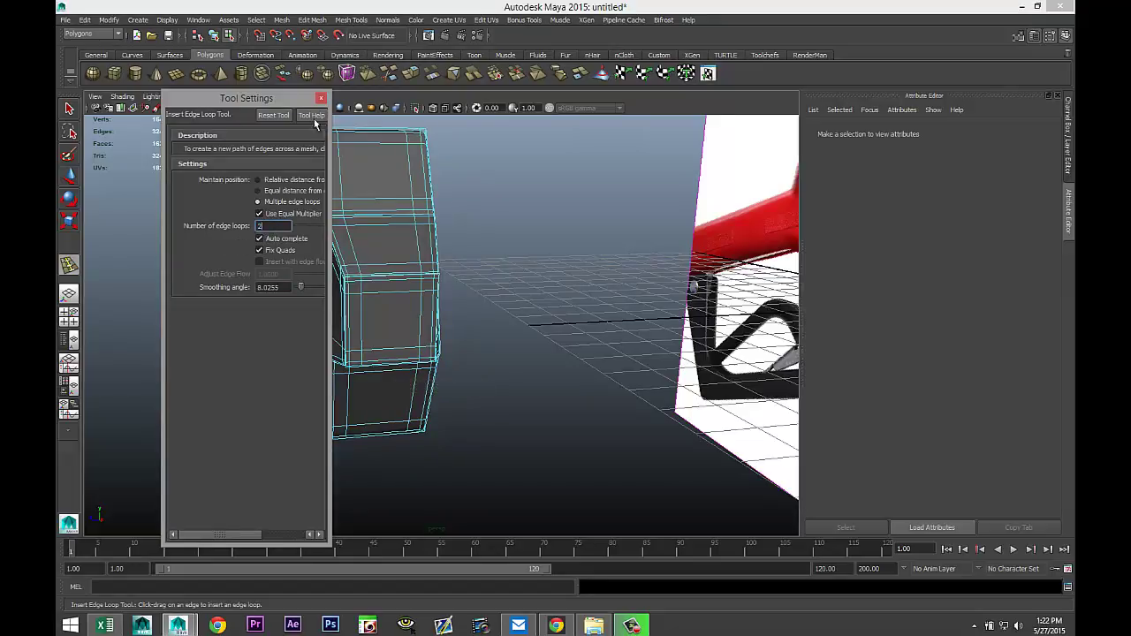
pyautogui.click(320, 99)
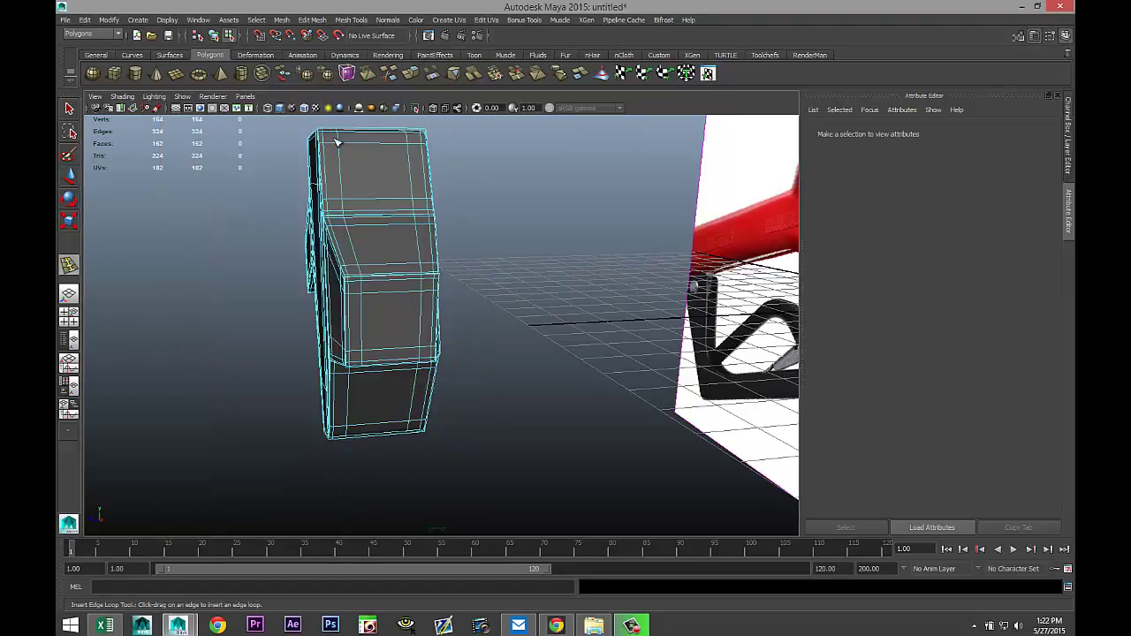
# Insert two evenly spaced edge loops around the box mesh.
pyautogui.click(365, 329)
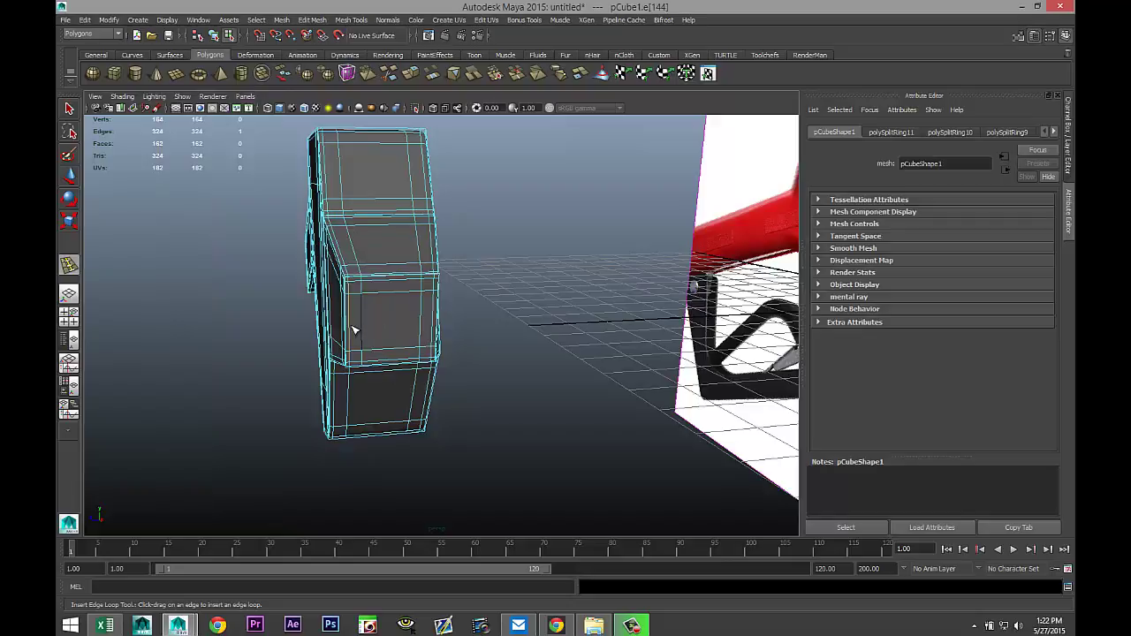
pyautogui.click(349, 330)
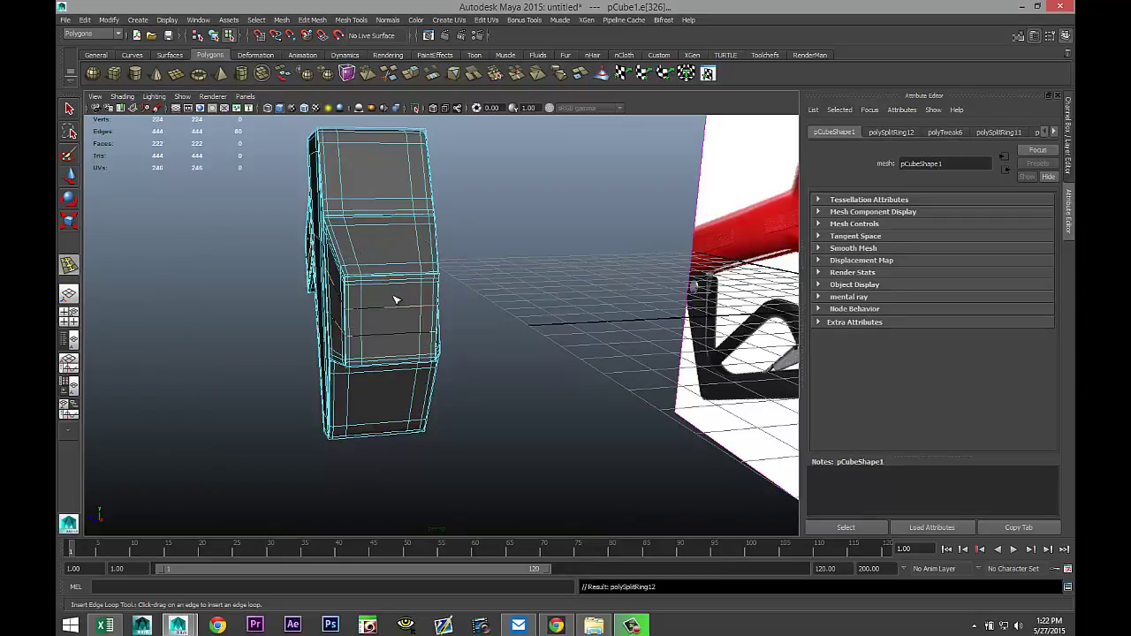
pyautogui.keyDown('alt'); pyautogui.moveTo(463, 348); pyautogui.dragTo(500, 343); pyautogui.keyUp('alt')
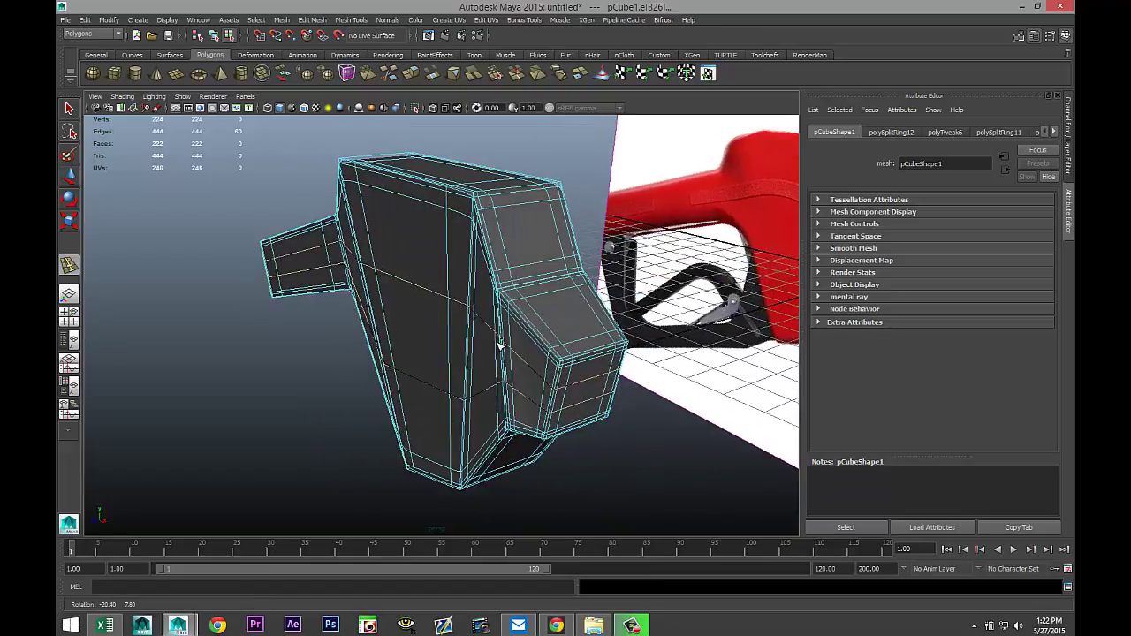
pyautogui.click(597, 354)
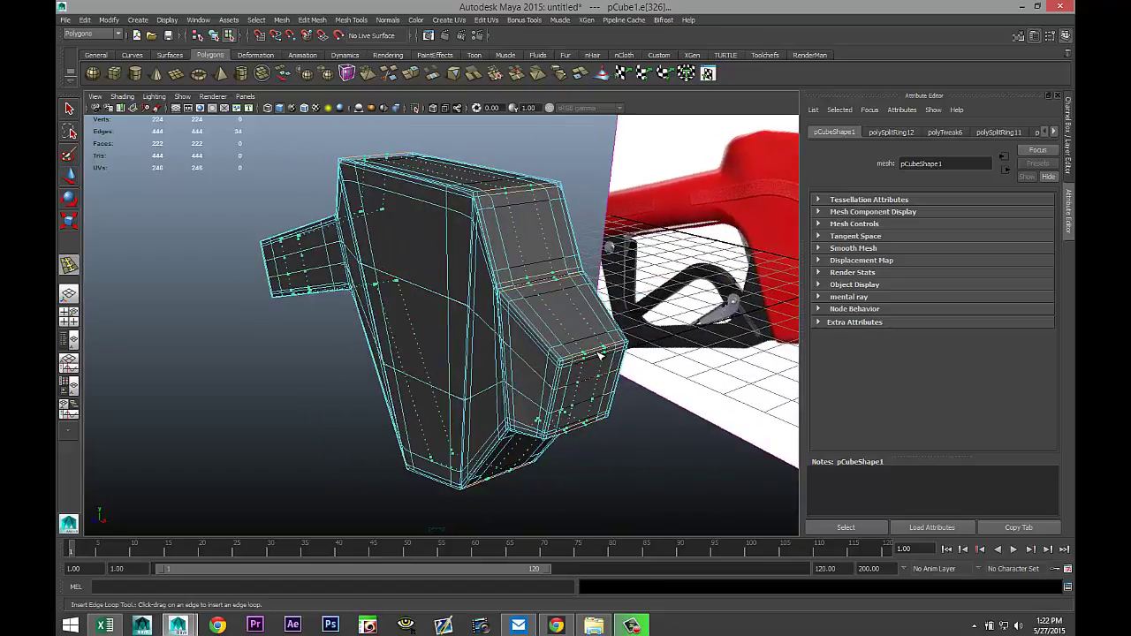
pyautogui.moveTo(599, 354); pyautogui.dragTo(609, 398)
# Convert the edge selection to vertices and select the front face's inner vertices.
pyautogui.press('q')
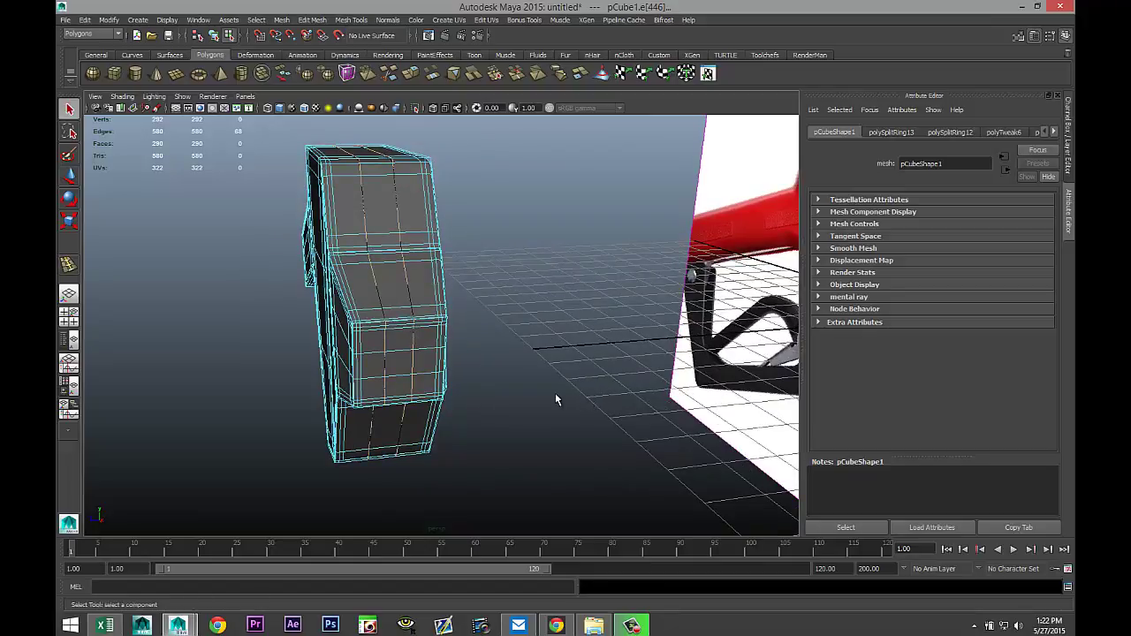
pyautogui.scroll(3, 555, 393)
pyautogui.moveTo(333, 372); pyautogui.dragTo(305, 358, button='right')
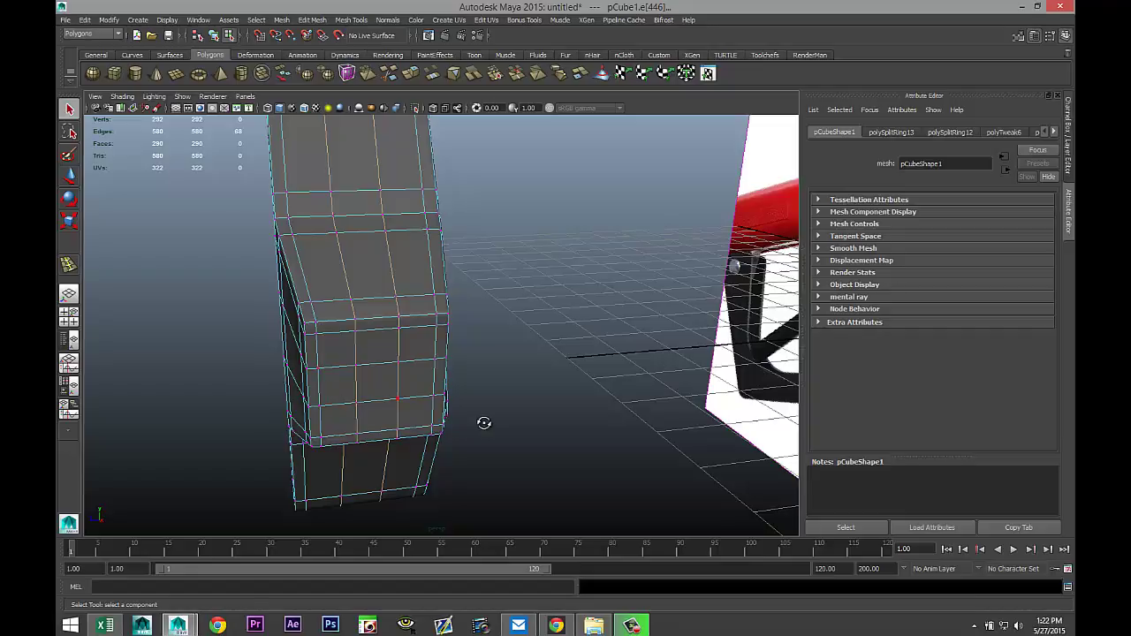
pyautogui.keyDown('alt'); pyautogui.moveTo(484, 423); pyautogui.dragTo(492, 422); pyautogui.keyUp('alt')
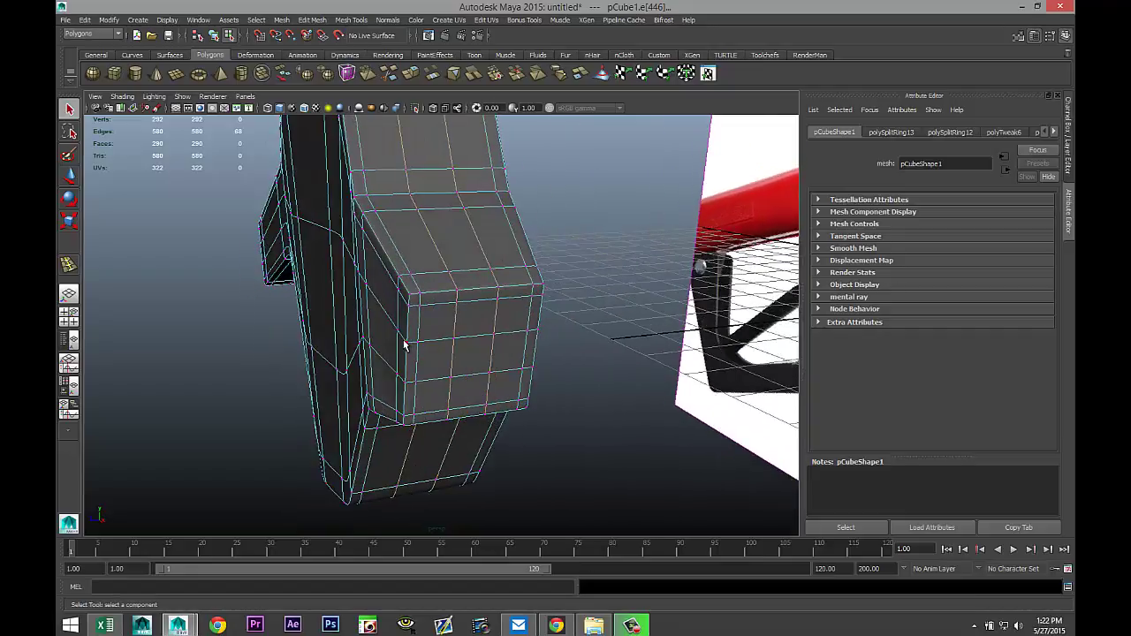
pyautogui.hotkey('ctrl', 'F9')
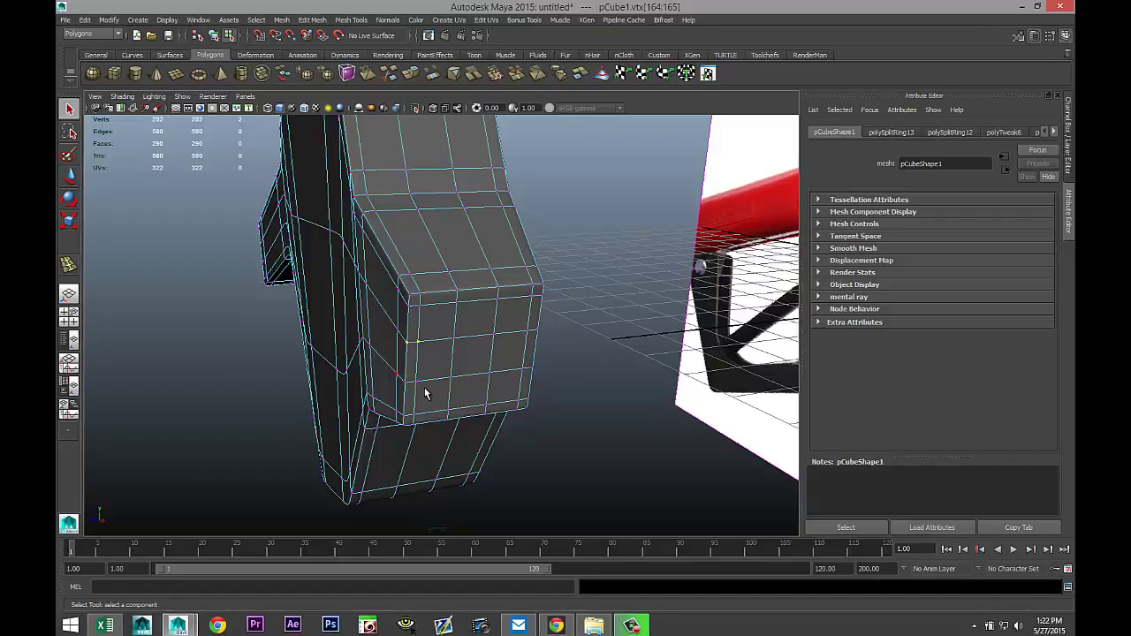
pyautogui.keyDown('shift'); pyautogui.click(415, 382); pyautogui.keyUp('shift')
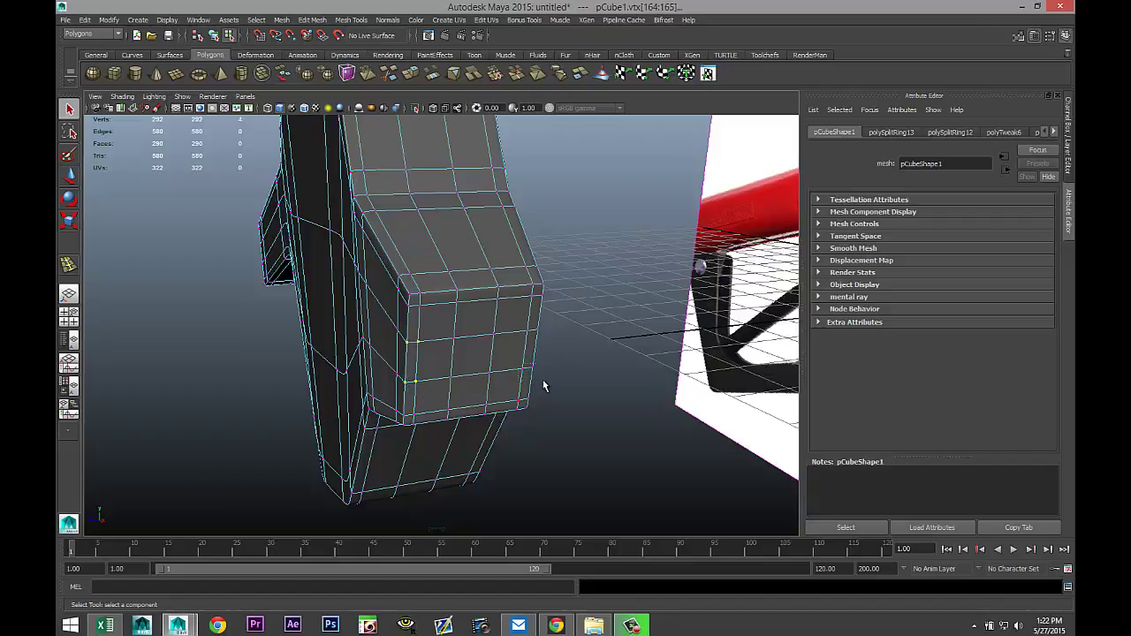
pyautogui.keyDown('shift'); pyautogui.click(529, 367); pyautogui.keyUp('shift')
pyautogui.keyDown('shift'); pyautogui.moveTo(523, 324); pyautogui.dragTo(546, 344); pyautogui.keyUp('shift')
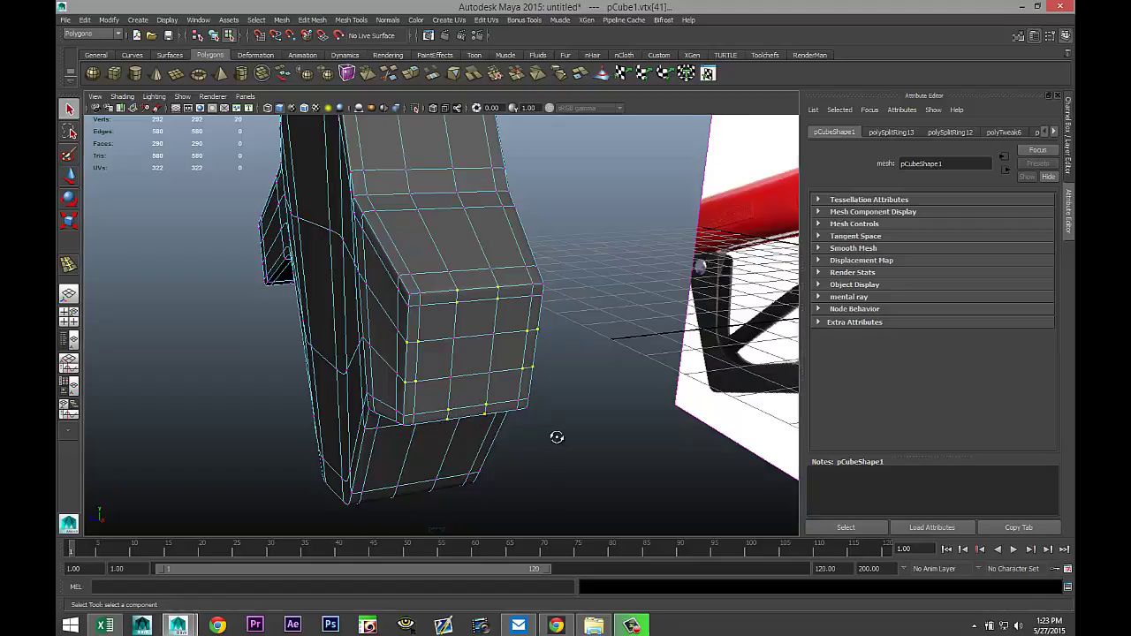
# Refine the inner vertex selection and scale it outward by about 1.21.
pyautogui.keyDown('alt'); pyautogui.moveTo(556, 437); pyautogui.dragTo(502, 446); pyautogui.keyUp('alt')
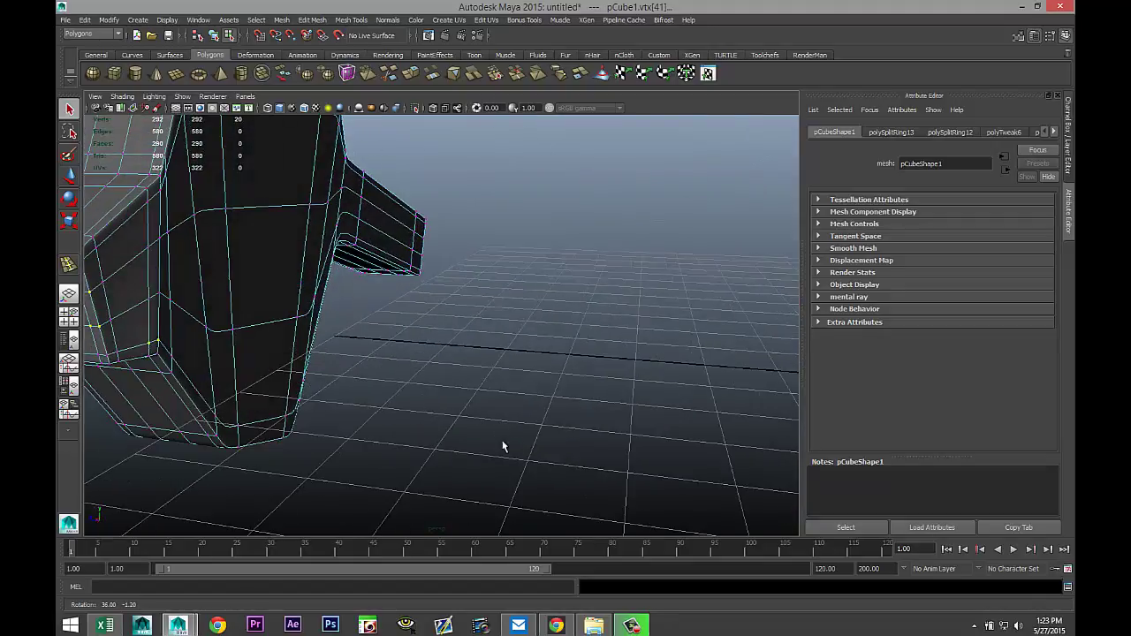
pyautogui.click(161, 352)
pyautogui.keyDown('alt'); pyautogui.moveTo(310, 386); pyautogui.dragTo(431, 360); pyautogui.keyUp('alt')
pyautogui.press('4')
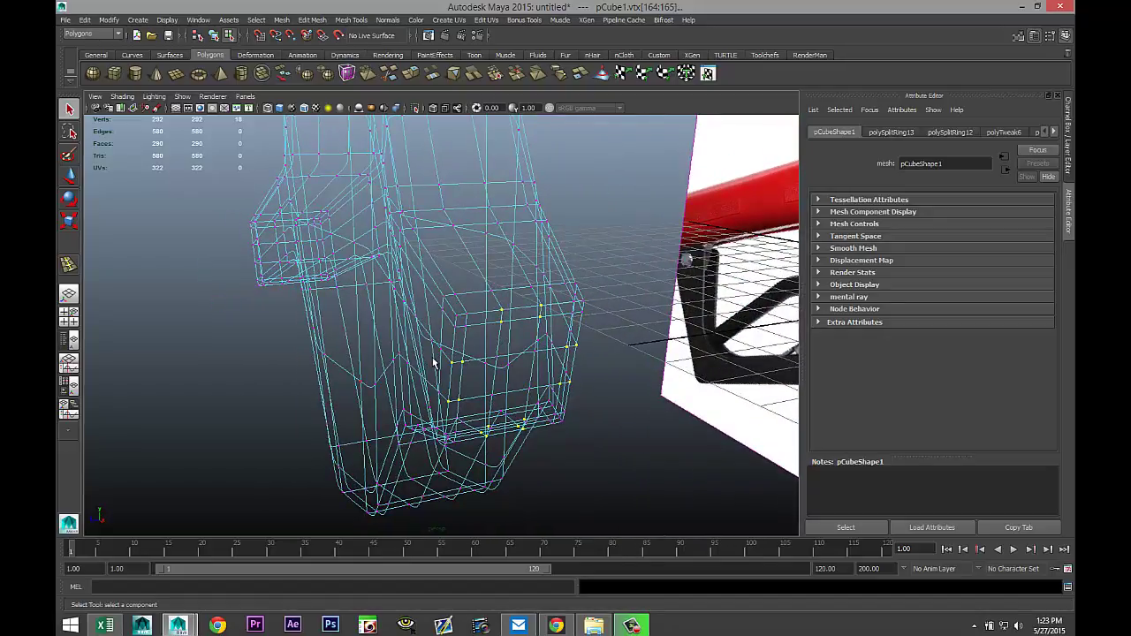
pyautogui.press('5')
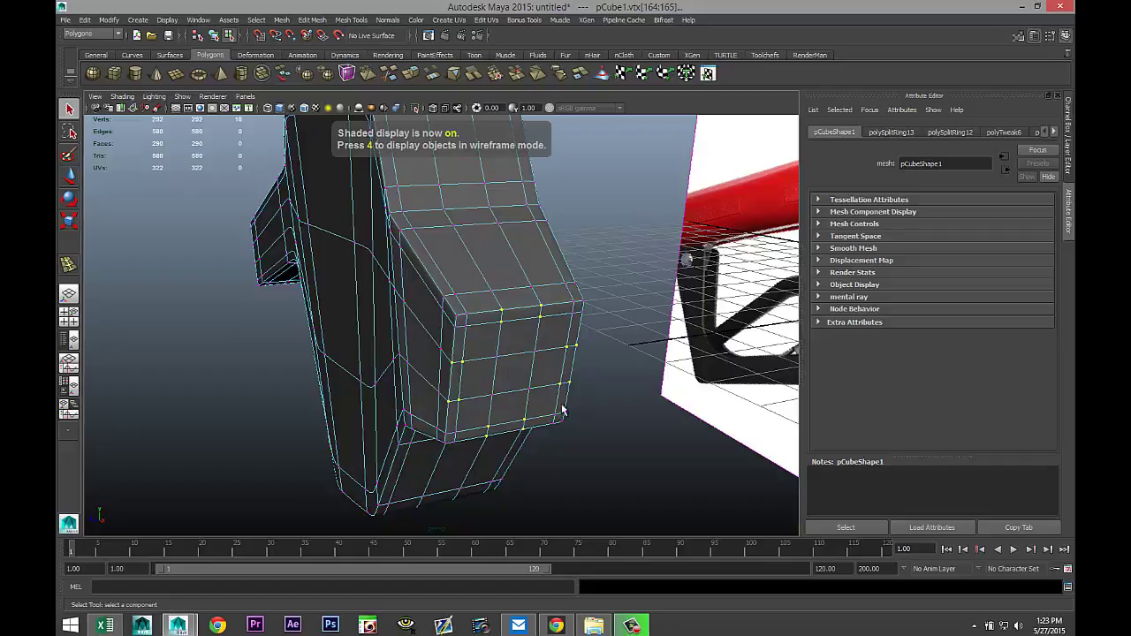
pyautogui.press('r')
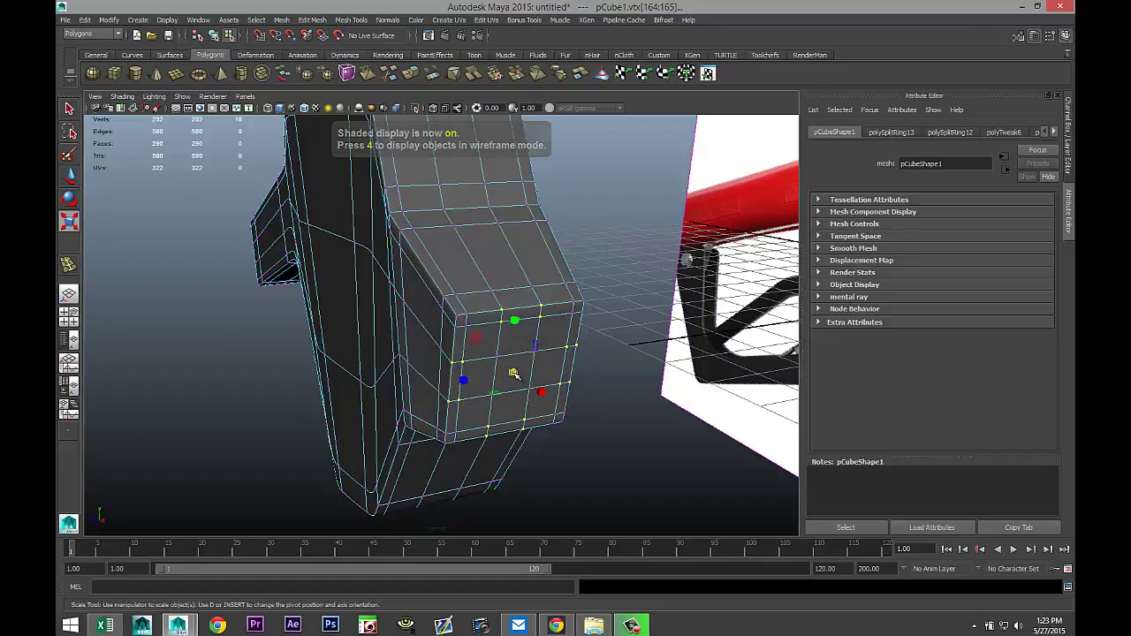
pyautogui.moveTo(517, 377); pyautogui.dragTo(537, 389)
# In face mode, select the face loops around the rounded front end's edges.
pyautogui.keyDown('alt'); pyautogui.moveTo(512, 433); pyautogui.dragTo(394, 411); pyautogui.keyUp('alt')
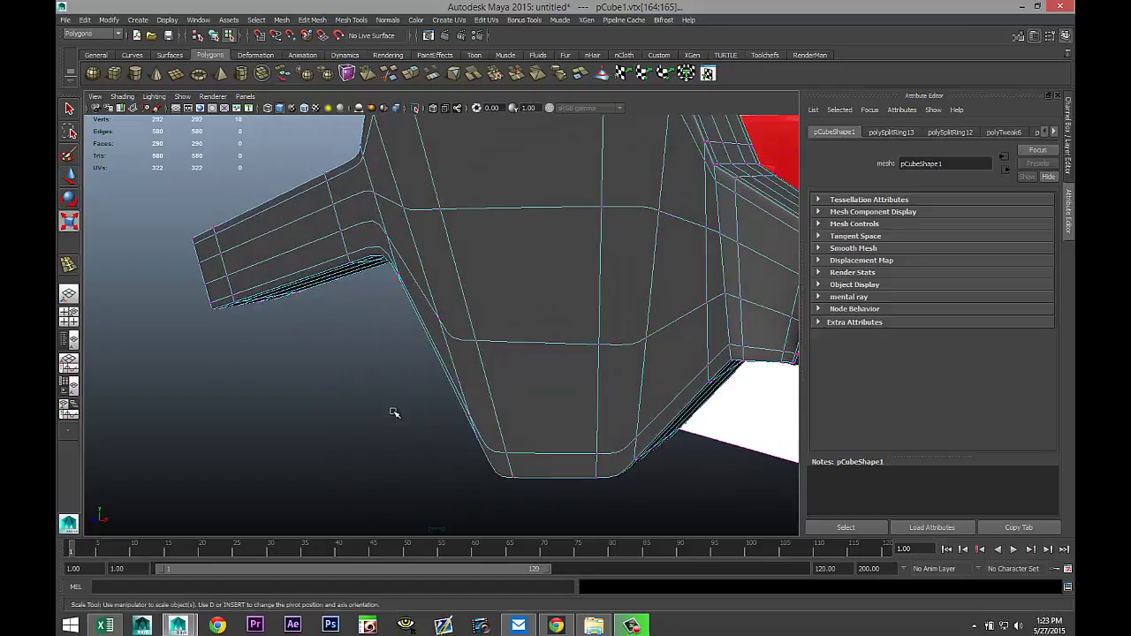
pyautogui.keyDown('alt'); pyautogui.moveTo(467, 411); pyautogui.dragTo(286, 412, button='right'); pyautogui.keyUp('alt')
pyautogui.keyDown('alt'); pyautogui.moveTo(286, 412); pyautogui.dragTo(546, 423); pyautogui.keyUp('alt')
pyautogui.click(495, 442)
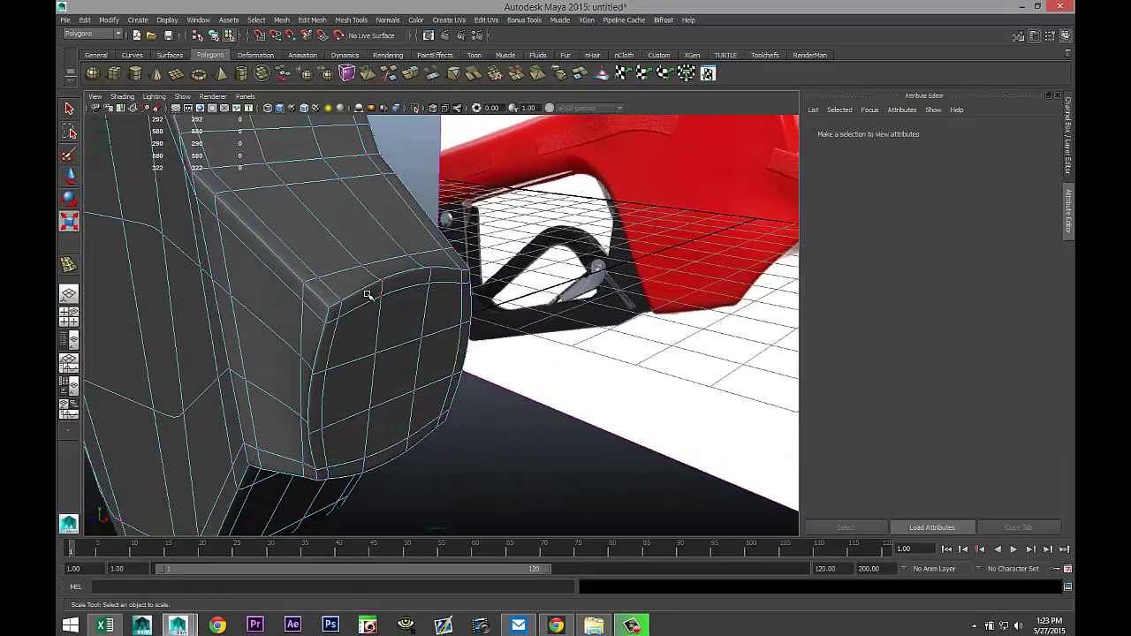
pyautogui.moveTo(366, 298); pyautogui.dragTo(365, 317, button='right')
pyautogui.click(363, 298)
pyautogui.doubleClick(331, 313)
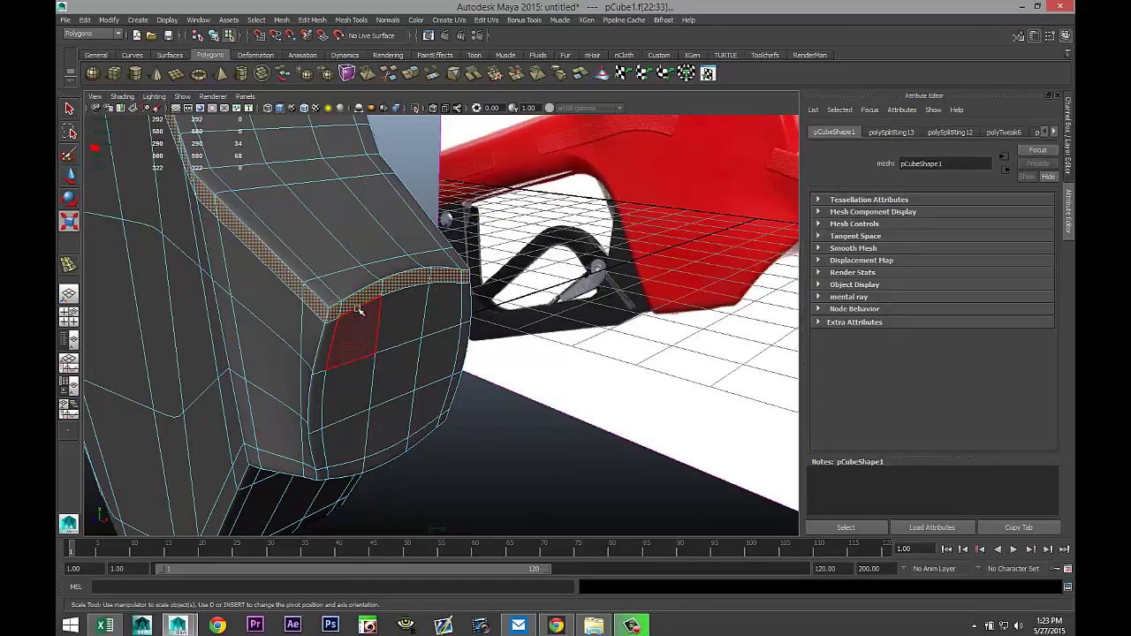
pyautogui.click(466, 277)
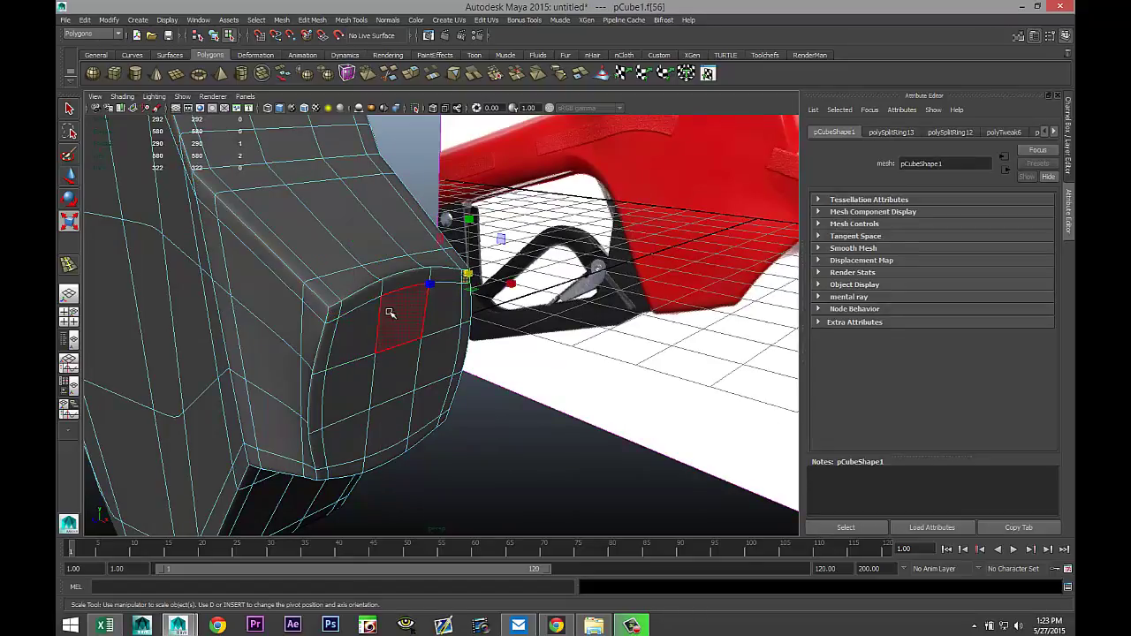
pyautogui.keyDown('shift'); pyautogui.doubleClick(331, 313); pyautogui.keyUp('shift')
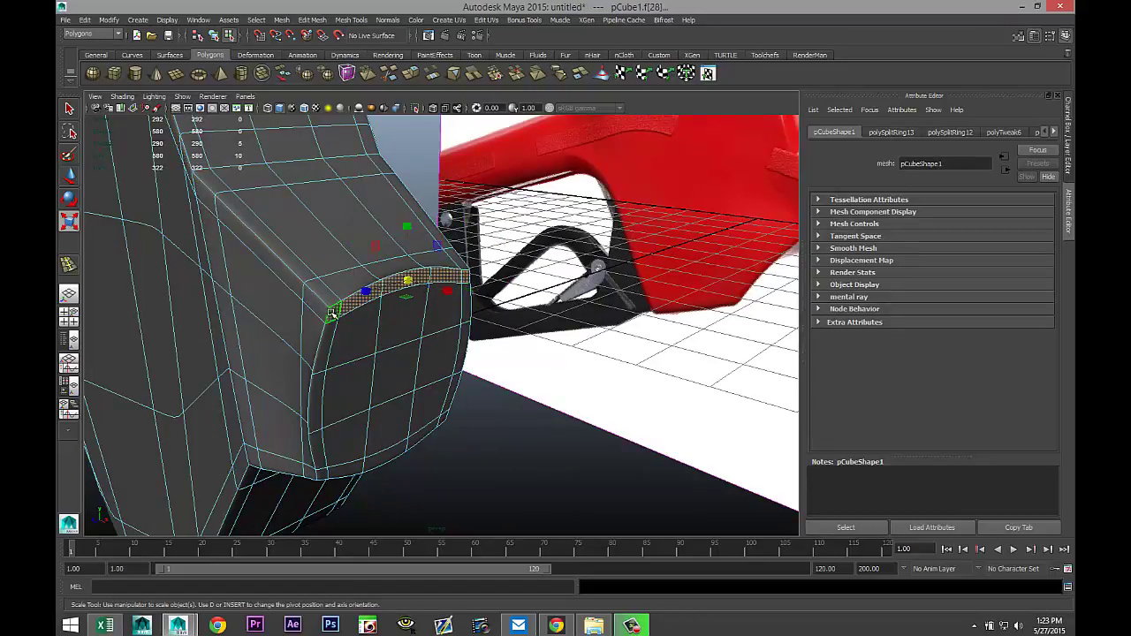
pyautogui.keyDown('shift'); pyautogui.doubleClick(324, 475); pyautogui.keyUp('shift')
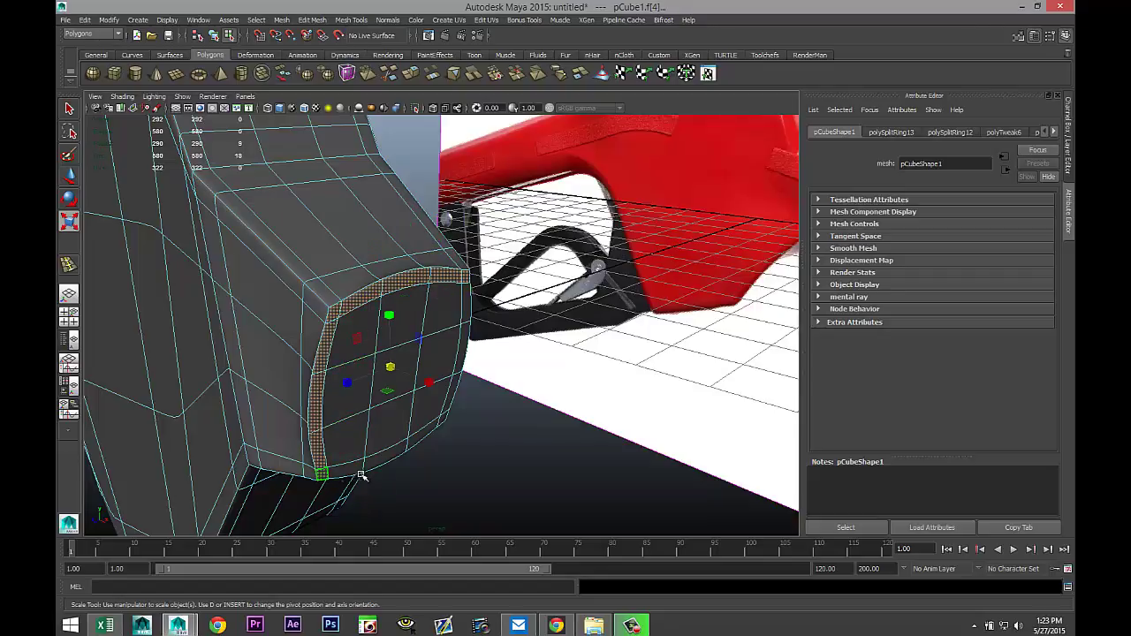
pyautogui.keyDown('shift'); pyautogui.doubleClick(444, 421); pyautogui.keyUp('shift')
pyautogui.keyDown('shift'); pyautogui.doubleClick(462, 314); pyautogui.keyUp('shift')
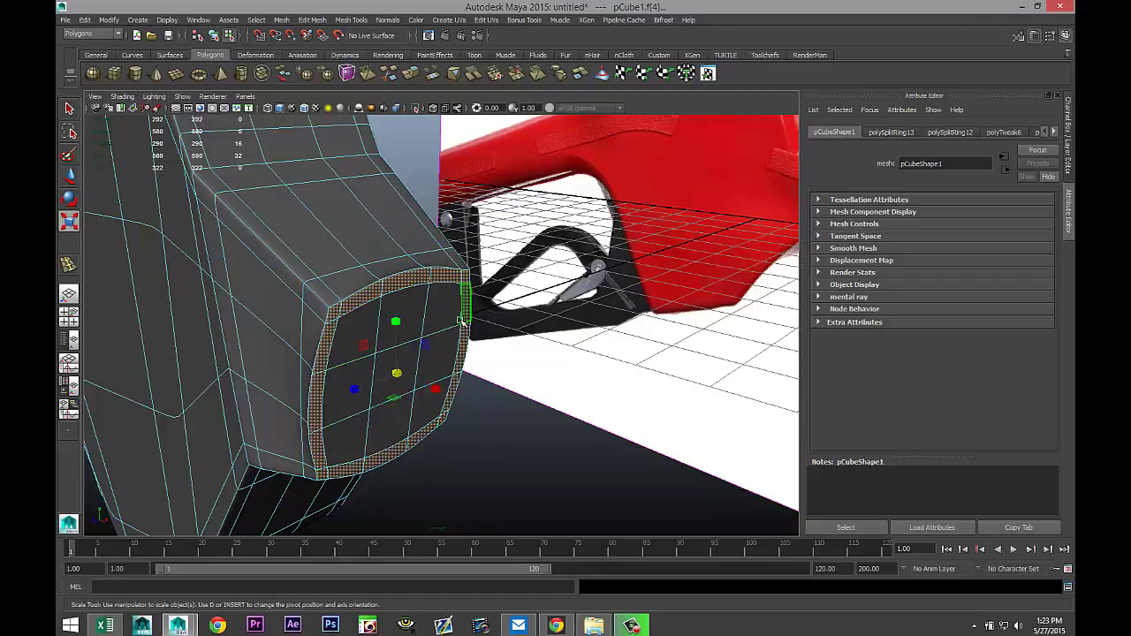
# Add the remaining inner front faces so the whole front end is selected.
pyautogui.keyDown('shift'); pyautogui.doubleClick(362, 323); pyautogui.keyUp('shift')
pyautogui.moveTo(358, 324); pyautogui.dragTo(354, 389, button='middle')
pyautogui.keyDown('shift'); pyautogui.click(428, 364); pyautogui.keyUp('shift')
pyautogui.keyDown('shift'); pyautogui.click(378, 426); pyautogui.keyUp('shift')
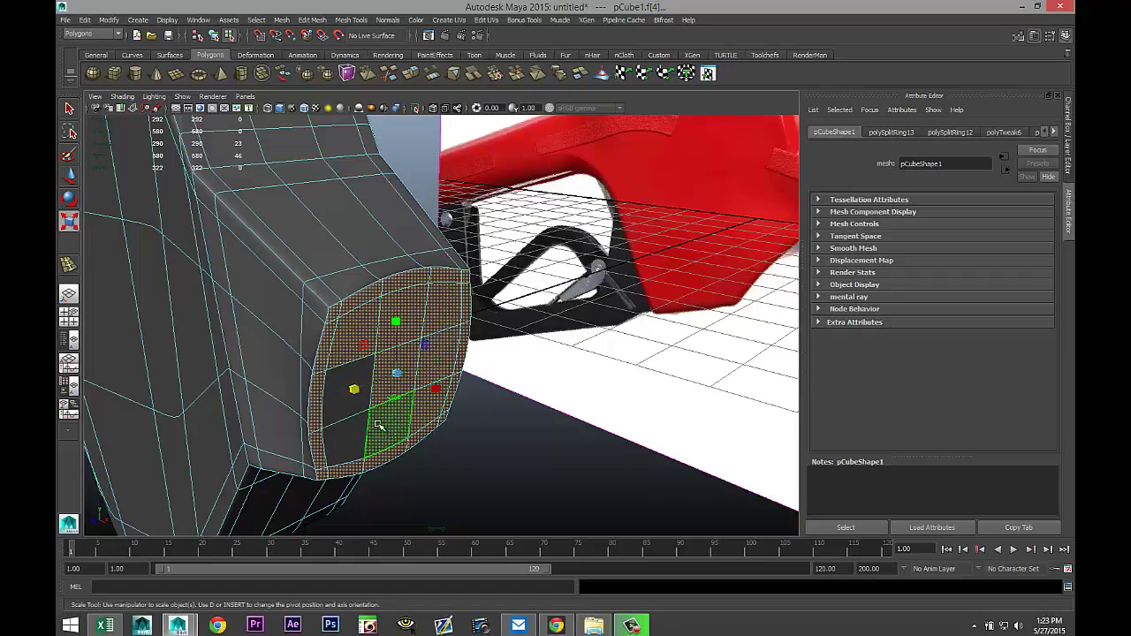
pyautogui.keyDown('shift'); pyautogui.click(341, 440); pyautogui.keyUp('shift')
pyautogui.keyDown('shift'); pyautogui.click(342, 386); pyautogui.keyUp('shift')
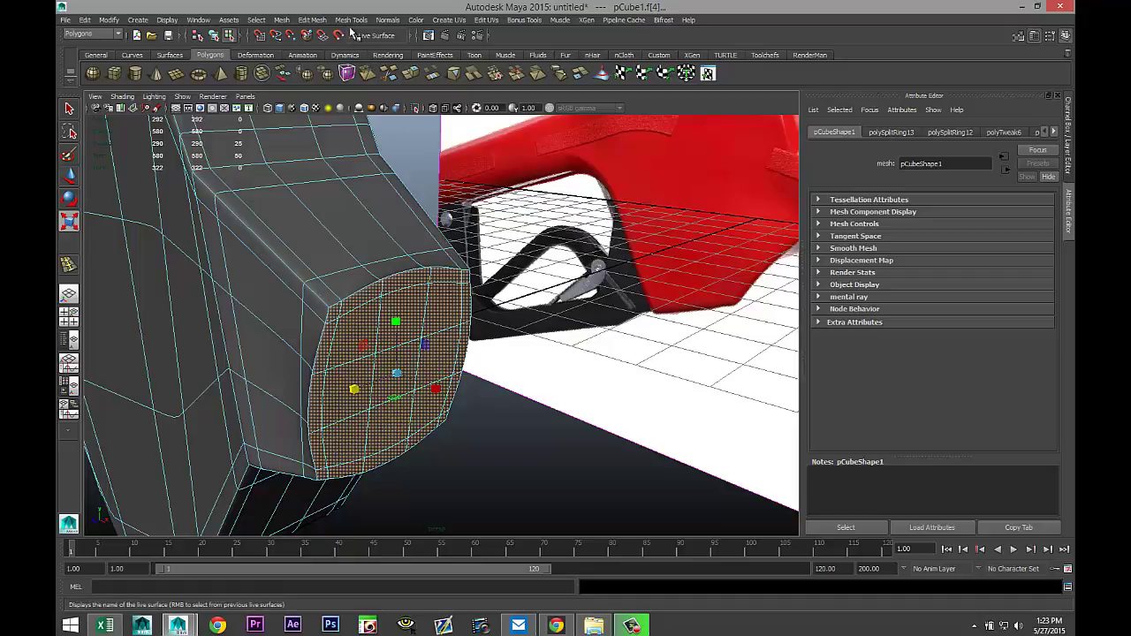
pyautogui.click(322, 24)
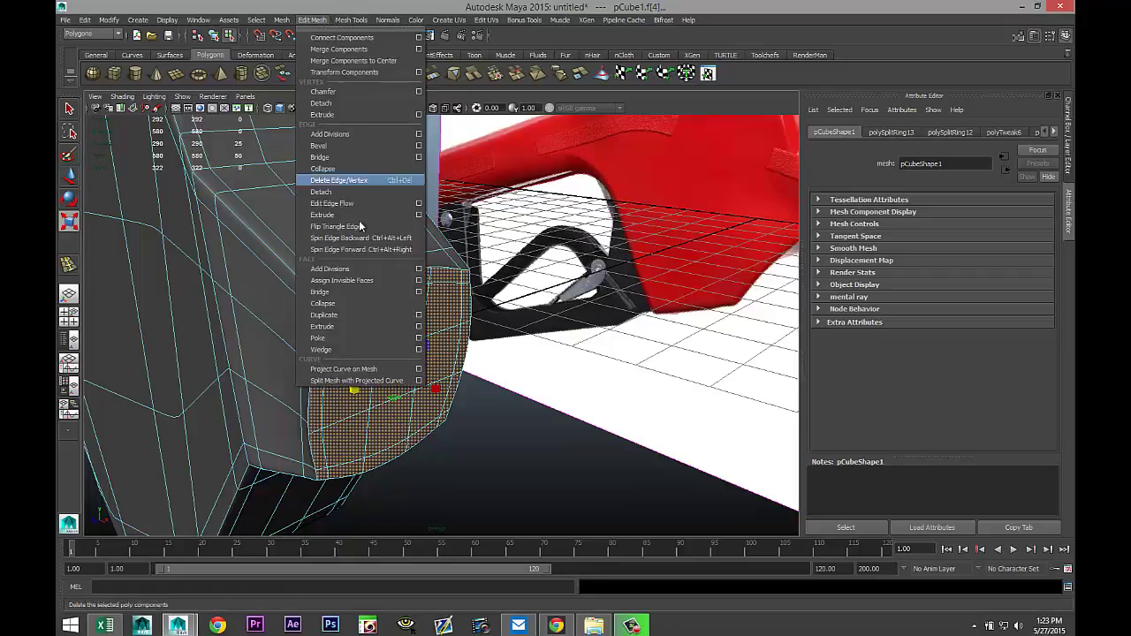
# Extrude the rounded front faces, pull them outward, then select the nozzle head's side faces.
pyautogui.click(365, 327)
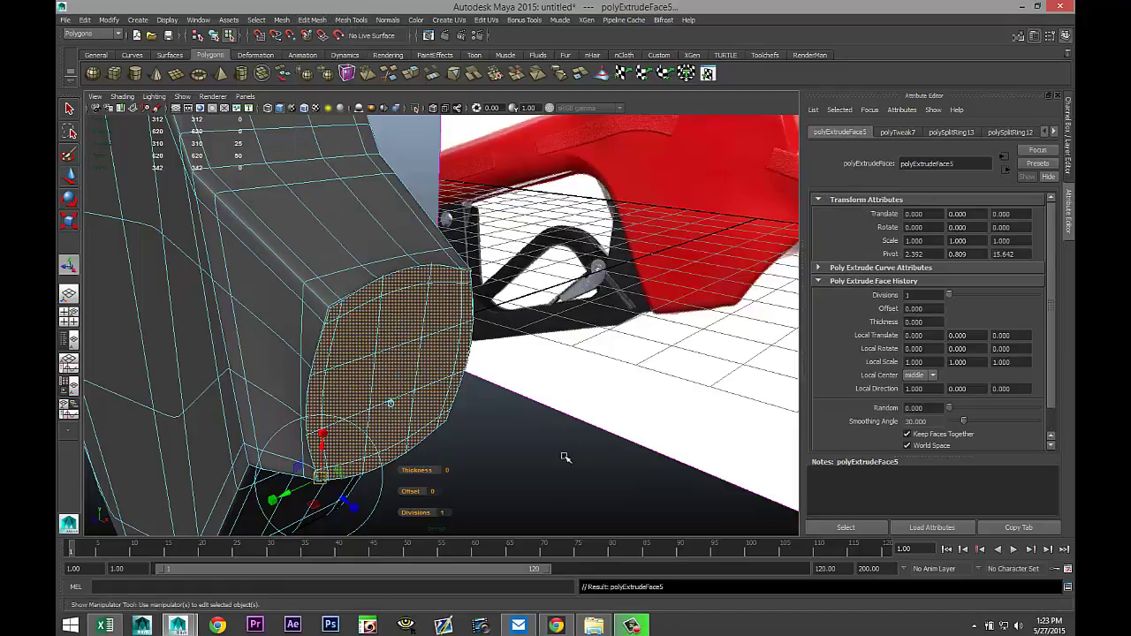
pyautogui.press('w')
pyautogui.moveTo(437, 388); pyautogui.dragTo(555, 446)
pyautogui.moveTo(464, 328); pyautogui.dragTo(513, 456)
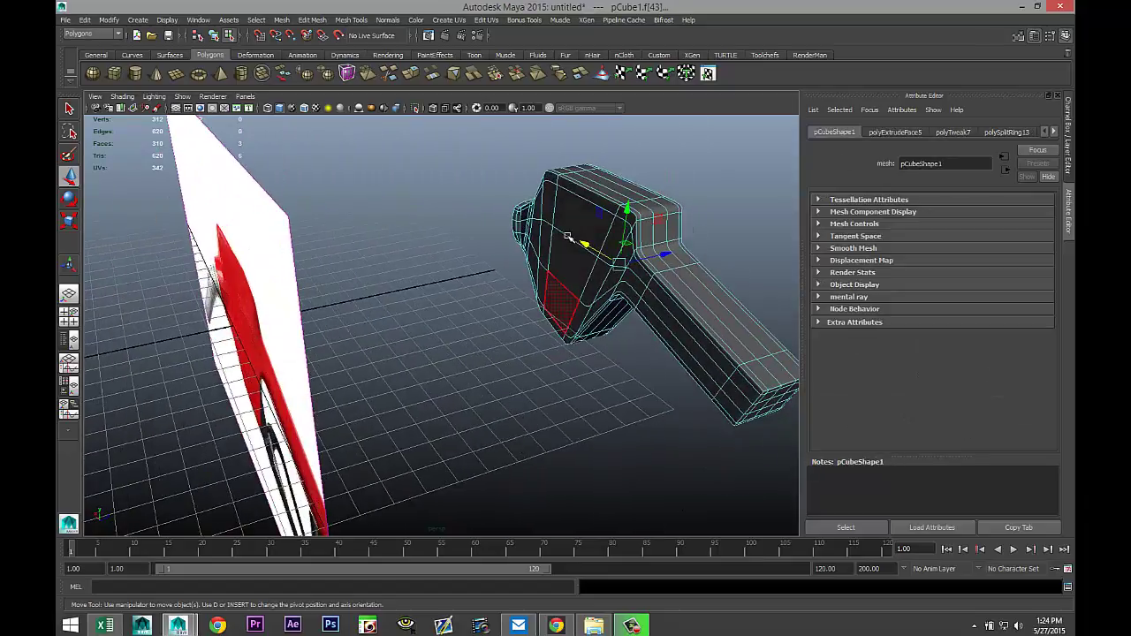
pyautogui.moveTo(571, 226); pyautogui.dragTo(362, 207)
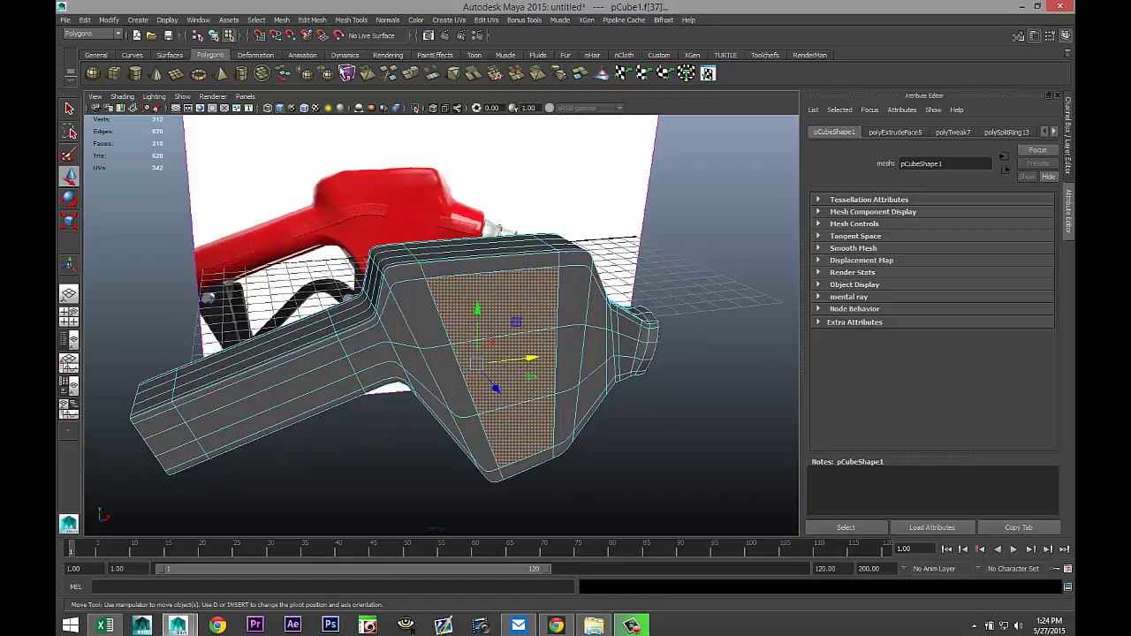
# Extrude the nozzle head's side faces and scale them in to an inset panel.
pyautogui.click(314, 19)
pyautogui.click(336, 326)
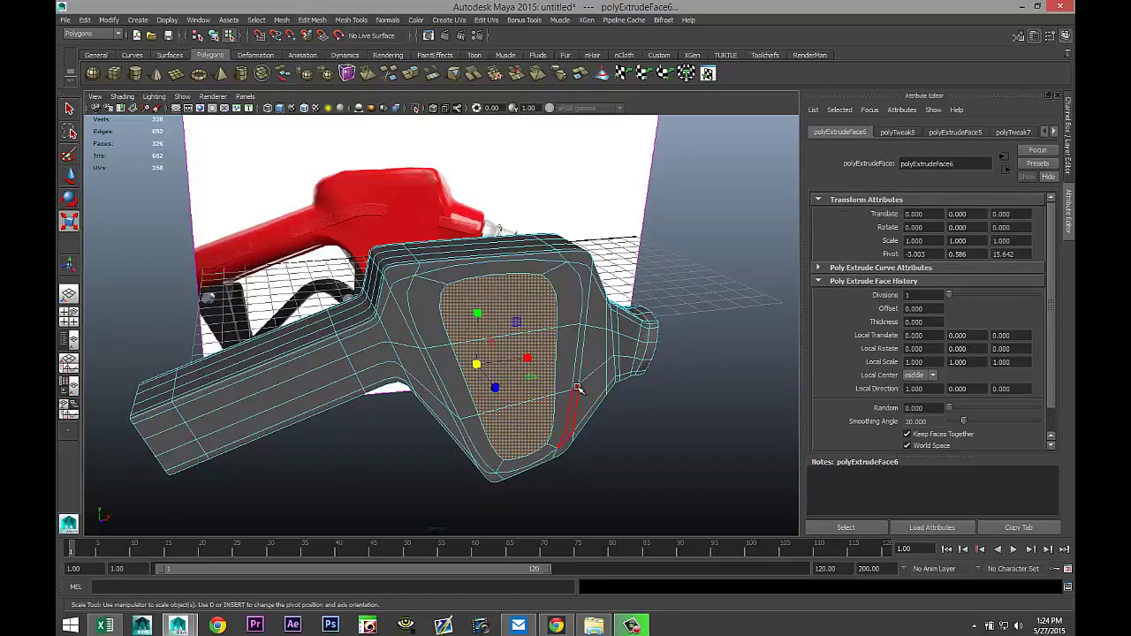
pyautogui.keyDown('alt'); pyautogui.moveTo(581, 388); pyautogui.dragTo(662, 399); pyautogui.keyUp('alt')
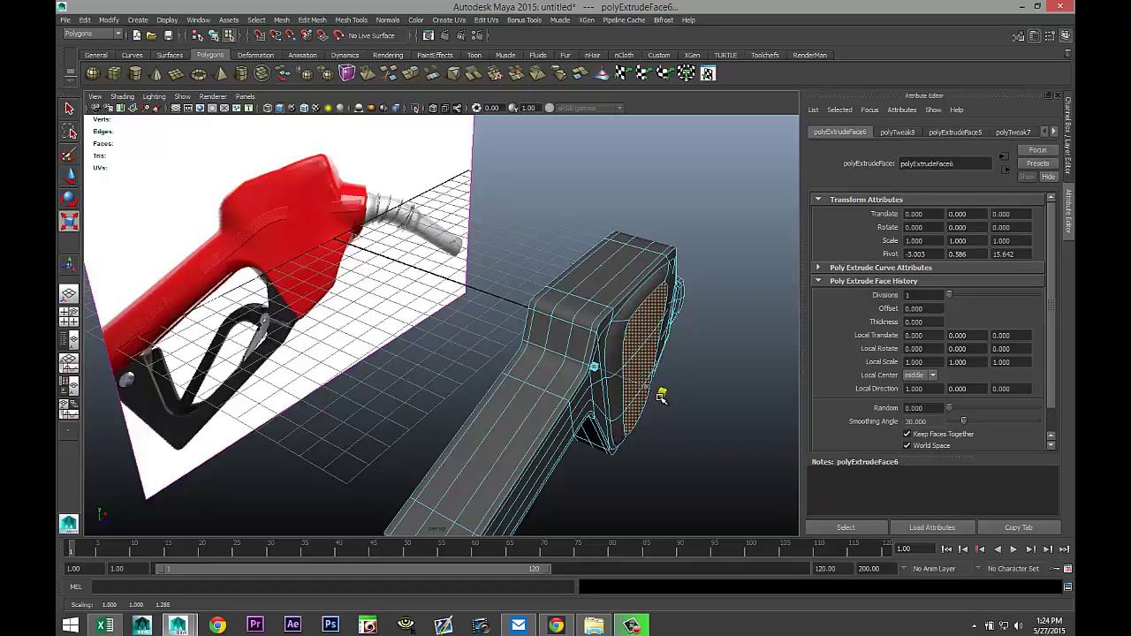
pyautogui.keyDown('alt'); pyautogui.moveTo(434, 359); pyautogui.dragTo(493, 366); pyautogui.keyUp('alt')
pyautogui.click(732, 412)
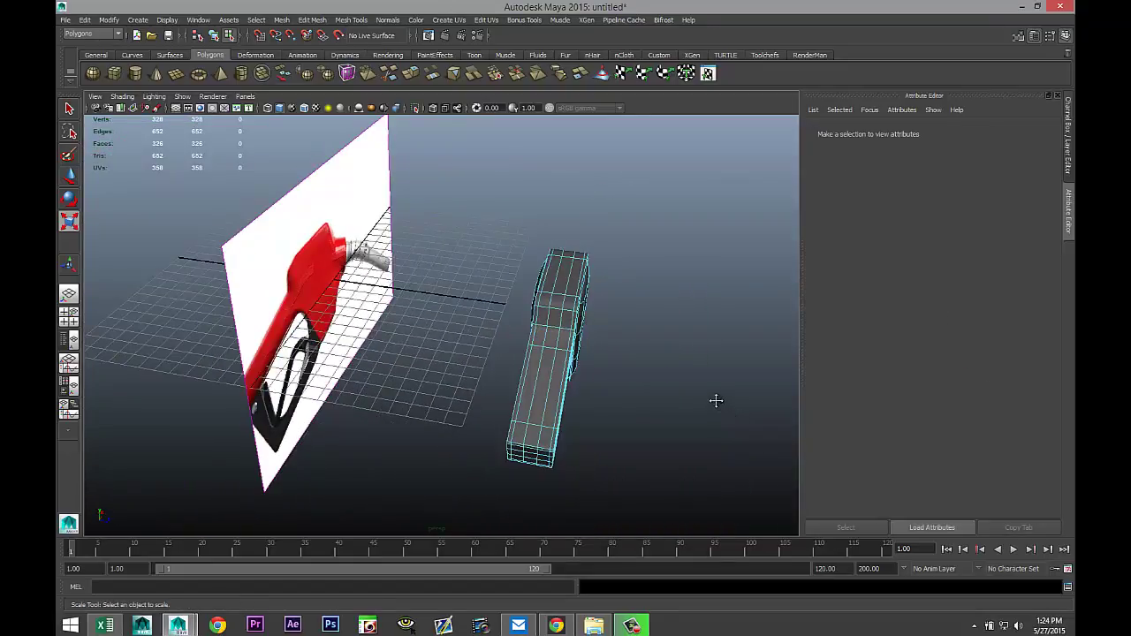
pyautogui.keyDown('alt'); pyautogui.moveTo(716, 400); pyautogui.dragTo(409, 414); pyautogui.keyUp('alt')
# Extrude the face strip along the top of the handle with thickness 0.4.
pyautogui.click(424, 399)
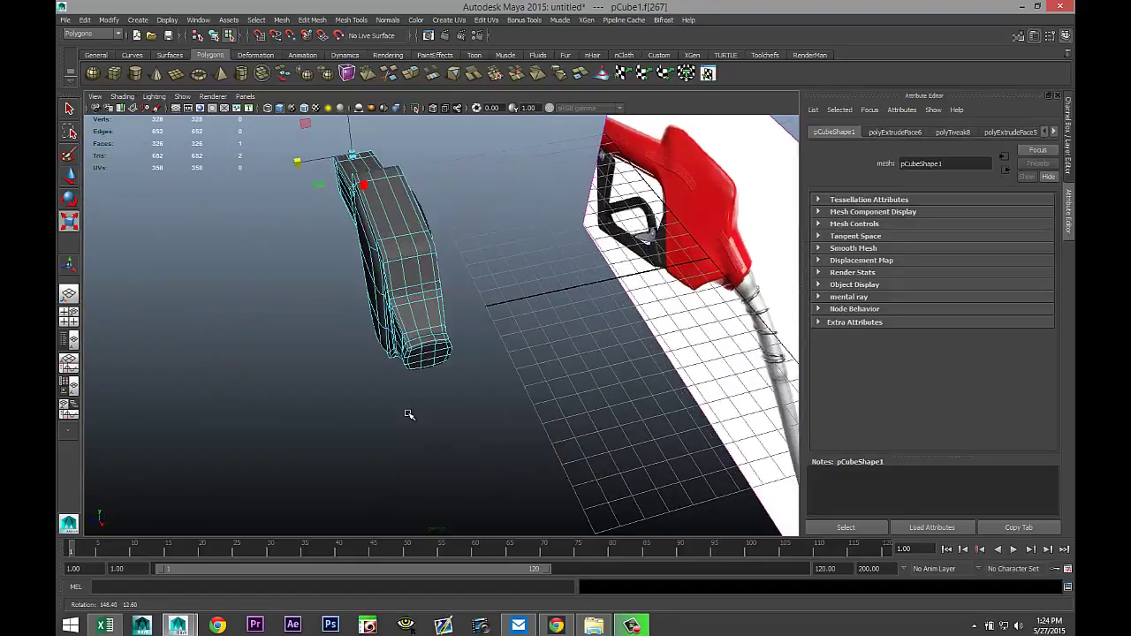
pyautogui.doubleClick(416, 281)
pyautogui.keyDown('alt'); pyautogui.moveTo(277, 338); pyautogui.dragTo(442, 344); pyautogui.keyUp('alt')
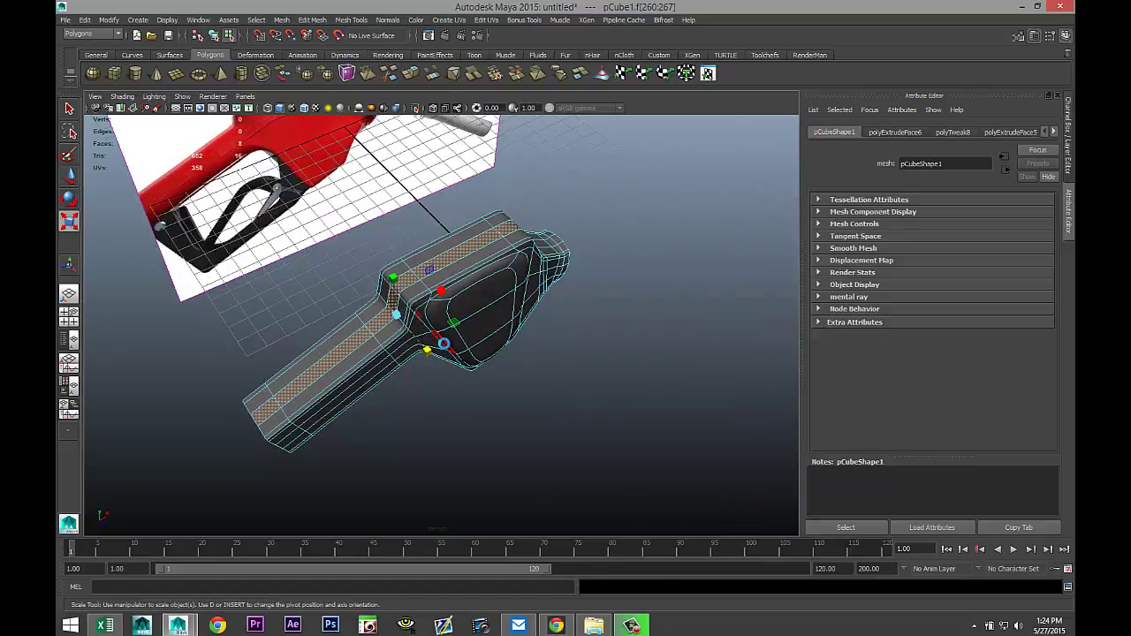
pyautogui.hotkey('ctrl', 'e')
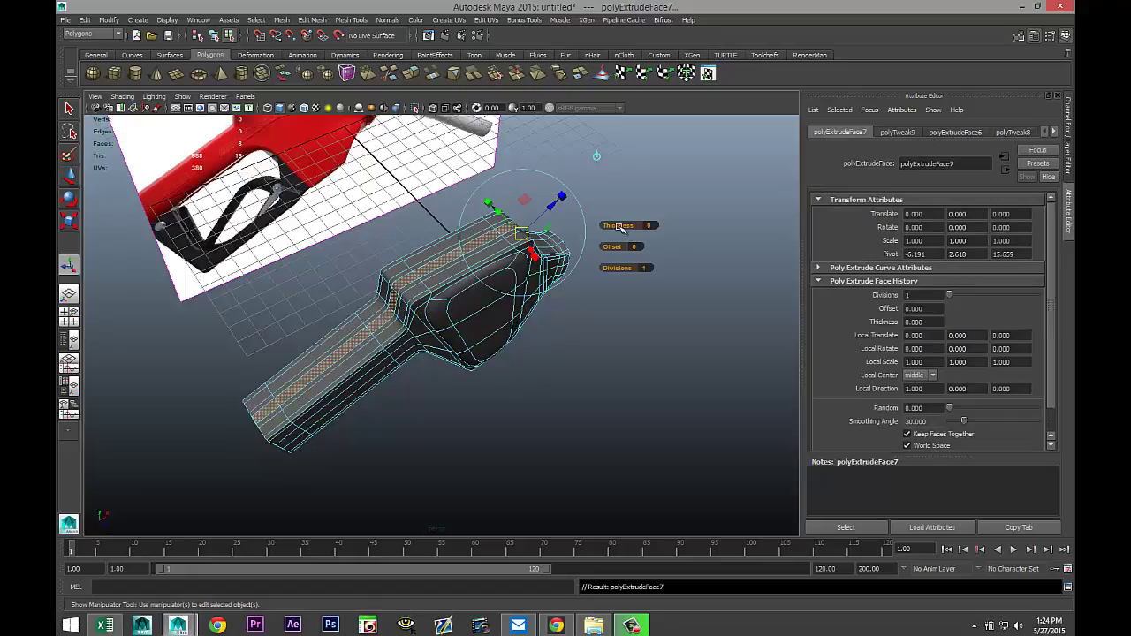
pyautogui.moveTo(617, 225); pyautogui.dragTo(617, 225)
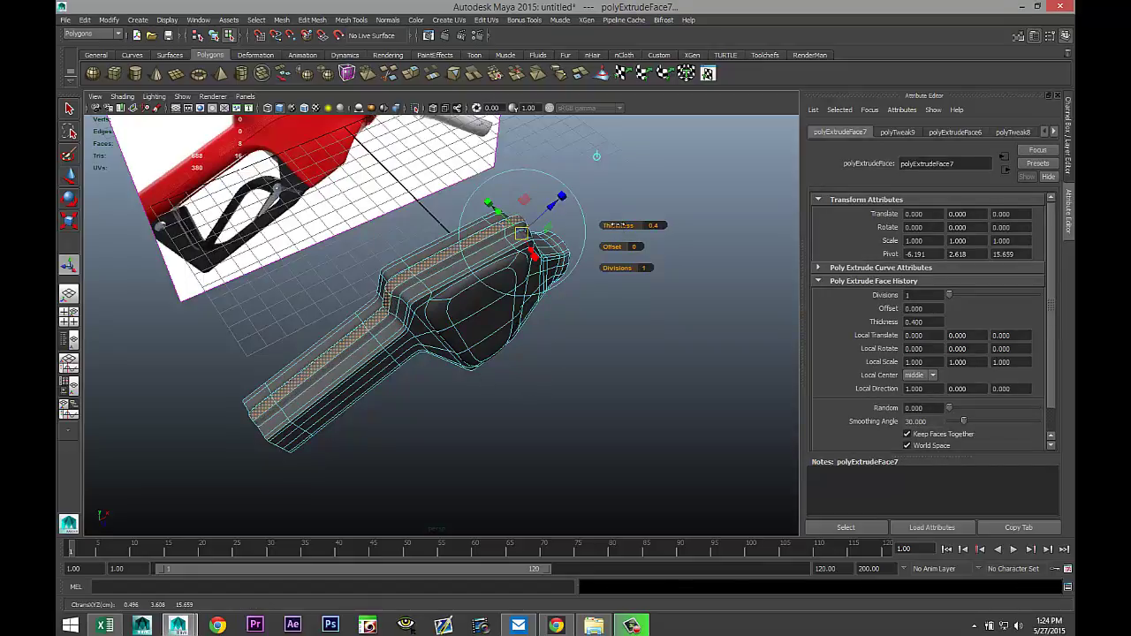
pyautogui.click(578, 354)
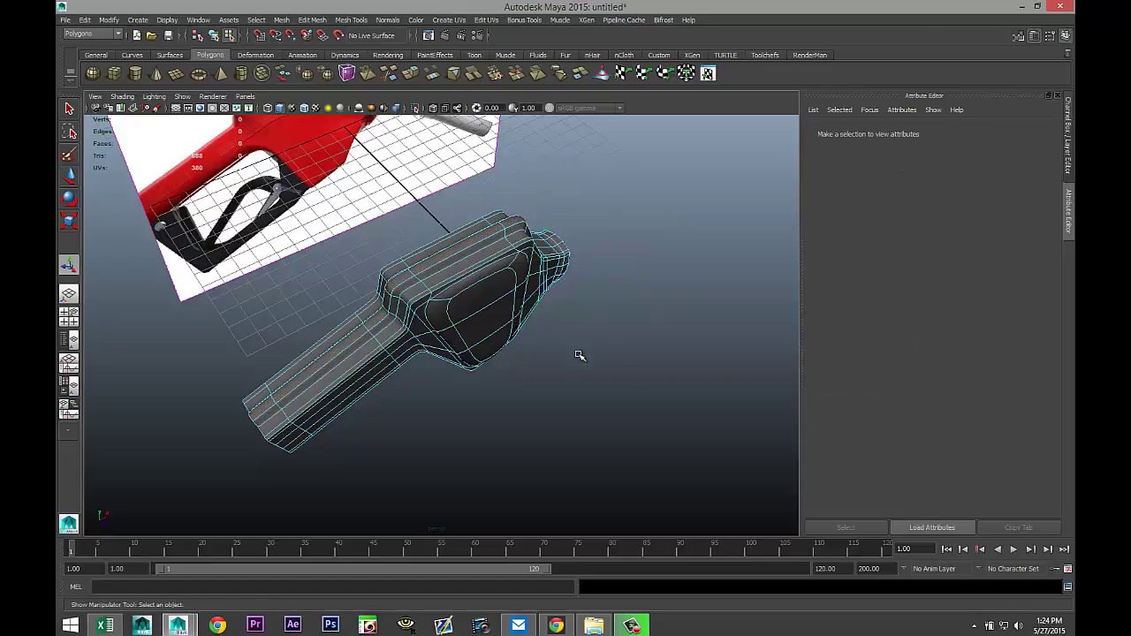
pyautogui.scroll(-3, 580, 353)
pyautogui.scroll(5, 591, 351)
pyautogui.keyDown('alt'); pyautogui.moveTo(568, 345); pyautogui.dragTo(566, 318); pyautogui.keyUp('alt')
pyautogui.keyDown('alt'); pyautogui.moveTo(566, 318); pyautogui.dragTo(419, 332, button='middle'); pyautogui.keyUp('alt')
pyautogui.keyDown('alt'); pyautogui.moveTo(419, 333); pyautogui.dragTo(493, 319); pyautogui.keyUp('alt')
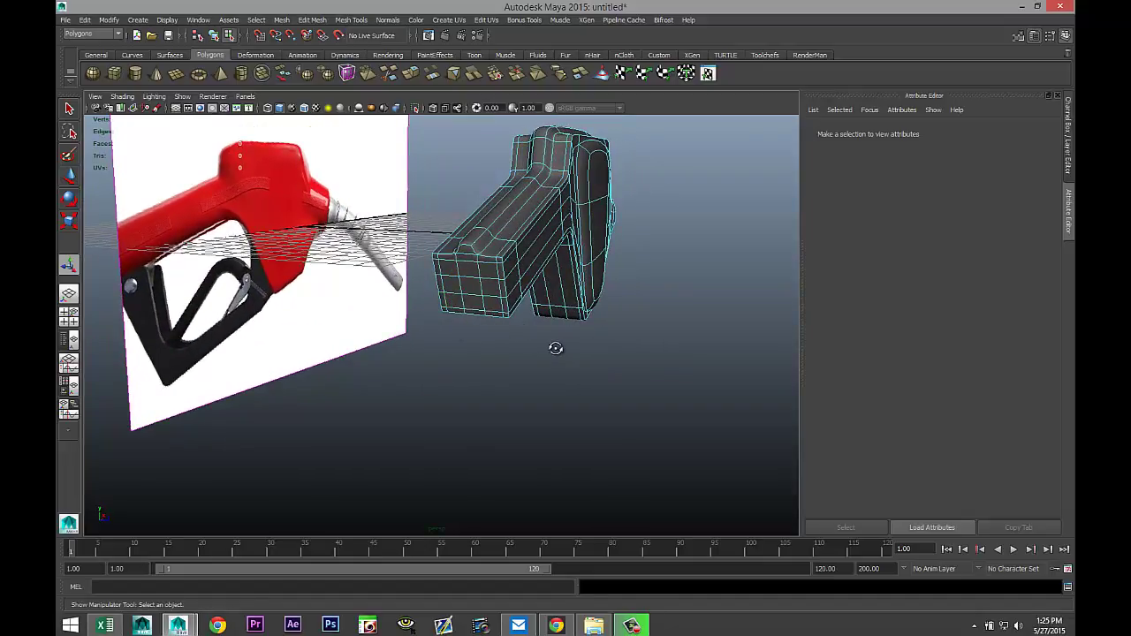
pyautogui.keyDown('alt'); pyautogui.moveTo(555, 348); pyautogui.dragTo(400, 355); pyautogui.keyUp('alt')
pyautogui.keyDown('alt'); pyautogui.moveTo(531, 370); pyautogui.dragTo(409, 364); pyautogui.keyUp('alt')
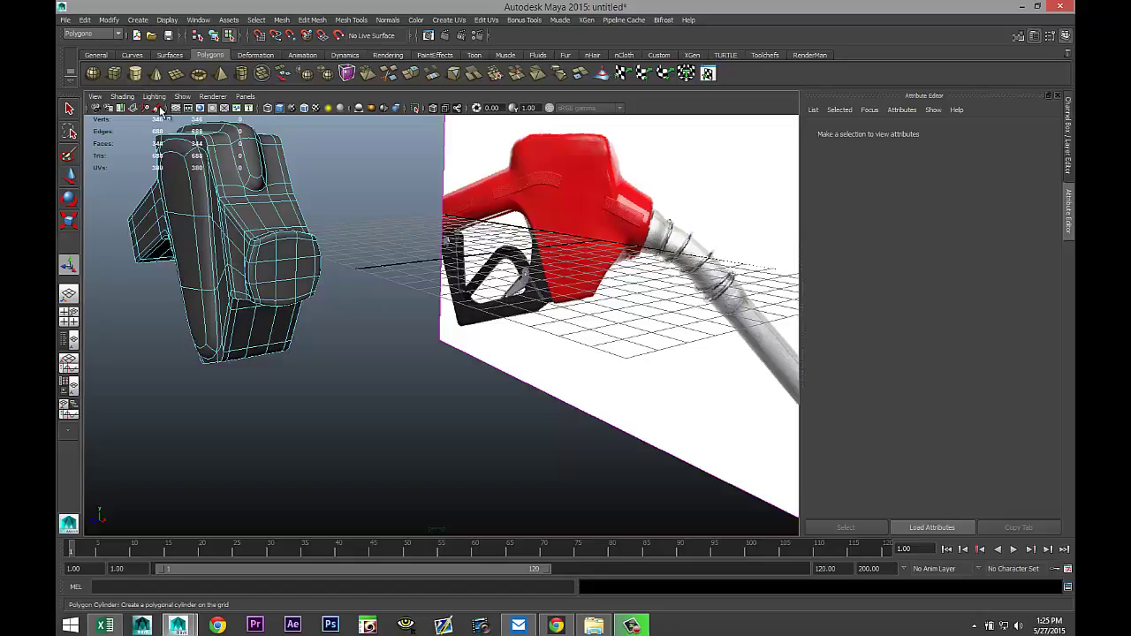
# Draw a short polygon cylinder beside the nozzle and ring it with evenly spaced edge loops.
pyautogui.moveTo(469, 454); pyautogui.dragTo(526, 428)
pyautogui.keyDown('alt'); pyautogui.moveTo(534, 442); pyautogui.dragTo(507, 365, button='middle'); pyautogui.keyUp('alt')
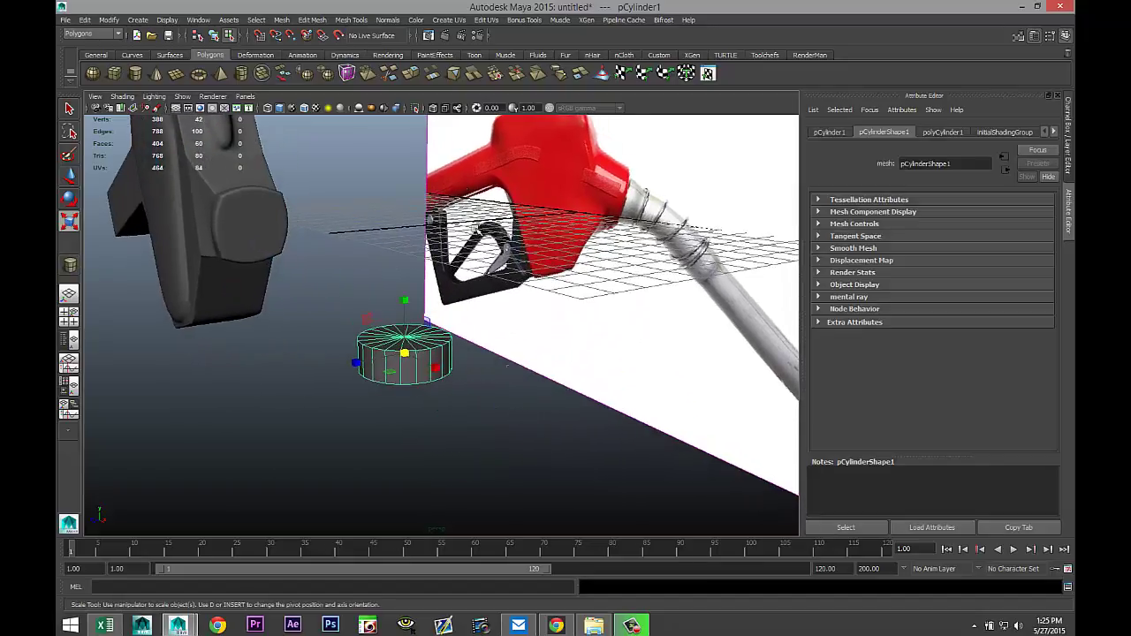
pyautogui.click(350, 21)
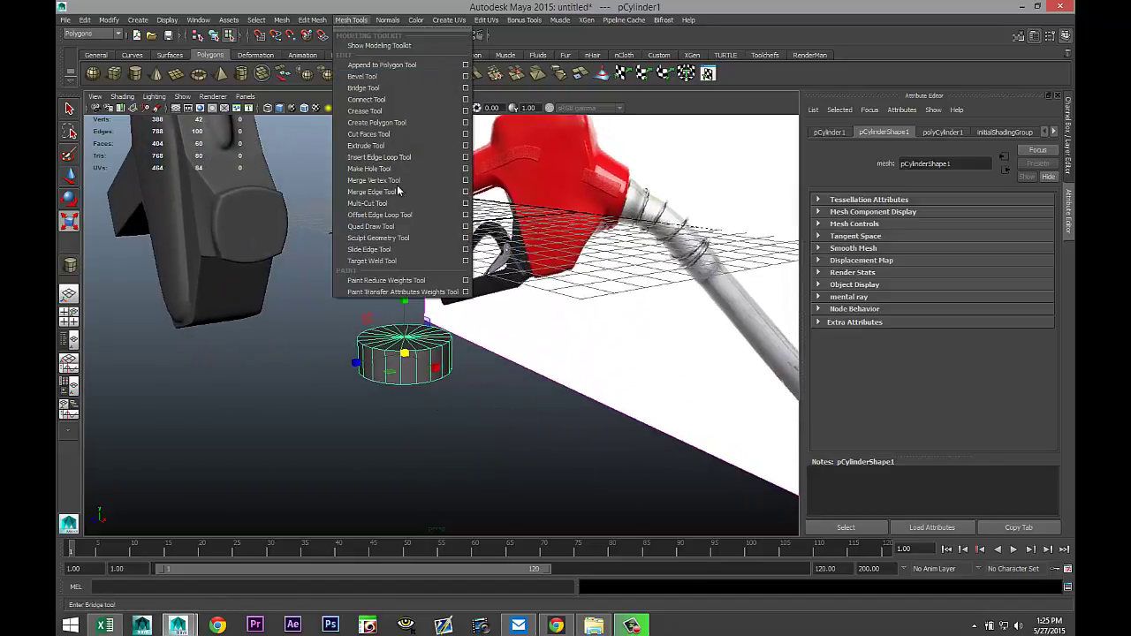
pyautogui.click(464, 157)
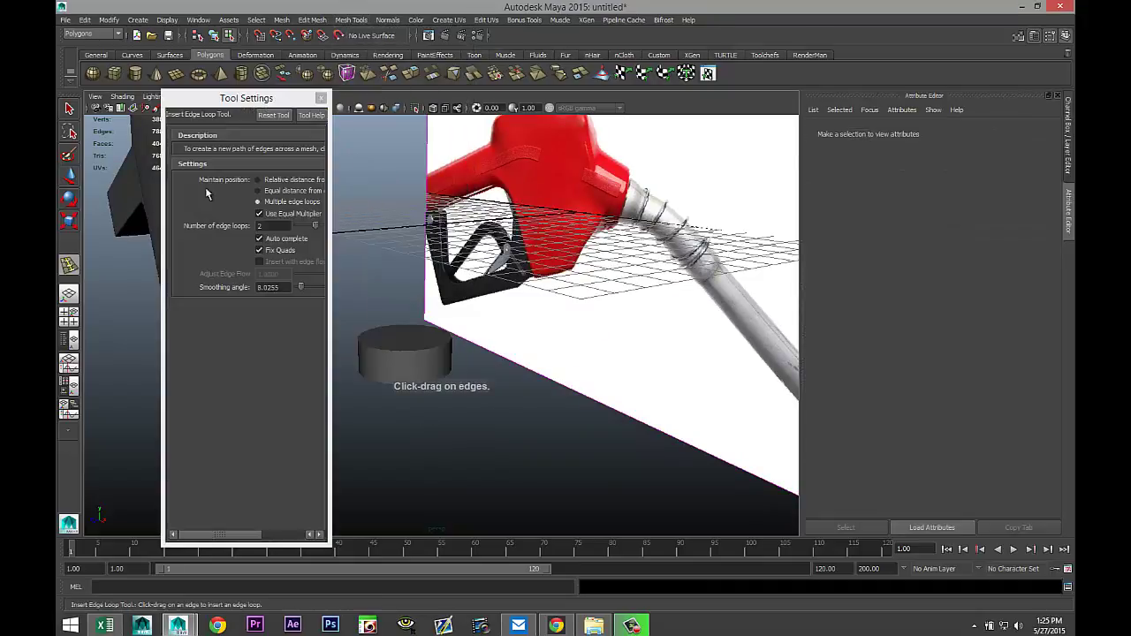
pyautogui.doubleClick(262, 227)
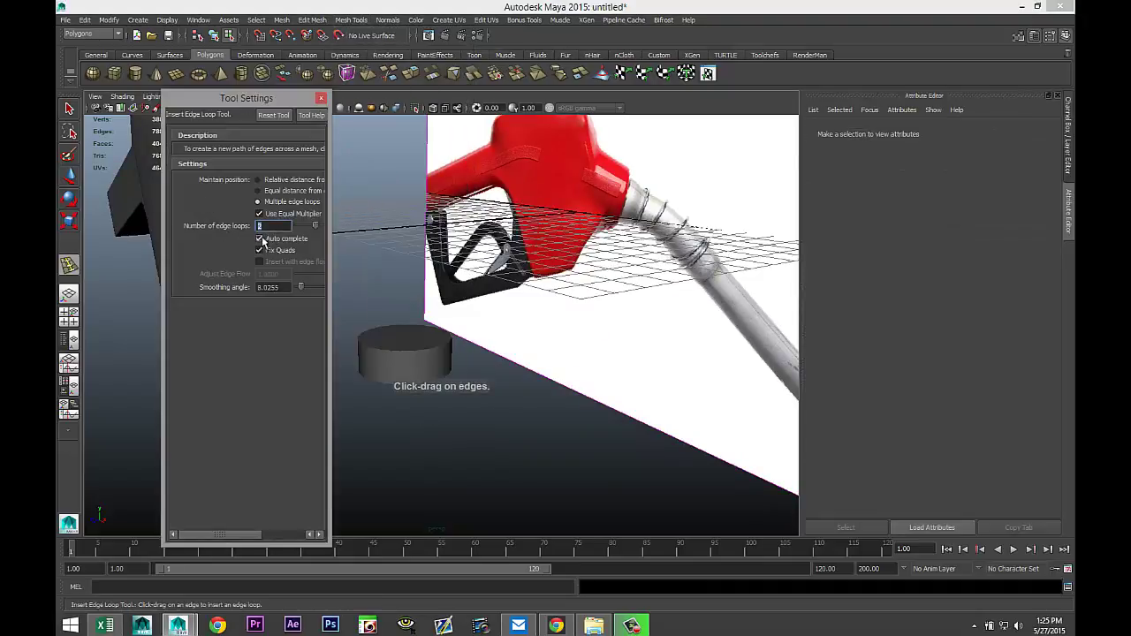
pyautogui.click(321, 98)
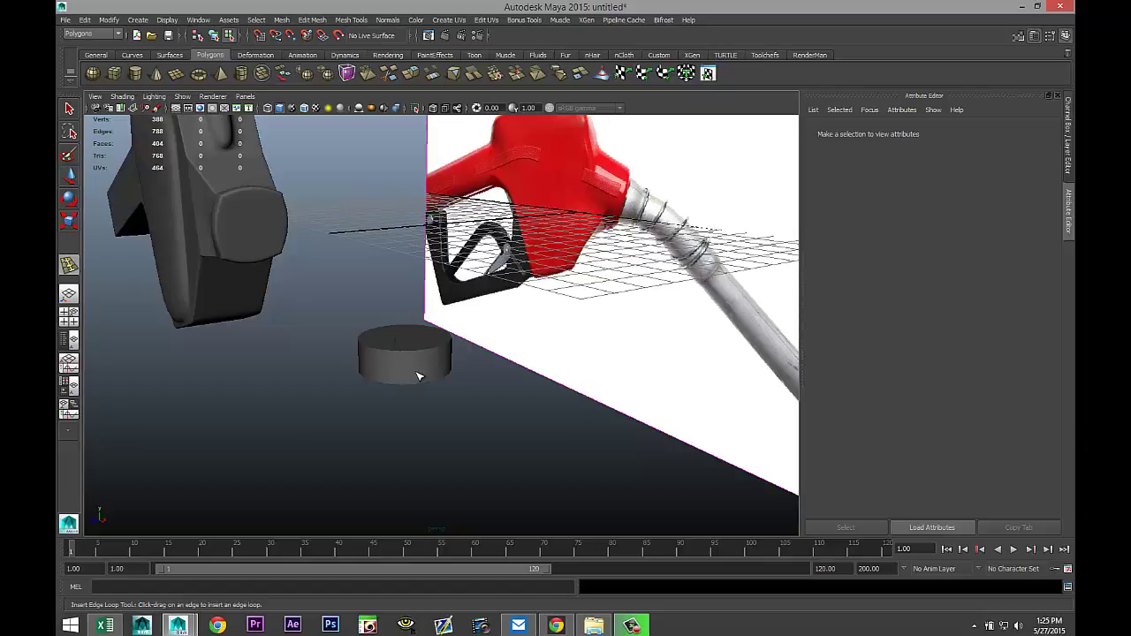
pyautogui.click(419, 375)
pyautogui.click(419, 375)
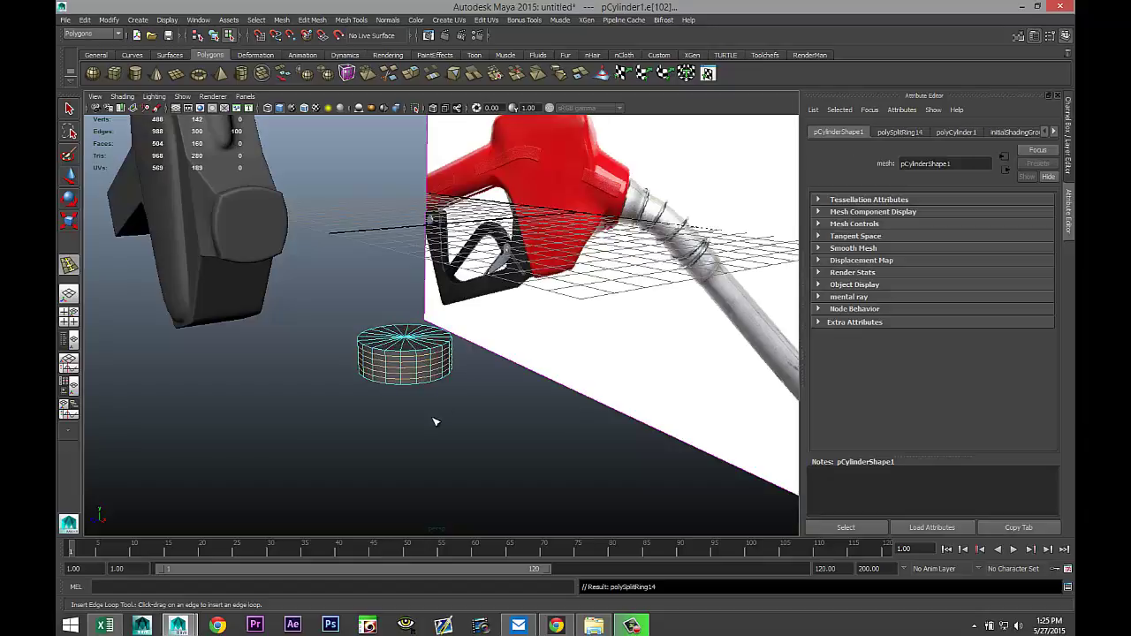
pyautogui.click(69, 313)
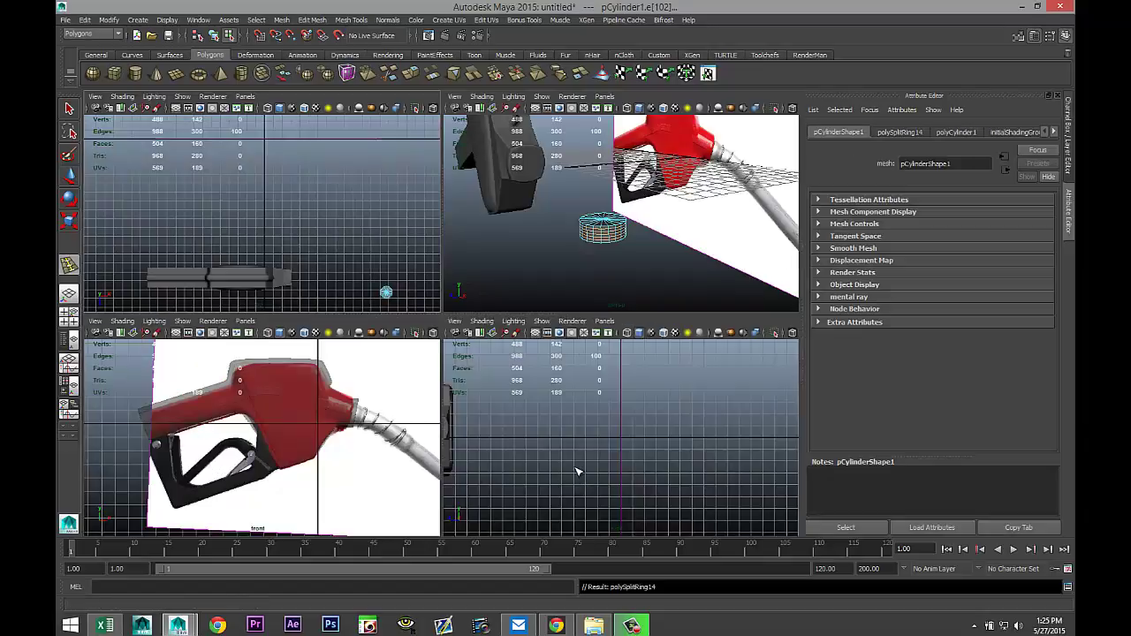
# Undo an accidental extra edge loop on the cylinder.
pyautogui.press('space')
pyautogui.scroll(5, 497, 442)
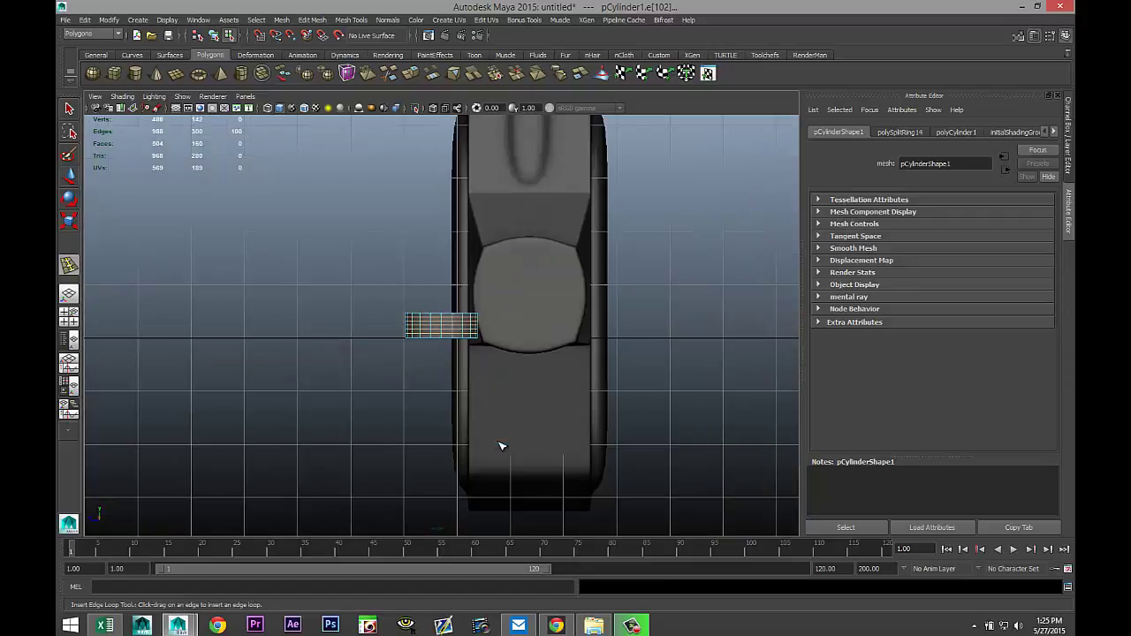
pyautogui.scroll(3, 500, 446)
pyautogui.rightClick(416, 331)
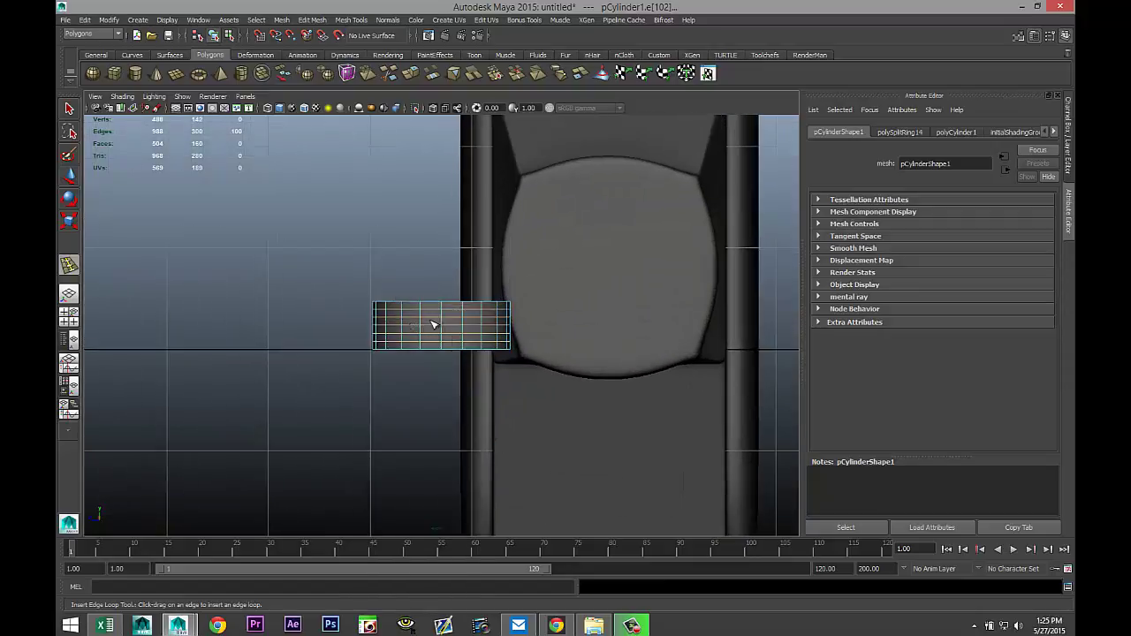
pyautogui.click(433, 324)
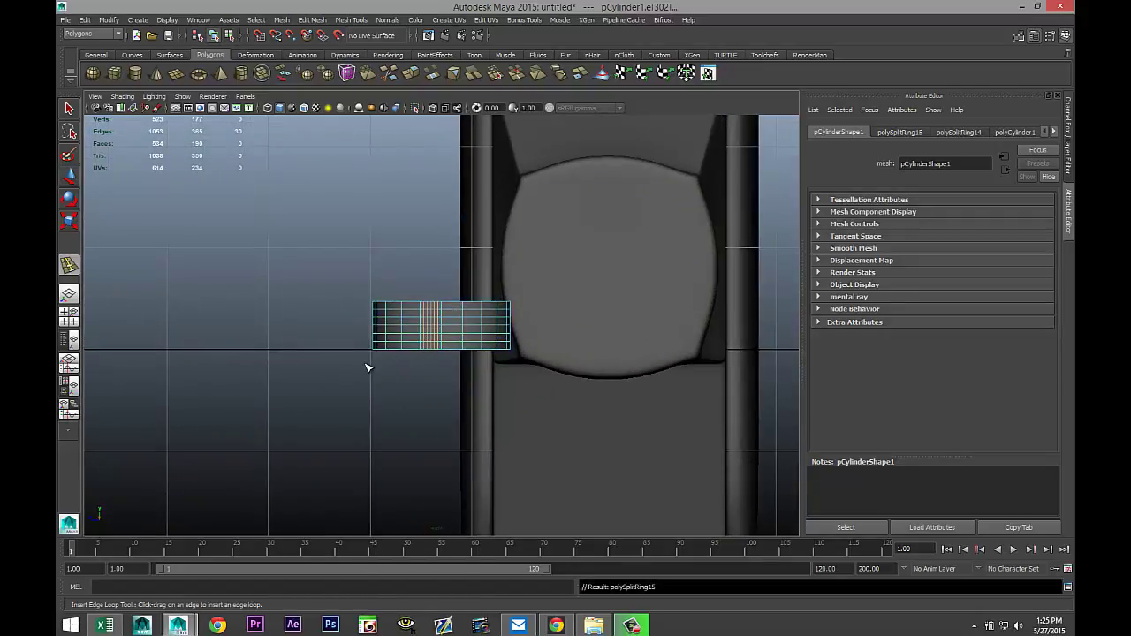
pyautogui.hotkey('ctrl', 'z')
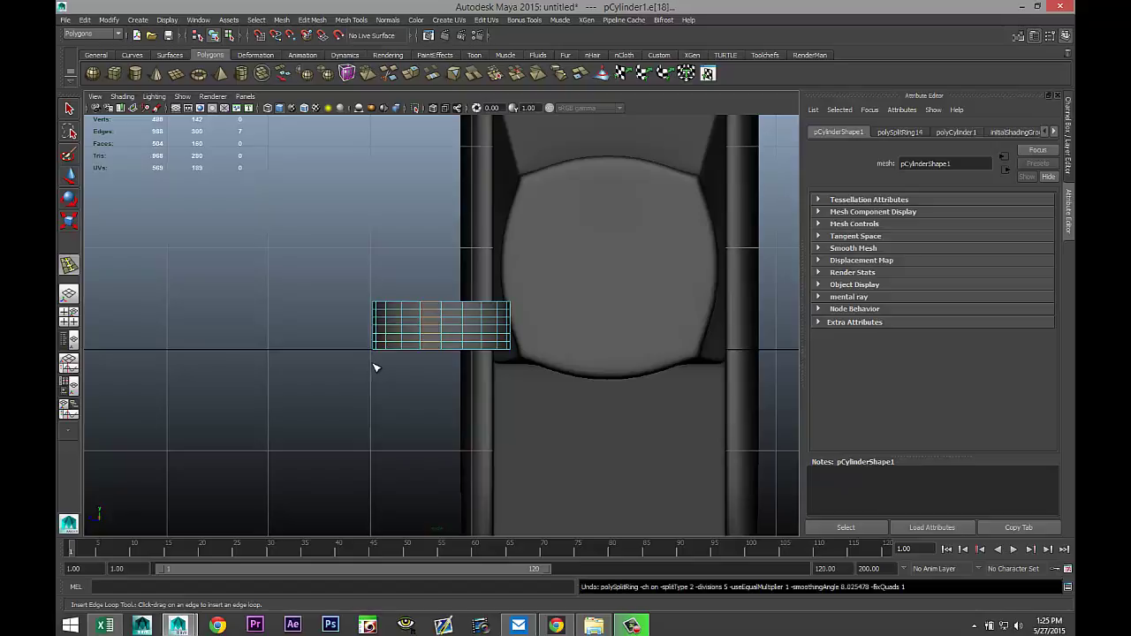
pyautogui.press('q')
# Reselect the cylinder in Object Mode and move it to the left.
pyautogui.click(371, 371)
pyautogui.rightClick(415, 324)
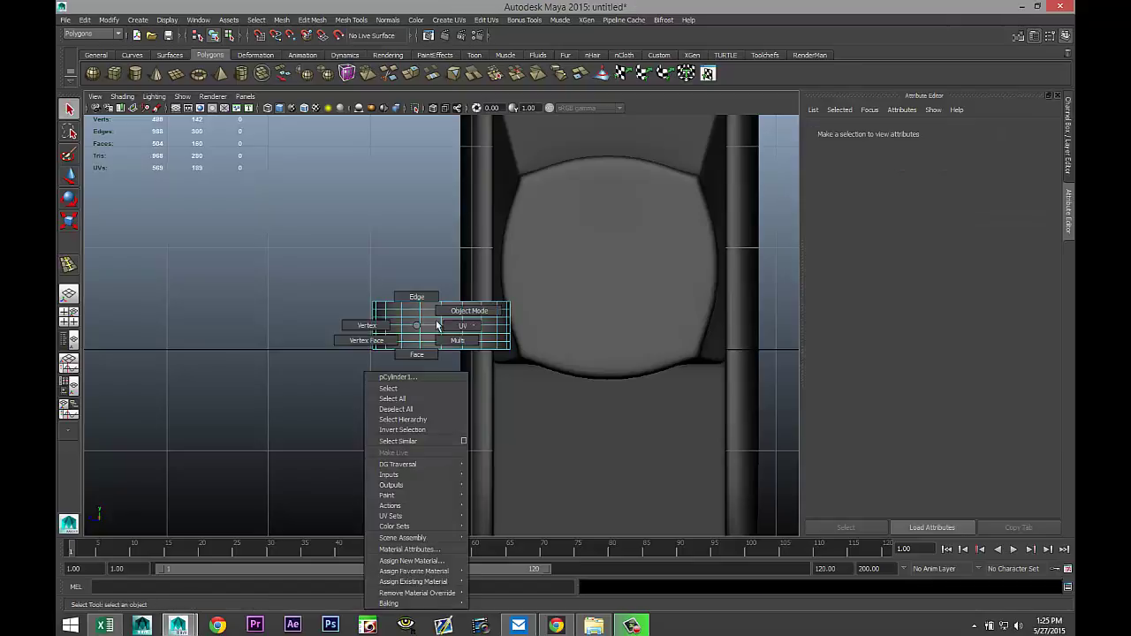
pyautogui.click(423, 319)
pyautogui.click(418, 327)
pyautogui.press('w')
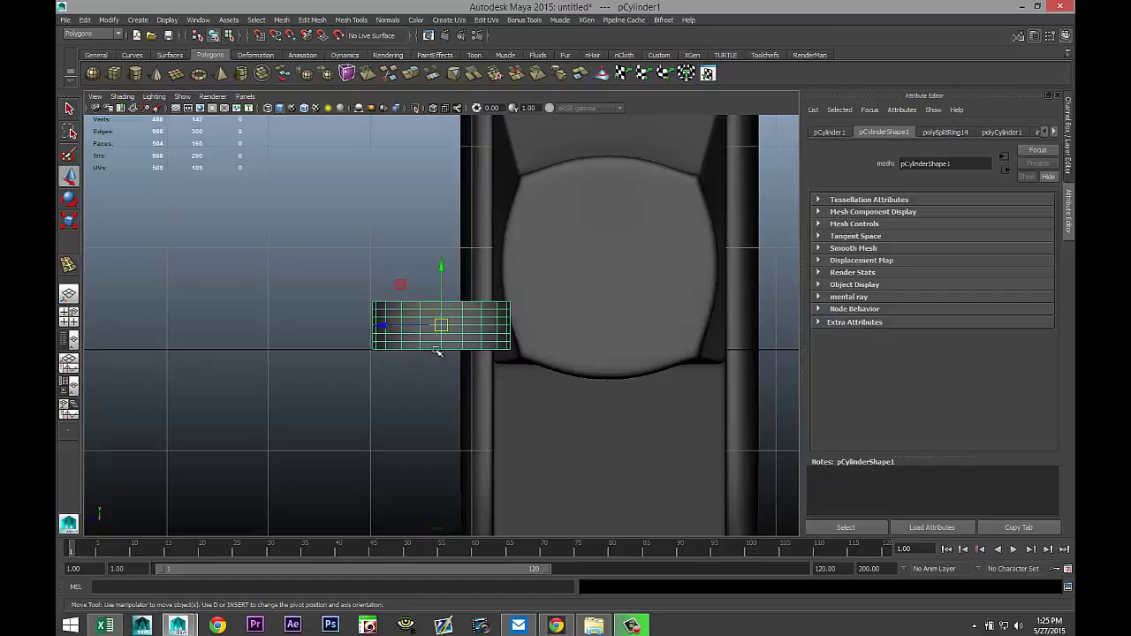
pyautogui.moveTo(382, 326); pyautogui.dragTo(203, 341)
# Select all the cylinder's vertices and scale them slightly outward.
pyautogui.keyDown('alt'); pyautogui.moveTo(257, 439); pyautogui.dragTo(443, 428, button='middle'); pyautogui.keyUp('alt')
pyautogui.scroll(3, 397, 424)
pyautogui.scroll(2, 446, 419)
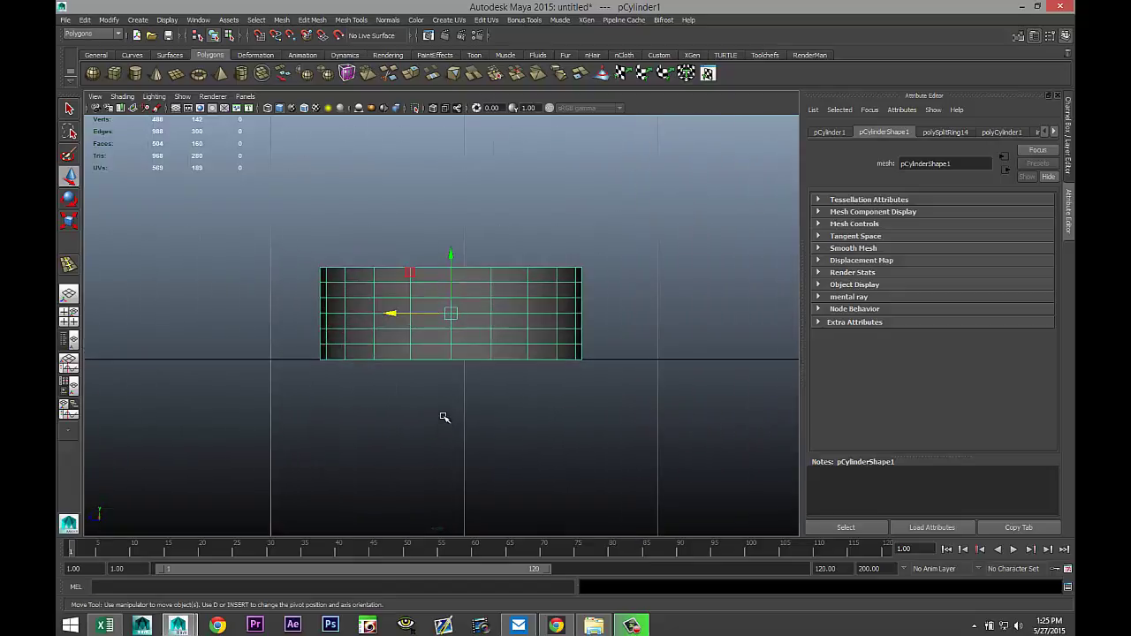
pyautogui.moveTo(511, 305); pyautogui.dragTo(376, 298, button='right')
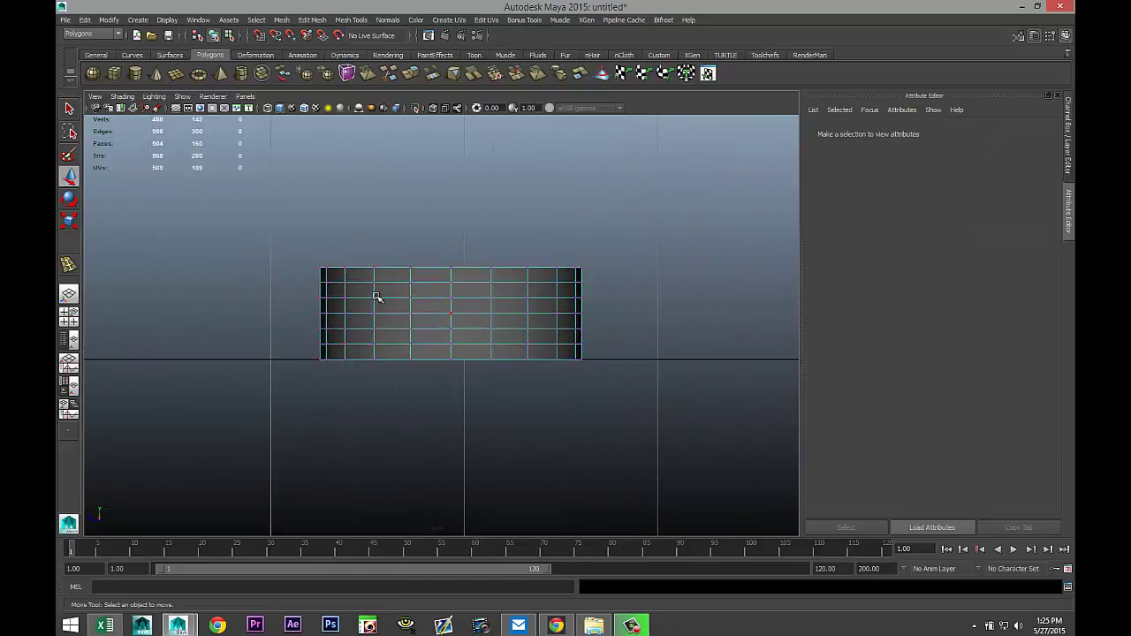
pyautogui.moveTo(283, 276); pyautogui.dragTo(619, 412)
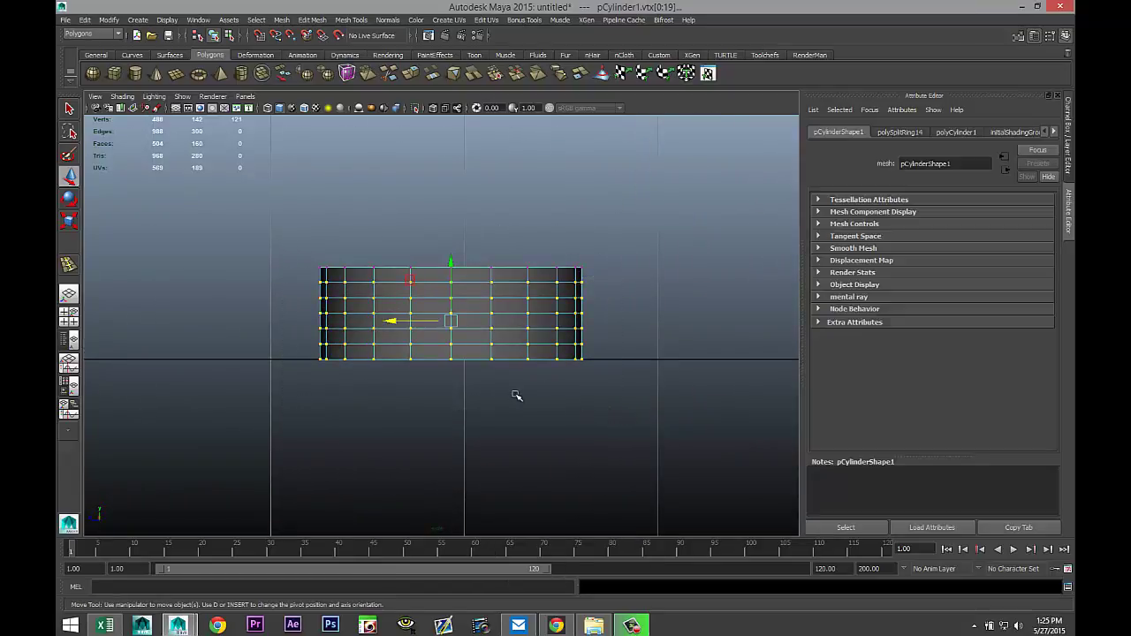
pyautogui.press('r')
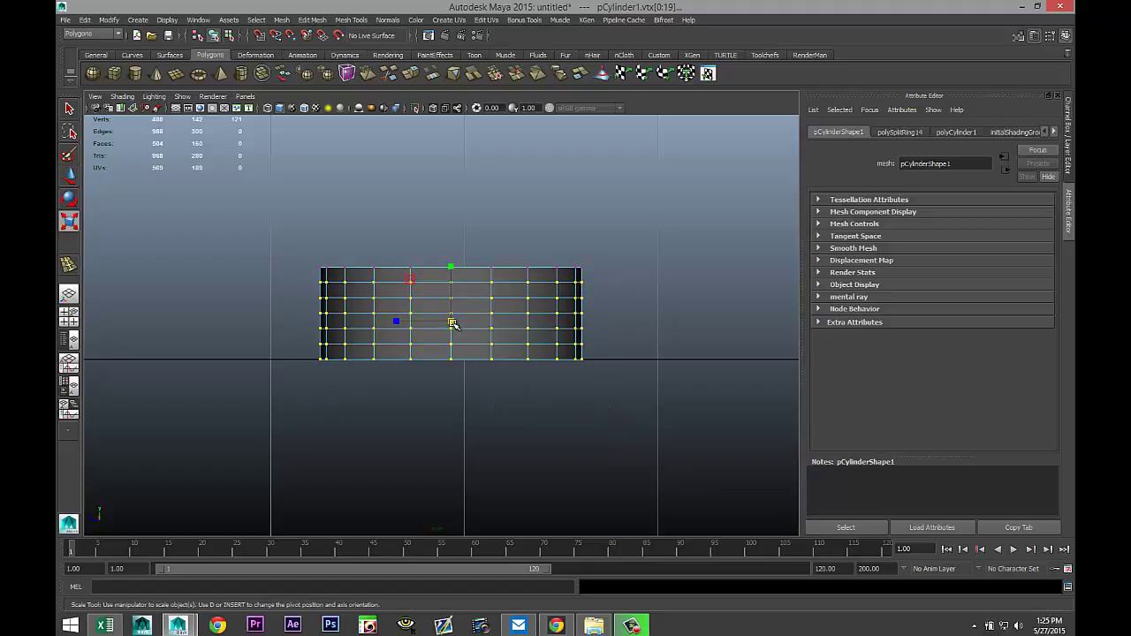
pyautogui.moveTo(452, 324); pyautogui.dragTo(465, 329)
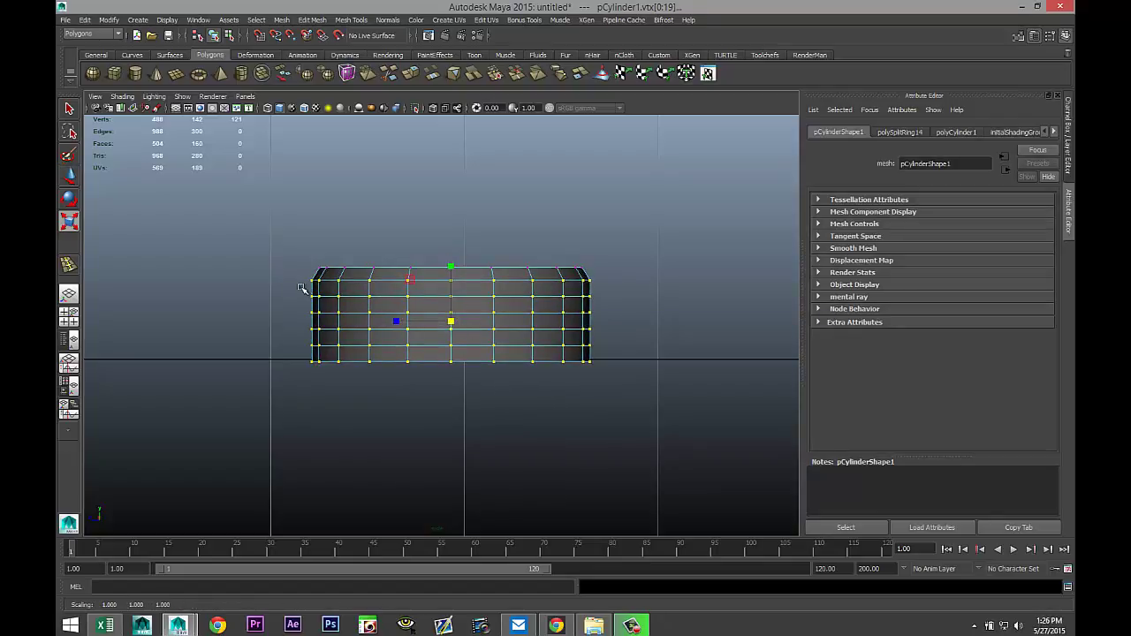
# Scale successively lower vertex rows outward so the cylinder flares toward its base.
pyautogui.moveTo(301, 288); pyautogui.dragTo(627, 409)
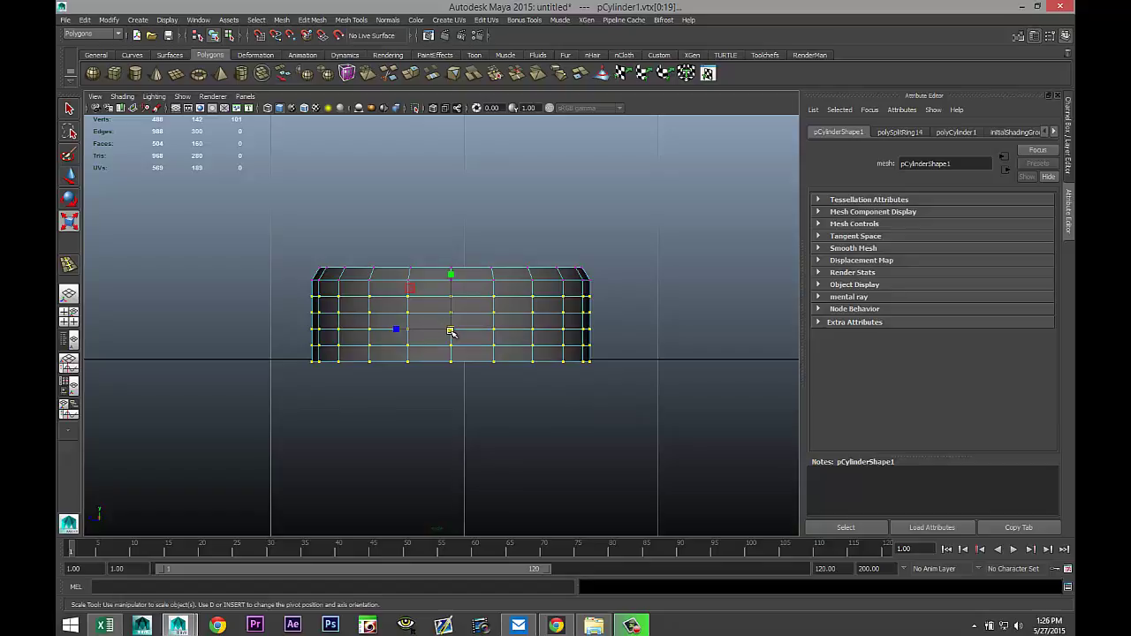
pyautogui.moveTo(450, 331); pyautogui.dragTo(458, 335)
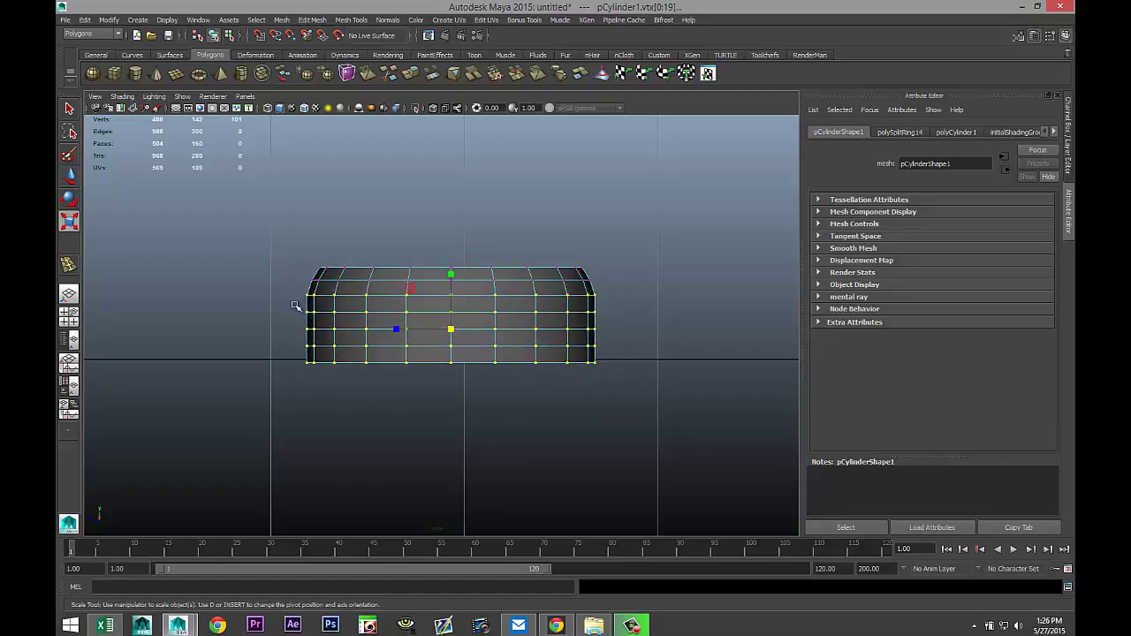
pyautogui.moveTo(298, 306); pyautogui.dragTo(604, 380)
pyautogui.moveTo(451, 341); pyautogui.dragTo(461, 342)
pyautogui.moveTo(267, 318); pyautogui.dragTo(623, 404)
pyautogui.moveTo(455, 351); pyautogui.dragTo(462, 358)
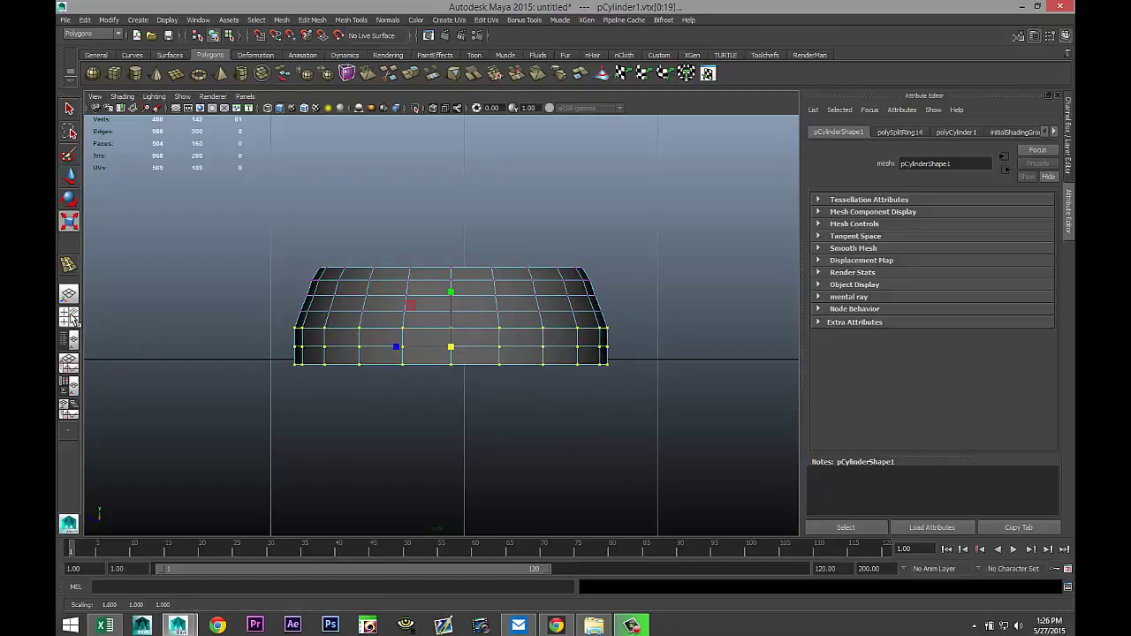
pyautogui.press('space')
pyautogui.press('space')
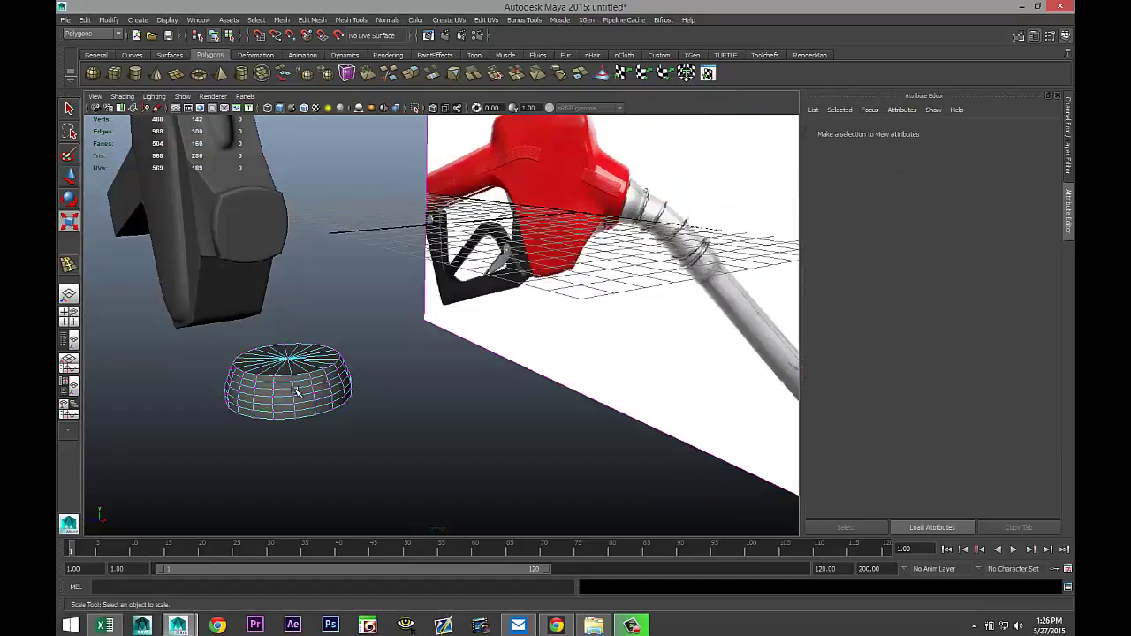
# Select the whole cylinder and rotate it about Z to -58.6°.
pyautogui.rightClick(301, 361)
pyautogui.rightClick(300, 360)
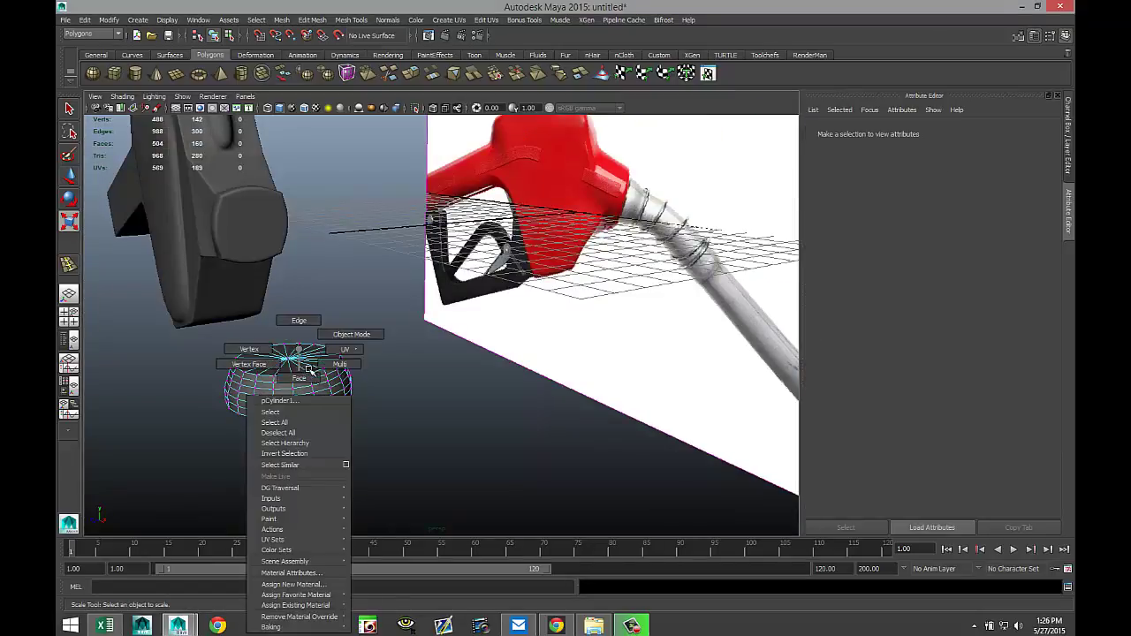
pyautogui.click(351, 334)
pyautogui.click(326, 373)
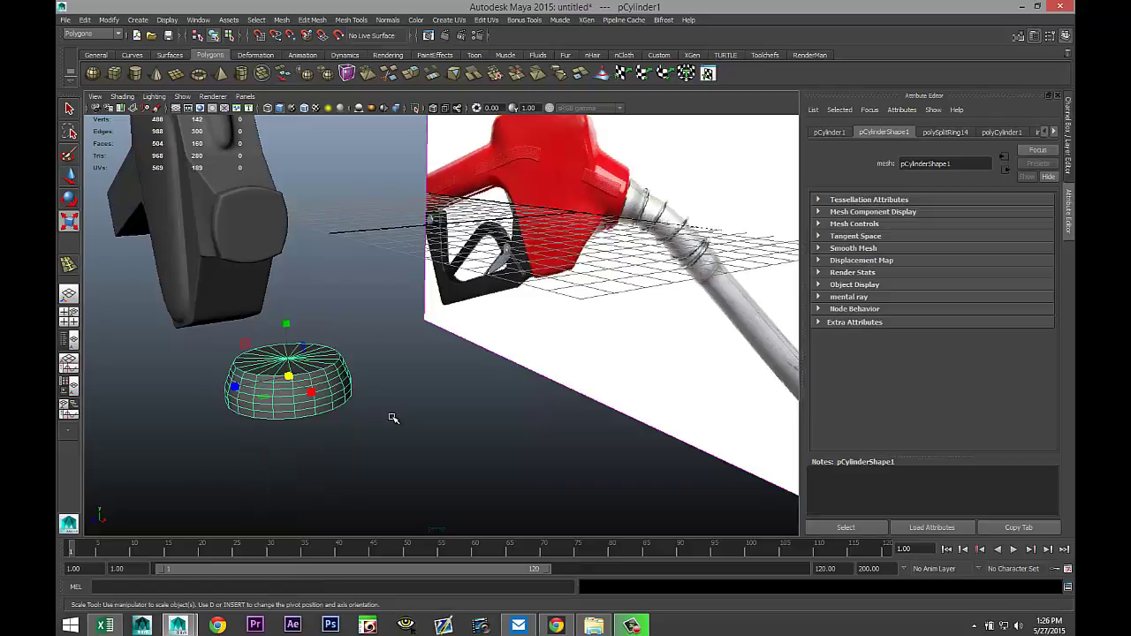
pyautogui.press('e')
pyautogui.moveTo(304, 349); pyautogui.dragTo(305, 421)
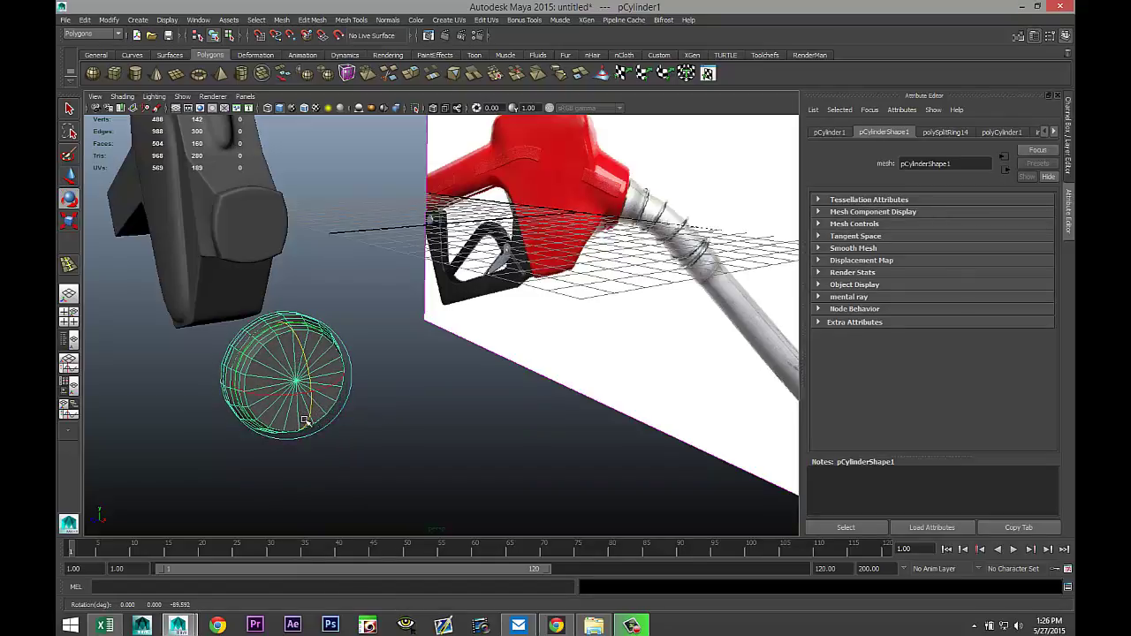
# In the side view, move the tilted cylinder to the tip of the nozzle body.
pyautogui.click(70, 320)
pyautogui.press('space')
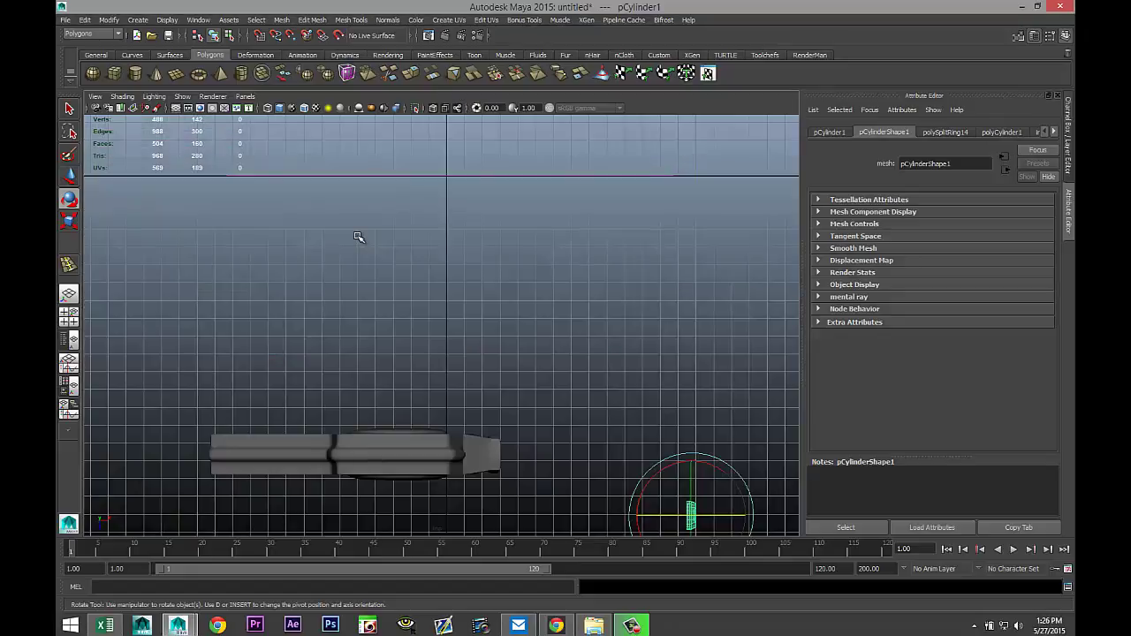
pyautogui.press('f')
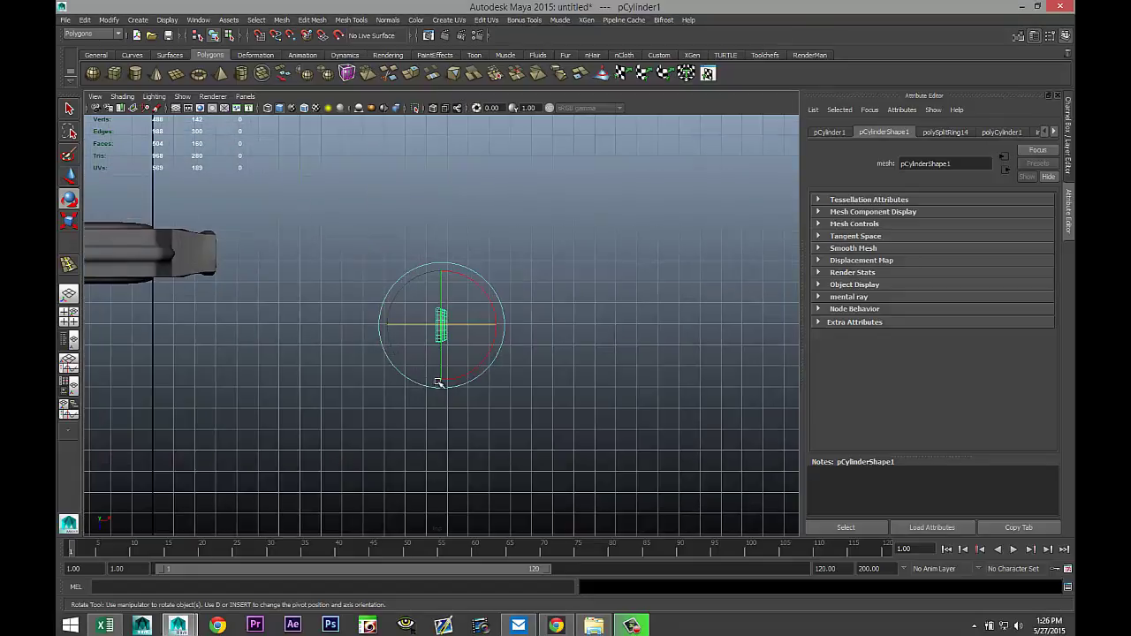
pyautogui.press('w')
pyautogui.moveTo(442, 325); pyautogui.dragTo(222, 256)
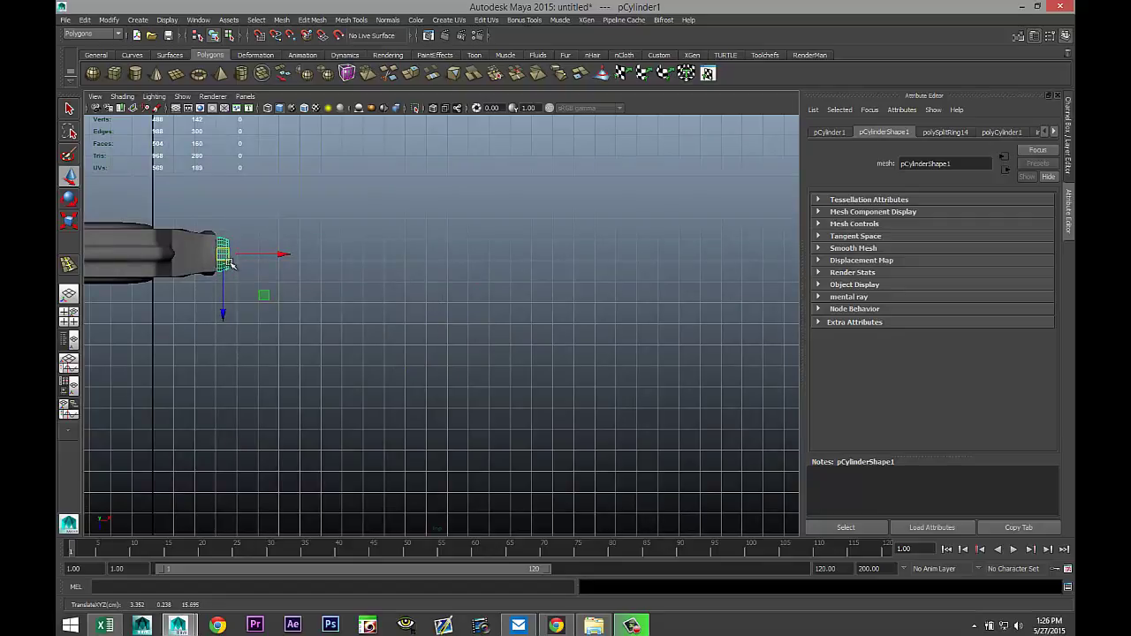
# Switch to wireframe and nudge the cylinder slightly along Z and left along X.
pyautogui.press('f')
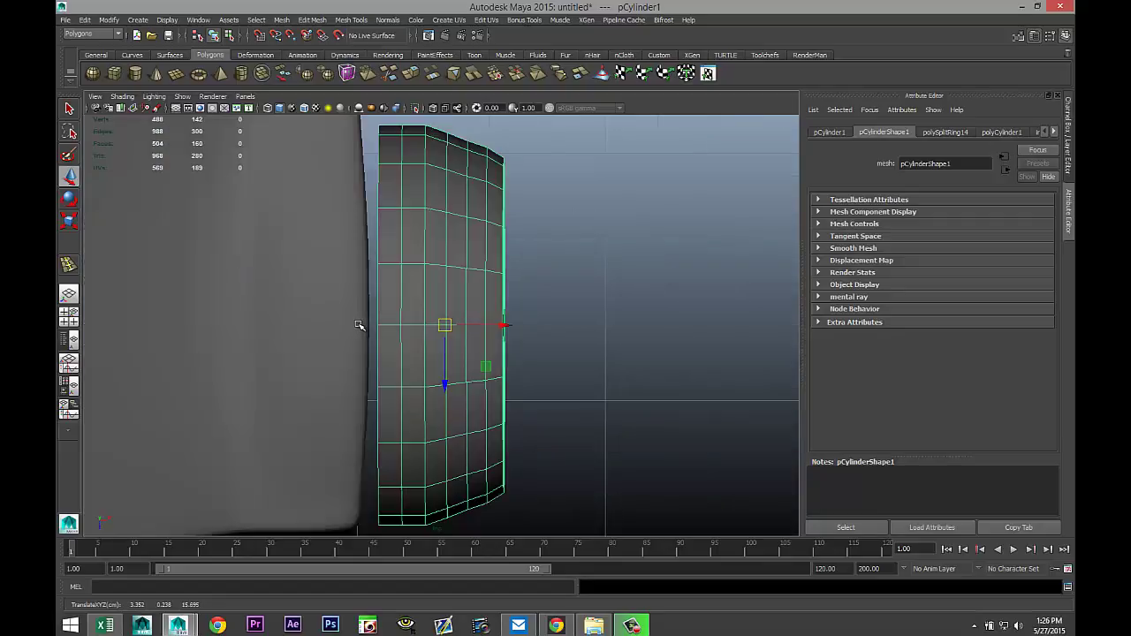
pyautogui.press('4')
pyautogui.scroll(-6, 463, 374)
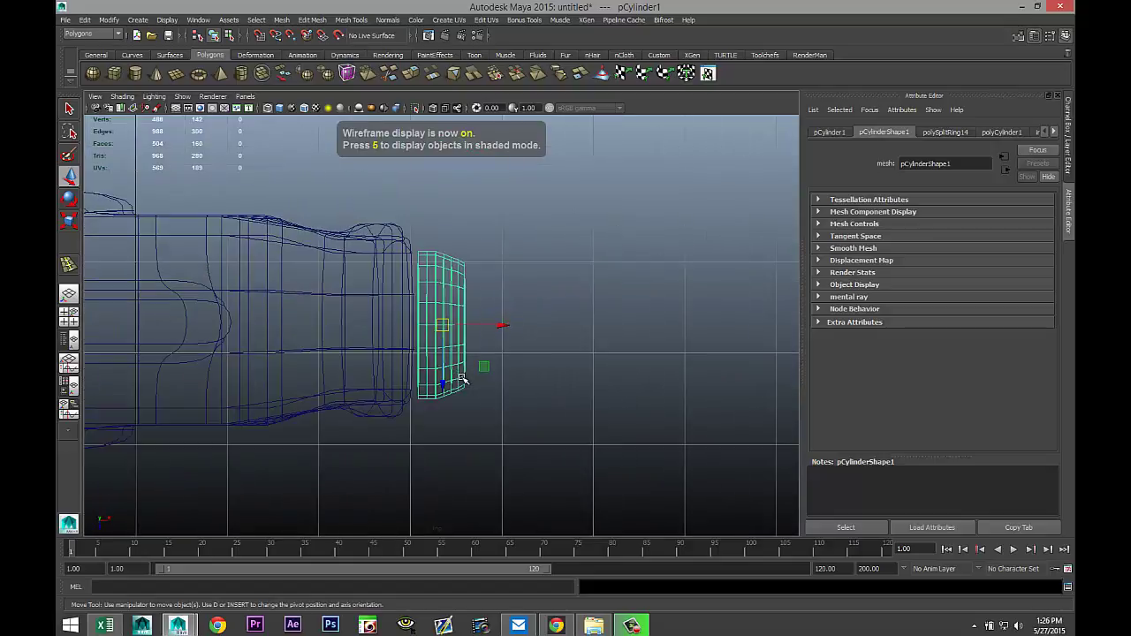
pyautogui.scroll(2, 462, 379)
pyautogui.moveTo(443, 382); pyautogui.dragTo(443, 378)
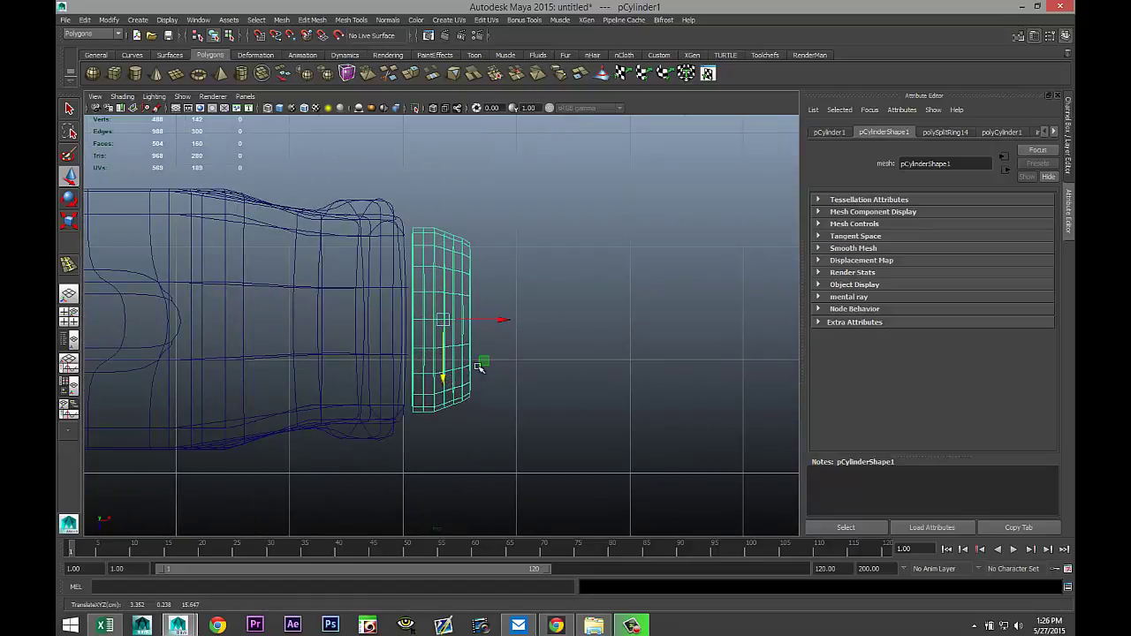
pyautogui.moveTo(502, 321); pyautogui.dragTo(497, 322)
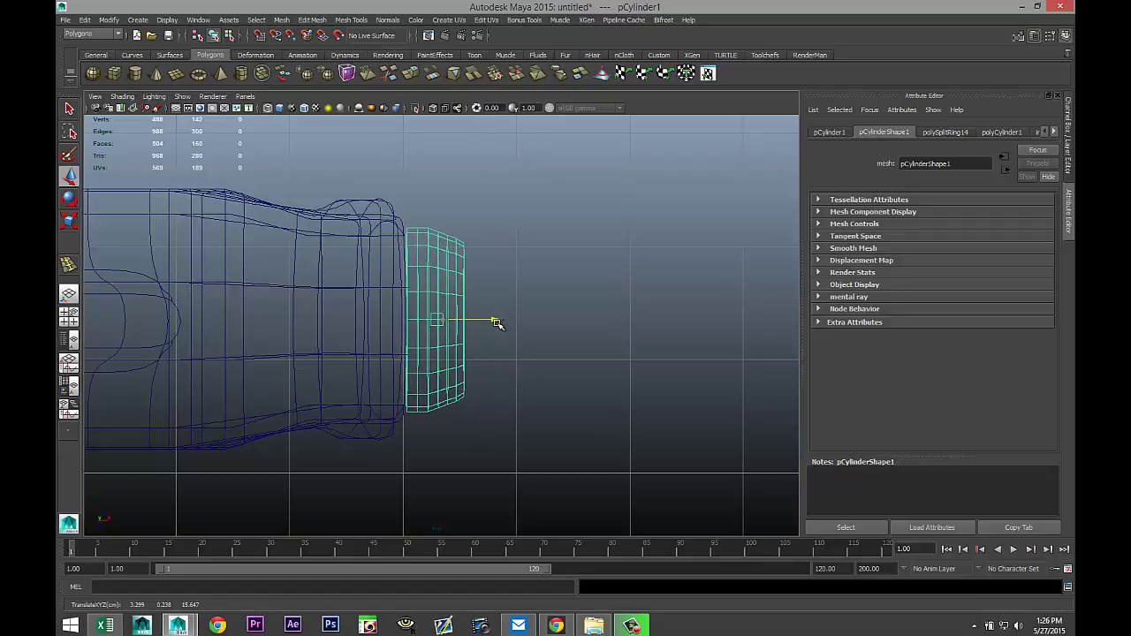
# Raise the cylinder in the end-on view so it centres on the nozzle end.
pyautogui.click(74, 318)
pyautogui.press('space')
pyautogui.press('f')
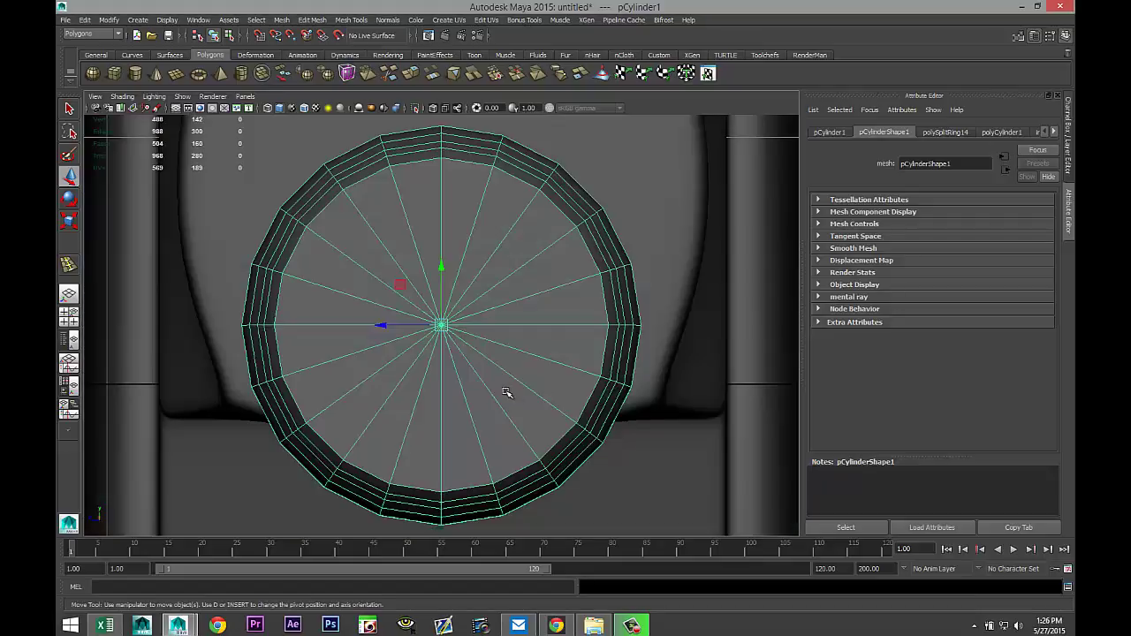
pyautogui.scroll(-5, 507, 392)
pyautogui.scroll(4, 506, 392)
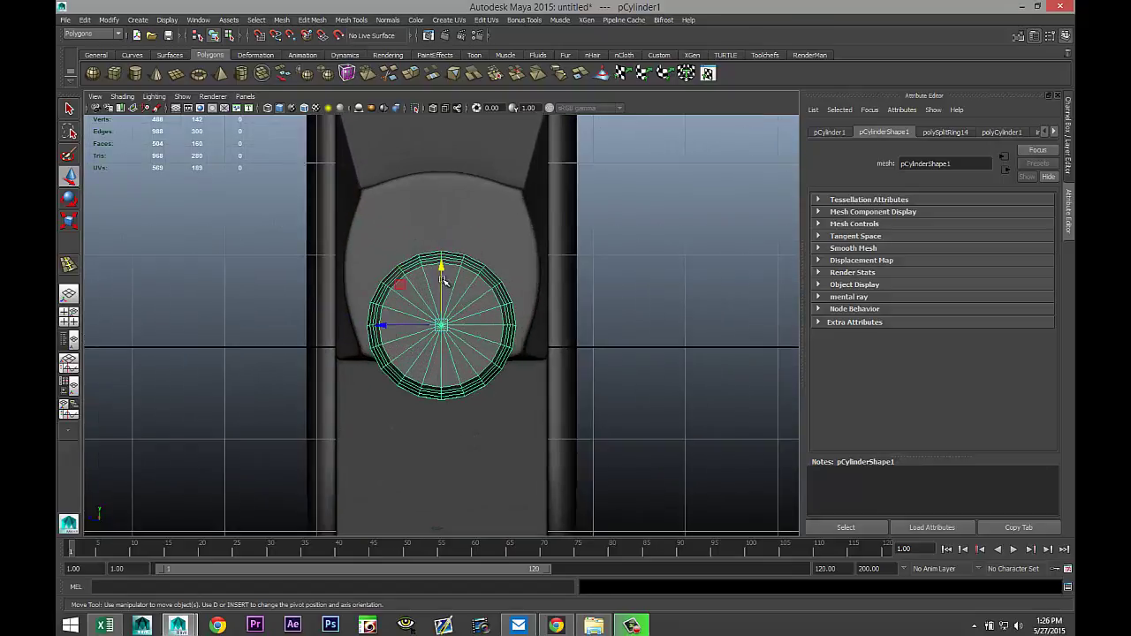
pyautogui.moveTo(442, 266); pyautogui.dragTo(451, 212)
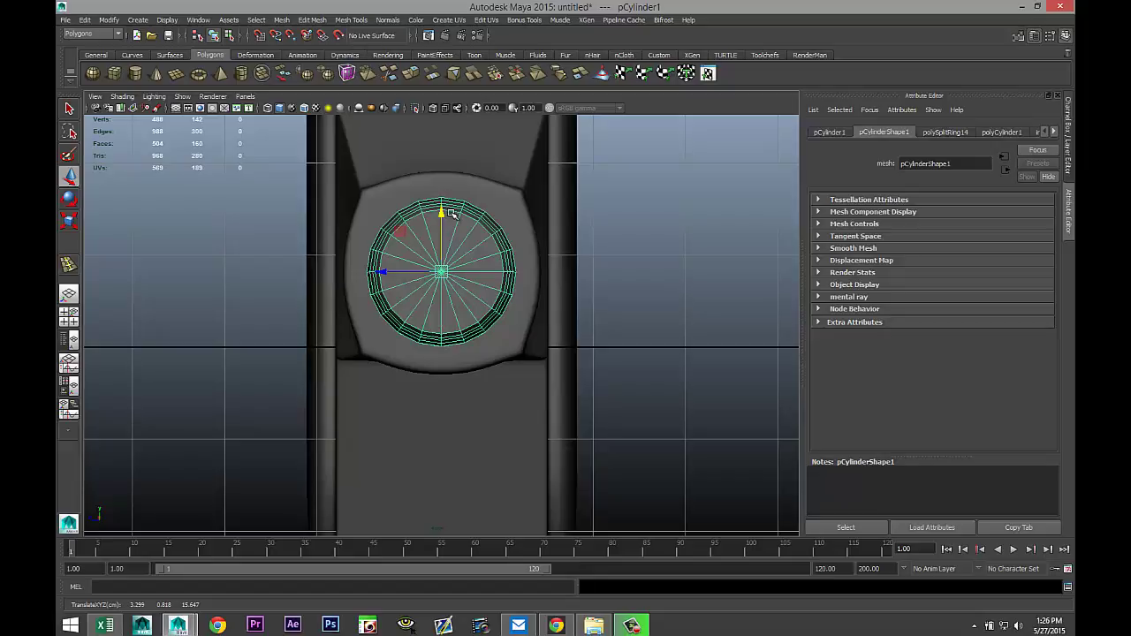
pyautogui.click(72, 316)
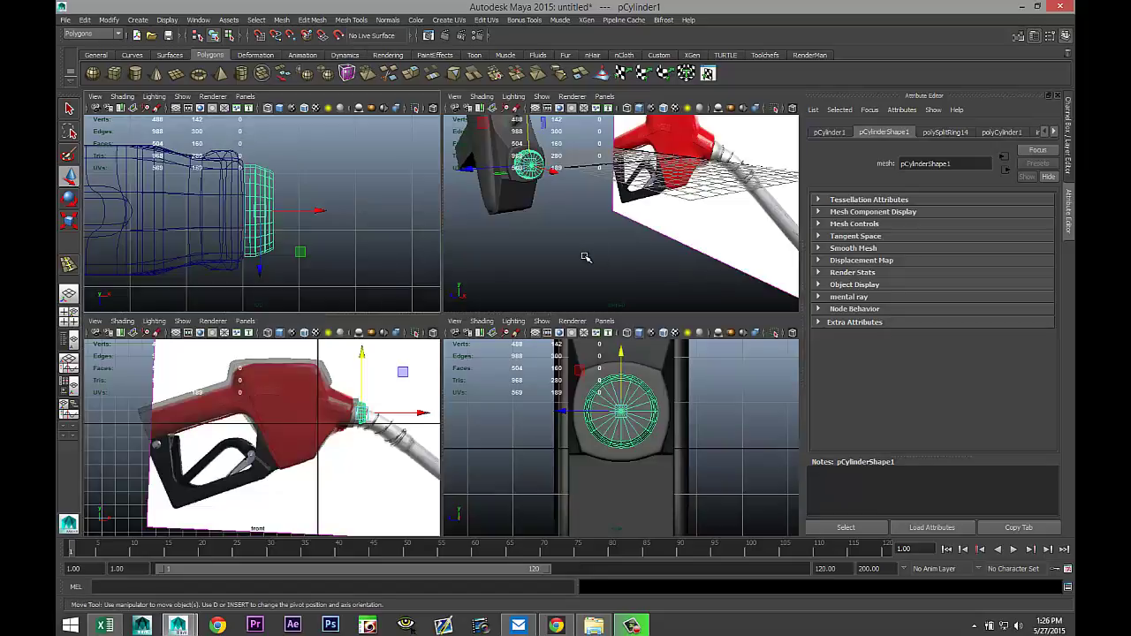
pyautogui.press('space')
pyautogui.scroll(-5, 424, 303)
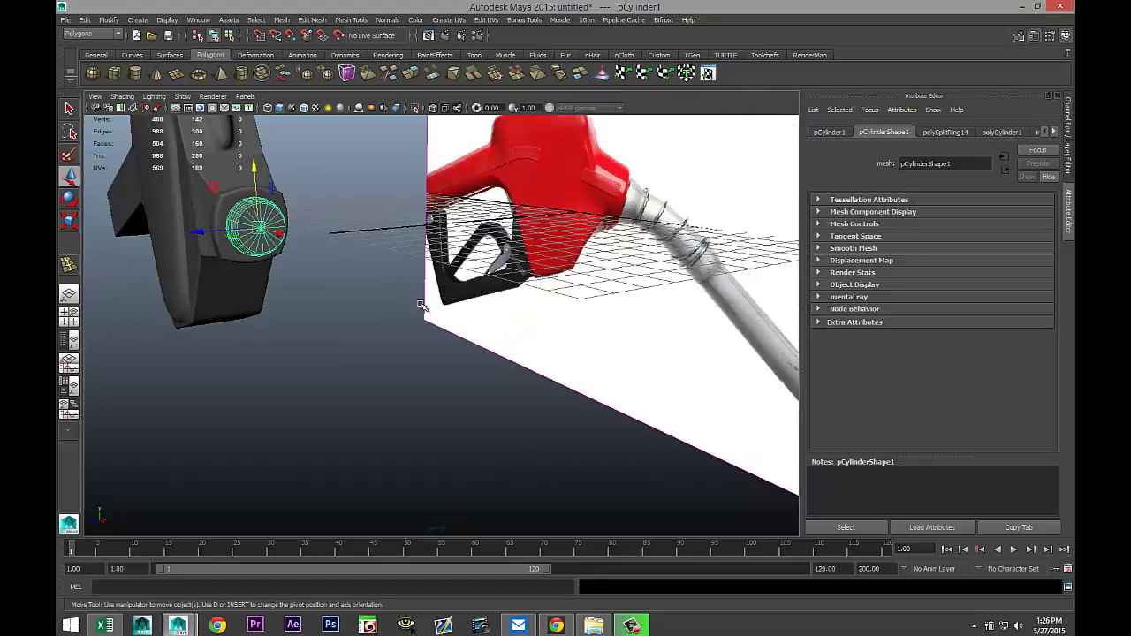
pyautogui.scroll(6, 478, 345)
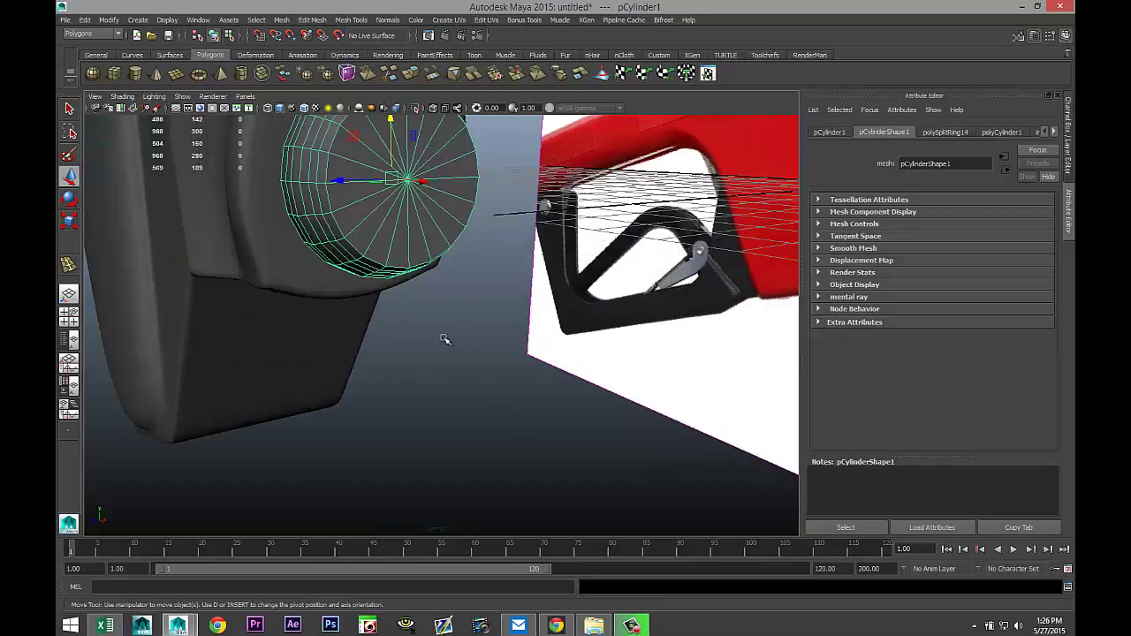
pyautogui.keyDown('alt'); pyautogui.moveTo(444, 340); pyautogui.dragTo(429, 360); pyautogui.keyUp('alt')
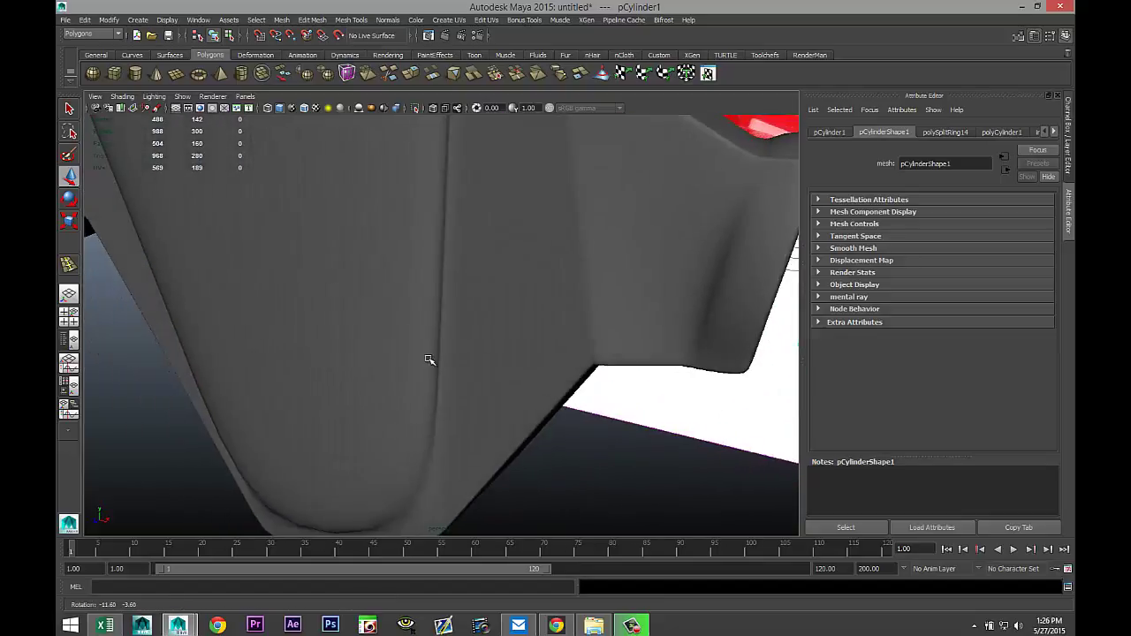
# With X-Ray on, tilt the cylinder to about -101° on Z and slide it onto the nozzle end.
pyautogui.click(72, 316)
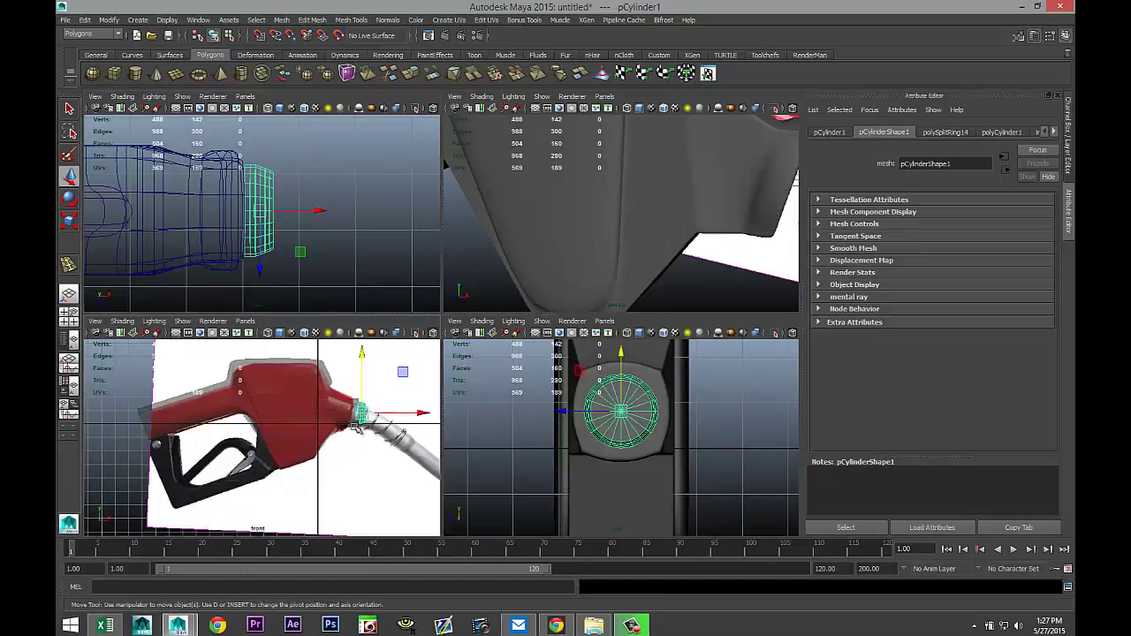
pyautogui.press('space')
pyautogui.press('f')
pyautogui.scroll(-5, 449, 397)
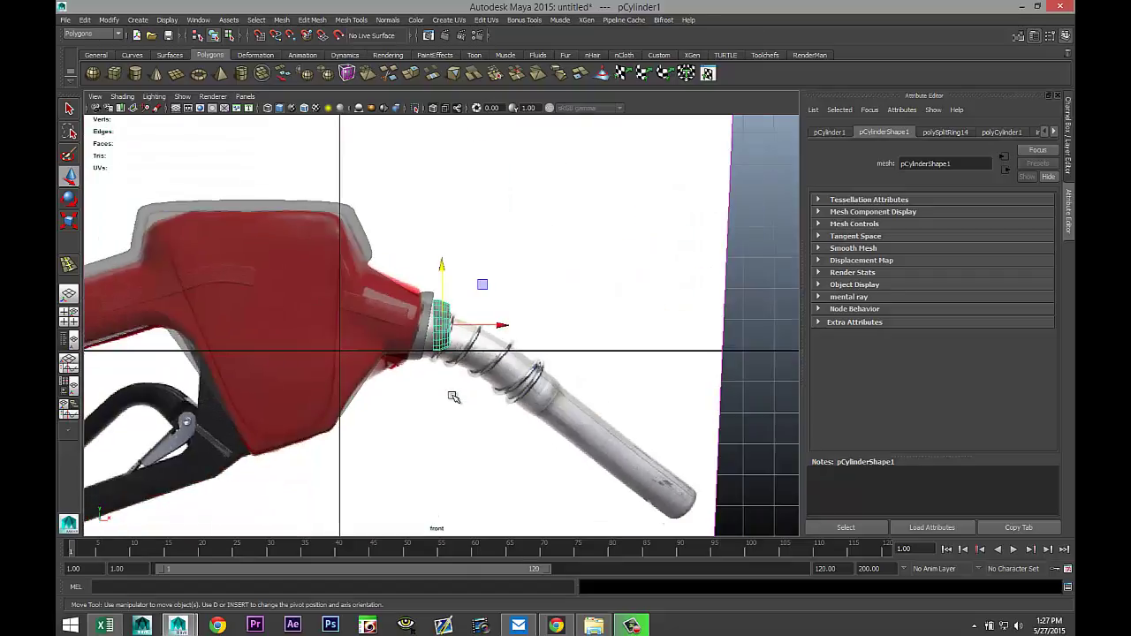
pyautogui.click(434, 110)
pyautogui.scroll(6, 571, 328)
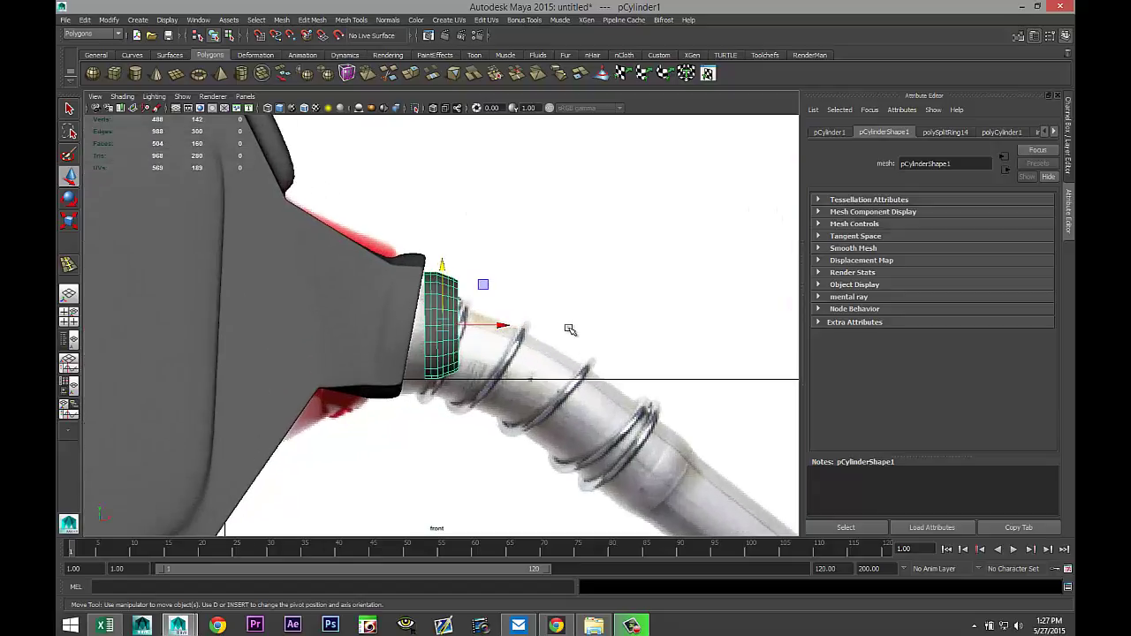
pyautogui.press('e')
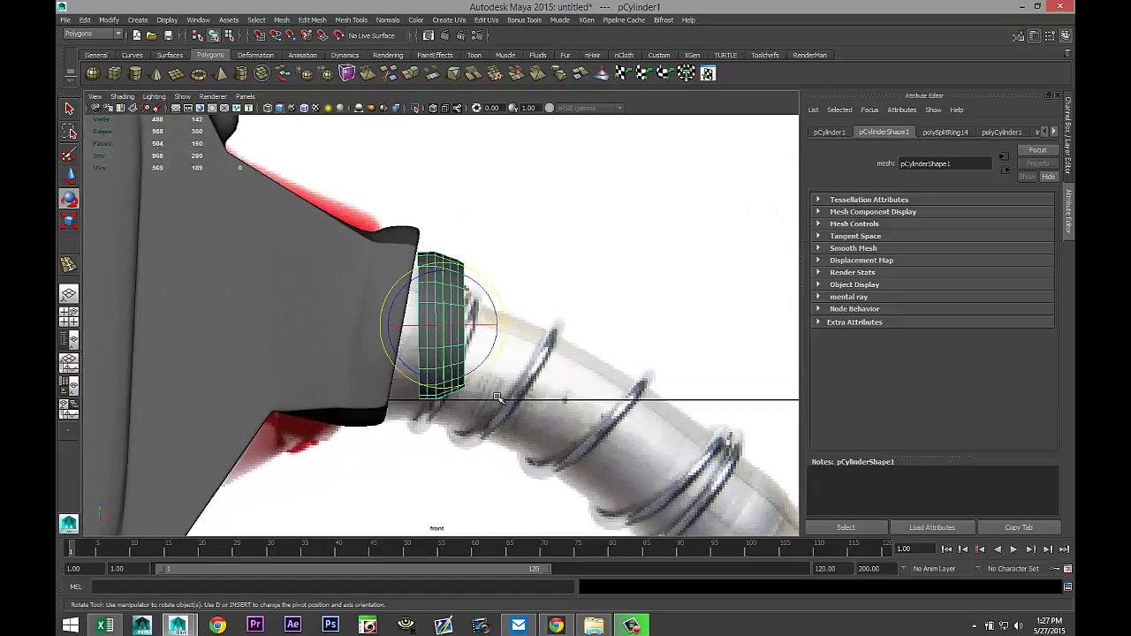
pyautogui.moveTo(478, 380); pyautogui.dragTo(467, 384)
pyautogui.press('w')
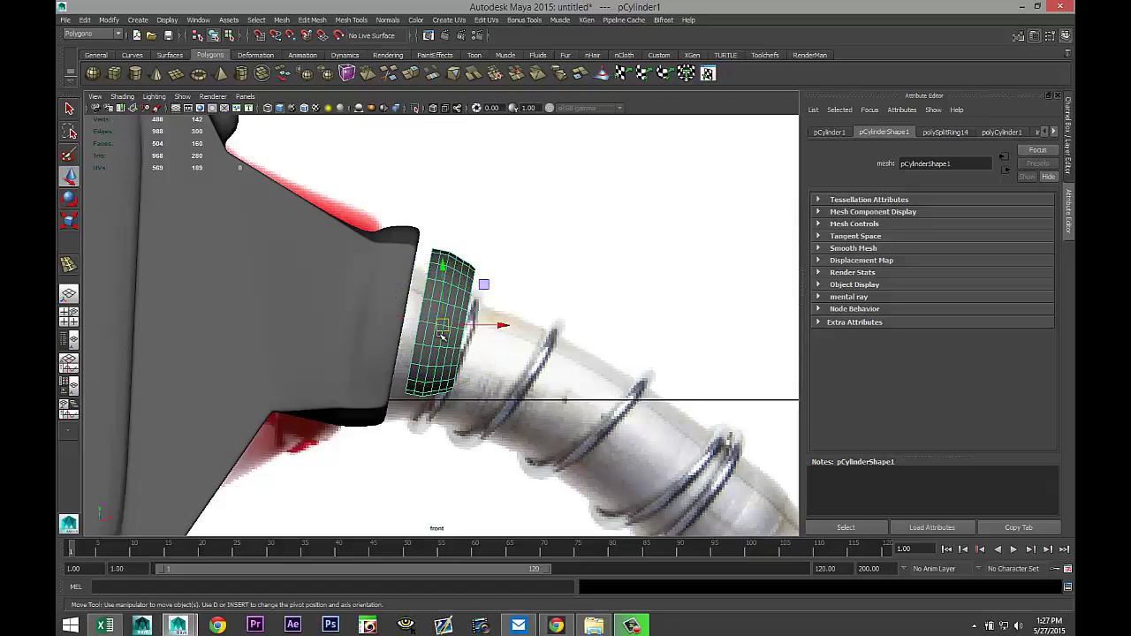
pyautogui.moveTo(443, 329); pyautogui.dragTo(426, 334)
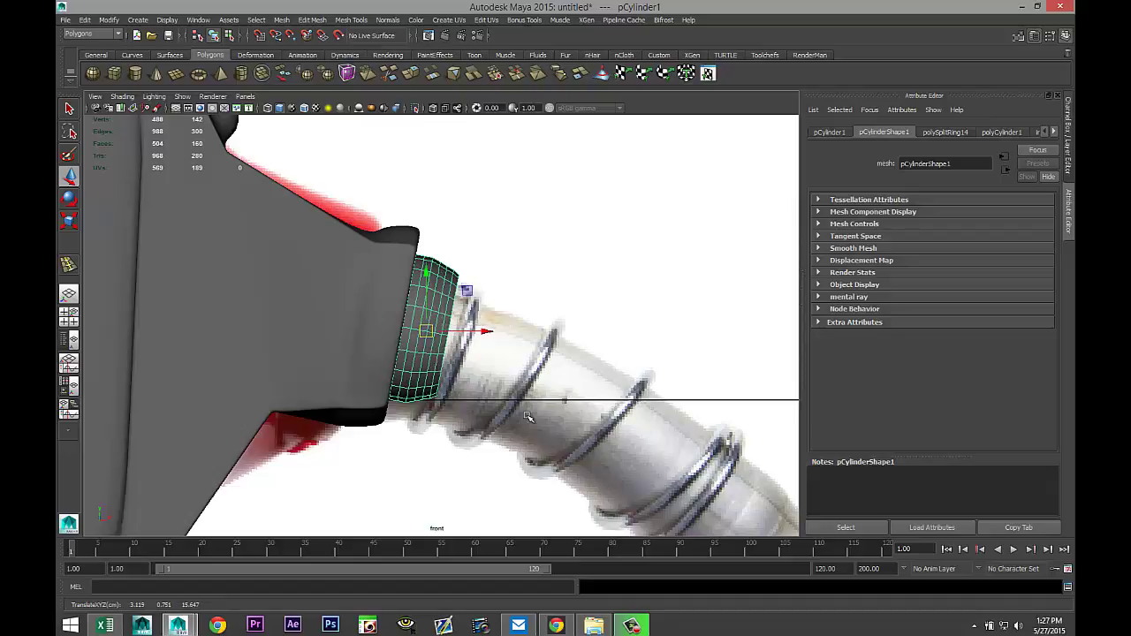
pyautogui.scroll(-5, 527, 417)
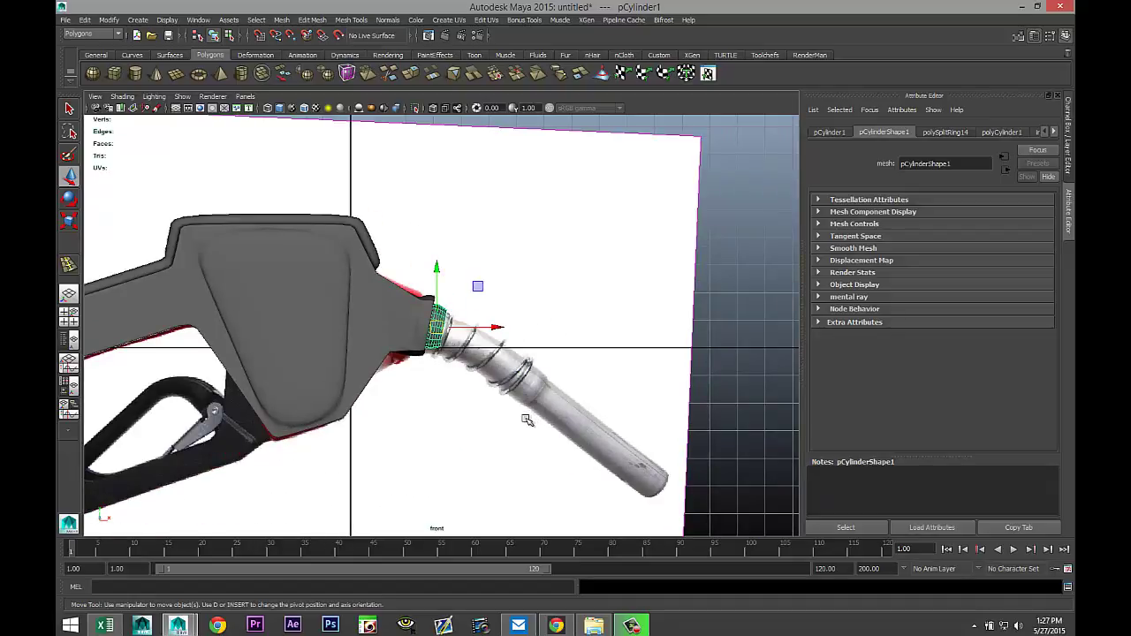
pyautogui.click(71, 320)
pyautogui.press('space')
pyautogui.scroll(-3, 565, 276)
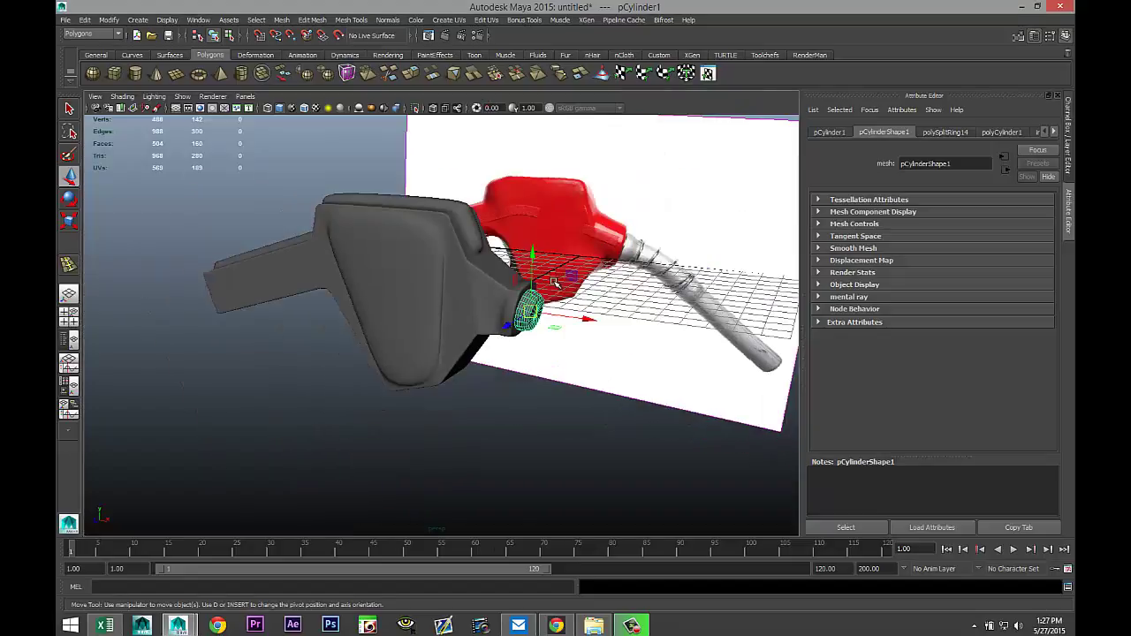
pyautogui.keyDown('alt'); pyautogui.moveTo(505, 348); pyautogui.dragTo(379, 346); pyautogui.keyUp('alt')
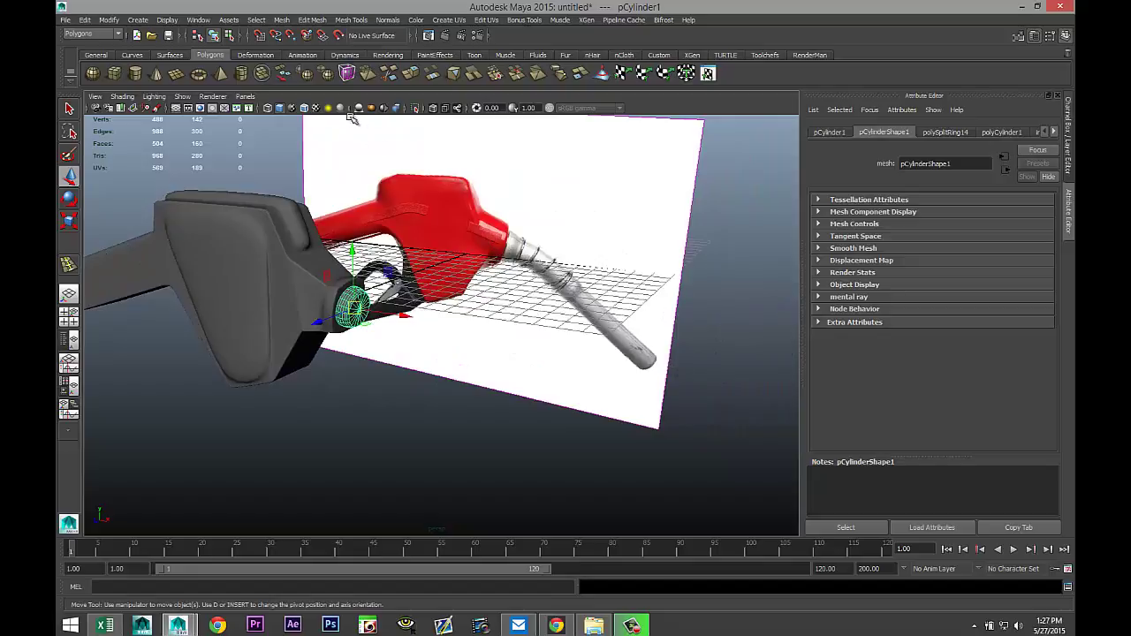
# Draw a new polygon pipe on the grid.
pyautogui.click(242, 73)
pyautogui.scroll(-3, 492, 305)
pyautogui.scroll(-2, 622, 409)
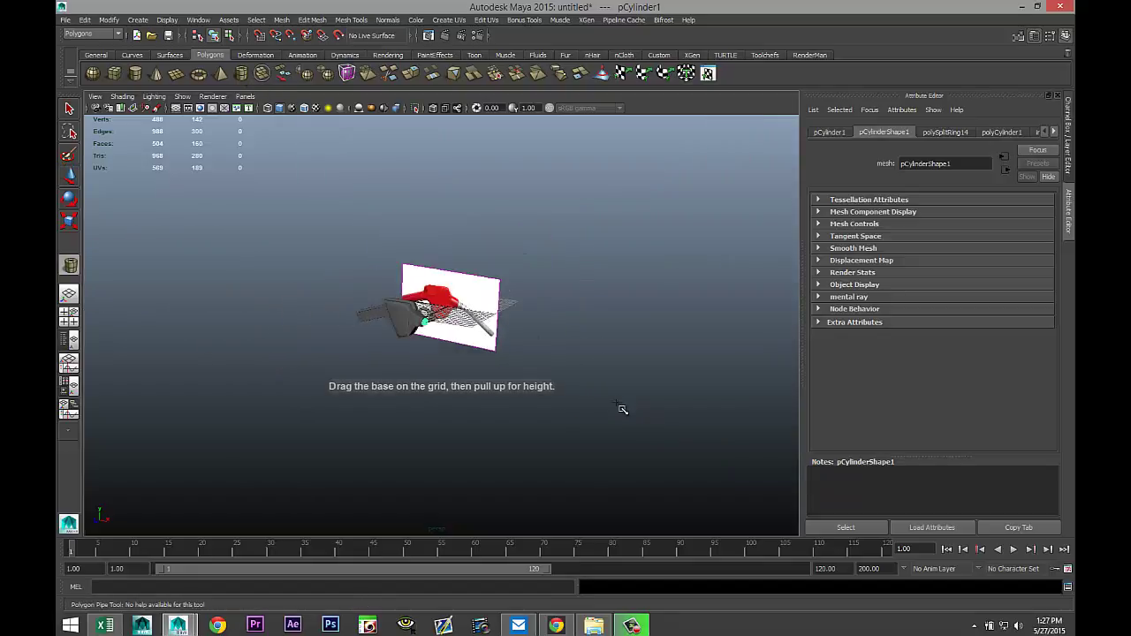
pyautogui.moveTo(546, 419); pyautogui.dragTo(654, 228)
pyautogui.press('w')
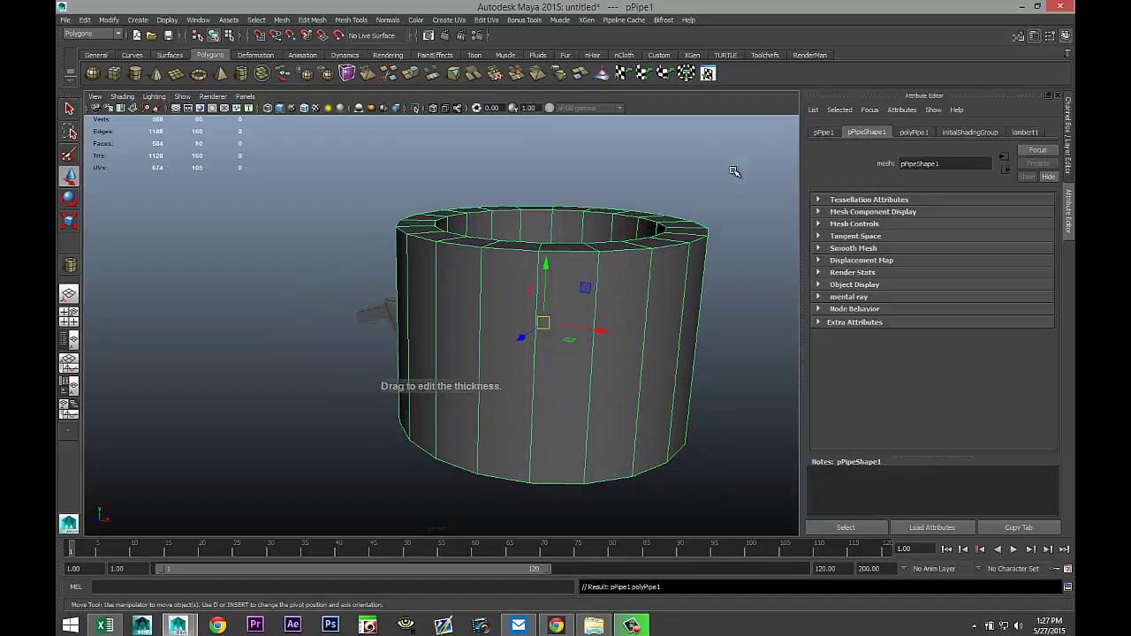
# Set the pipe's Thickness to 1 and Subdivisions Axis to 30 in polyPipe1.
pyautogui.click(916, 133)
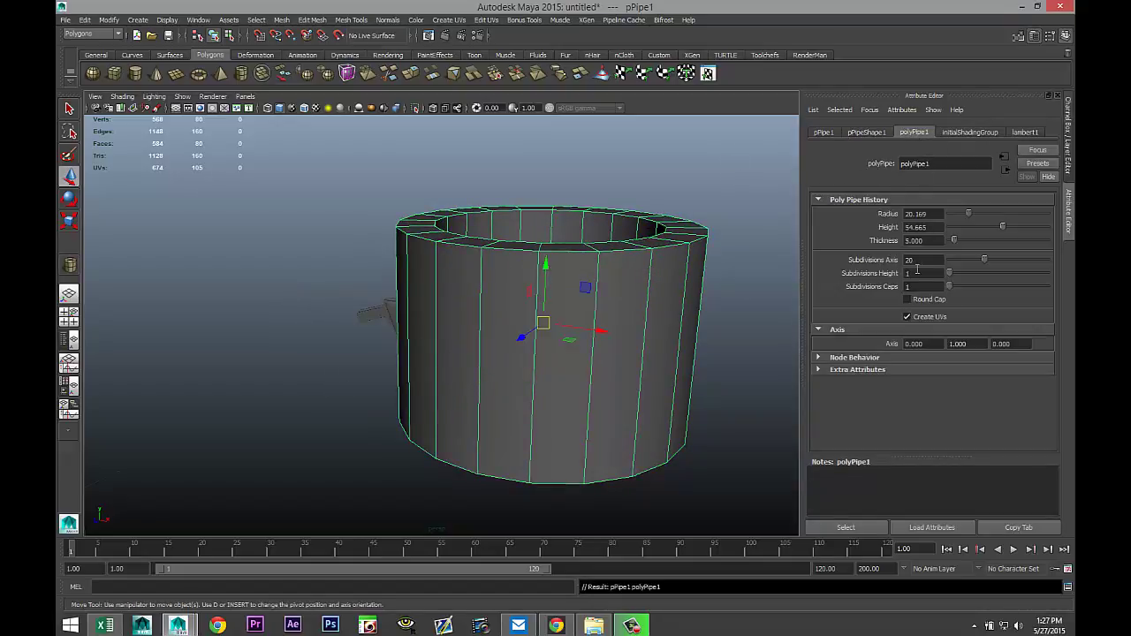
pyautogui.click(933, 259)
pyautogui.click(938, 240)
pyautogui.write('1')
pyautogui.press('Return')
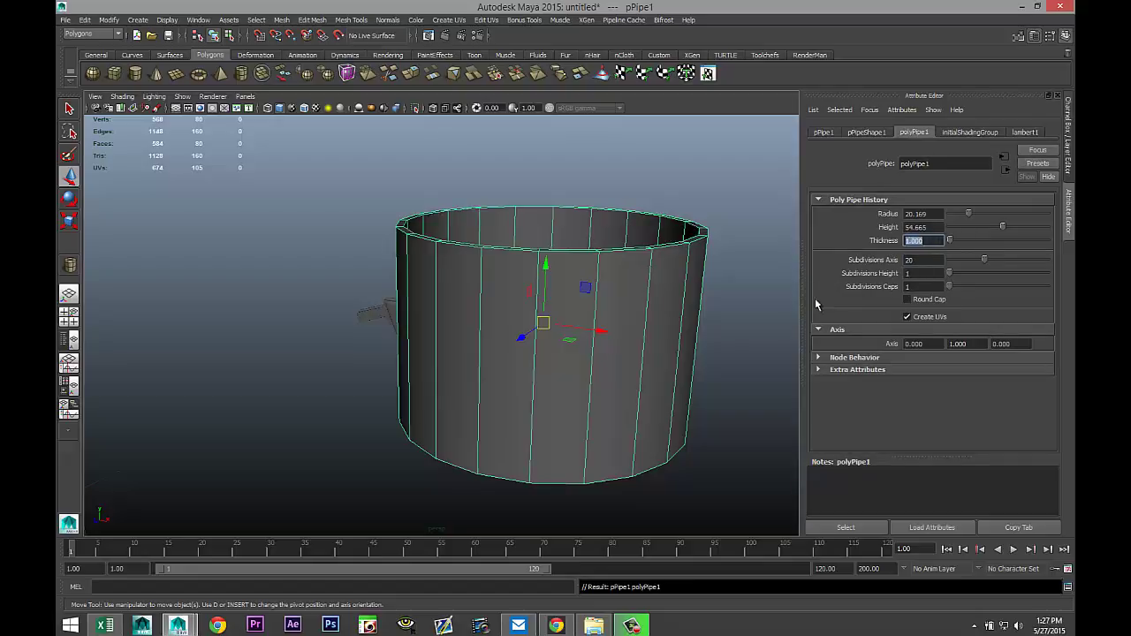
pyautogui.click(931, 260)
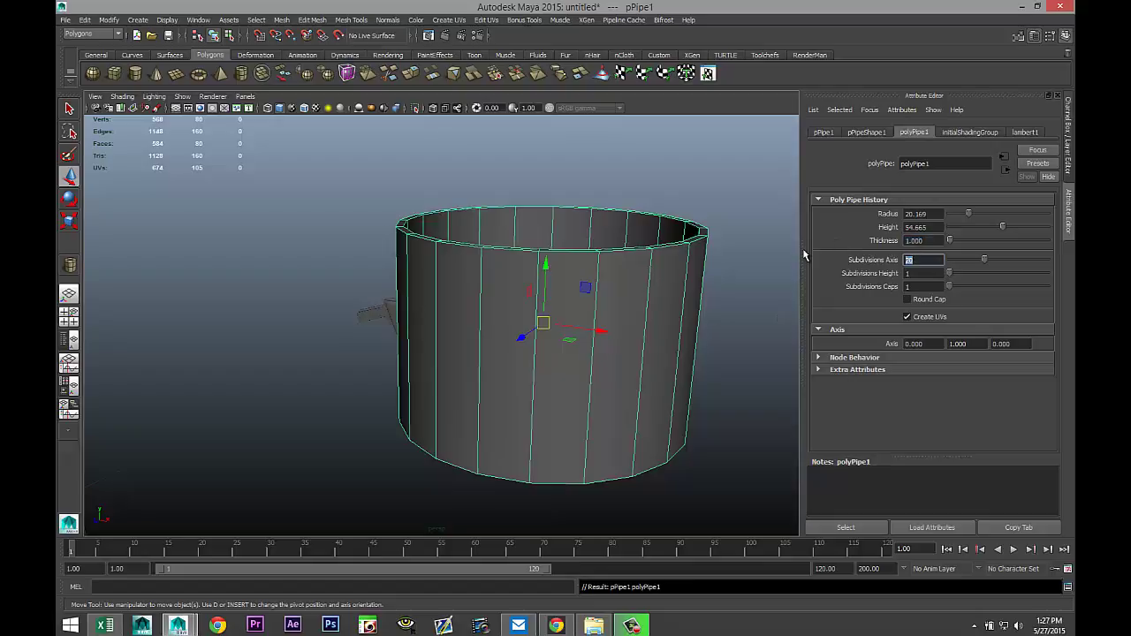
pyautogui.write('30')
pyautogui.press('Return')
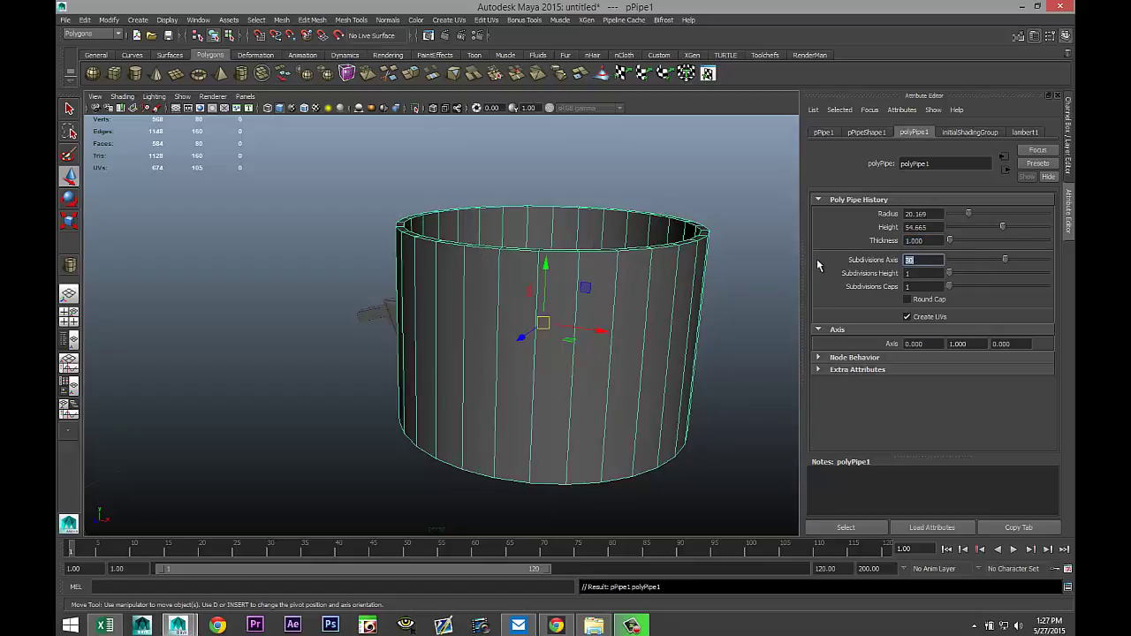
# Rotate the pipe onto its side.
pyautogui.keyDown('alt'); pyautogui.moveTo(403, 286); pyautogui.dragTo(336, 298); pyautogui.keyUp('alt')
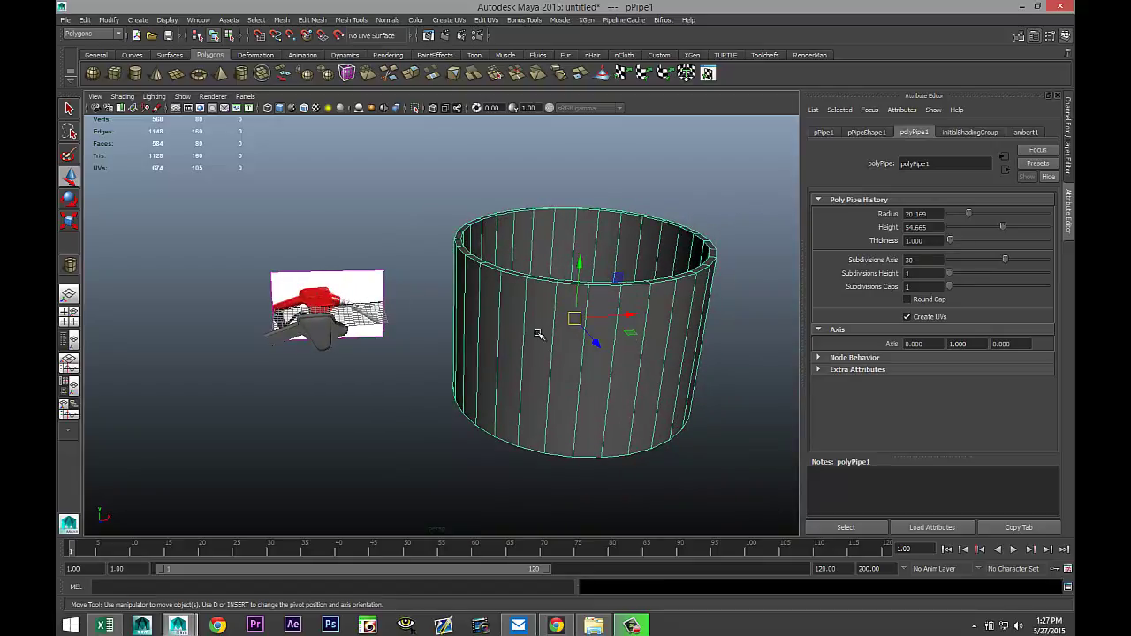
pyautogui.press('e')
pyautogui.moveTo(533, 295); pyautogui.dragTo(607, 268)
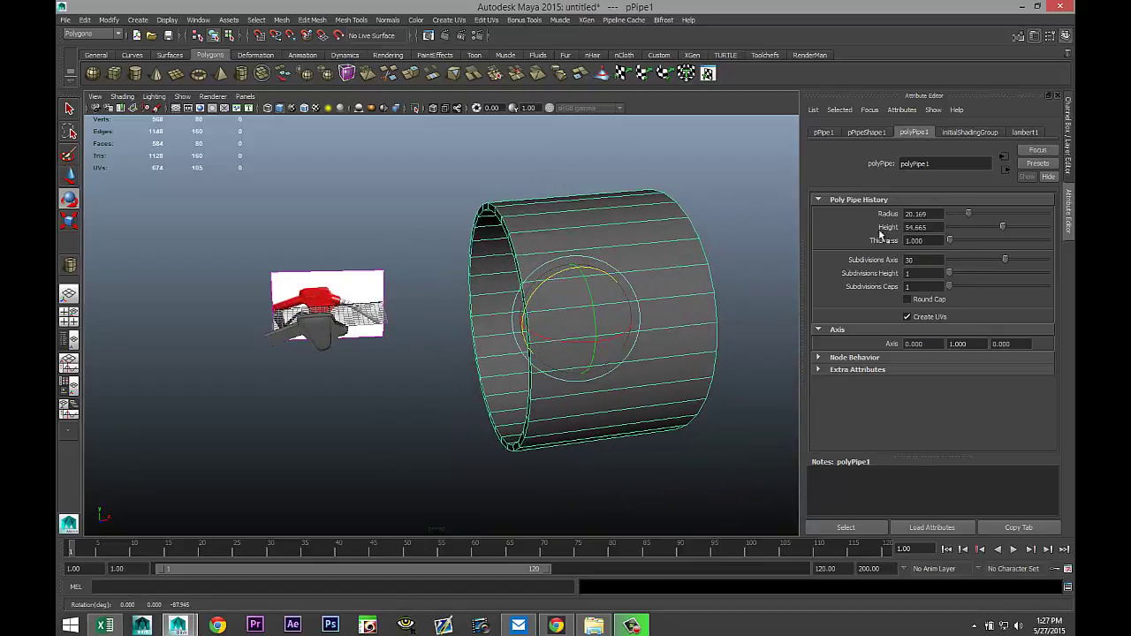
# Set pPipe1's Rotate Z to -90 in its transform attributes.
pyautogui.click(824, 134)
pyautogui.doubleClick(1021, 230)
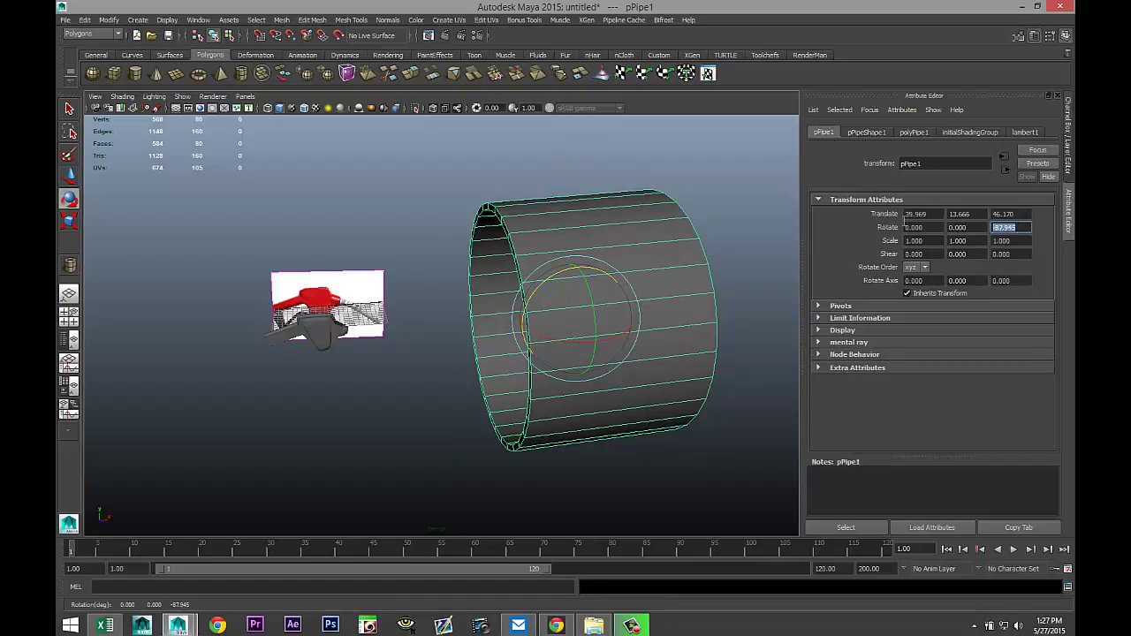
pyautogui.write('-90')
pyautogui.press('Return')
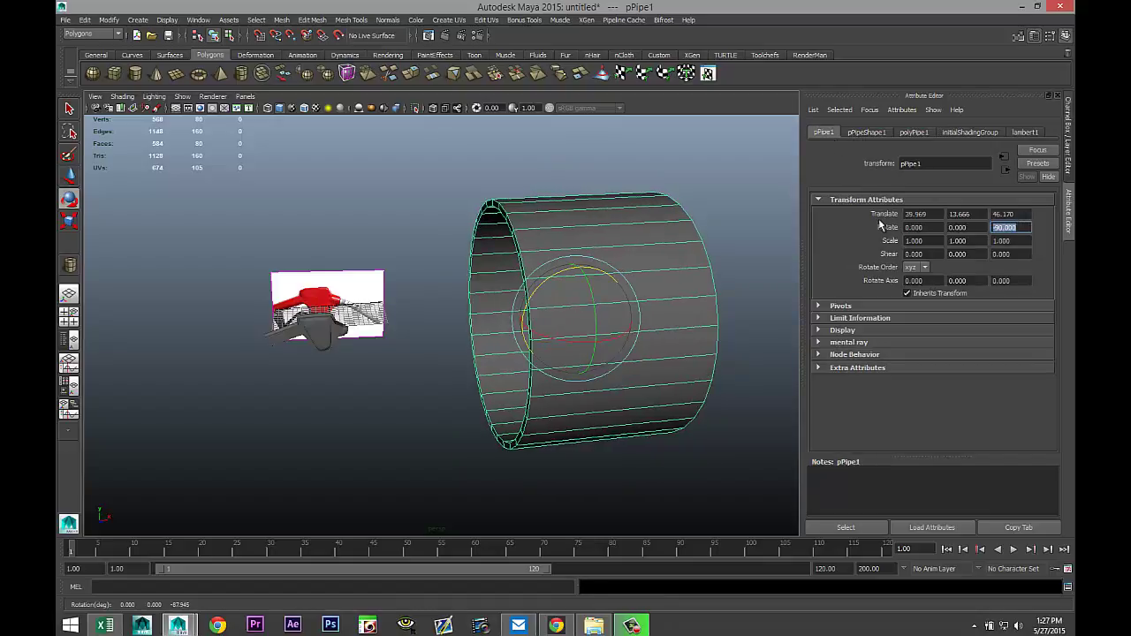
# In the side view, shrink the pipe and move it next to the nozzle mesh.
pyautogui.click(68, 323)
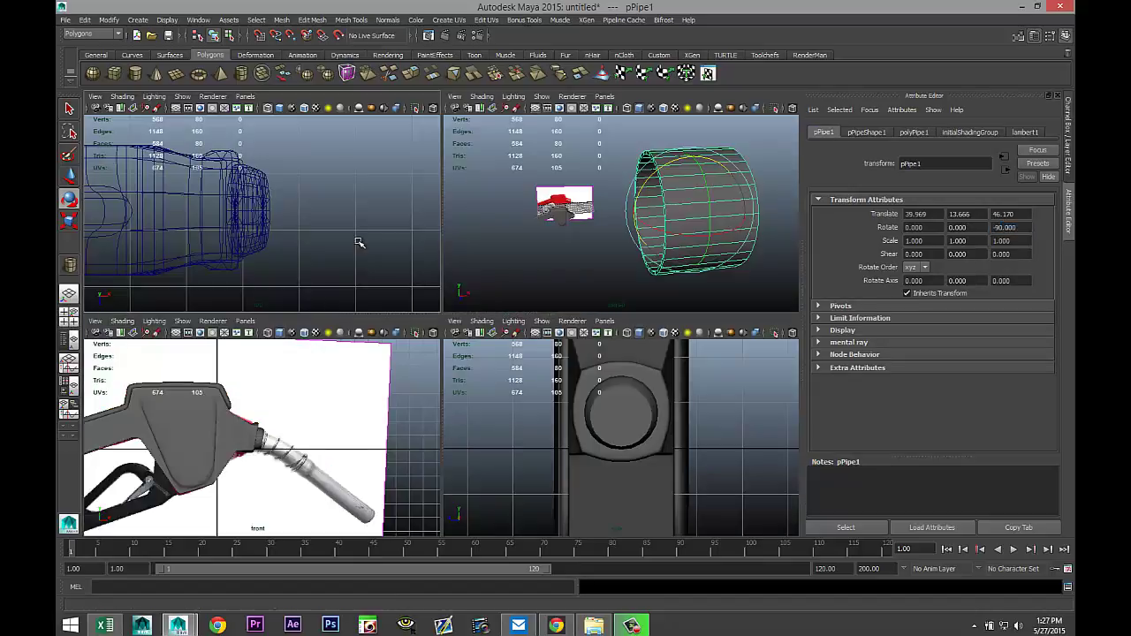
pyautogui.press('space')
pyautogui.scroll(-3, 416, 349)
pyautogui.scroll(-8, 418, 354)
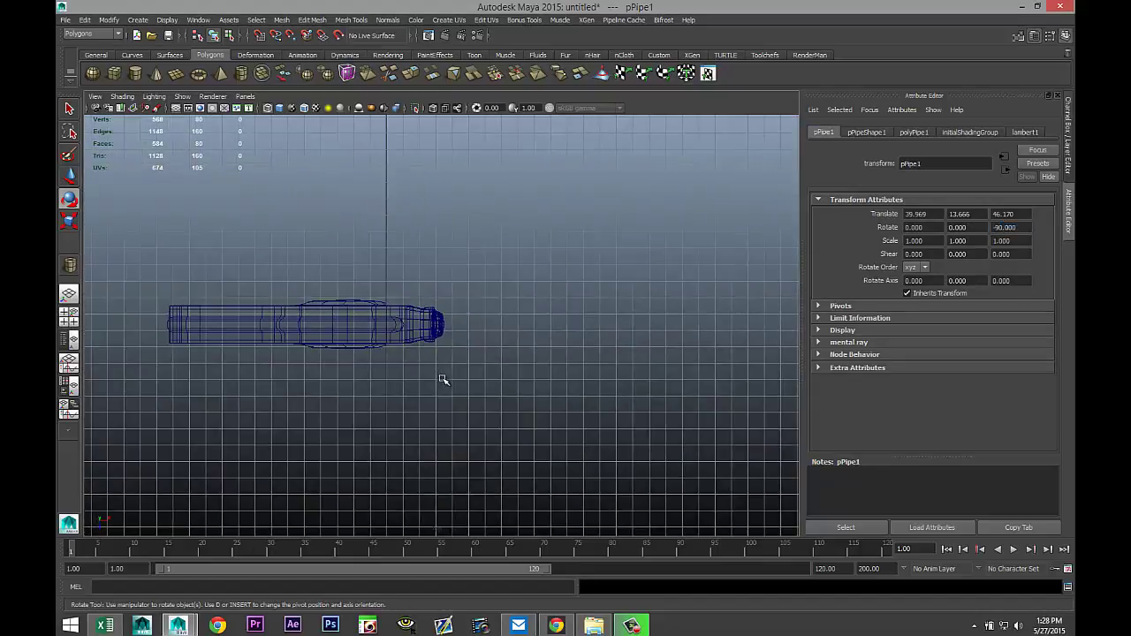
pyautogui.press('r')
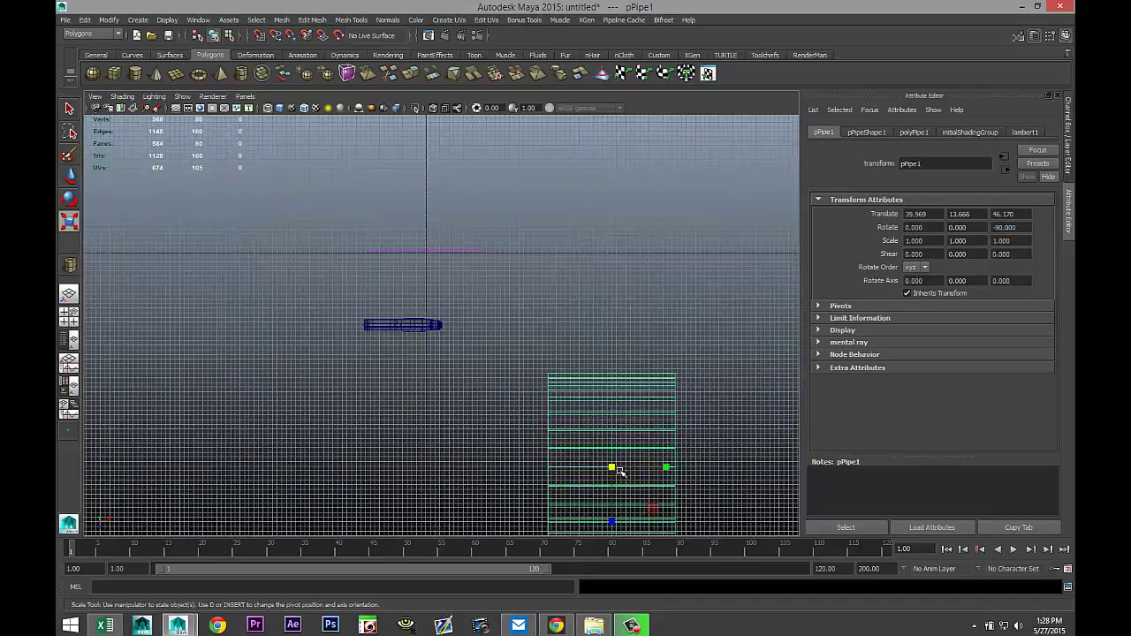
pyautogui.moveTo(613, 467); pyautogui.dragTo(482, 452)
pyautogui.press('w')
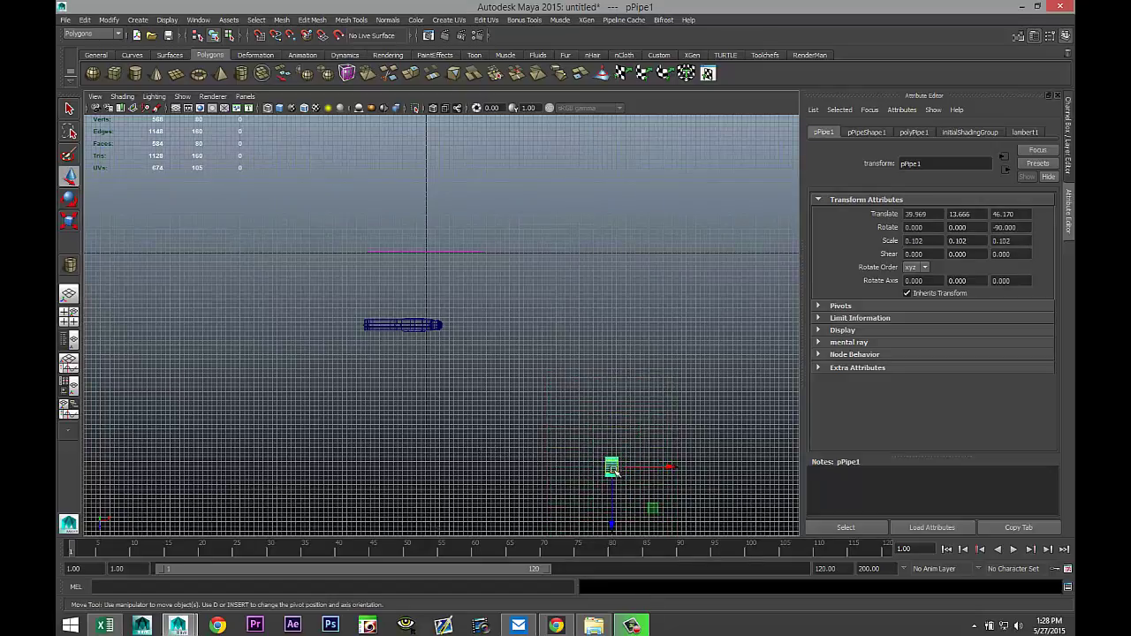
pyautogui.moveTo(614, 470); pyautogui.dragTo(449, 325)
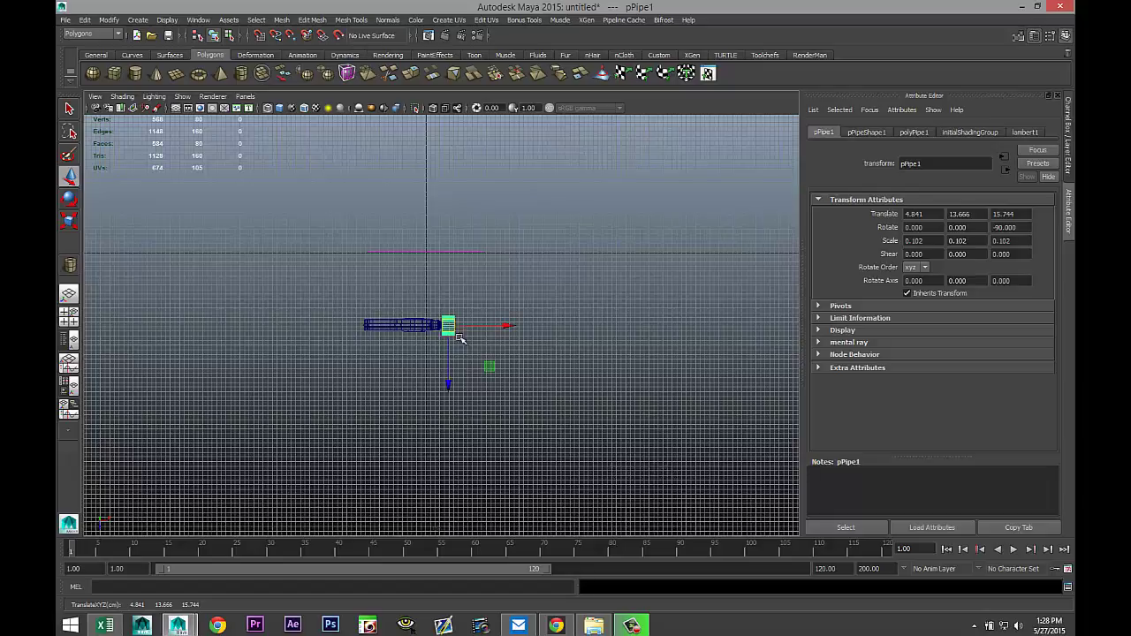
# Shrink the pipe further to 0.03 scale and slide it against the nozzle's end.
pyautogui.press('f')
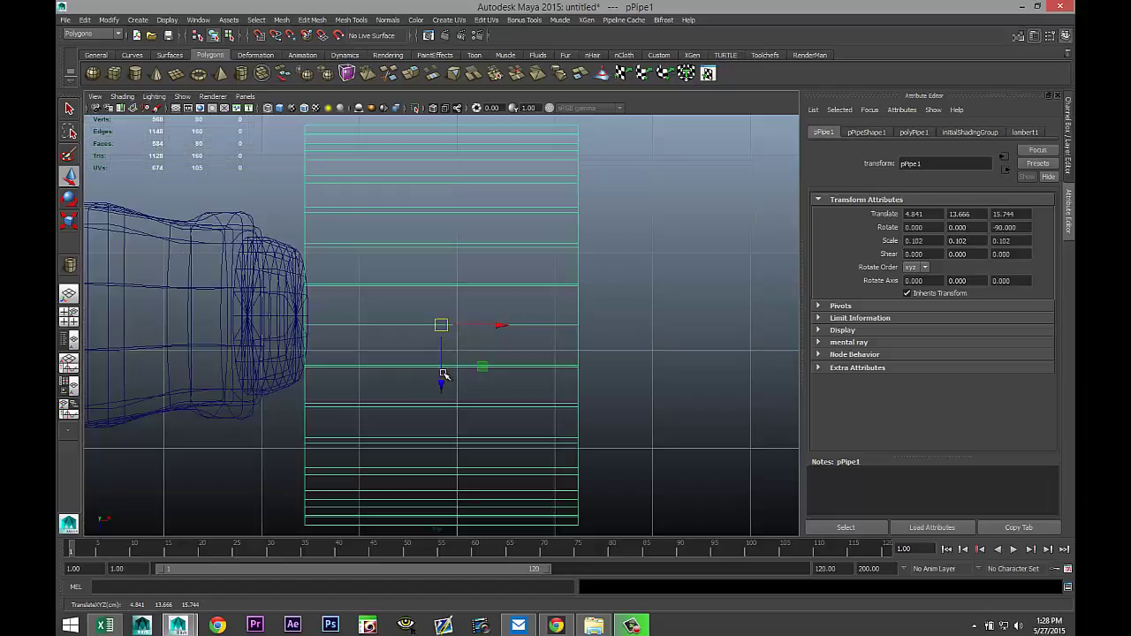
pyautogui.press('r')
pyautogui.moveTo(442, 326); pyautogui.dragTo(230, 342)
pyautogui.press('w')
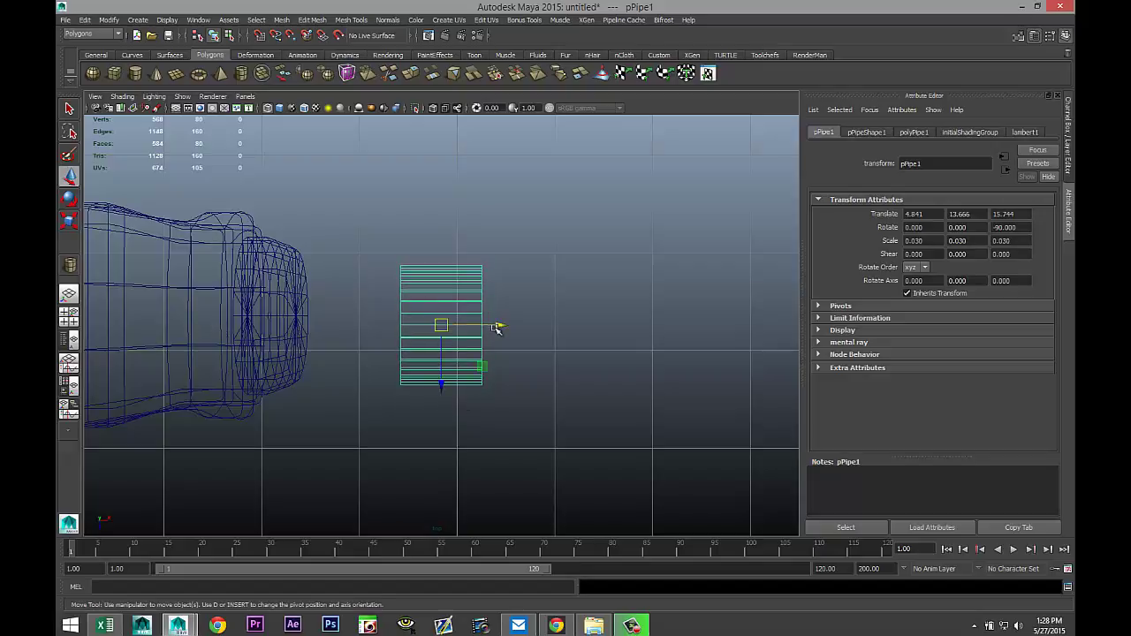
pyautogui.moveTo(498, 325); pyautogui.dragTo(395, 321)
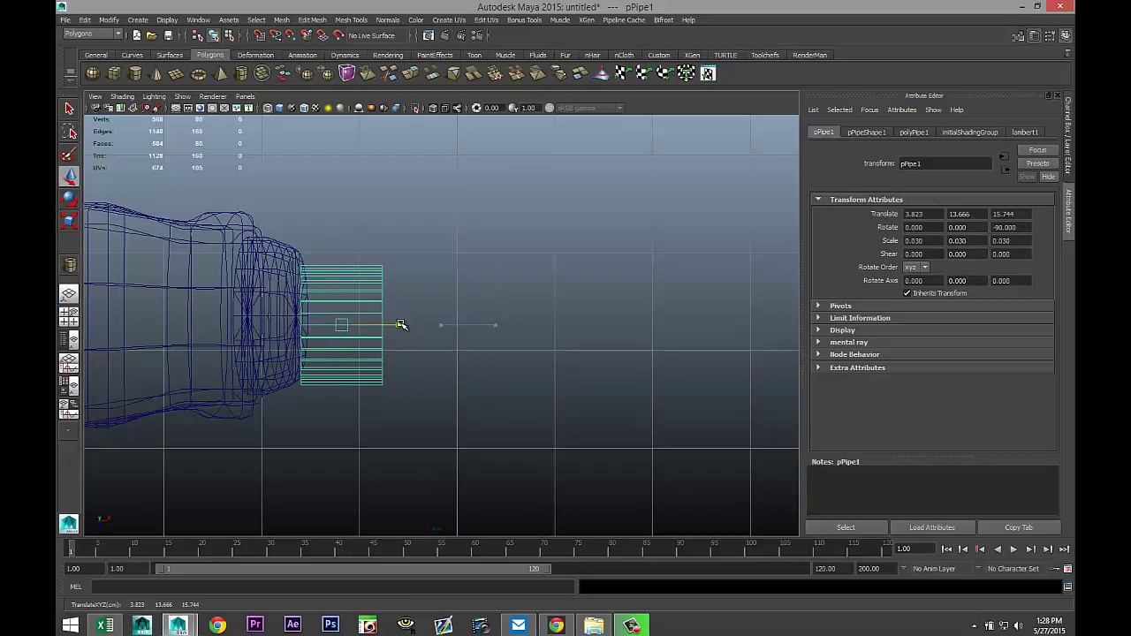
pyautogui.moveTo(342, 386); pyautogui.dragTo(342, 385)
# In the front view, lower the pipe onto the reference nozzle image.
pyautogui.click(71, 316)
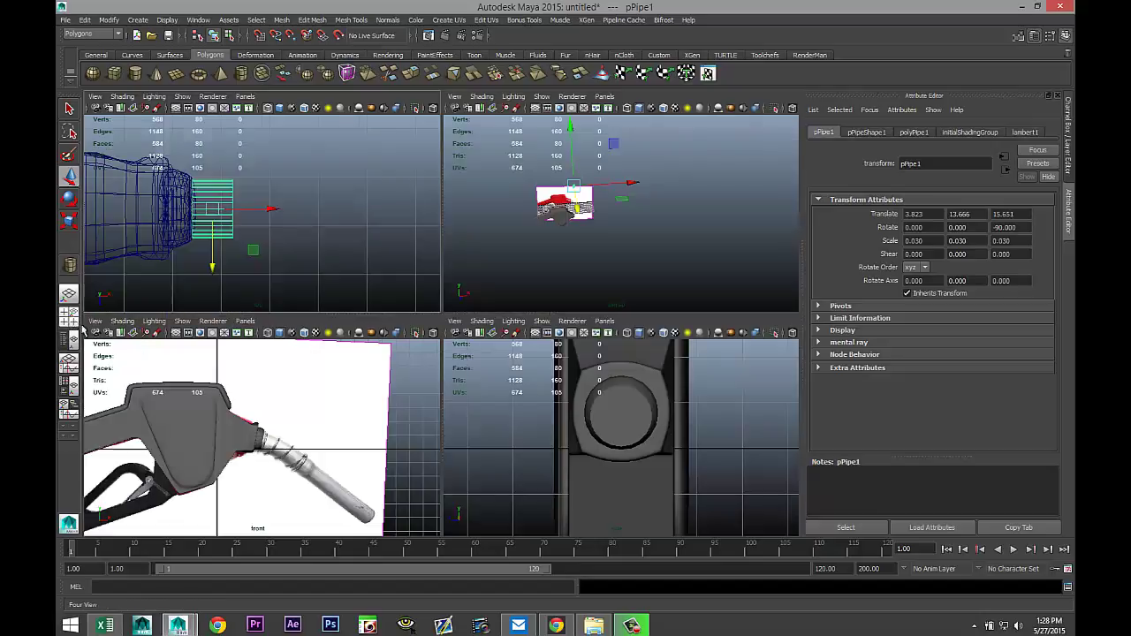
pyautogui.press('space')
pyautogui.press('f')
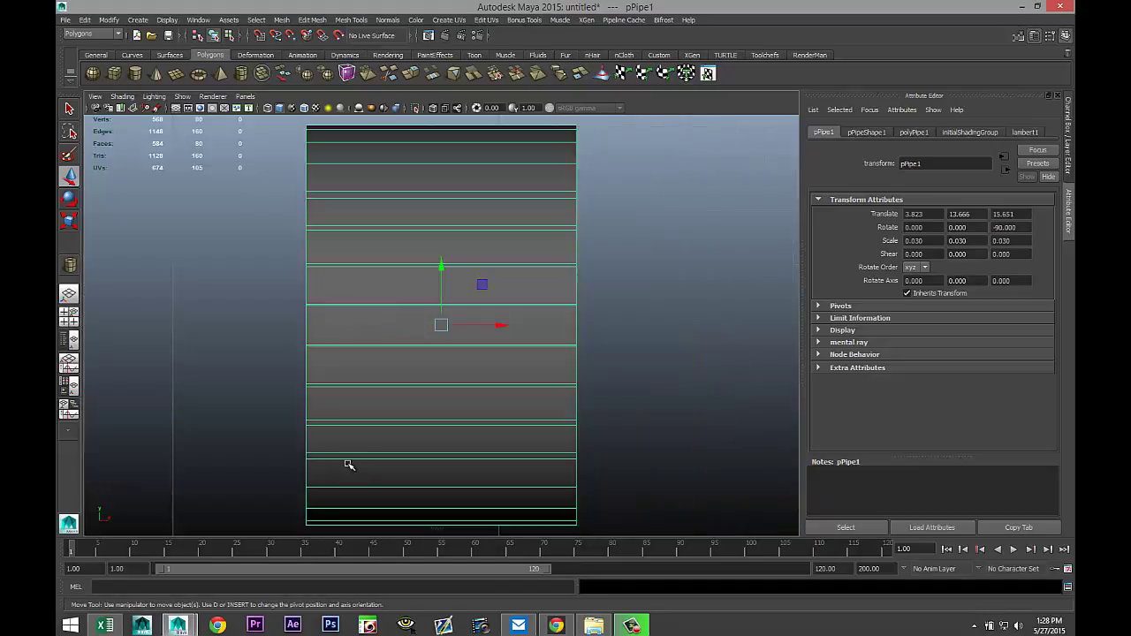
pyautogui.scroll(-10, 354, 465)
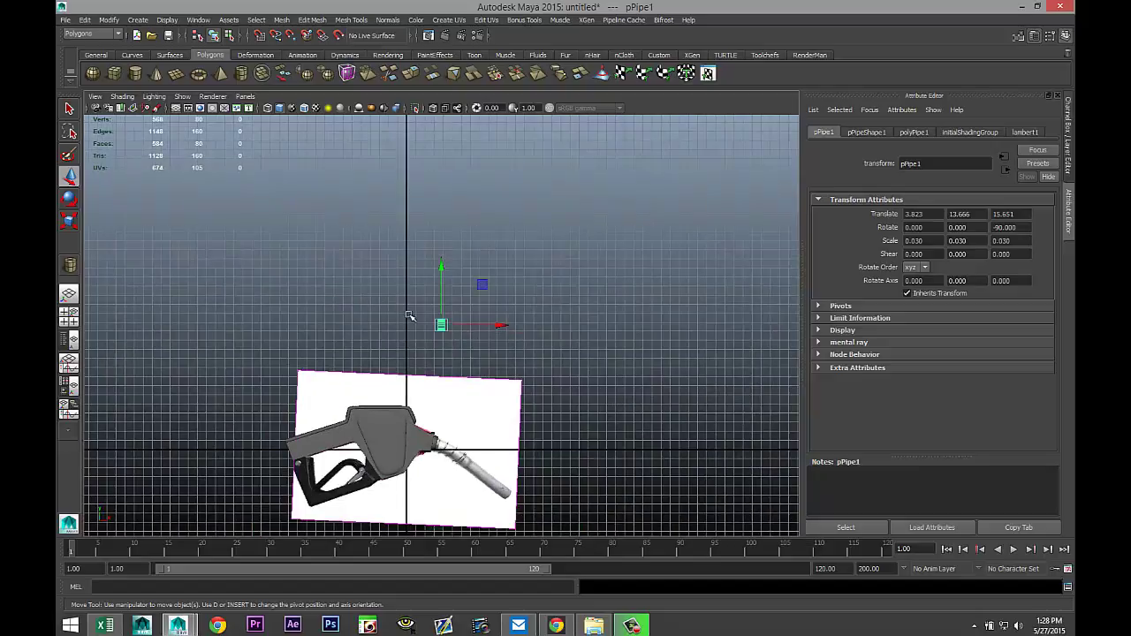
pyautogui.moveTo(441, 265); pyautogui.dragTo(465, 386)
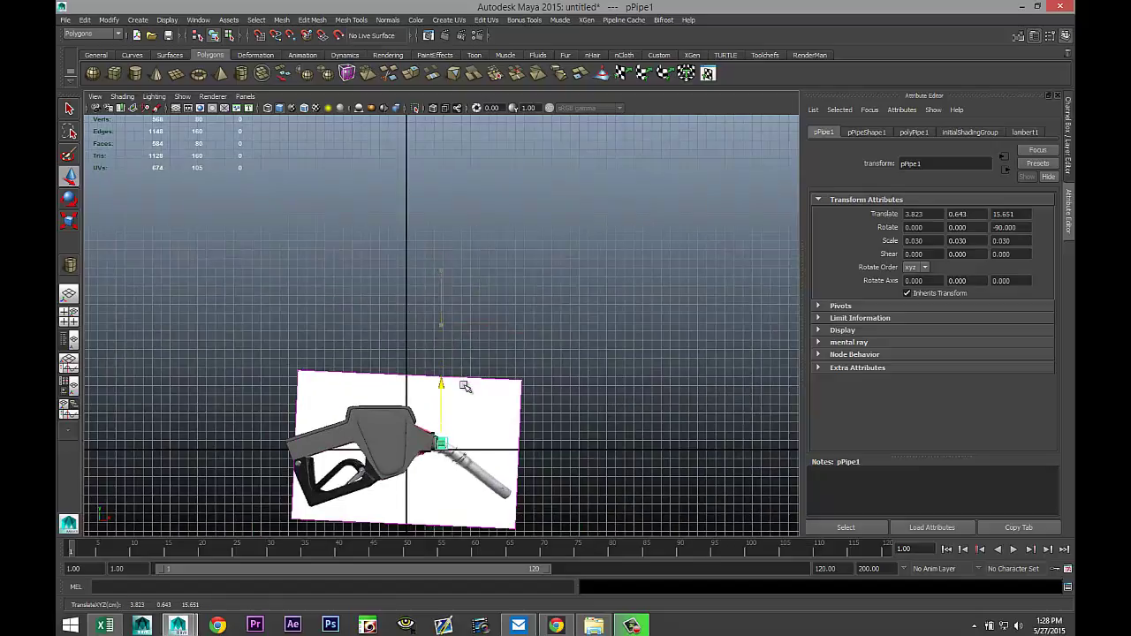
pyautogui.press('f')
pyautogui.scroll(-5, 458, 396)
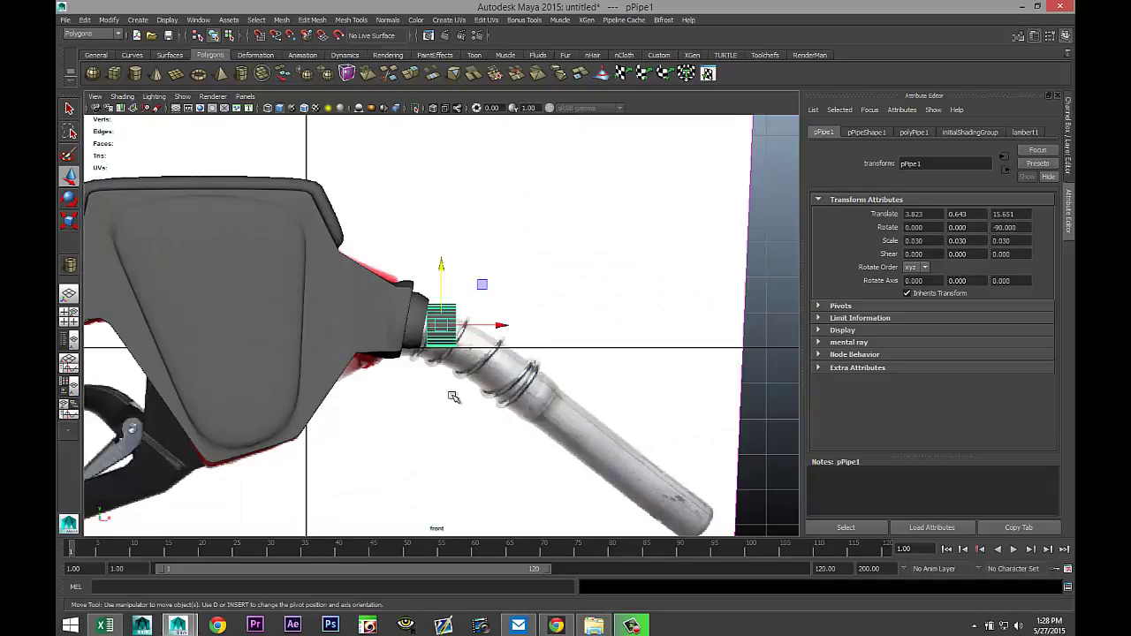
pyautogui.scroll(4, 454, 397)
# Tilt the pipe to about -100° on Z, nudge it onto the hose collar, and check in perspective.
pyautogui.press('e')
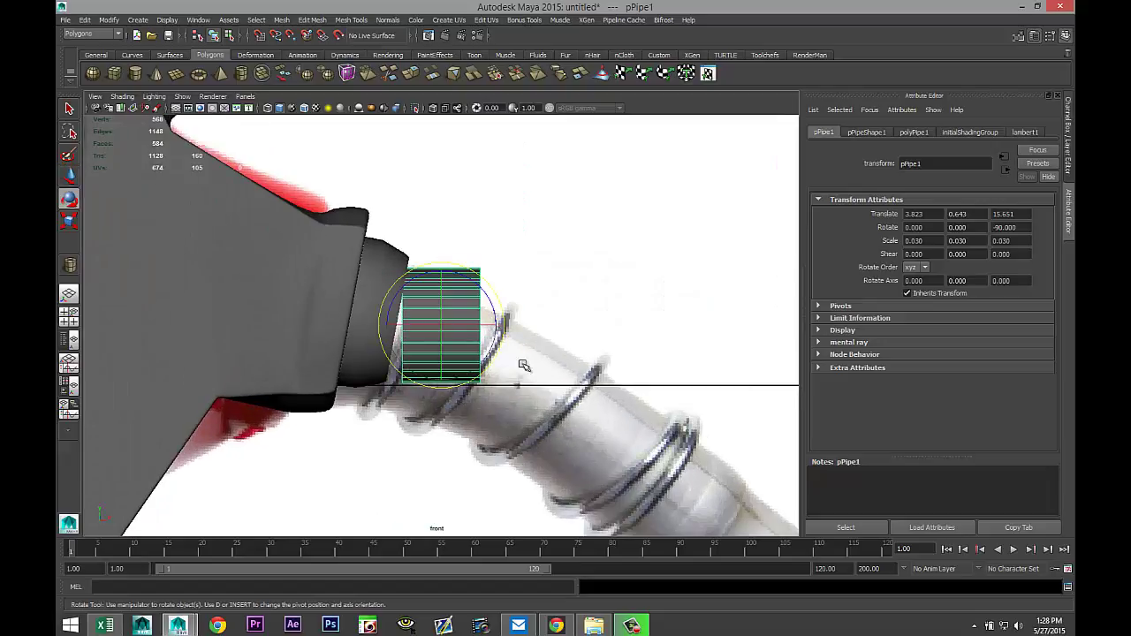
pyautogui.moveTo(506, 323); pyautogui.dragTo(498, 334)
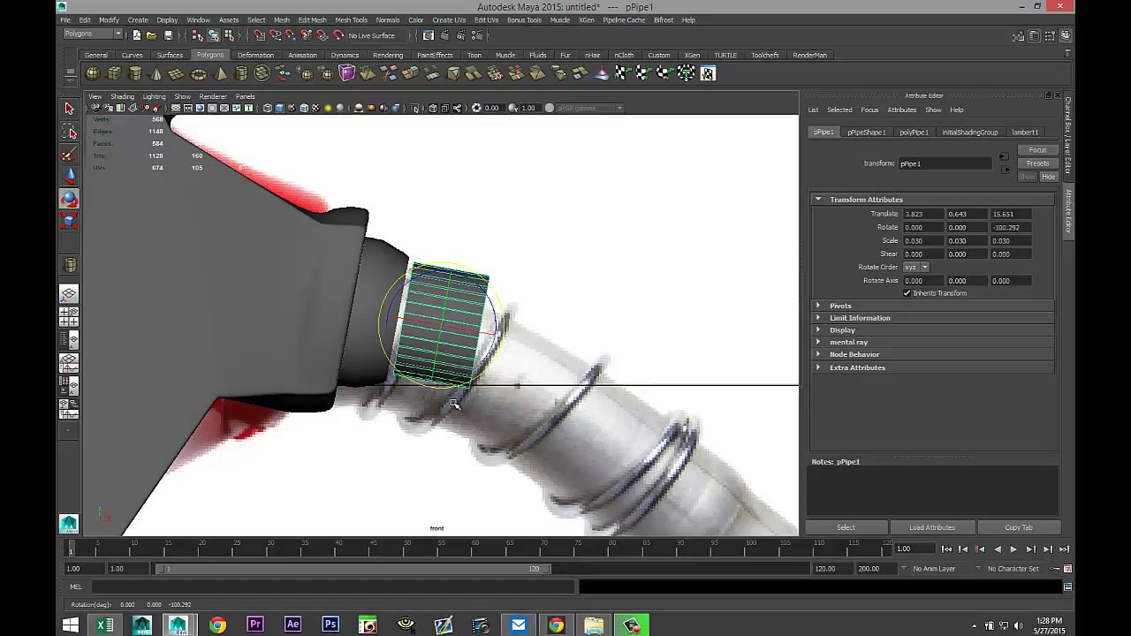
pyautogui.press('w')
pyautogui.moveTo(438, 327); pyautogui.dragTo(435, 330)
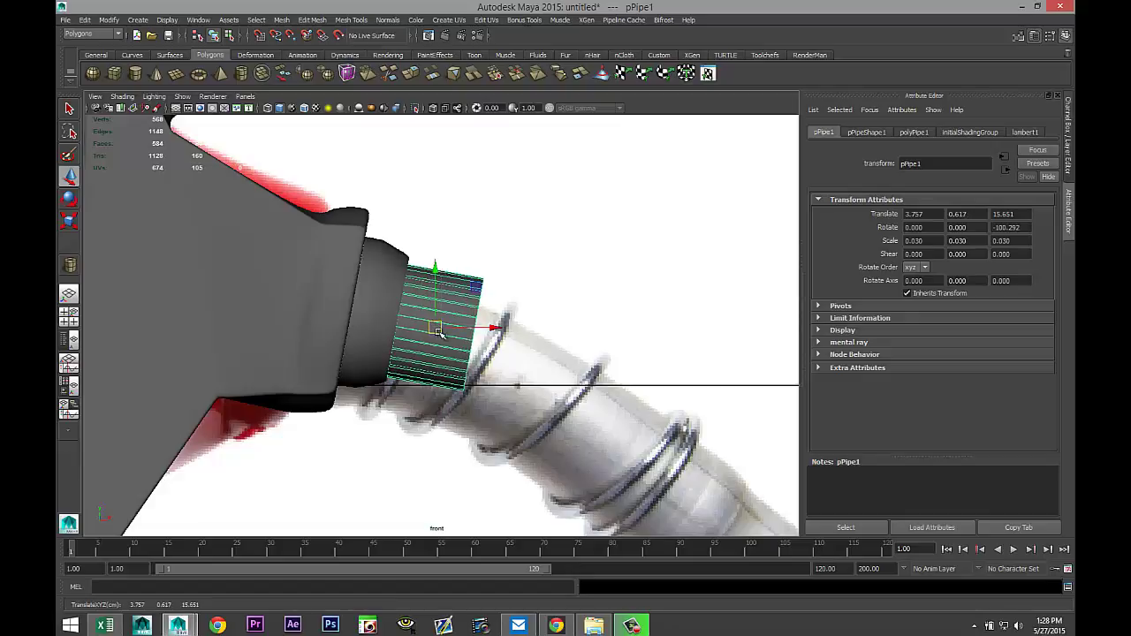
pyautogui.scroll(-6, 485, 416)
pyautogui.scroll(6, 492, 432)
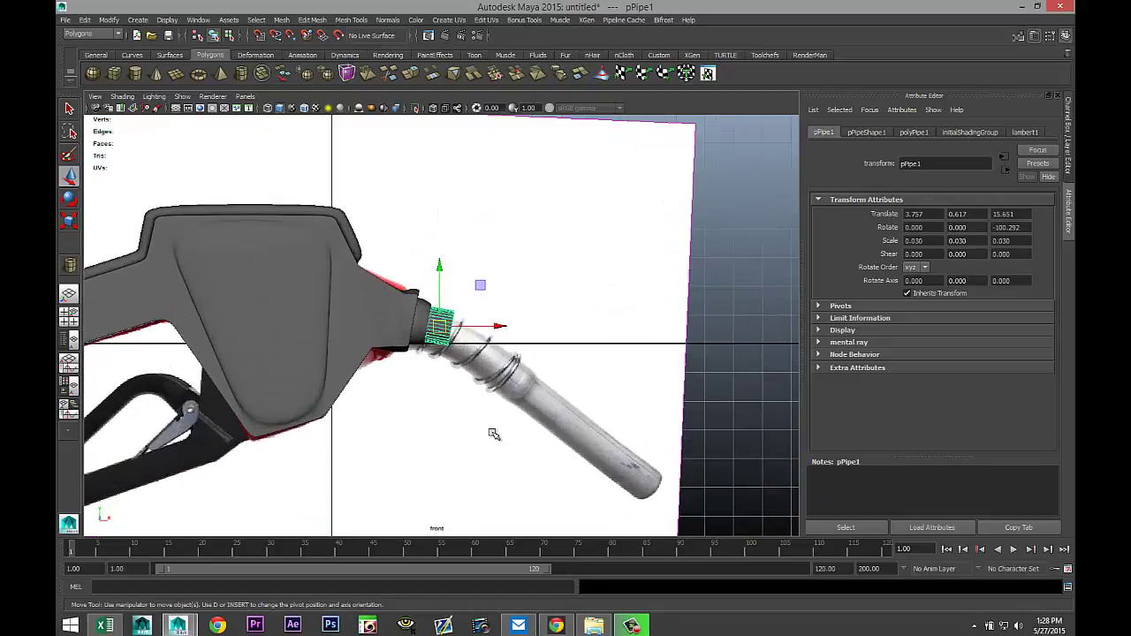
pyautogui.scroll(2, 493, 434)
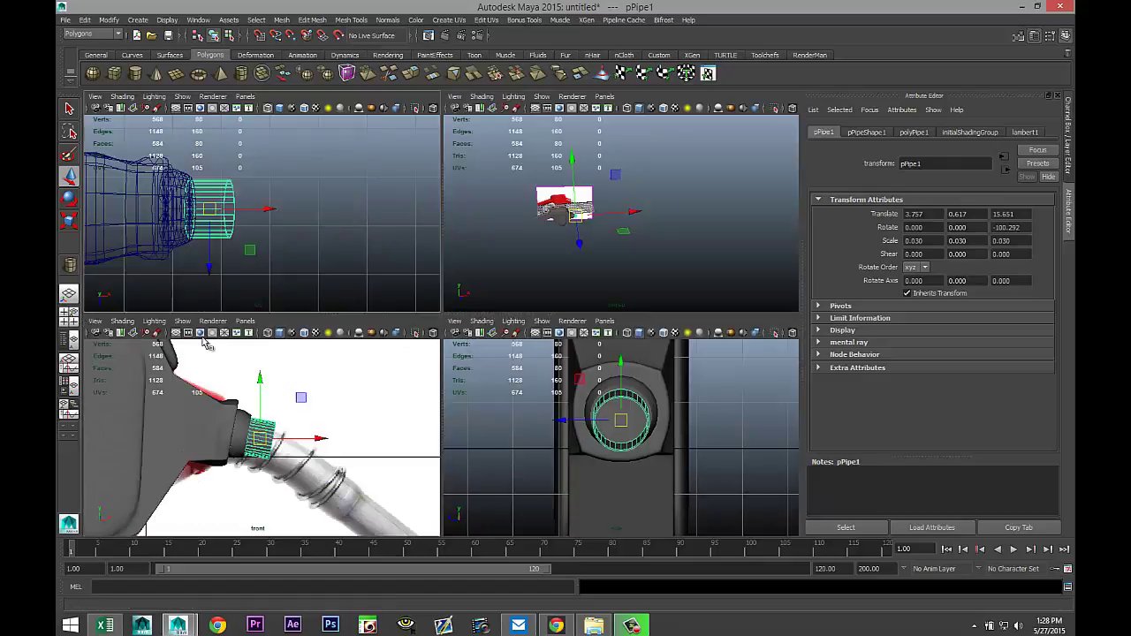
pyautogui.click(68, 316)
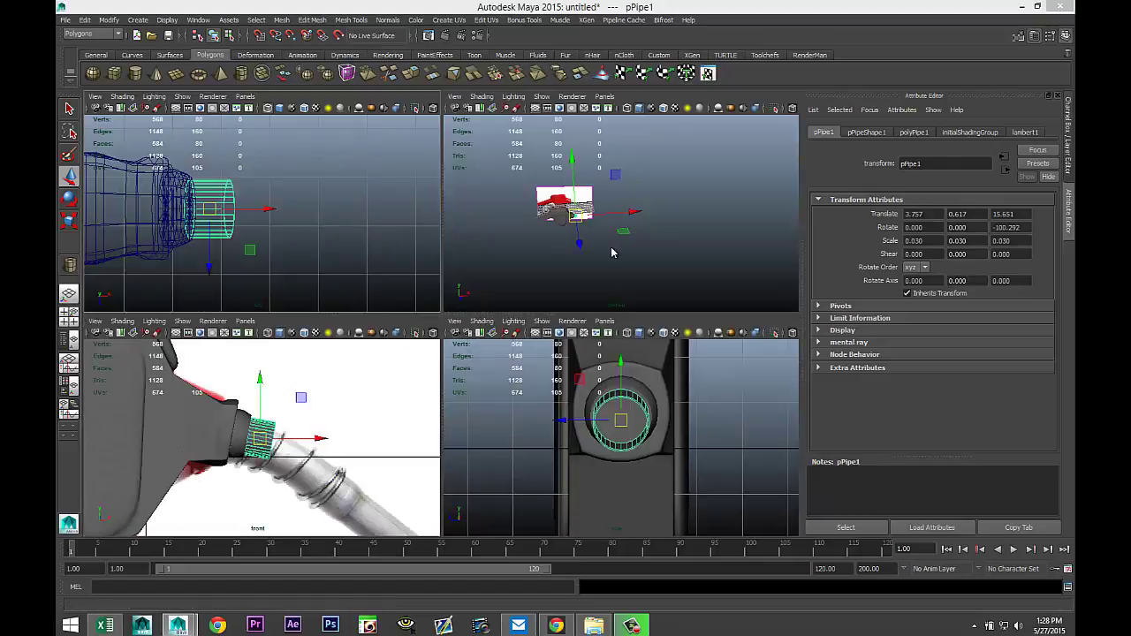
pyautogui.press('space')
pyautogui.scroll(6, 566, 328)
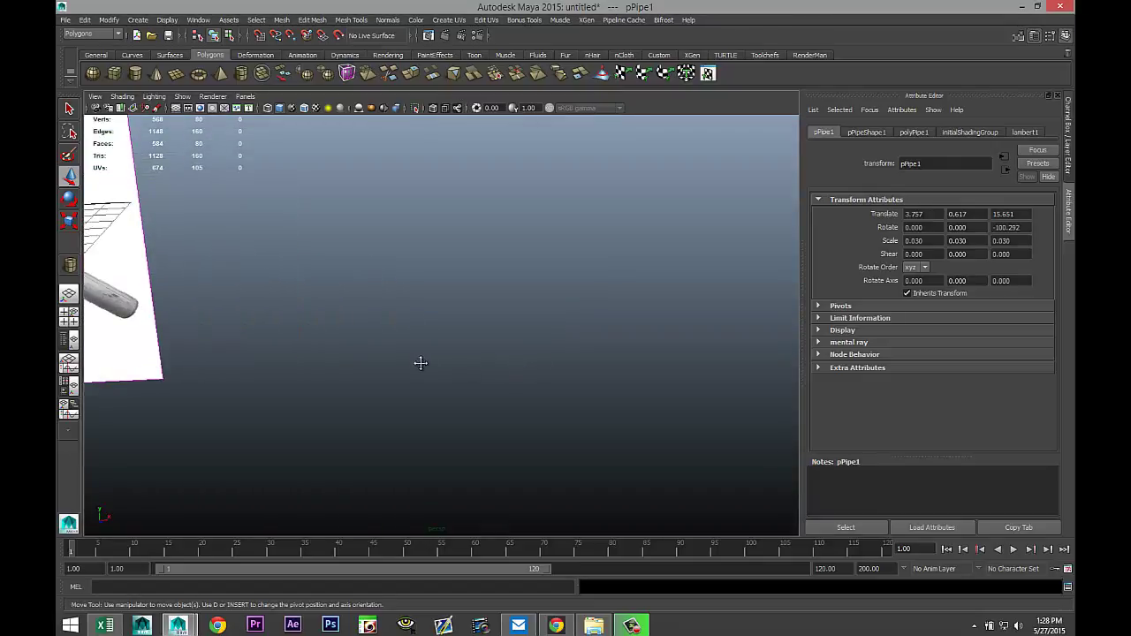
pyautogui.press('f')
pyautogui.keyDown('alt'); pyautogui.moveTo(484, 385); pyautogui.dragTo(522, 383); pyautogui.keyUp('alt')
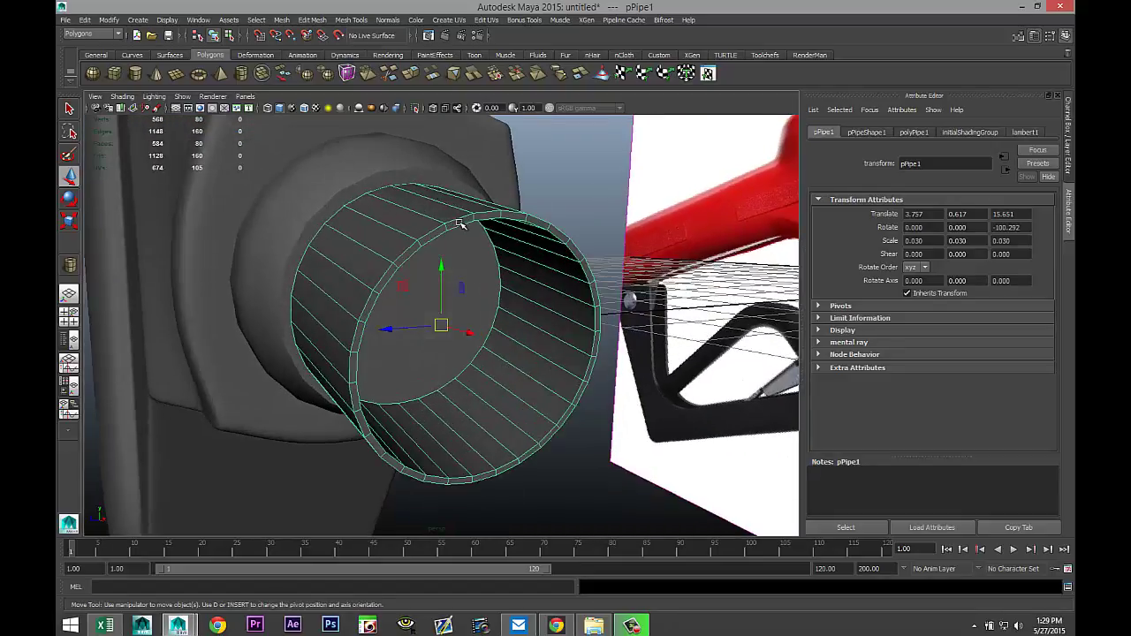
# Select pPipe1's rim face loop, extrude it and push the new faces outward along X.
pyautogui.moveTo(460, 225); pyautogui.dragTo(460, 228, button='right')
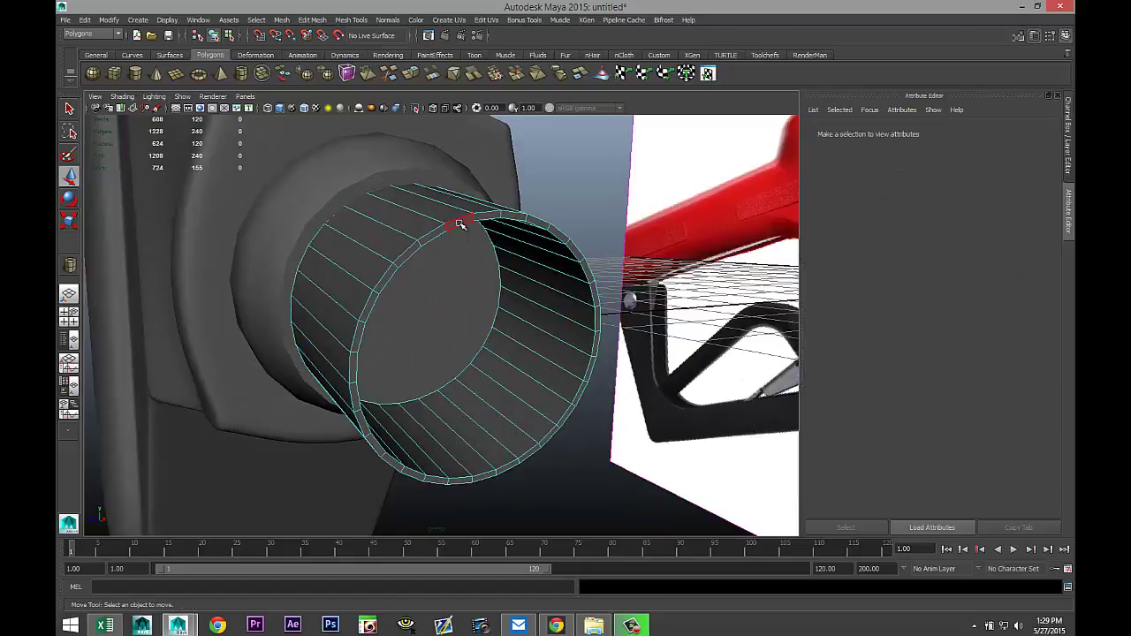
pyautogui.click(459, 226)
pyautogui.doubleClick(426, 241)
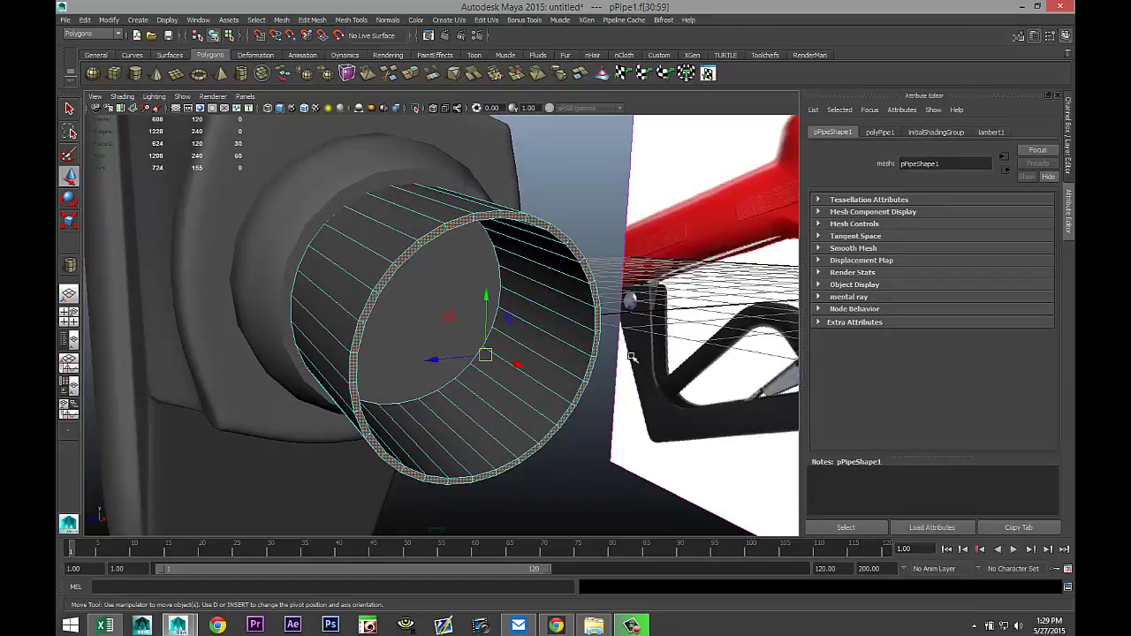
pyautogui.click(314, 20)
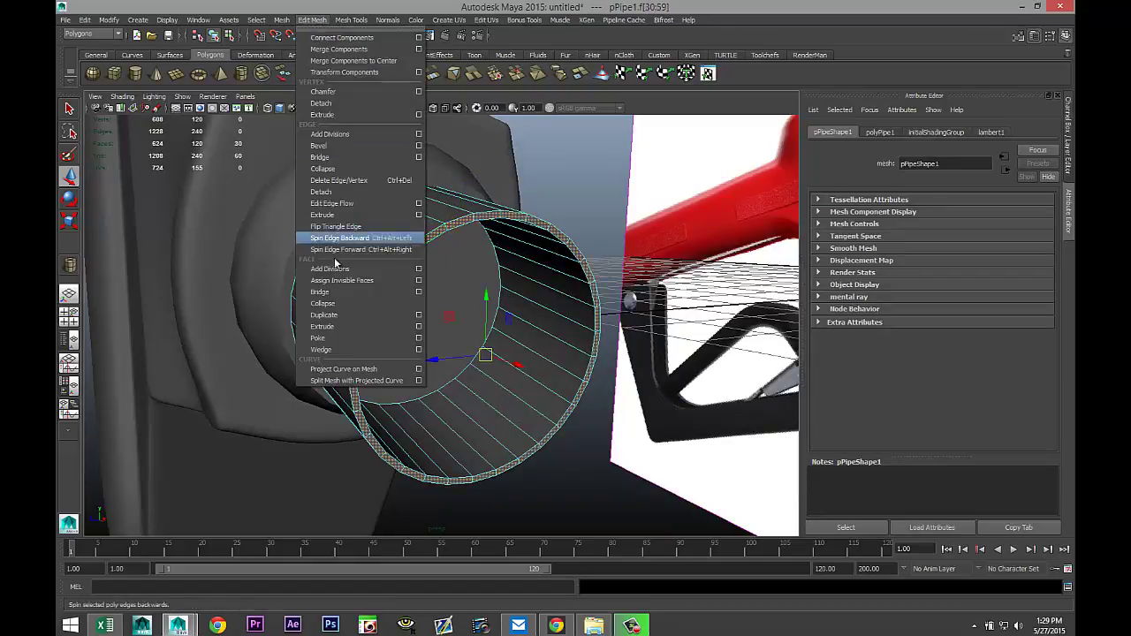
pyautogui.click(354, 324)
pyautogui.keyDown('alt'); pyautogui.moveTo(354, 324); pyautogui.dragTo(458, 388); pyautogui.keyUp('alt')
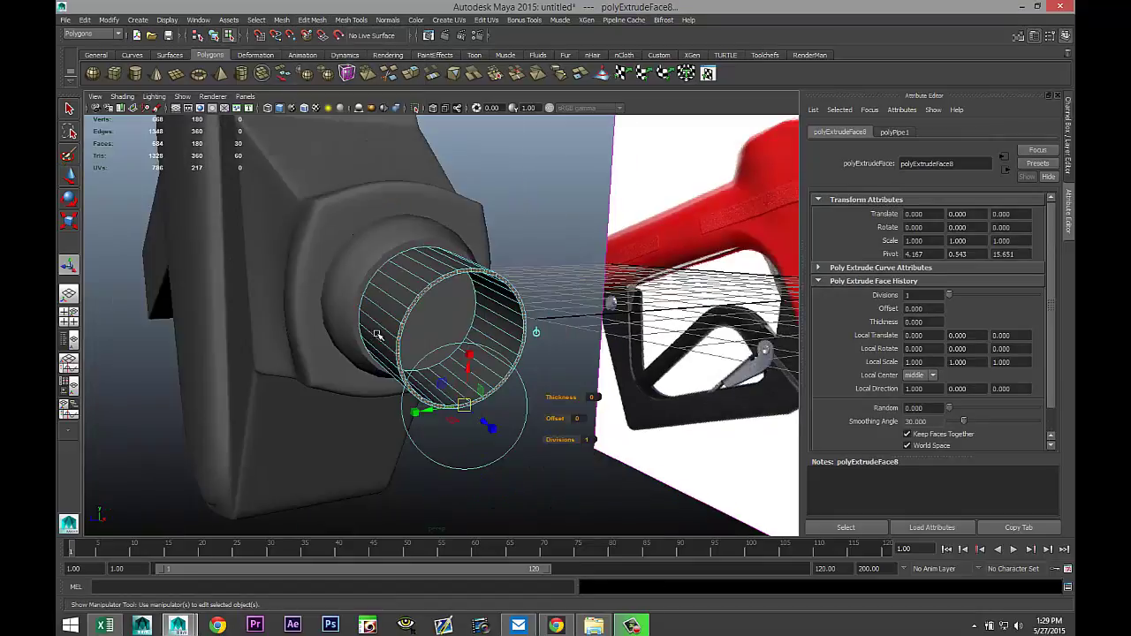
pyautogui.press('w')
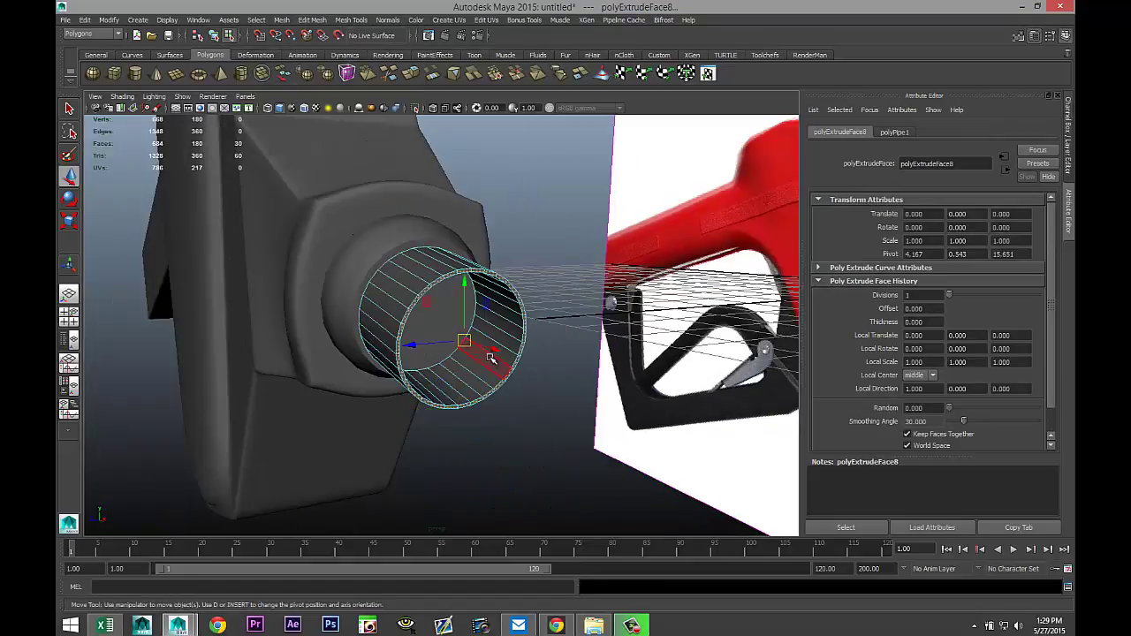
pyautogui.keyDown('alt'); pyautogui.moveTo(528, 438); pyautogui.dragTo(573, 374); pyautogui.keyUp('alt')
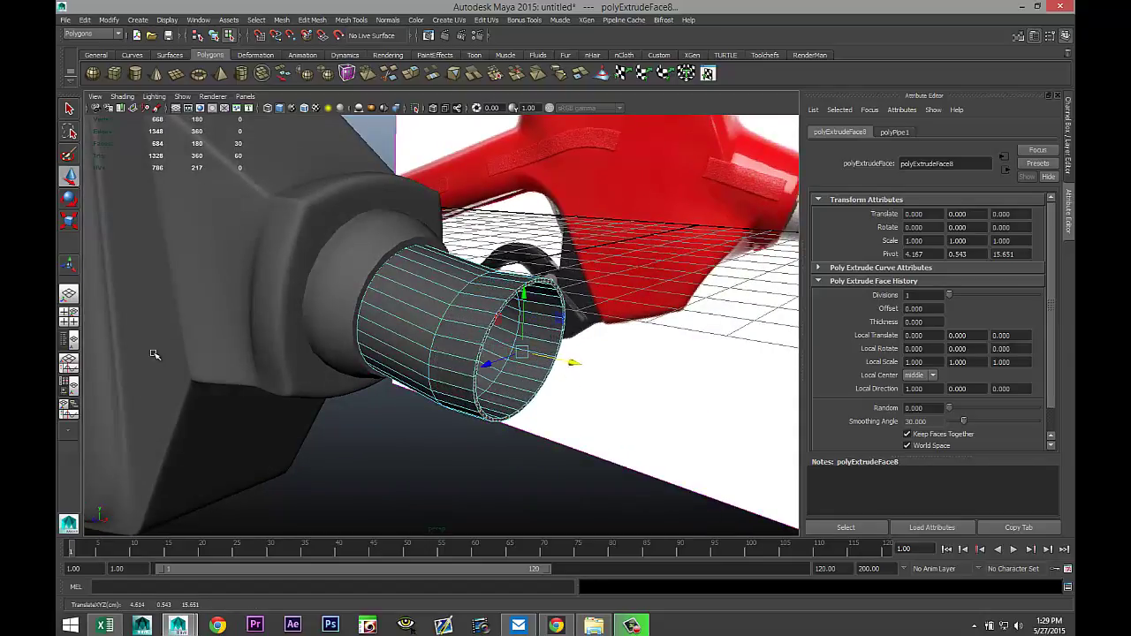
pyautogui.click(70, 316)
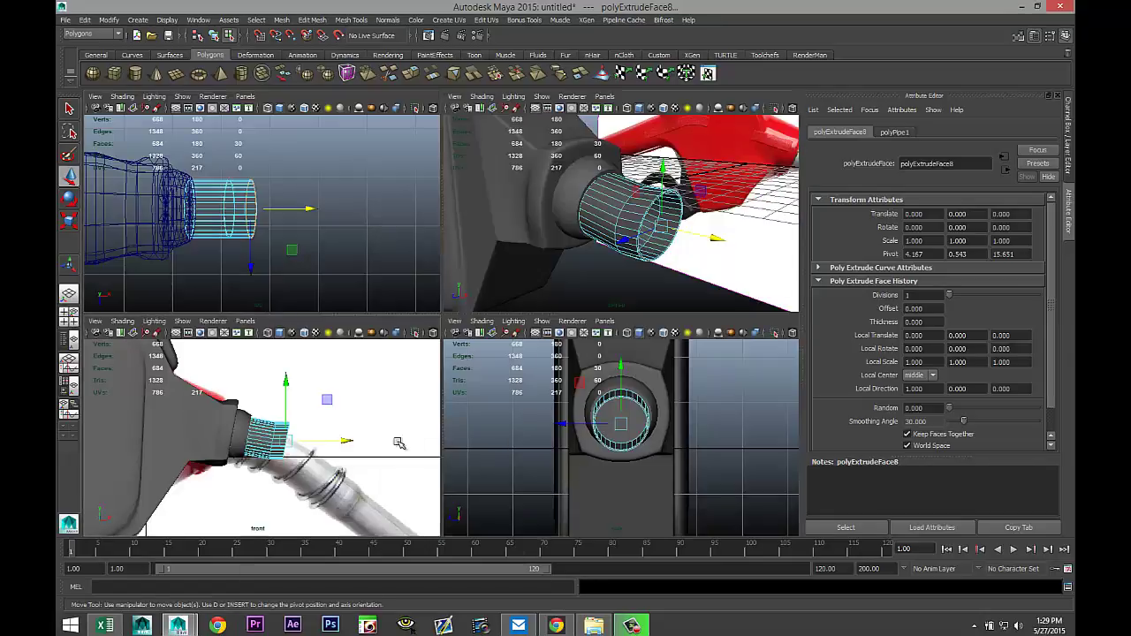
# In the front view, move the extruded end outward and tilt it to start the bend.
pyautogui.press('space')
pyautogui.scroll(5, 430, 438)
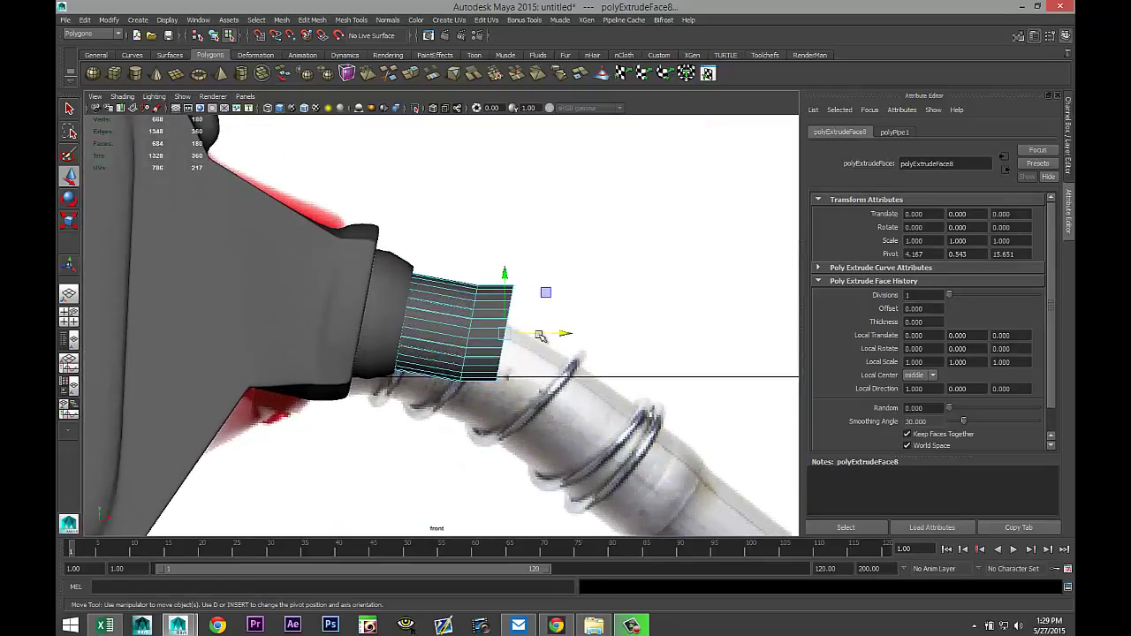
pyautogui.moveTo(508, 337); pyautogui.dragTo(531, 360)
pyautogui.press('e')
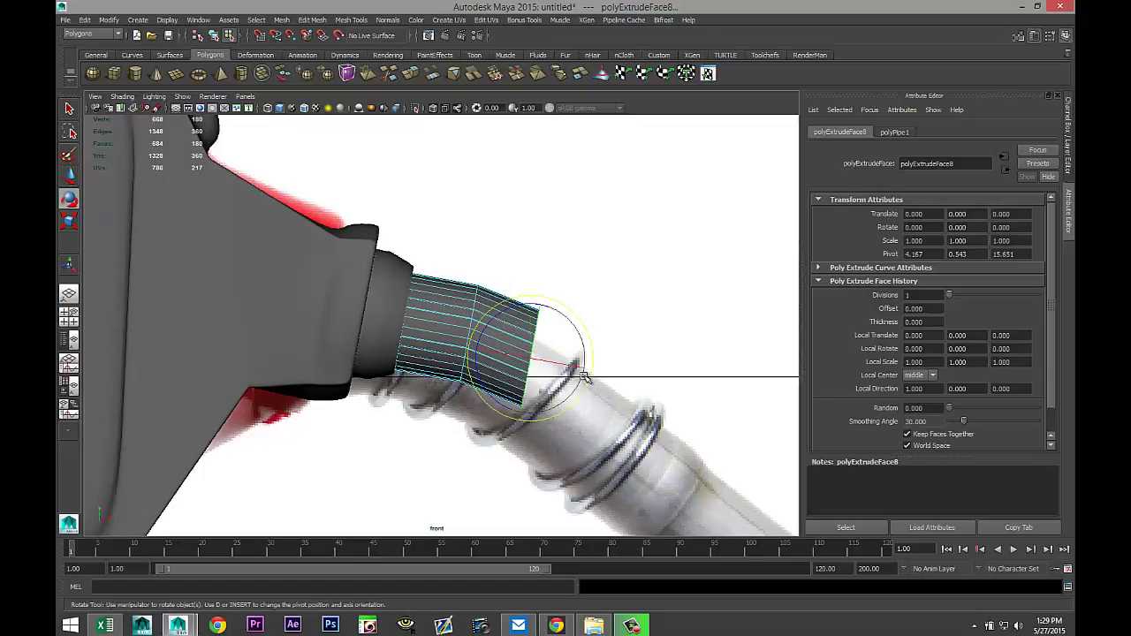
pyautogui.moveTo(579, 394)
pyautogui.mouseDown()
pyautogui.moveTo(575, 384)
pyautogui.moveTo(578, 406)
pyautogui.mouseUp()
# Extrude two more sections, pulling and tilting them down-right along the reference hose curve.
pyautogui.hotkey('ctrl', 'e')
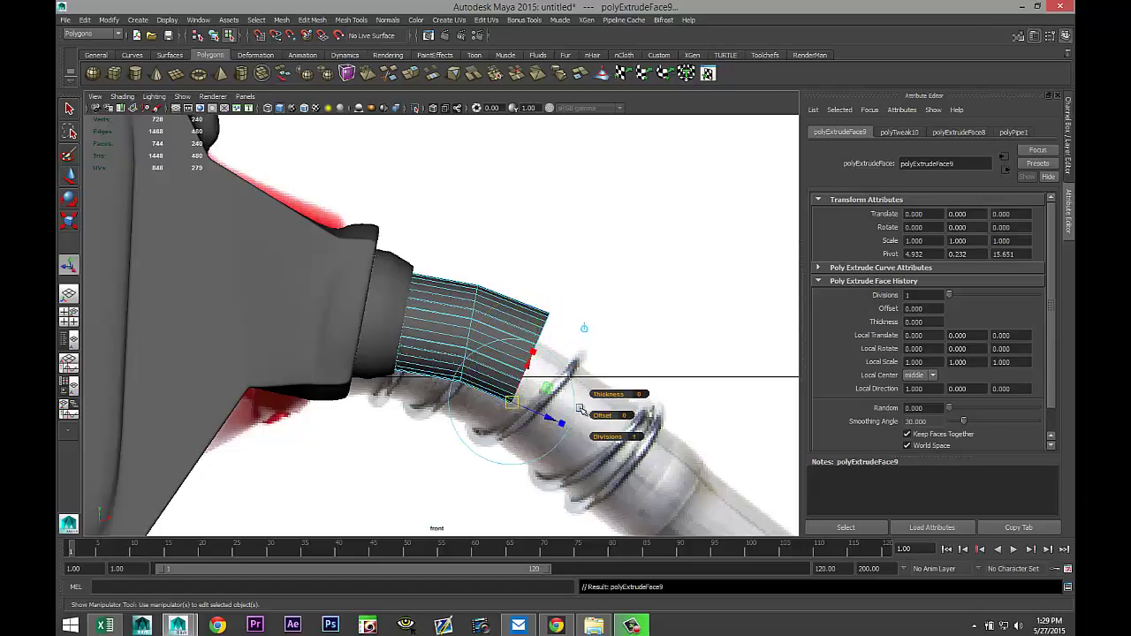
pyautogui.press('w')
pyautogui.moveTo(530, 359); pyautogui.dragTo(589, 402)
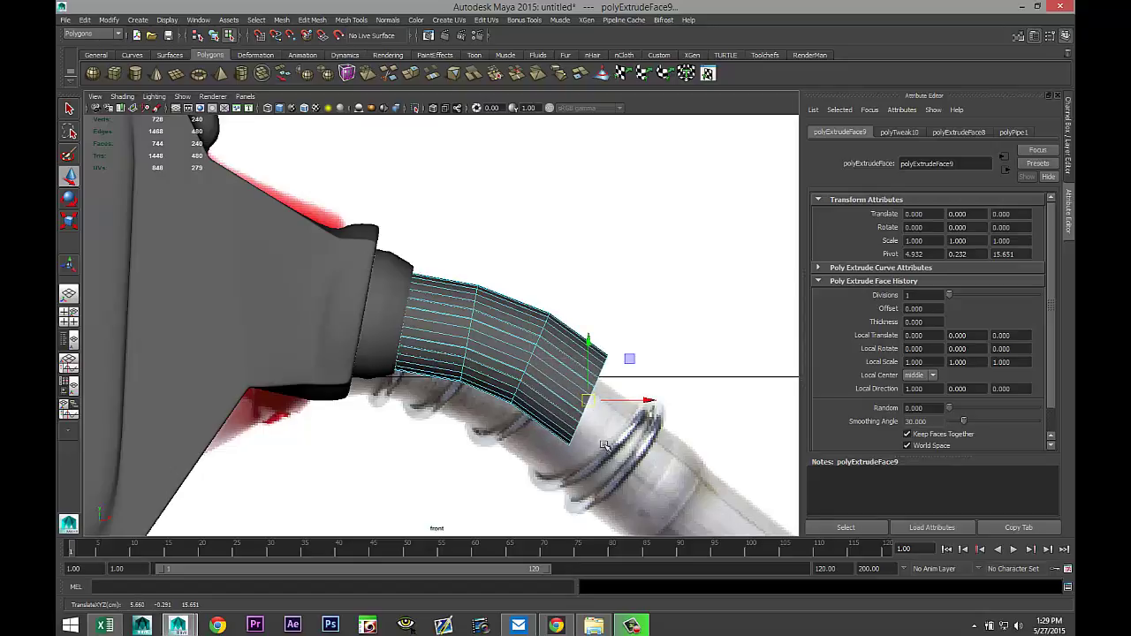
pyautogui.press('e')
pyautogui.moveTo(626, 451); pyautogui.dragTo(614, 450)
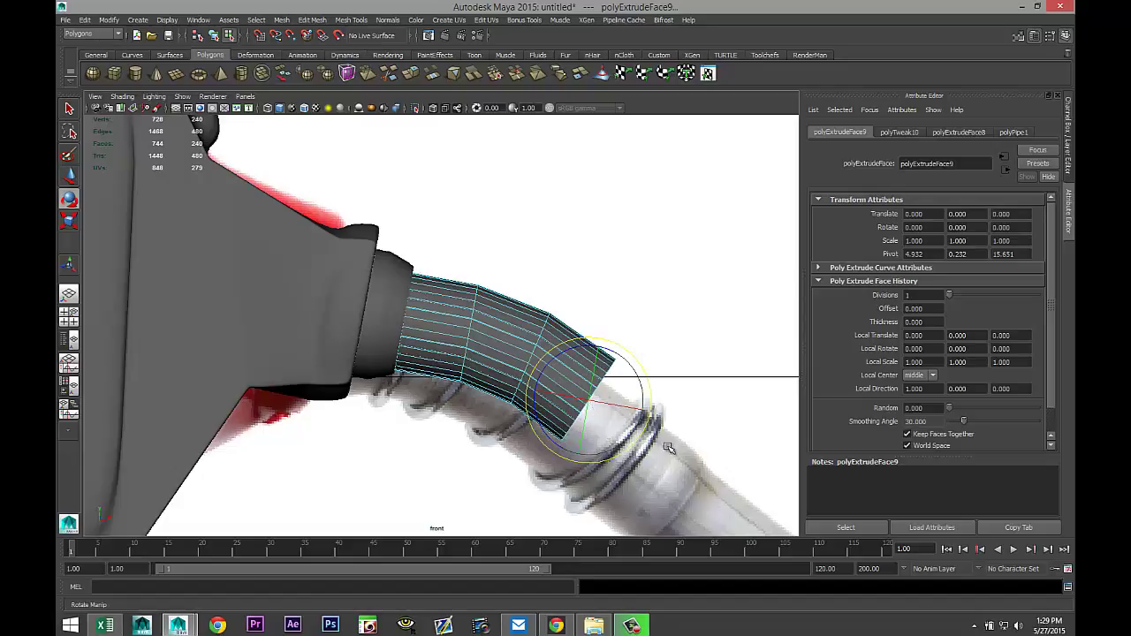
pyautogui.keyDown('alt'); pyautogui.moveTo(669, 448); pyautogui.dragTo(485, 340, button='middle'); pyautogui.keyUp('alt')
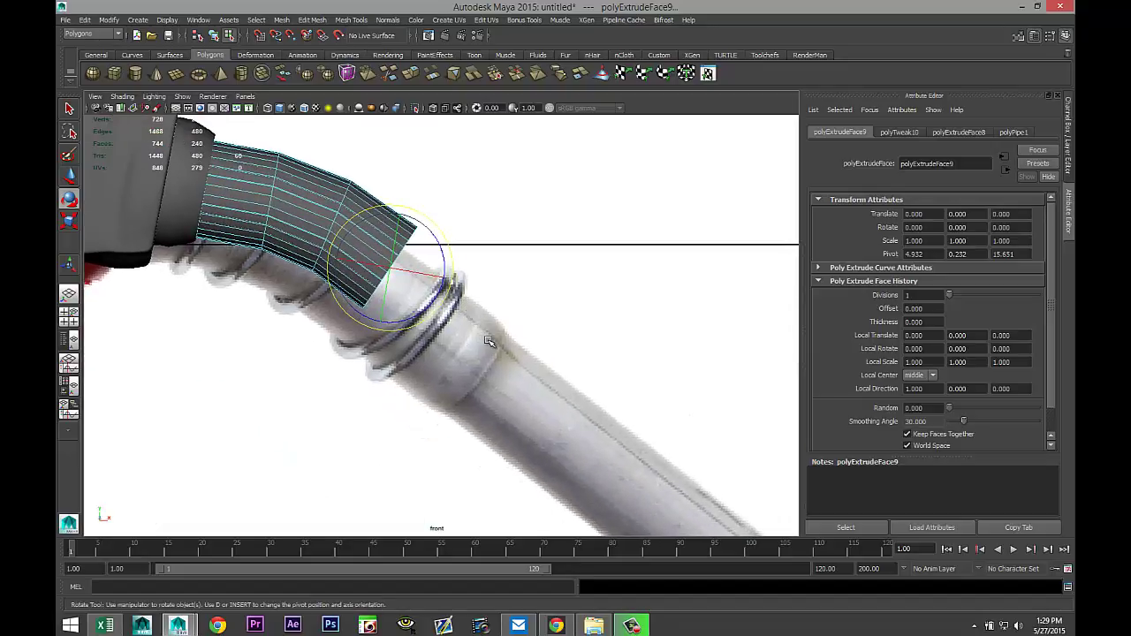
pyautogui.hotkey('ctrl', 'e')
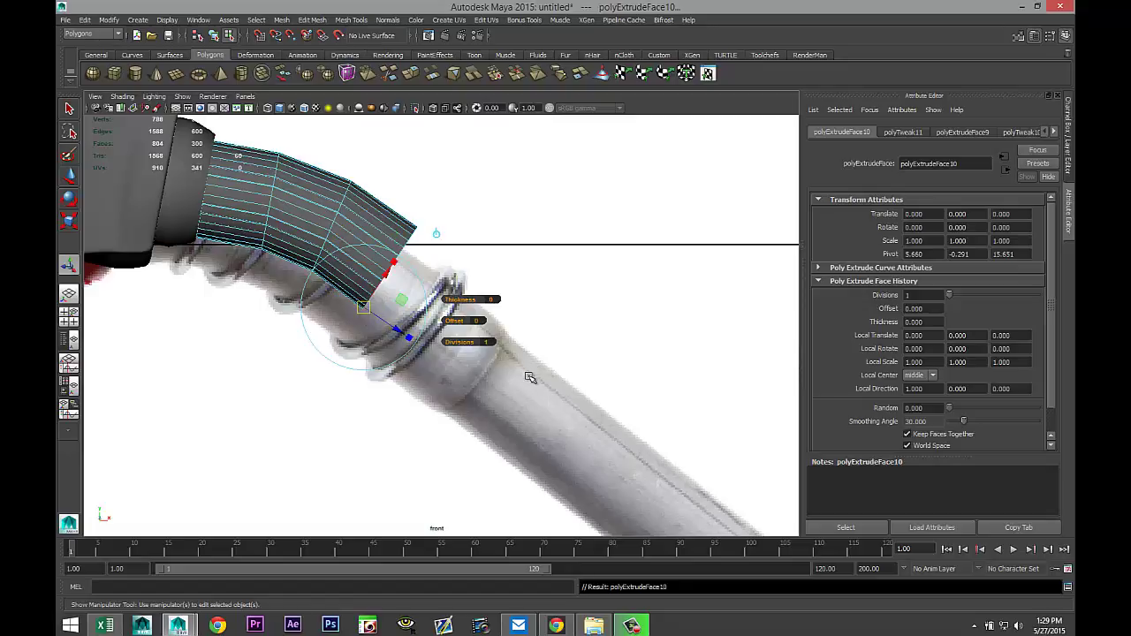
pyautogui.press('w')
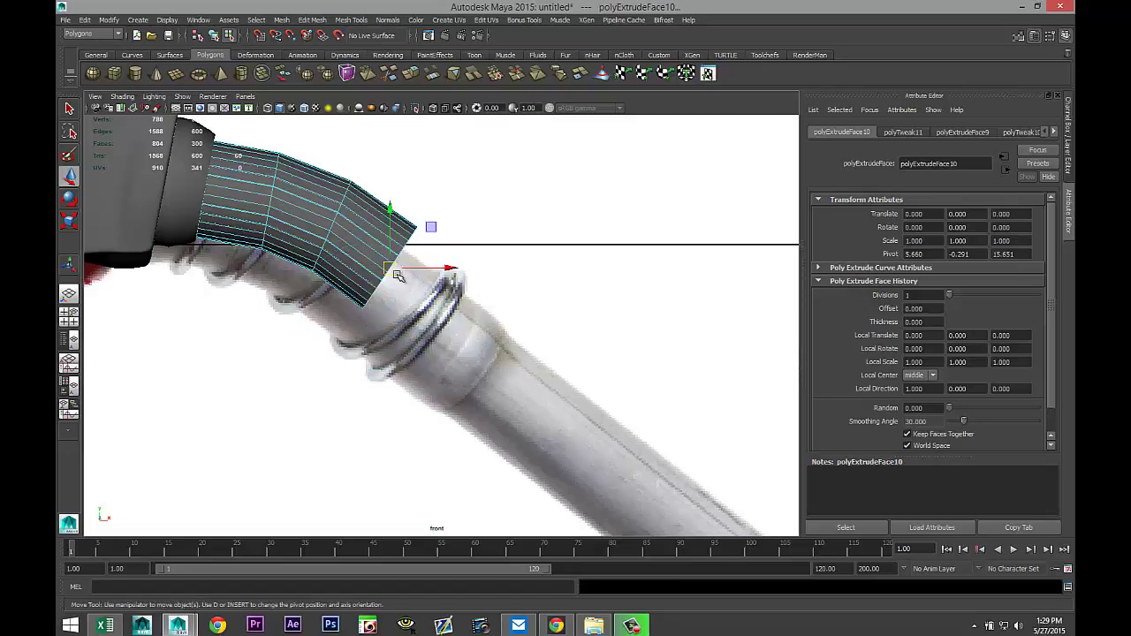
pyautogui.moveTo(396, 274); pyautogui.dragTo(451, 319)
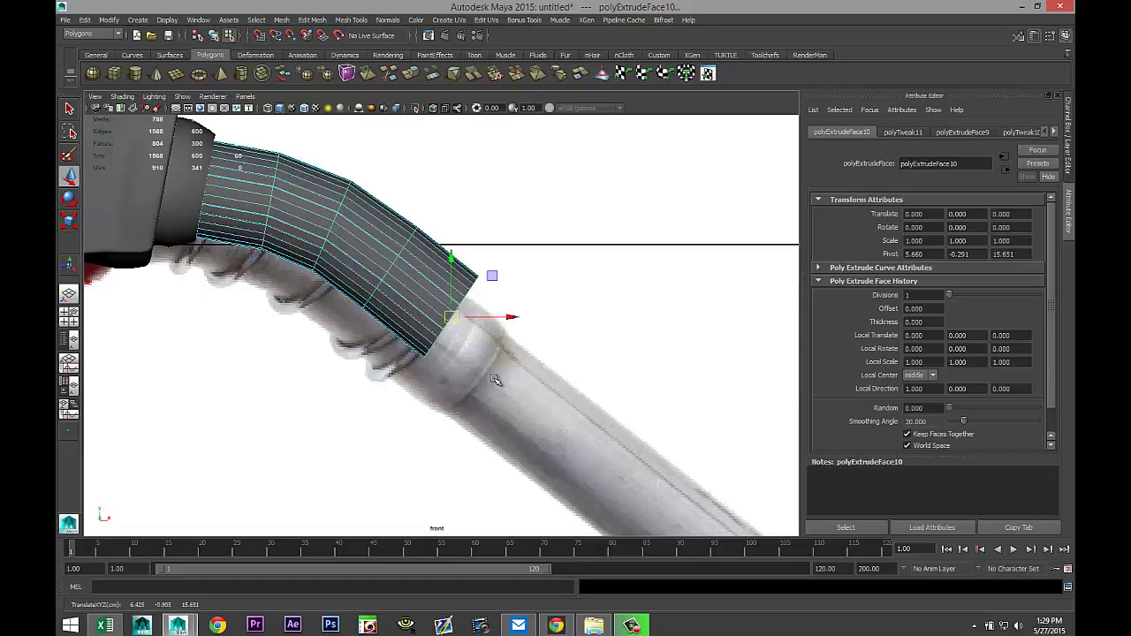
# Extrude three more hose sections and pull them down along the reference tube.
pyautogui.hotkey('ctrl', 'e')
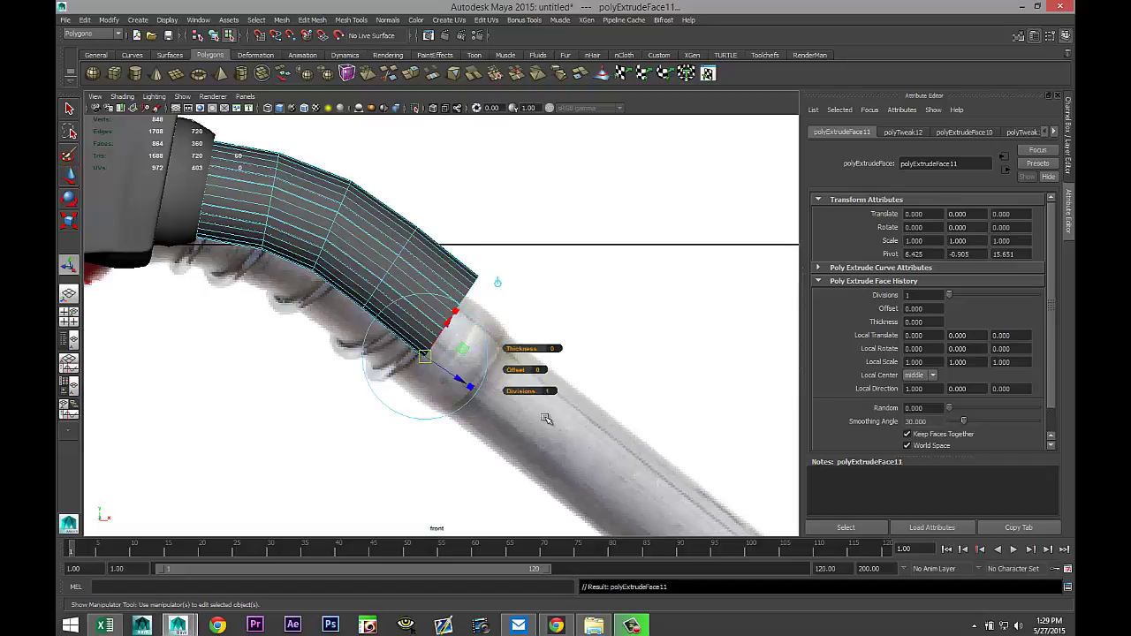
pyautogui.press('w')
pyautogui.moveTo(451, 316); pyautogui.dragTo(577, 422)
pyautogui.hotkey('ctrl', 'e')
pyautogui.press('w')
pyautogui.keyDown('alt'); pyautogui.moveTo(613, 448); pyautogui.dragTo(473, 316, button='middle'); pyautogui.keyUp('alt')
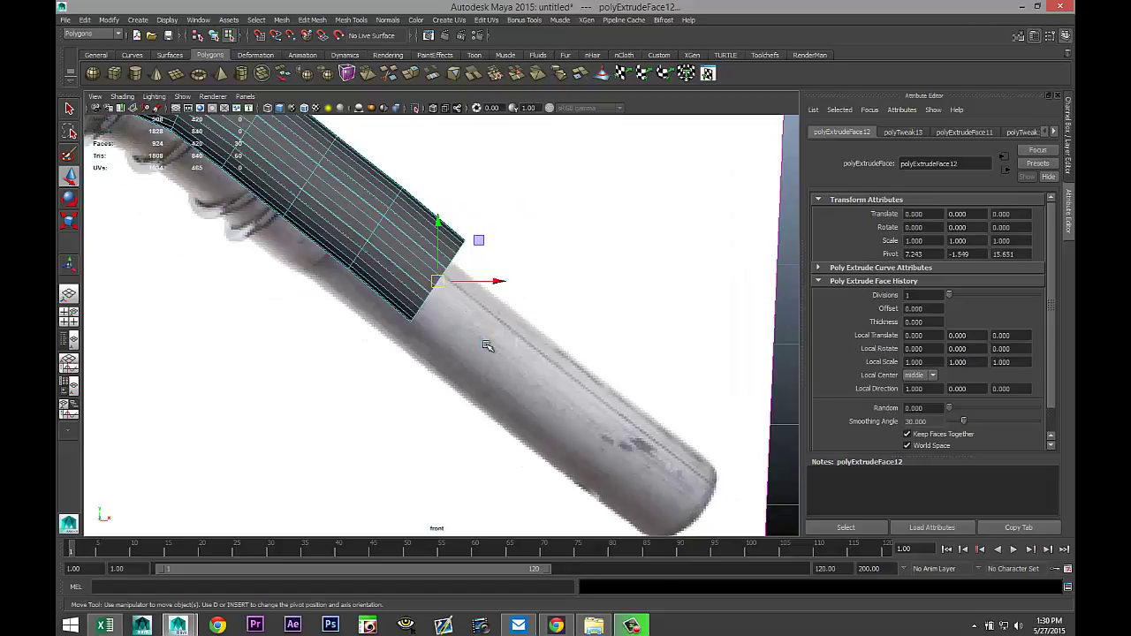
pyautogui.hotkey('ctrl', 'e')
pyautogui.moveTo(436, 283); pyautogui.dragTo(499, 337)
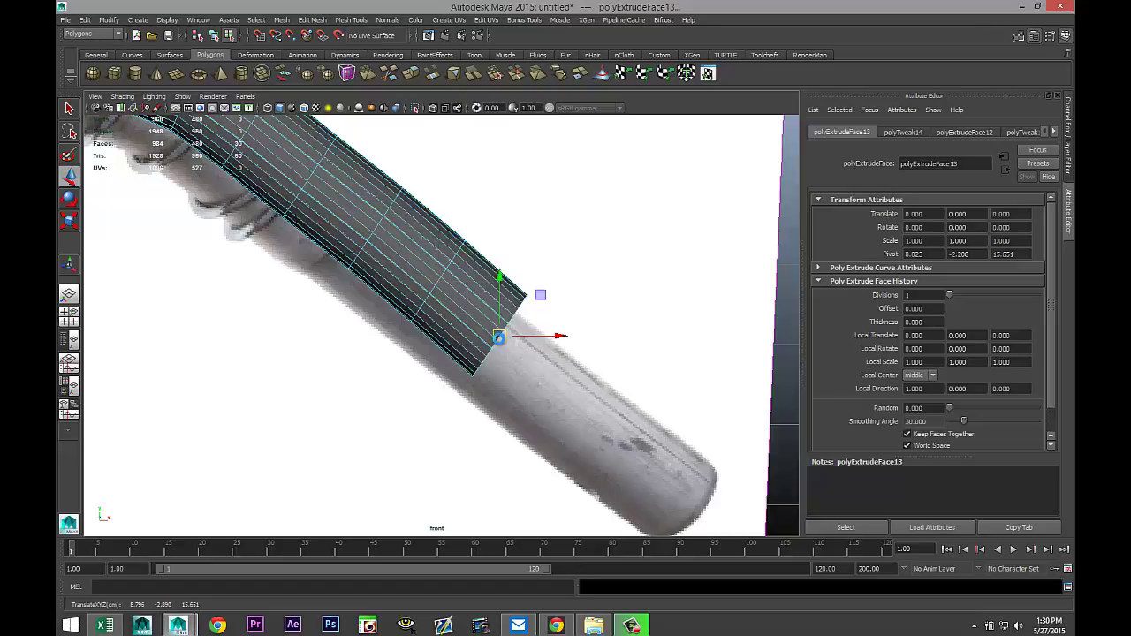
# Extrude the final sections to carry the hose to the tube's end at the image edge.
pyautogui.hotkey('ctrl', 'e')
pyautogui.moveTo(499, 337); pyautogui.dragTo(565, 392)
pyautogui.keyDown('shift'); pyautogui.moveTo(565, 397); pyautogui.dragTo(558, 455, button='right'); pyautogui.keyUp('shift')
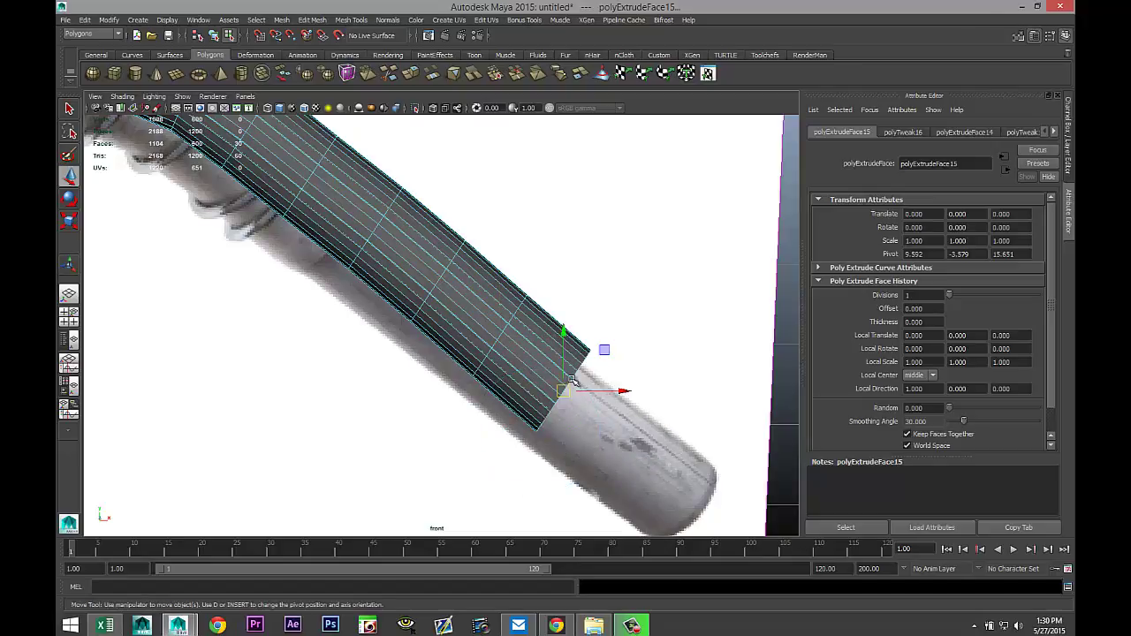
pyautogui.moveTo(563, 392); pyautogui.dragTo(628, 448)
pyautogui.moveTo(629, 448)
pyautogui.keyDown('shift'); pyautogui.mouseDown(button='right')
pyautogui.moveTo(645, 484)
pyautogui.moveTo(629, 450)
pyautogui.mouseUp(button='right'); pyautogui.keyUp('shift')
pyautogui.moveTo(628, 448); pyautogui.dragTo(698, 510)
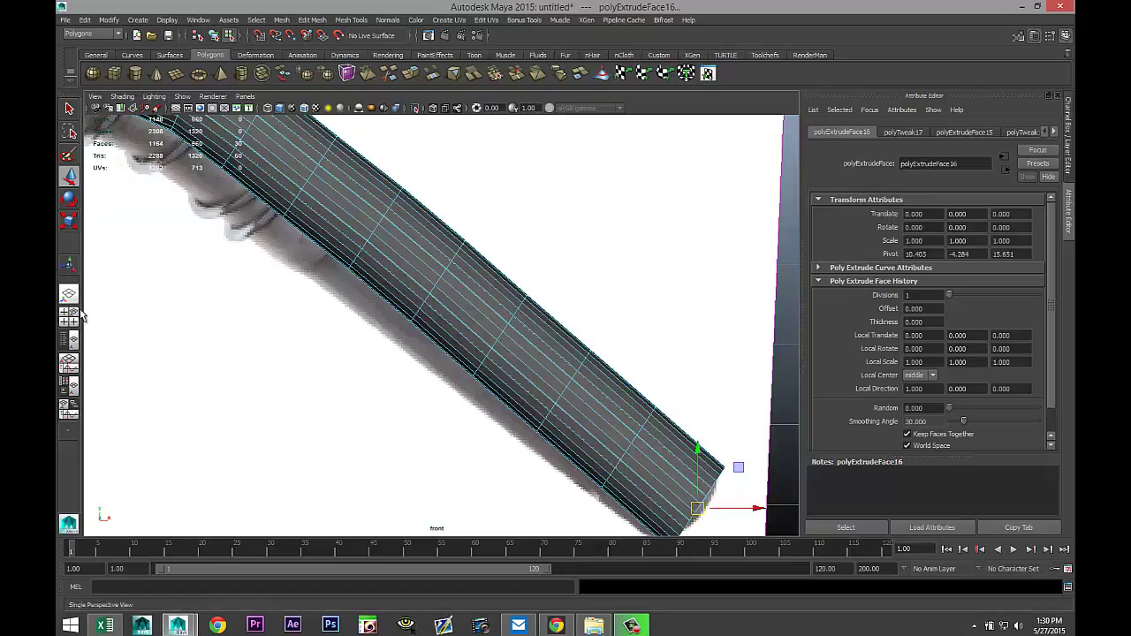
pyautogui.press('space')
pyautogui.press('space')
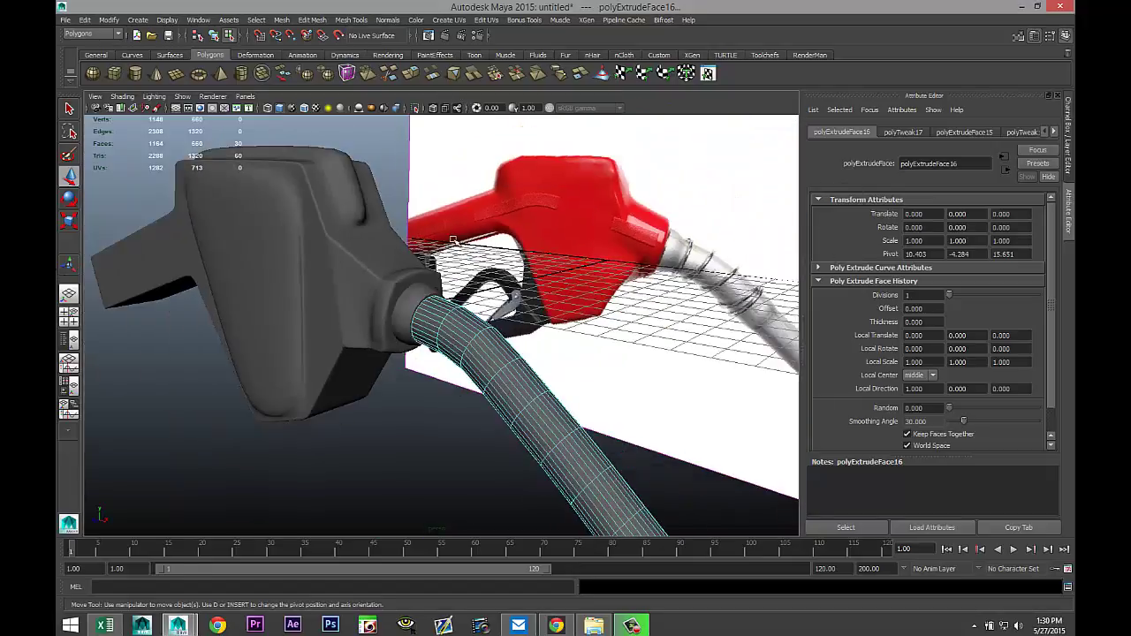
# Deselect the hose faces and hose object, returning to object selection with the whole scene framed.
pyautogui.scroll(-3, 441, 248)
pyautogui.keyDown('alt'); pyautogui.moveTo(311, 327); pyautogui.dragTo(395, 369); pyautogui.keyUp('alt')
pyautogui.click(698, 295)
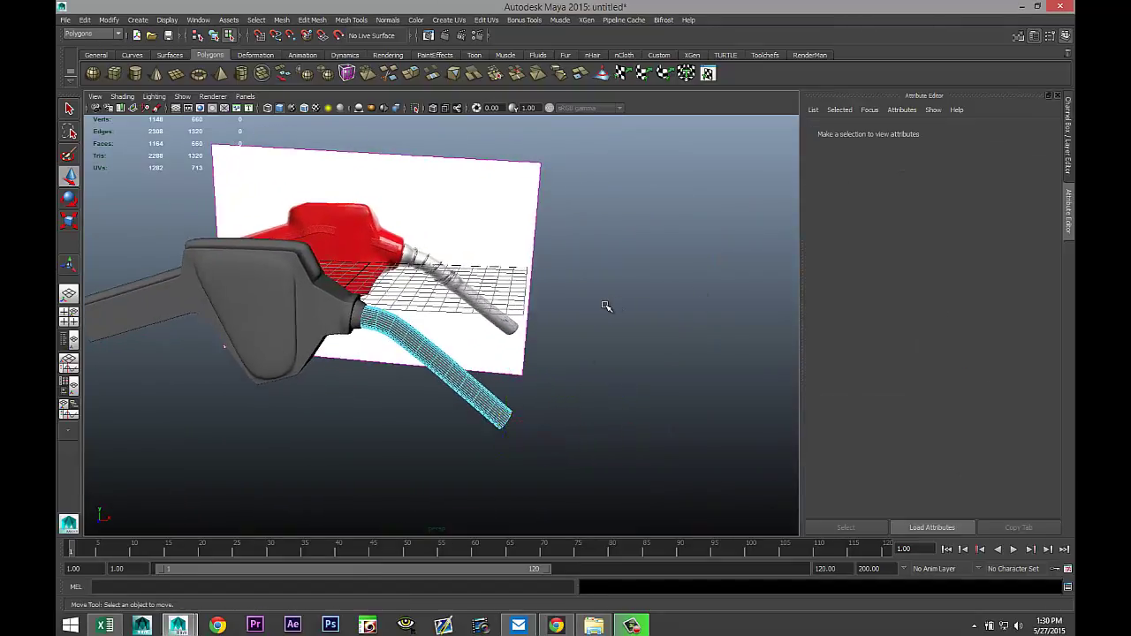
pyautogui.scroll(3, 607, 307)
pyautogui.moveTo(376, 341); pyautogui.dragTo(426, 323, button='right')
pyautogui.click(401, 344)
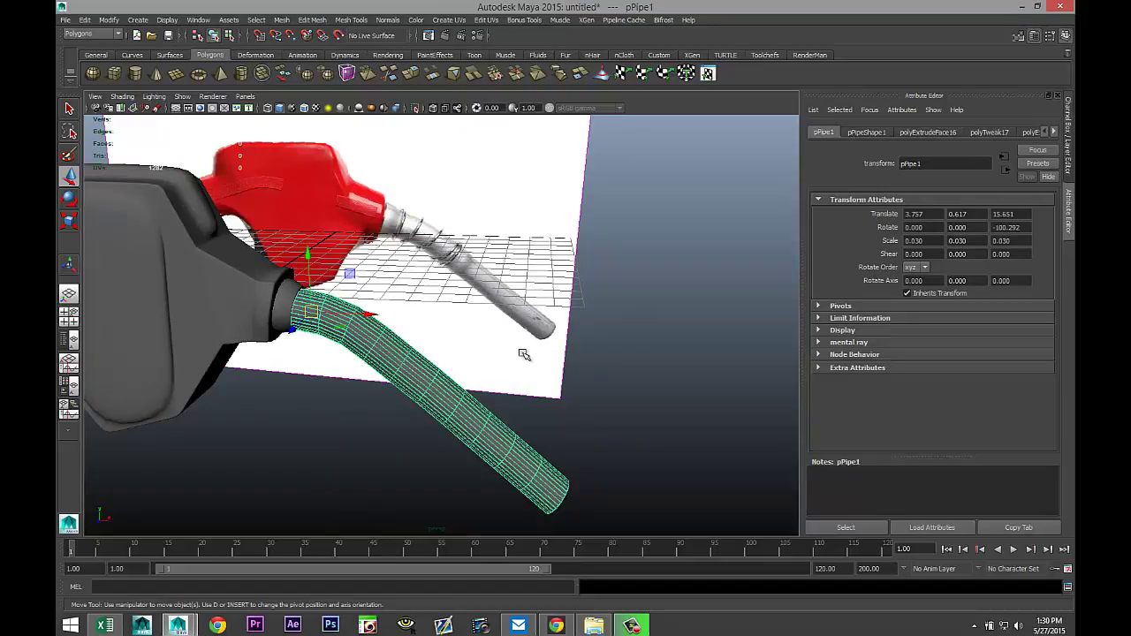
pyautogui.click(572, 369)
pyautogui.press('[')
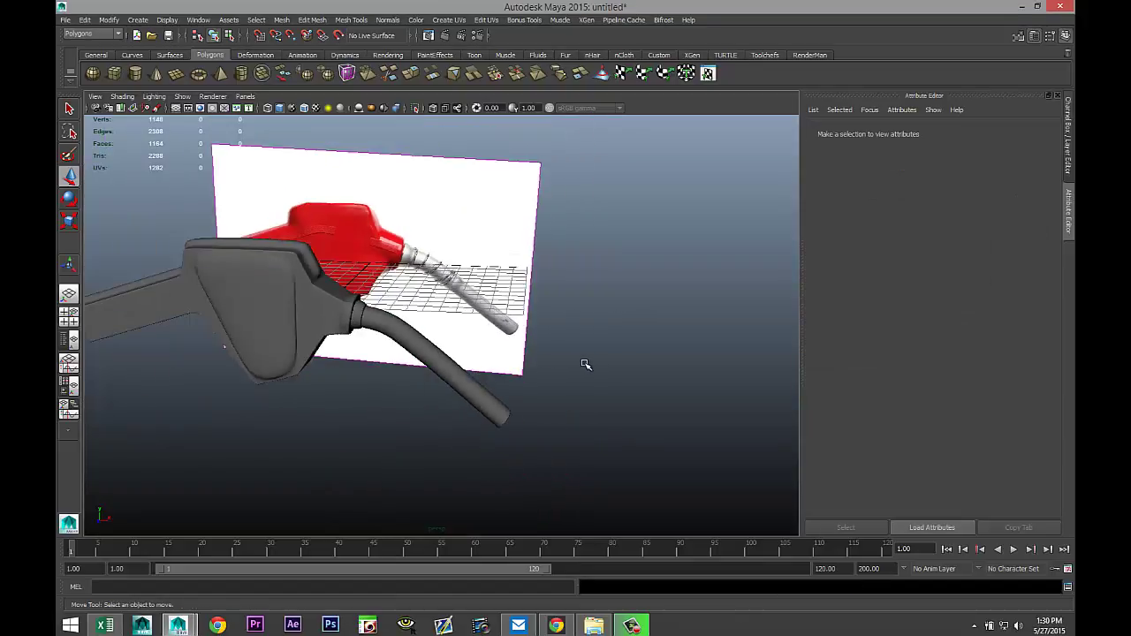
# Select the grey nozzle body and inspect it against the reference image.
pyautogui.keyDown('alt'); pyautogui.moveTo(594, 377); pyautogui.dragTo(568, 385); pyautogui.keyUp('alt')
pyautogui.keyDown('alt'); pyautogui.moveTo(371, 340); pyautogui.dragTo(585, 362, button='middle'); pyautogui.keyUp('alt')
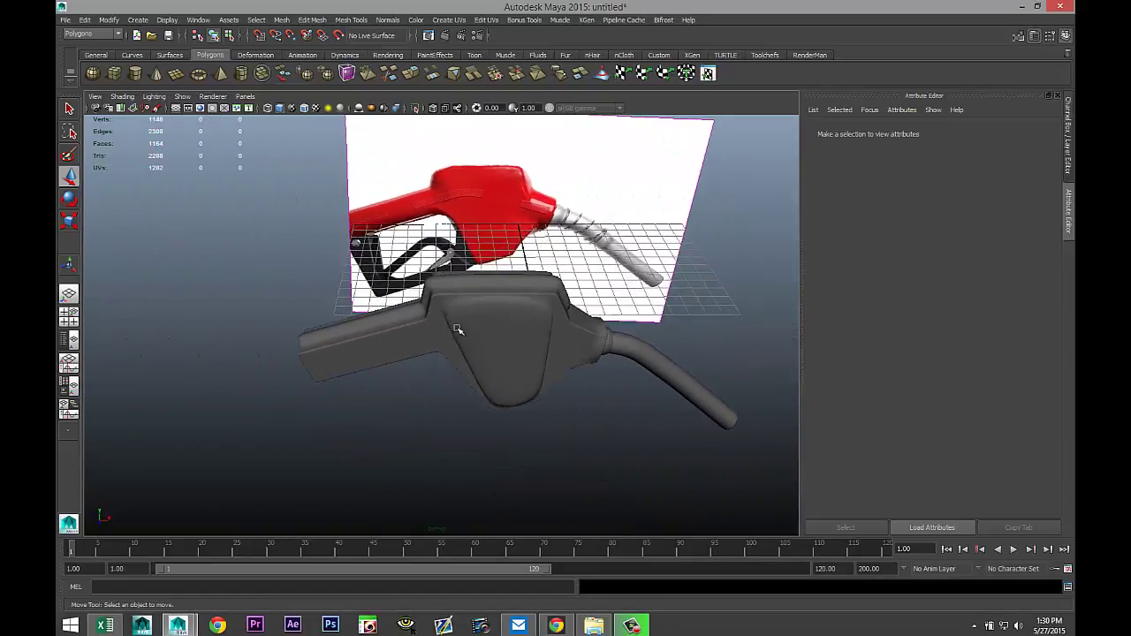
pyautogui.keyDown('alt'); pyautogui.moveTo(380, 311); pyautogui.dragTo(424, 316, button='middle'); pyautogui.keyUp('alt')
pyautogui.scroll(3, 425, 318)
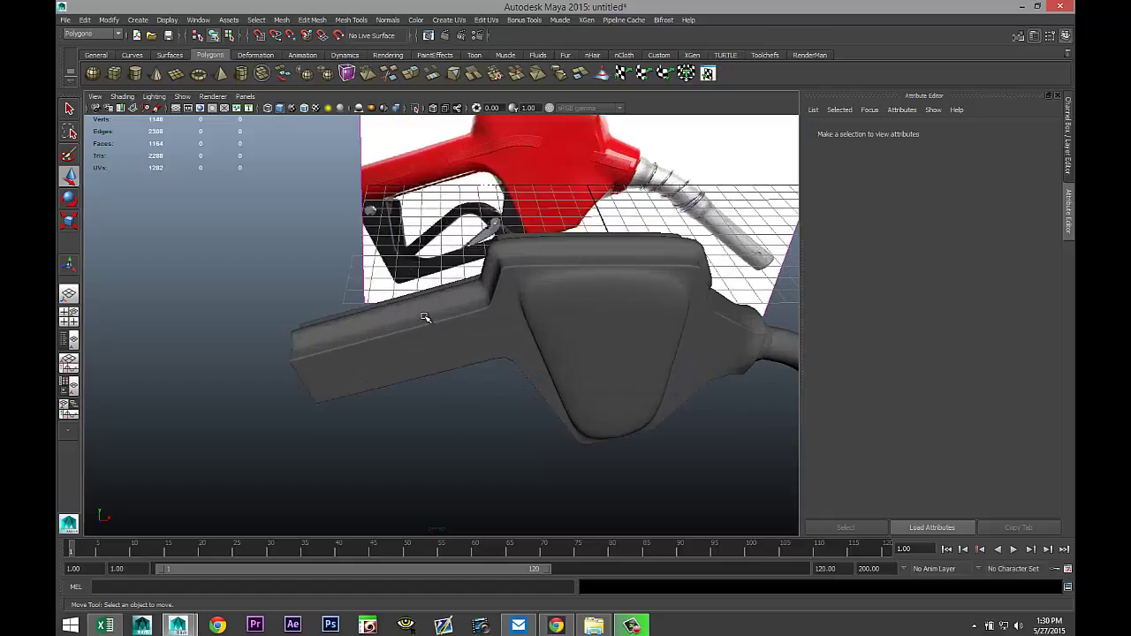
pyautogui.keyDown('alt'); pyautogui.moveTo(372, 295); pyautogui.dragTo(476, 325); pyautogui.keyUp('alt')
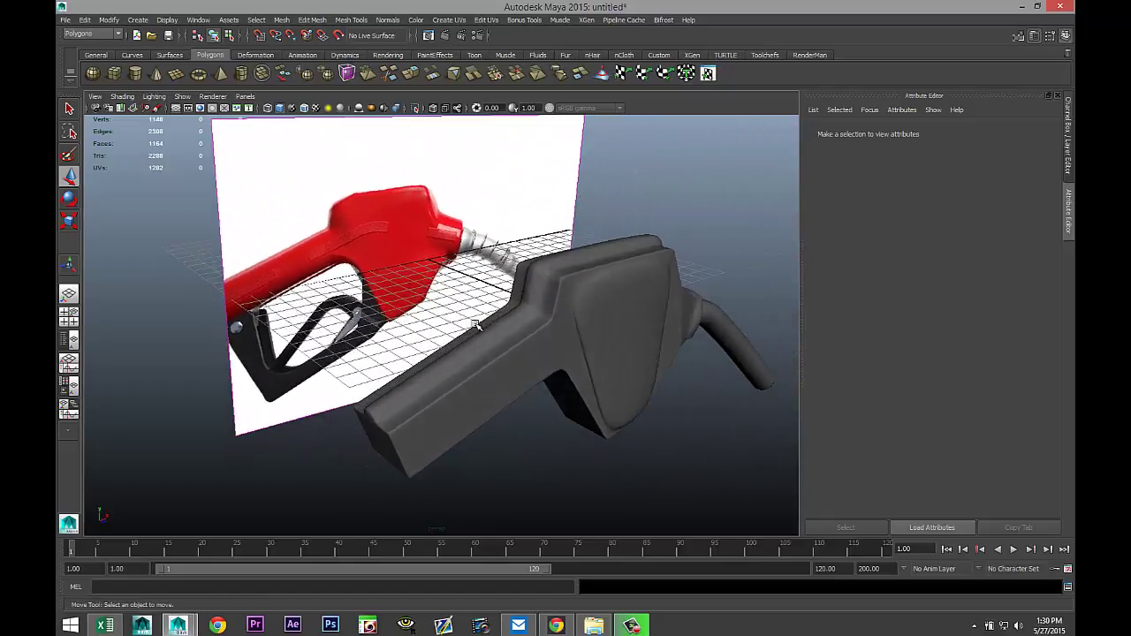
pyautogui.click(583, 408)
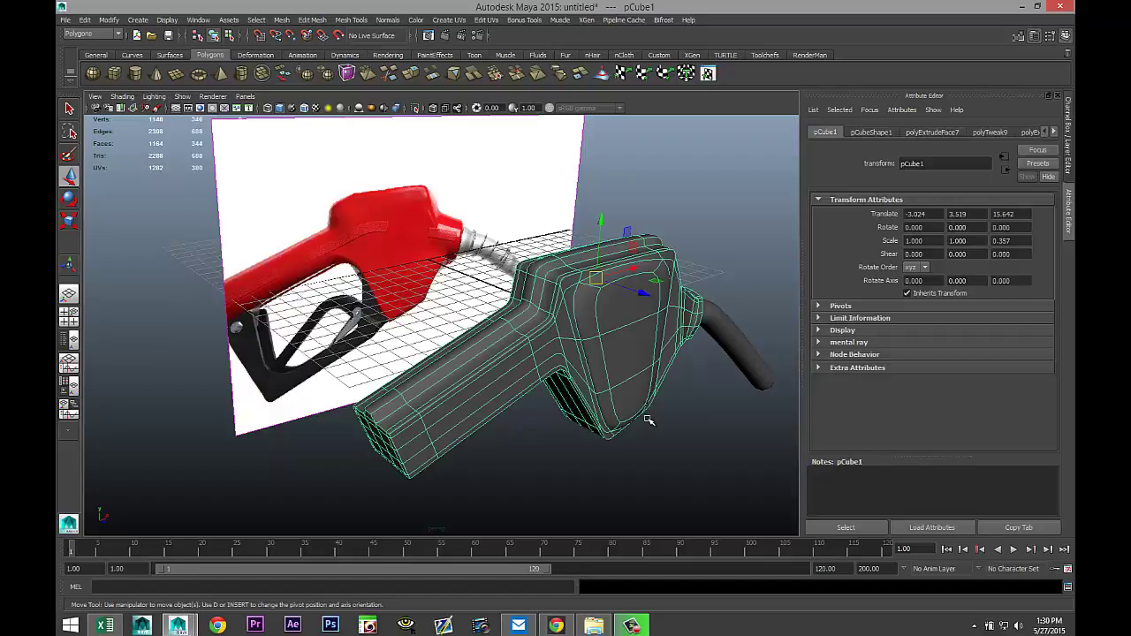
pyautogui.scroll(3, 647, 421)
pyautogui.keyDown('alt'); pyautogui.moveTo(629, 400); pyautogui.dragTo(532, 312); pyautogui.keyUp('alt')
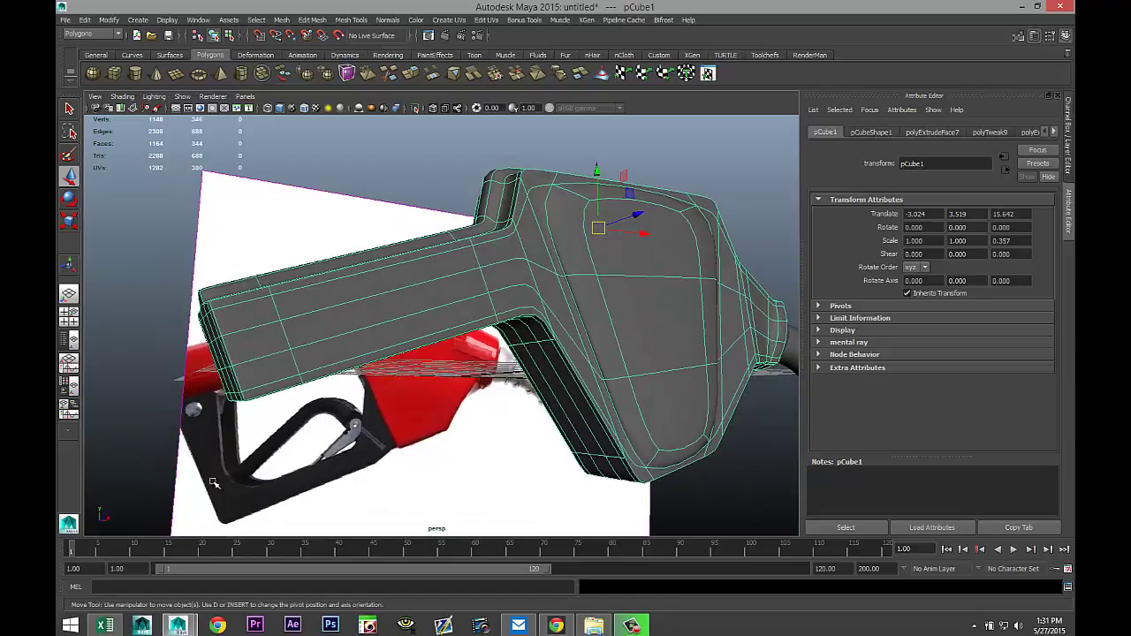
# Drag out a new polygon cube on the grid and set its height.
pyautogui.click(115, 74)
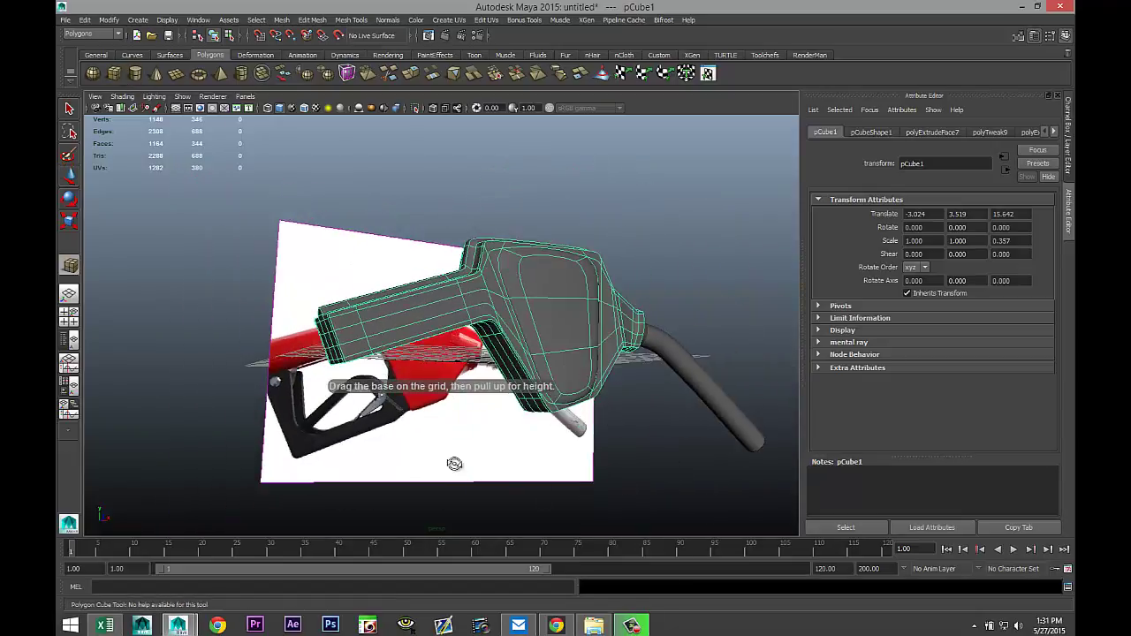
pyautogui.keyDown('alt'); pyautogui.moveTo(454, 464); pyautogui.dragTo(462, 477); pyautogui.keyUp('alt')
pyautogui.keyDown('alt'); pyautogui.moveTo(561, 475); pyautogui.dragTo(637, 495); pyautogui.keyUp('alt')
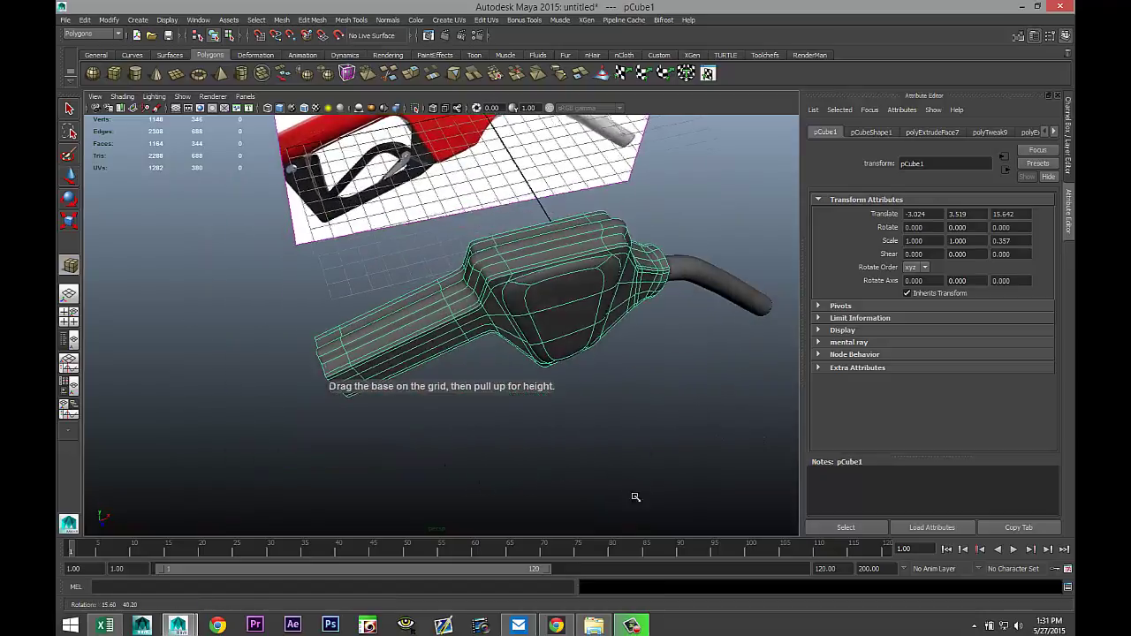
pyautogui.moveTo(296, 269); pyautogui.dragTo(137, 412)
# Position the cube over the trigger guard in the front view and turn on X-Ray.
pyautogui.press('w')
pyautogui.press('space')
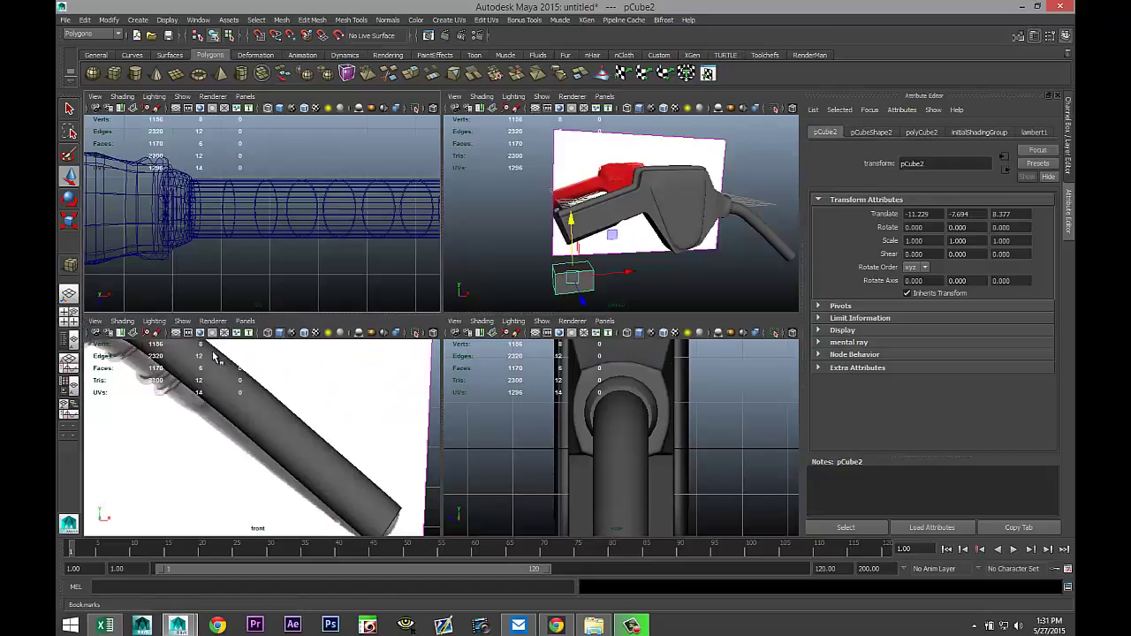
pyautogui.press('space')
pyautogui.press('f')
pyautogui.scroll(-5, 359, 399)
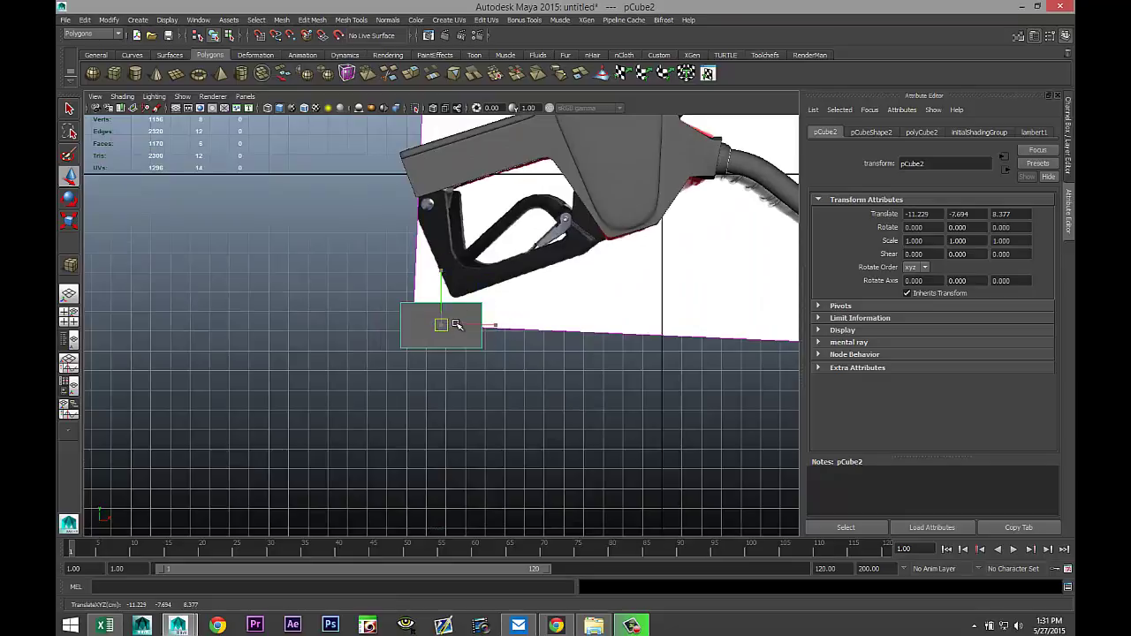
pyautogui.moveTo(439, 327); pyautogui.dragTo(534, 217)
pyautogui.keyDown('alt'); pyautogui.moveTo(596, 362); pyautogui.dragTo(504, 417, button='middle'); pyautogui.keyUp('alt')
pyautogui.scroll(4, 498, 332)
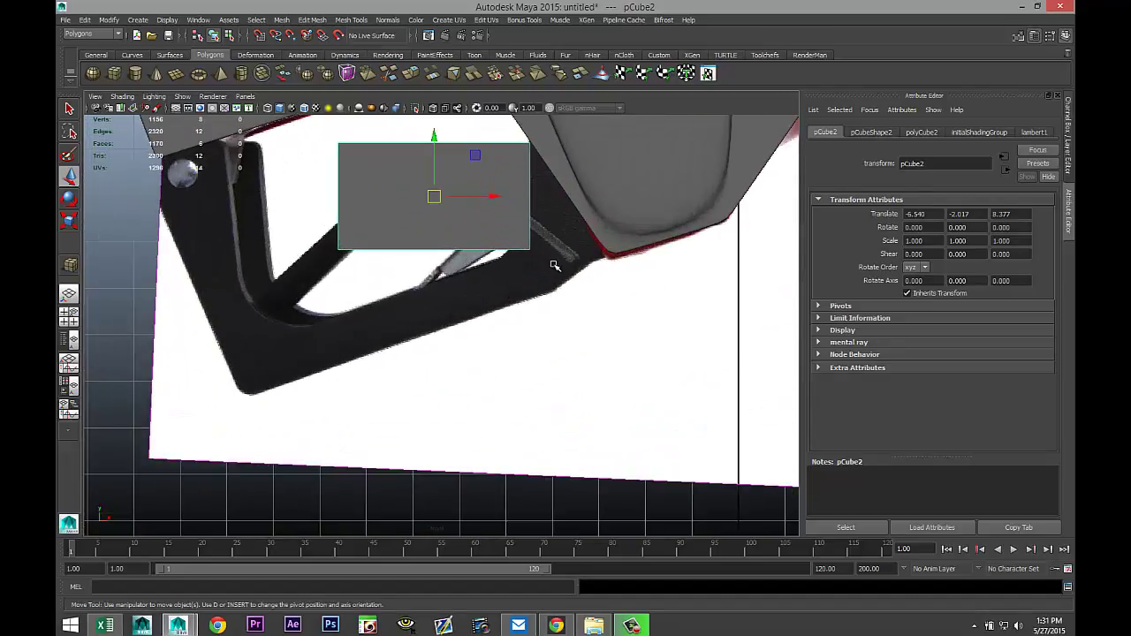
pyautogui.moveTo(403, 316); pyautogui.dragTo(407, 315)
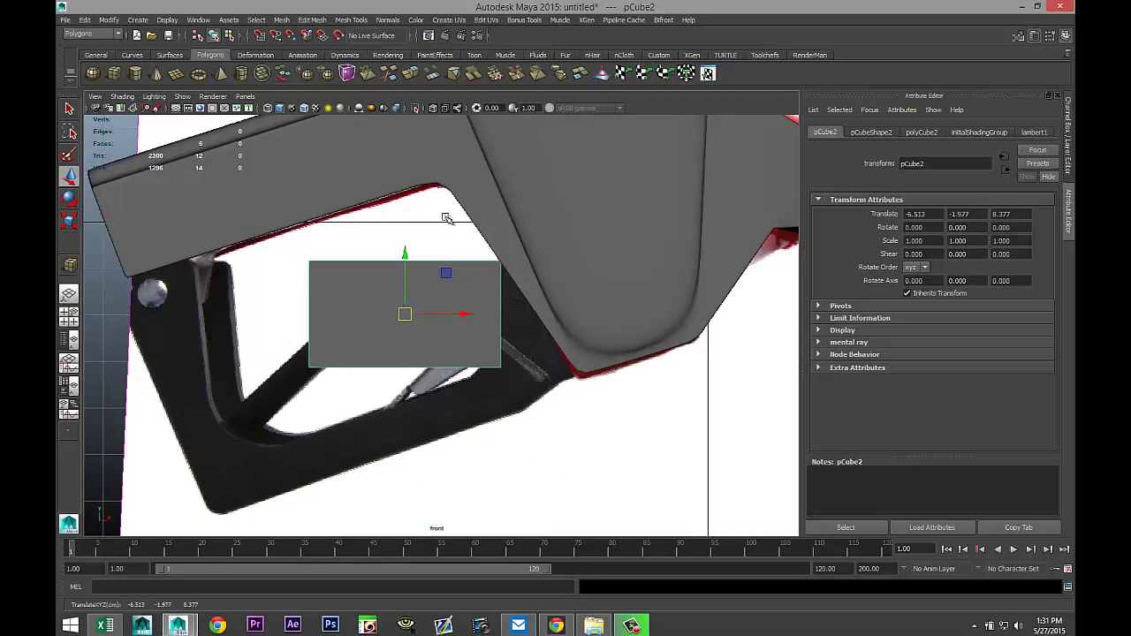
pyautogui.click(434, 109)
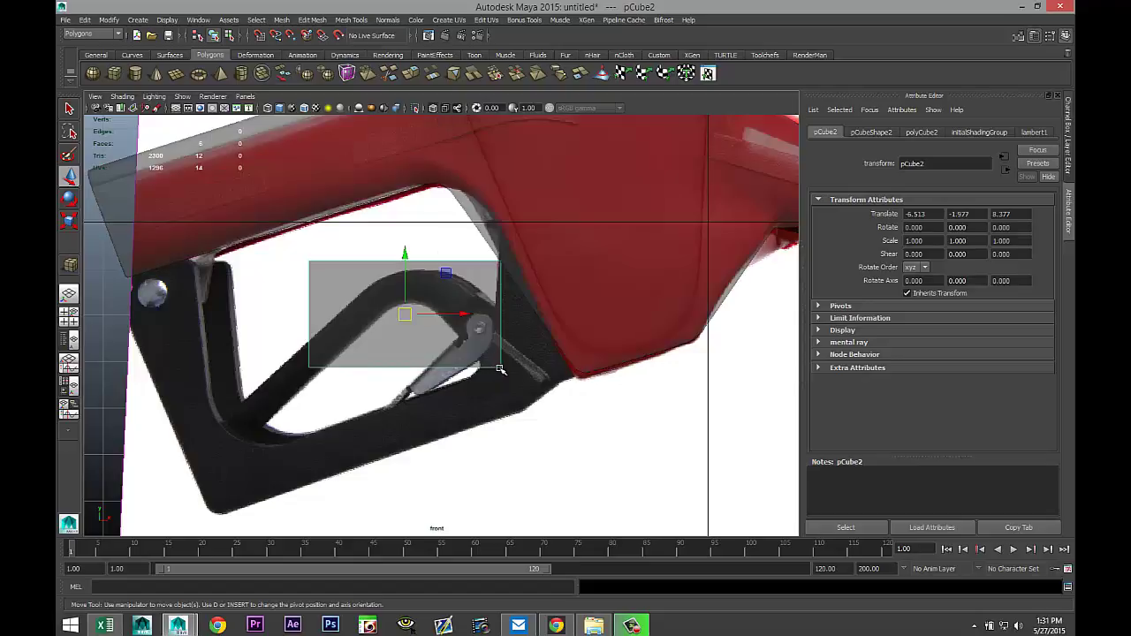
pyautogui.moveTo(500, 370)
pyautogui.mouseDown(button='right')
pyautogui.moveTo(446, 347)
pyautogui.moveTo(482, 363)
pyautogui.mouseUp(button='right')
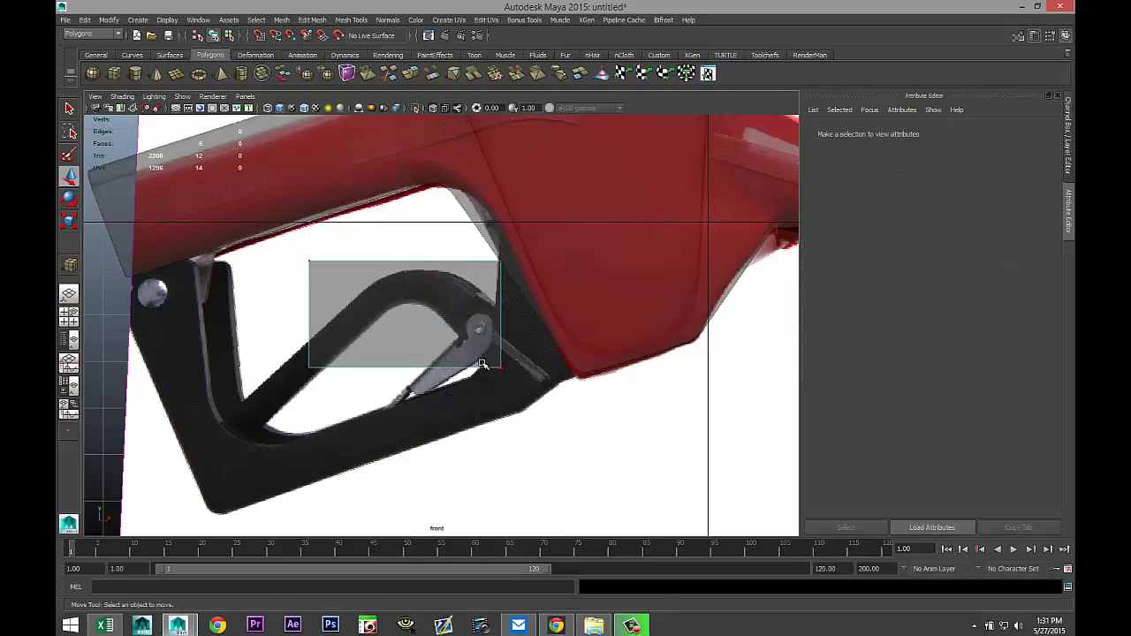
# Pull the cube's corner and left-edge vertices toward the pump body edge, undoing a stray move.
pyautogui.click(500, 367)
pyautogui.moveTo(502, 368); pyautogui.dragTo(572, 375)
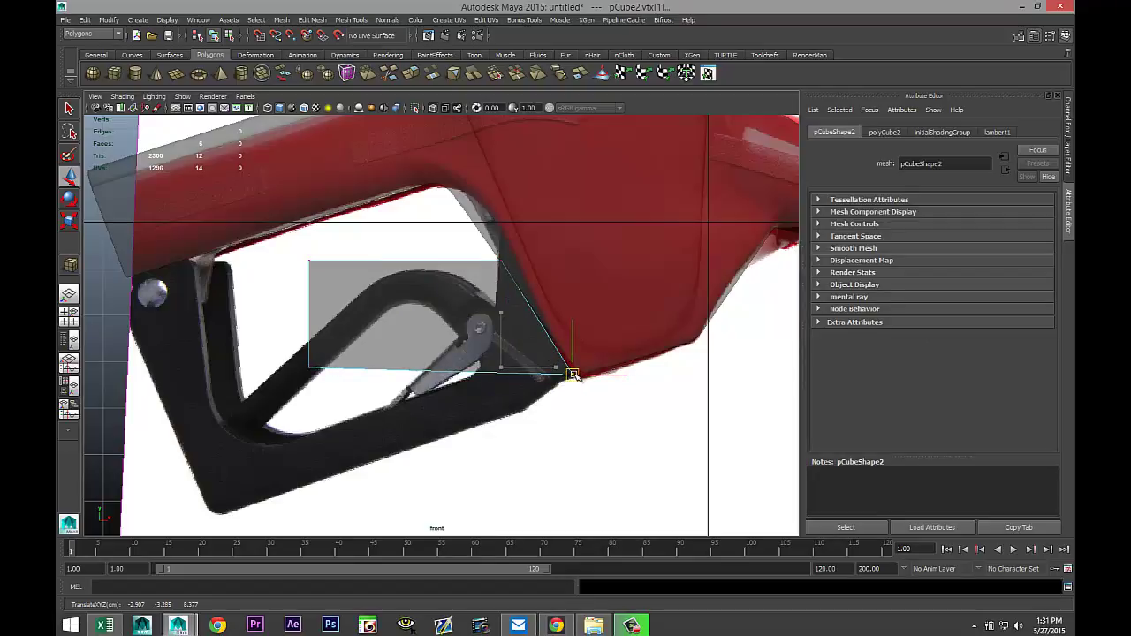
pyautogui.moveTo(286, 246); pyautogui.dragTo(338, 434)
pyautogui.moveTo(310, 314); pyautogui.dragTo(524, 357)
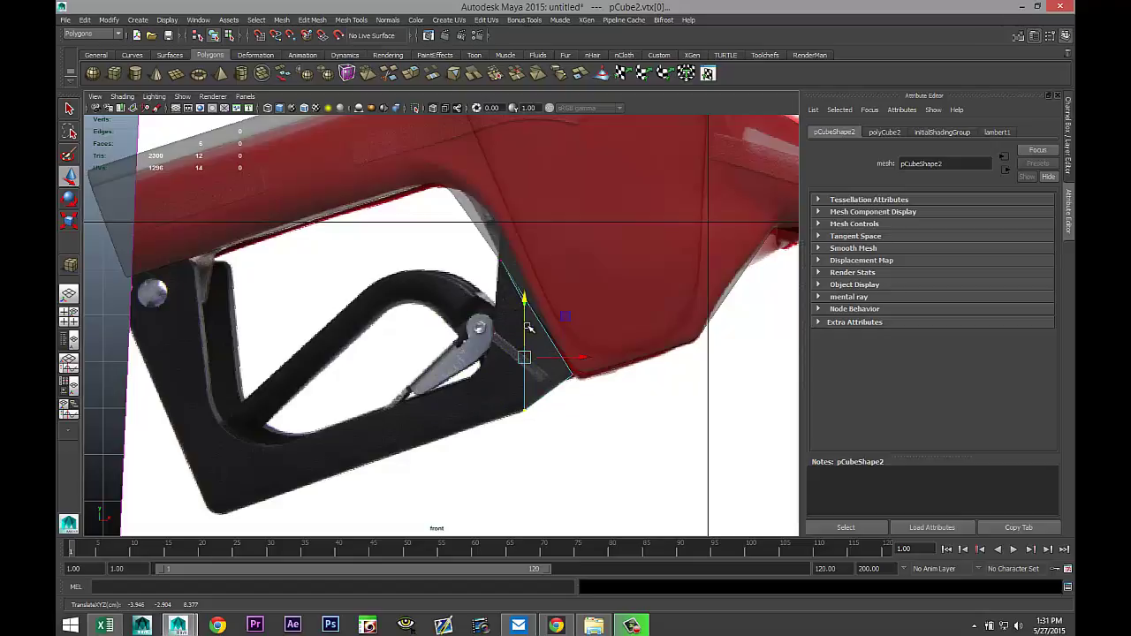
pyautogui.click(490, 320)
pyautogui.click(524, 305)
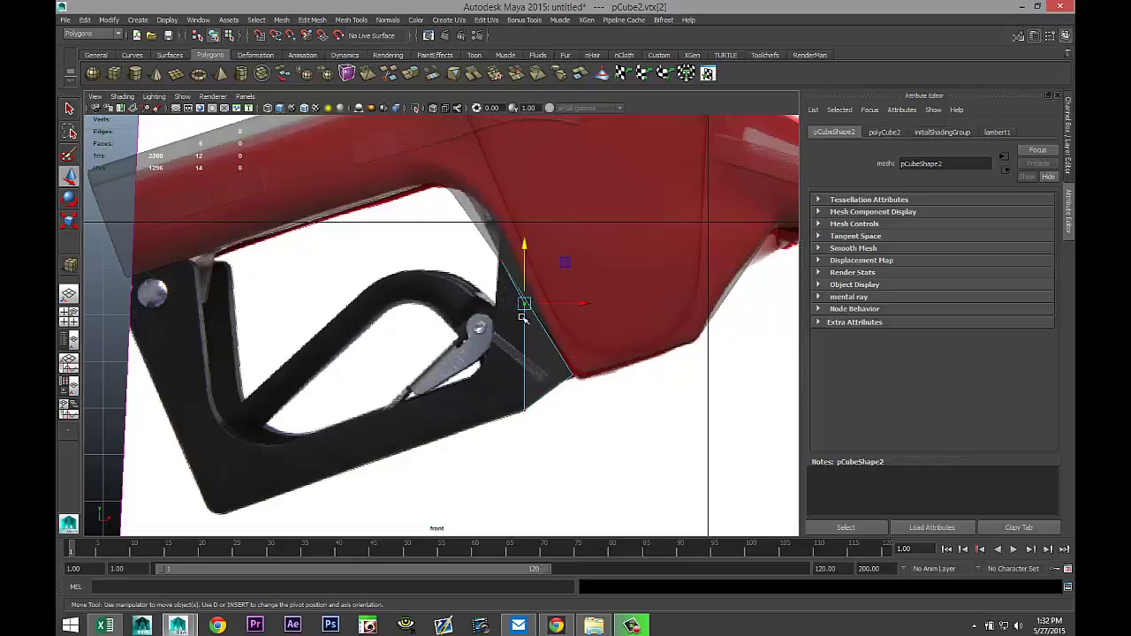
pyautogui.moveTo(524, 305); pyautogui.dragTo(477, 366)
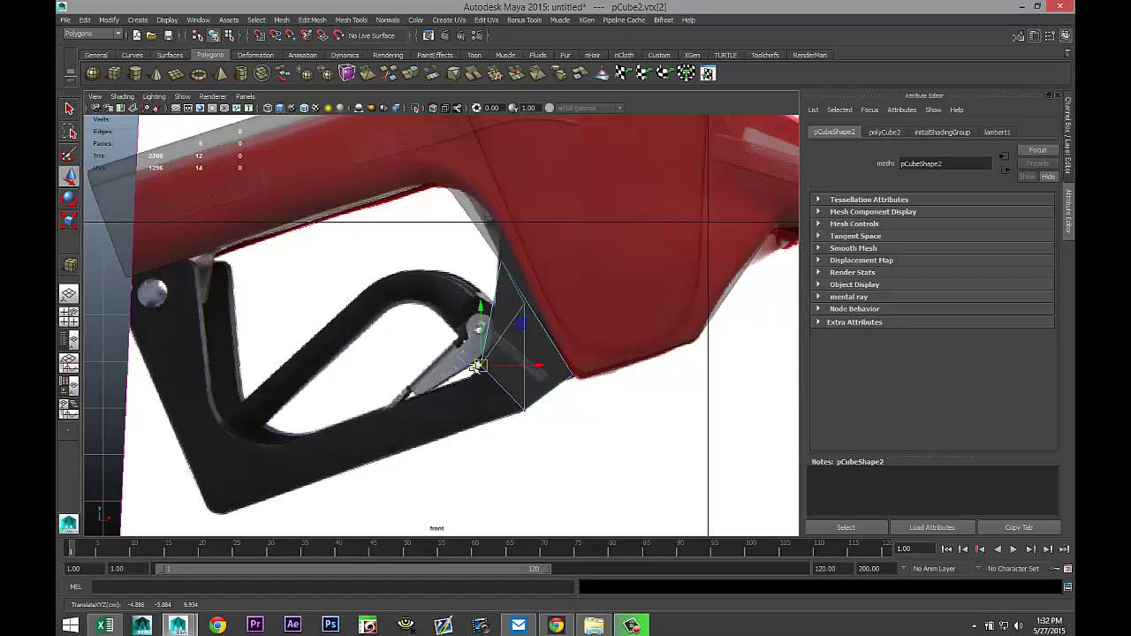
pyautogui.hotkey('ctrl', 'z')
pyautogui.hotkey('ctrl', 'z')
pyautogui.hotkey('ctrl', 'z')
pyautogui.hotkey('ctrl', 'z')
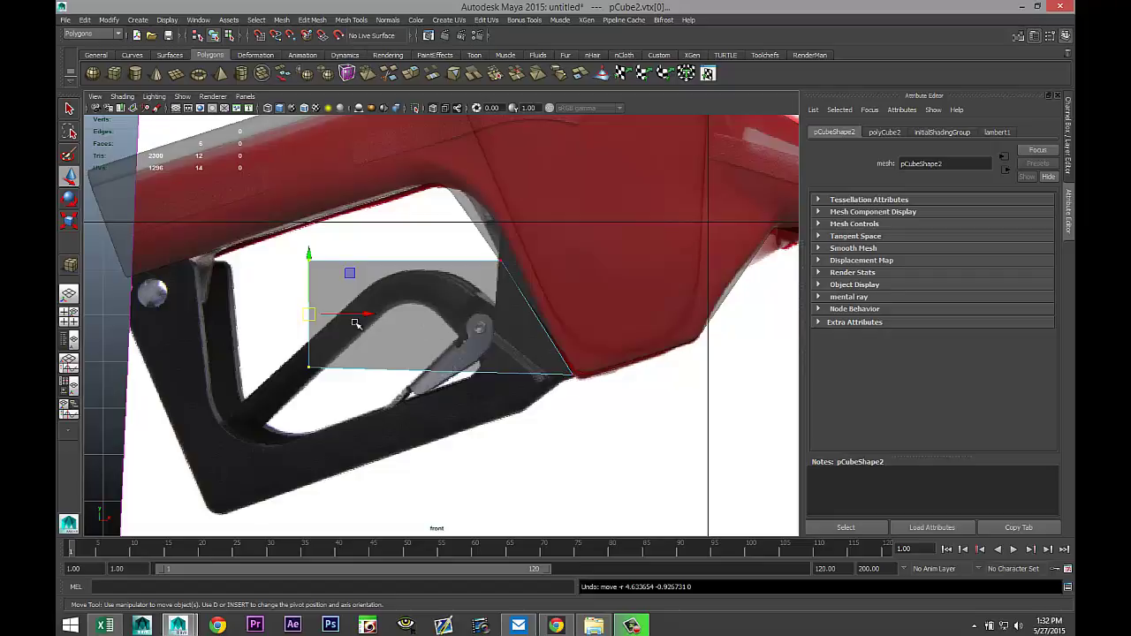
# Move the lower-left and upper-left vertices onto the guard's lower edge and trigger pivot.
pyautogui.click(306, 363)
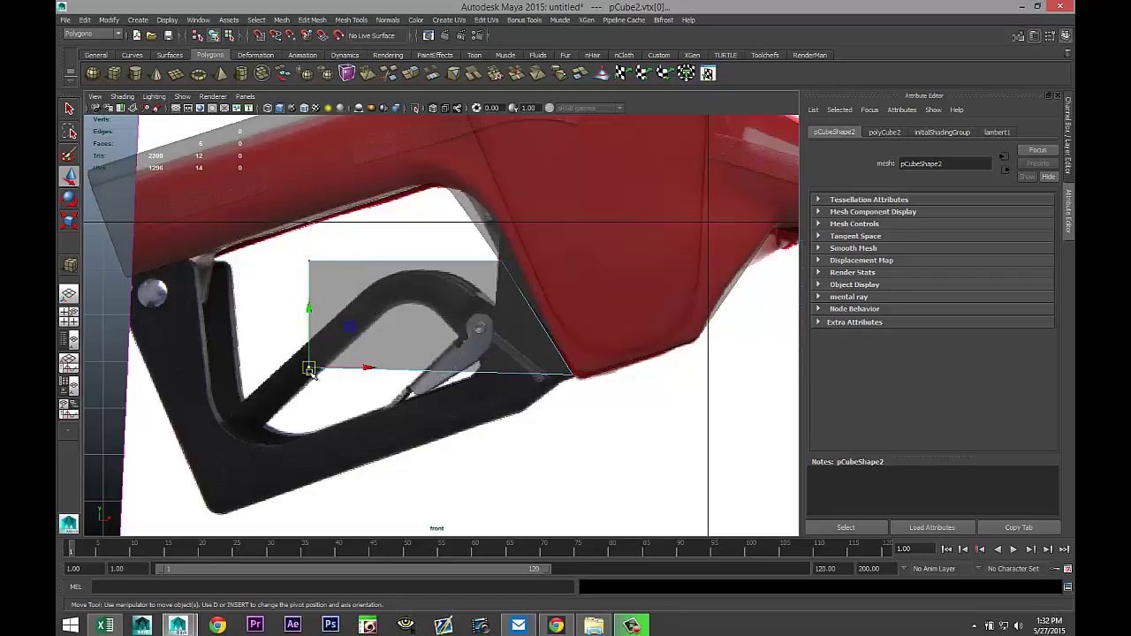
pyautogui.moveTo(309, 370); pyautogui.dragTo(522, 411)
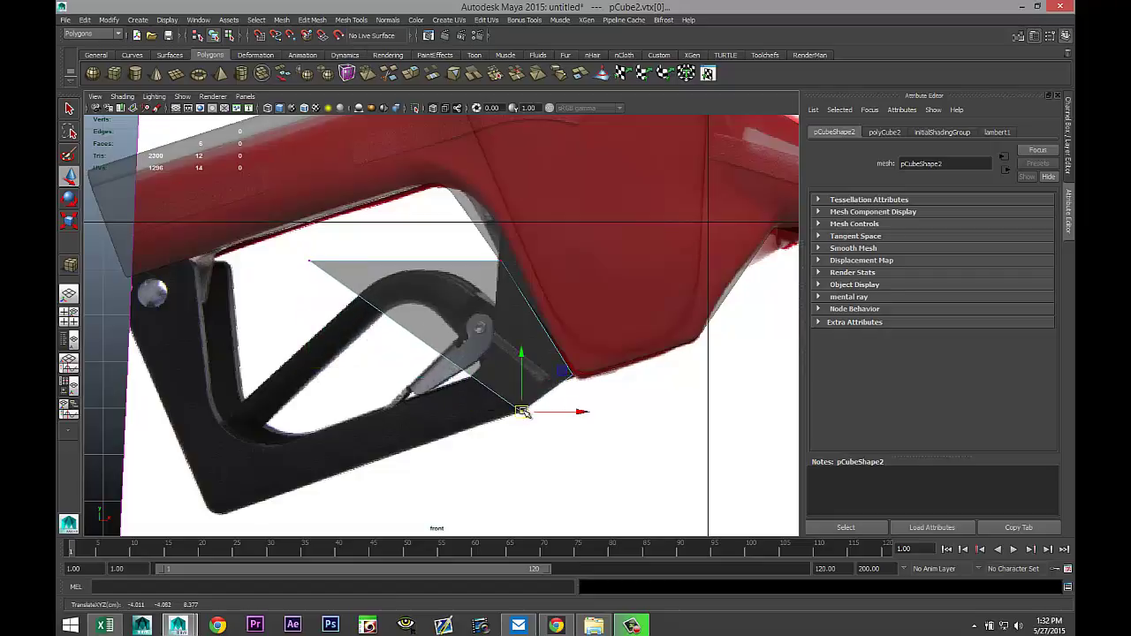
pyautogui.click(308, 261)
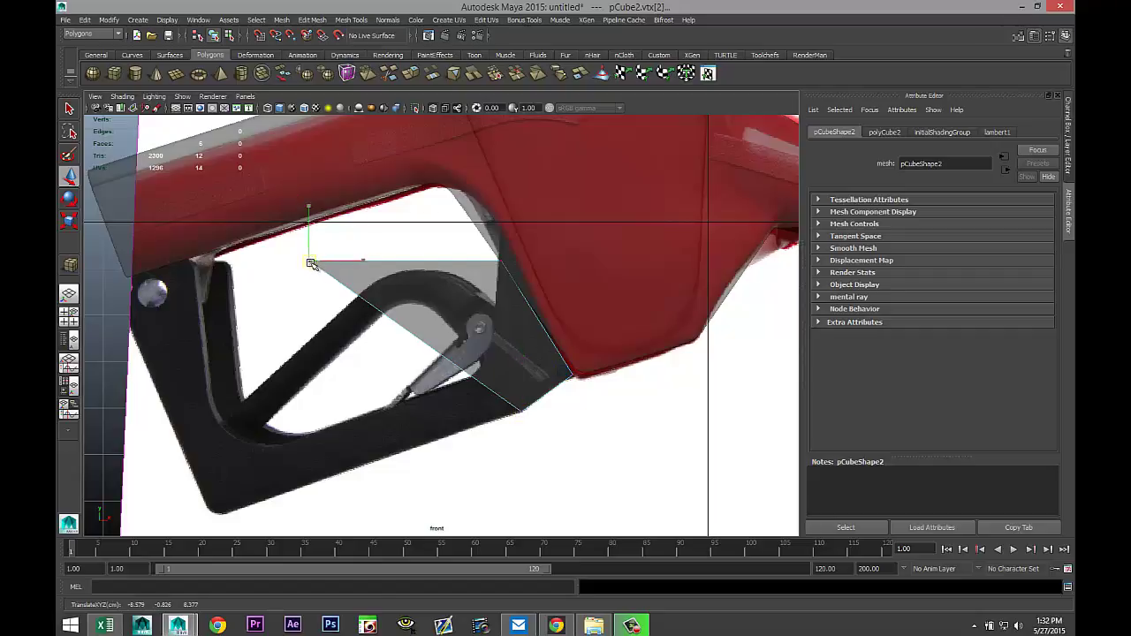
pyautogui.moveTo(311, 263); pyautogui.dragTo(485, 358)
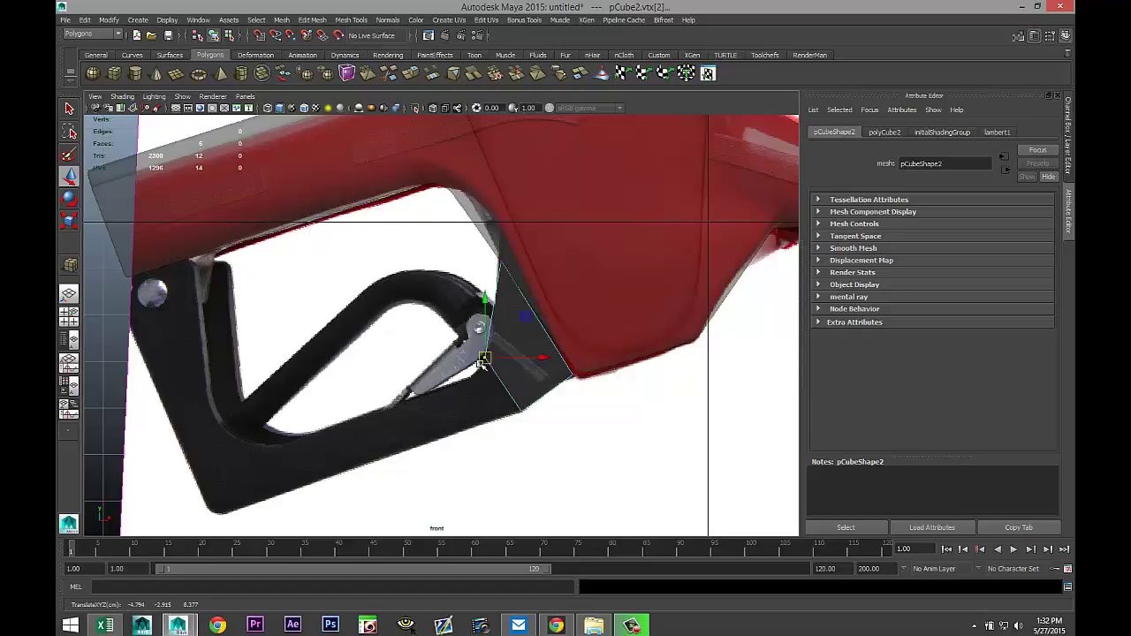
pyautogui.click(69, 315)
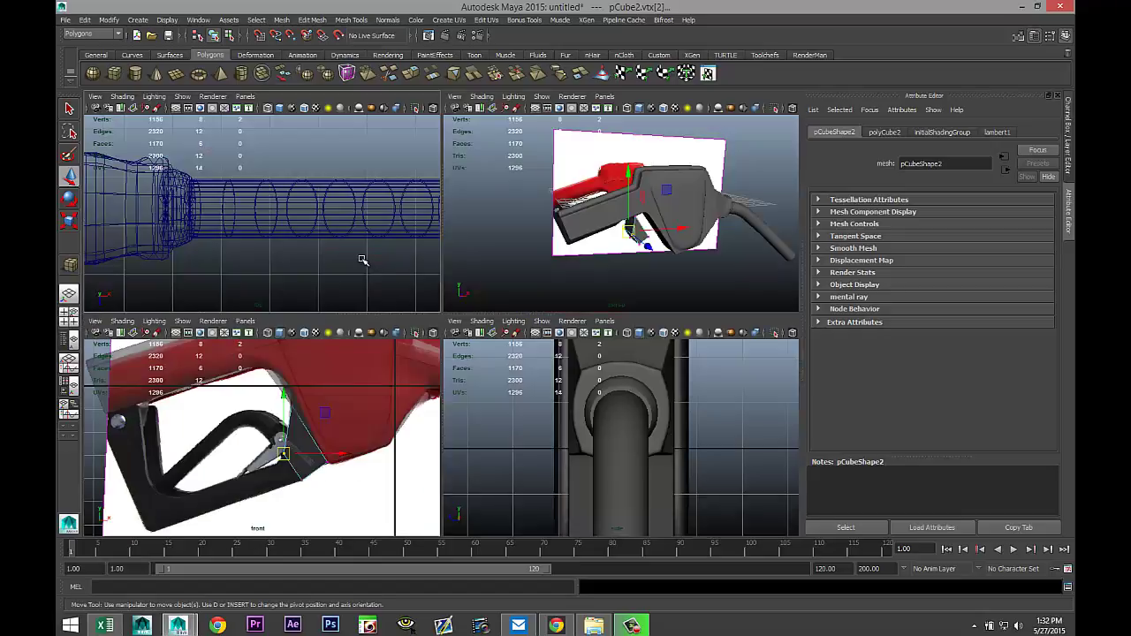
# In the top view, move pCube2 along Z into the nozzle body.
pyautogui.press('space')
pyautogui.press('f')
pyautogui.keyDown('alt'); pyautogui.moveTo(389, 297); pyautogui.dragTo(505, 372); pyautogui.keyUp('alt')
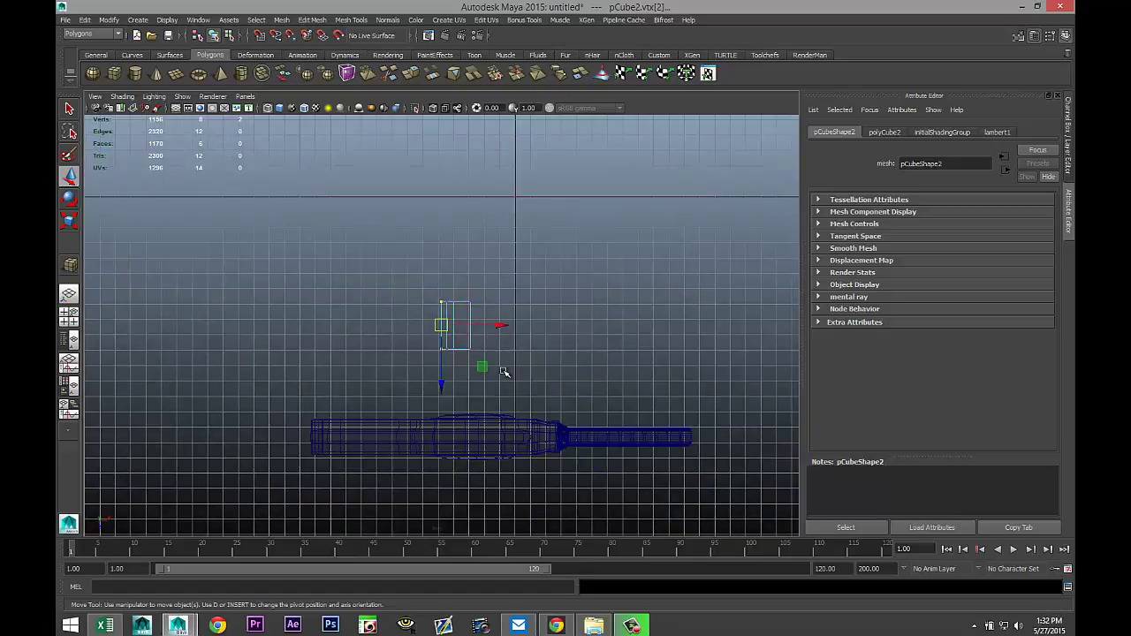
pyautogui.moveTo(470, 313); pyautogui.dragTo(519, 299, button='right')
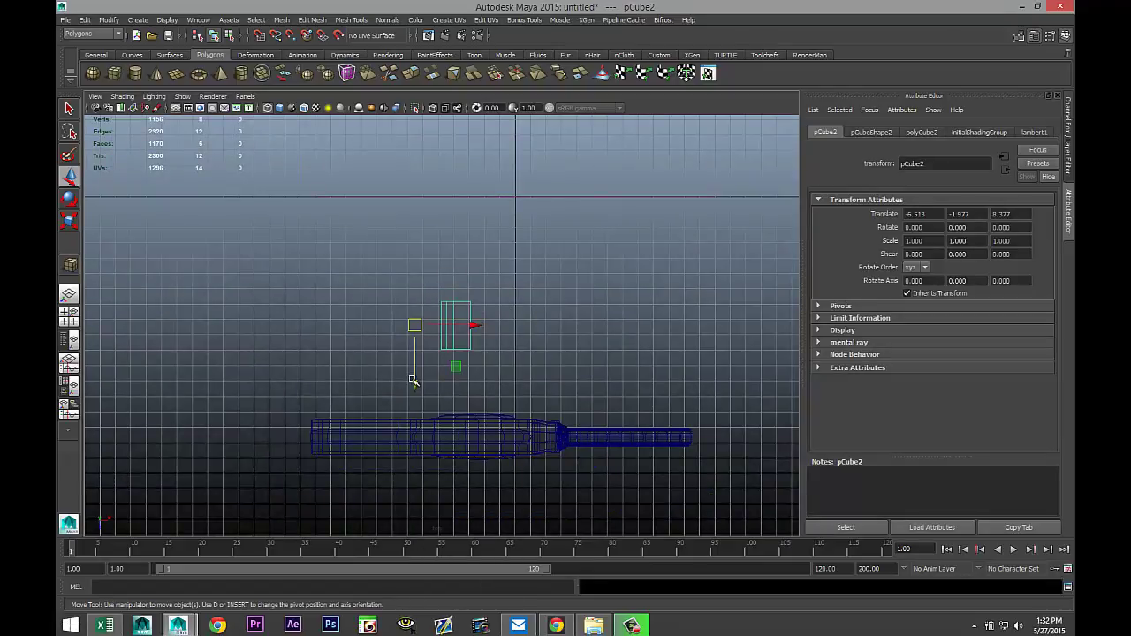
pyautogui.moveTo(414, 381); pyautogui.dragTo(429, 486)
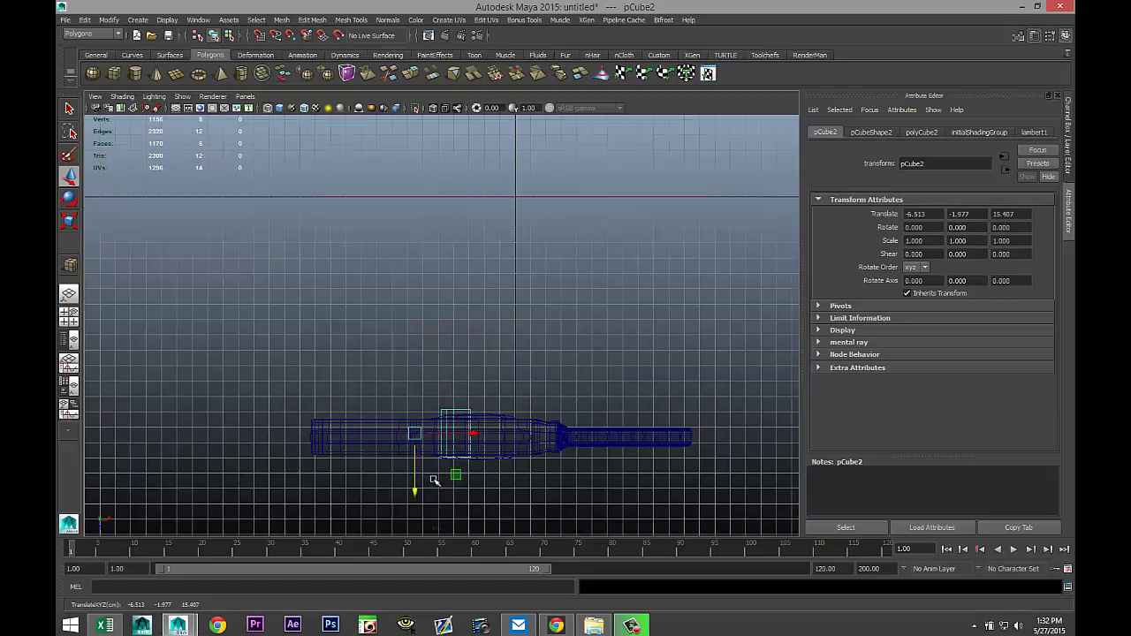
pyautogui.scroll(5, 469, 384)
pyautogui.scroll(-3, 470, 386)
pyautogui.scroll(2, 469, 386)
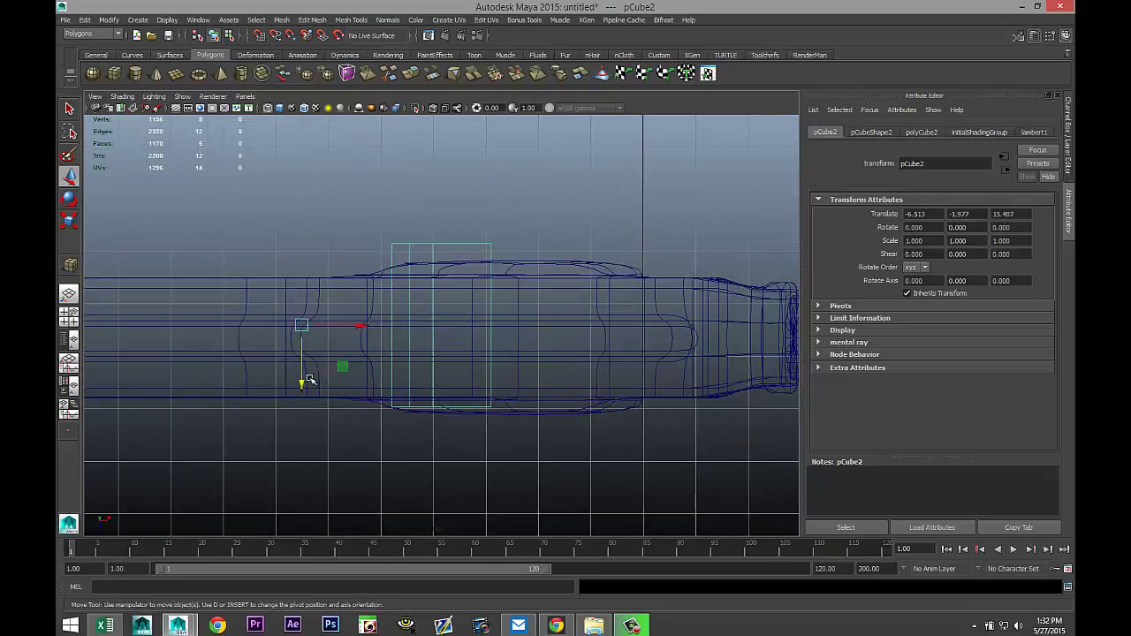
pyautogui.moveTo(299, 382); pyautogui.dragTo(302, 394)
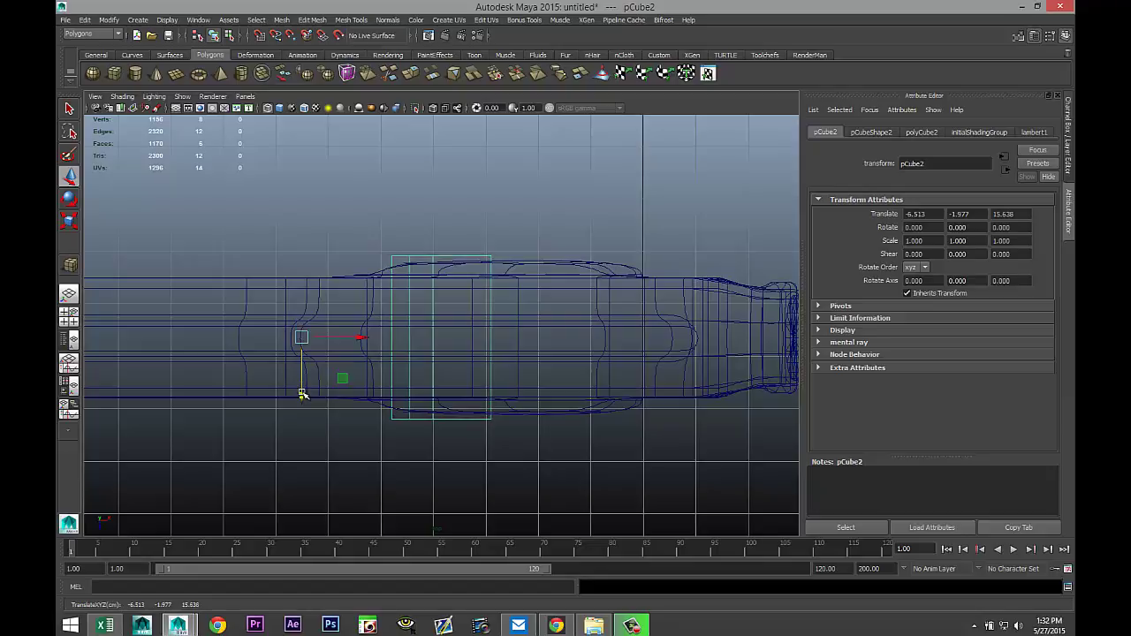
# Scale pCube2 to 0.767 in Z and go back to the perspective view.
pyautogui.press('r')
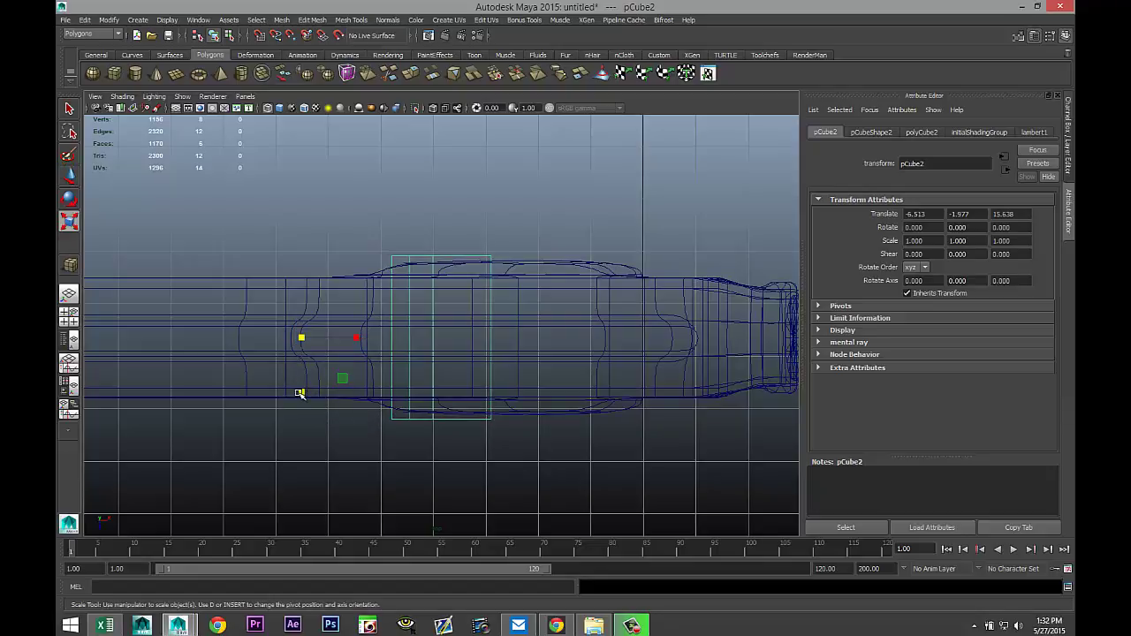
pyautogui.moveTo(300, 392); pyautogui.dragTo(302, 380)
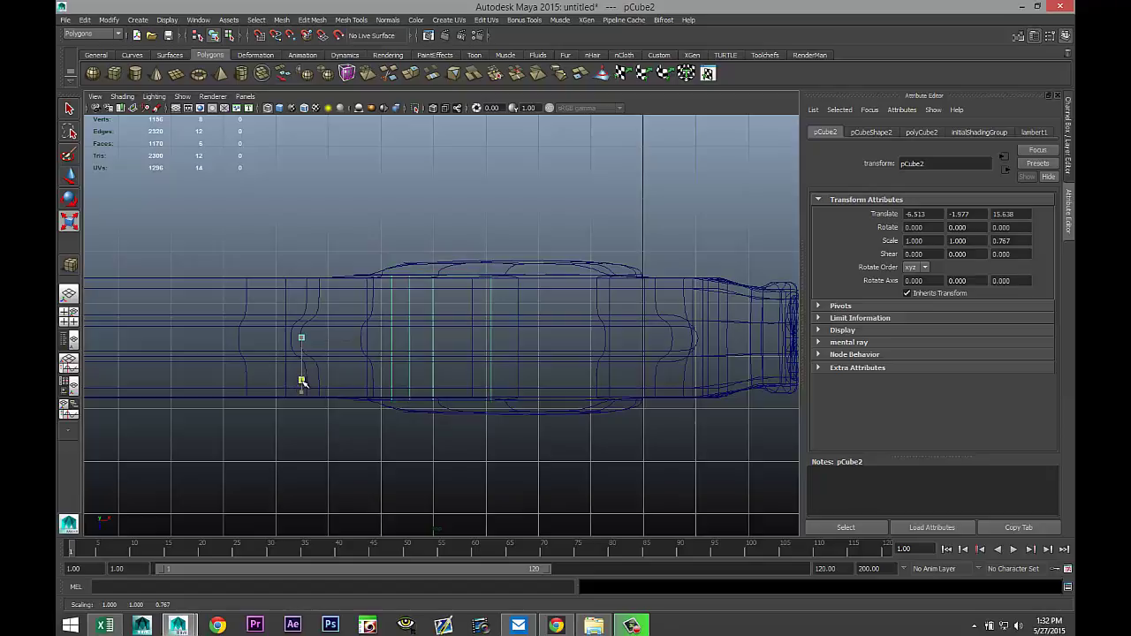
pyautogui.click(70, 316)
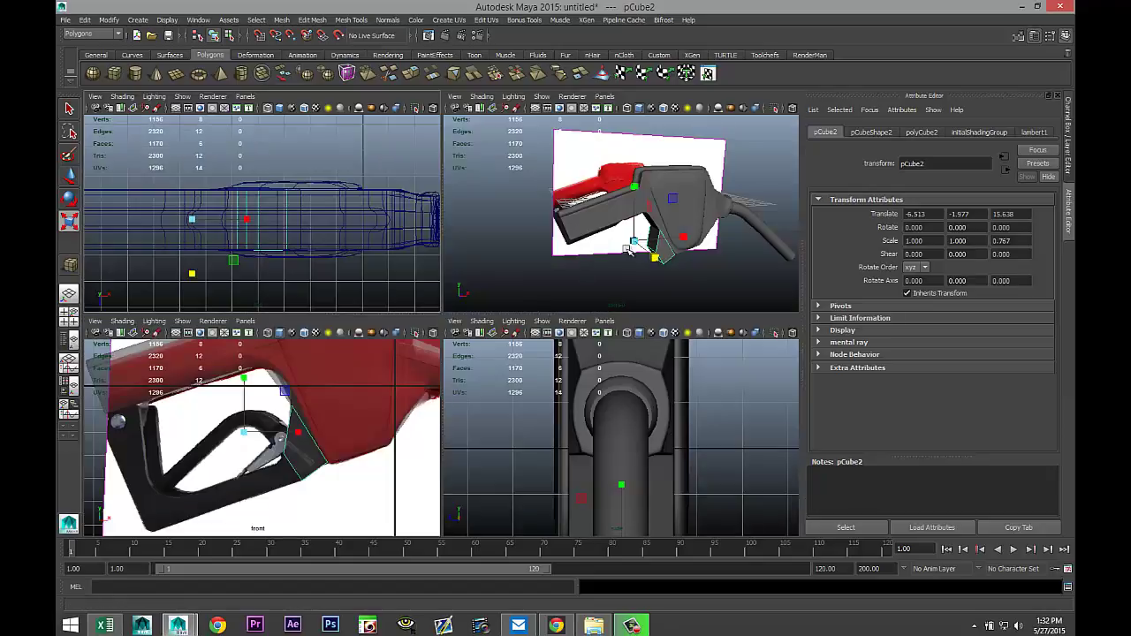
pyautogui.press('space')
pyautogui.keyDown('alt'); pyautogui.moveTo(534, 279); pyautogui.dragTo(508, 221); pyautogui.keyUp('alt')
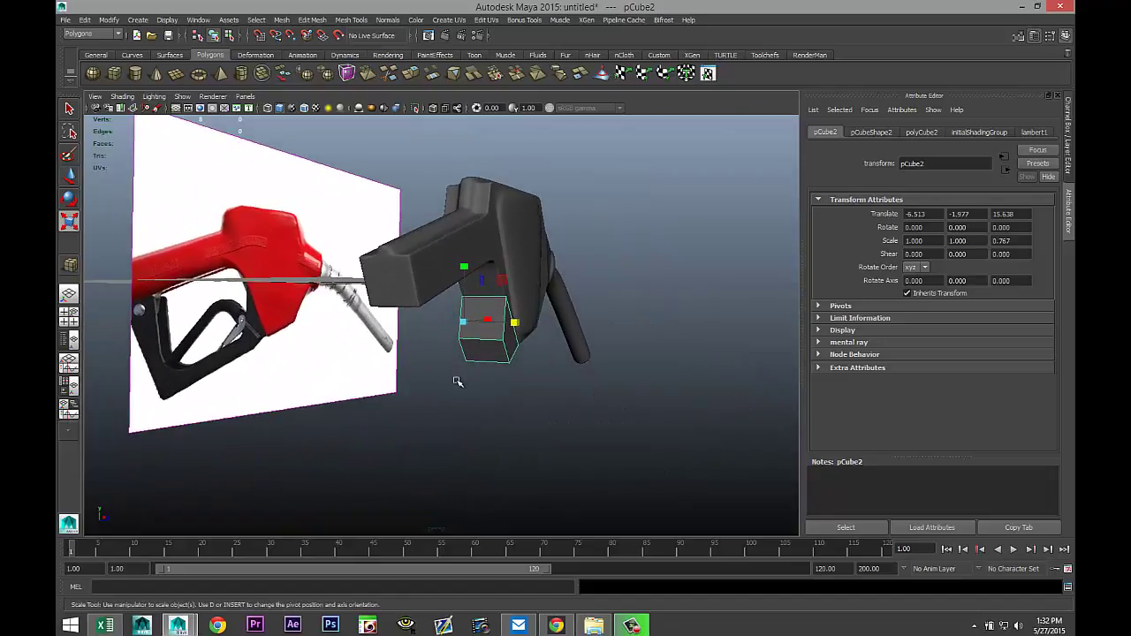
# Extrude pCube2's bottom face with Edit Mesh > Extrude and maximize the front view.
pyautogui.rightClick(477, 354)
pyautogui.moveTo(478, 375); pyautogui.dragTo(478, 376, button='right')
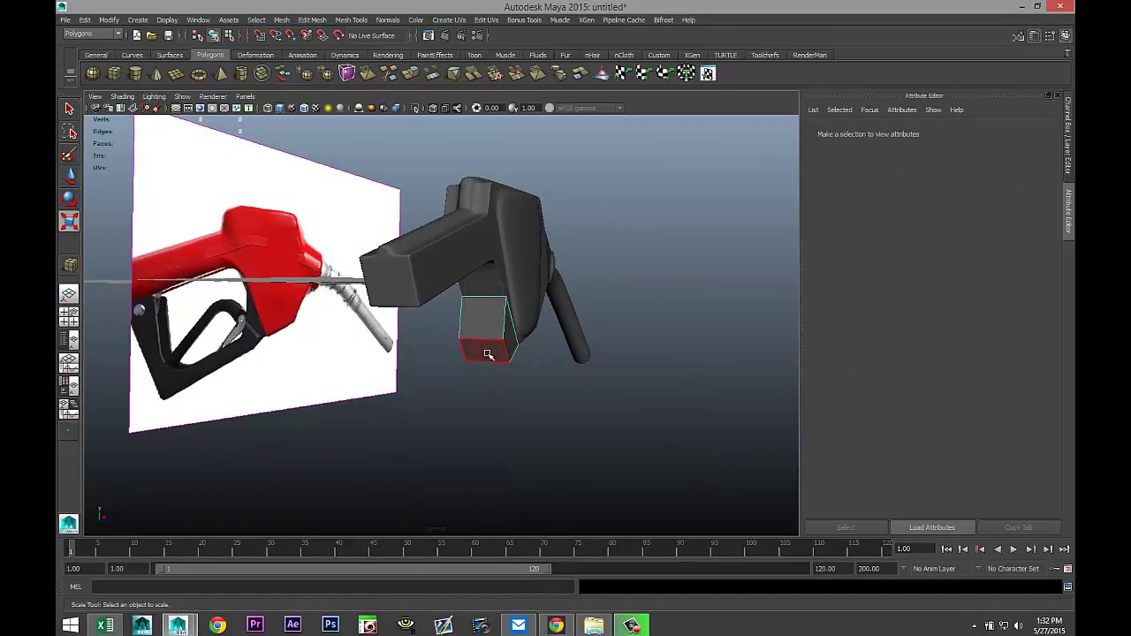
pyautogui.click(485, 350)
pyautogui.click(312, 20)
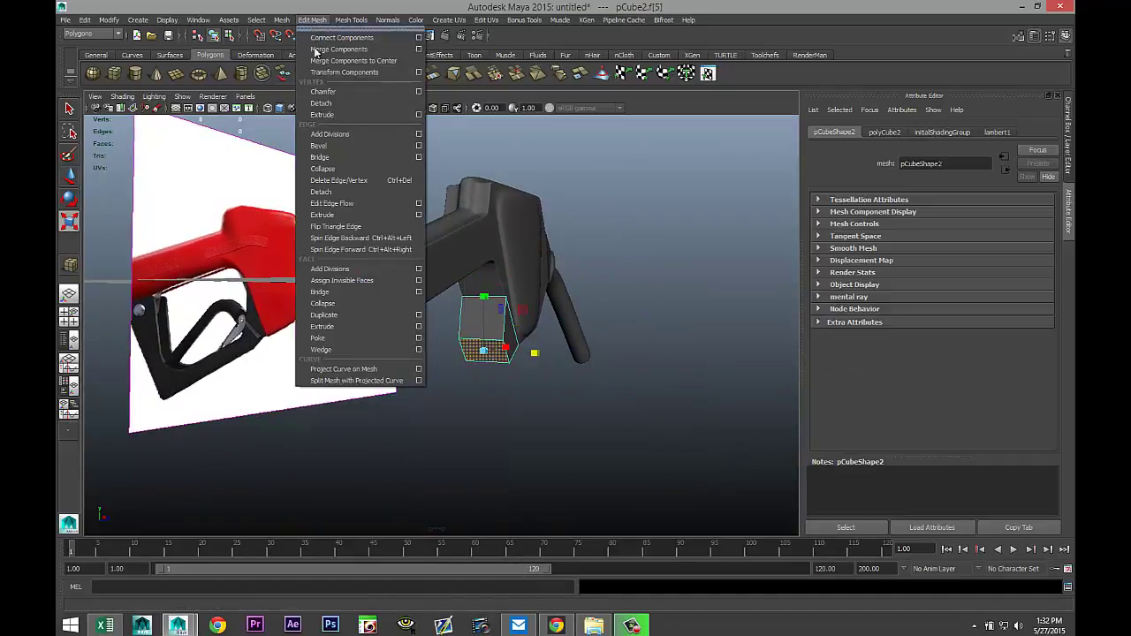
pyautogui.click(360, 326)
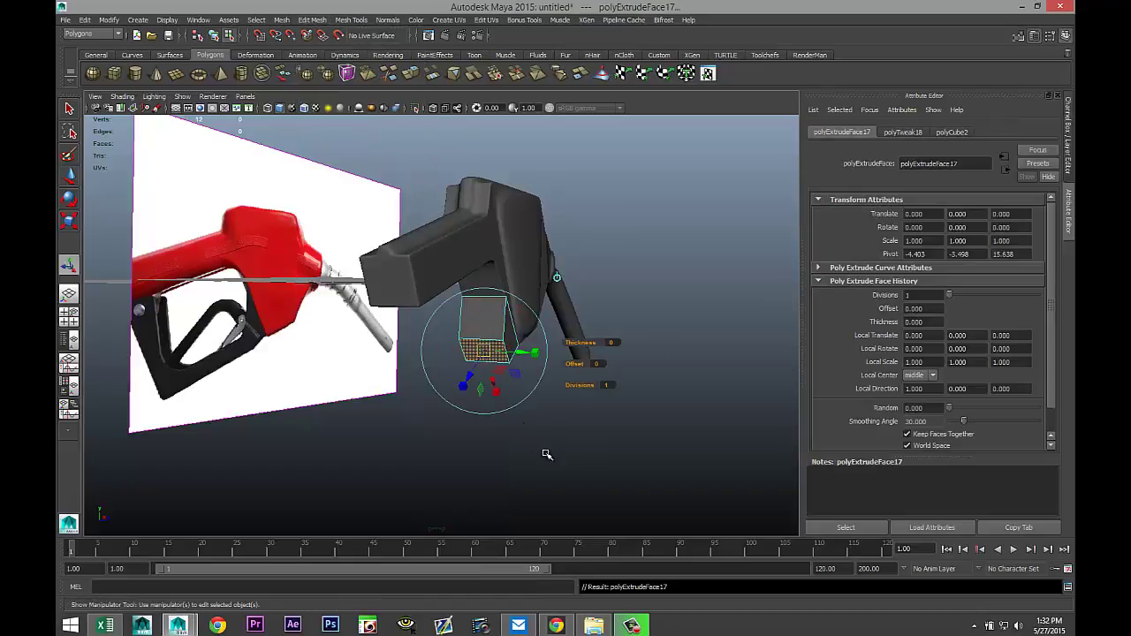
pyautogui.press('w')
pyautogui.keyDown('alt'); pyautogui.moveTo(579, 439); pyautogui.dragTo(519, 347); pyautogui.keyUp('alt')
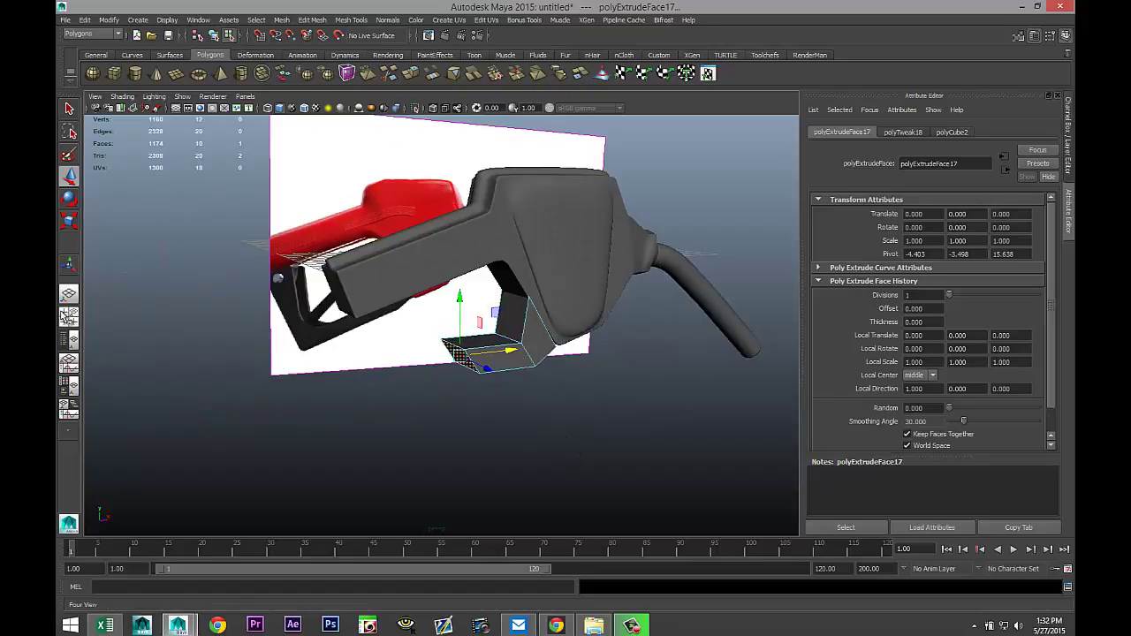
pyautogui.click(70, 318)
pyautogui.press('space')
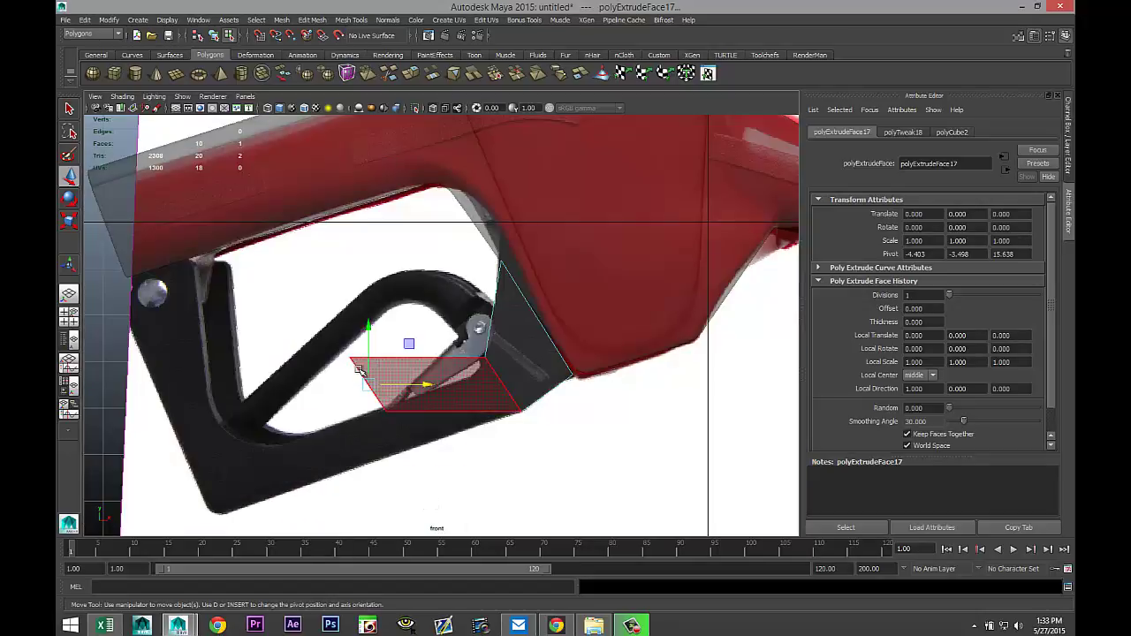
# Drag the extruded face's vertices down along the lower bar and nudge the hook-side vertex.
pyautogui.moveTo(355, 369); pyautogui.dragTo(424, 469, button='right')
pyautogui.moveTo(366, 385); pyautogui.dragTo(198, 490)
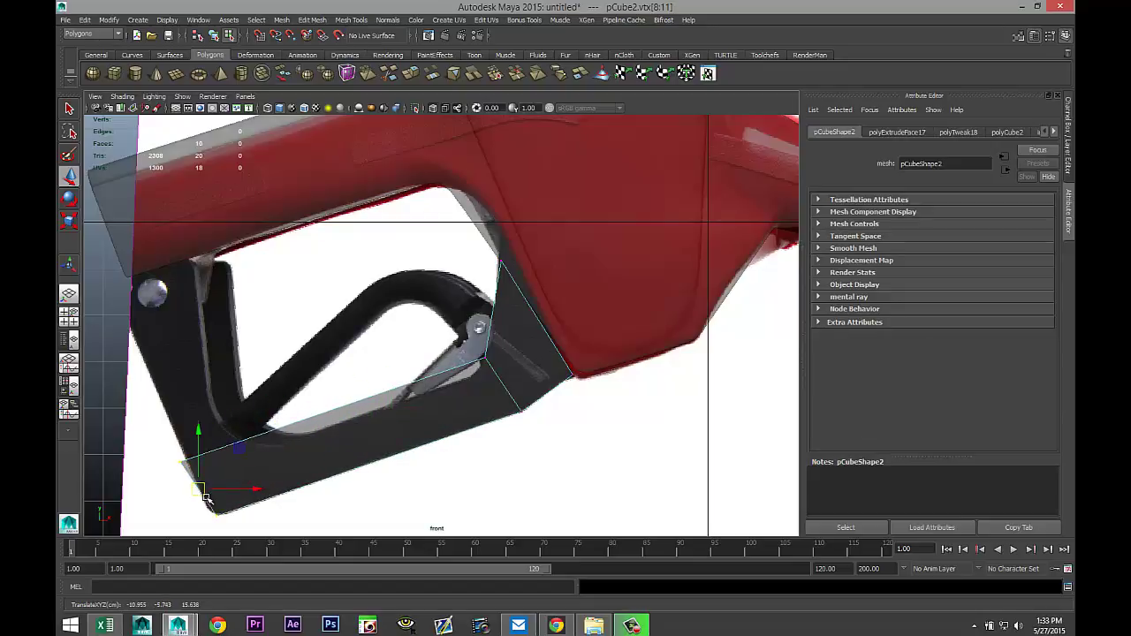
pyautogui.moveTo(162, 445); pyautogui.dragTo(198, 483)
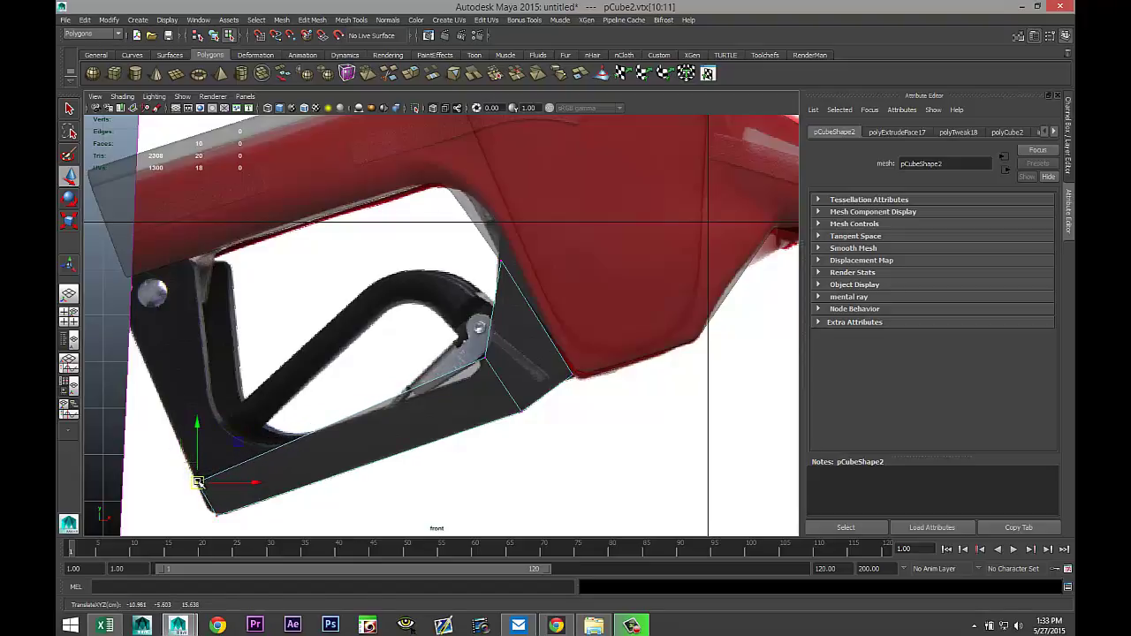
pyautogui.click(478, 365)
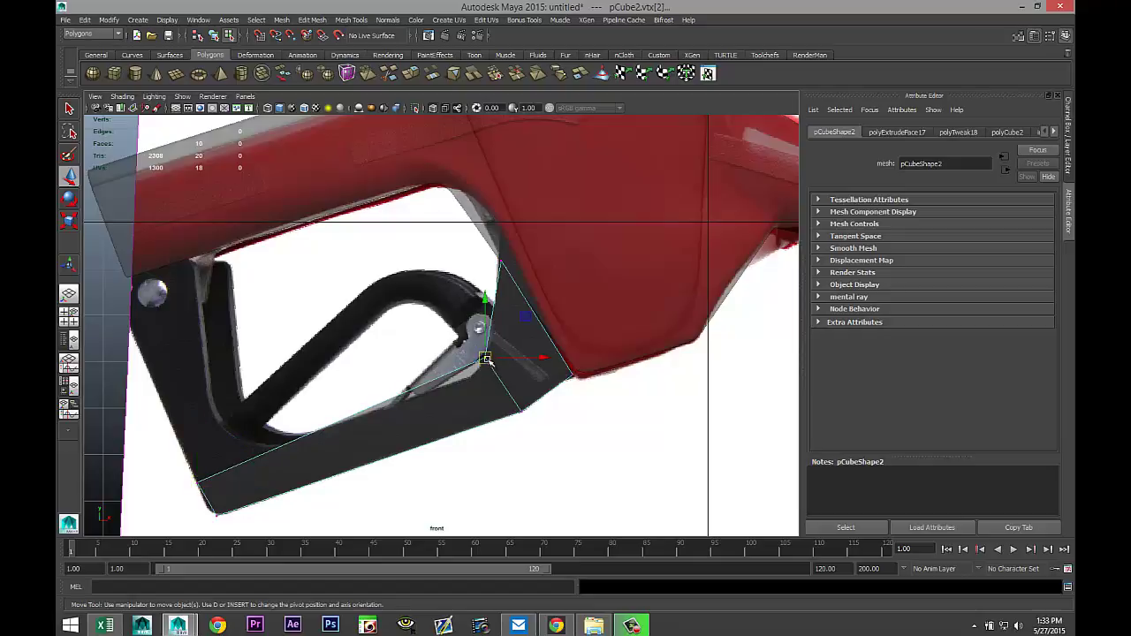
pyautogui.moveTo(478, 365); pyautogui.dragTo(470, 374)
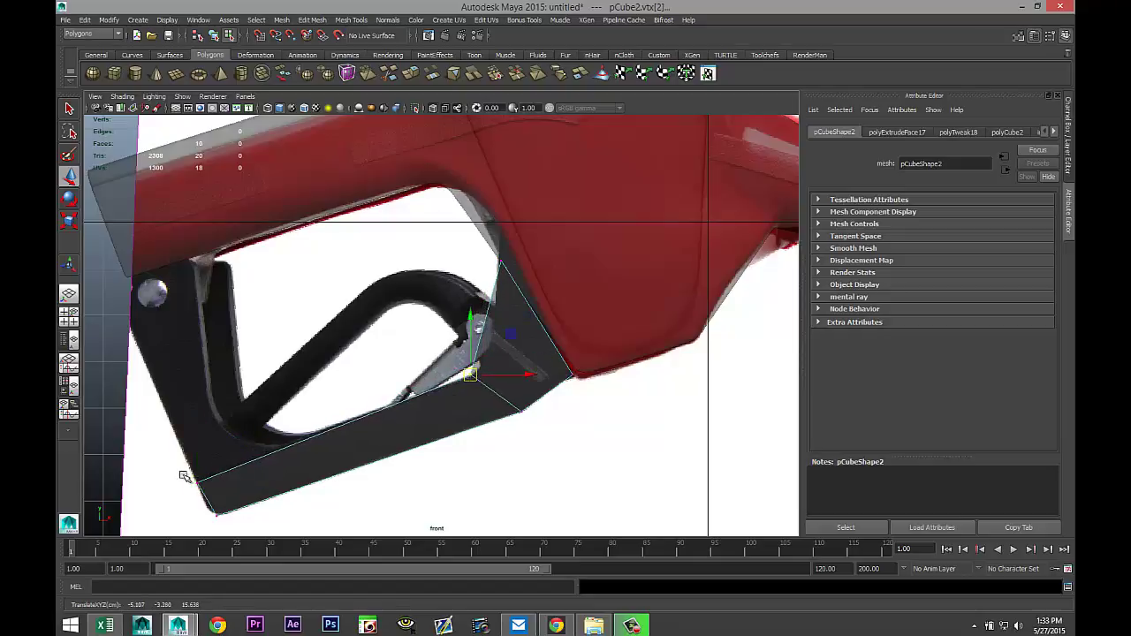
pyautogui.moveTo(186, 471); pyautogui.dragTo(216, 523)
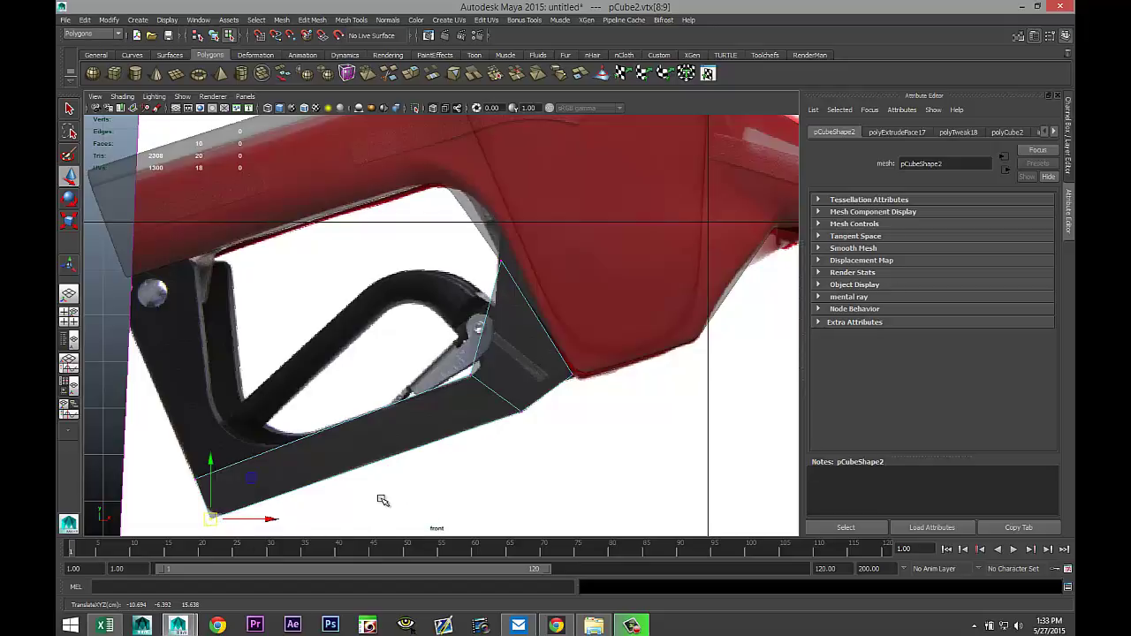
# Orbit the perspective view around the angled trigger-guard piece under the nozzle body.
pyautogui.click(69, 315)
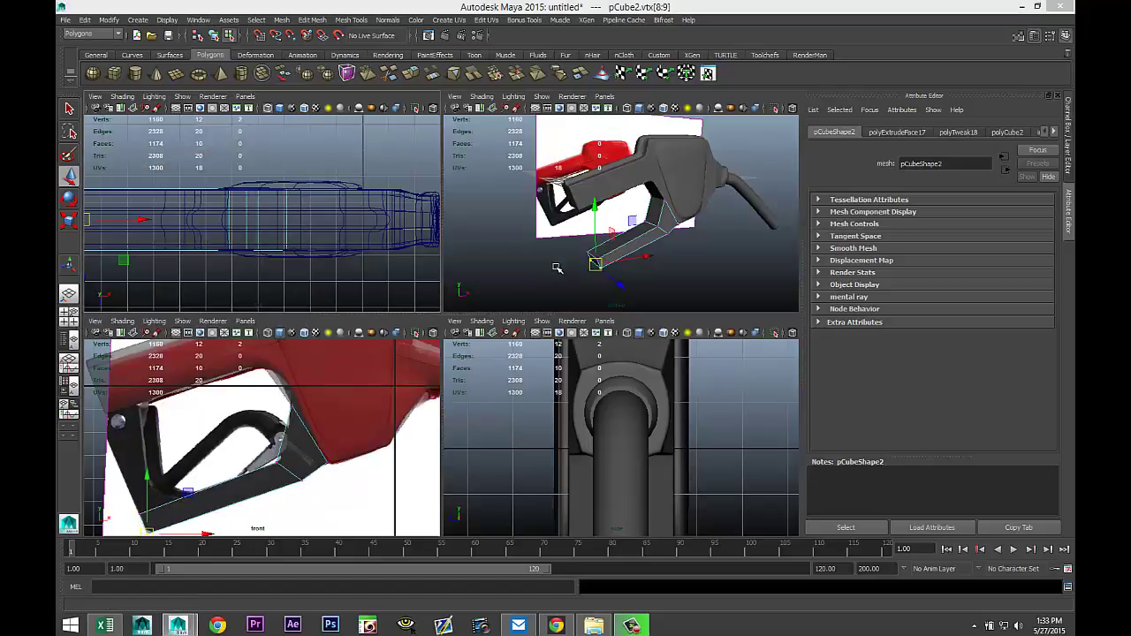
pyautogui.press('space')
pyautogui.scroll(3, 484, 390)
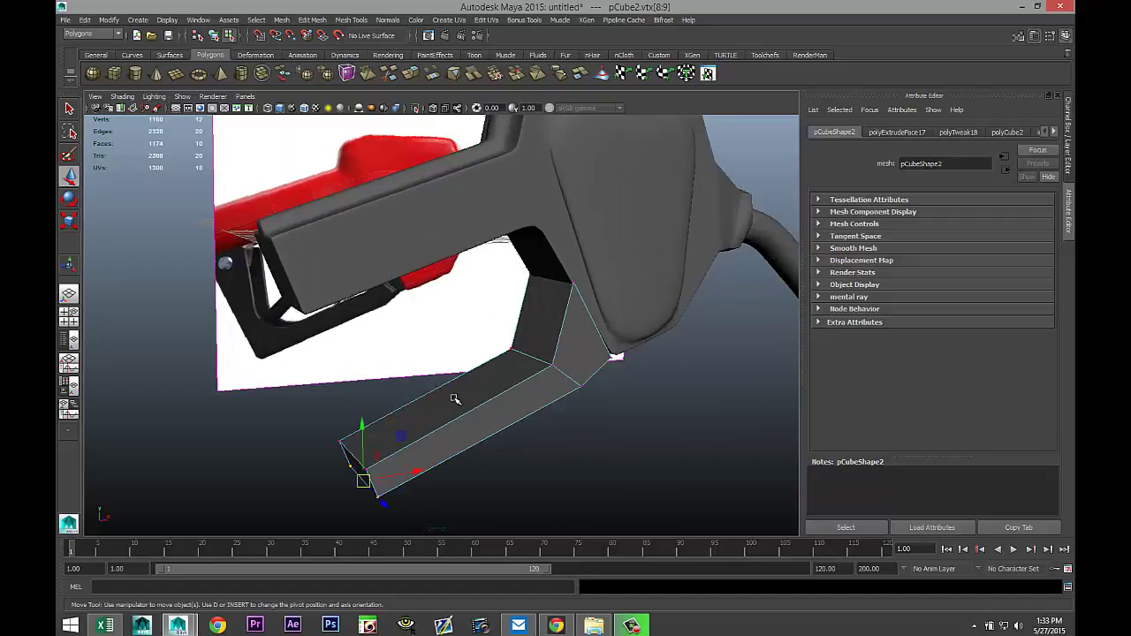
pyautogui.keyDown('alt'); pyautogui.moveTo(454, 399); pyautogui.dragTo(380, 441); pyautogui.keyUp('alt')
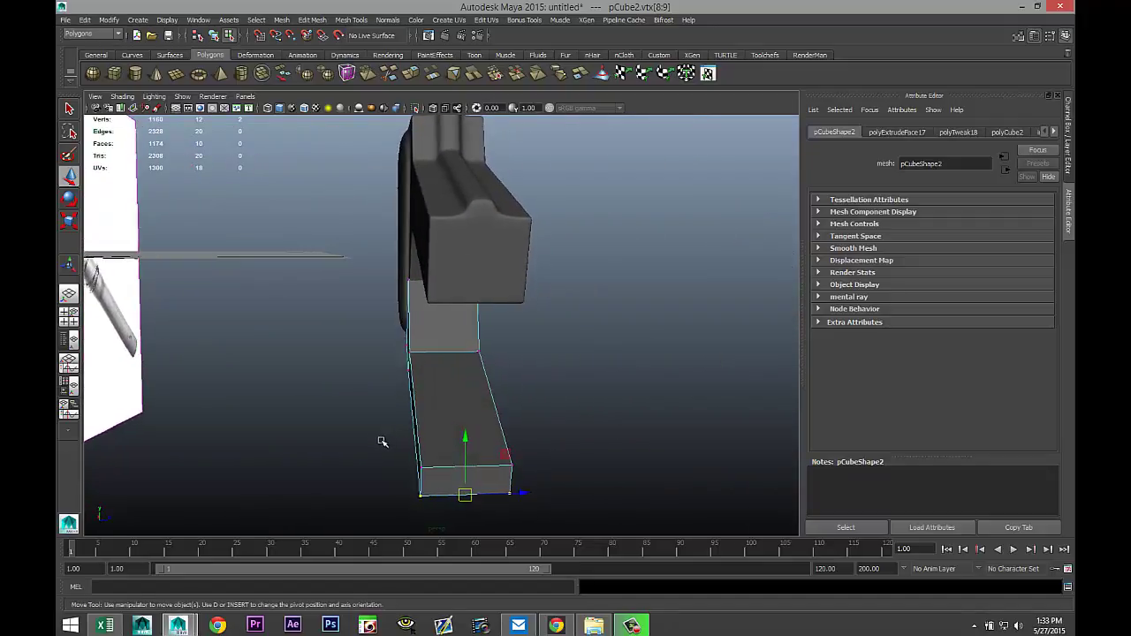
pyautogui.click(349, 21)
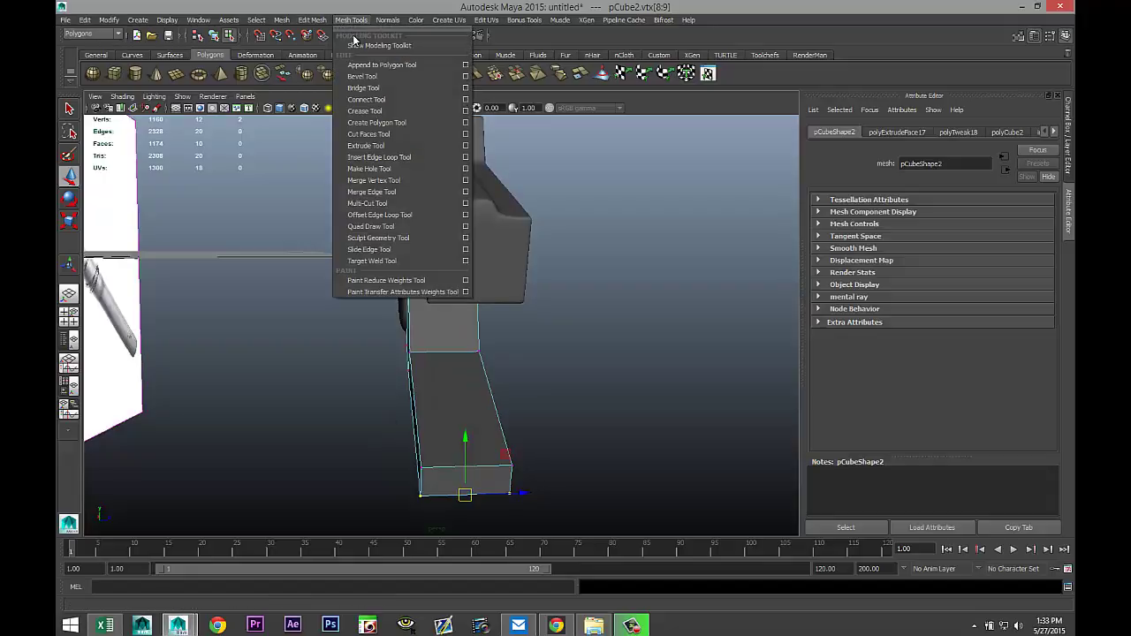
# Insert two lengthwise edge loops along the trigger guard and scale them apart in width.
pyautogui.click(464, 157)
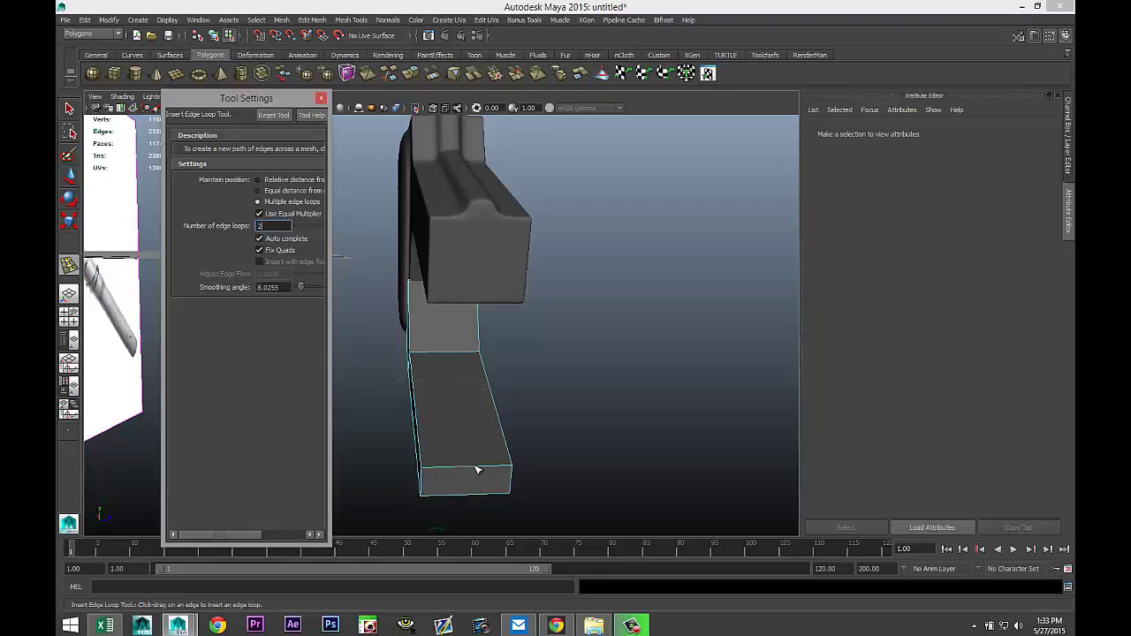
pyautogui.moveTo(477, 463); pyautogui.dragTo(477, 469)
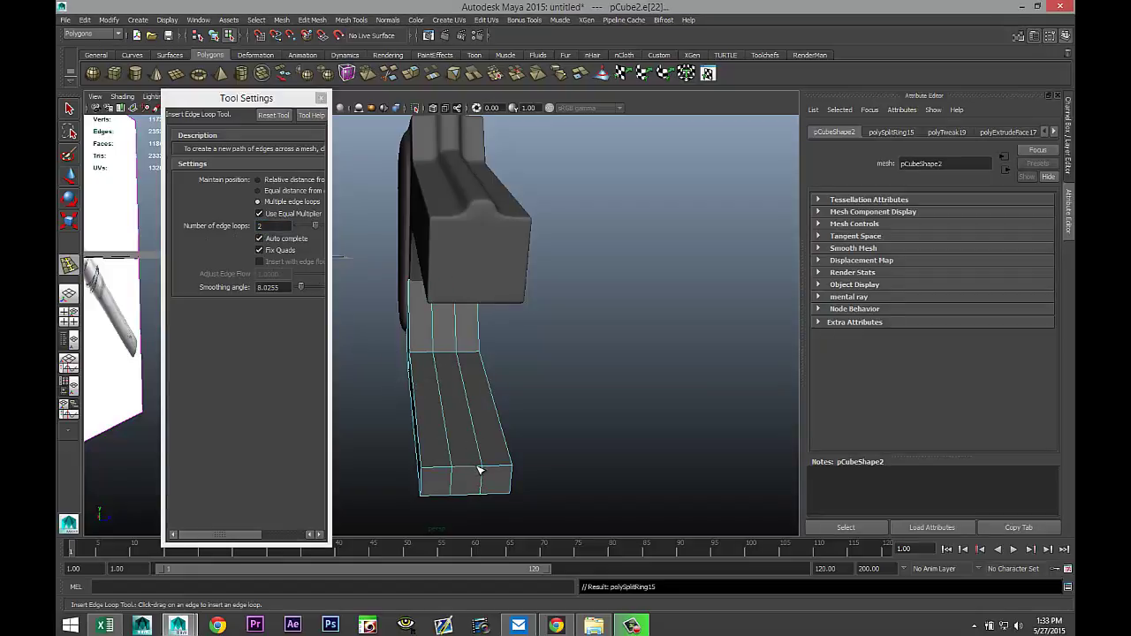
pyautogui.press('r')
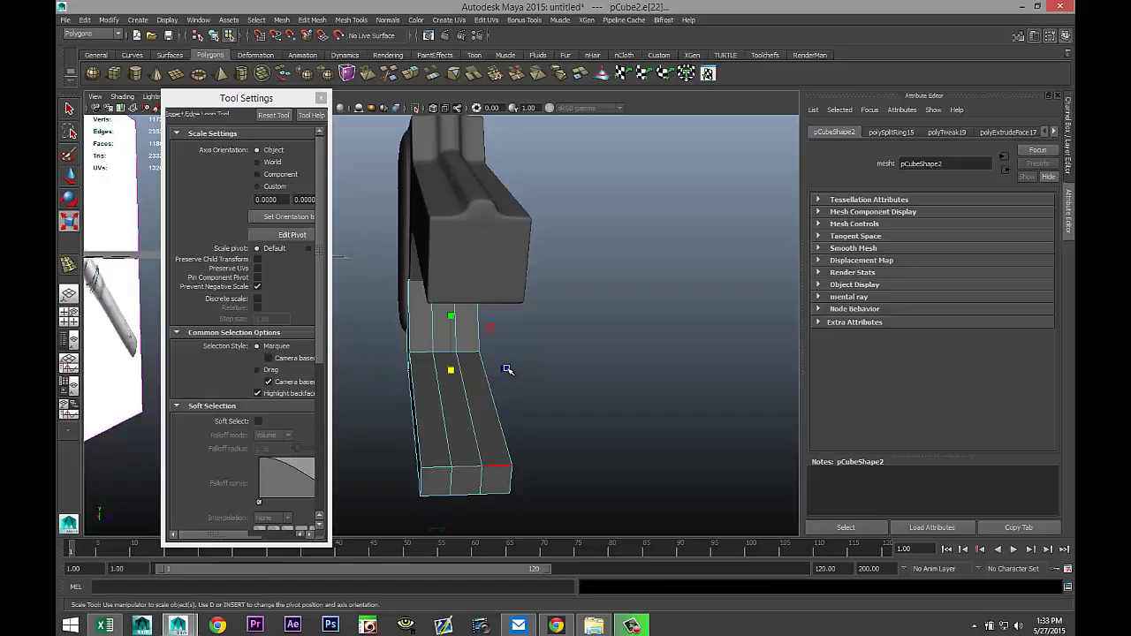
pyautogui.moveTo(505, 371); pyautogui.dragTo(570, 379)
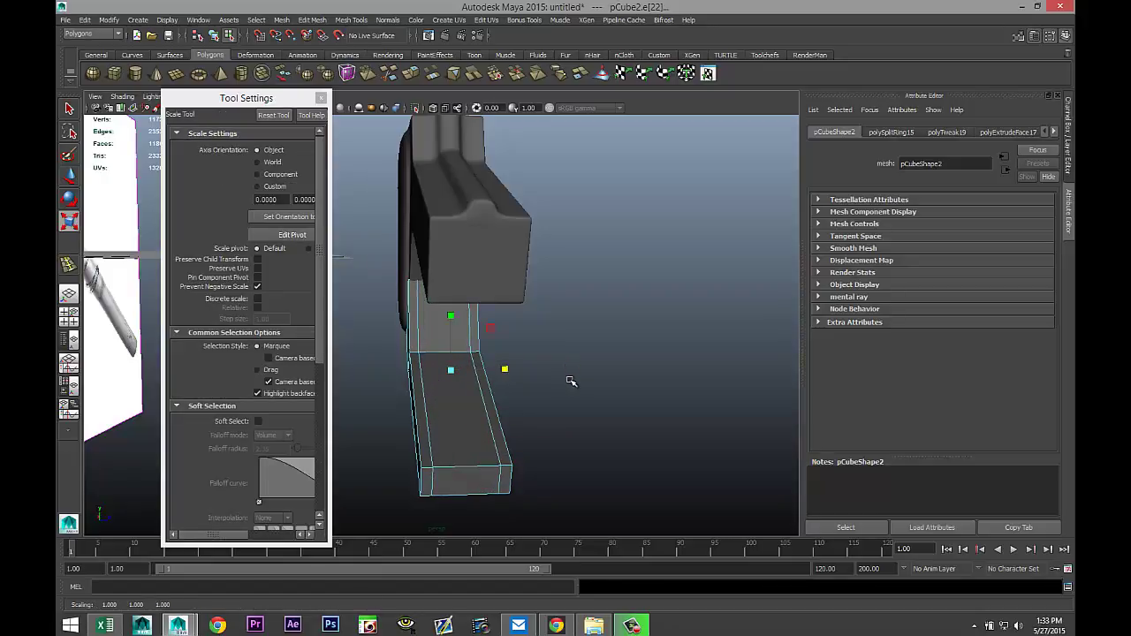
pyautogui.click(321, 98)
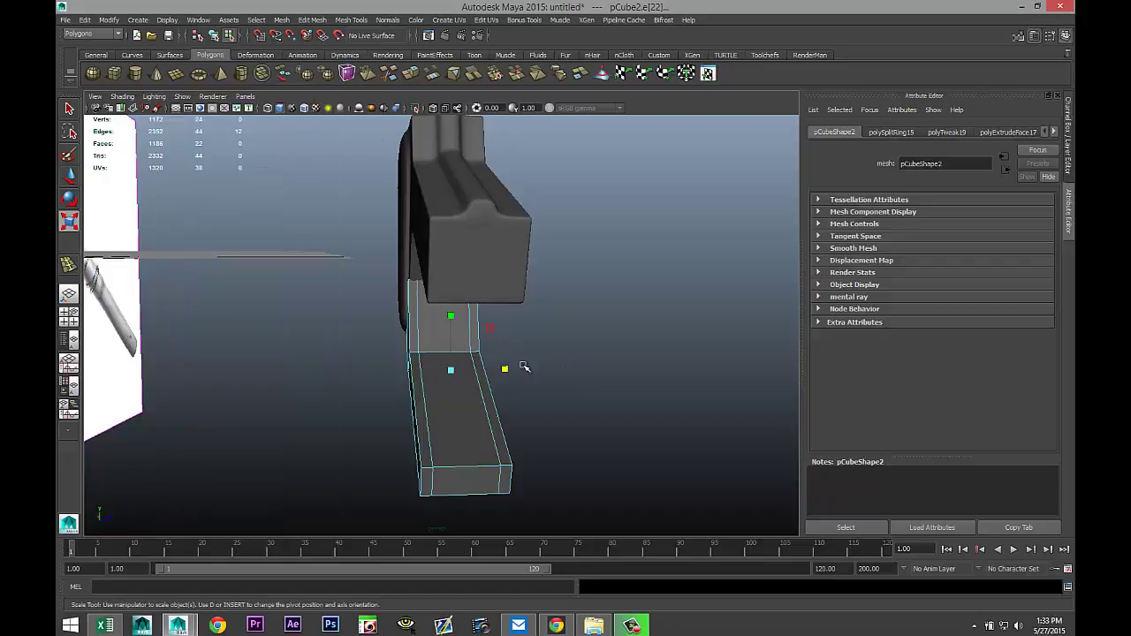
pyautogui.keyDown('alt'); pyautogui.moveTo(578, 359); pyautogui.dragTo(540, 354); pyautogui.keyUp('alt')
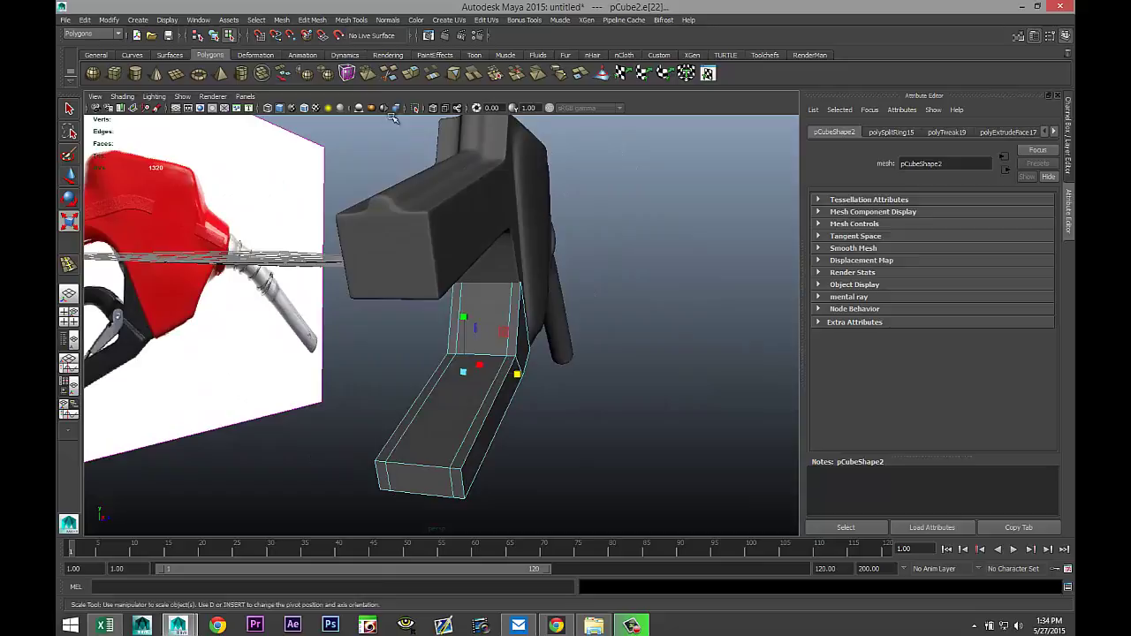
# Insert an equal-distance-from-edge loop across the lower bar's end section.
pyautogui.click(351, 19)
pyautogui.click(466, 157)
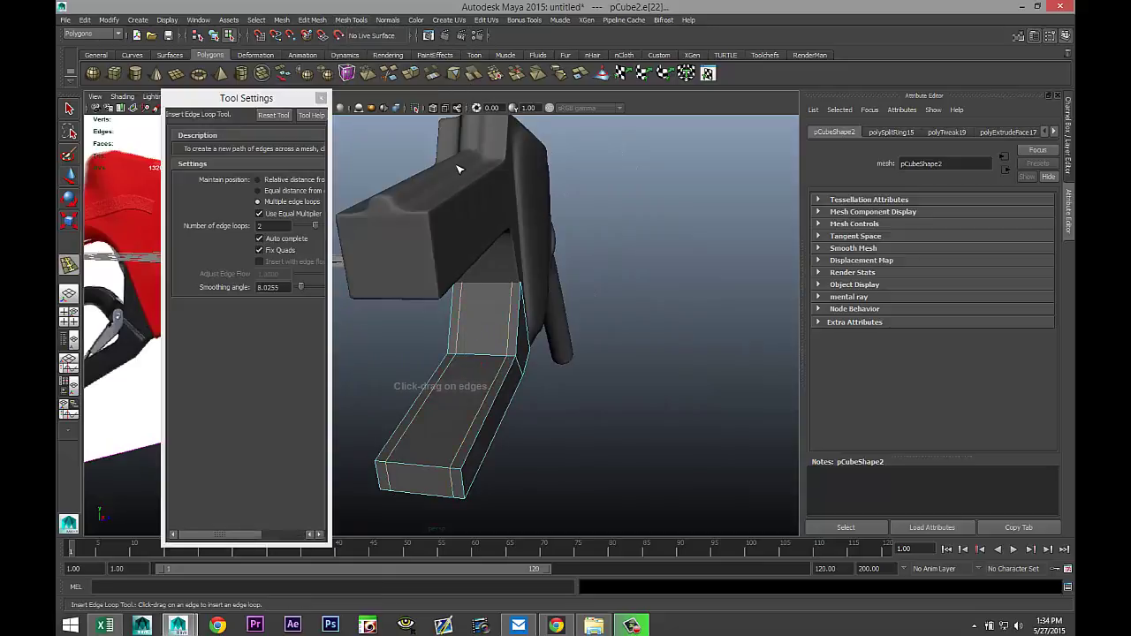
pyautogui.click(258, 192)
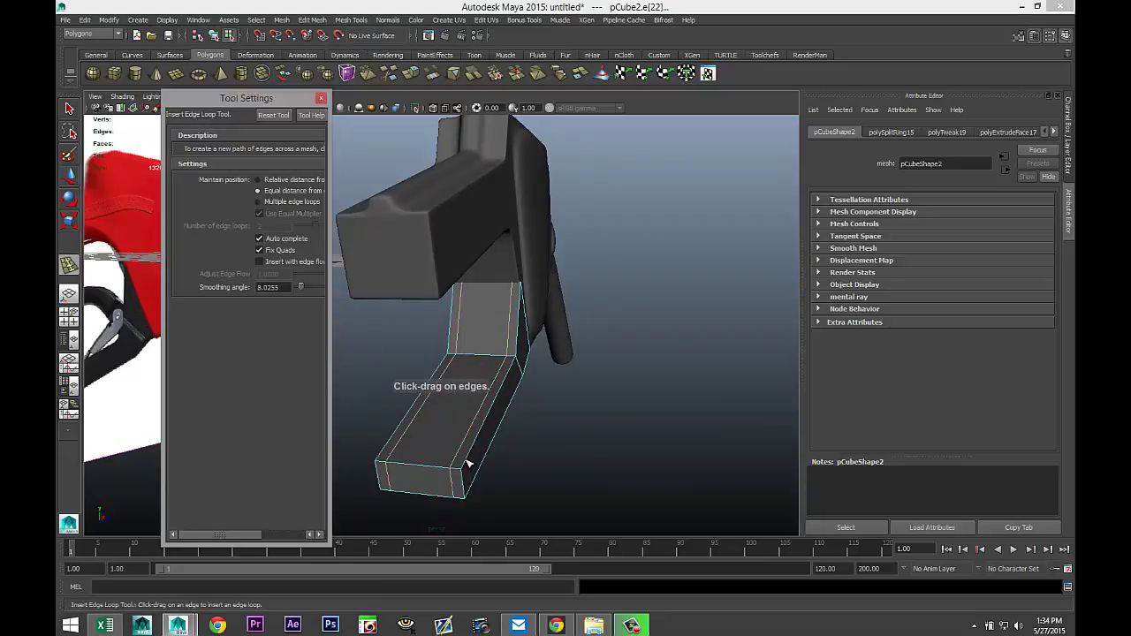
pyautogui.moveTo(469, 461); pyautogui.dragTo(474, 461)
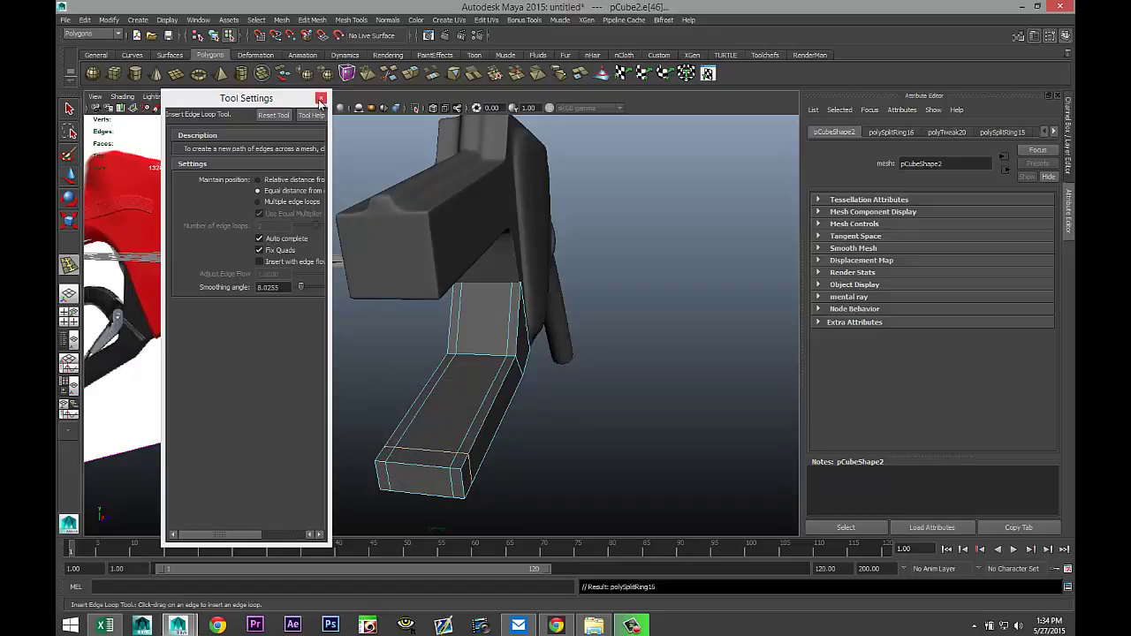
pyautogui.click(320, 99)
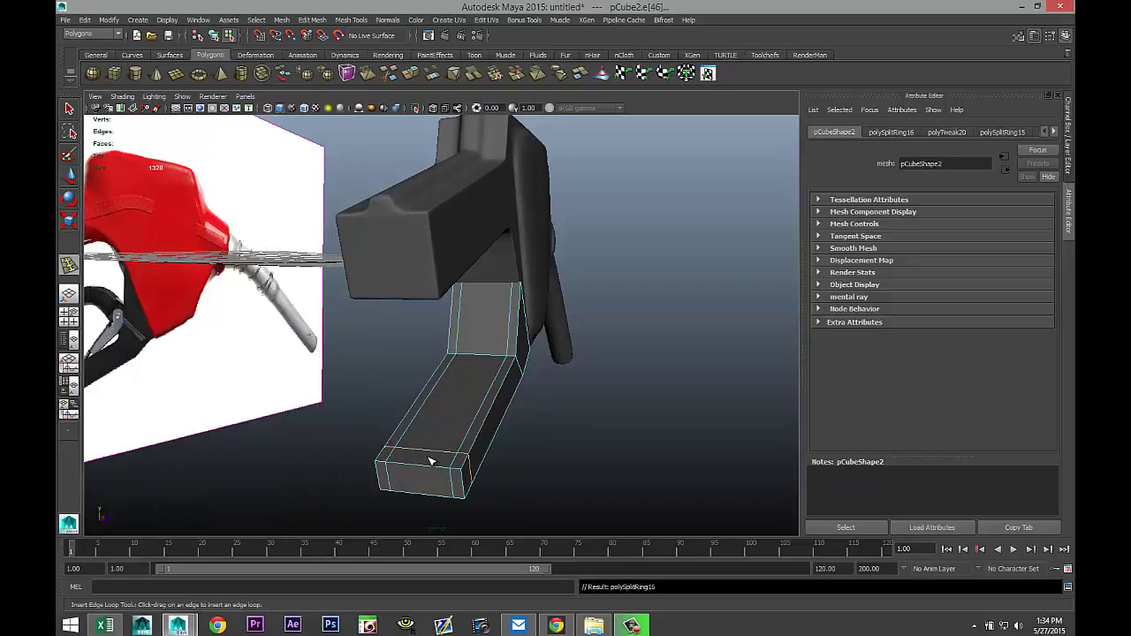
pyautogui.press('q')
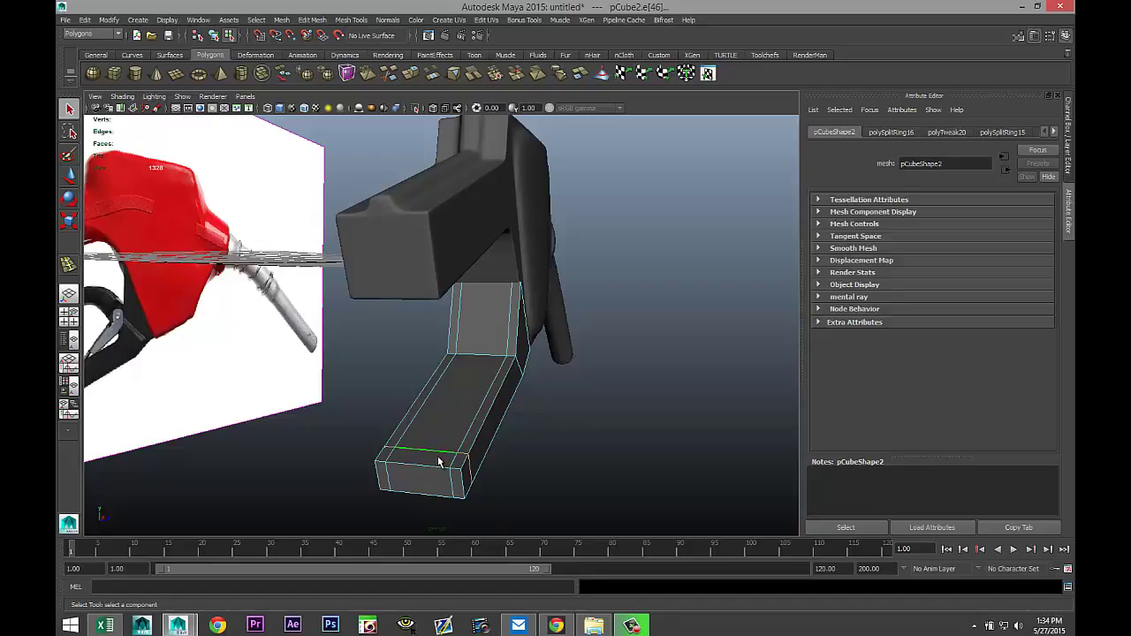
# Extrude the lever's two bottom corner faces and pull them upward into short posts.
pyautogui.moveTo(437, 463); pyautogui.dragTo(442, 397, button='right')
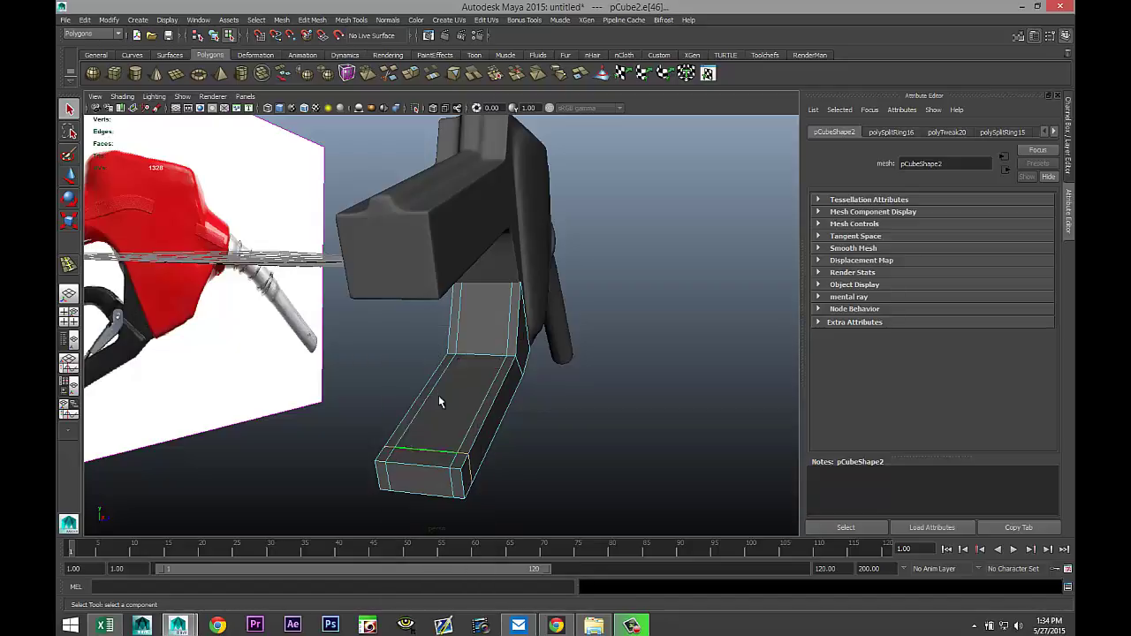
pyautogui.click(456, 464)
pyautogui.keyDown('shift'); pyautogui.click(384, 456); pyautogui.keyUp('shift')
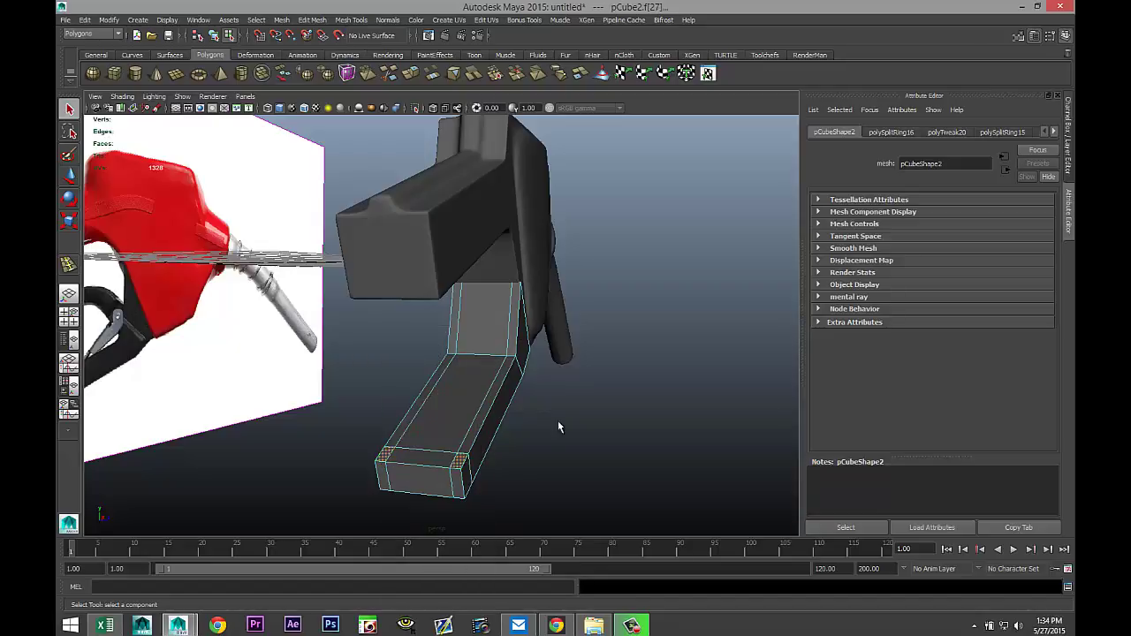
pyautogui.click(312, 20)
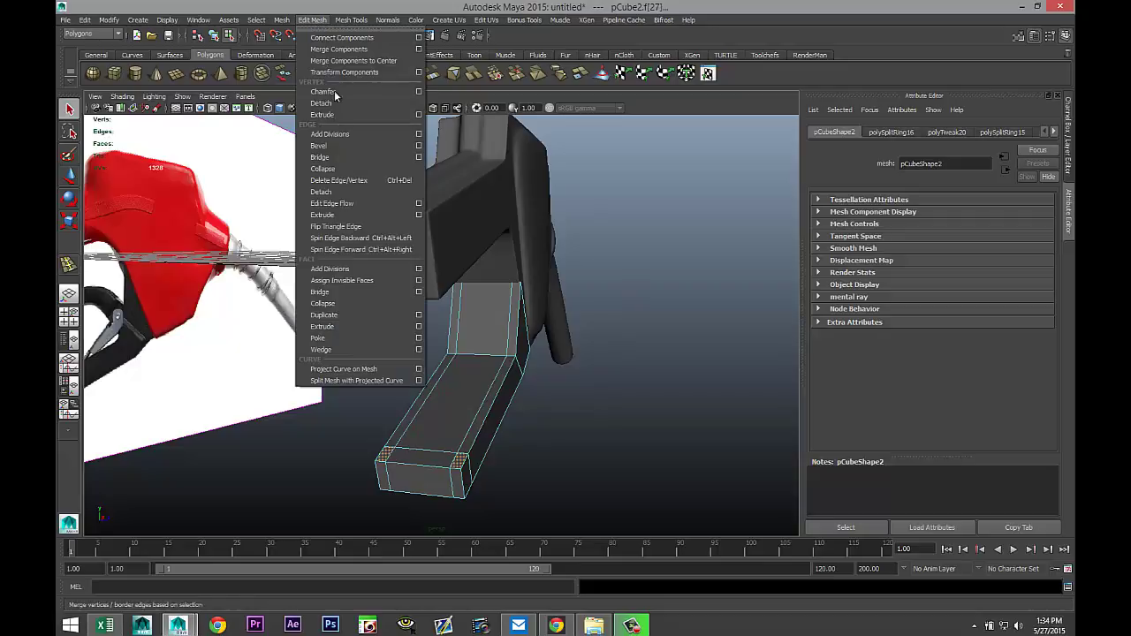
pyautogui.click(353, 326)
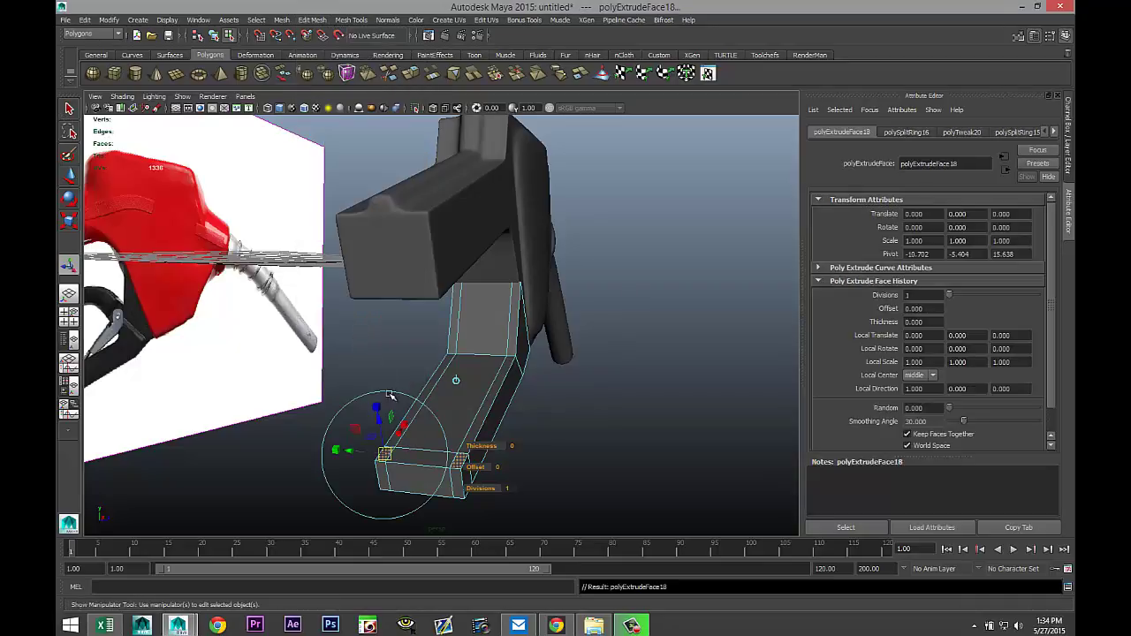
pyautogui.press('w')
pyautogui.moveTo(420, 402); pyautogui.dragTo(417, 340)
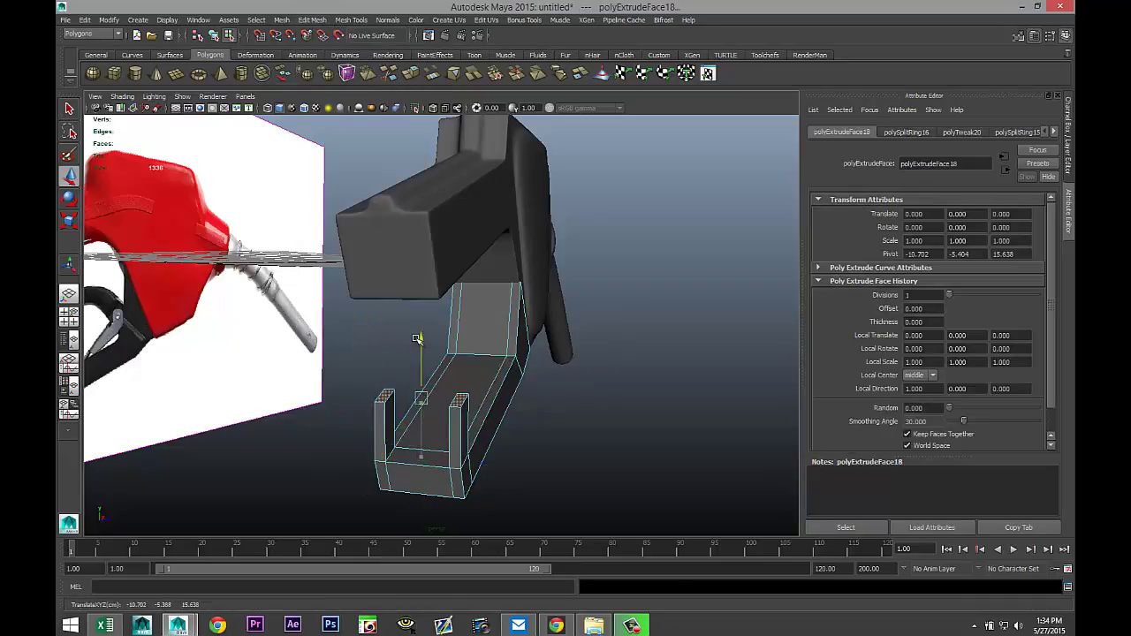
pyautogui.press('space')
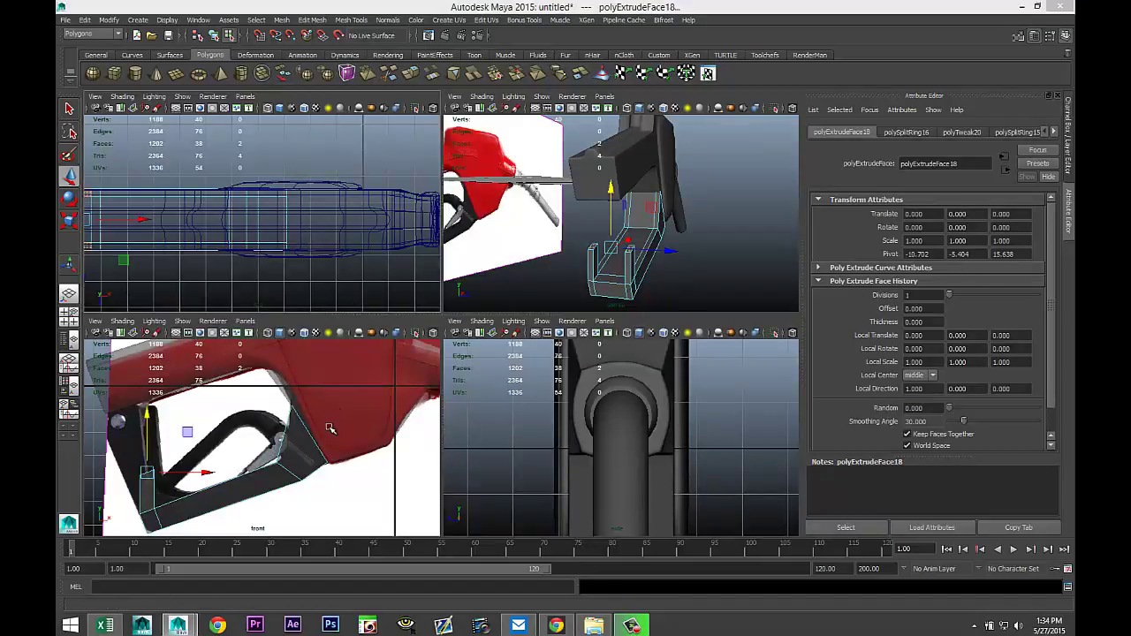
# In the front view, move the extruded post faces up and left to fit the reference image.
pyautogui.press('space')
pyautogui.keyDown('alt'); pyautogui.moveTo(308, 403); pyautogui.dragTo(500, 399); pyautogui.keyUp('alt')
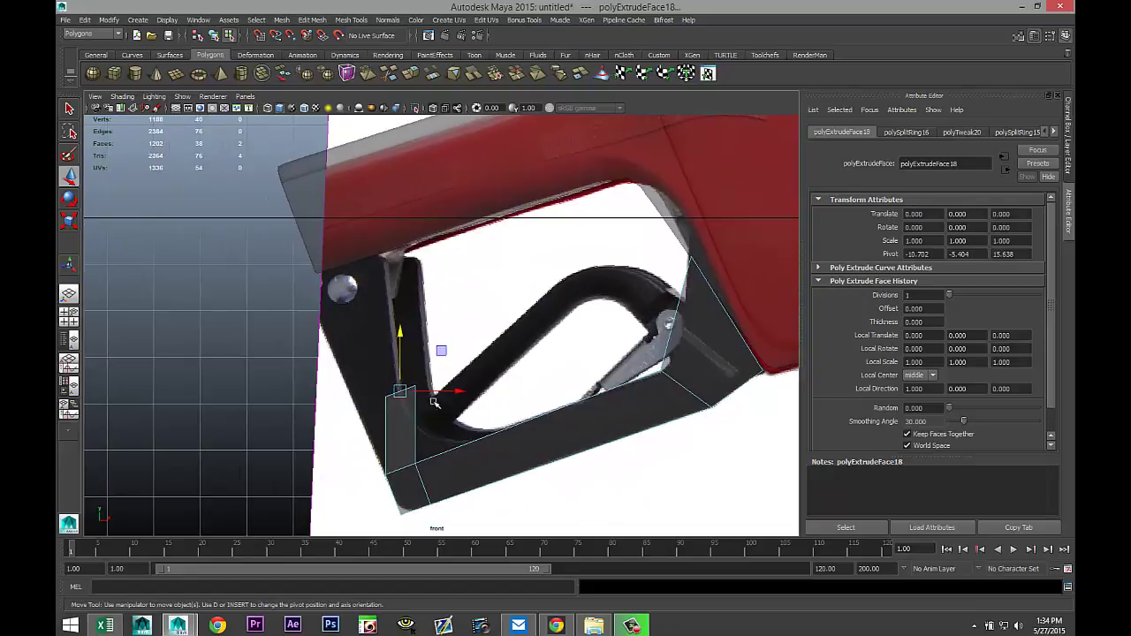
pyautogui.moveTo(402, 392); pyautogui.dragTo(319, 274)
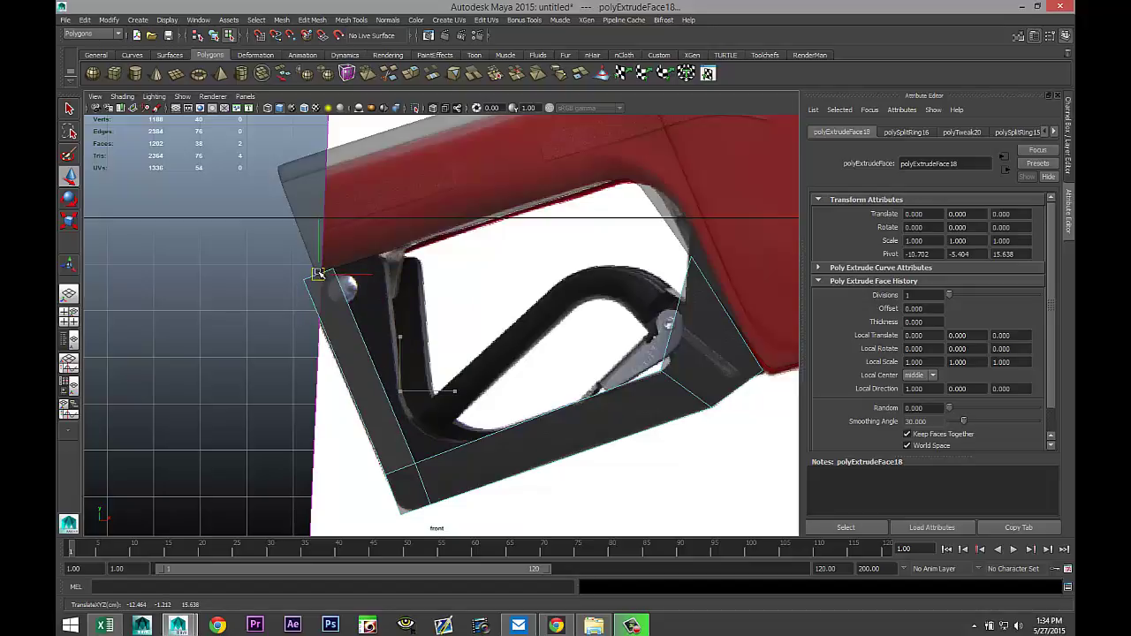
# Pull the post's top, lower and outer vertices onto the reference trigger guard outline.
pyautogui.moveTo(344, 294)
pyautogui.mouseDown(button='right')
pyautogui.moveTo(313, 292)
pyautogui.moveTo(324, 288)
pyautogui.mouseUp(button='right')
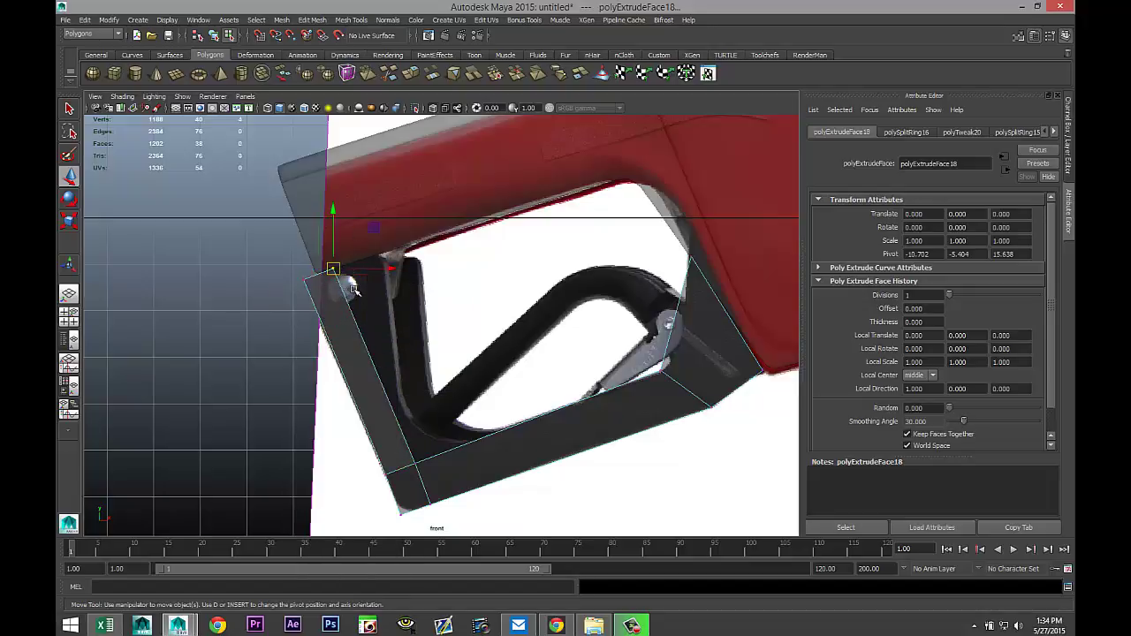
pyautogui.click(333, 267)
pyautogui.moveTo(333, 266); pyautogui.dragTo(383, 254)
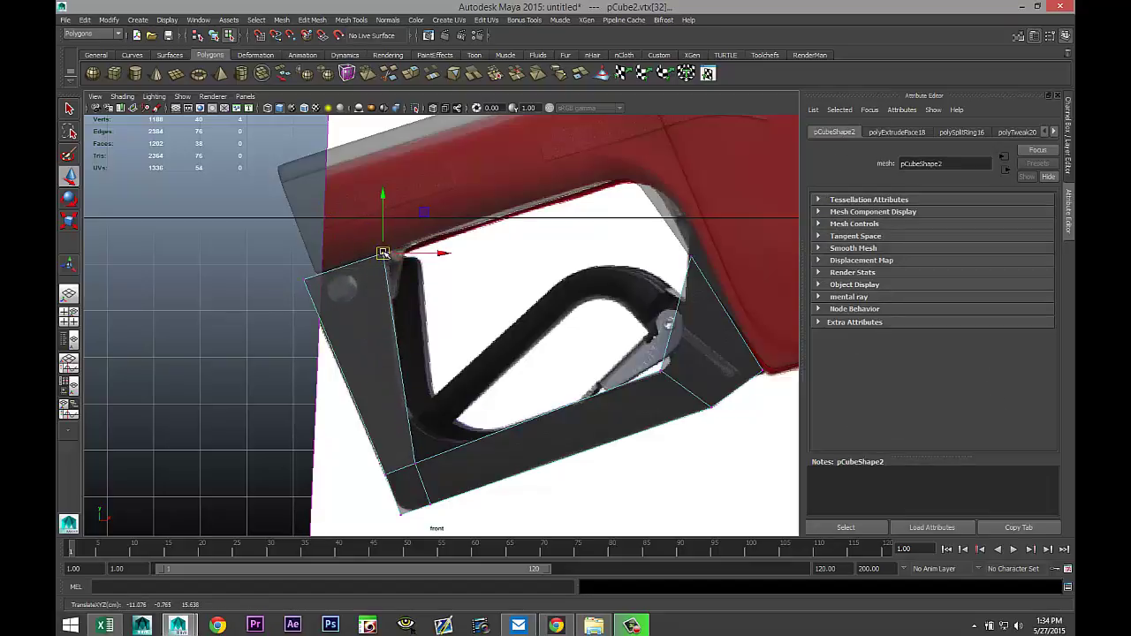
pyautogui.click(416, 462)
pyautogui.moveTo(416, 465)
pyautogui.mouseDown()
pyautogui.moveTo(429, 442)
pyautogui.moveTo(427, 464)
pyautogui.mouseUp()
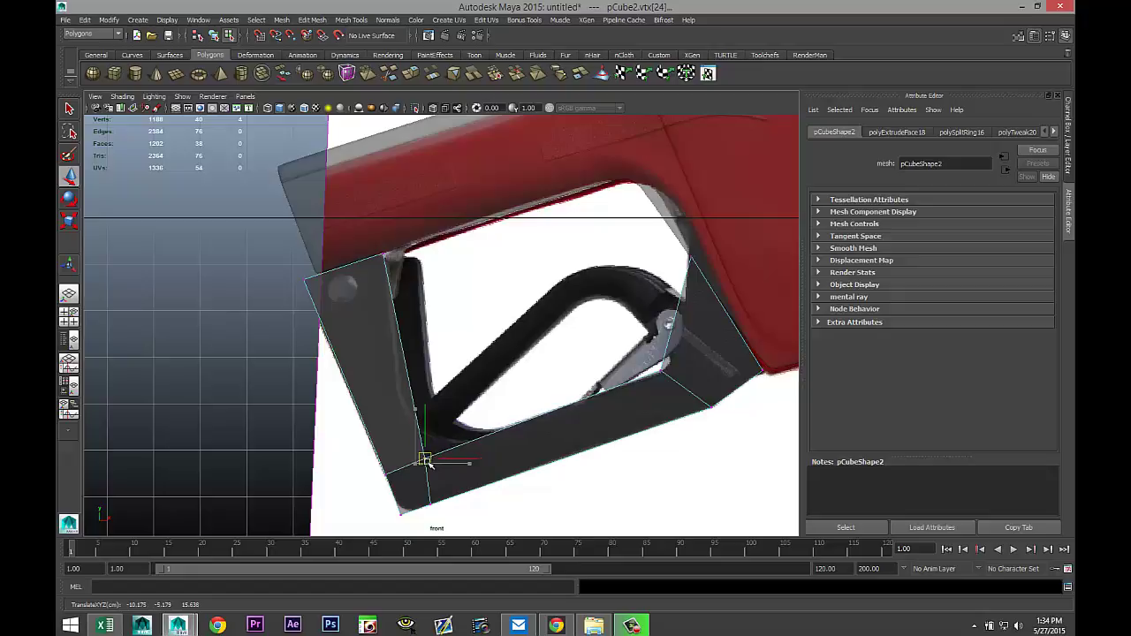
pyautogui.moveTo(427, 462); pyautogui.dragTo(428, 461)
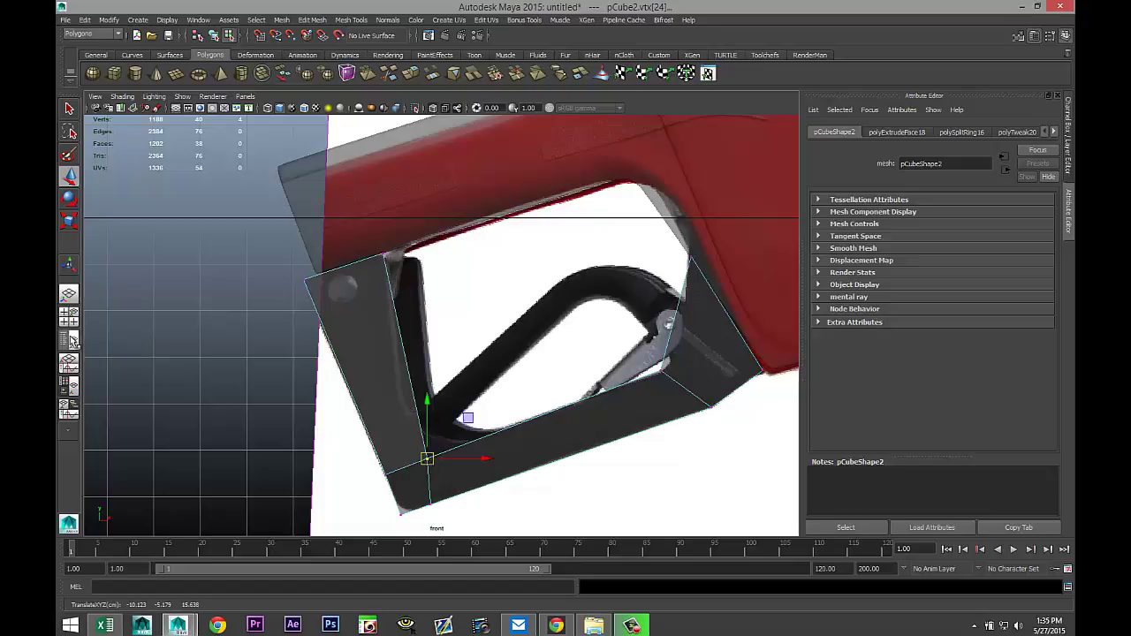
pyautogui.click(302, 279)
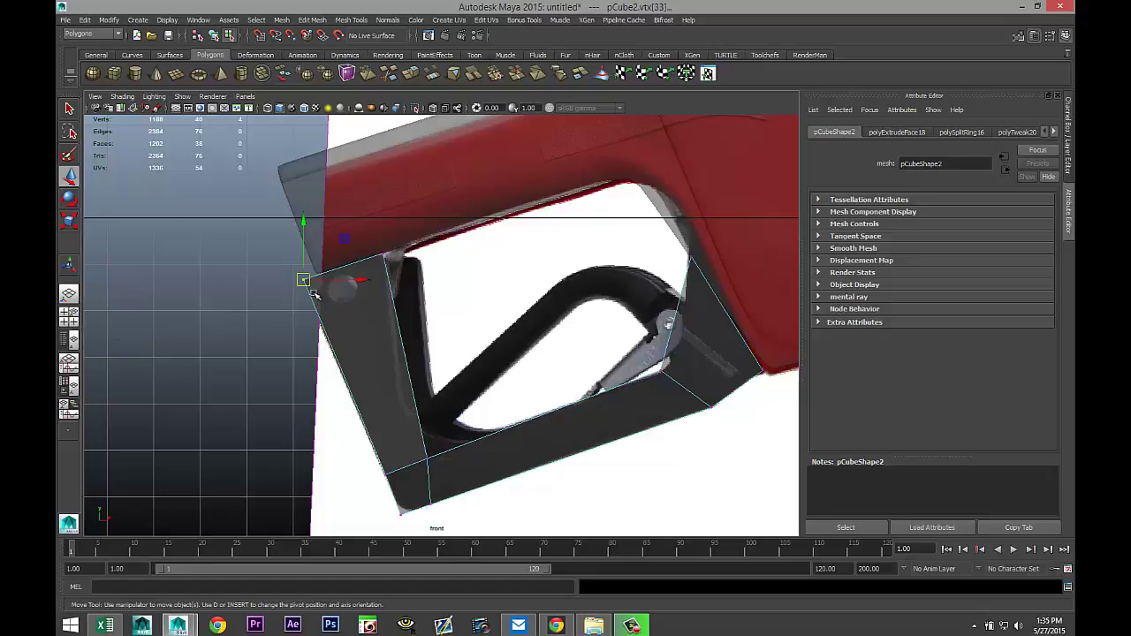
pyautogui.moveTo(305, 280); pyautogui.dragTo(317, 275)
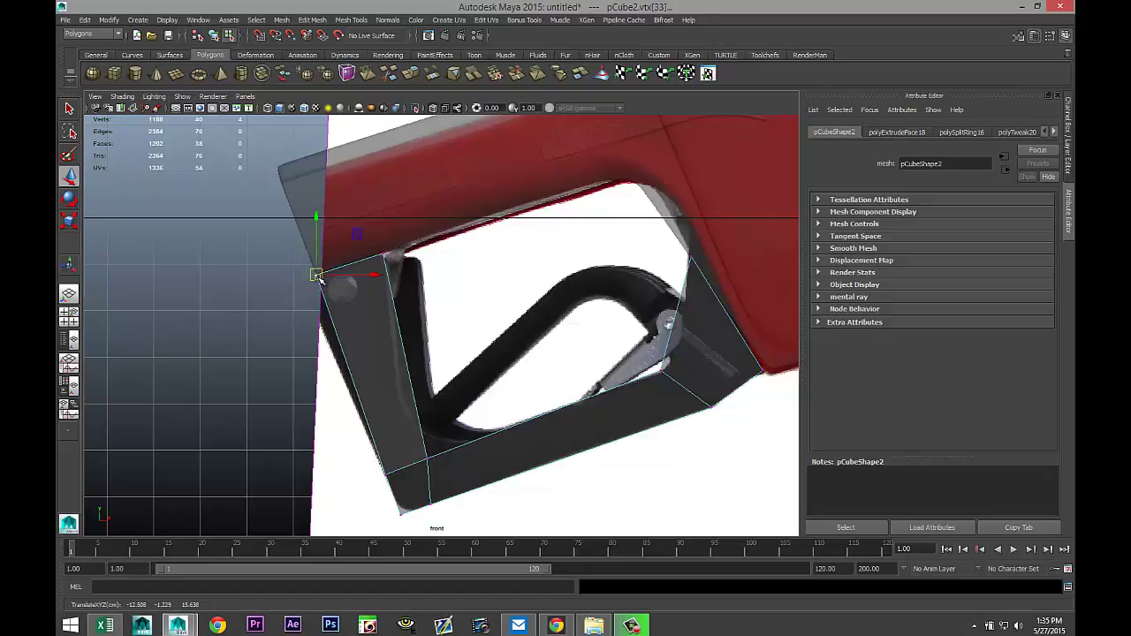
pyautogui.click(69, 315)
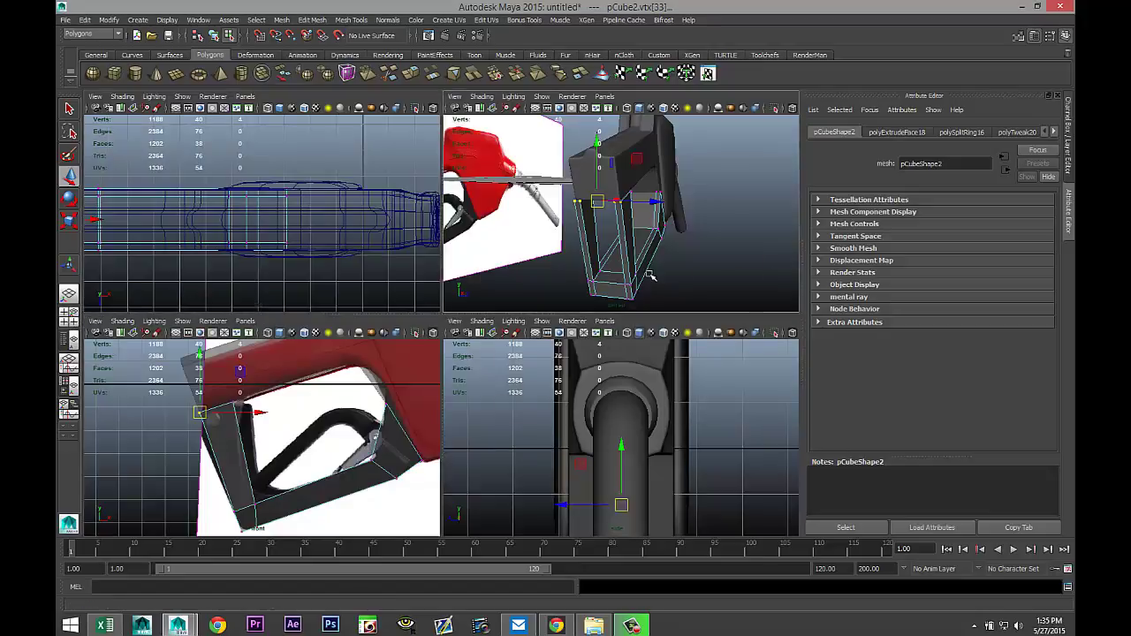
# Check the trigger guard frame in smooth preview (3) from the perspective view, then return it to low-poly (1).
pyautogui.press('space')
pyautogui.keyDown('alt'); pyautogui.moveTo(581, 316); pyautogui.dragTo(550, 326); pyautogui.keyUp('alt')
pyautogui.click(622, 402)
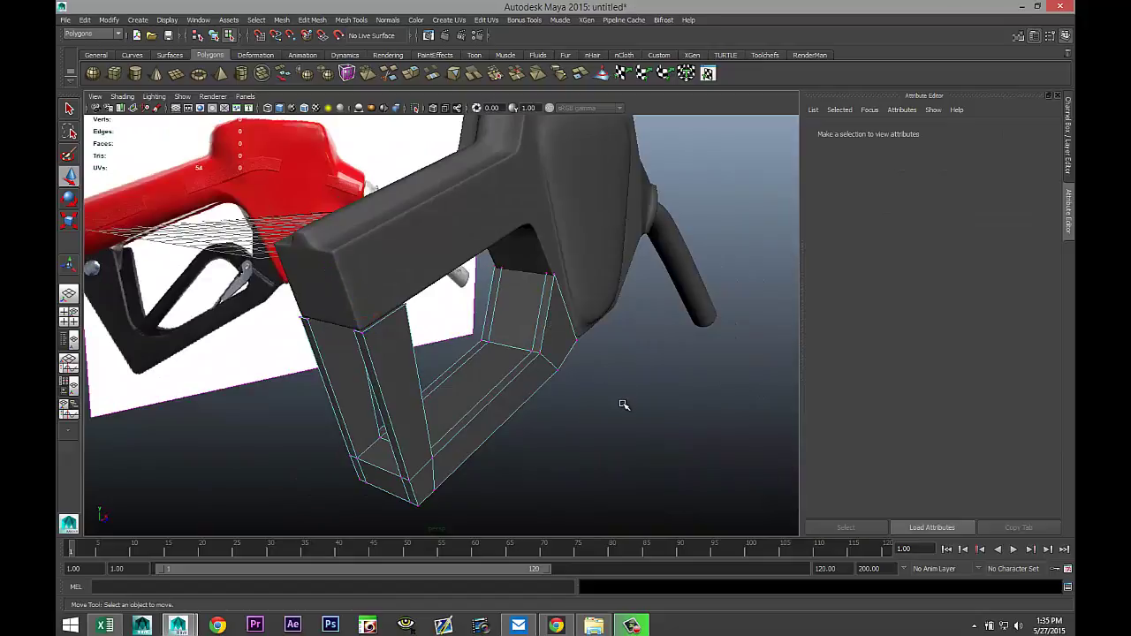
pyautogui.keyDown('alt'); pyautogui.moveTo(625, 411); pyautogui.dragTo(537, 378); pyautogui.keyUp('alt')
pyautogui.moveTo(480, 371); pyautogui.dragTo(518, 331, button='right')
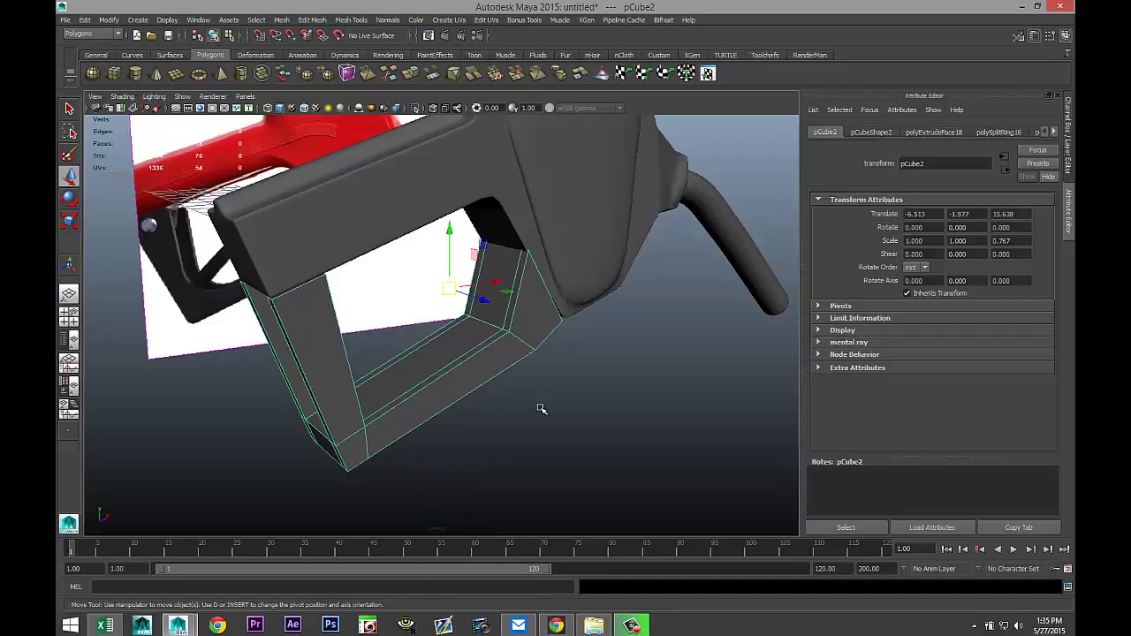
pyautogui.press('3')
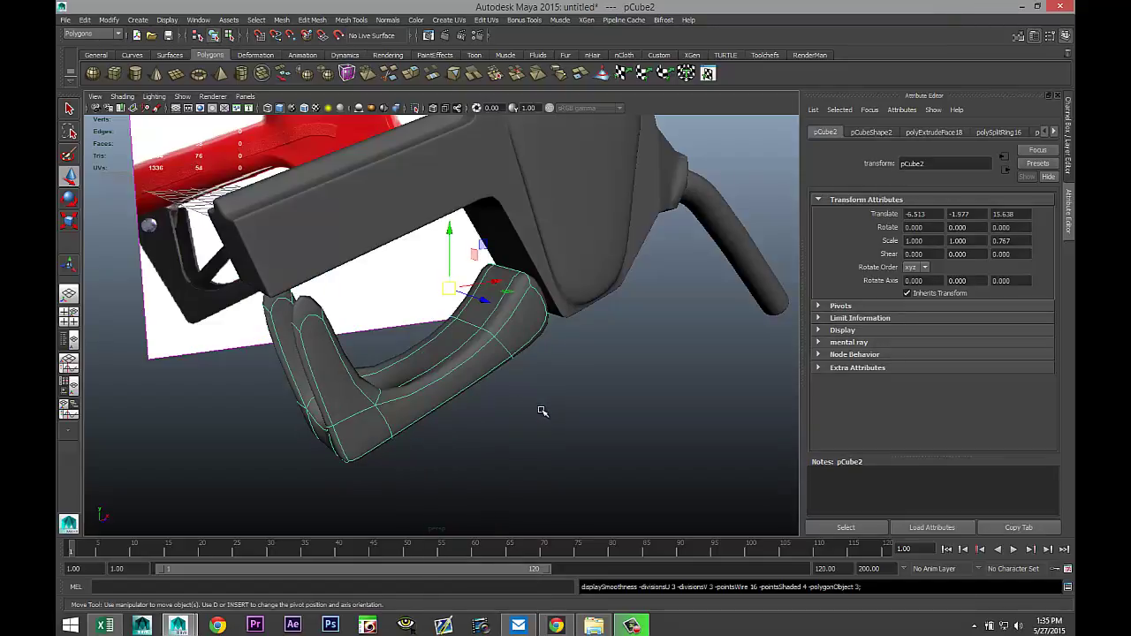
pyautogui.keyDown('alt'); pyautogui.moveTo(539, 409); pyautogui.dragTo(565, 404); pyautogui.keyUp('alt')
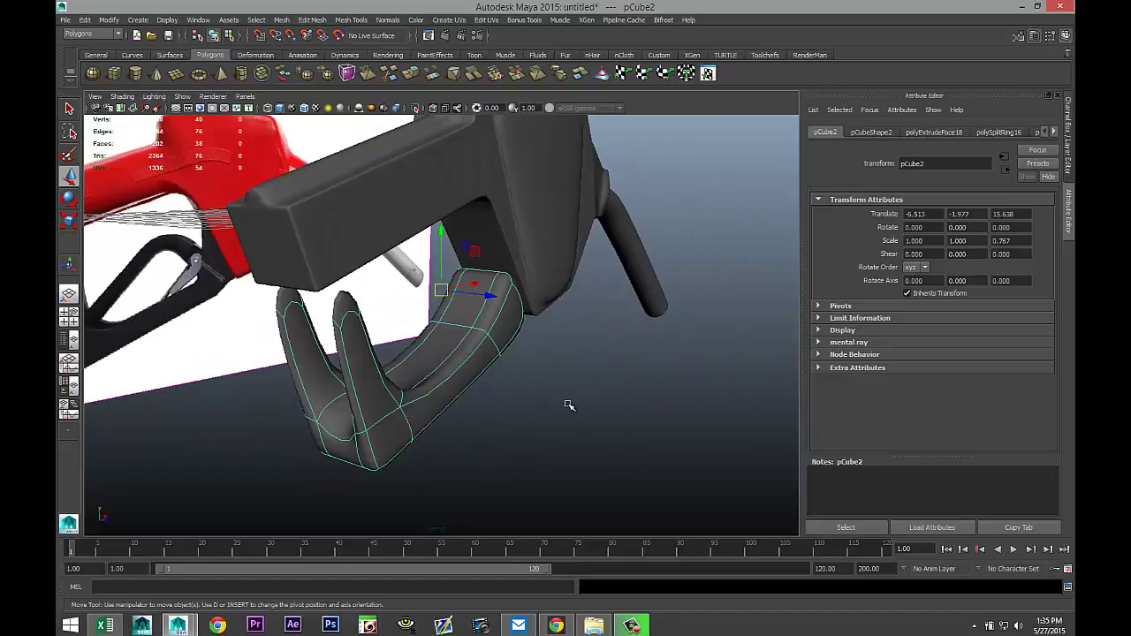
pyautogui.press('1')
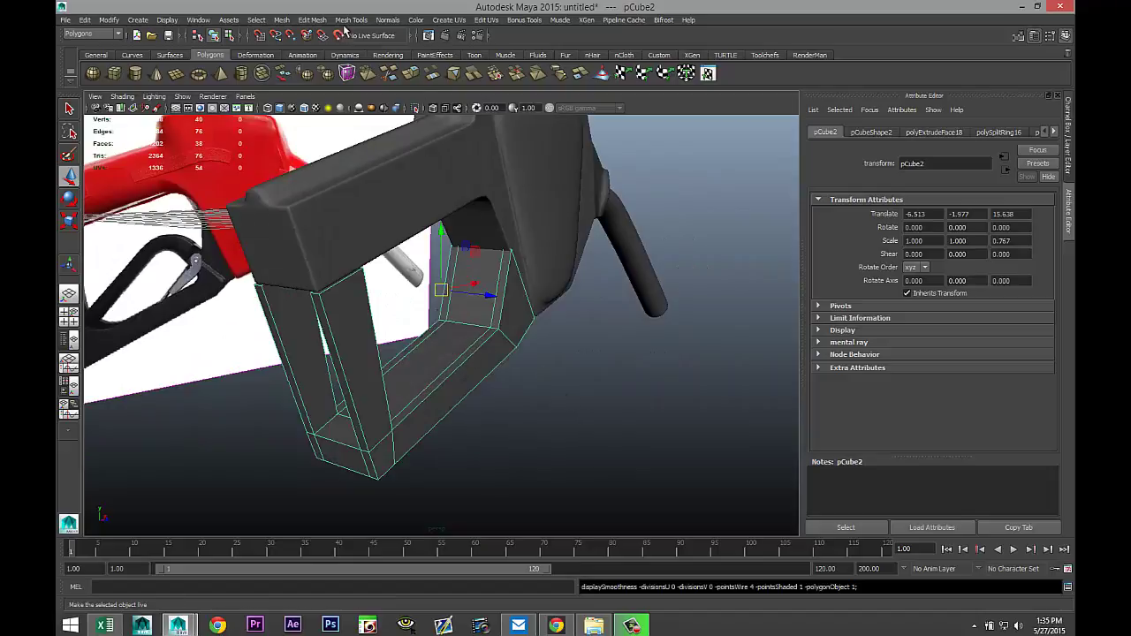
pyautogui.click(351, 20)
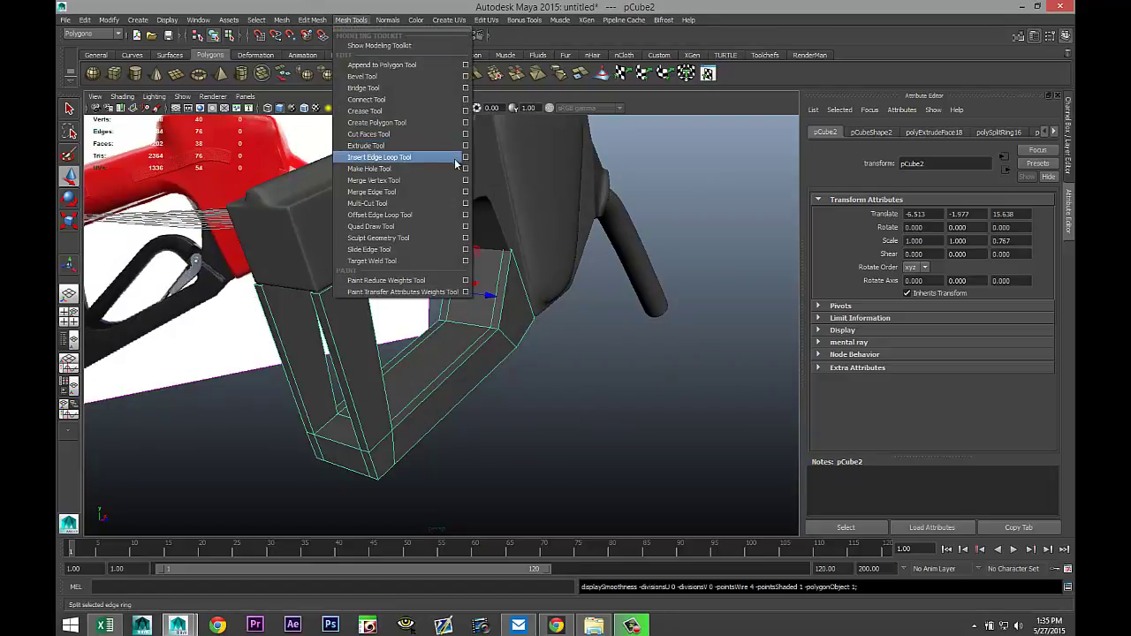
# Insert edge loops along the trigger guard frame's edges, bottom, left side and front face.
pyautogui.click(466, 157)
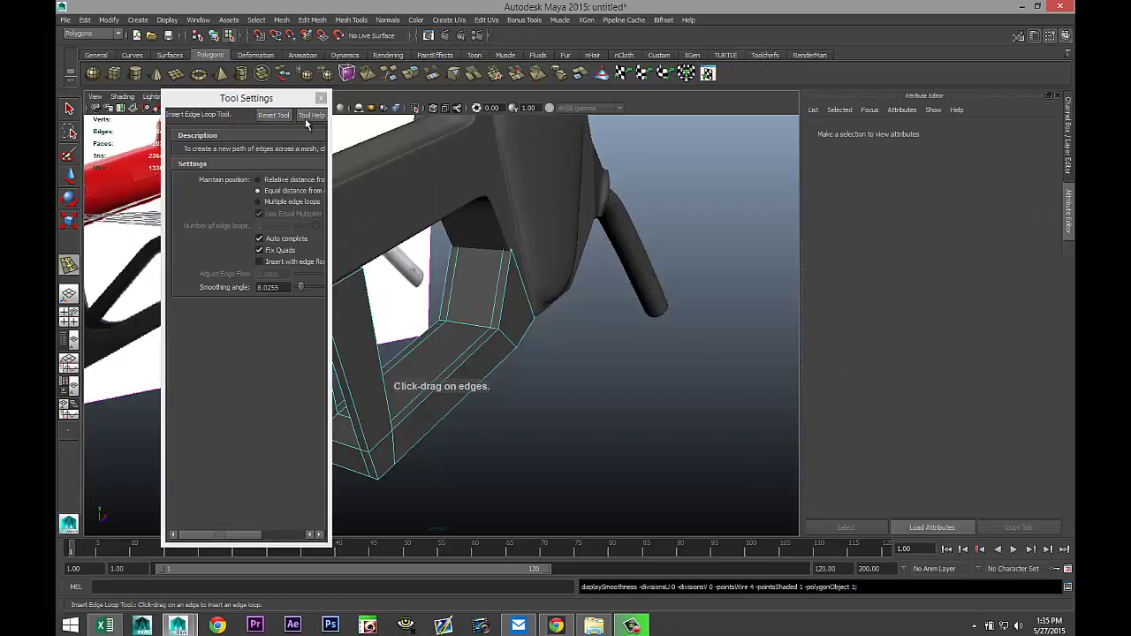
pyautogui.click(321, 98)
pyautogui.keyDown('alt'); pyautogui.moveTo(497, 371); pyautogui.dragTo(412, 366); pyautogui.keyUp('alt')
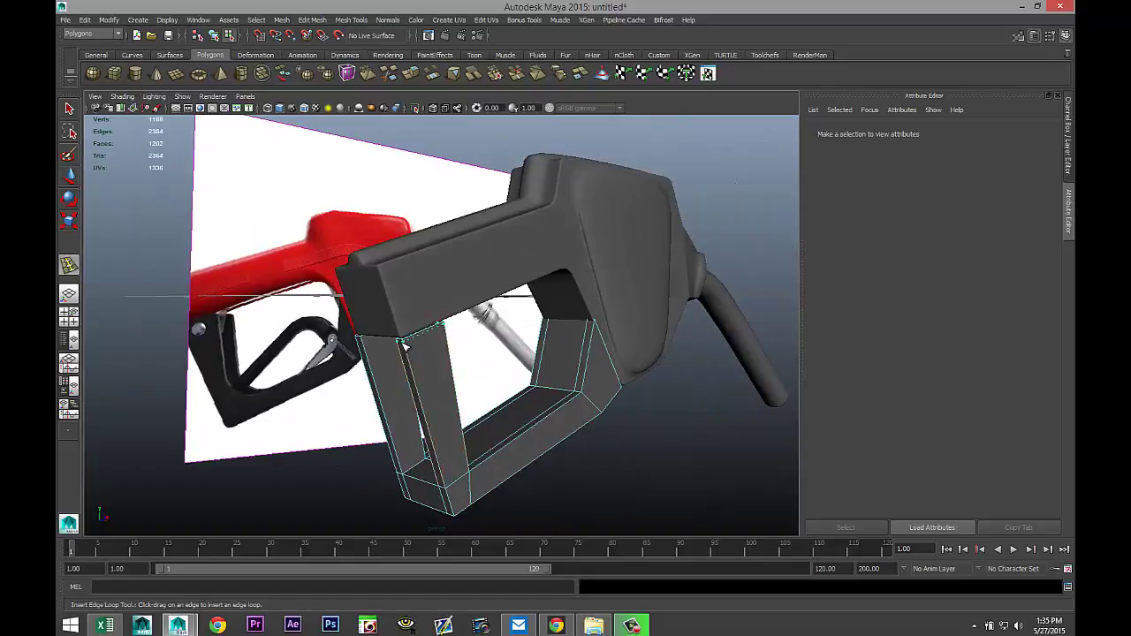
pyautogui.click(404, 347)
pyautogui.moveTo(368, 352); pyautogui.dragTo(368, 341)
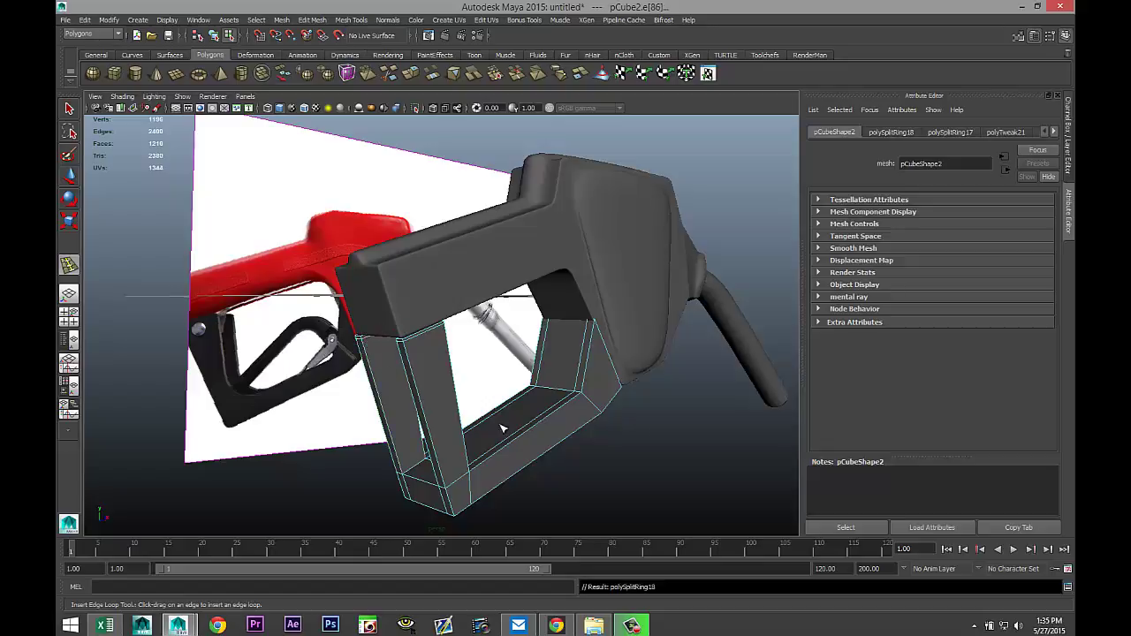
pyautogui.keyDown('alt'); pyautogui.moveTo(555, 446); pyautogui.dragTo(520, 465); pyautogui.keyUp('alt')
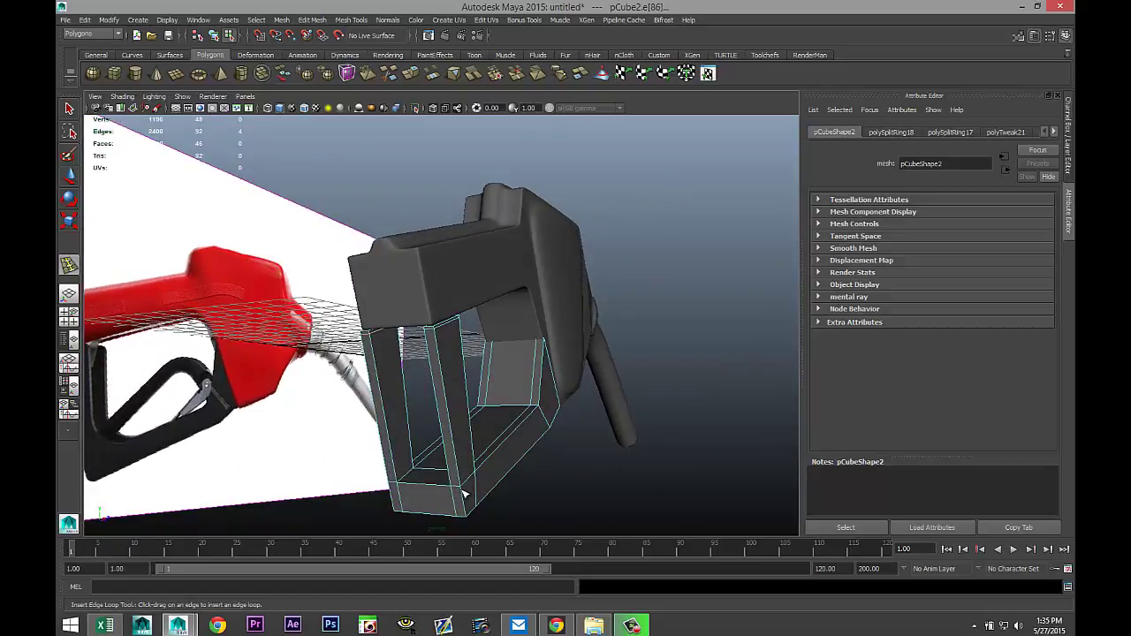
pyautogui.moveTo(463, 492); pyautogui.dragTo(463, 515)
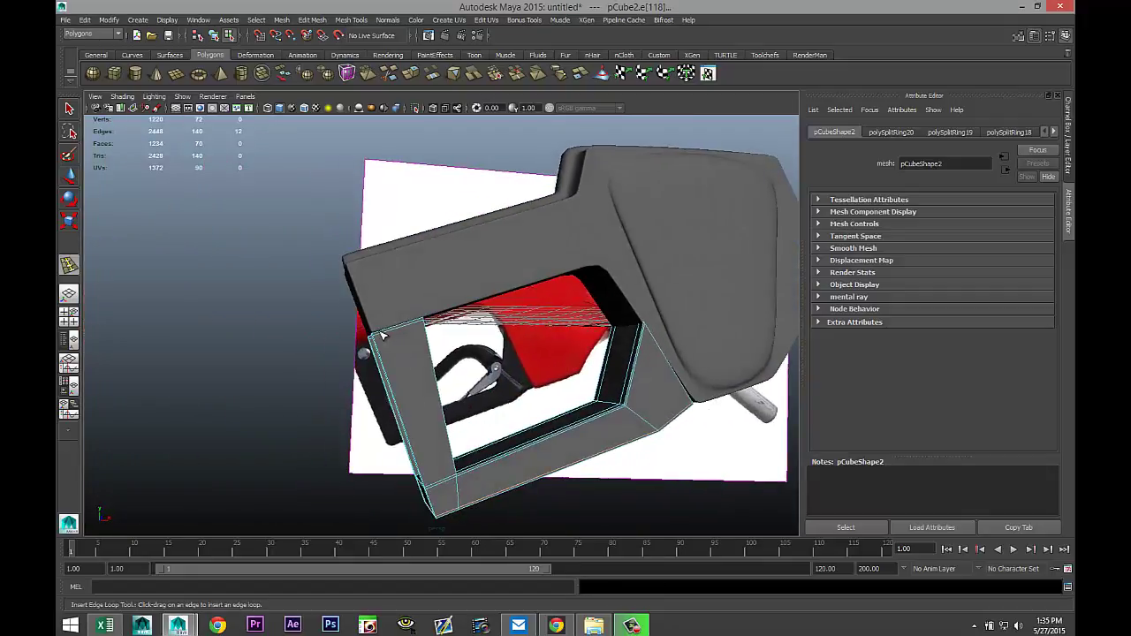
pyautogui.moveTo(378, 336); pyautogui.dragTo(418, 325)
pyautogui.keyDown('alt'); pyautogui.moveTo(402, 392); pyautogui.dragTo(412, 415); pyautogui.keyUp('alt')
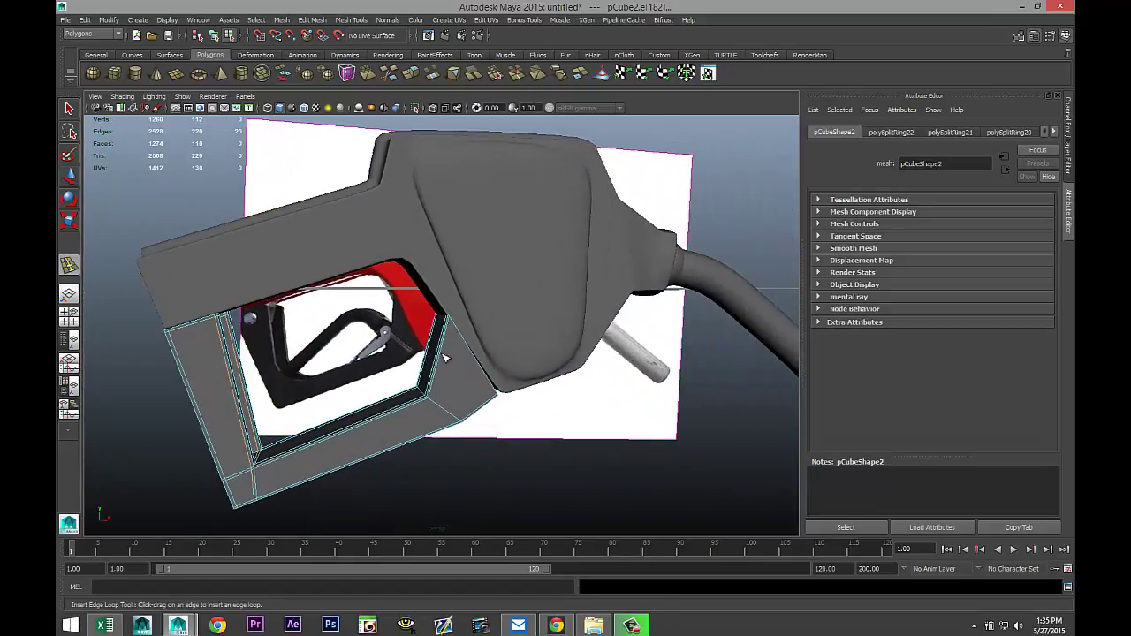
pyautogui.moveTo(446, 351); pyautogui.dragTo(456, 327)
pyautogui.keyDown('alt'); pyautogui.moveTo(482, 449); pyautogui.dragTo(511, 468); pyautogui.keyUp('alt')
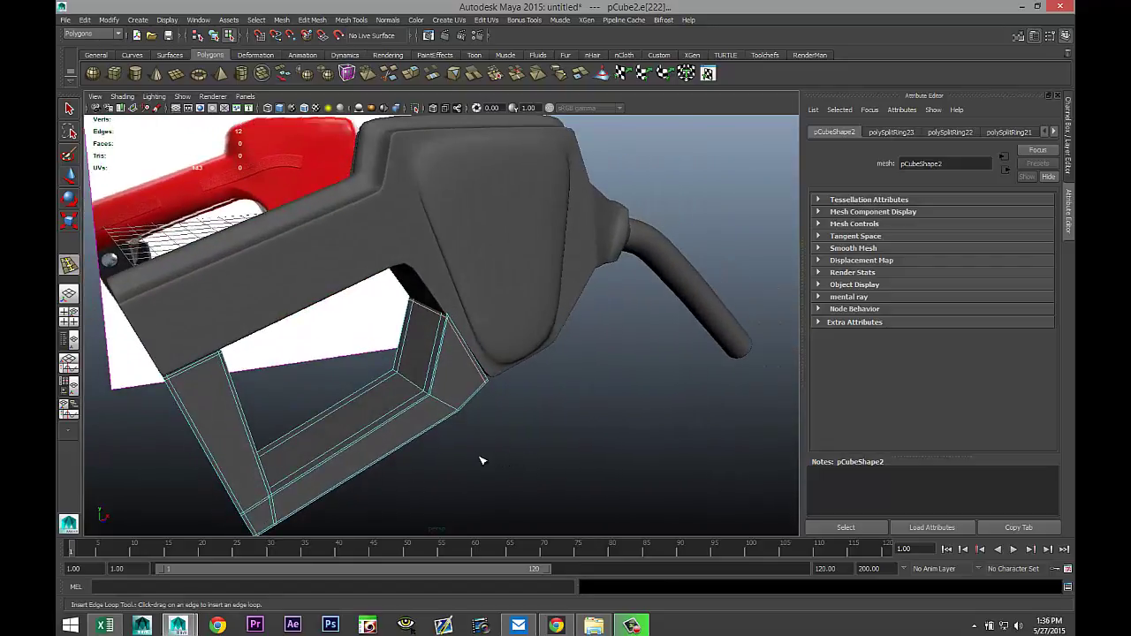
pyautogui.moveTo(416, 408); pyautogui.dragTo(445, 390, button='right')
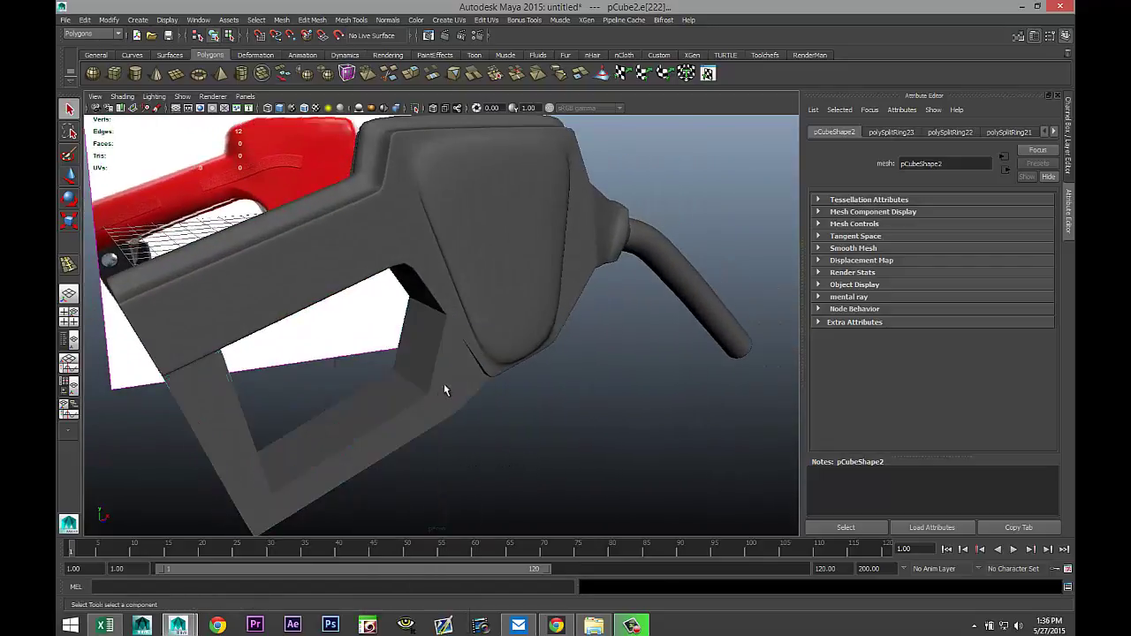
# Preview the trigger guard frame smoothed and orbit to check its corners from the side.
pyautogui.click(435, 412)
pyautogui.press('3')
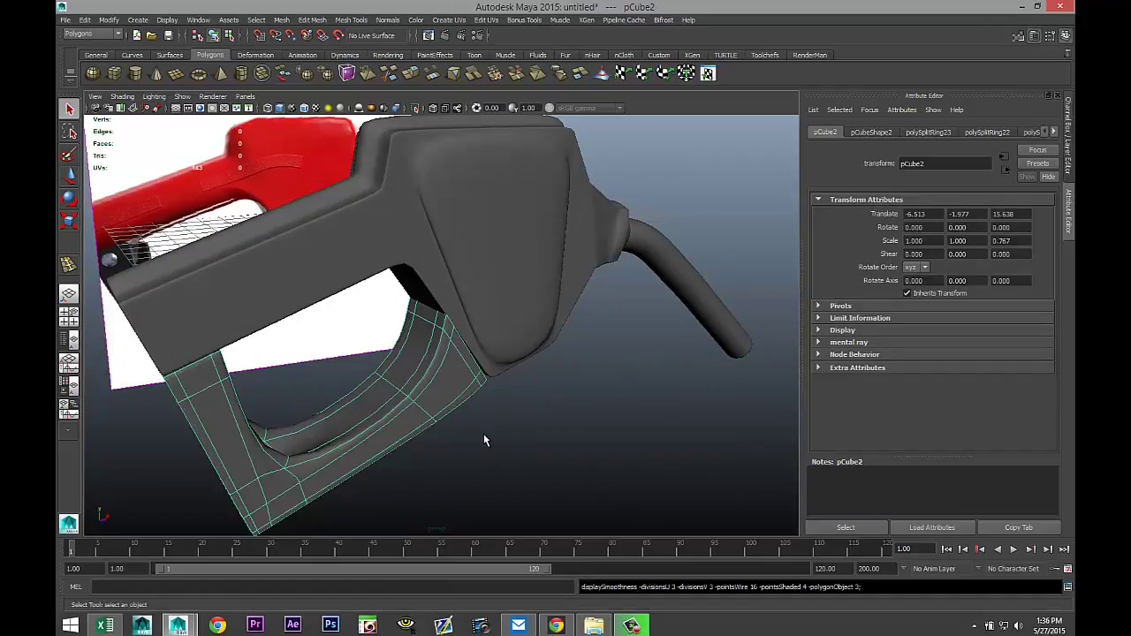
pyautogui.click(485, 436)
pyautogui.scroll(-3, 487, 436)
pyautogui.scroll(3, 469, 441)
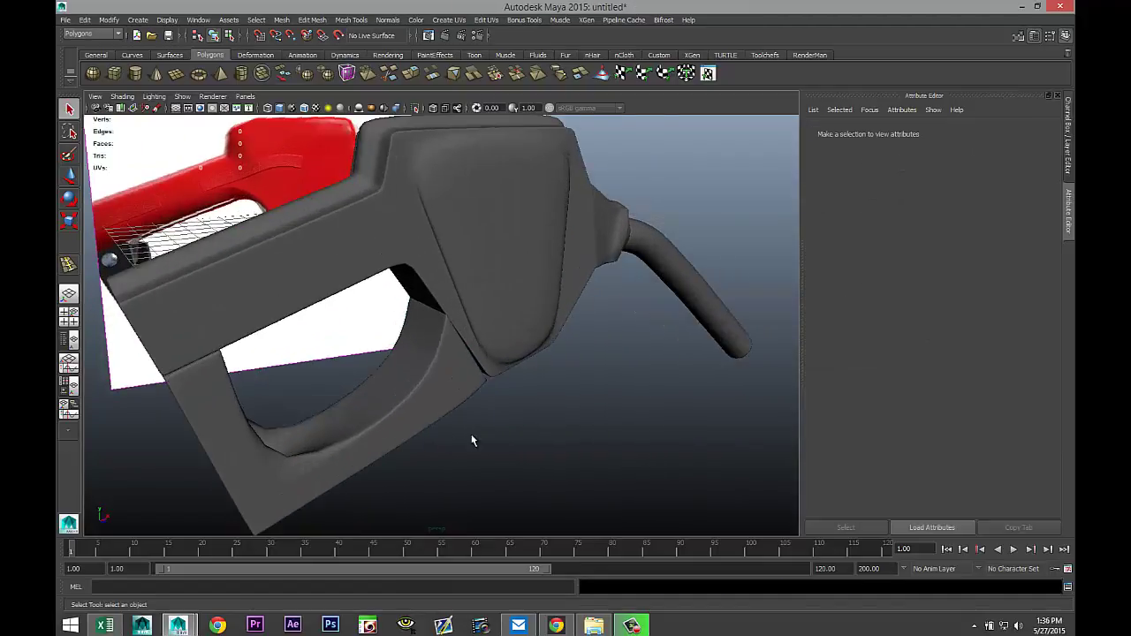
pyautogui.keyDown('alt'); pyautogui.moveTo(469, 442); pyautogui.dragTo(490, 404); pyautogui.keyUp('alt')
pyautogui.keyDown('alt'); pyautogui.moveTo(502, 406); pyautogui.dragTo(432, 436); pyautogui.keyUp('alt')
# Toggle the trigger guard between its unsmoothed cage and smooth preview, ending in low-poly display.
pyautogui.click(419, 445)
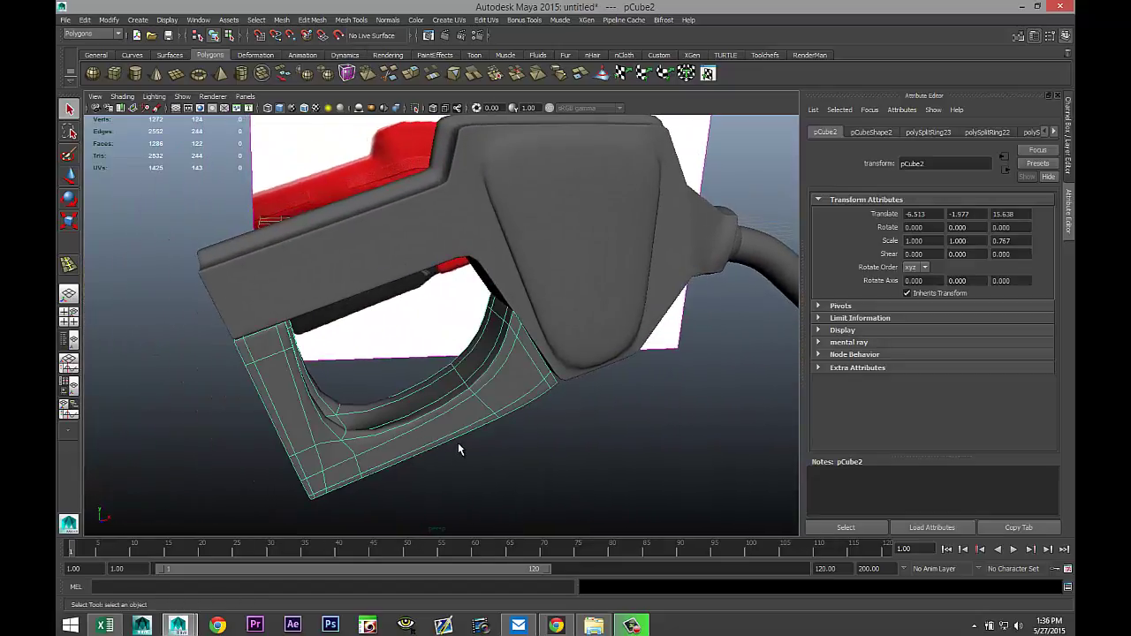
pyautogui.press('1')
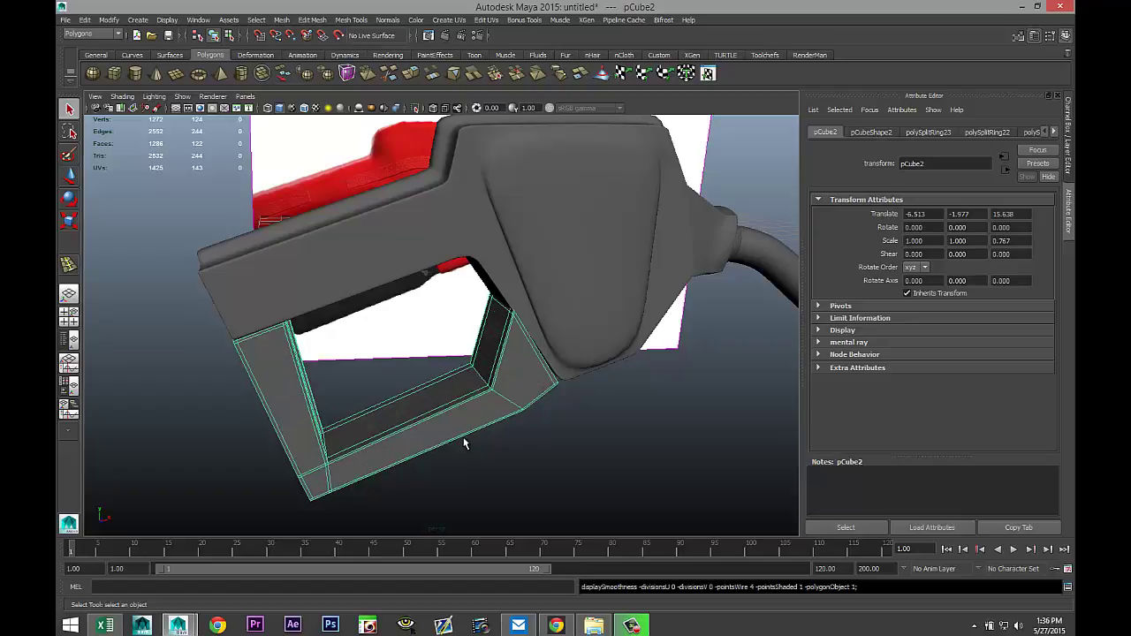
pyautogui.keyDown('alt'); pyautogui.moveTo(551, 449); pyautogui.dragTo(522, 458); pyautogui.keyUp('alt')
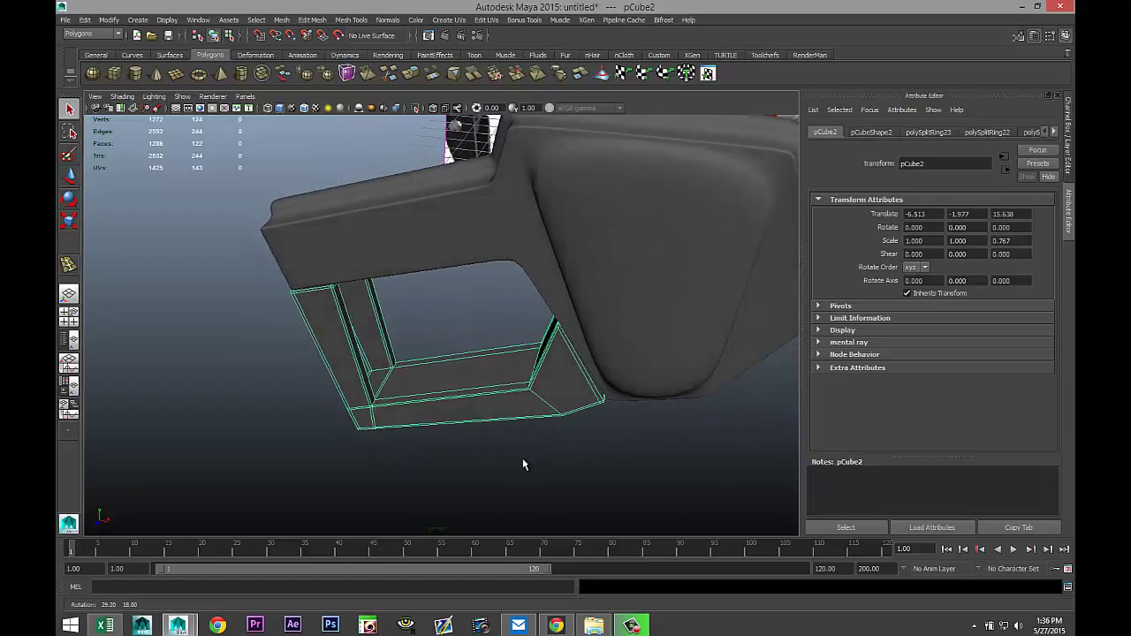
pyautogui.press('3')
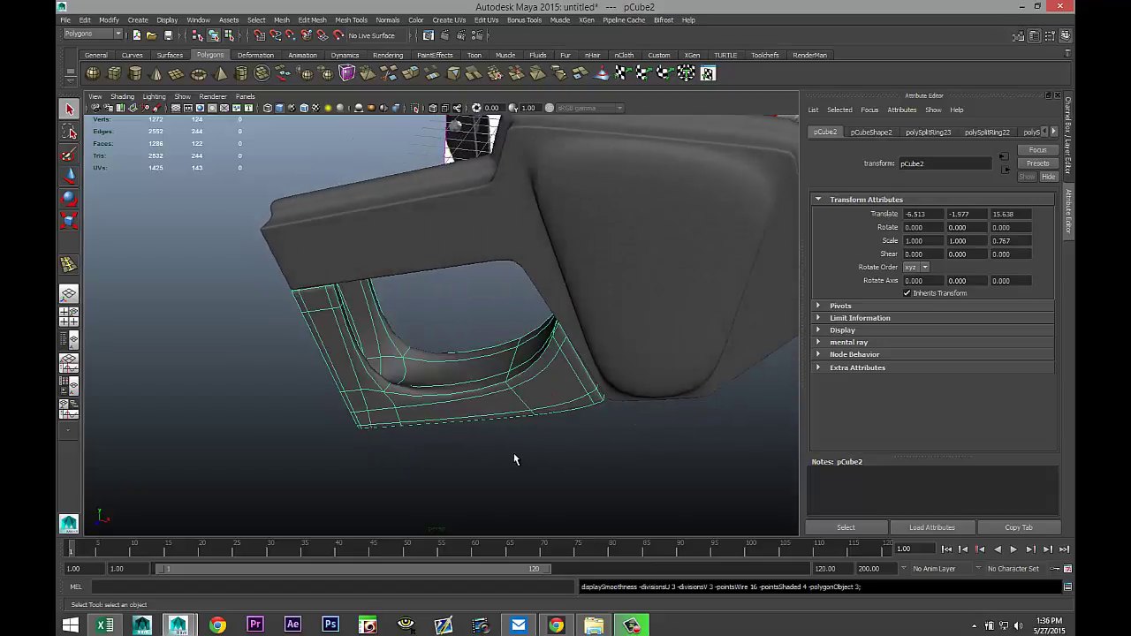
pyautogui.scroll(6, 500, 454)
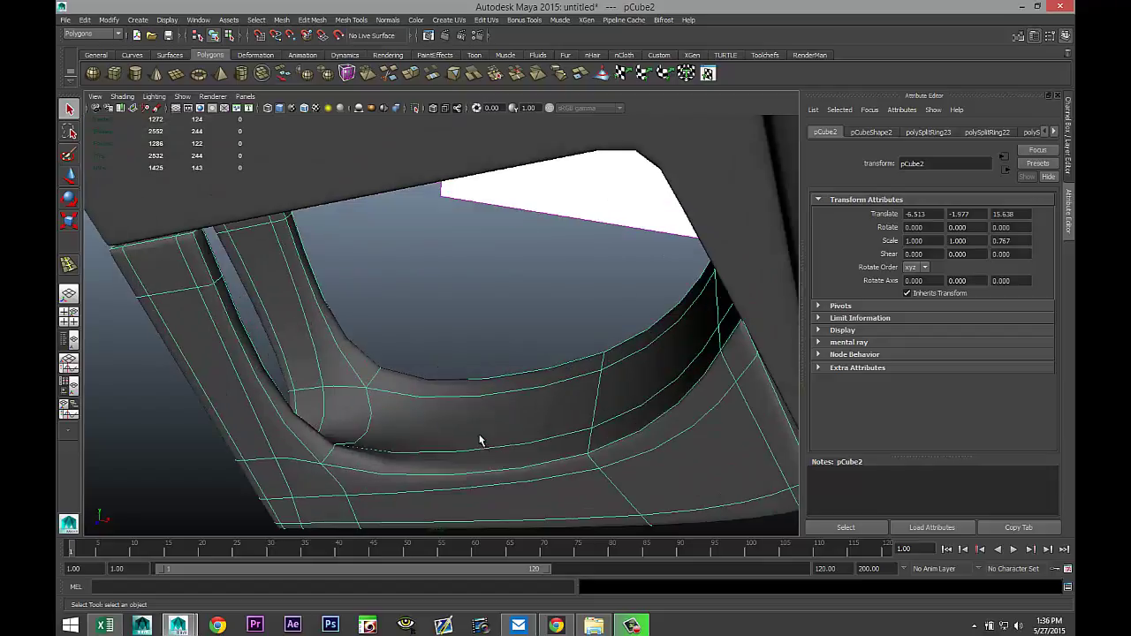
pyautogui.press('1')
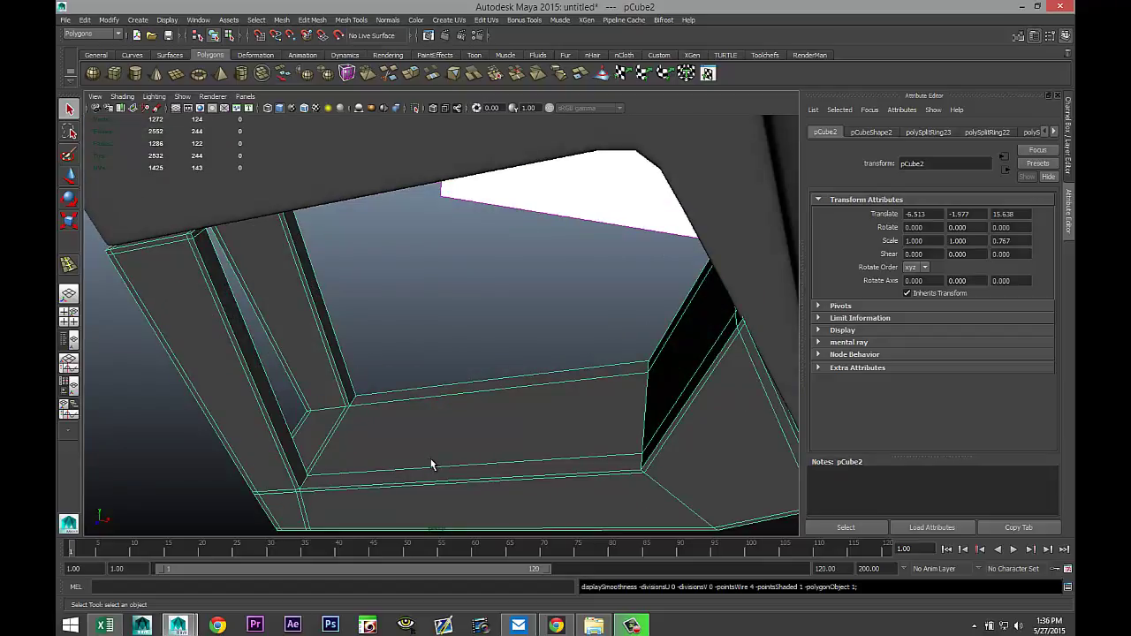
pyautogui.click(312, 19)
pyautogui.moveTo(351, 19)
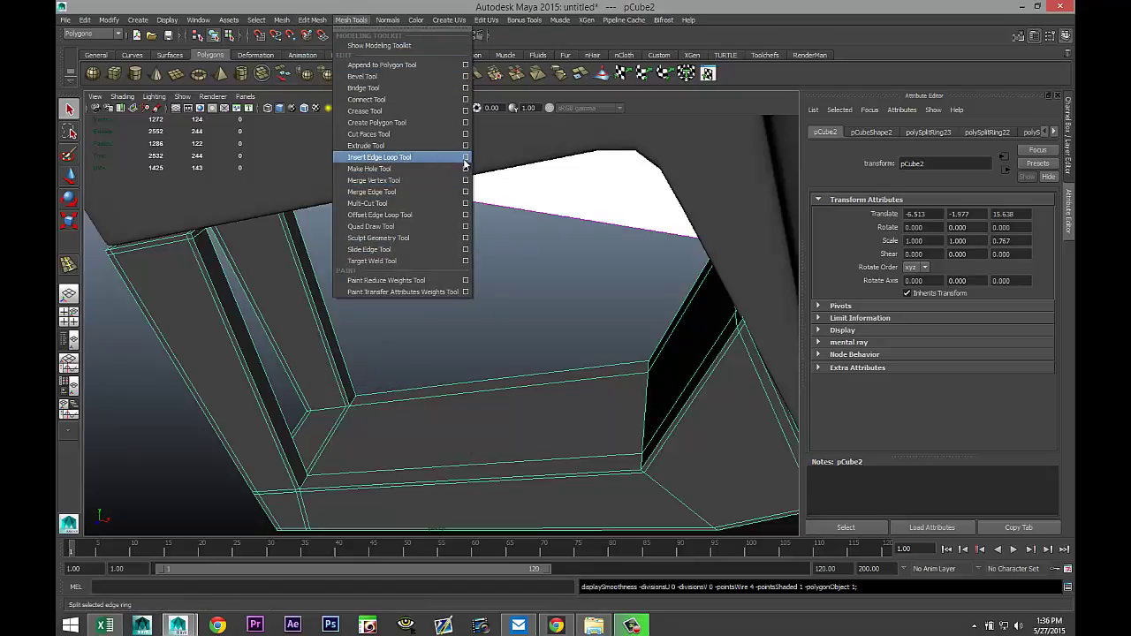
# Set the edge loop count to 5 and insert five evenly spaced loops across the bottom bar.
pyautogui.click(465, 157)
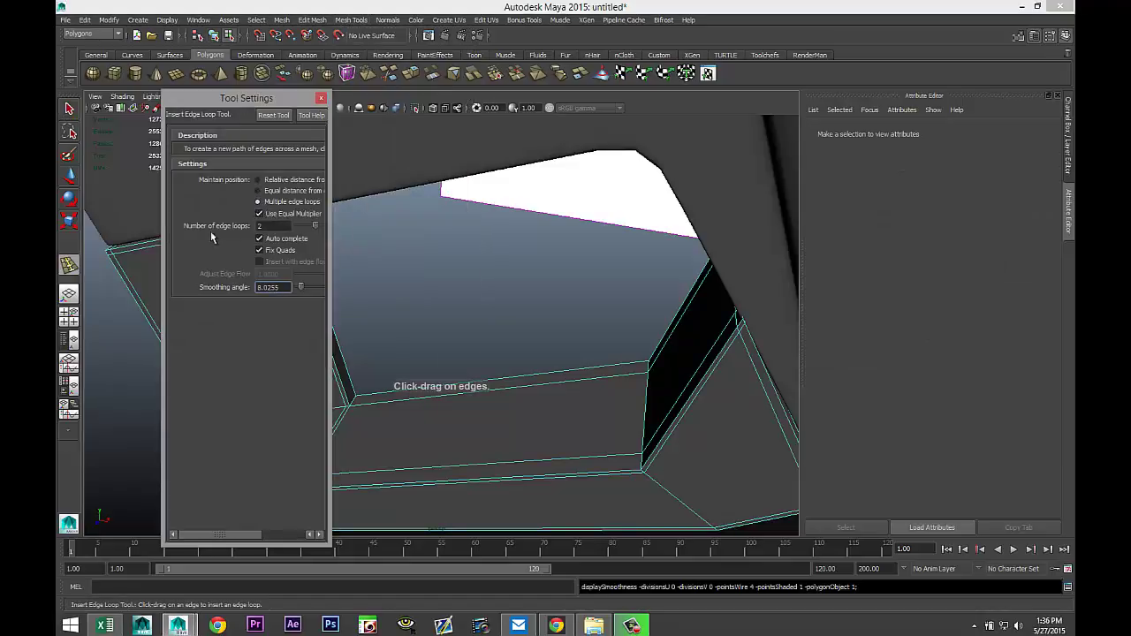
pyautogui.doubleClick(262, 226)
pyautogui.write('5')
pyautogui.press('Return')
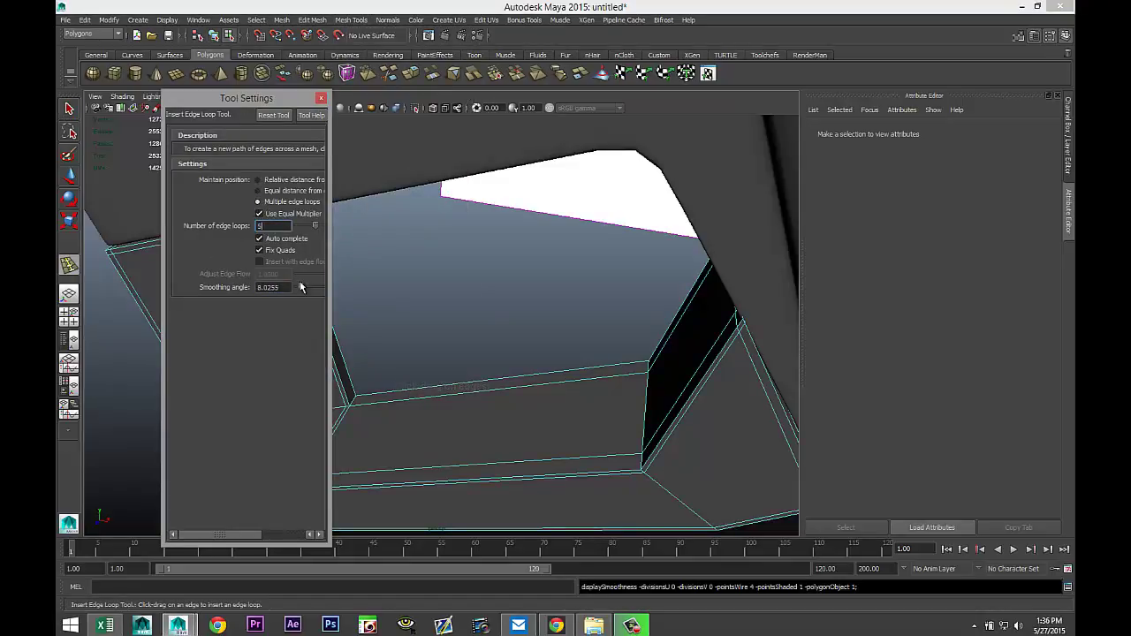
pyautogui.click(321, 97)
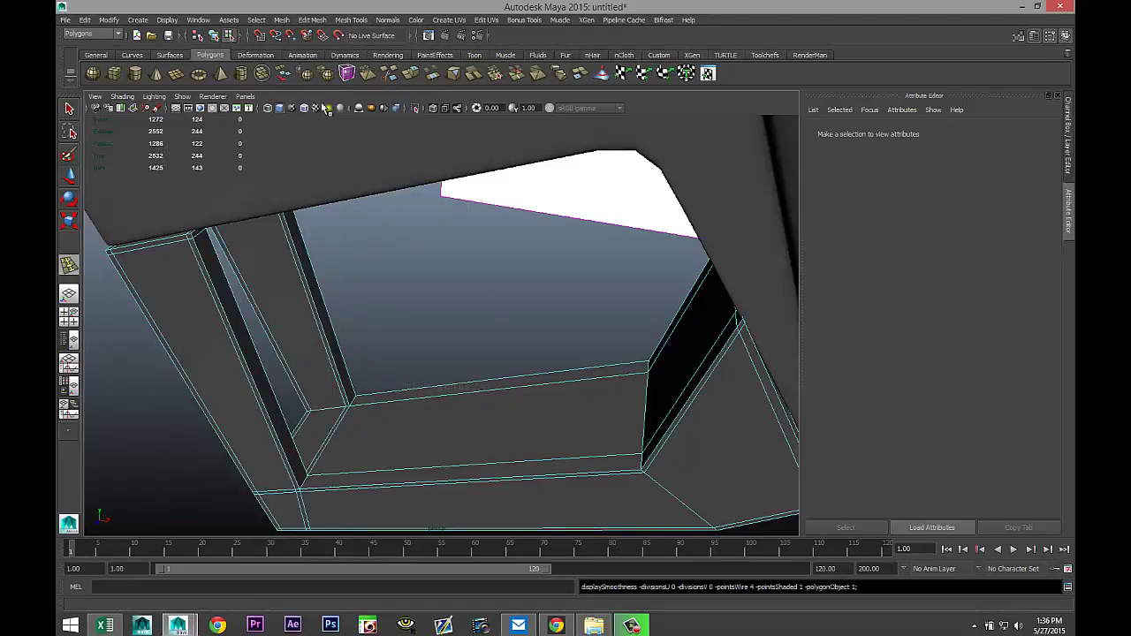
pyautogui.click(491, 485)
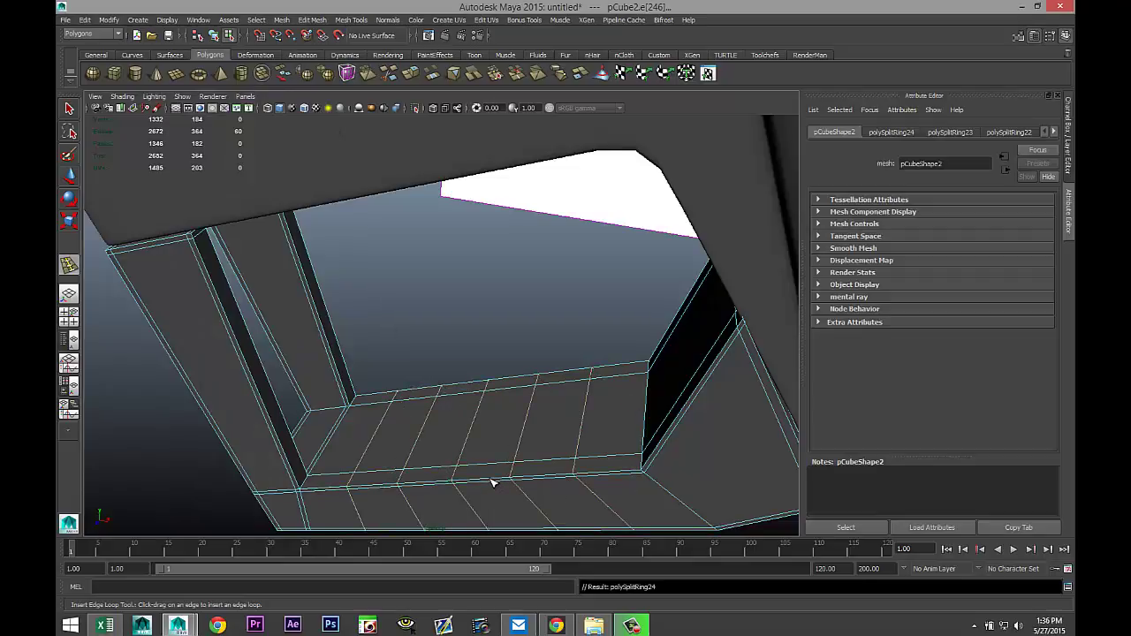
# Select the whole trigger guard object and switch it to smooth preview.
pyautogui.press('q')
pyautogui.moveTo(480, 422); pyautogui.dragTo(530, 336, button='right')
pyautogui.click(514, 402)
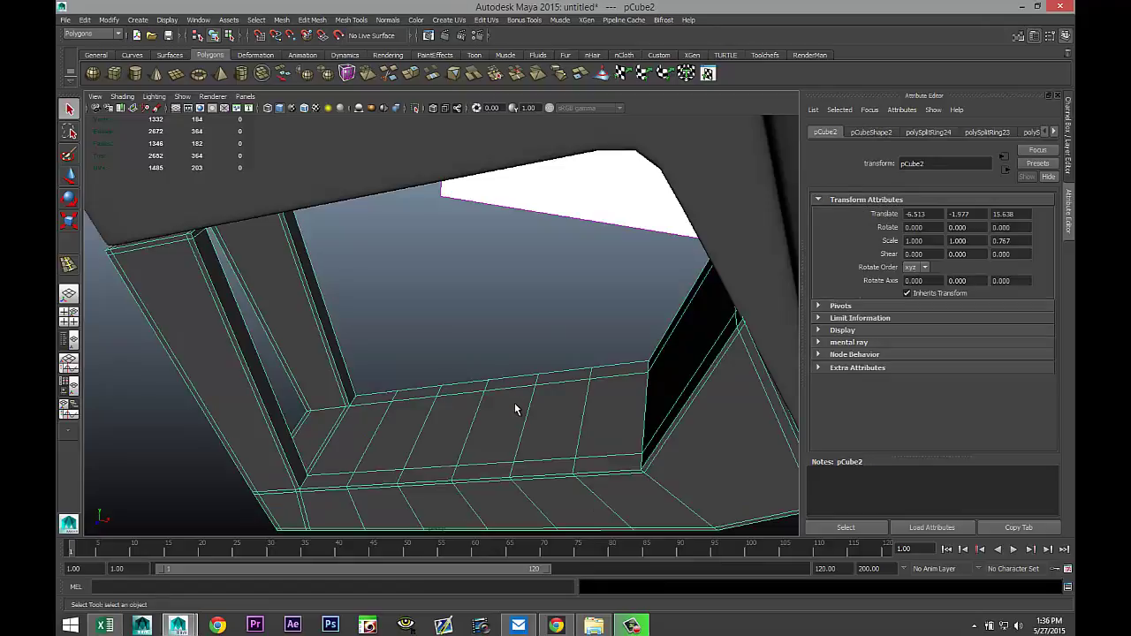
pyautogui.press('3')
pyautogui.click(468, 355)
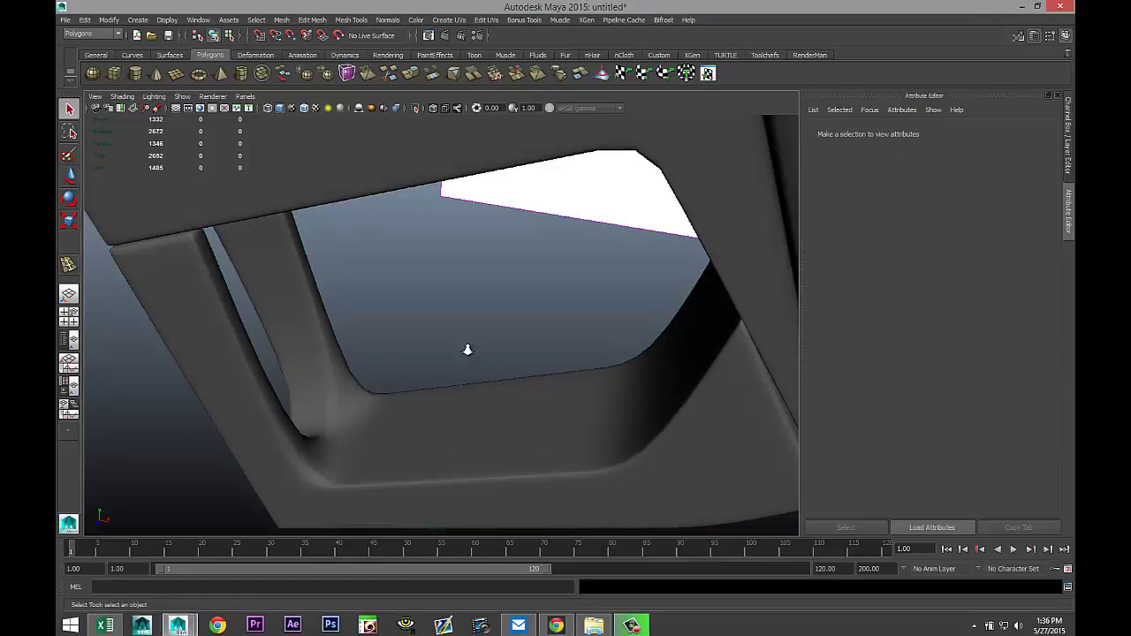
# Orbit and zoom around the nozzle to compare the smoothed guard with the reference.
pyautogui.scroll(-5, 467, 350)
pyautogui.keyDown('alt'); pyautogui.moveTo(348, 363); pyautogui.dragTo(376, 336); pyautogui.keyUp('alt')
pyautogui.keyDown('alt'); pyautogui.moveTo(375, 336); pyautogui.dragTo(348, 374, button='middle'); pyautogui.keyUp('alt')
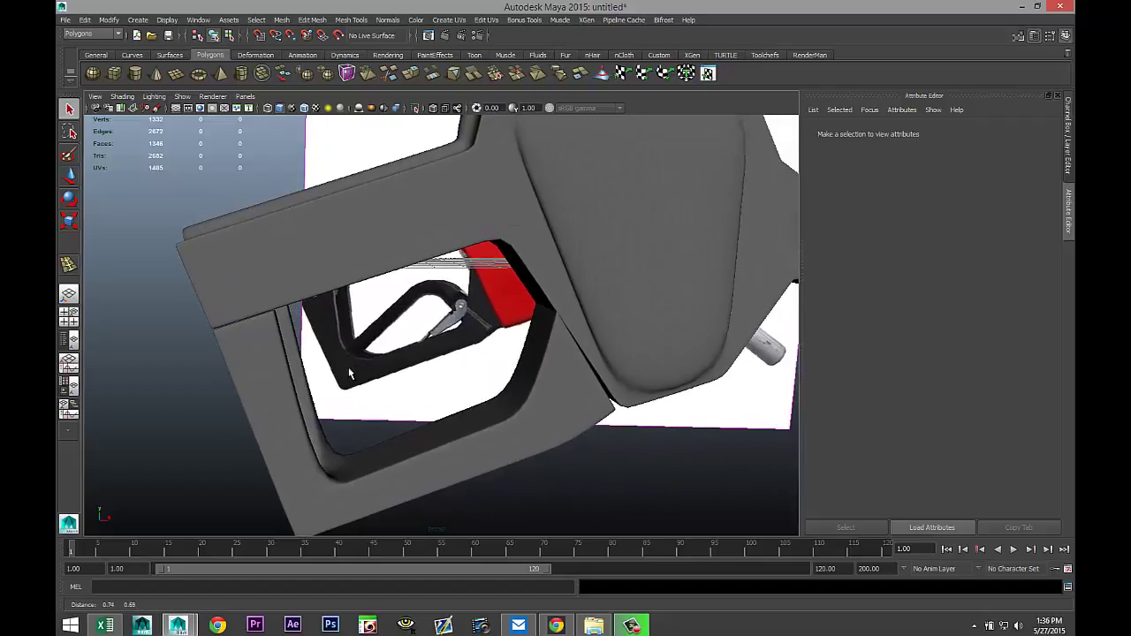
pyautogui.scroll(8, 385, 367)
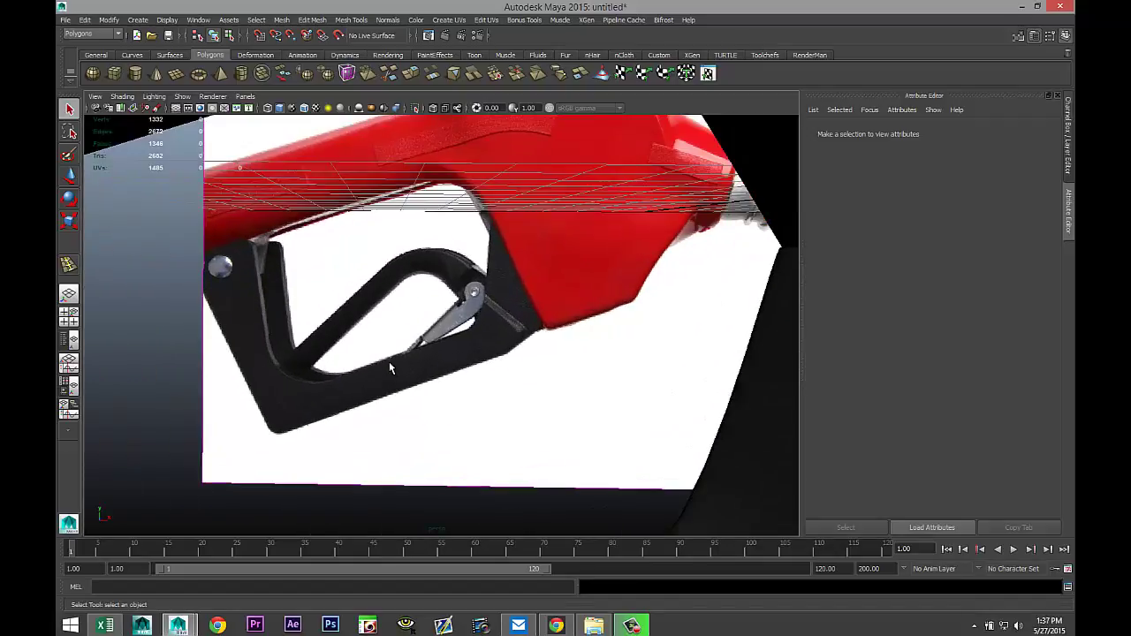
pyautogui.keyDown('alt'); pyautogui.moveTo(390, 361); pyautogui.dragTo(482, 312); pyautogui.keyUp('alt')
pyautogui.scroll(-6, 436, 344)
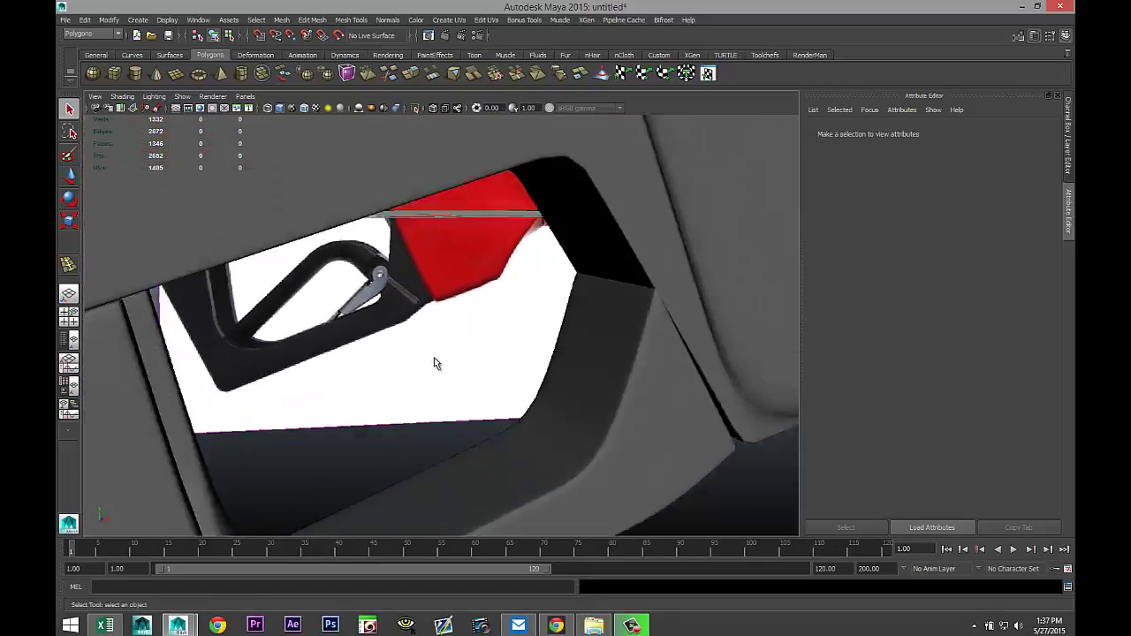
pyautogui.scroll(5, 303, 400)
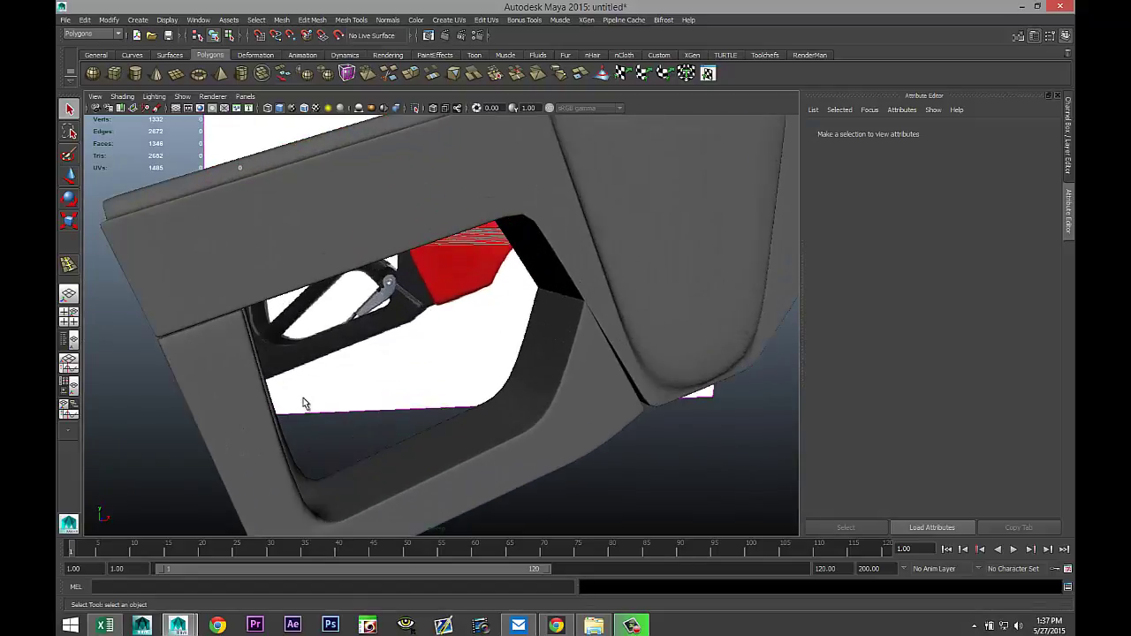
pyautogui.scroll(-5, 304, 396)
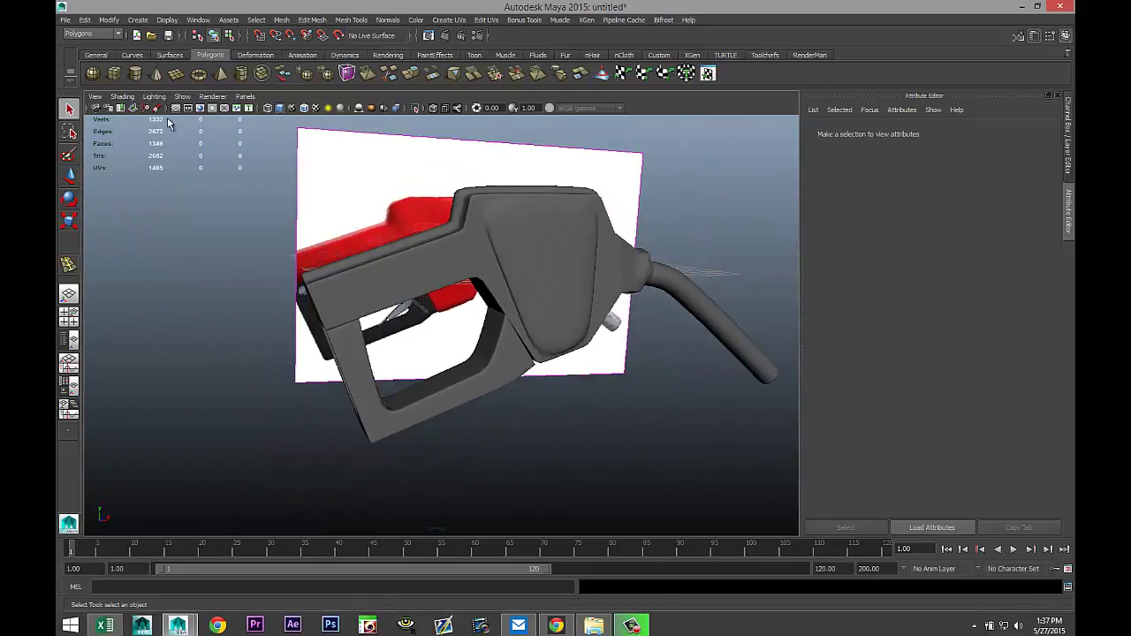
# Draw a small new polygon cube on the grid.
pyautogui.click(113, 73)
pyautogui.moveTo(559, 457); pyautogui.dragTo(589, 452)
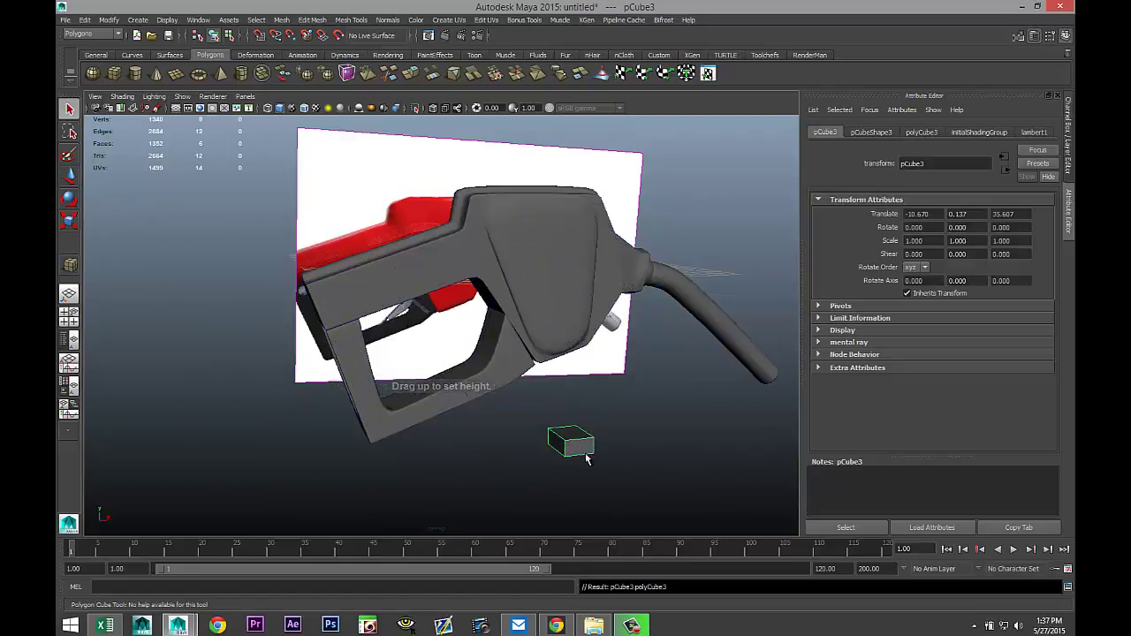
pyautogui.keyDown('alt'); pyautogui.moveTo(442, 449); pyautogui.dragTo(514, 456); pyautogui.keyUp('alt')
pyautogui.press('w')
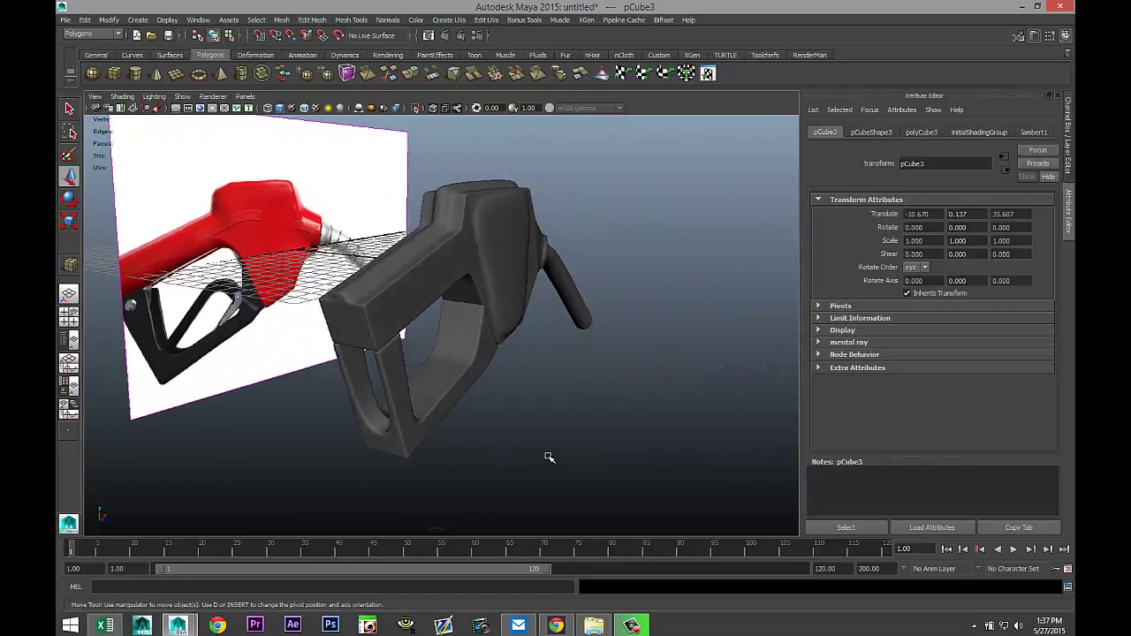
# Move the new cube up to the nozzle and frame it in view.
pyautogui.click(69, 315)
pyautogui.press('space')
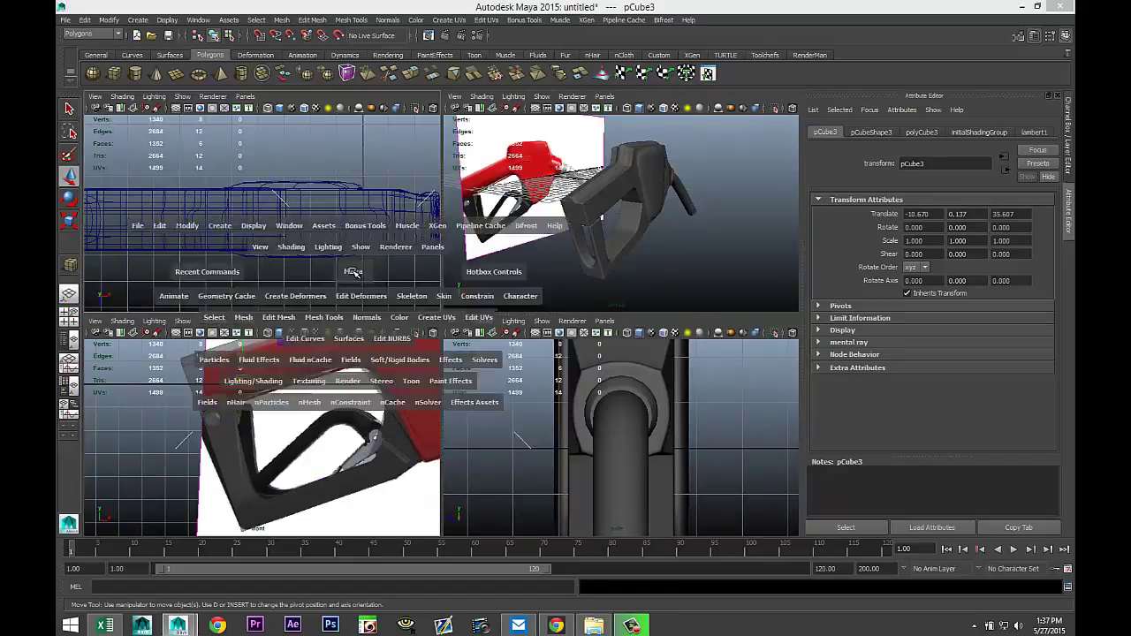
pyautogui.scroll(-5, 362, 323)
pyautogui.scroll(-2, 362, 329)
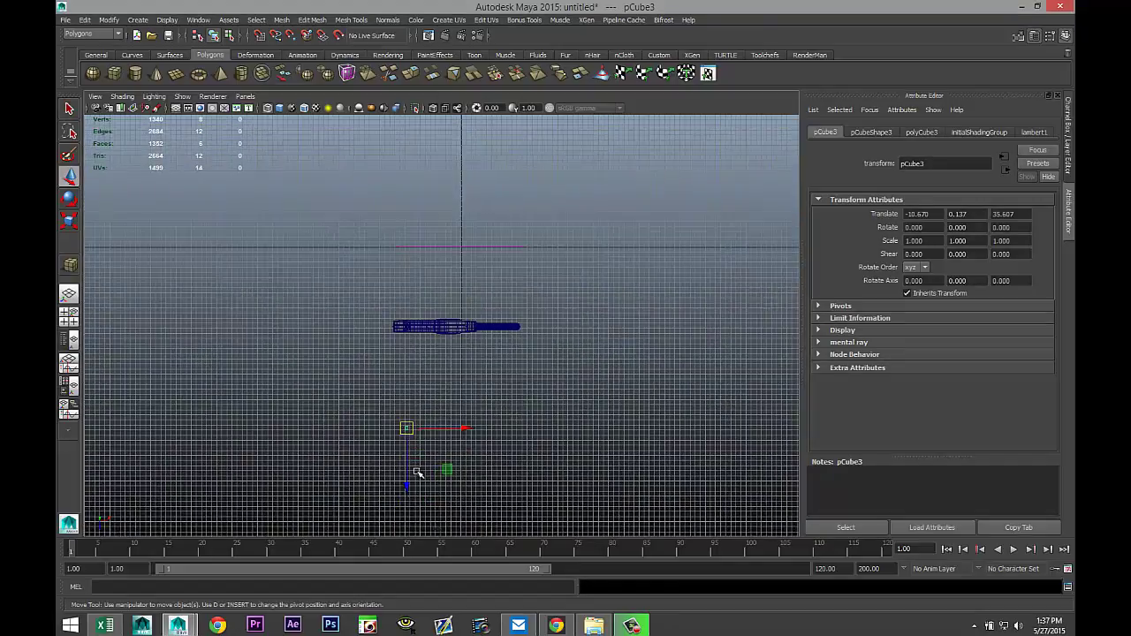
pyautogui.moveTo(406, 487); pyautogui.dragTo(415, 386)
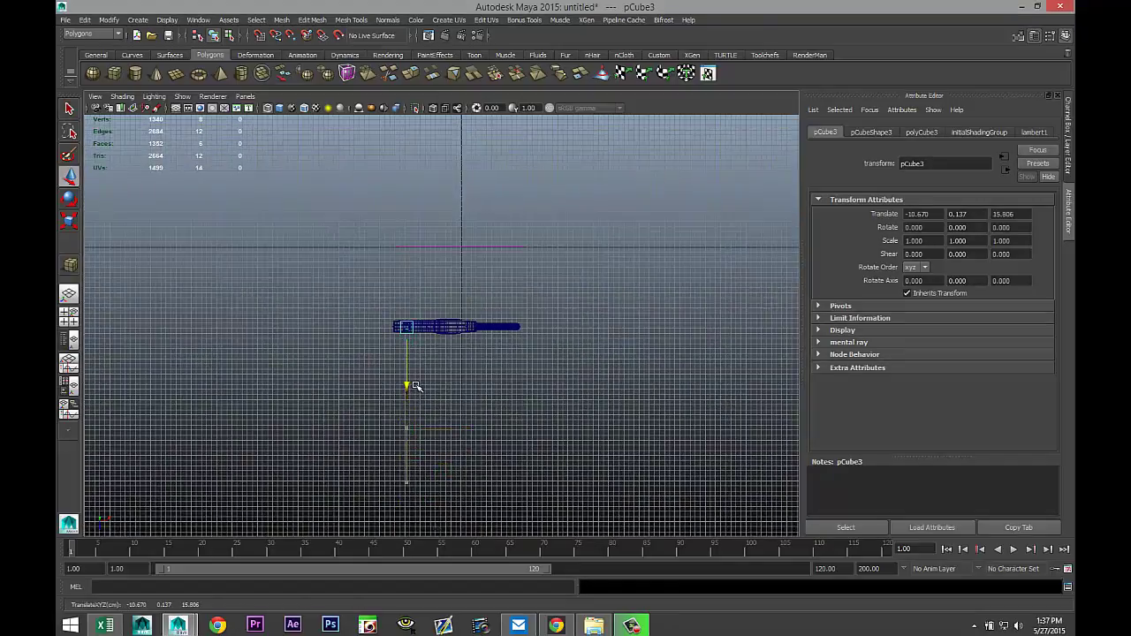
pyautogui.press('f')
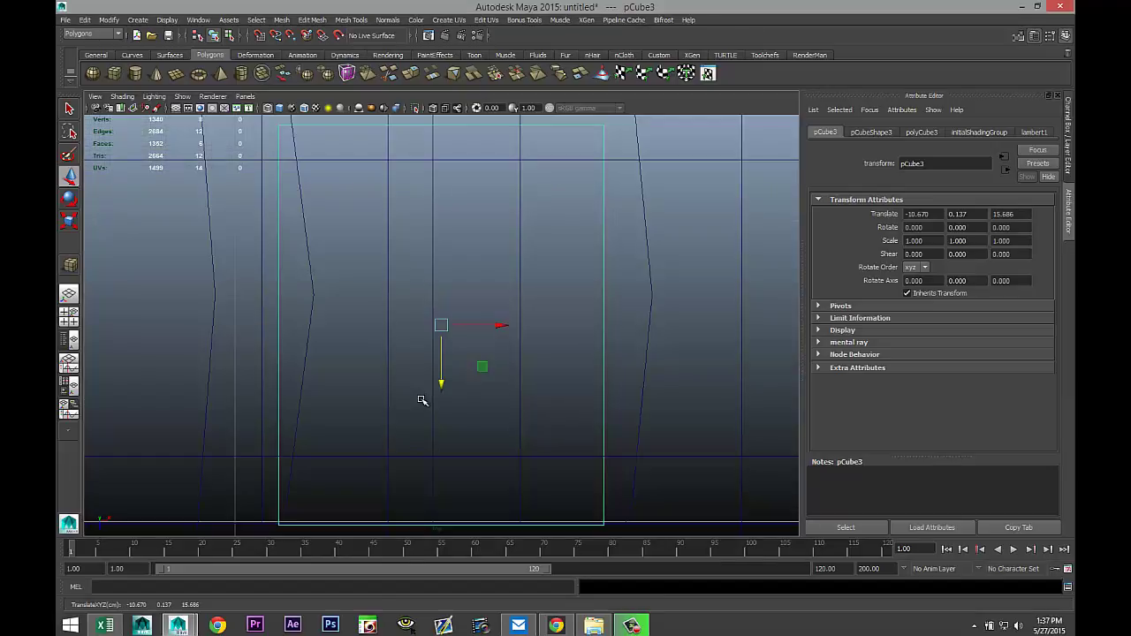
pyautogui.scroll(-5, 423, 400)
pyautogui.scroll(3, 423, 402)
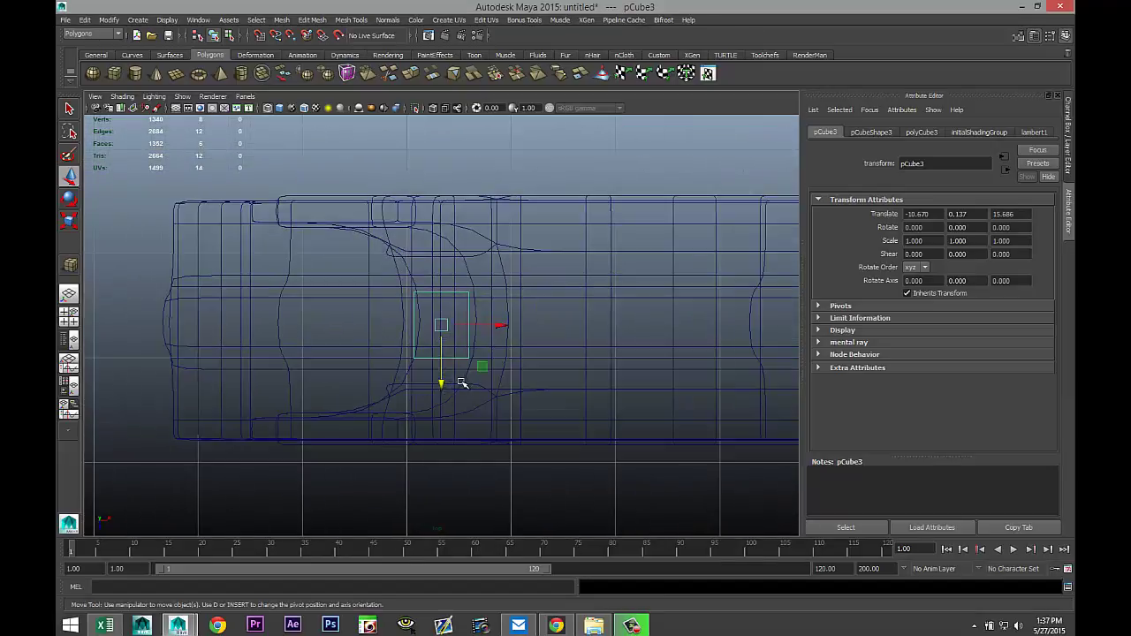
pyautogui.moveTo(444, 385); pyautogui.dragTo(448, 377)
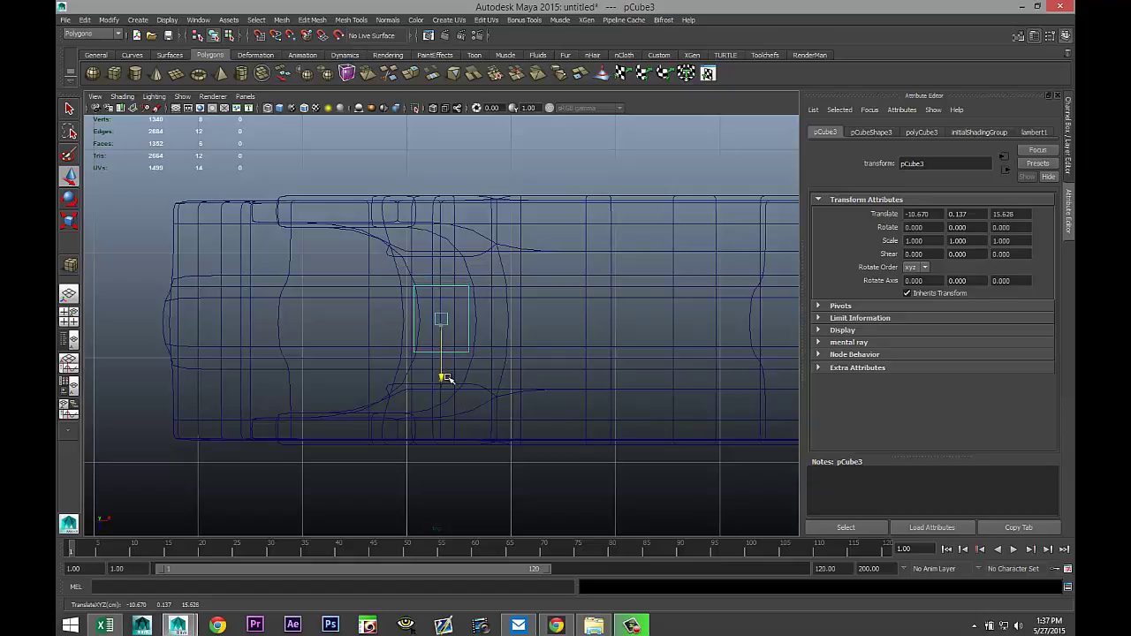
pyautogui.moveTo(447, 378); pyautogui.dragTo(448, 381)
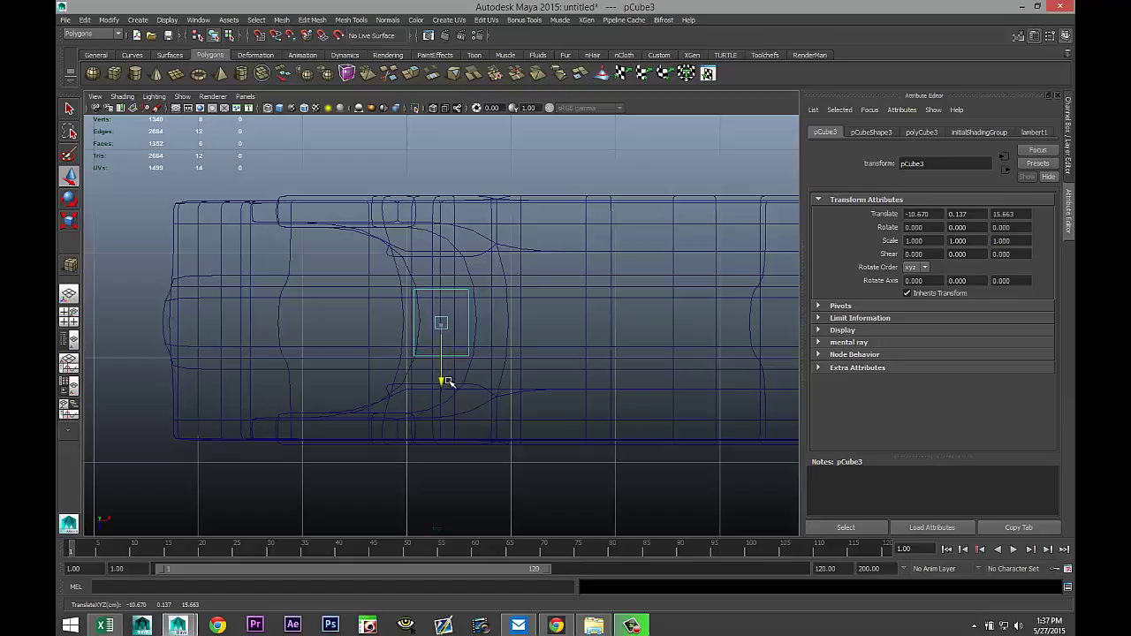
# In the front view, place pCube3 at the guard's lower inner corner (-9.787, -4.207, 15.663).
pyautogui.click(70, 318)
pyautogui.press('space')
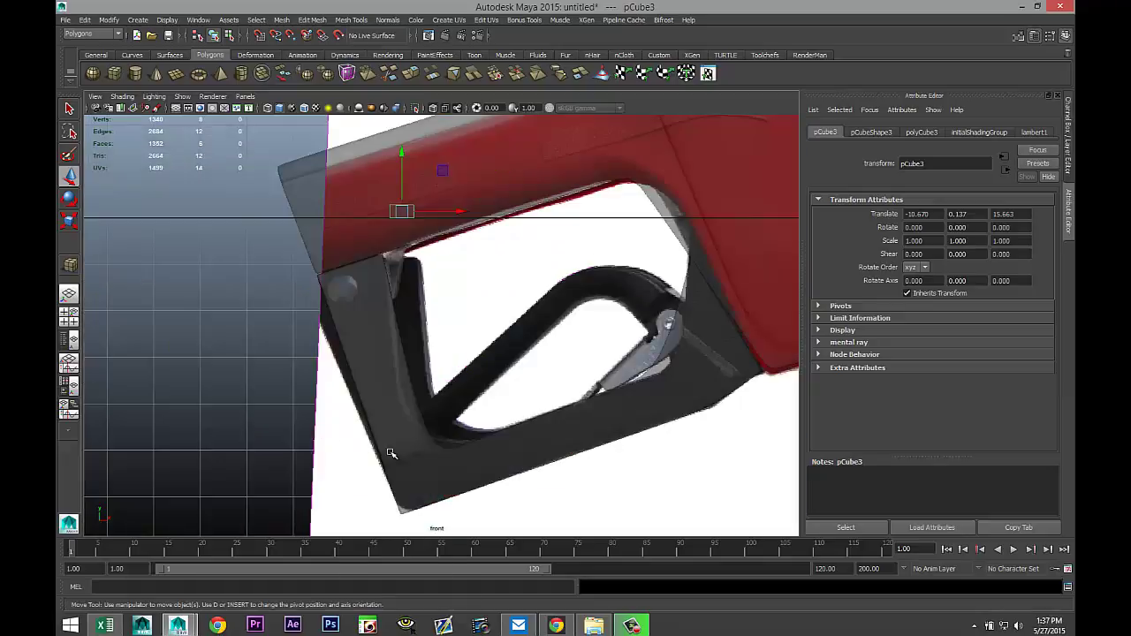
pyautogui.scroll(-5, 396, 446)
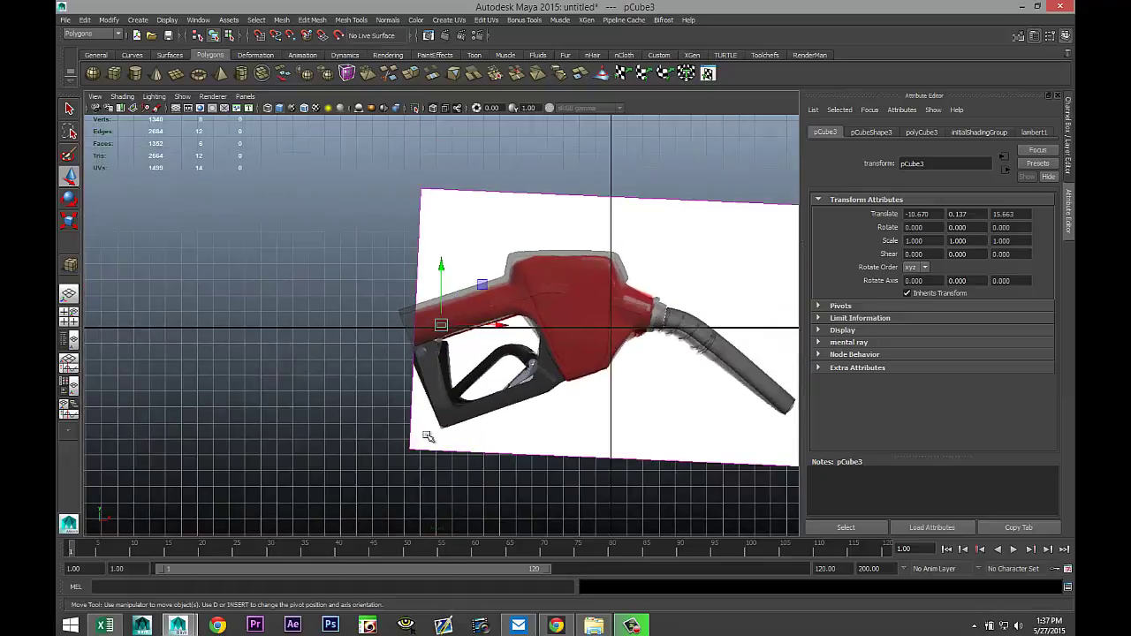
pyautogui.scroll(5, 457, 398)
pyautogui.moveTo(441, 332); pyautogui.dragTo(480, 511)
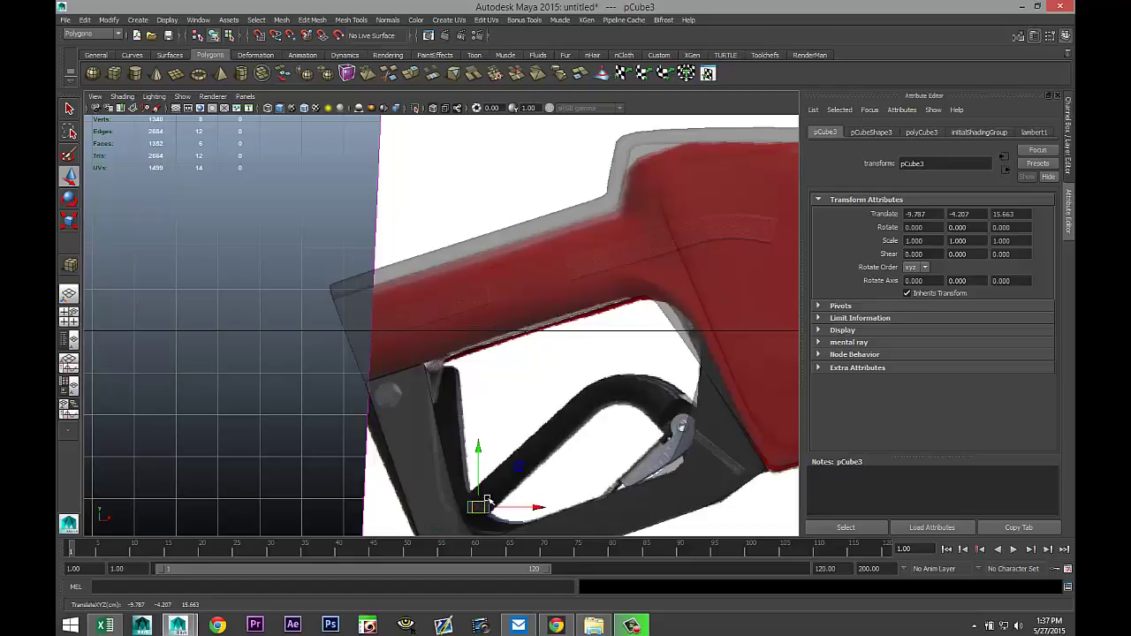
pyautogui.press('f')
pyautogui.scroll(-5, 462, 430)
pyautogui.scroll(3, 462, 430)
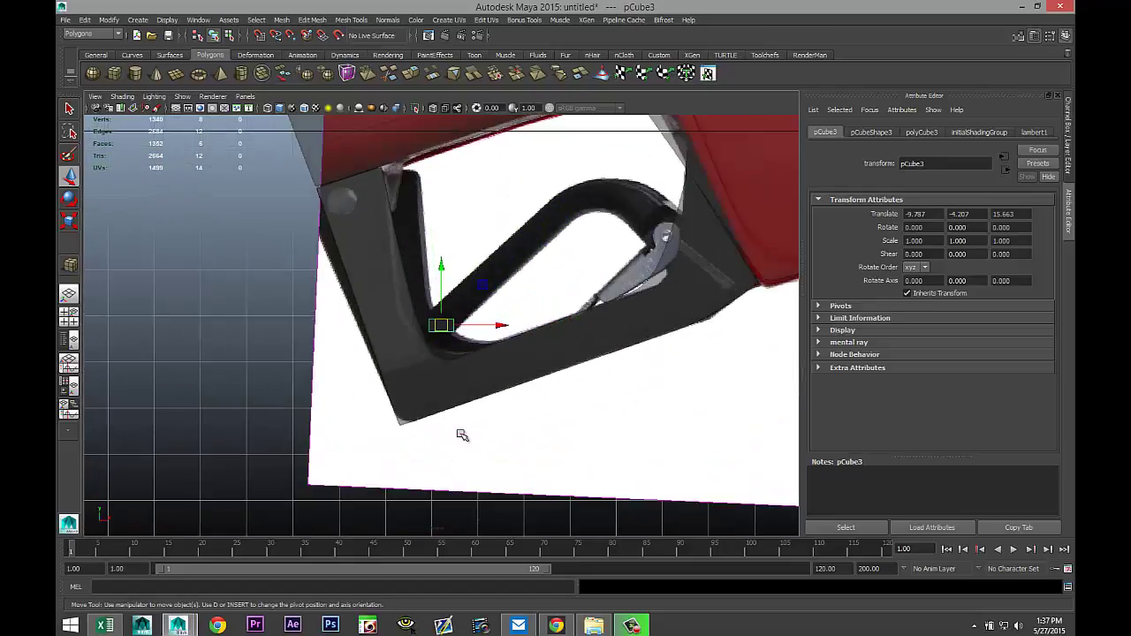
pyautogui.scroll(4, 463, 435)
# Rotate pCube3 about -49° on Z to follow the lever arm, then select a corner vertex.
pyautogui.press('e')
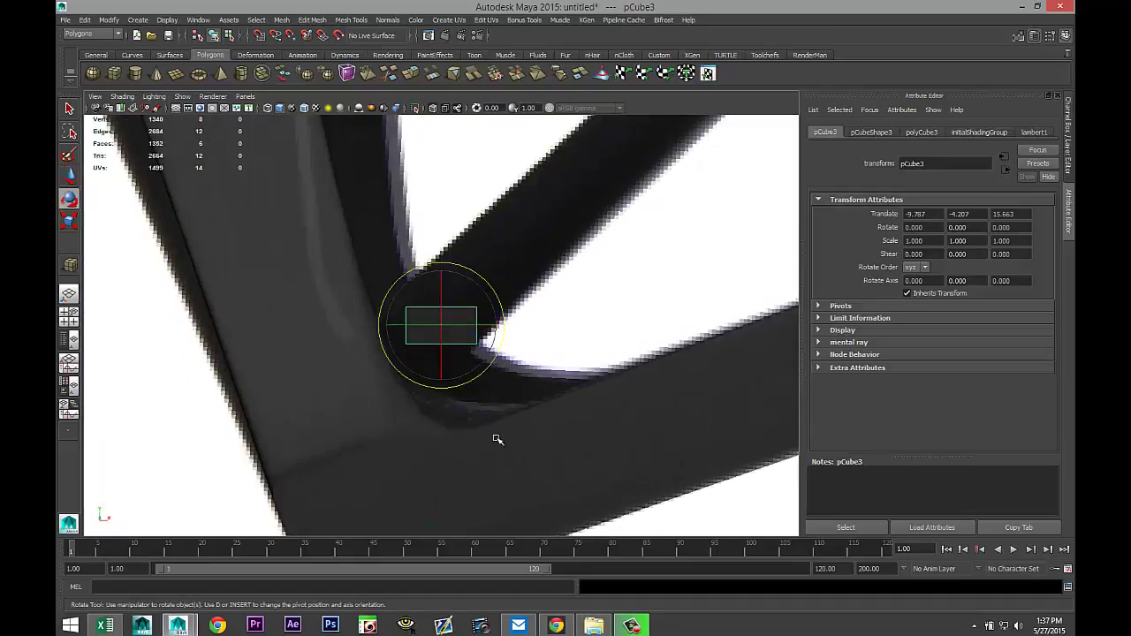
pyautogui.moveTo(484, 373); pyautogui.dragTo(434, 397)
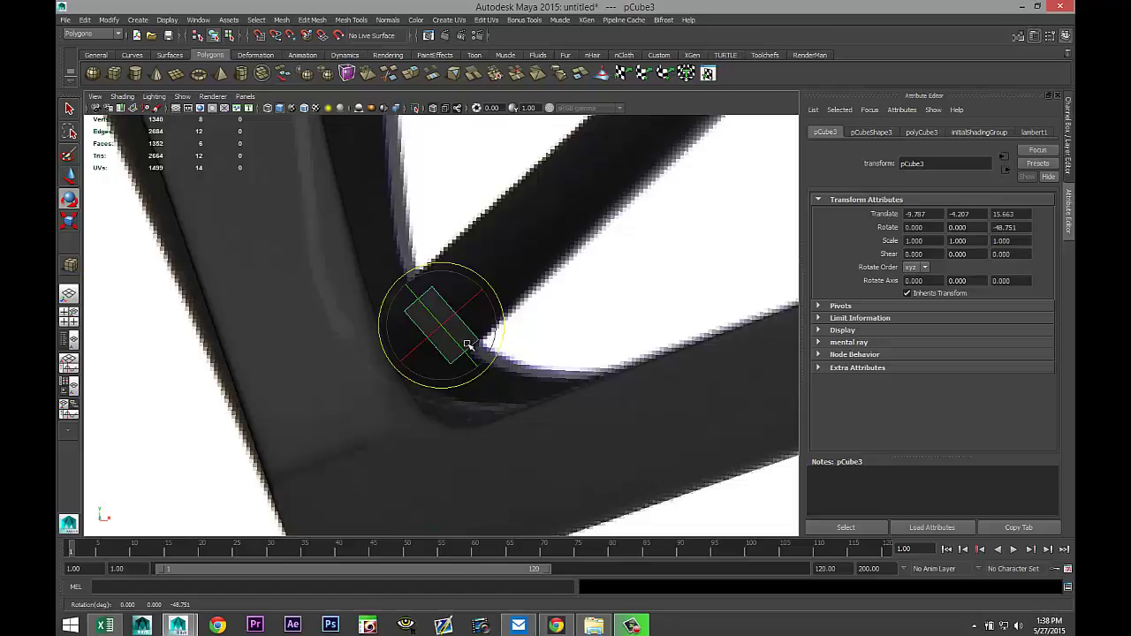
pyautogui.moveTo(468, 344); pyautogui.dragTo(403, 321, button='right')
pyautogui.click(389, 292)
pyautogui.moveTo(386, 266); pyautogui.dragTo(408, 288)
# Frame the selected vertex in the perspective view and orbit around the box.
pyautogui.press('w')
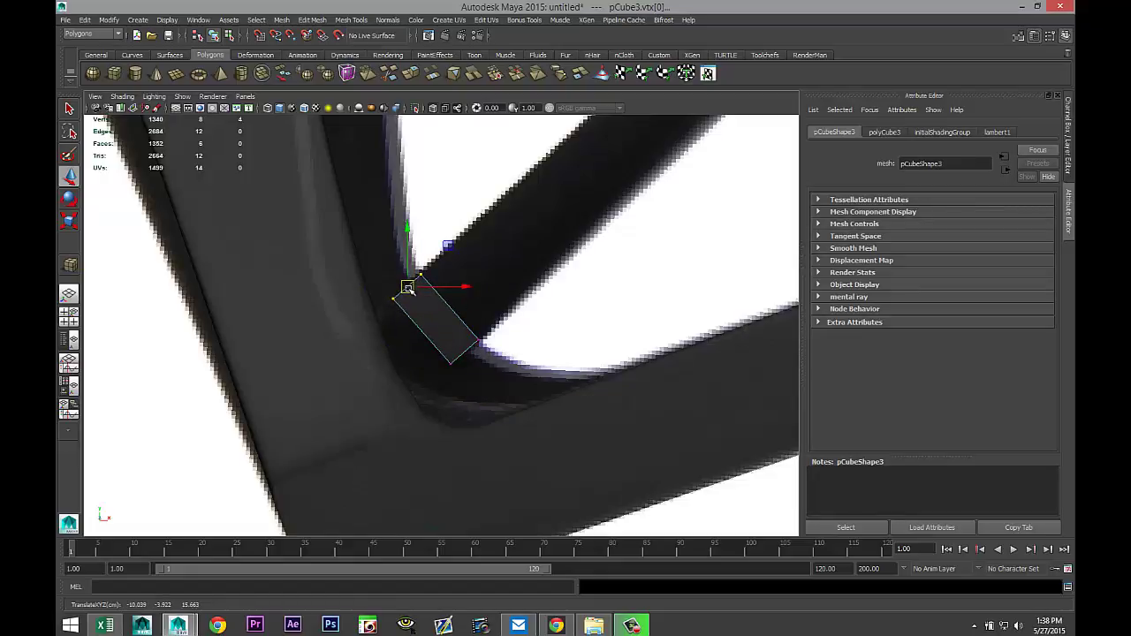
pyautogui.click(69, 317)
pyautogui.press('space')
pyautogui.press('f')
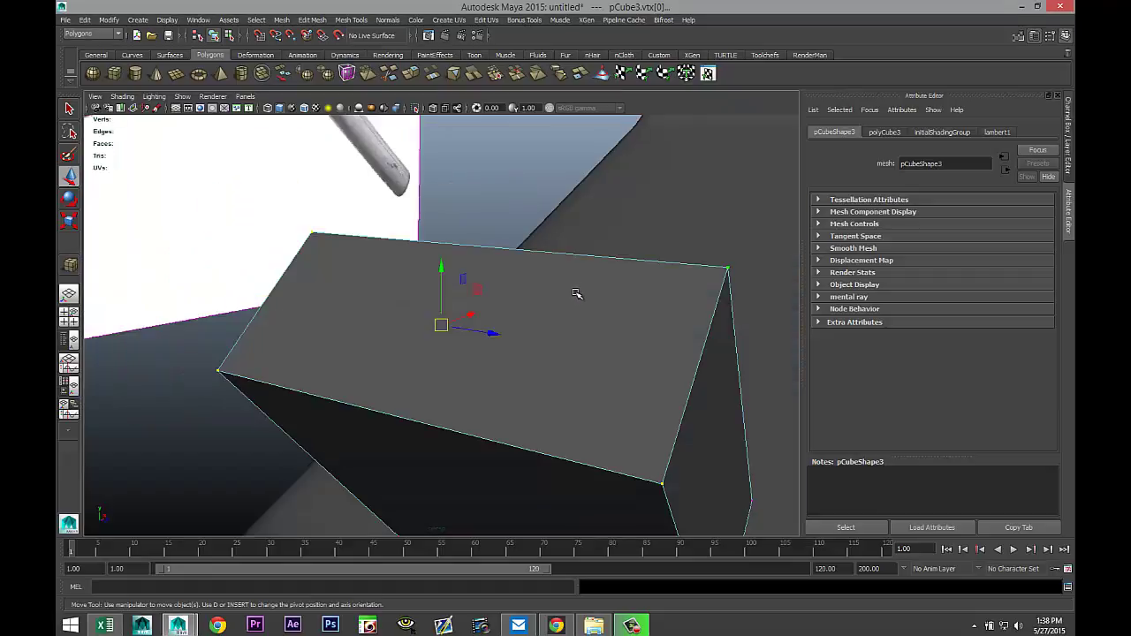
pyautogui.keyDown('alt'); pyautogui.moveTo(598, 330); pyautogui.dragTo(517, 390); pyautogui.keyUp('alt')
pyautogui.moveTo(515, 352); pyautogui.dragTo(513, 379, button='right')
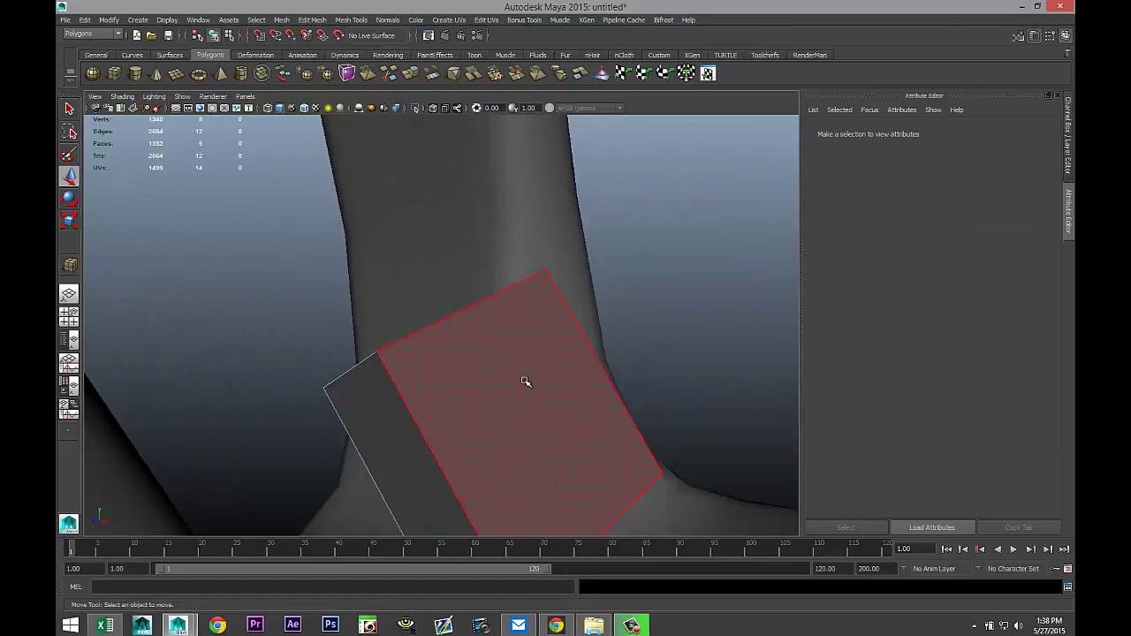
# Extrude the box's end face and move it up along the angled arm in the front view.
pyautogui.click(525, 384)
pyautogui.click(312, 19)
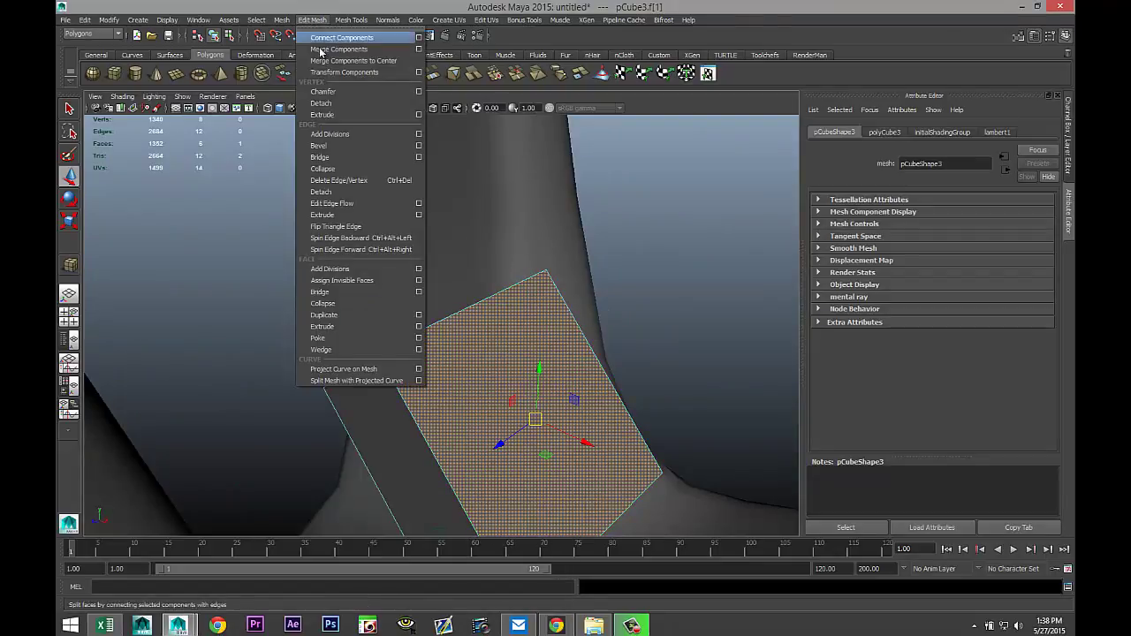
pyautogui.click(354, 327)
pyautogui.scroll(-5, 355, 325)
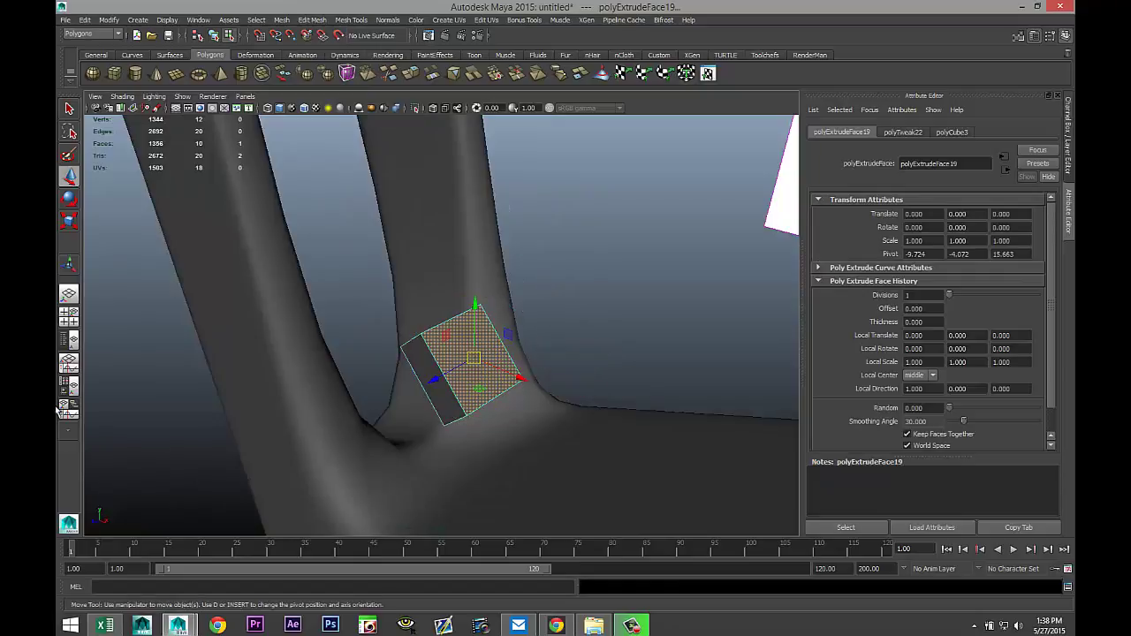
pyautogui.click(69, 315)
pyautogui.press('space')
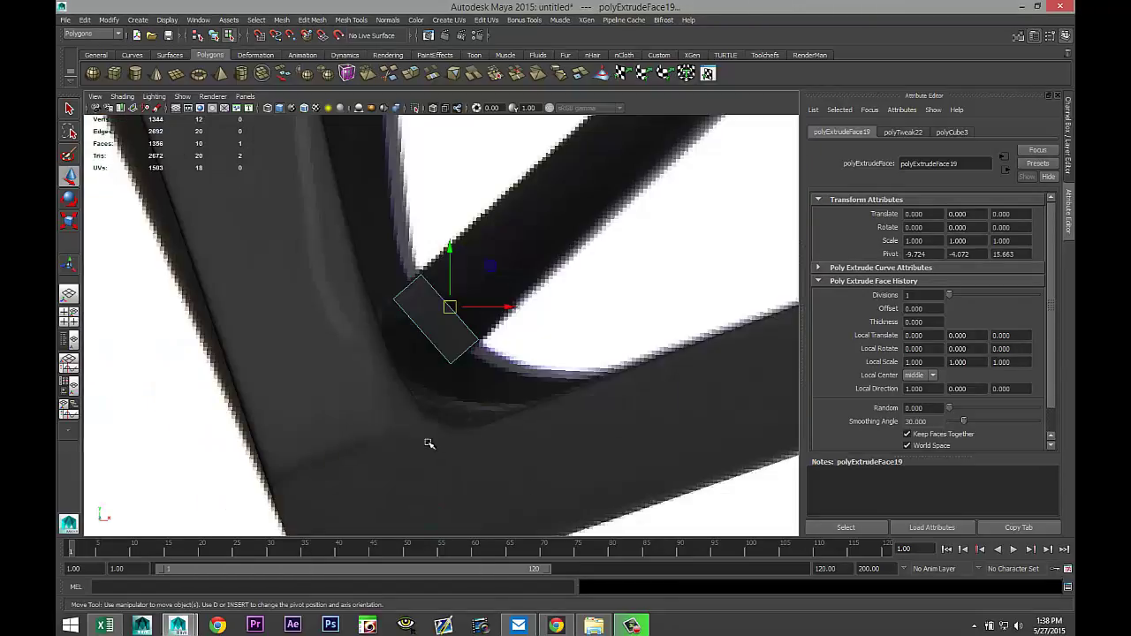
pyautogui.moveTo(450, 308); pyautogui.dragTo(492, 270)
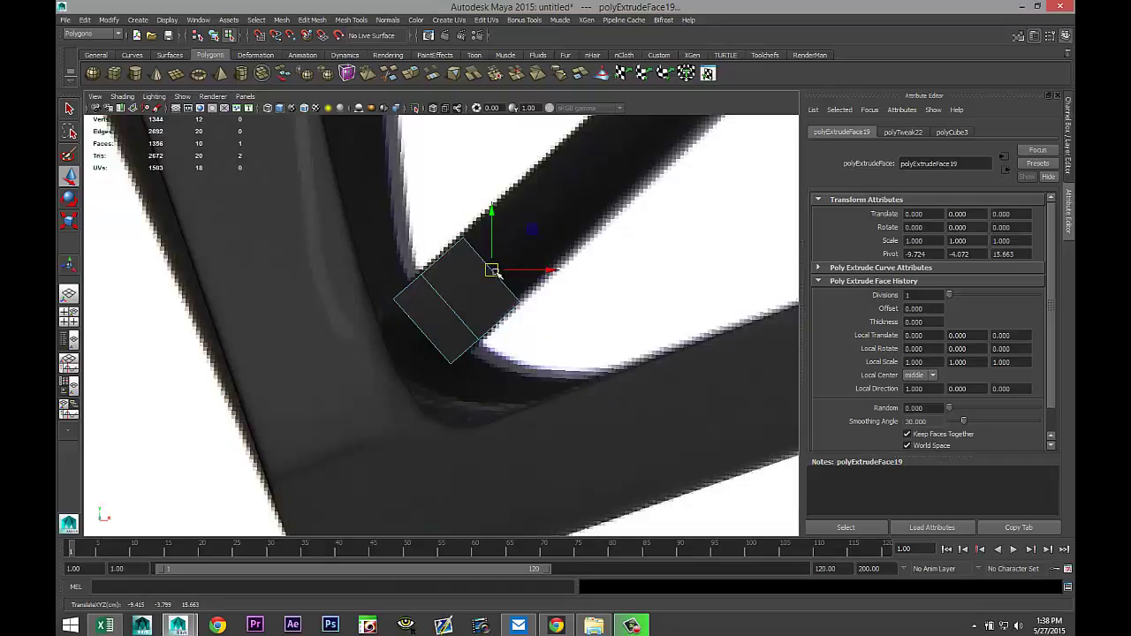
pyautogui.keyDown('alt'); pyautogui.moveTo(575, 362); pyautogui.dragTo(354, 512, button='middle'); pyautogui.keyUp('alt')
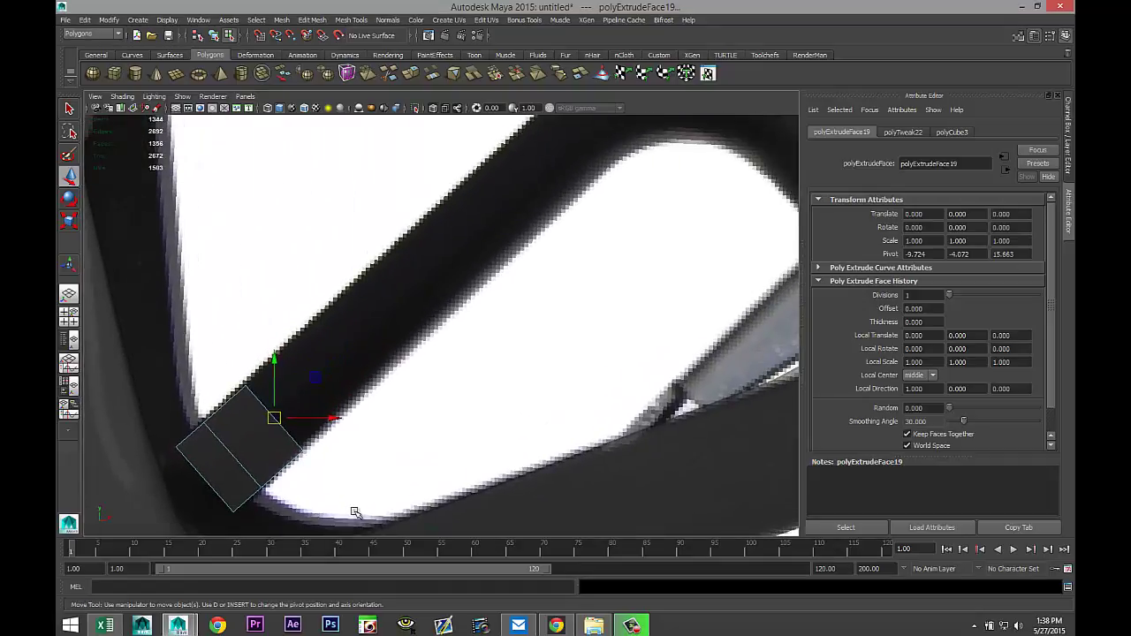
# Repeatedly extrude the end face with Ctrl+E, sliding each new segment up the arm toward the bend.
pyautogui.hotkey('ctrl', 'e')
pyautogui.press('w')
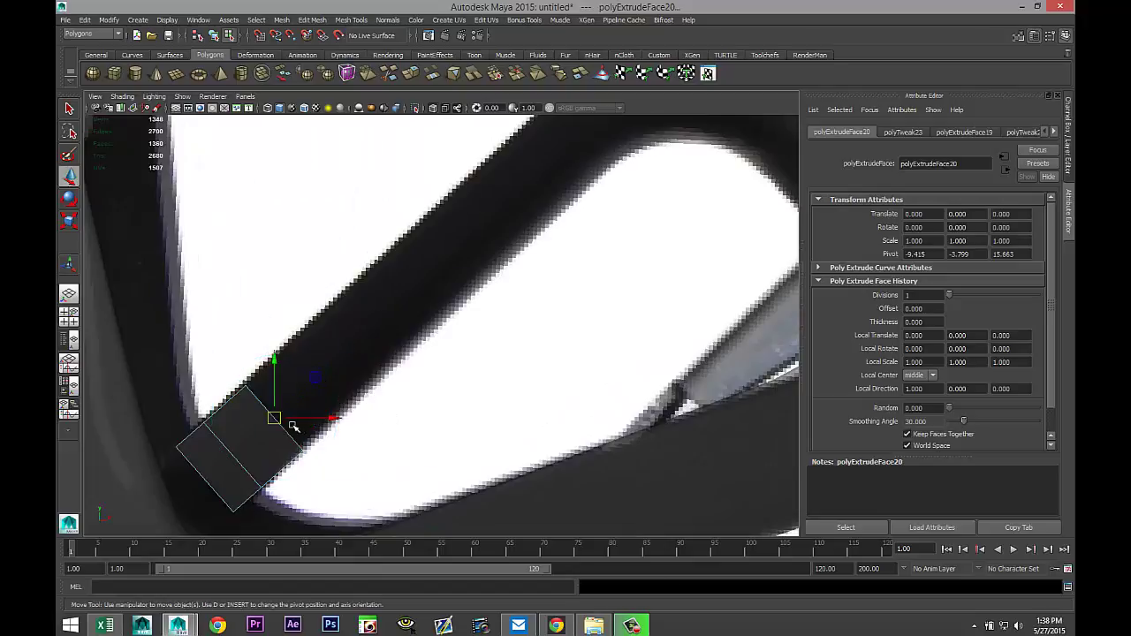
pyautogui.moveTo(275, 418); pyautogui.dragTo(319, 377)
pyautogui.hotkey('ctrl', 'e')
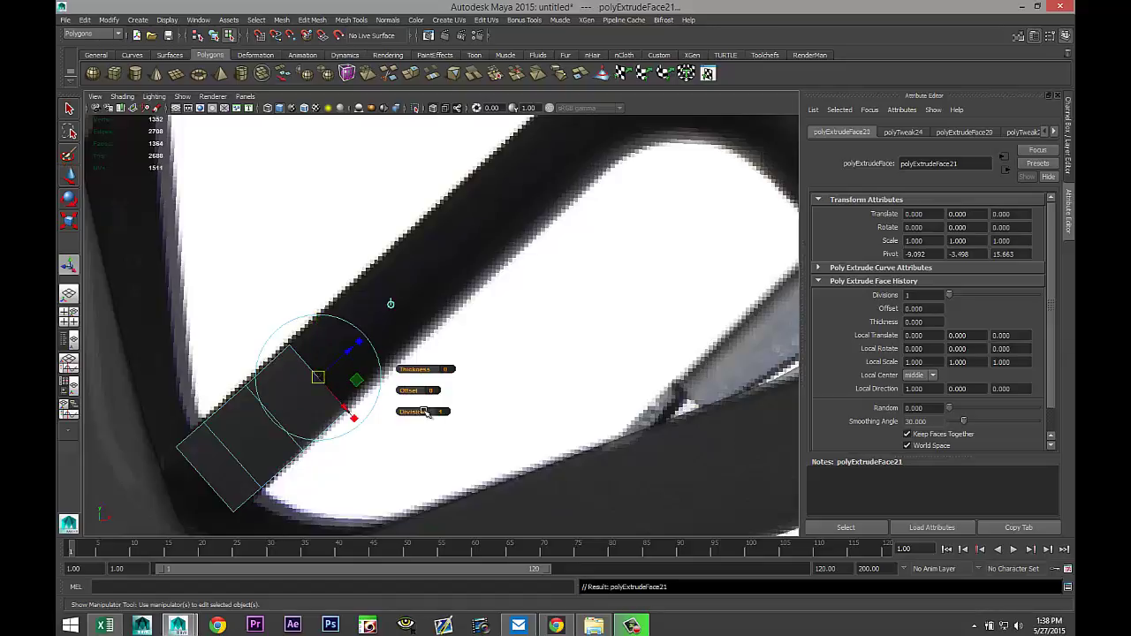
pyautogui.press('w')
pyautogui.moveTo(320, 378); pyautogui.dragTo(363, 336)
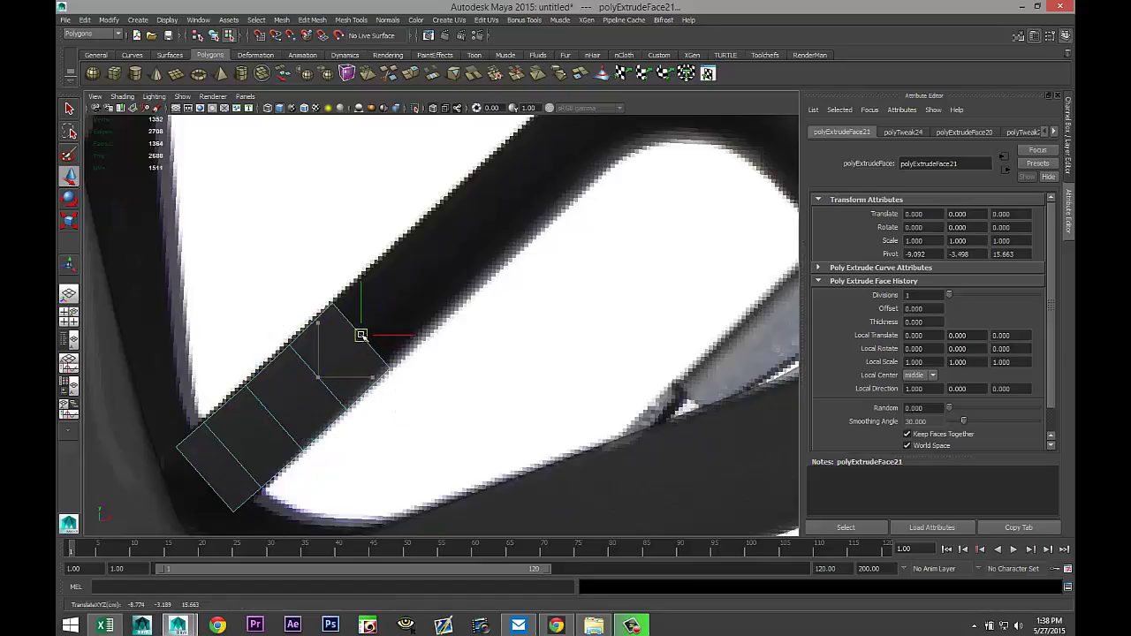
pyautogui.hotkey('ctrl', 'e')
pyautogui.press('w')
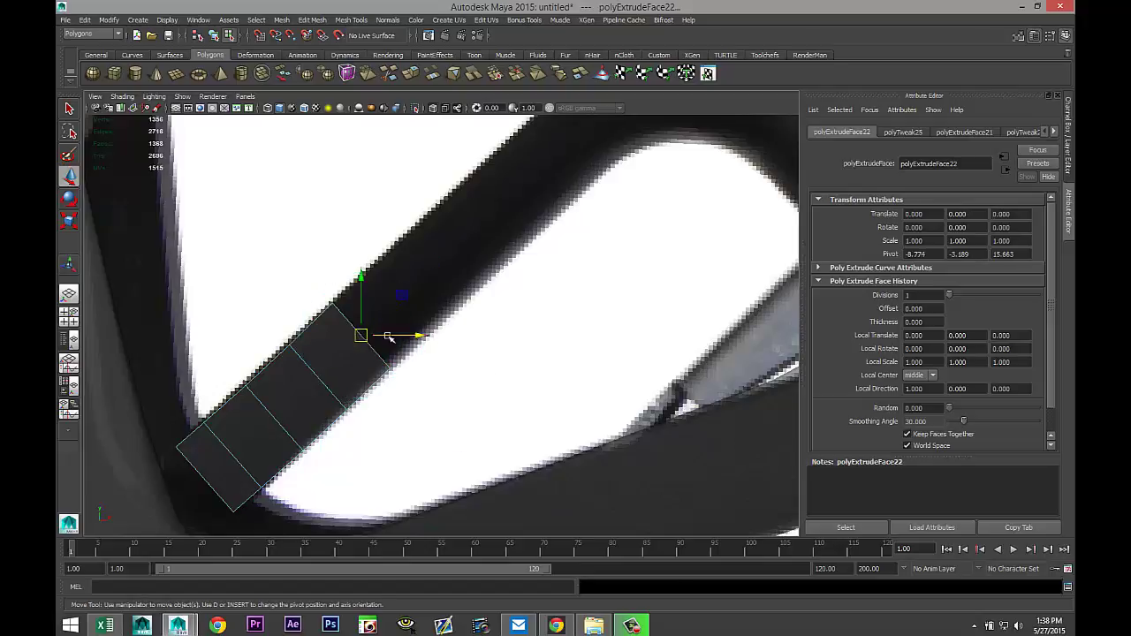
pyautogui.moveTo(361, 335); pyautogui.dragTo(406, 294)
pyautogui.keyDown('alt'); pyautogui.moveTo(536, 370); pyautogui.dragTo(357, 487, button='middle'); pyautogui.keyUp('alt')
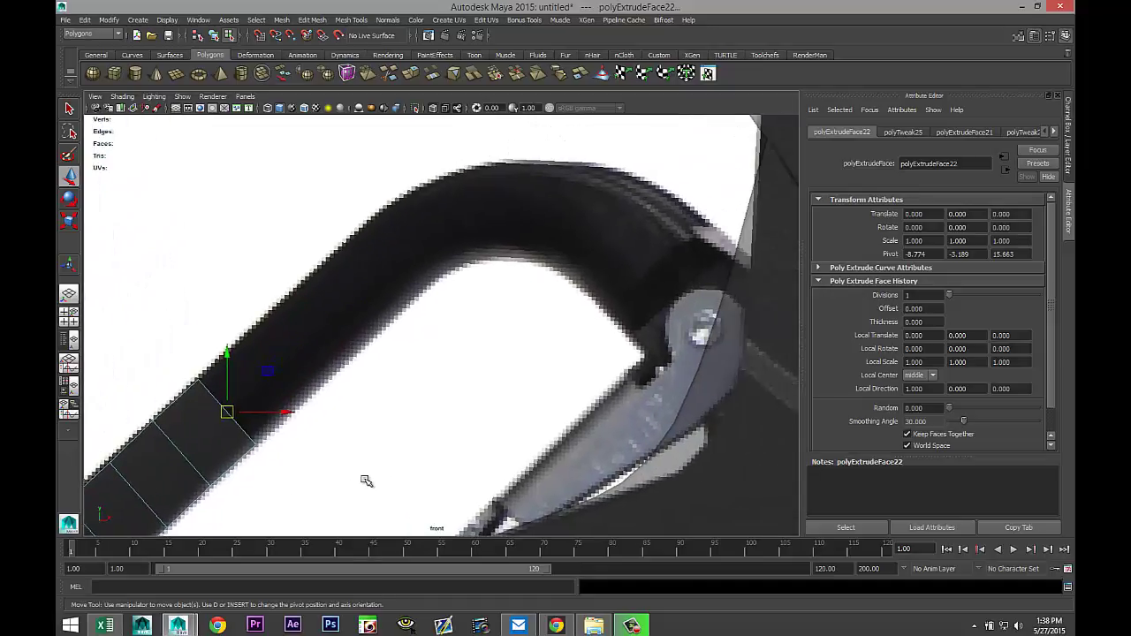
pyautogui.hotkey('ctrl', 'e')
# Extrude the lever's end face several times and slide the new faces up the arm toward the bend.
pyautogui.press('w')
pyautogui.moveTo(227, 412); pyautogui.dragTo(416, 236)
pyautogui.hotkey('ctrl', 'e')
pyautogui.press('w')
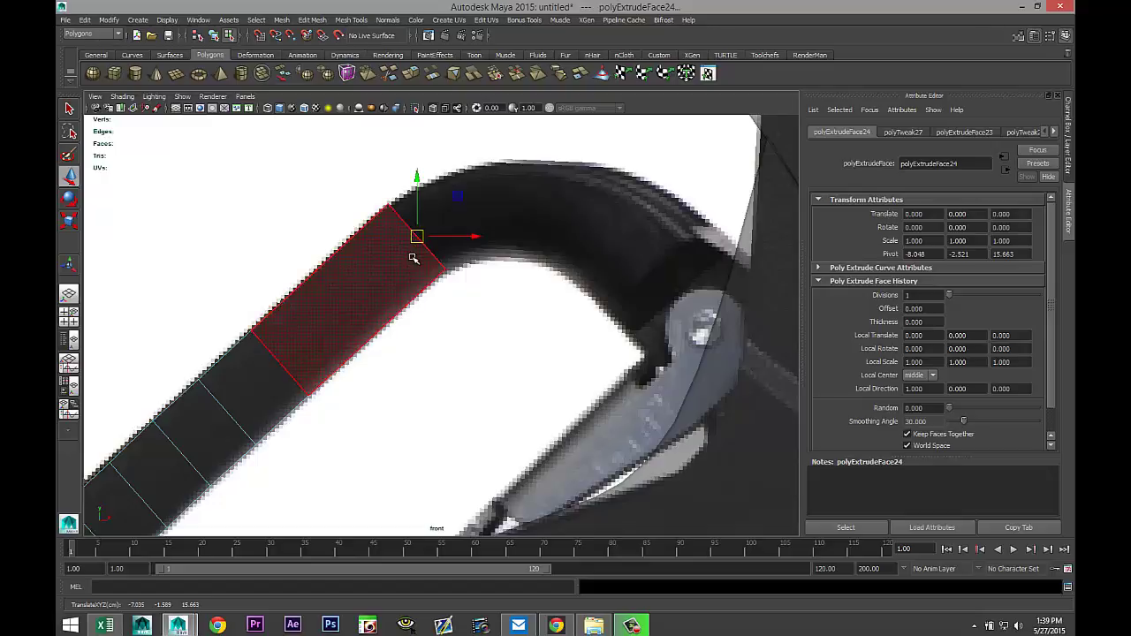
pyautogui.hotkey('ctrl', 'e')
pyautogui.press('w')
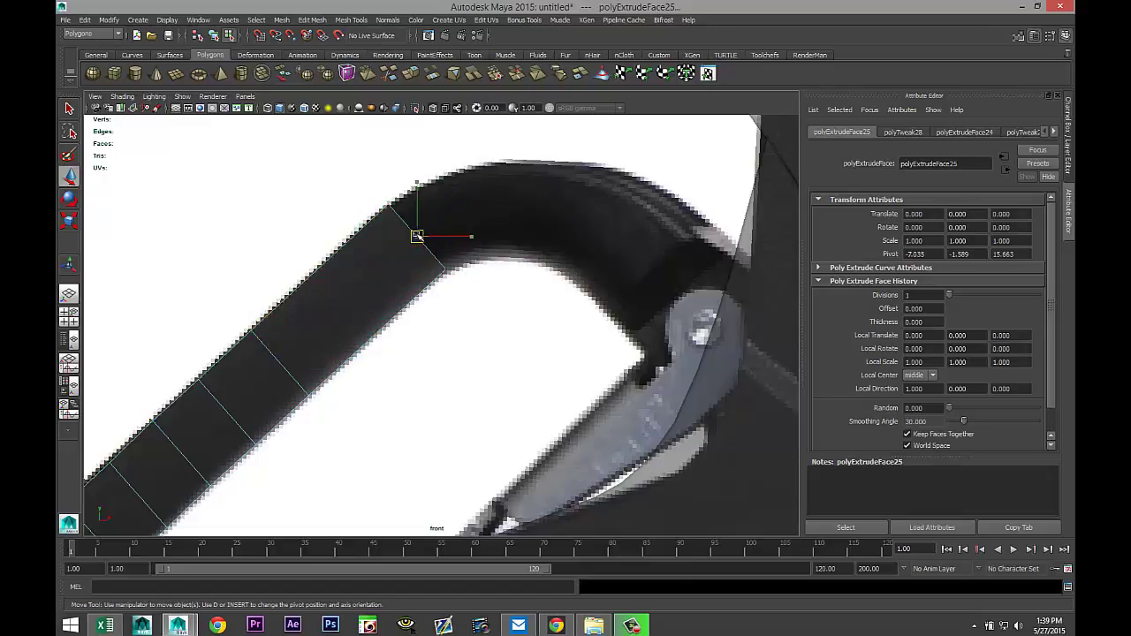
pyautogui.moveTo(417, 236); pyautogui.dragTo(478, 207)
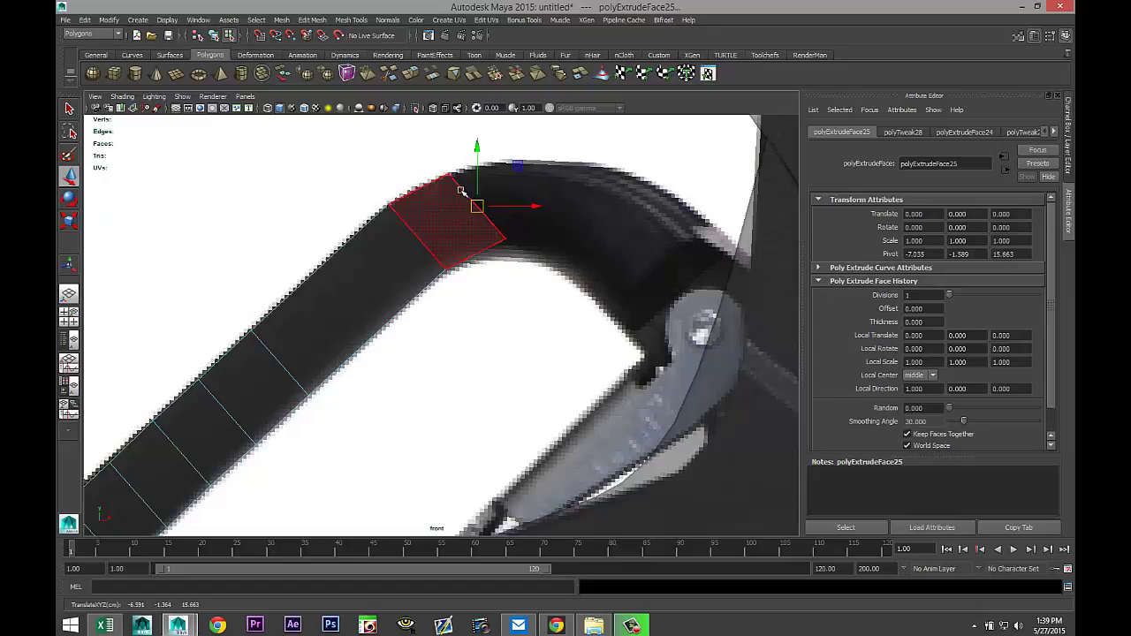
# Rotate the top edge at the bend so it follows the reference lever's curve.
pyautogui.moveTo(460, 190); pyautogui.dragTo(478, 207, button='right')
pyautogui.click(468, 201)
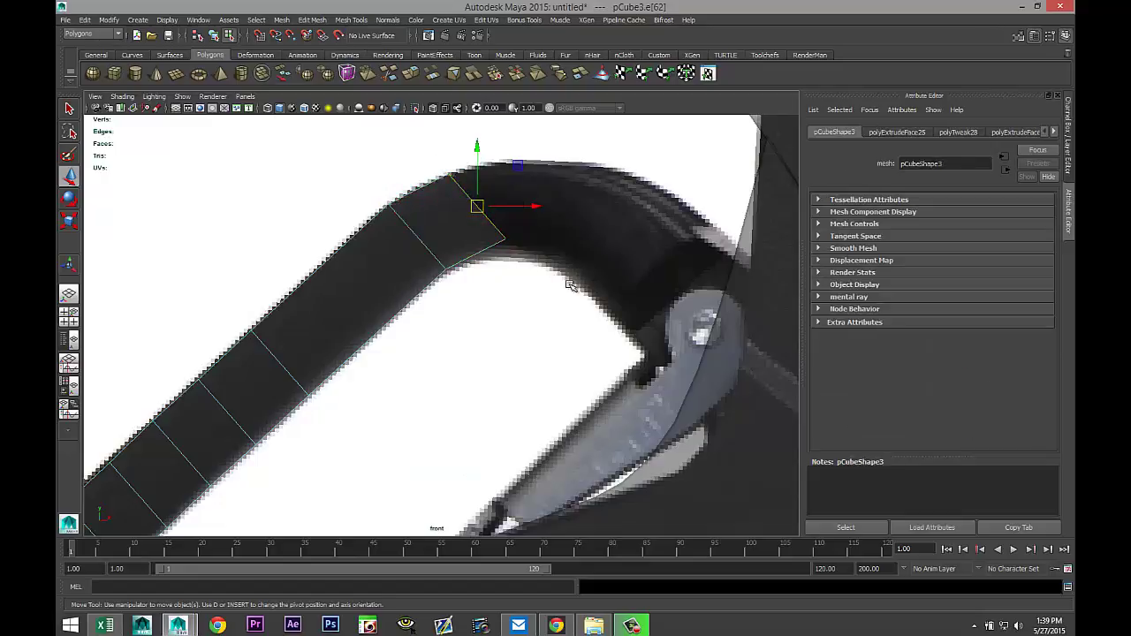
pyautogui.press('e')
pyautogui.moveTo(533, 234); pyautogui.dragTo(511, 253)
pyautogui.press('w')
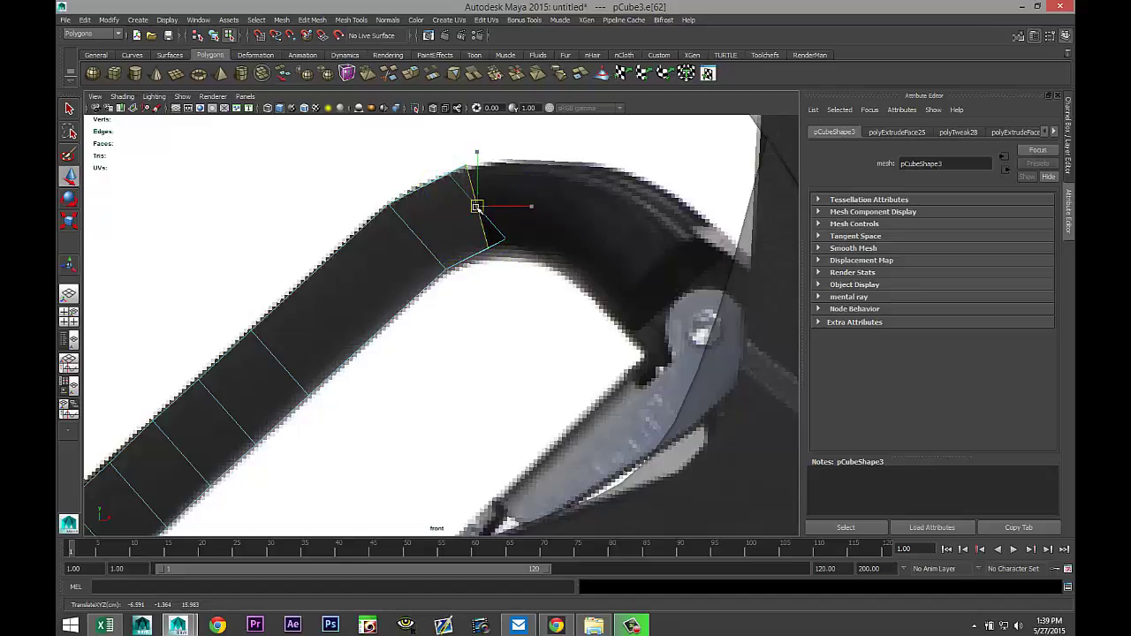
pyautogui.moveTo(476, 206); pyautogui.dragTo(477, 209)
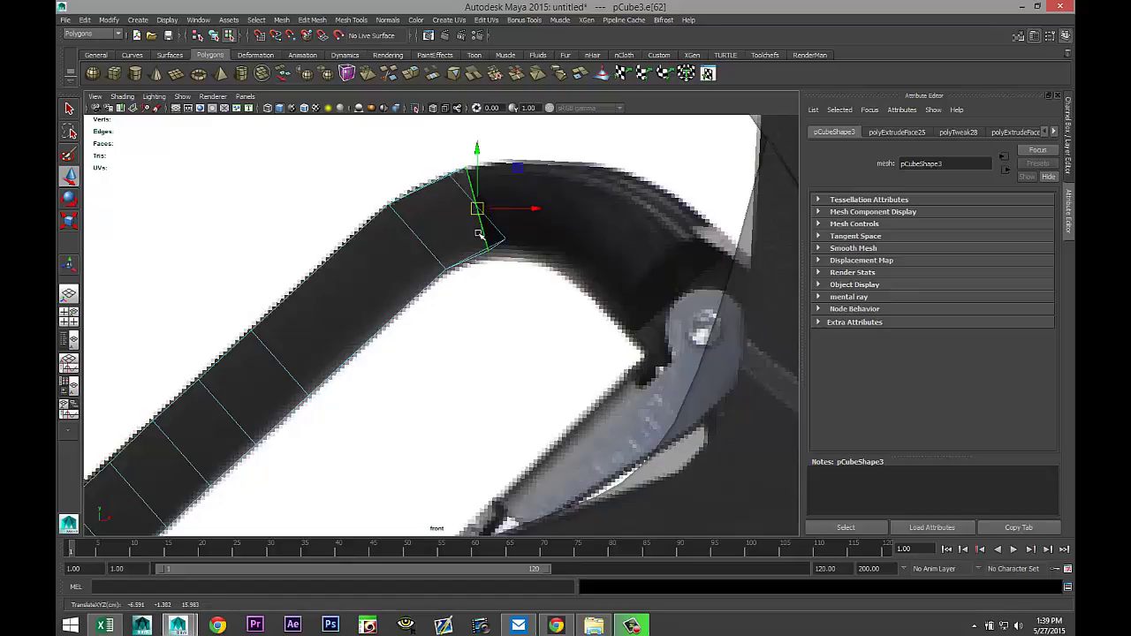
pyautogui.hotkey('ctrl', 'z')
pyautogui.hotkey('ctrl', 'z')
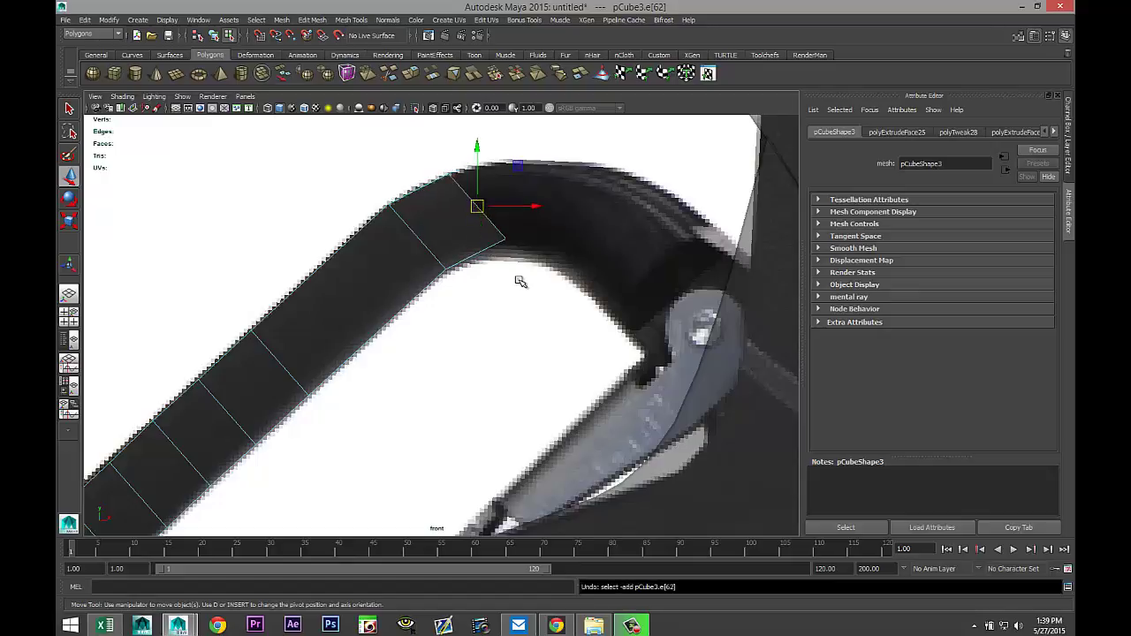
# Angle the end vertices and shift them onto the bend of the reference lever.
pyautogui.moveTo(499, 235); pyautogui.dragTo(454, 232, button='right')
pyautogui.click(430, 165)
pyautogui.moveTo(430, 164); pyautogui.dragTo(570, 250)
pyautogui.press('e')
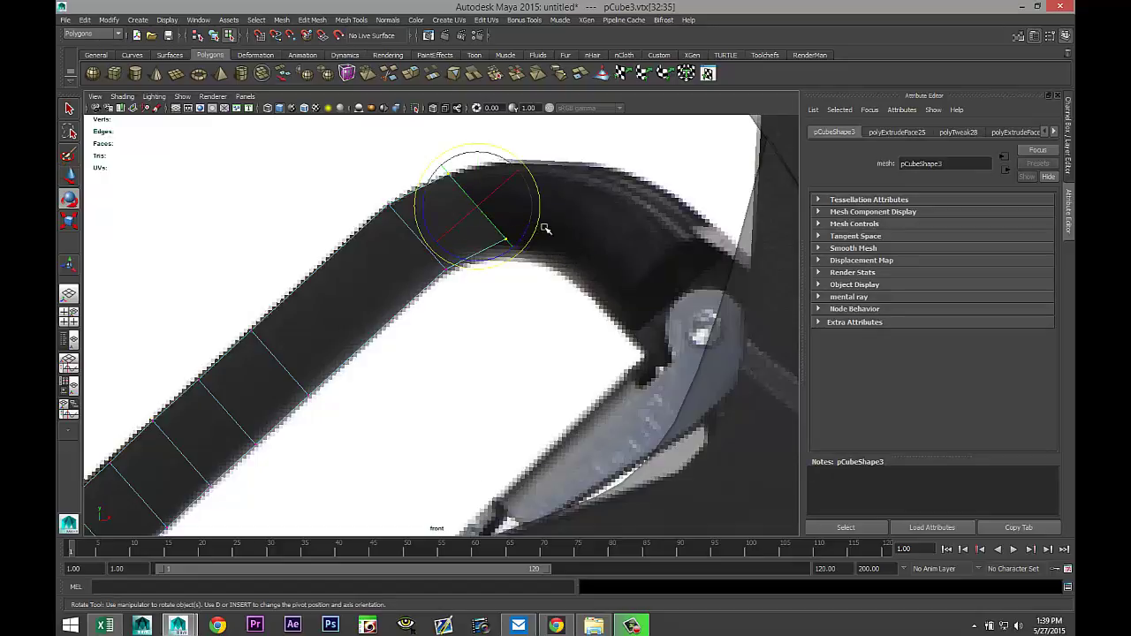
pyautogui.moveTo(534, 230); pyautogui.dragTo(513, 251)
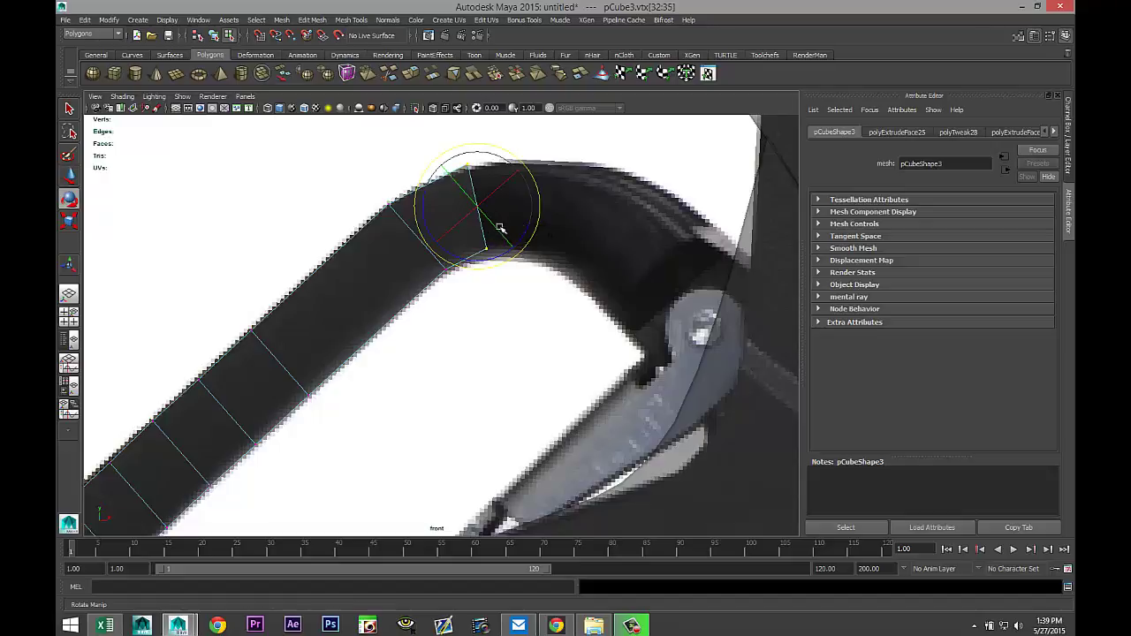
pyautogui.press('w')
pyautogui.moveTo(478, 205); pyautogui.dragTo(479, 209)
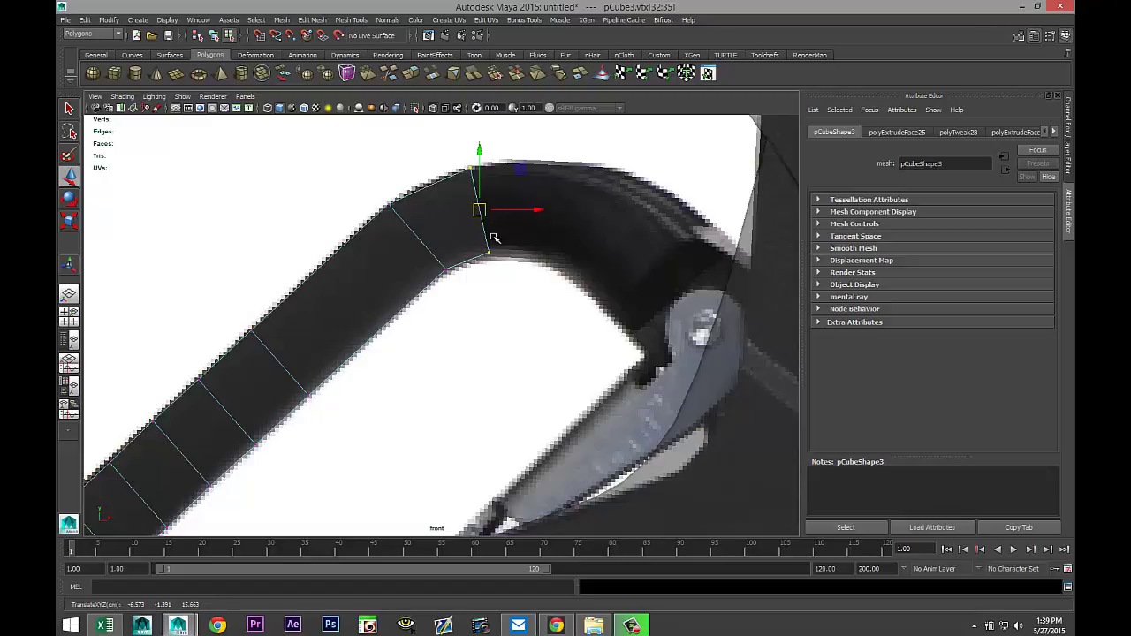
# Extrude another face and move it around the bend.
pyautogui.hotkey('ctrl', 'e')
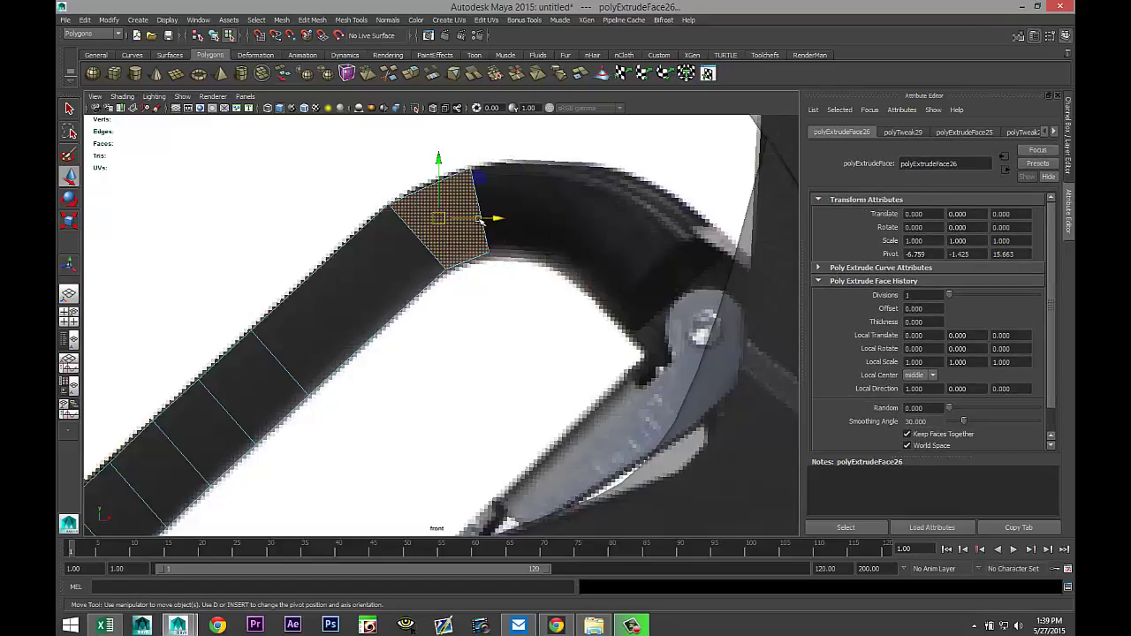
pyautogui.moveTo(480, 221); pyautogui.dragTo(497, 224)
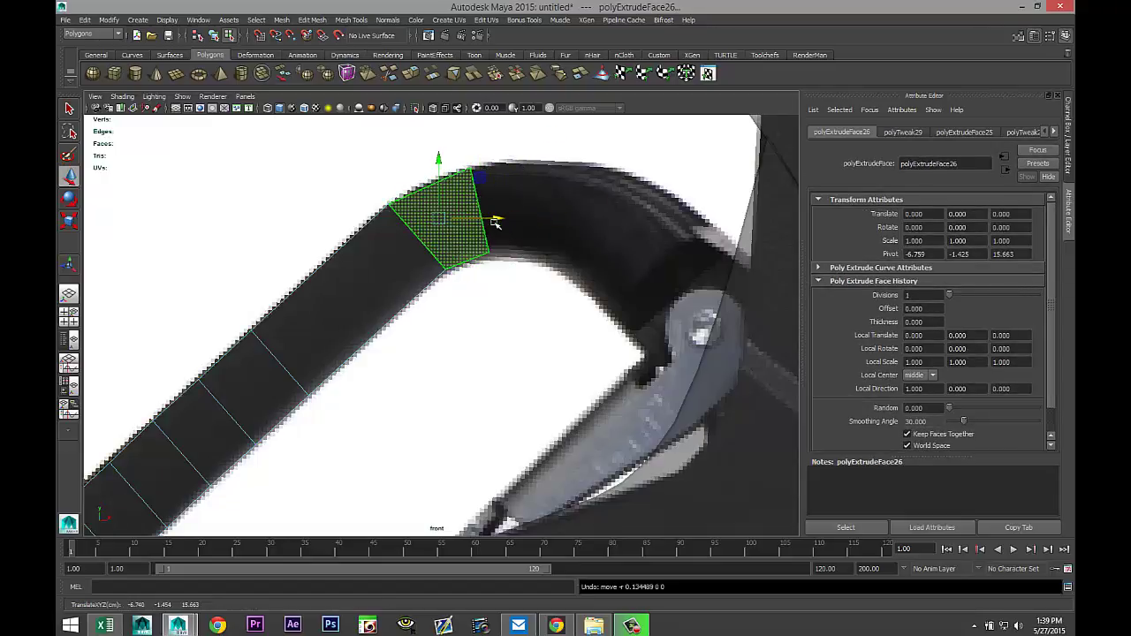
pyautogui.click(86, 318)
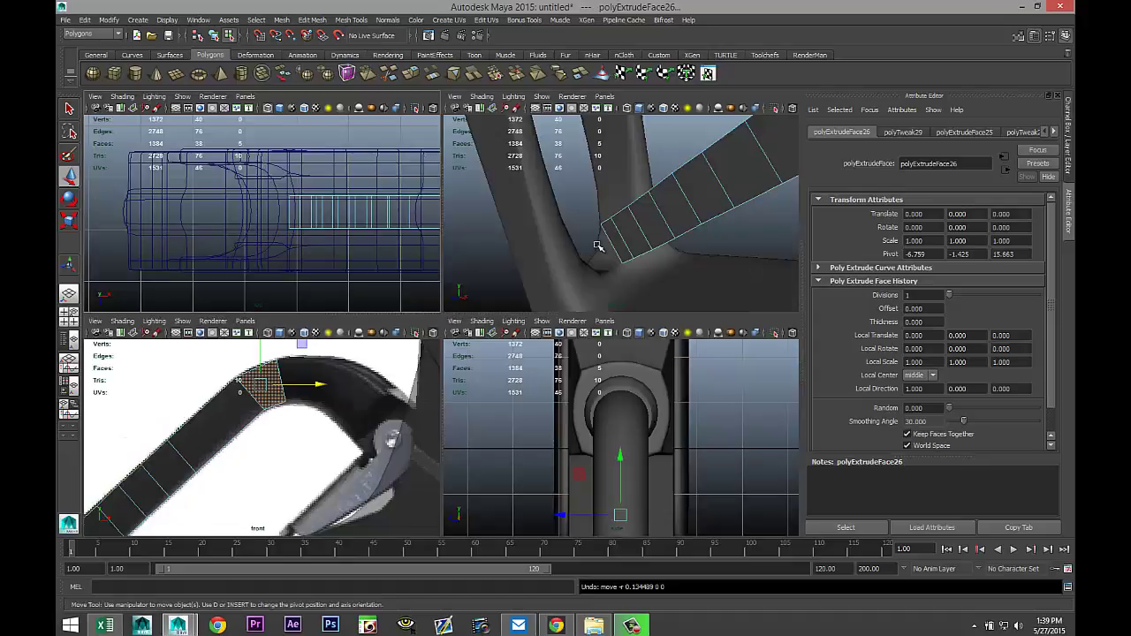
pyautogui.press('space')
pyautogui.keyDown('alt'); pyautogui.moveTo(594, 247); pyautogui.dragTo(598, 244); pyautogui.keyUp('alt')
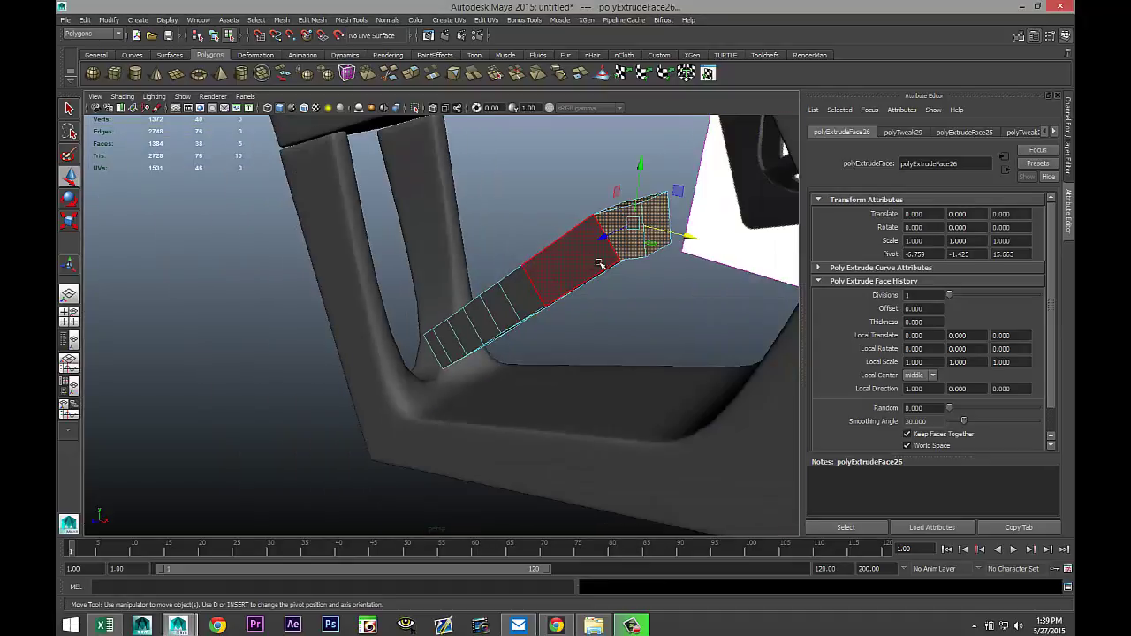
# Extrude the arm's end face from Edit Mesh and move it right along the lever curve.
pyautogui.click(655, 217)
pyautogui.click(312, 19)
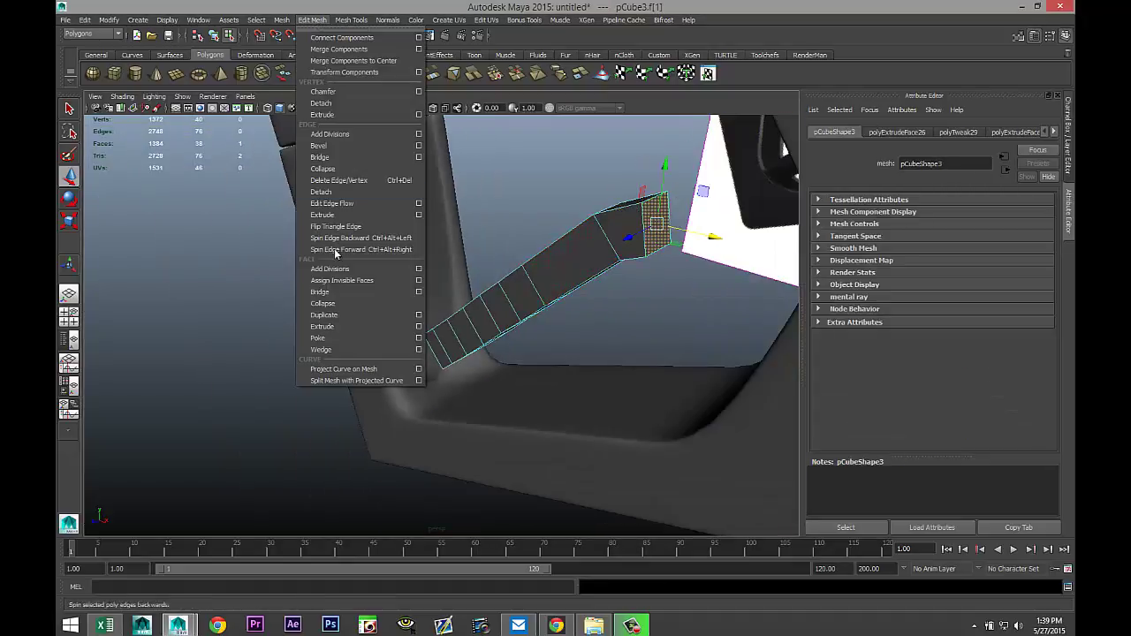
pyautogui.click(350, 326)
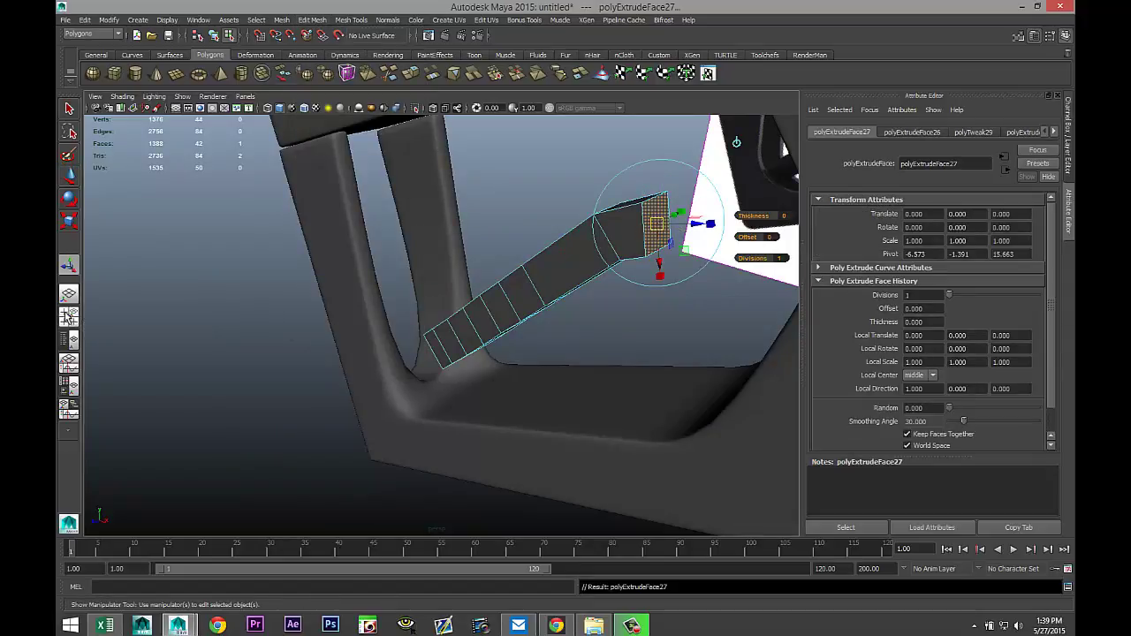
pyautogui.click(70, 315)
pyautogui.press('space')
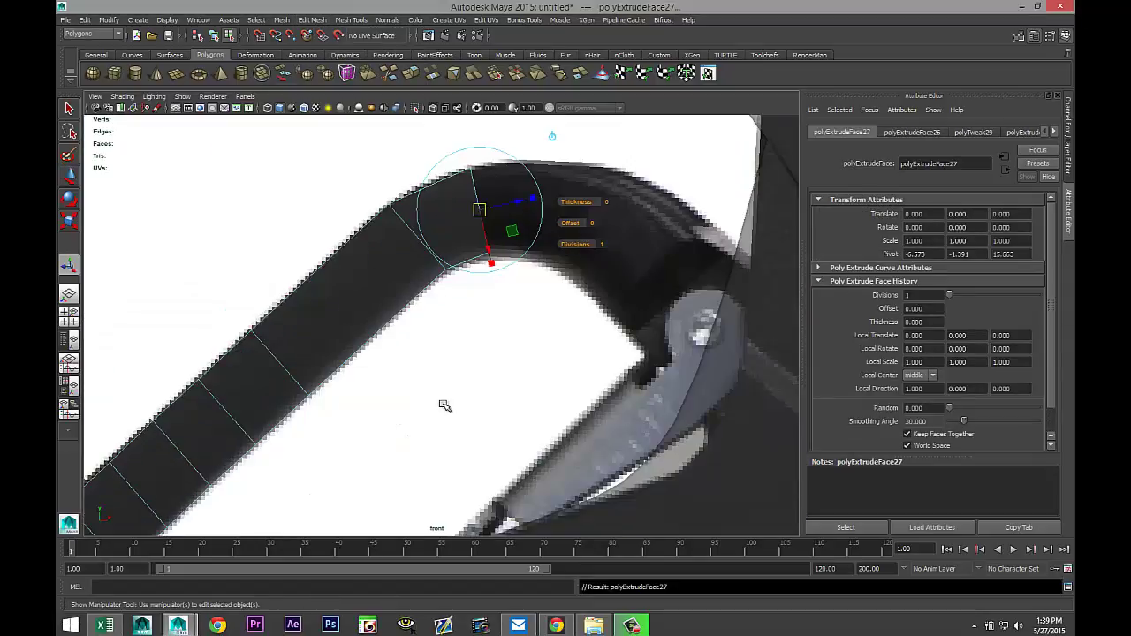
pyautogui.press('w')
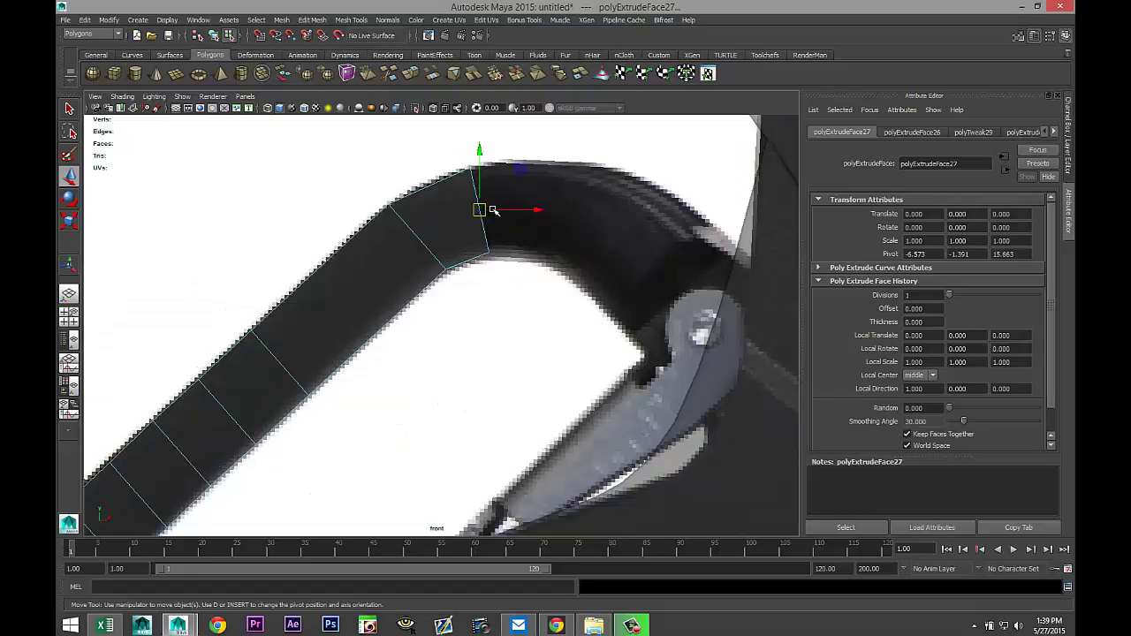
pyautogui.moveTo(493, 209); pyautogui.dragTo(567, 203)
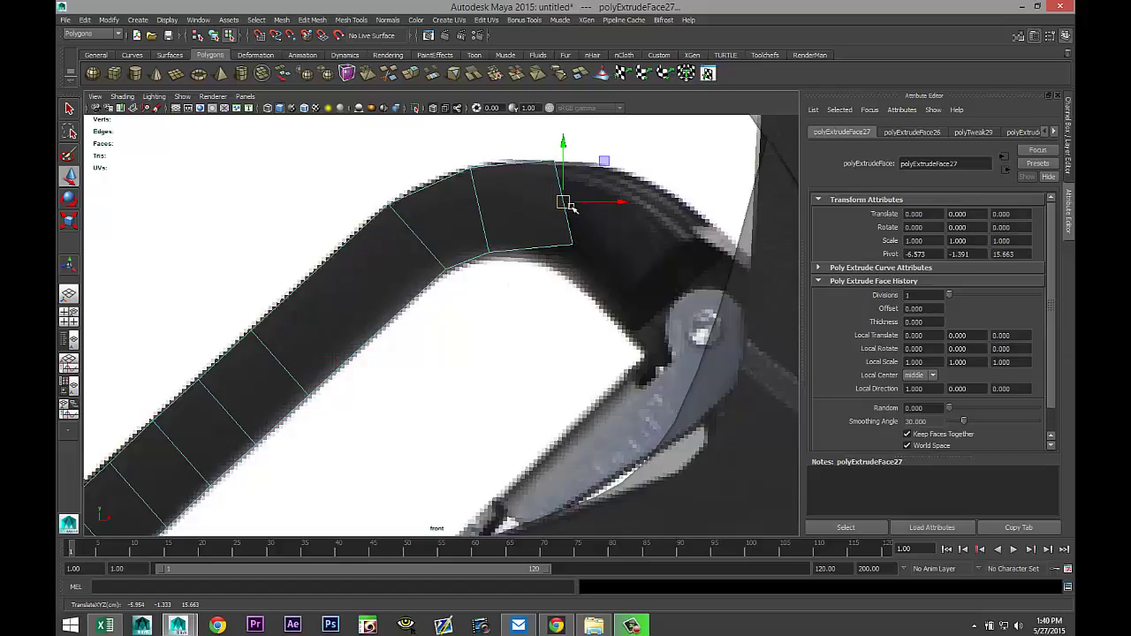
# Extrude three more faces from the lever end, pushing them right along the bend.
pyautogui.hotkey('ctrl', 'e')
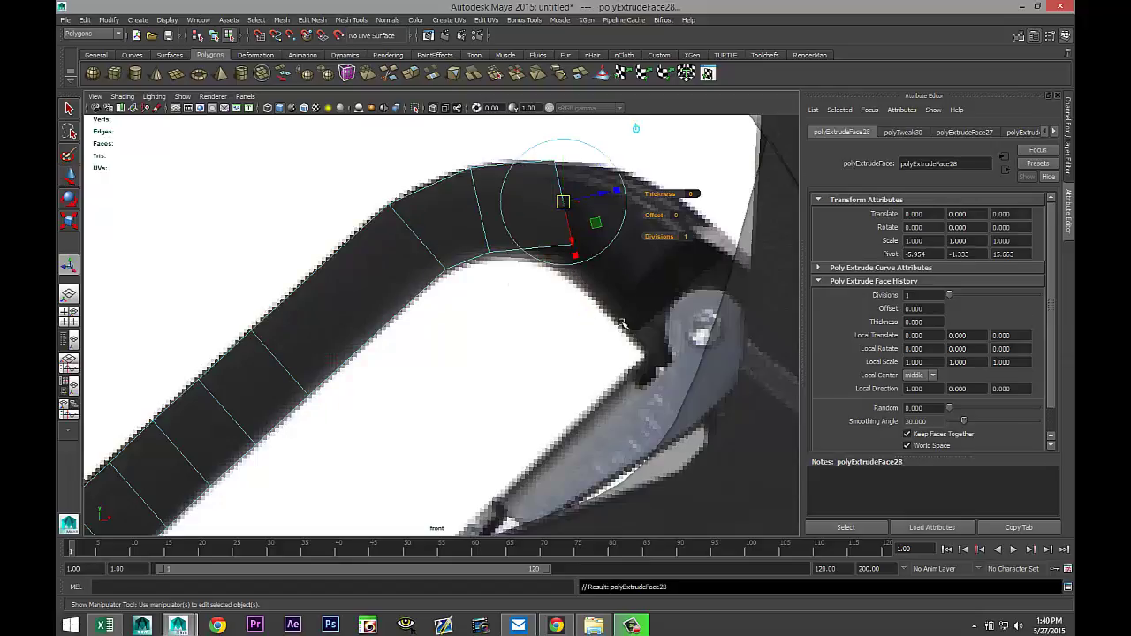
pyautogui.press('w')
pyautogui.moveTo(563, 203); pyautogui.dragTo(747, 289)
pyautogui.hotkey('ctrl', 'e')
pyautogui.press('w')
pyautogui.hotkey('ctrl', 'e')
pyautogui.press('w')
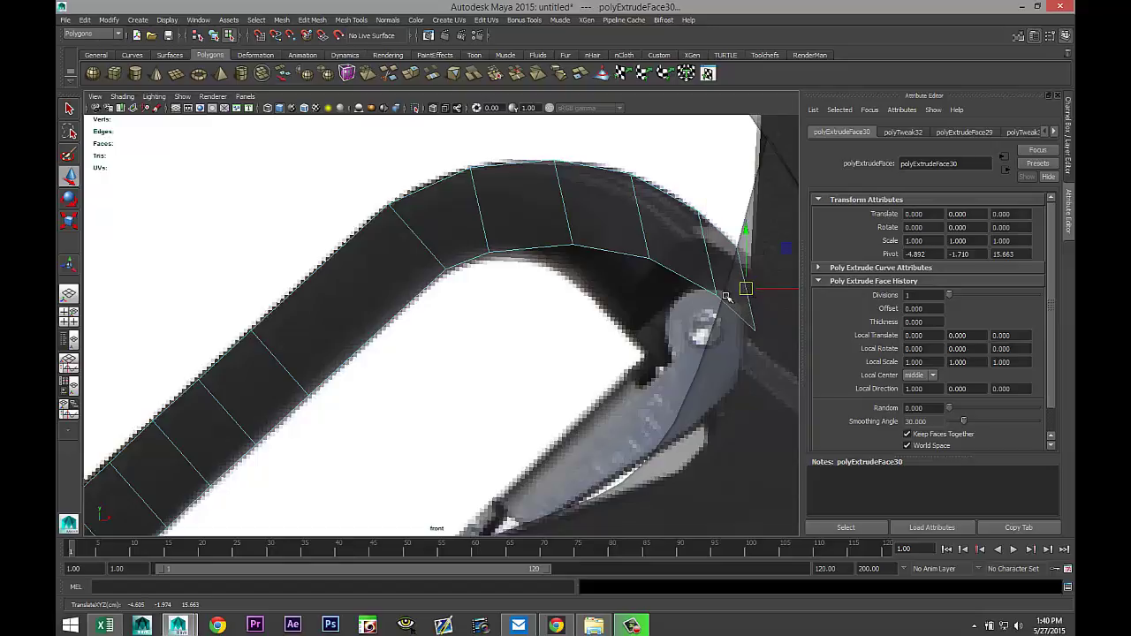
# Move the inner bend vertex pairs to trace the reference curve down to the pivot.
pyautogui.moveTo(523, 250); pyautogui.dragTo(496, 257, button='right')
pyautogui.moveTo(555, 232); pyautogui.dragTo(536, 251)
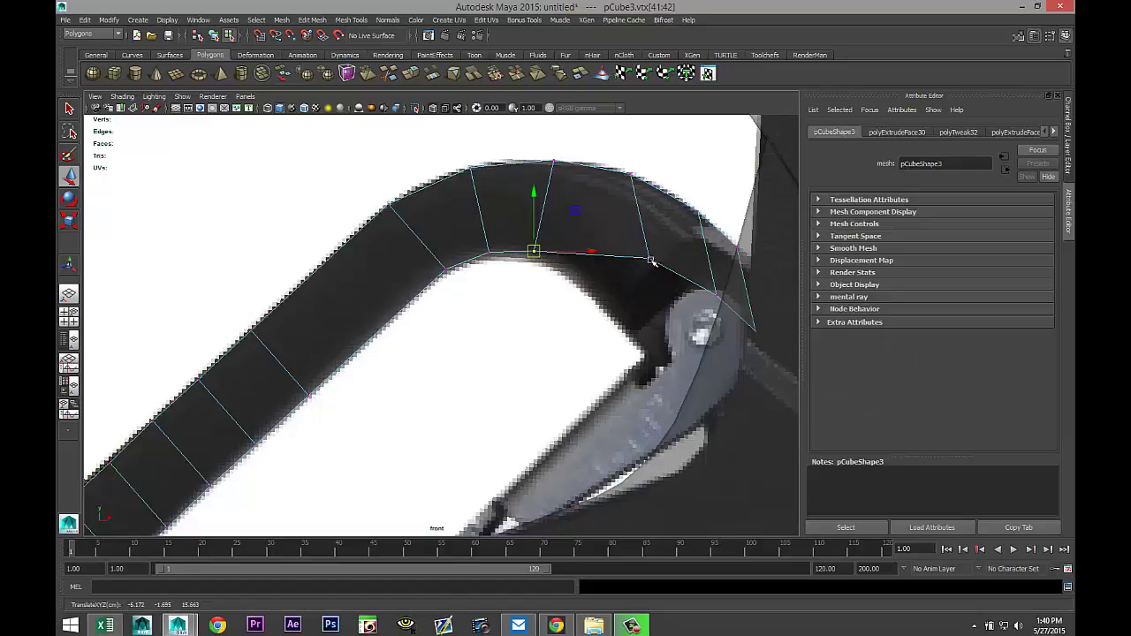
pyautogui.moveTo(626, 237); pyautogui.dragTo(563, 275)
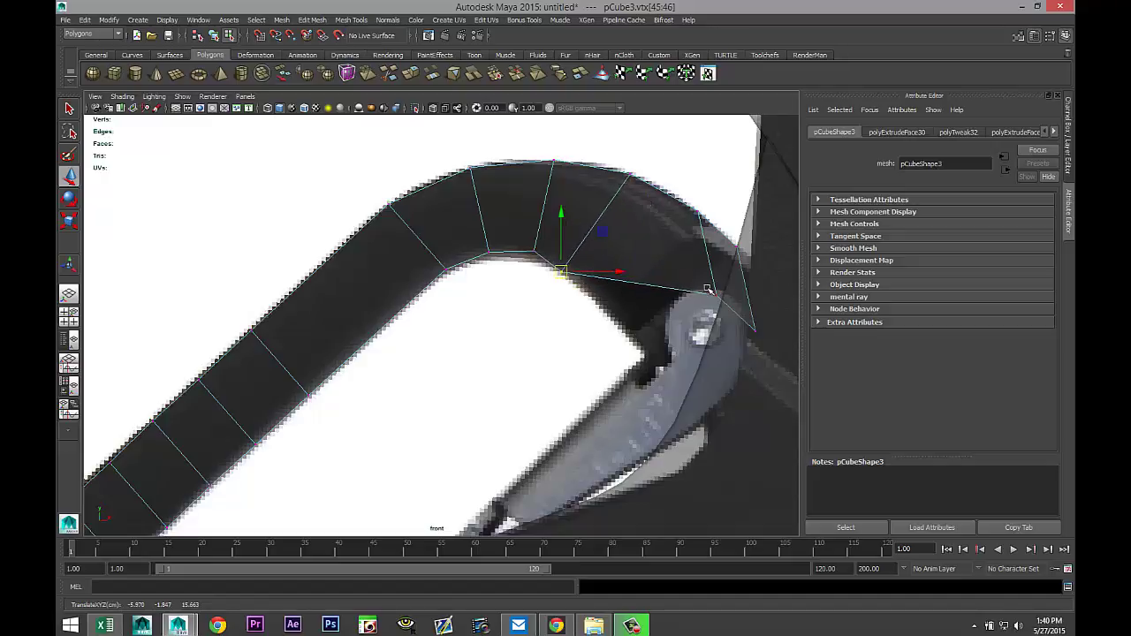
pyautogui.moveTo(700, 278); pyautogui.dragTo(693, 392)
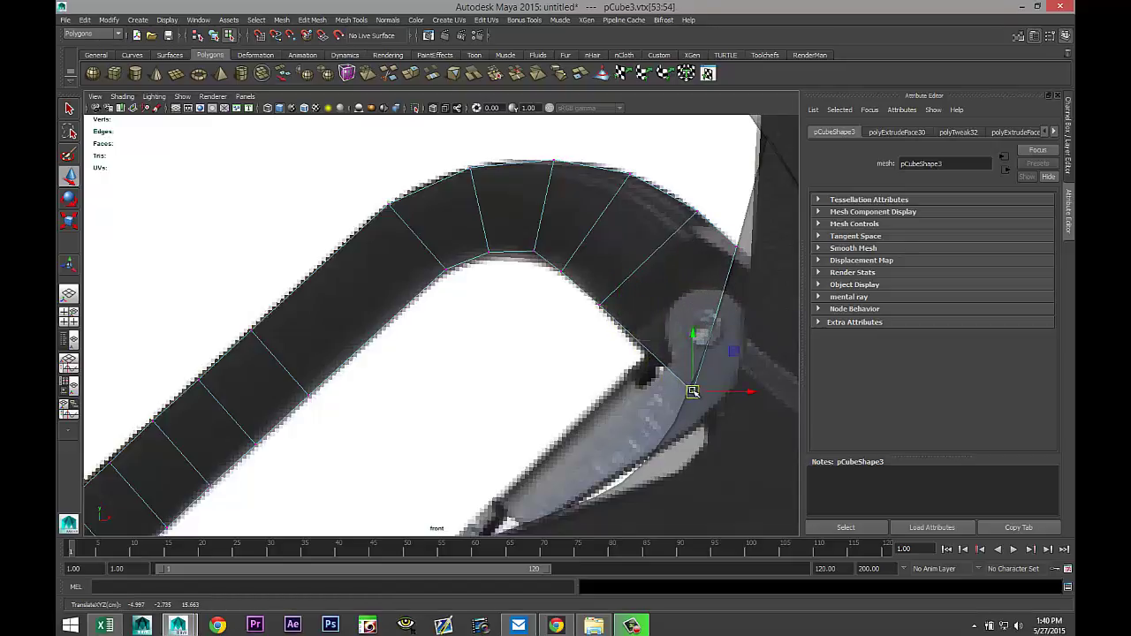
# Orbit the perspective view to a close, low angle and select the lever mesh pCube3.
pyautogui.click(71, 317)
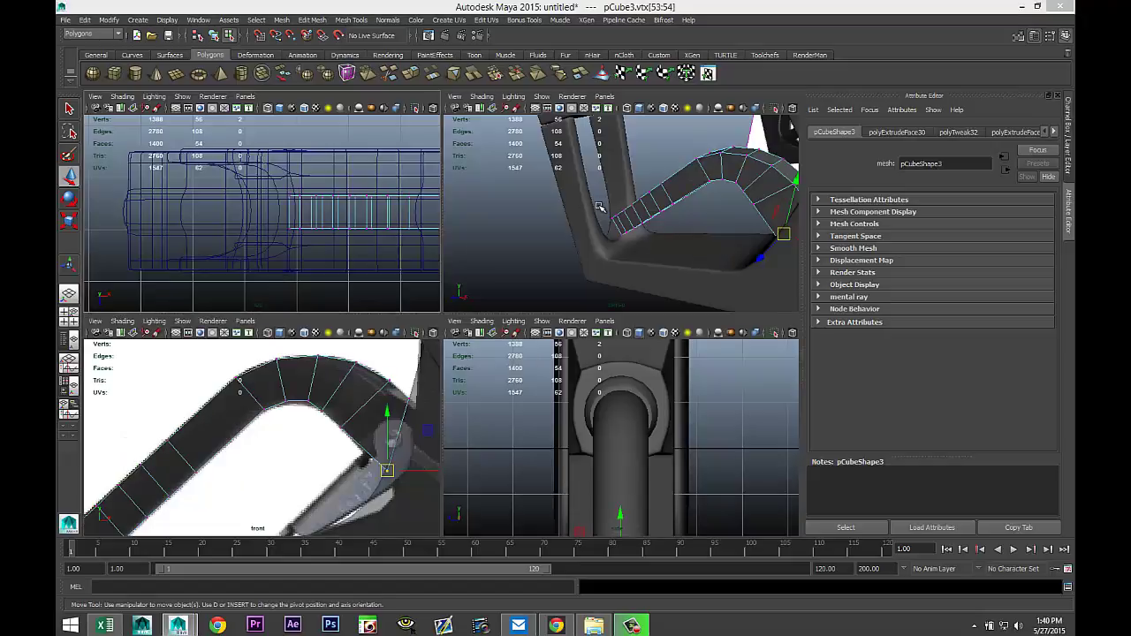
pyautogui.press('space')
pyautogui.scroll(-3, 517, 258)
pyautogui.scroll(3, 516, 258)
pyautogui.keyDown('alt'); pyautogui.moveTo(389, 266); pyautogui.dragTo(309, 295); pyautogui.keyUp('alt')
pyautogui.keyDown('alt'); pyautogui.moveTo(309, 295); pyautogui.dragTo(297, 306, button='right'); pyautogui.keyUp('alt')
pyautogui.scroll(3, 425, 324)
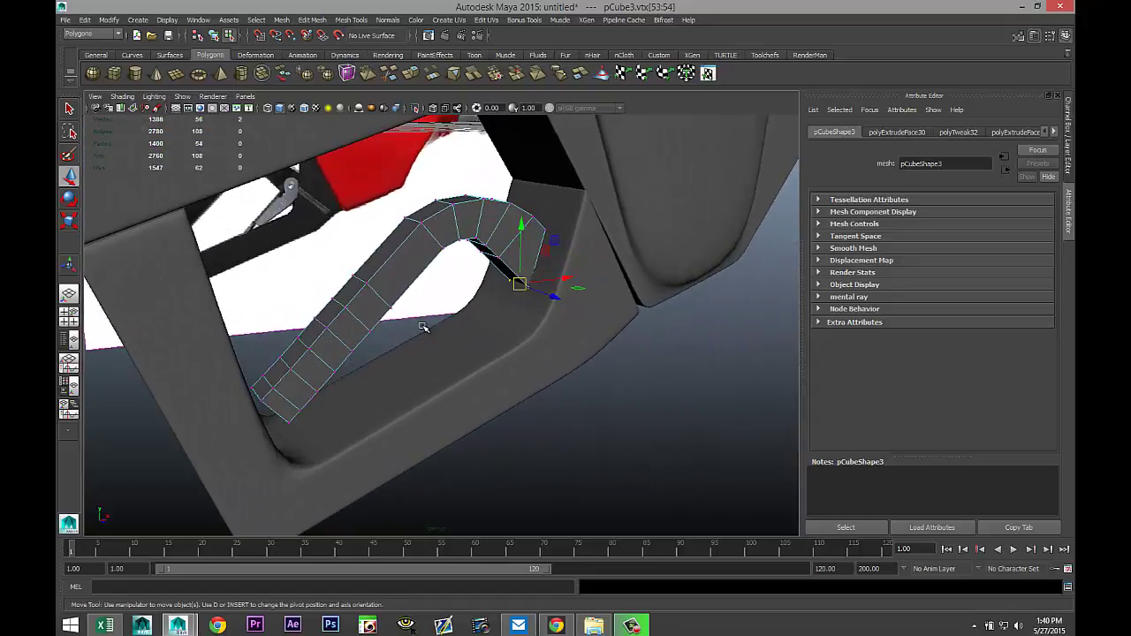
pyautogui.moveTo(431, 218)
pyautogui.mouseDown(button='right')
pyautogui.moveTo(461, 203)
pyautogui.moveTo(434, 212)
pyautogui.mouseUp(button='right')
pyautogui.click(433, 218)
# Preview pCube3 smoothed, return it to low-poly, and open the Insert Edge Loop Tool options.
pyautogui.press('3')
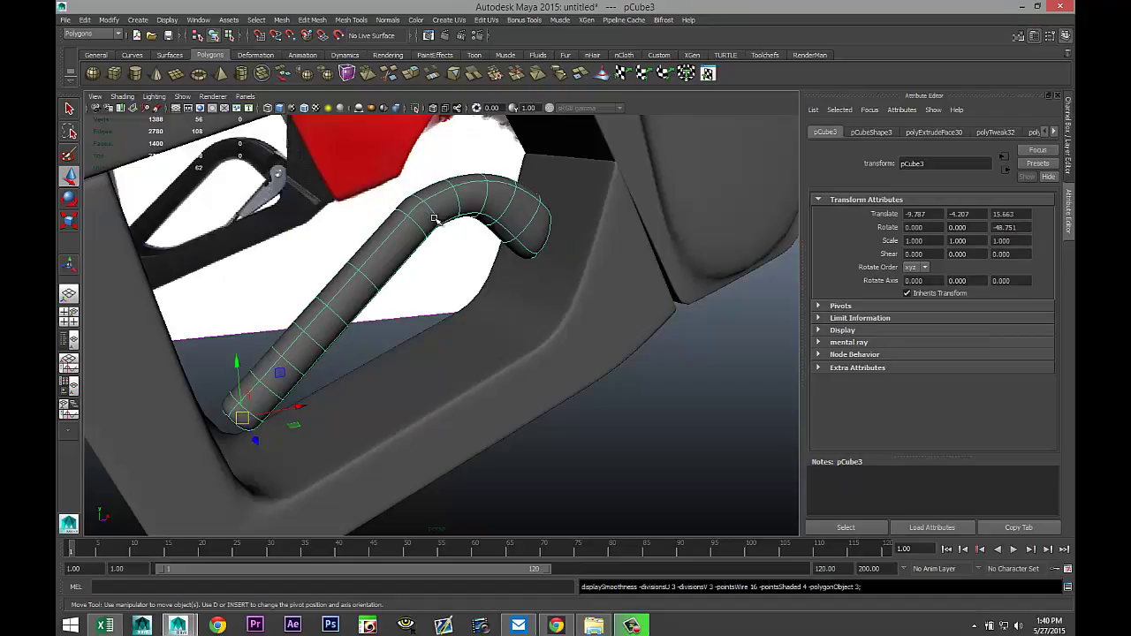
pyautogui.press('1')
pyautogui.click(350, 20)
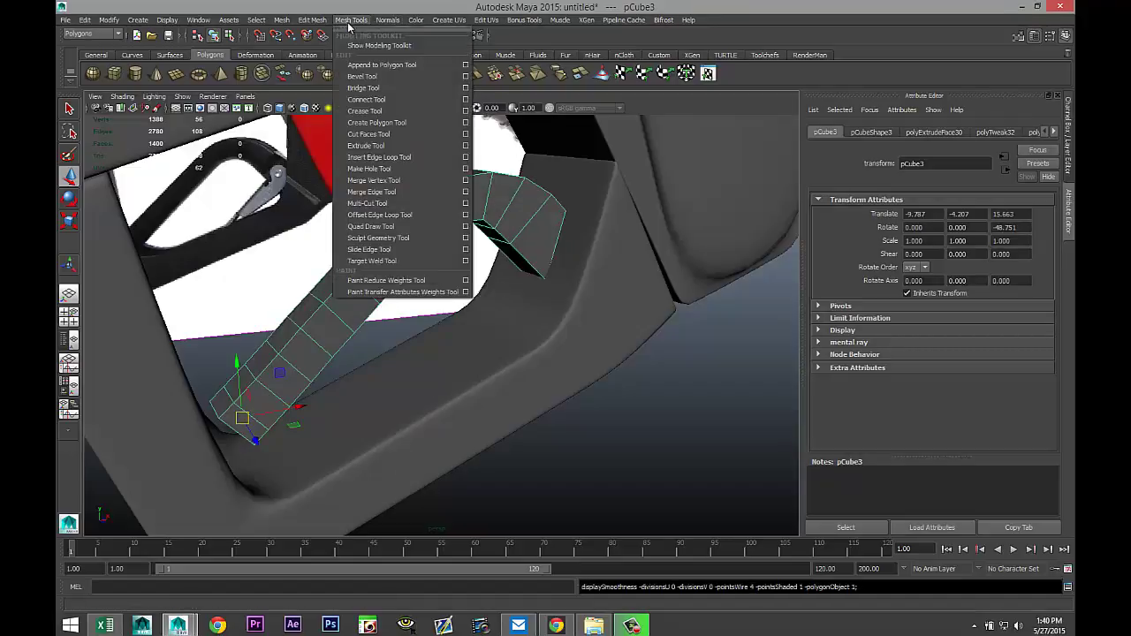
pyautogui.click(466, 159)
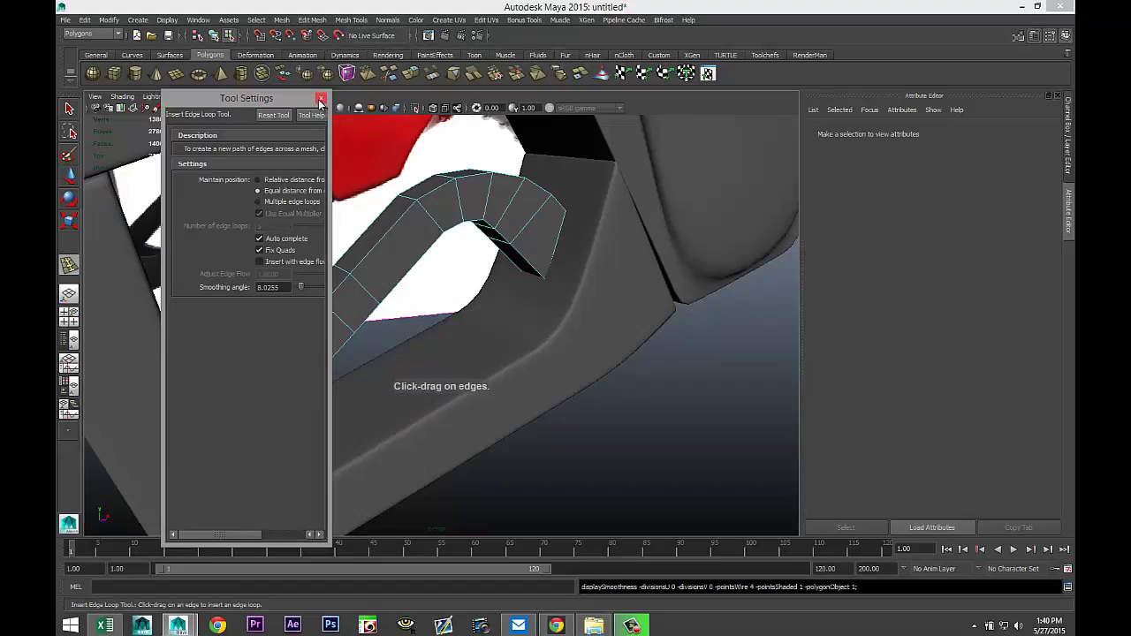
# Insert four lengthwise edge loops near the lever strip's edges, then return to object selection.
pyautogui.click(321, 99)
pyautogui.keyDown('alt'); pyautogui.moveTo(394, 341); pyautogui.dragTo(530, 442); pyautogui.keyUp('alt')
pyautogui.moveTo(340, 458); pyautogui.dragTo(387, 452)
pyautogui.keyDown('alt'); pyautogui.moveTo(533, 439); pyautogui.dragTo(427, 449); pyautogui.keyUp('alt')
pyautogui.keyDown('alt'); pyautogui.moveTo(432, 442); pyautogui.dragTo(276, 457, button='middle'); pyautogui.keyUp('alt')
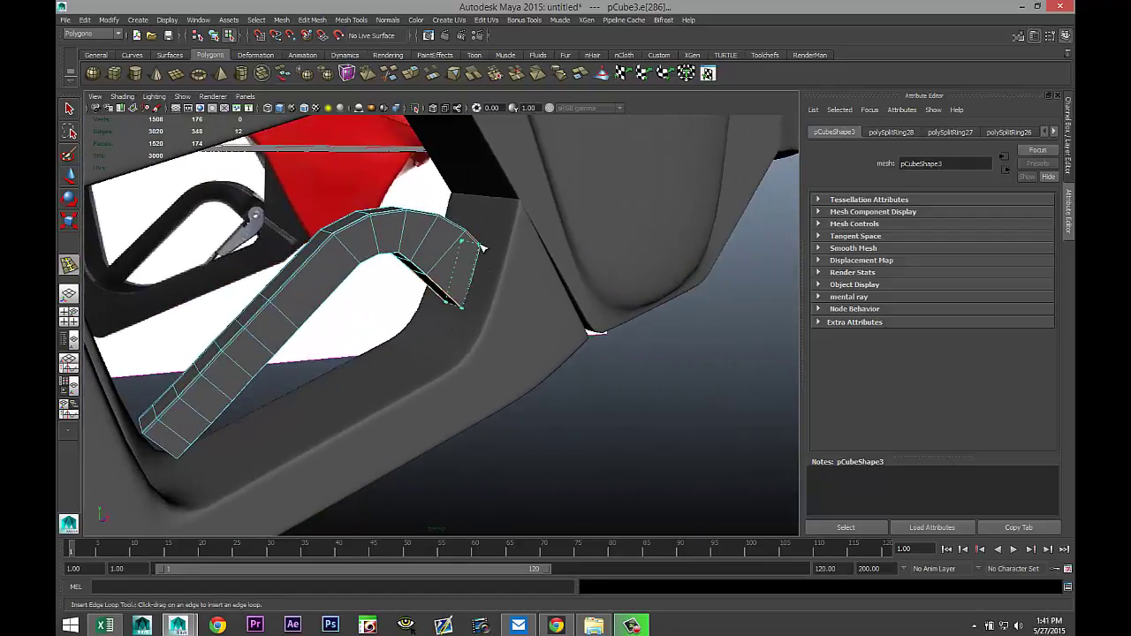
pyautogui.moveTo(485, 250); pyautogui.dragTo(485, 295)
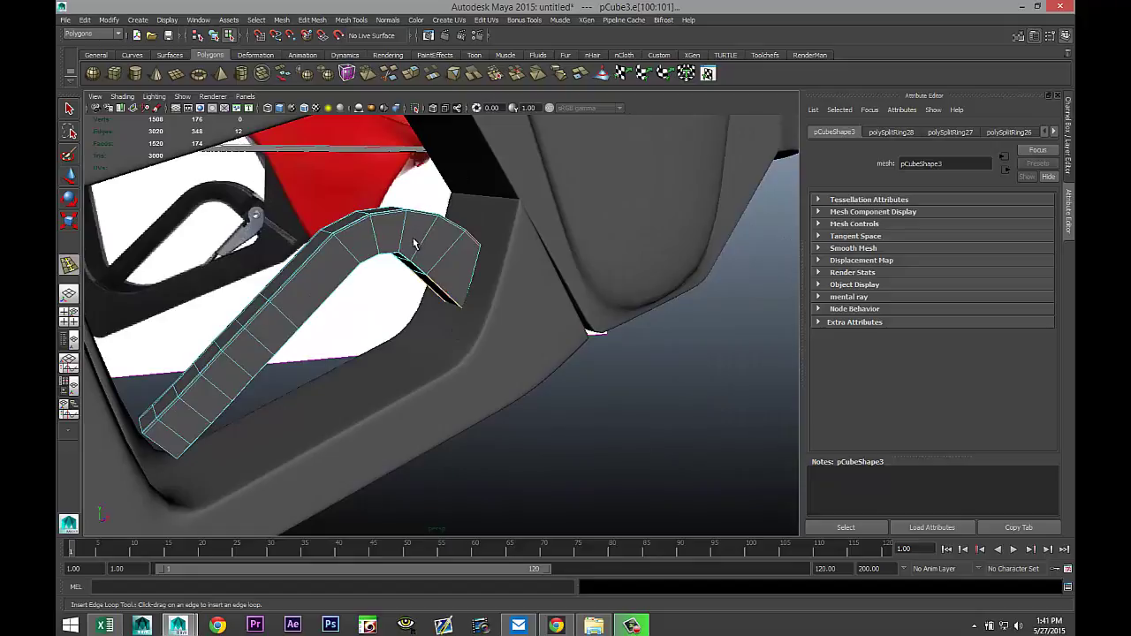
pyautogui.press('q')
pyautogui.moveTo(412, 243); pyautogui.dragTo(447, 229, button='right')
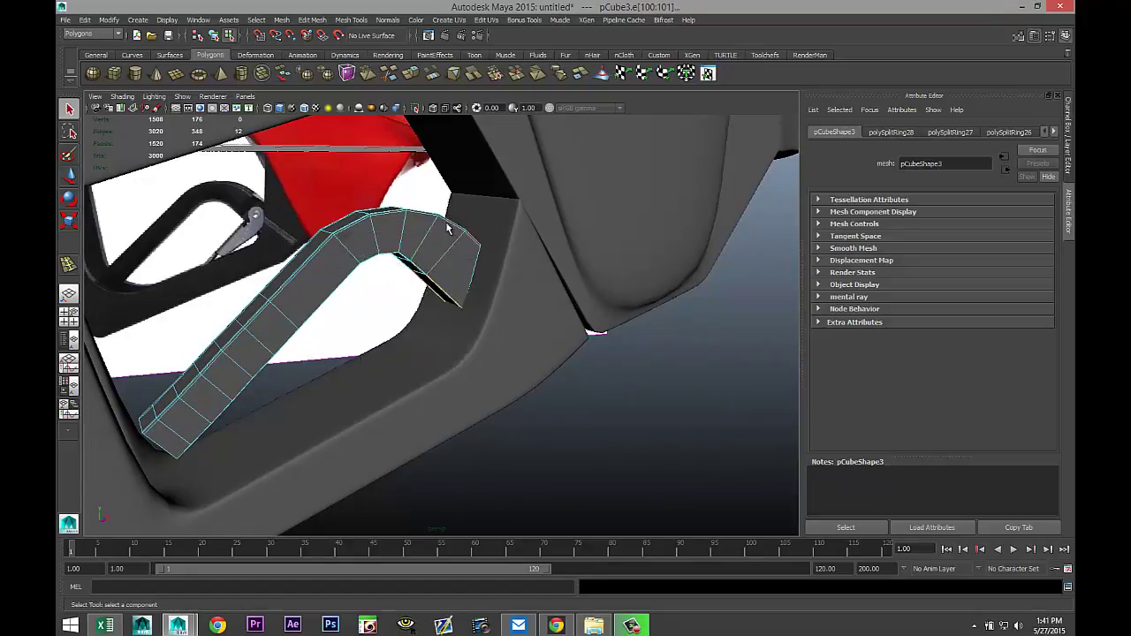
# Deselect the lever and orbit the camera to inspect it inside the nozzle guard.
pyautogui.click(521, 376)
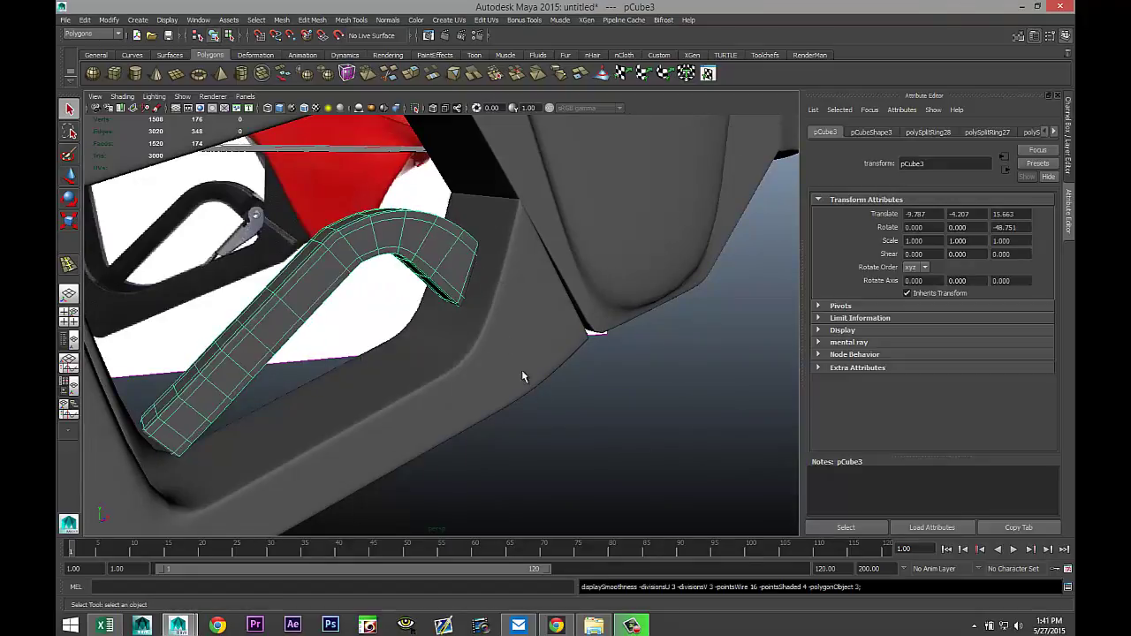
pyautogui.scroll(-5, 422, 341)
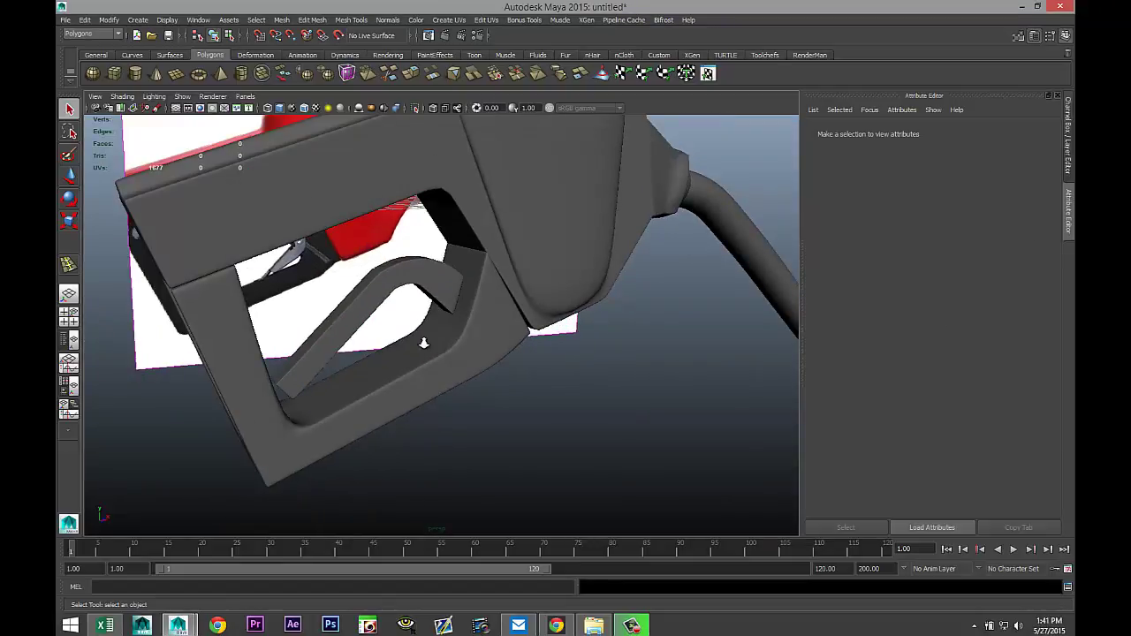
pyautogui.scroll(5, 420, 339)
pyautogui.keyDown('alt'); pyautogui.moveTo(419, 339); pyautogui.dragTo(492, 348); pyautogui.keyUp('alt')
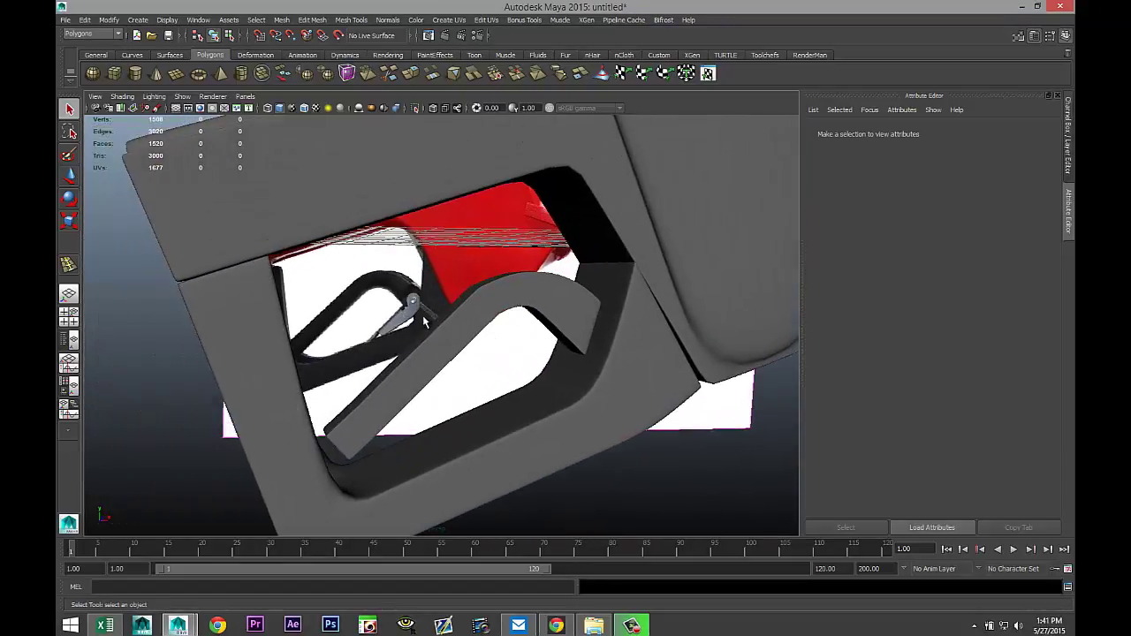
pyautogui.moveTo(410, 339)
pyautogui.keyDown('alt'); pyautogui.mouseDown()
pyautogui.moveTo(398, 328)
pyautogui.moveTo(409, 331)
pyautogui.moveTo(394, 336)
pyautogui.moveTo(400, 345)
pyautogui.mouseUp(); pyautogui.keyUp('alt')
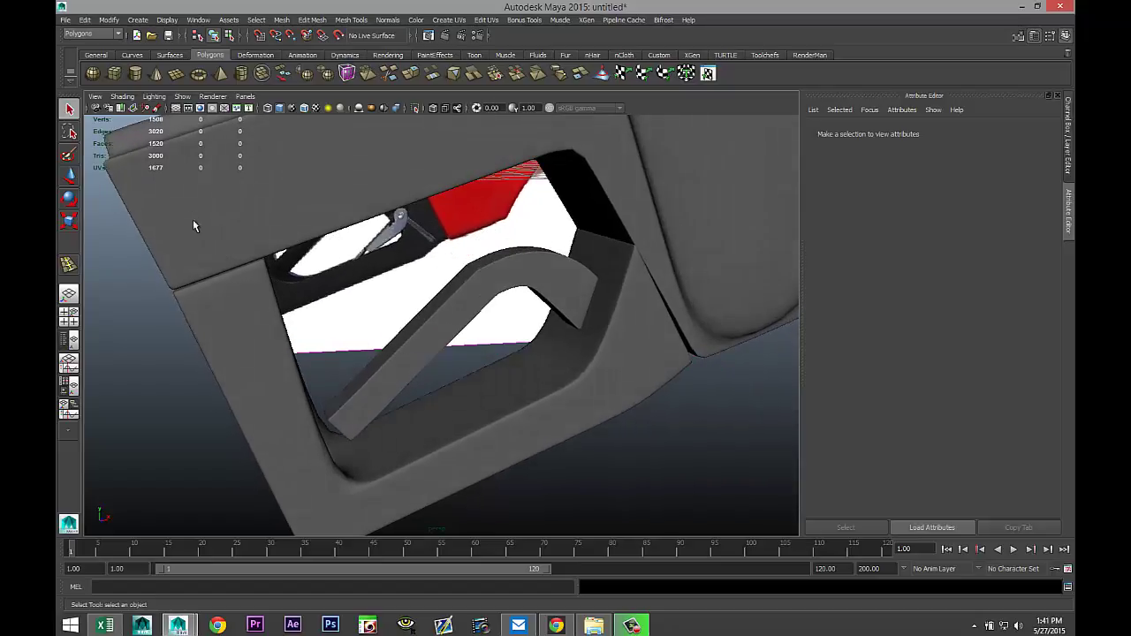
# Create a new polygon cube, pCube4, near the nozzle.
pyautogui.click(114, 74)
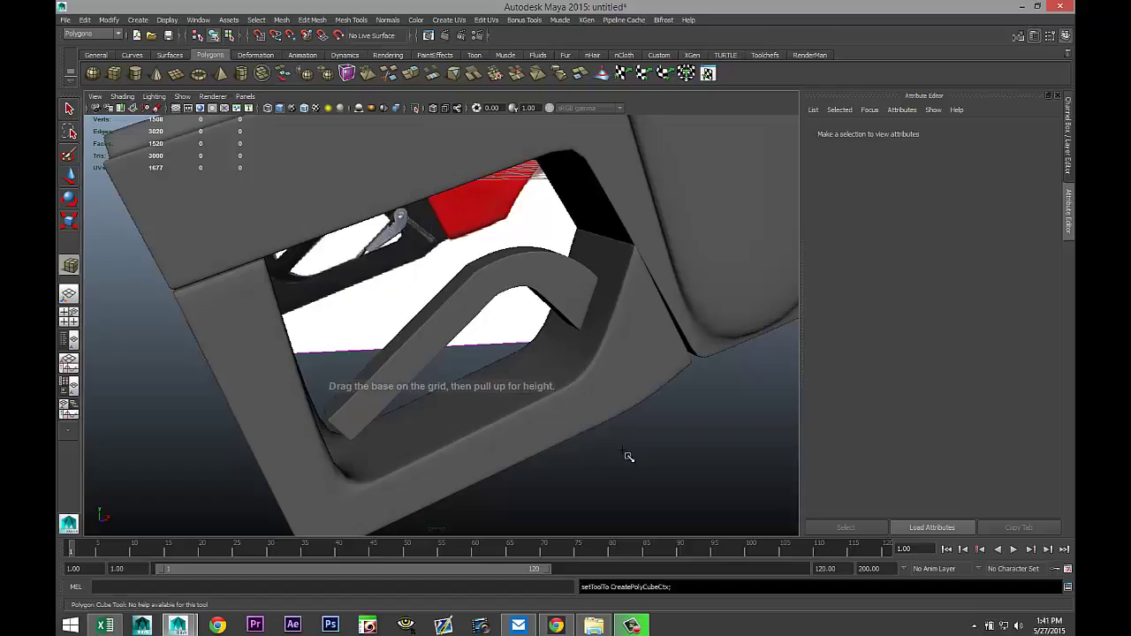
pyautogui.keyDown('alt'); pyautogui.moveTo(627, 454); pyautogui.dragTo(566, 432); pyautogui.keyUp('alt')
pyautogui.keyDown('alt'); pyautogui.moveTo(662, 437); pyautogui.dragTo(640, 397); pyautogui.keyUp('alt')
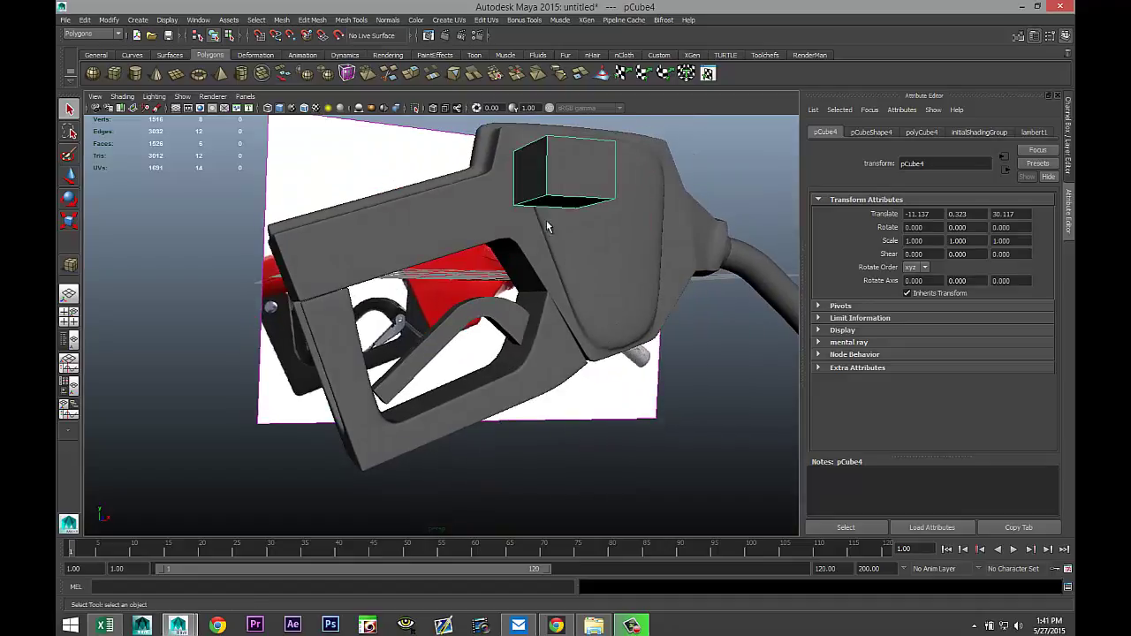
# Delete three of pCube4's faces, then return to Object Mode with the cube selected.
pyautogui.rightClick(532, 176)
pyautogui.moveTo(533, 193); pyautogui.dragTo(532, 205, button='right')
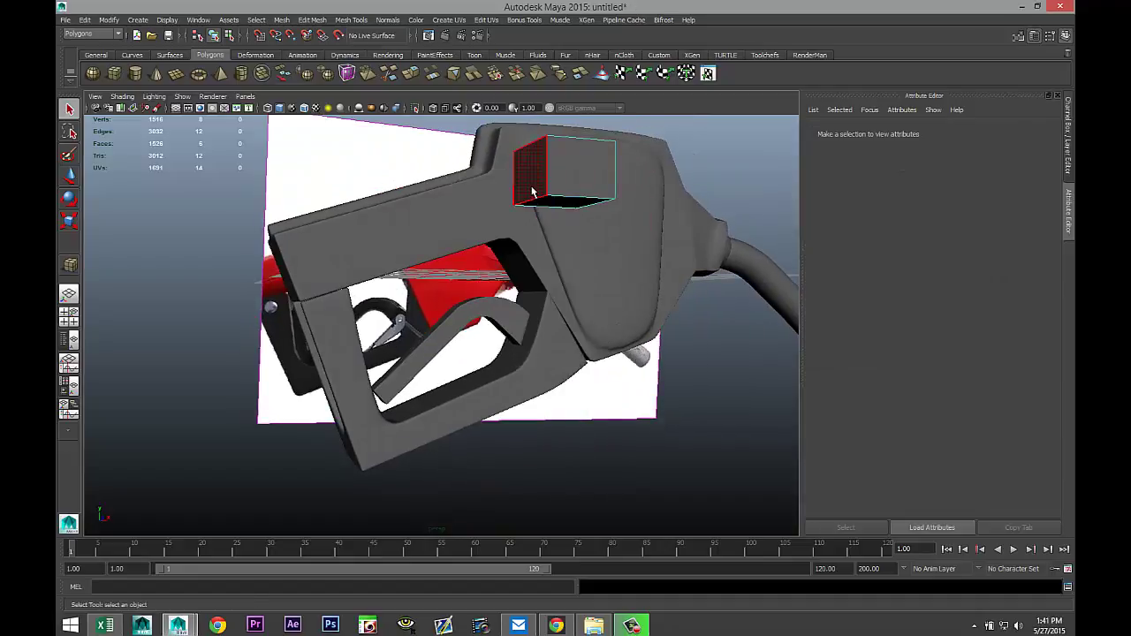
pyautogui.click(533, 181)
pyautogui.keyDown('alt'); pyautogui.moveTo(648, 258); pyautogui.dragTo(610, 262); pyautogui.keyUp('alt')
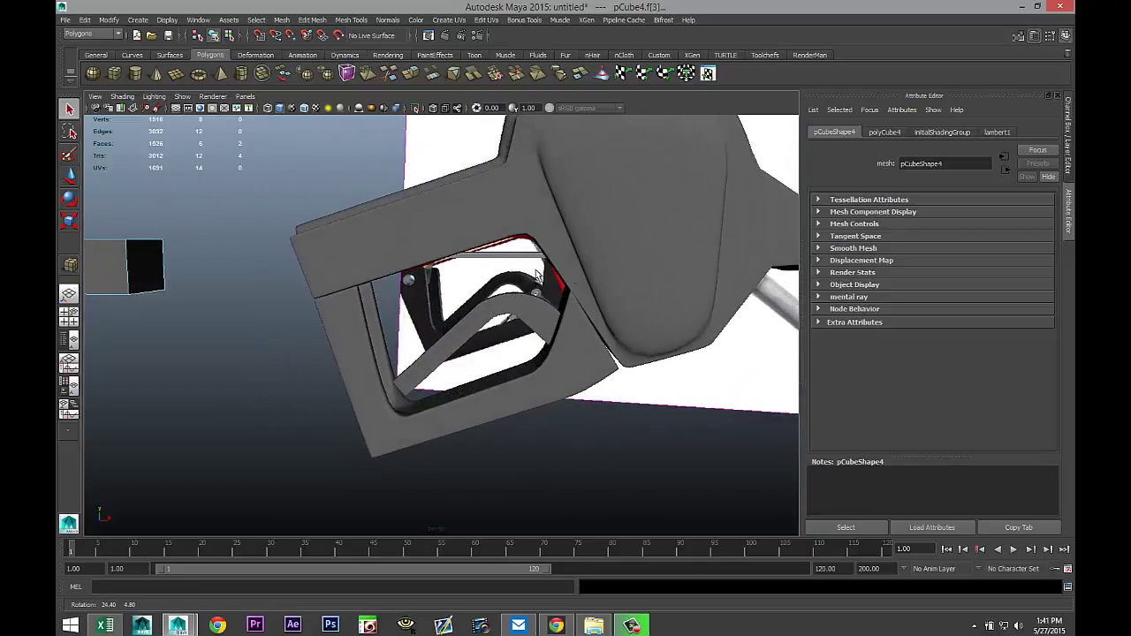
pyautogui.keyDown('shift'); pyautogui.click(139, 277); pyautogui.keyUp('shift')
pyautogui.click(221, 321)
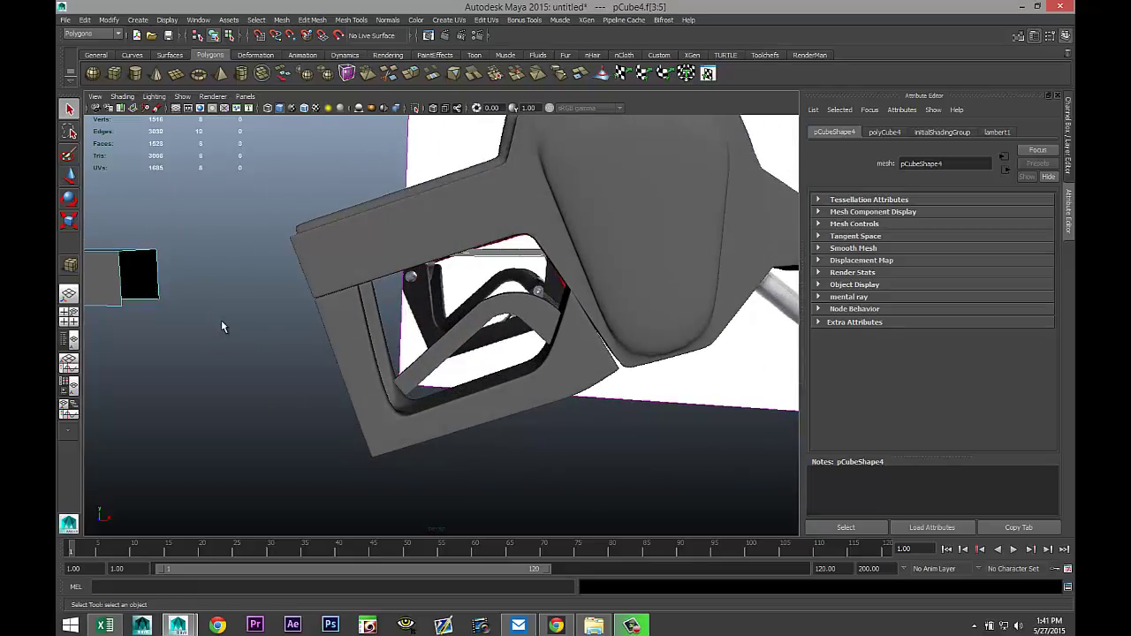
pyautogui.keyDown('alt'); pyautogui.moveTo(229, 327); pyautogui.dragTo(275, 351); pyautogui.keyUp('alt')
pyautogui.rightClick(429, 403)
pyautogui.moveTo(429, 403); pyautogui.dragTo(463, 345, button='right')
pyautogui.click(437, 415)
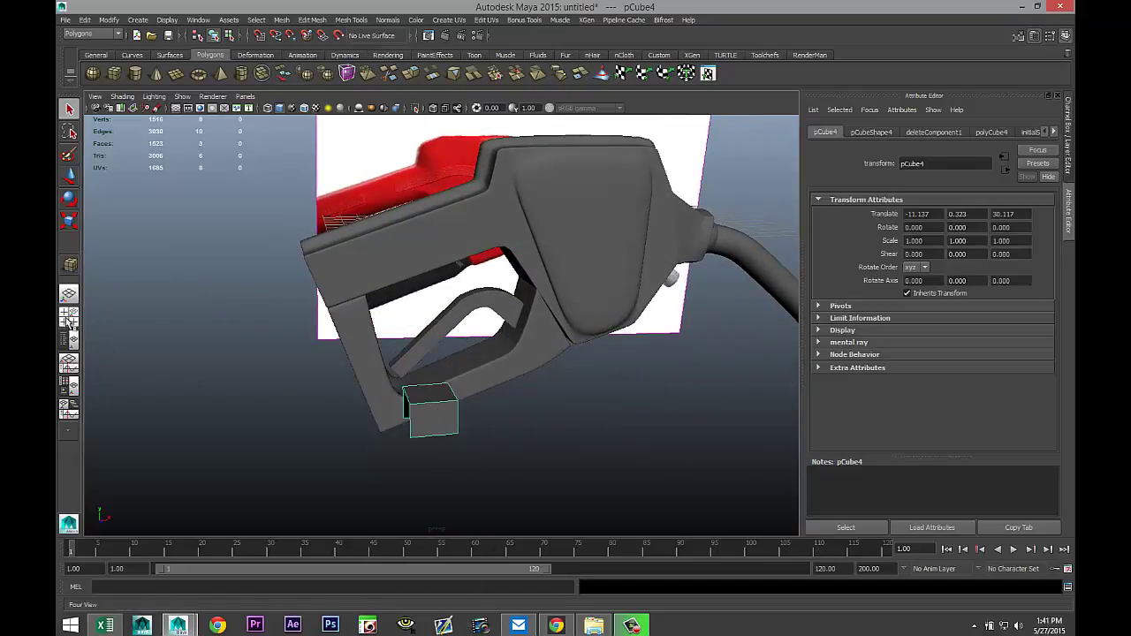
# Move pCube4 up into the nozzle and nudge it slightly along Z.
pyautogui.press('space')
pyautogui.press('space')
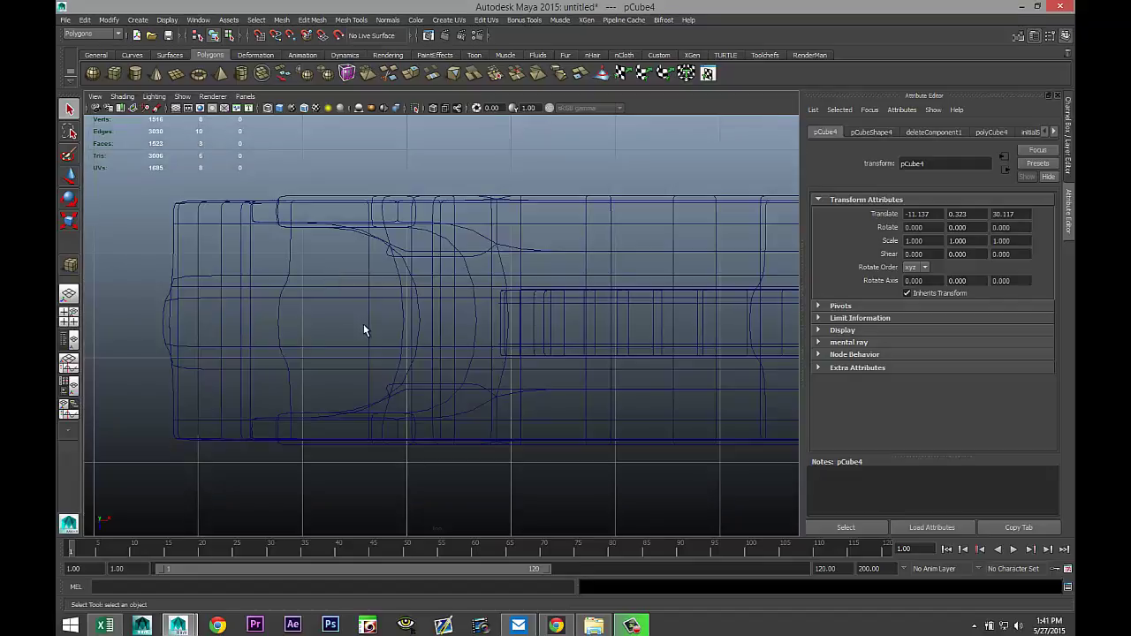
pyautogui.scroll(5, 363, 323)
pyautogui.scroll(-3, 363, 325)
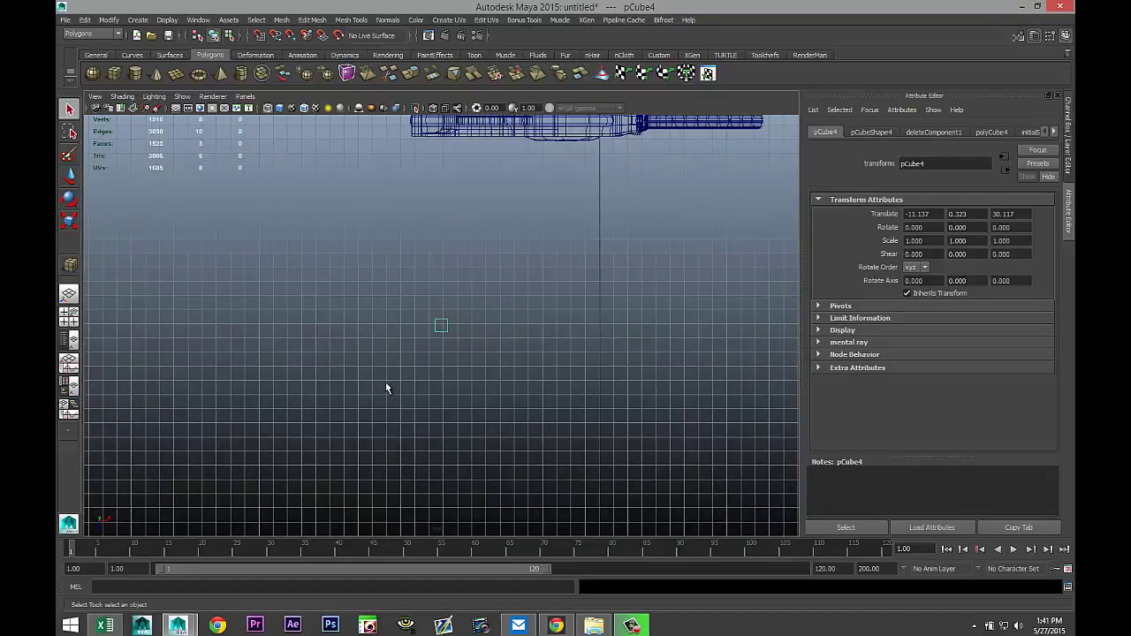
pyautogui.press('w')
pyautogui.scroll(-2, 457, 385)
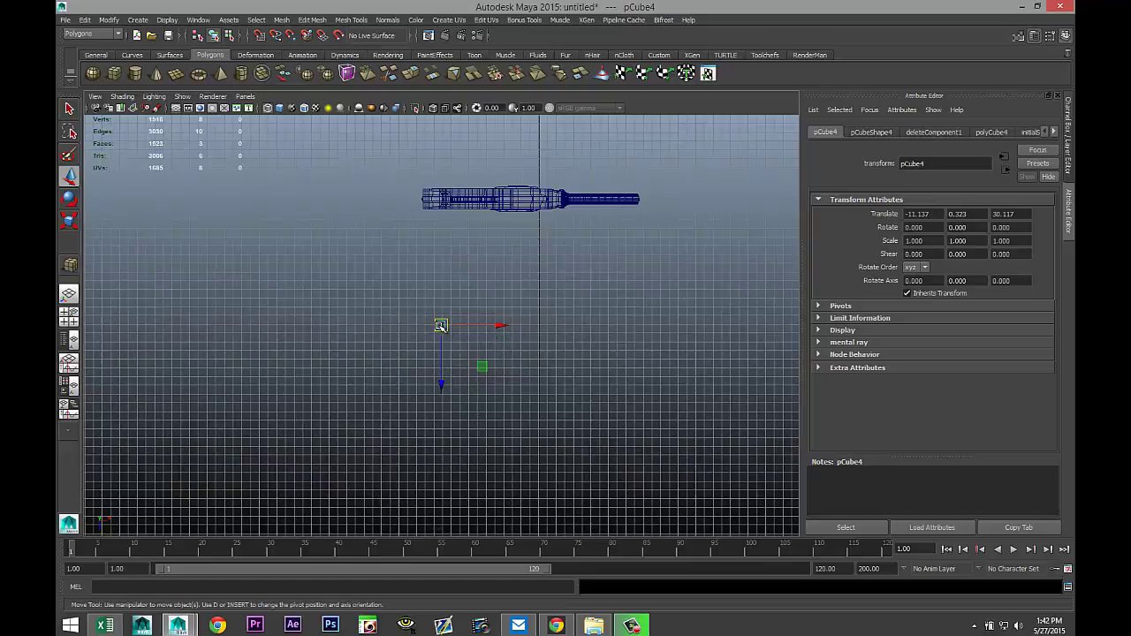
pyautogui.moveTo(440, 326); pyautogui.dragTo(484, 200)
pyautogui.press('f')
pyautogui.scroll(-3, 455, 305)
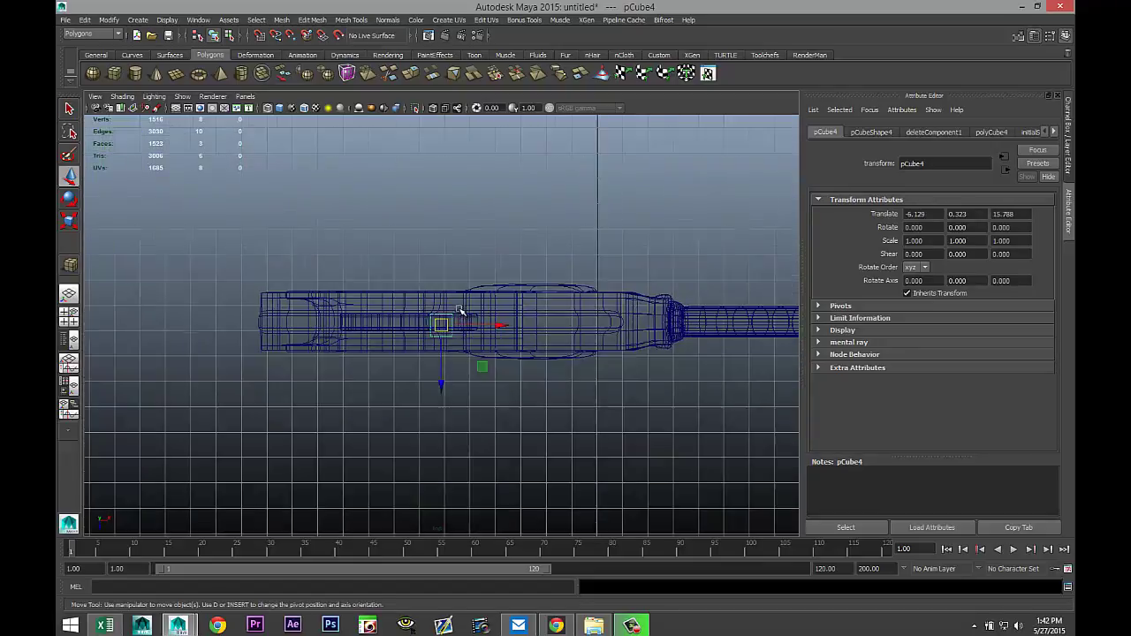
pyautogui.scroll(3, 452, 327)
pyautogui.scroll(2, 458, 342)
pyautogui.moveTo(441, 391); pyautogui.dragTo(444, 375)
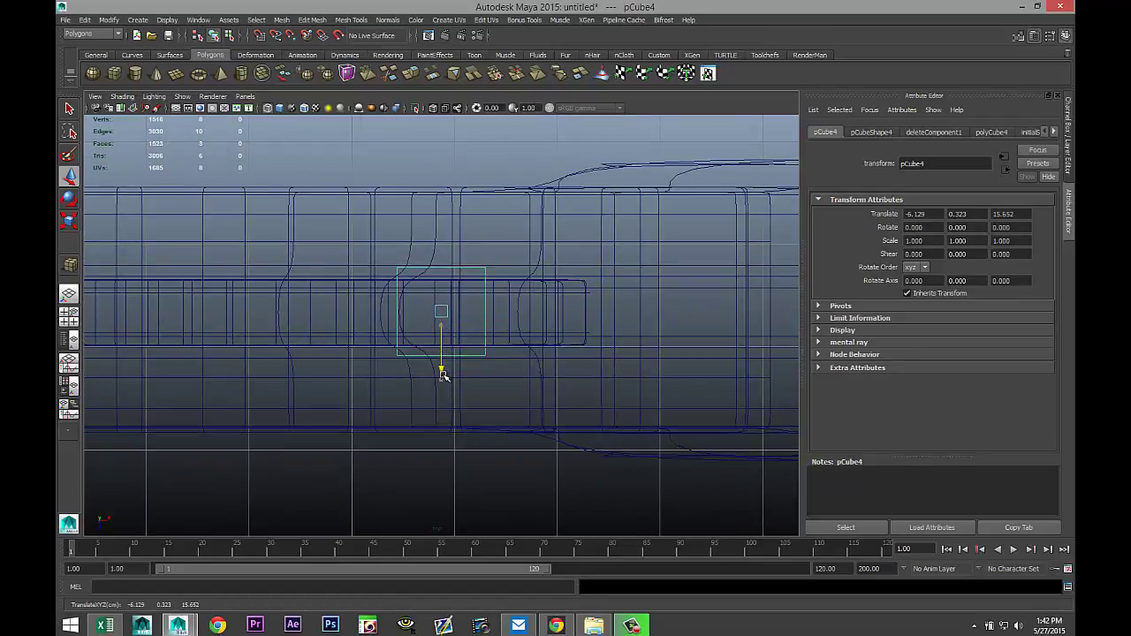
# Rotate pCube4 to 44.363° in Z and slide it right along the trigger lever.
pyautogui.click(70, 318)
pyautogui.press('space')
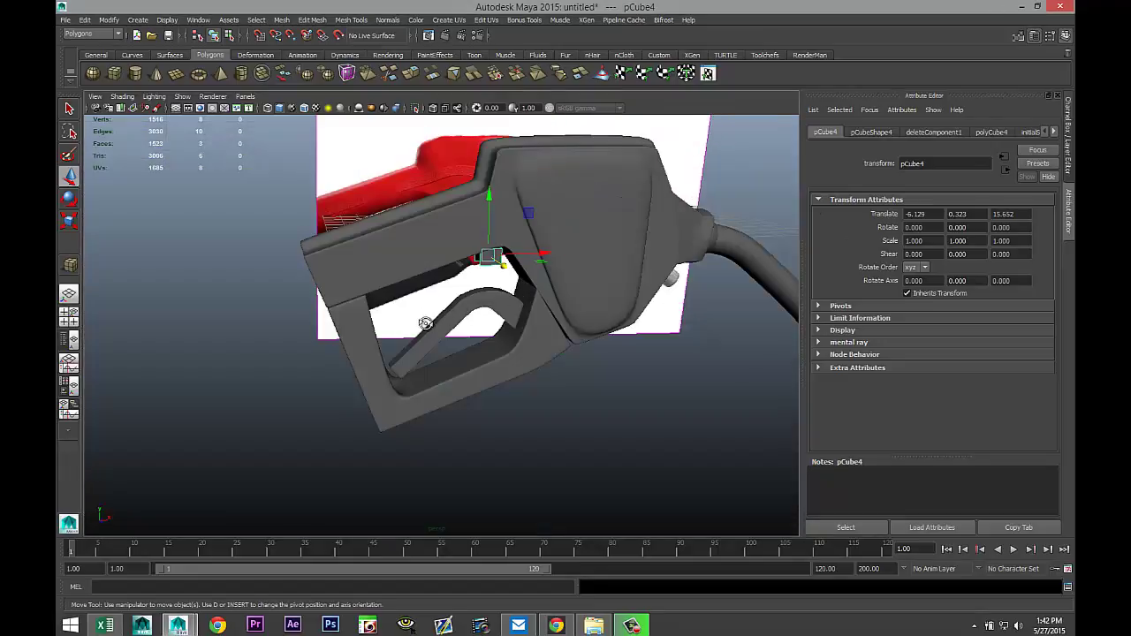
pyautogui.keyDown('alt'); pyautogui.moveTo(425, 323); pyautogui.dragTo(494, 289); pyautogui.keyUp('alt')
pyautogui.click(69, 322)
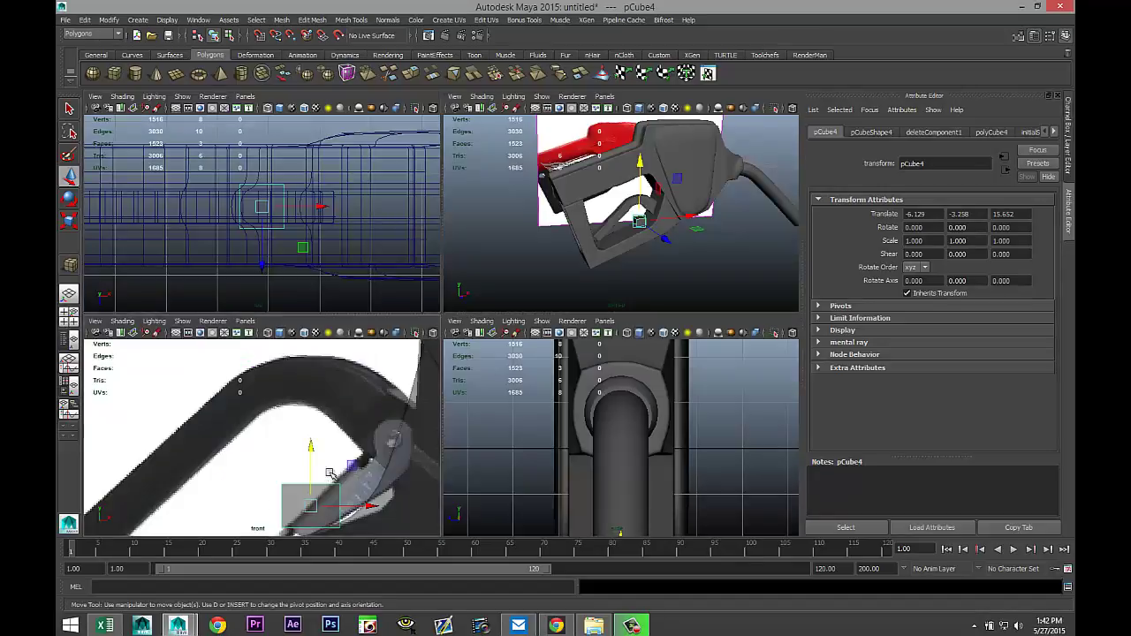
pyautogui.press('space')
pyautogui.scroll(3, 471, 449)
pyautogui.scroll(3, 471, 449)
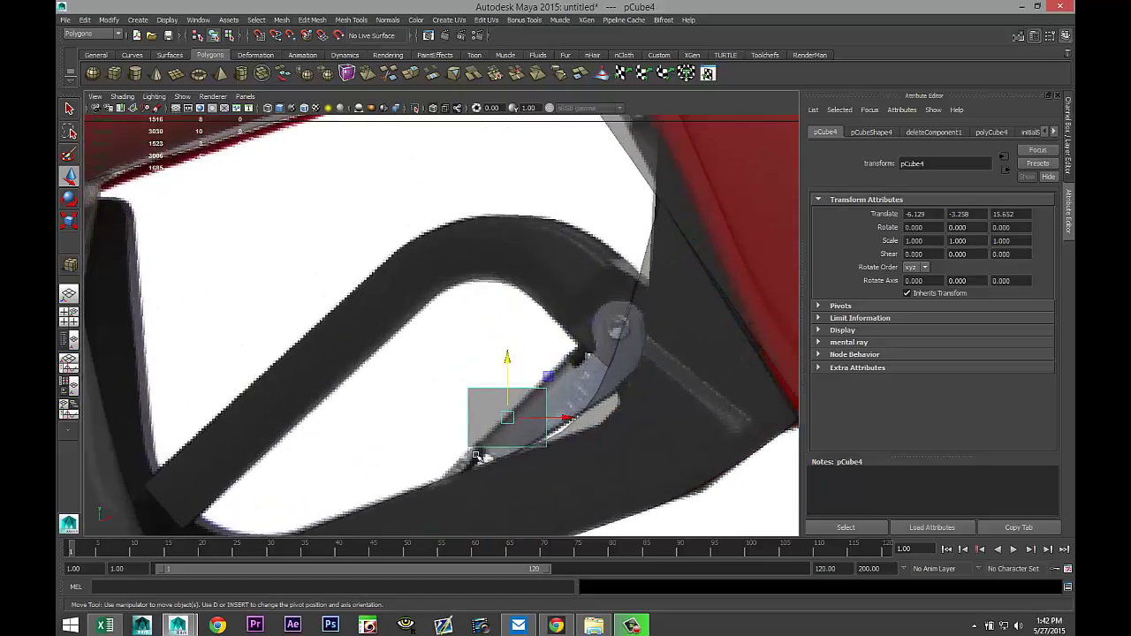
pyautogui.press('e')
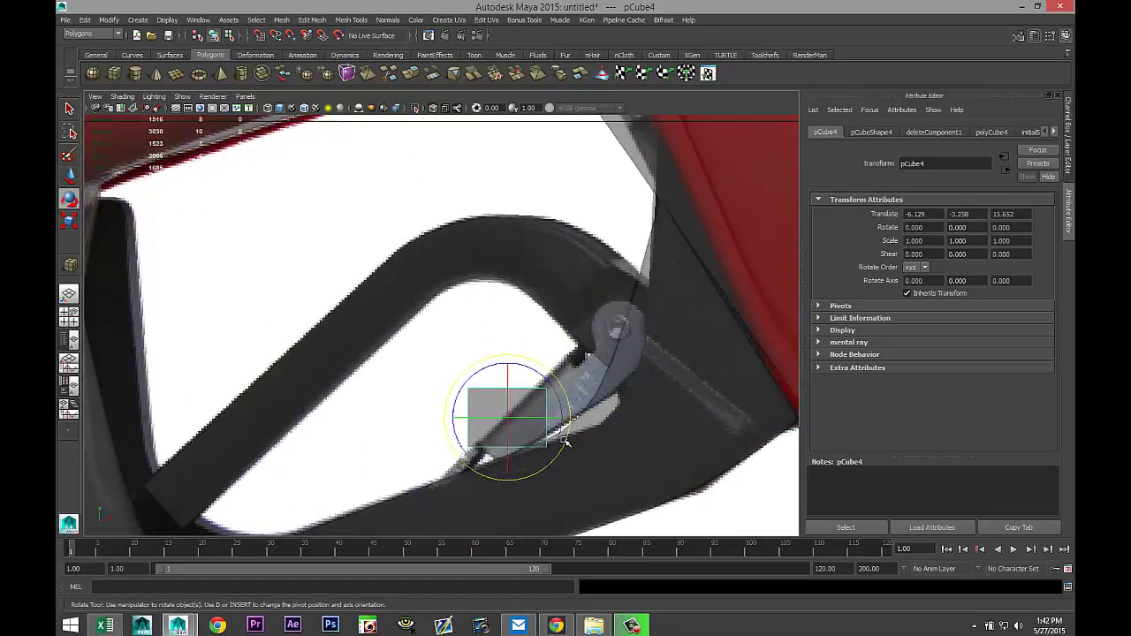
pyautogui.moveTo(564, 441); pyautogui.dragTo(555, 400)
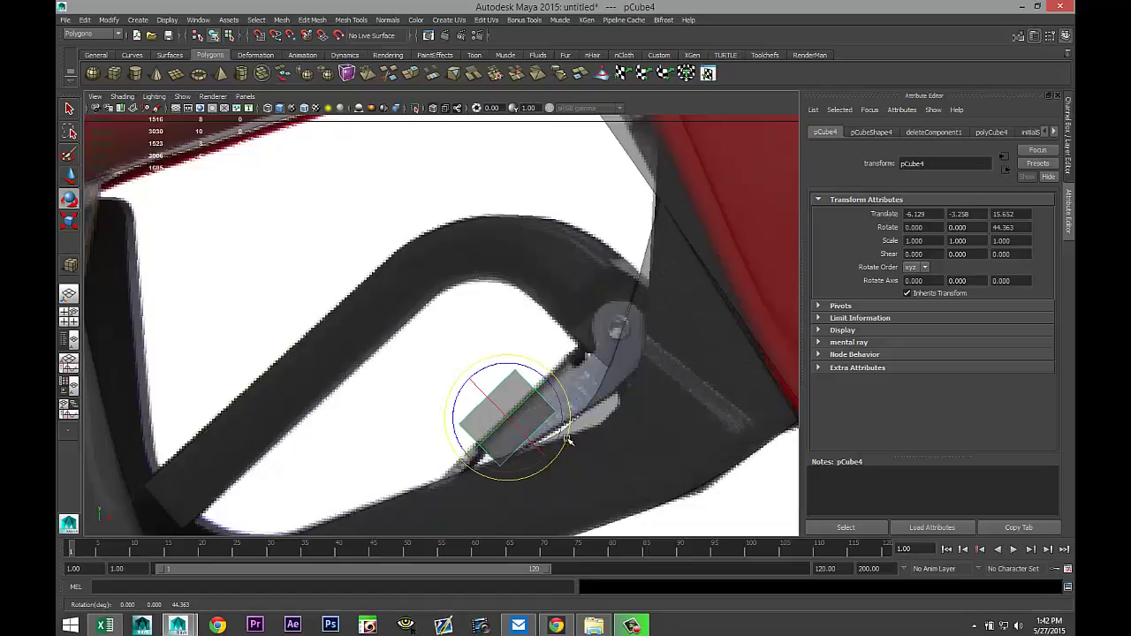
pyautogui.press('w')
pyautogui.moveTo(509, 416); pyautogui.dragTo(566, 399)
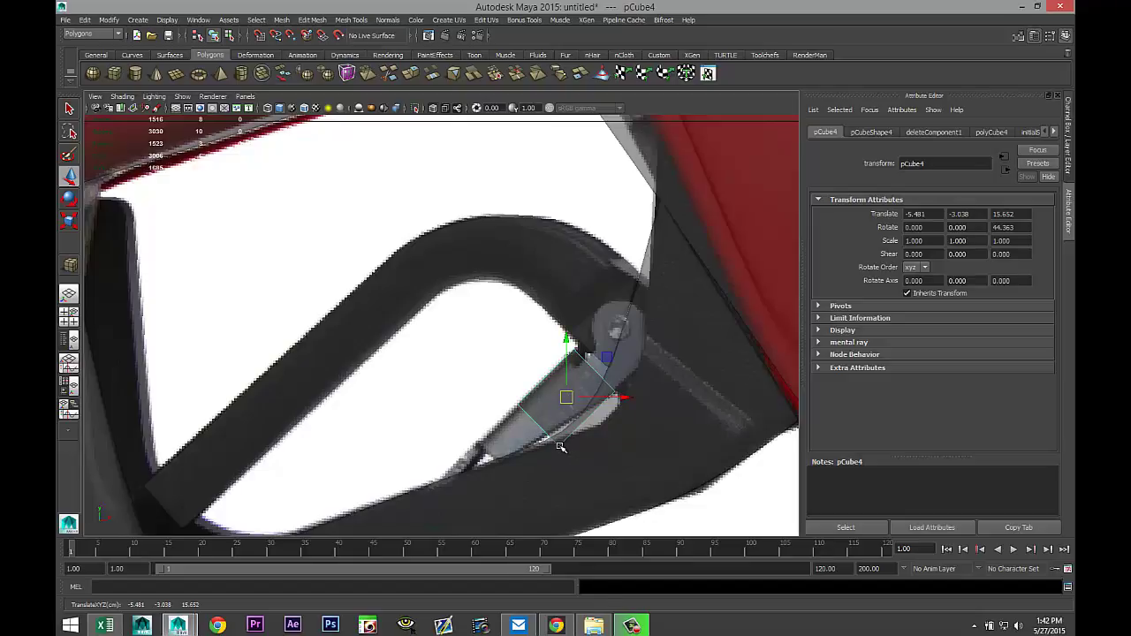
# Reselect pCube4 and pick one of its corner vertices.
pyautogui.moveTo(565, 362); pyautogui.dragTo(537, 422, button='right')
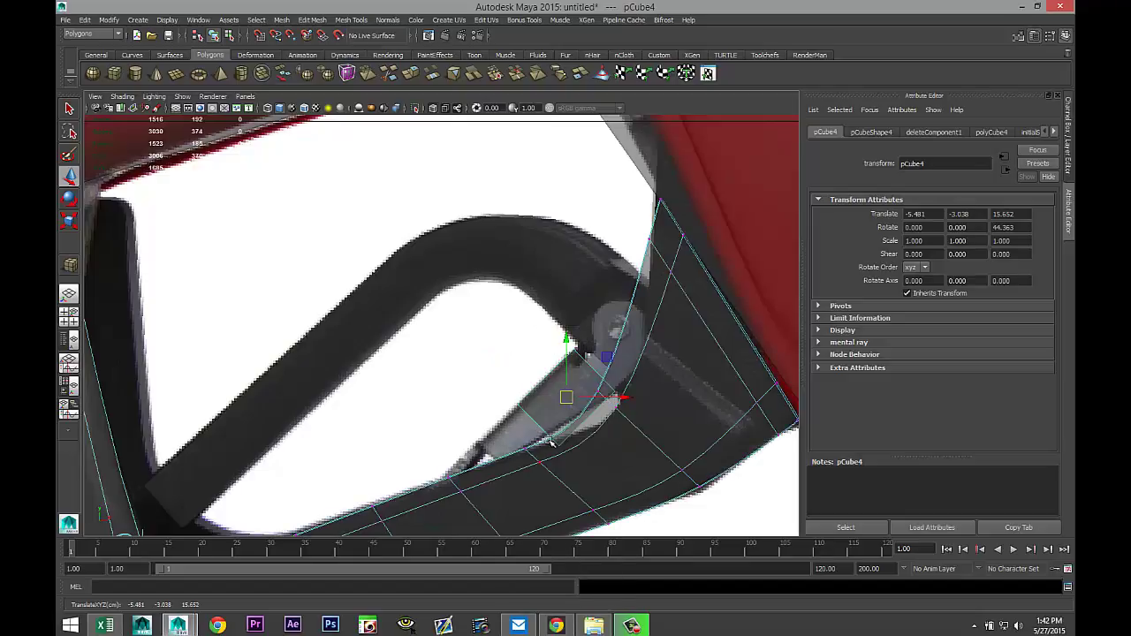
pyautogui.click(525, 390)
pyautogui.click(541, 402)
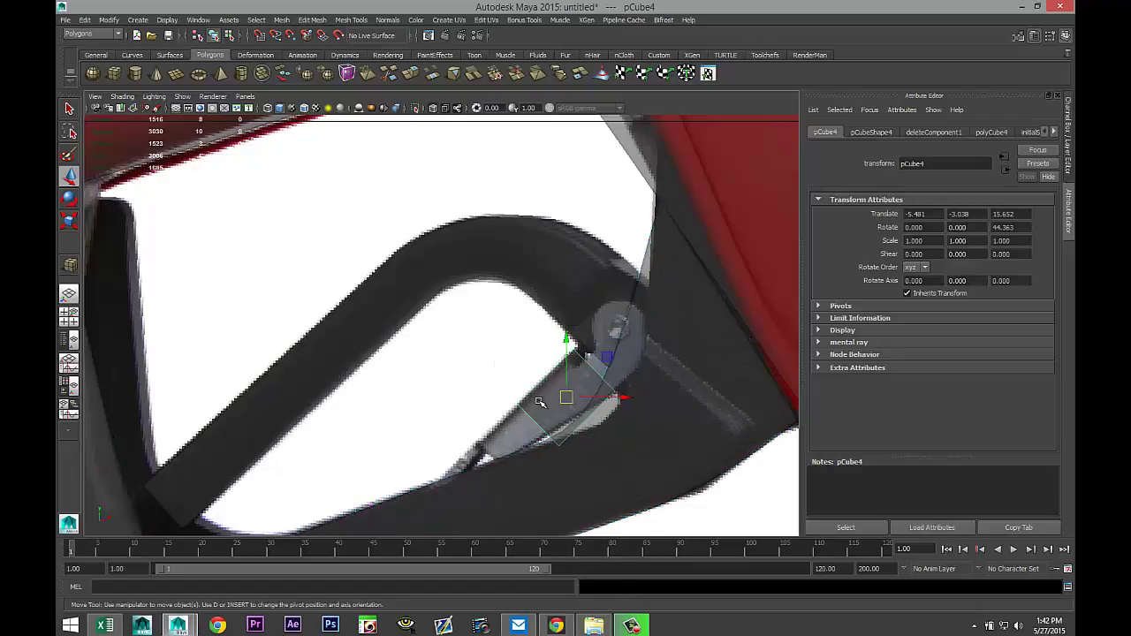
pyautogui.moveTo(536, 412)
pyautogui.mouseDown(button='right')
pyautogui.moveTo(530, 387)
pyautogui.moveTo(528, 413)
pyautogui.mouseUp(button='right')
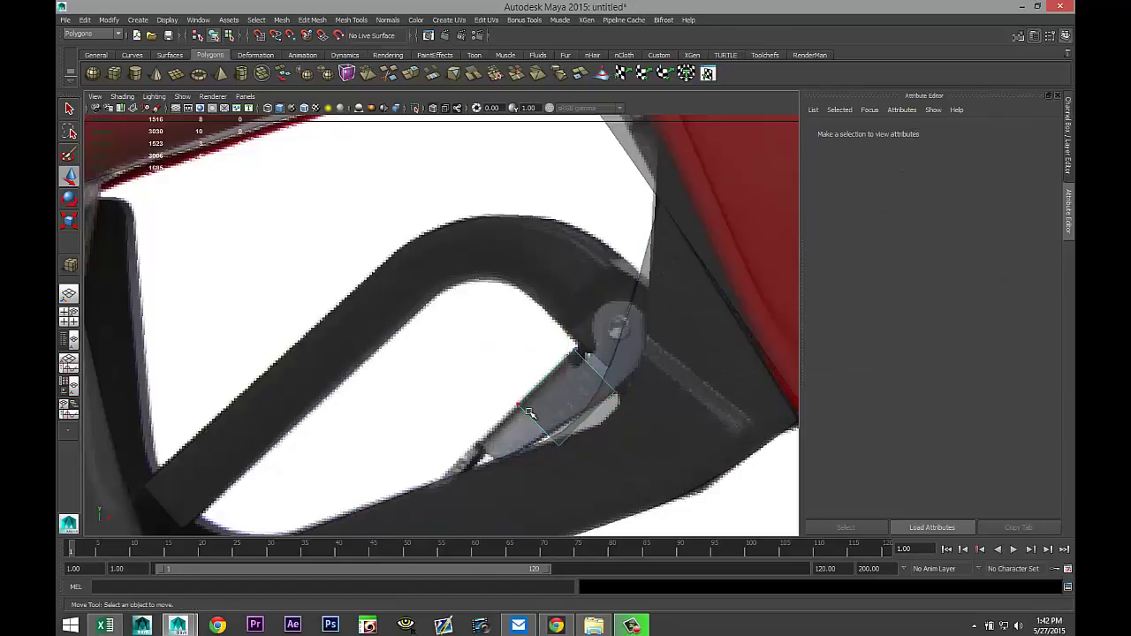
pyautogui.moveTo(545, 438)
pyautogui.mouseDown()
pyautogui.moveTo(566, 456)
pyautogui.moveTo(553, 443)
pyautogui.mouseUp()
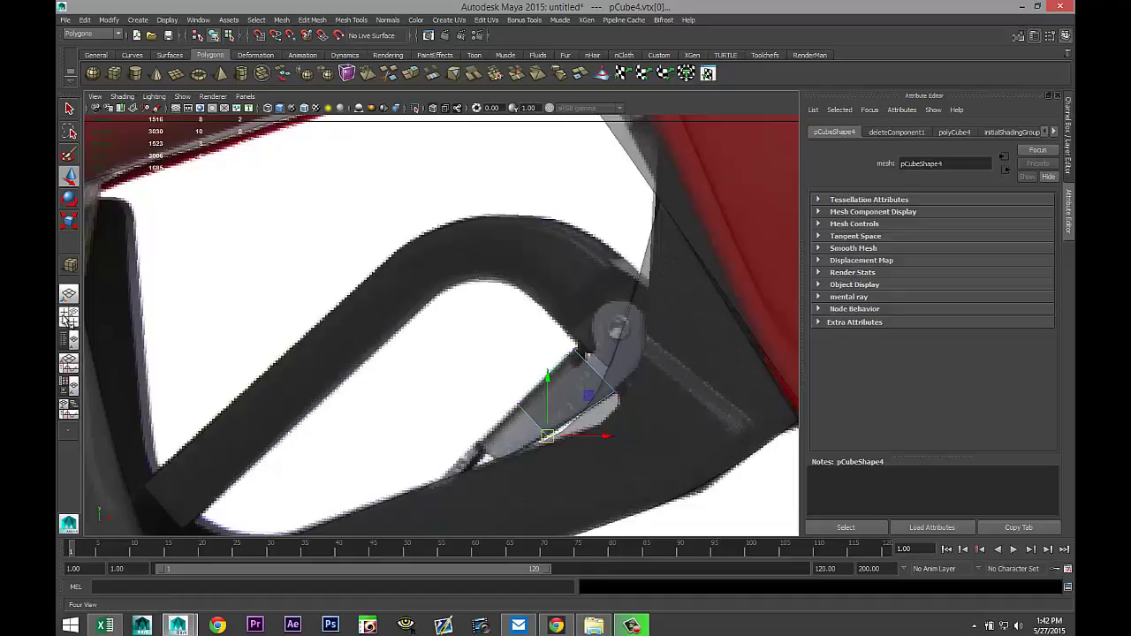
# Extrude an edge of pCube4 and pull it down-left to lengthen the block.
pyautogui.click(68, 316)
pyautogui.press('space')
pyautogui.keyDown('alt'); pyautogui.moveTo(460, 344); pyautogui.dragTo(475, 411); pyautogui.keyUp('alt')
pyautogui.moveTo(477, 411); pyautogui.dragTo(530, 328, button='right')
pyautogui.click(475, 423)
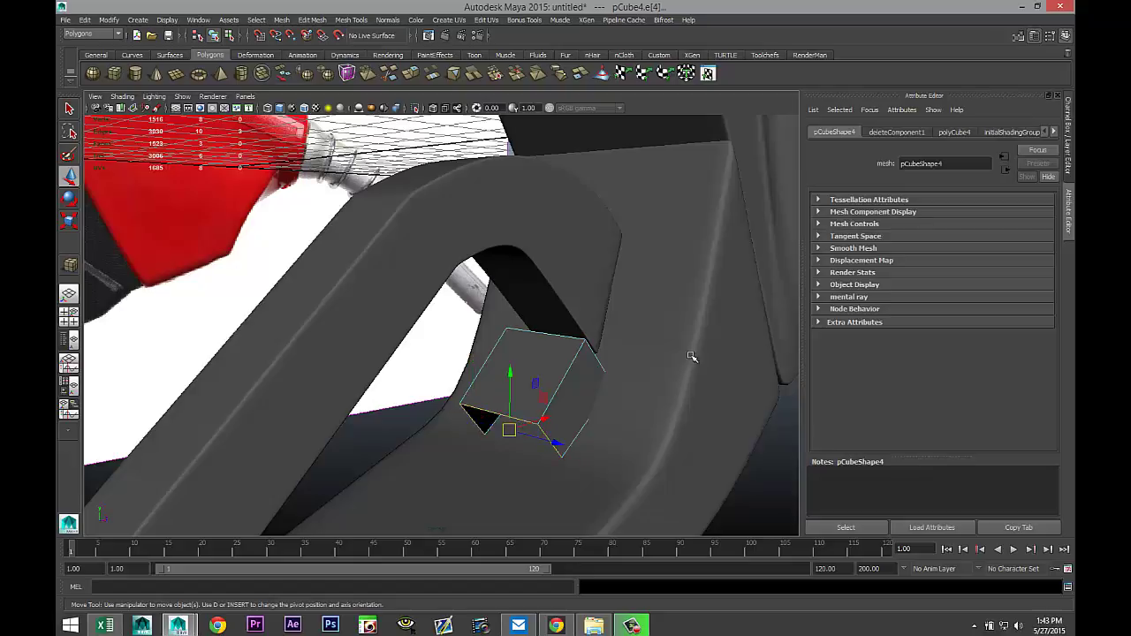
pyautogui.click(312, 19)
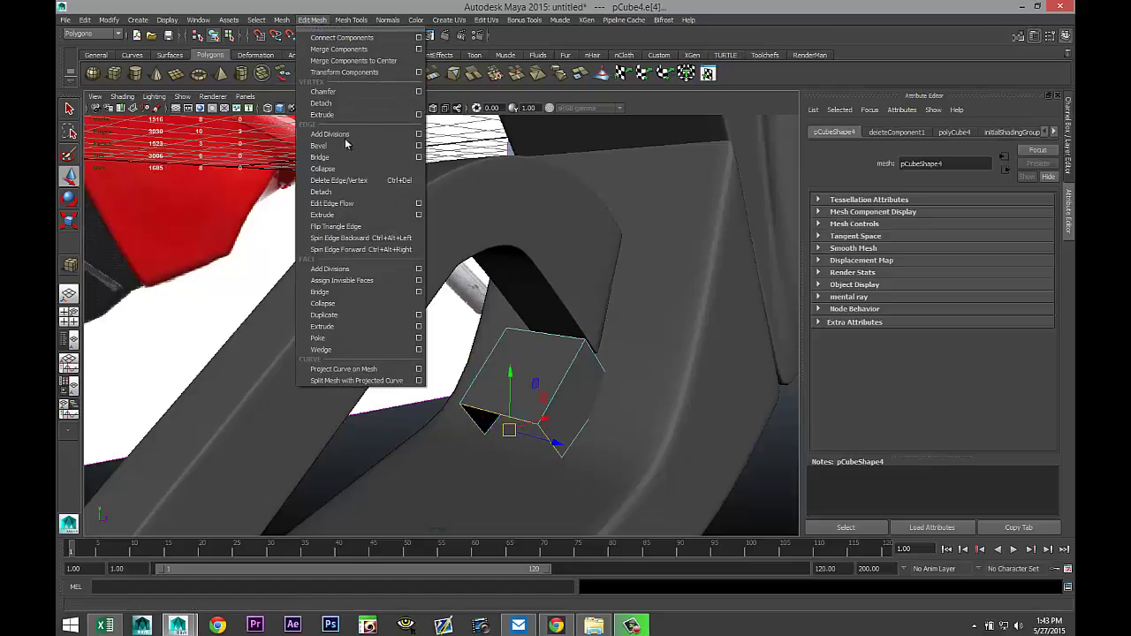
pyautogui.click(347, 218)
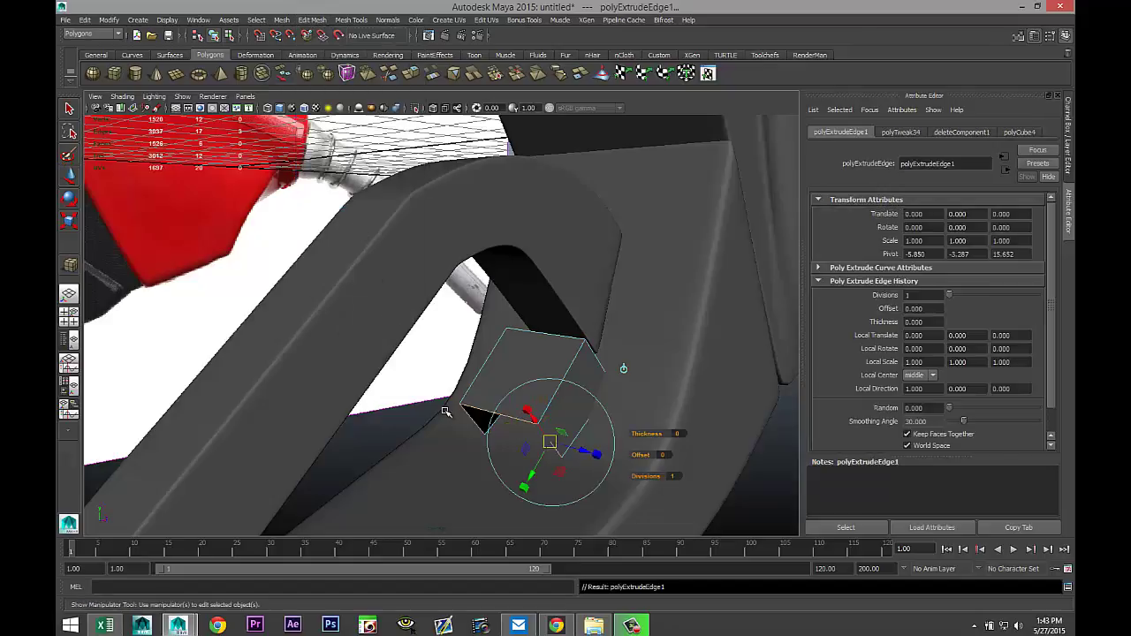
pyautogui.press('w')
pyautogui.moveTo(508, 430); pyautogui.dragTo(480, 458)
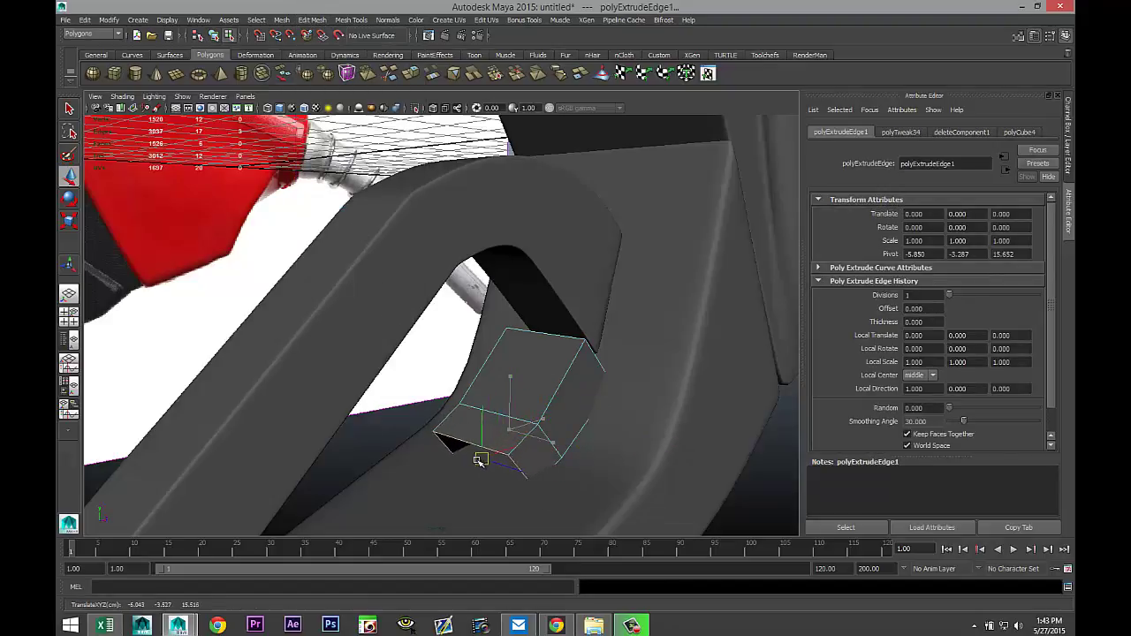
# In the front view, pull the extruded edge further down the lever arm.
pyautogui.click(71, 322)
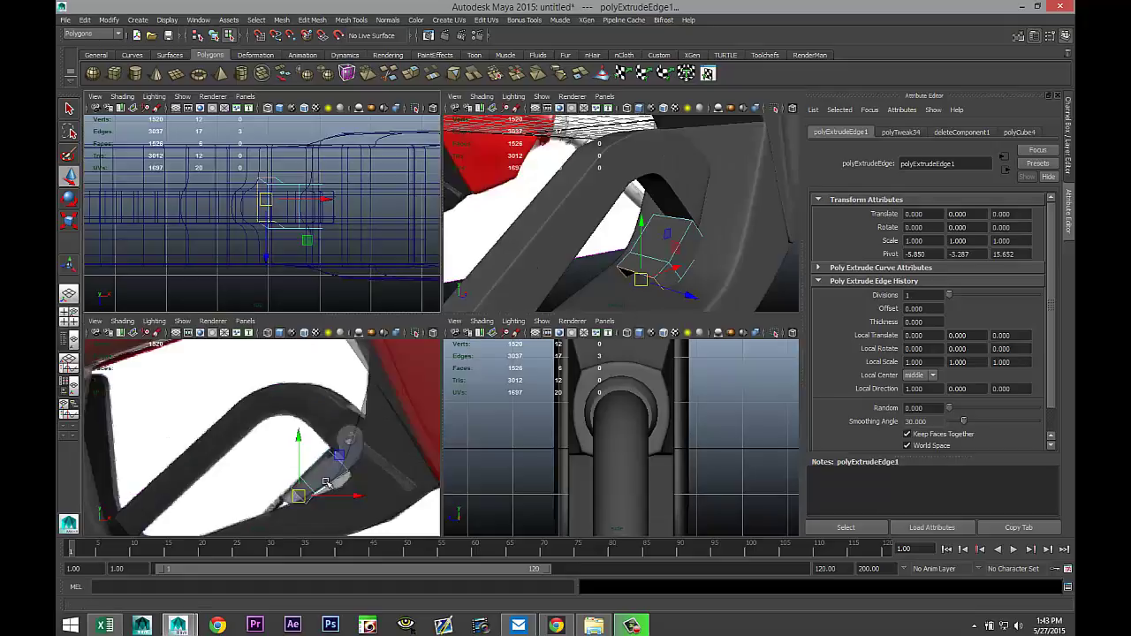
pyautogui.press('space')
pyautogui.scroll(-3, 613, 495)
pyautogui.scroll(5, 584, 480)
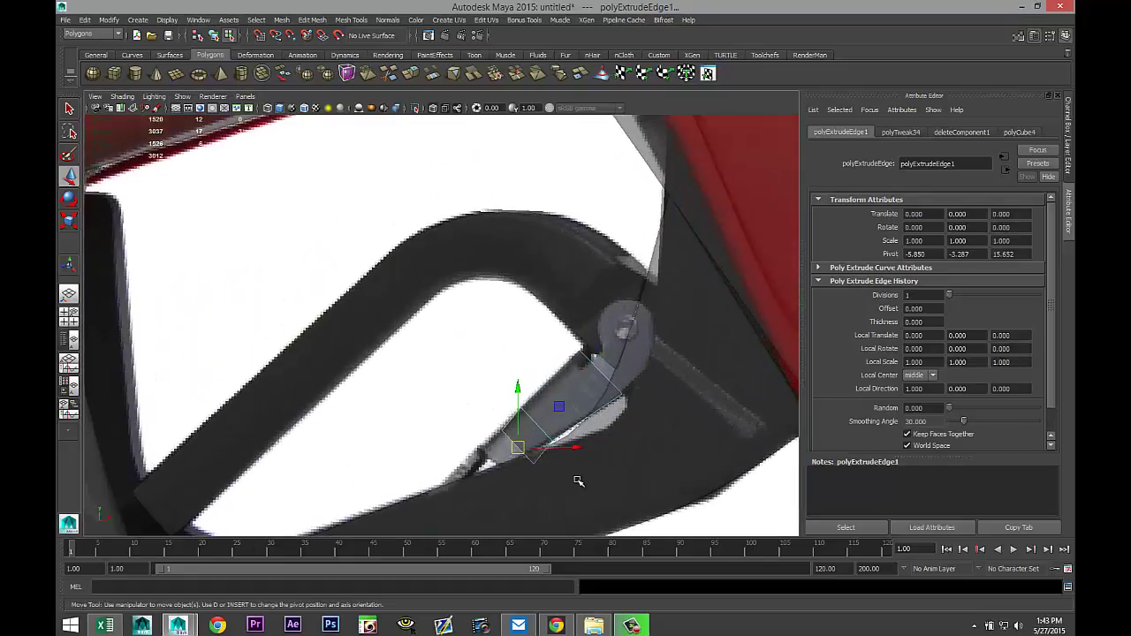
pyautogui.moveTo(534, 477); pyautogui.dragTo(475, 522)
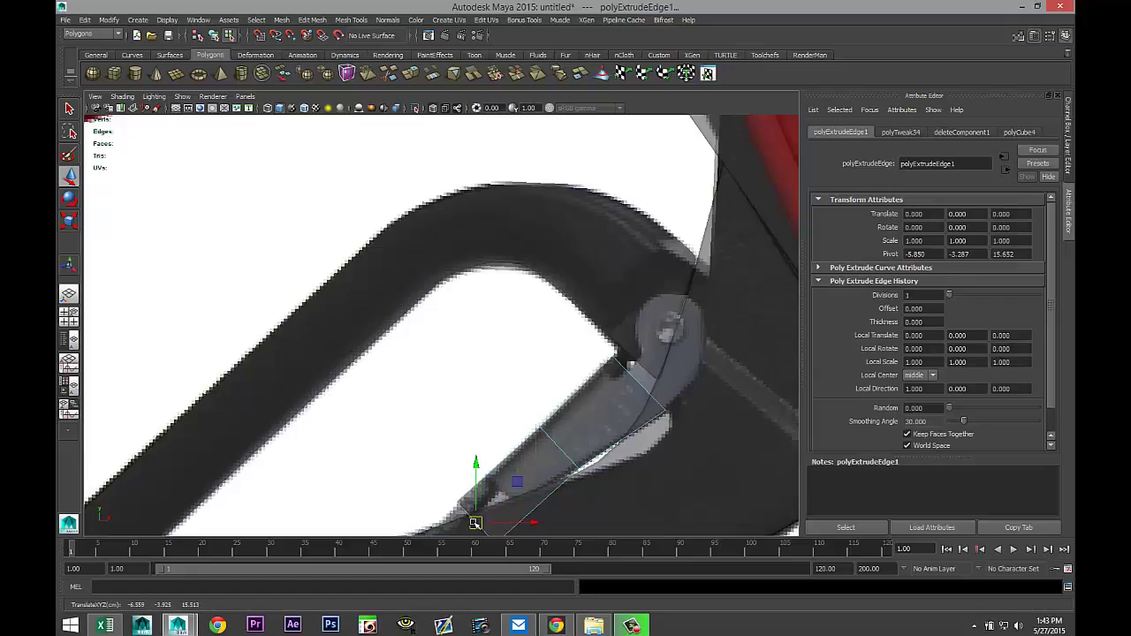
# Move corner vertex vtx[8] up-left so the block's end fits the lever's shape.
pyautogui.keyDown('alt'); pyautogui.moveTo(540, 438); pyautogui.dragTo(534, 418, button='middle'); pyautogui.keyUp('alt')
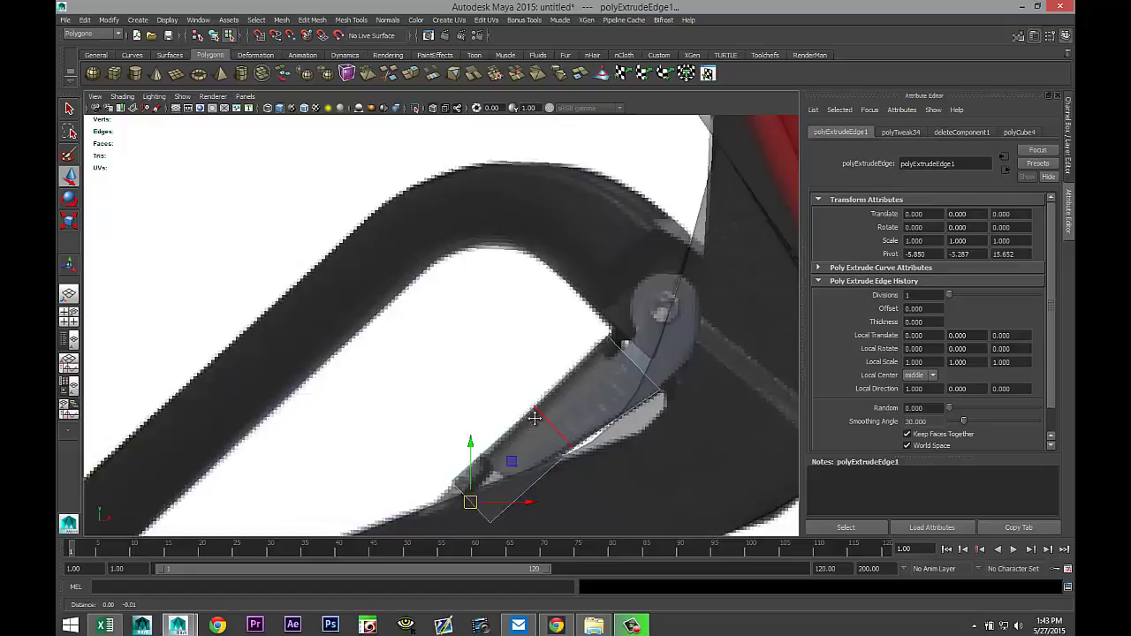
pyautogui.scroll(-1, 535, 418)
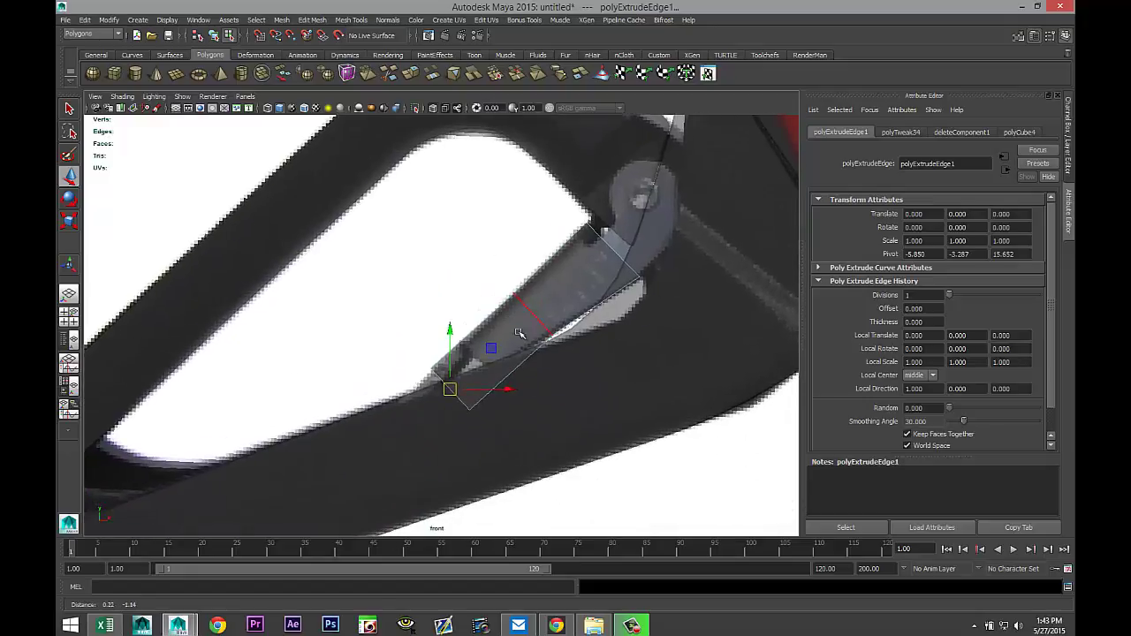
pyautogui.scroll(2, 545, 398)
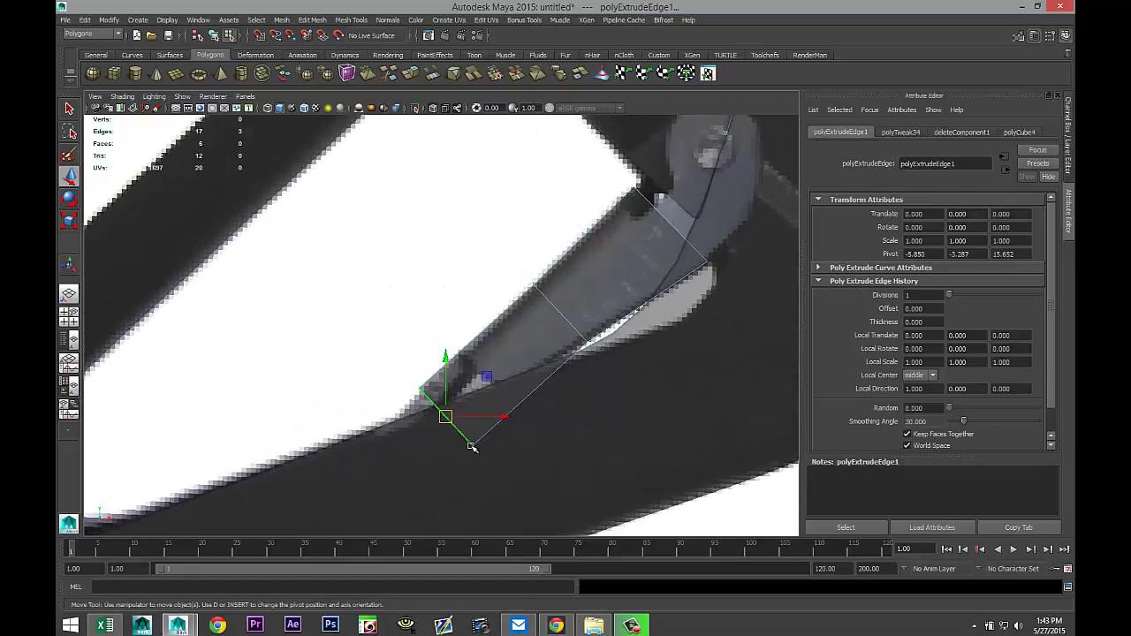
pyautogui.moveTo(472, 447); pyautogui.dragTo(429, 351, button='right')
pyautogui.moveTo(472, 447); pyautogui.dragTo(437, 412)
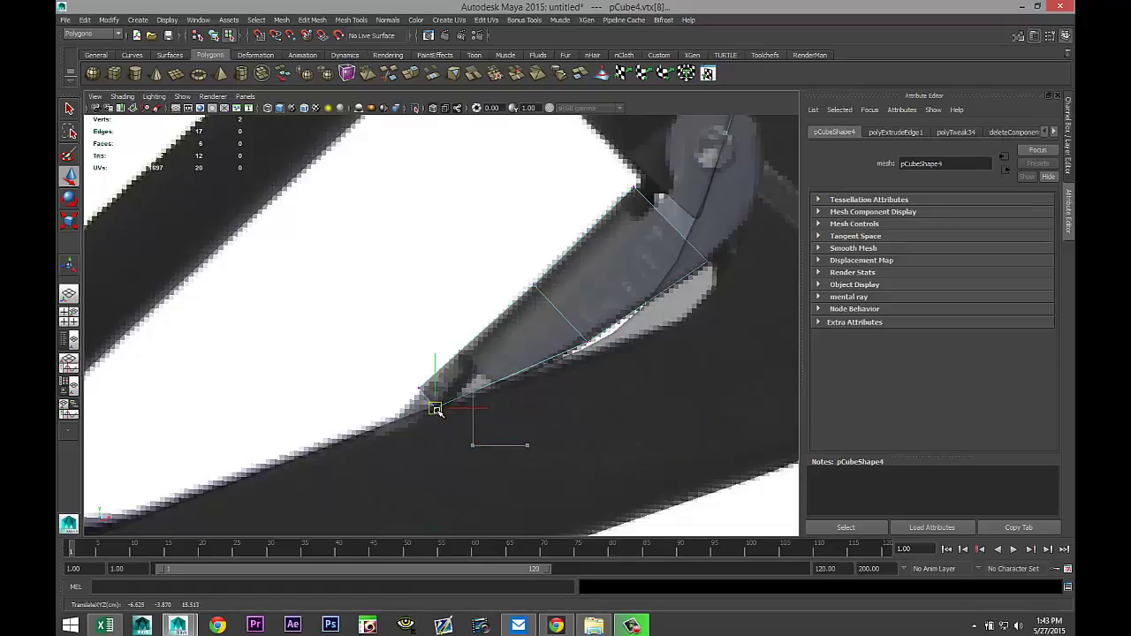
pyautogui.keyDown('alt'); pyautogui.moveTo(613, 388); pyautogui.dragTo(424, 469, button='middle'); pyautogui.keyUp('alt')
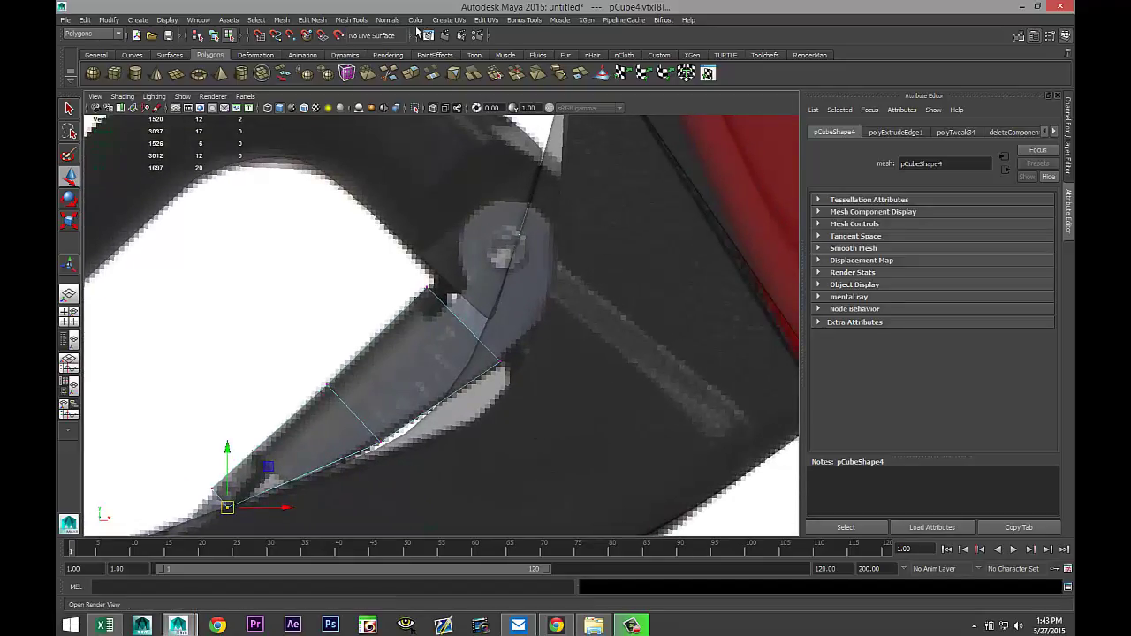
# Insert an edge loop along the pCube4 lever block.
pyautogui.click(361, 22)
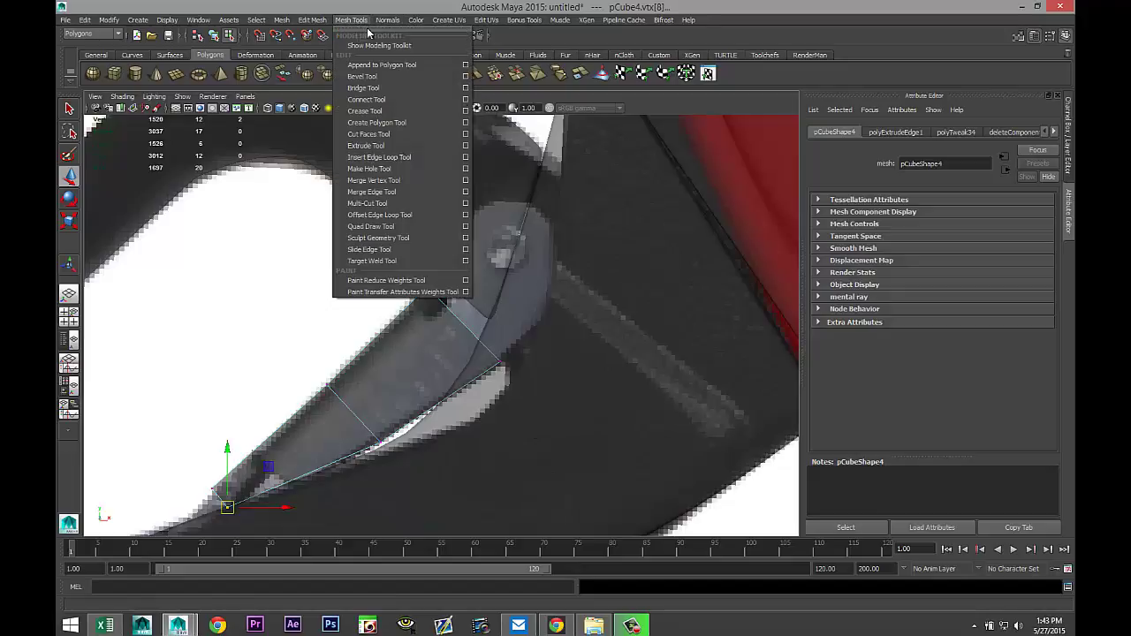
pyautogui.click(466, 158)
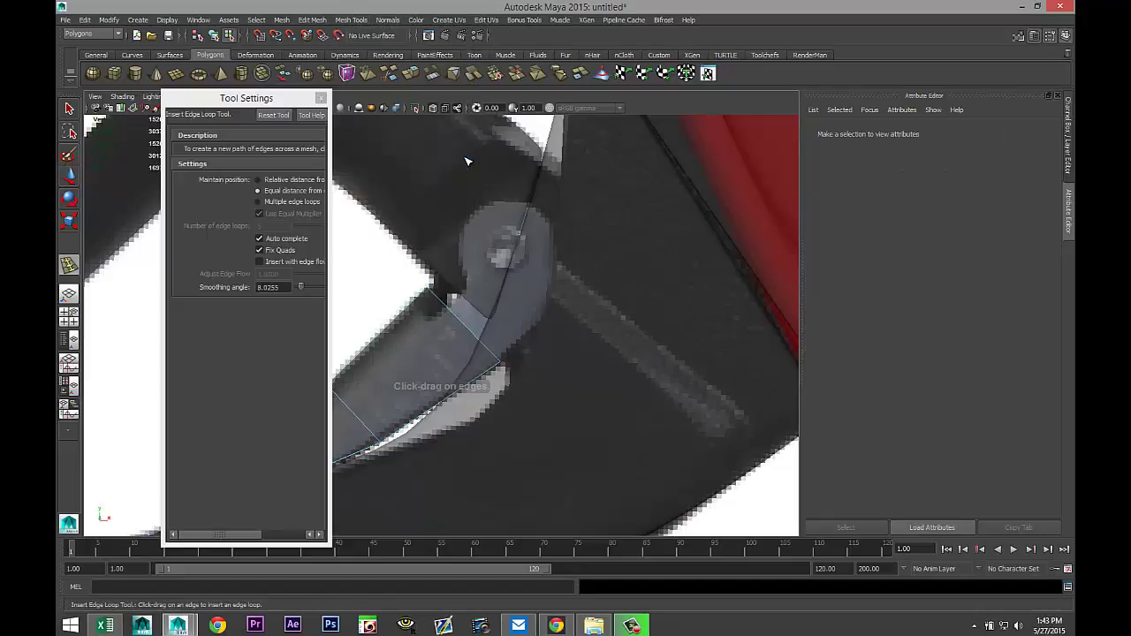
pyautogui.click(321, 98)
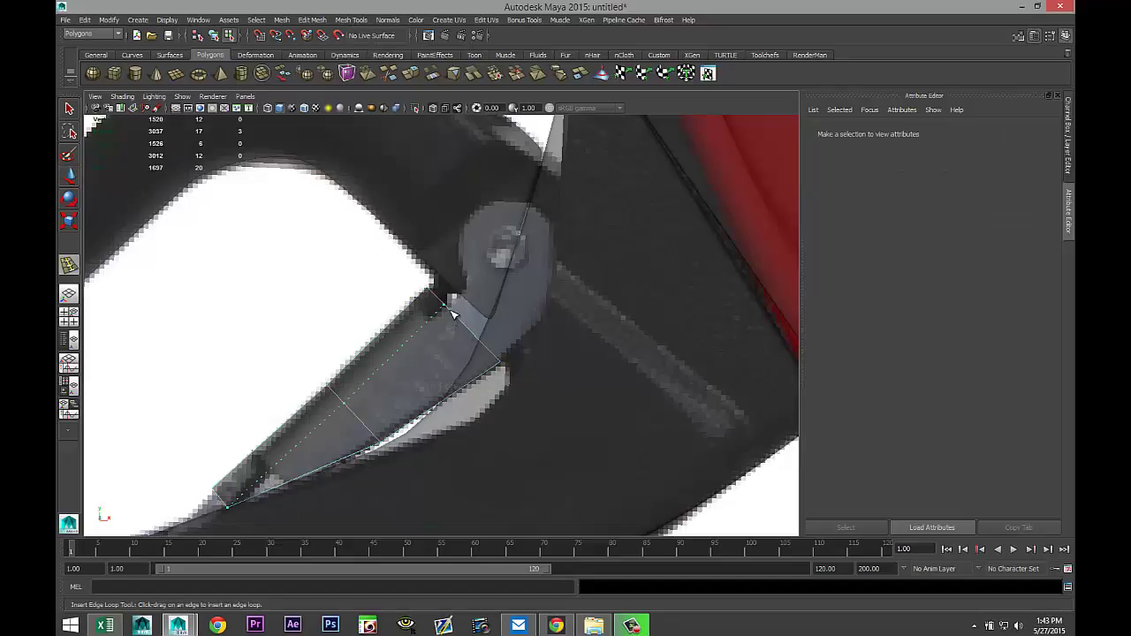
pyautogui.moveTo(461, 326); pyautogui.dragTo(465, 330)
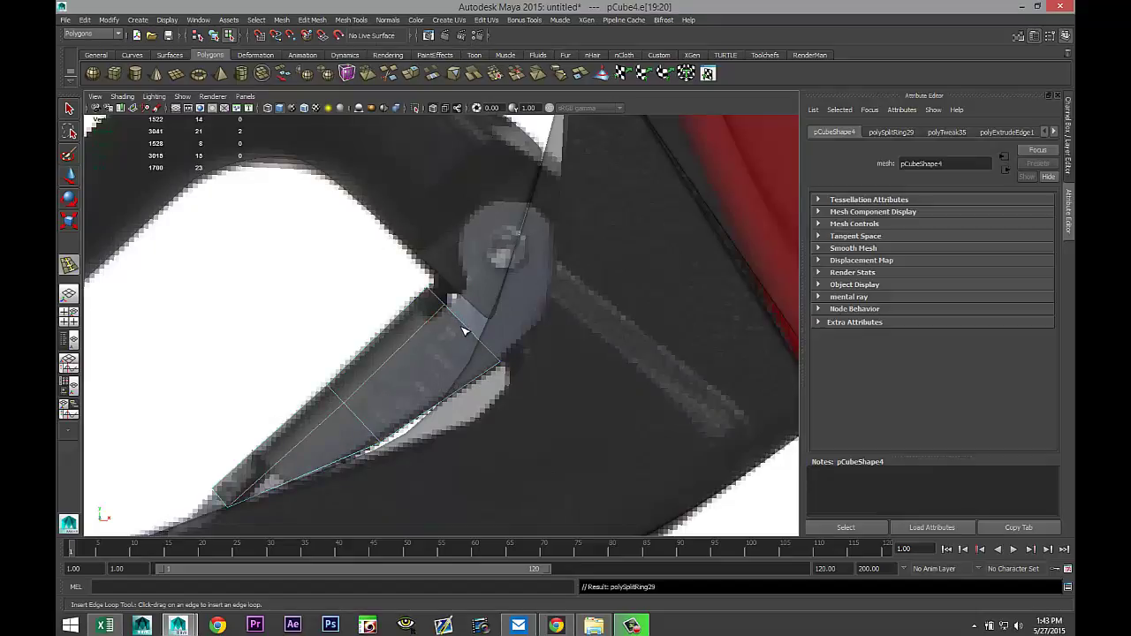
# Add another edge loop to the lever block, slid toward its top-left end.
pyautogui.click(70, 316)
pyautogui.press('space')
pyautogui.keyDown('alt'); pyautogui.moveTo(460, 280); pyautogui.dragTo(630, 265); pyautogui.keyUp('alt')
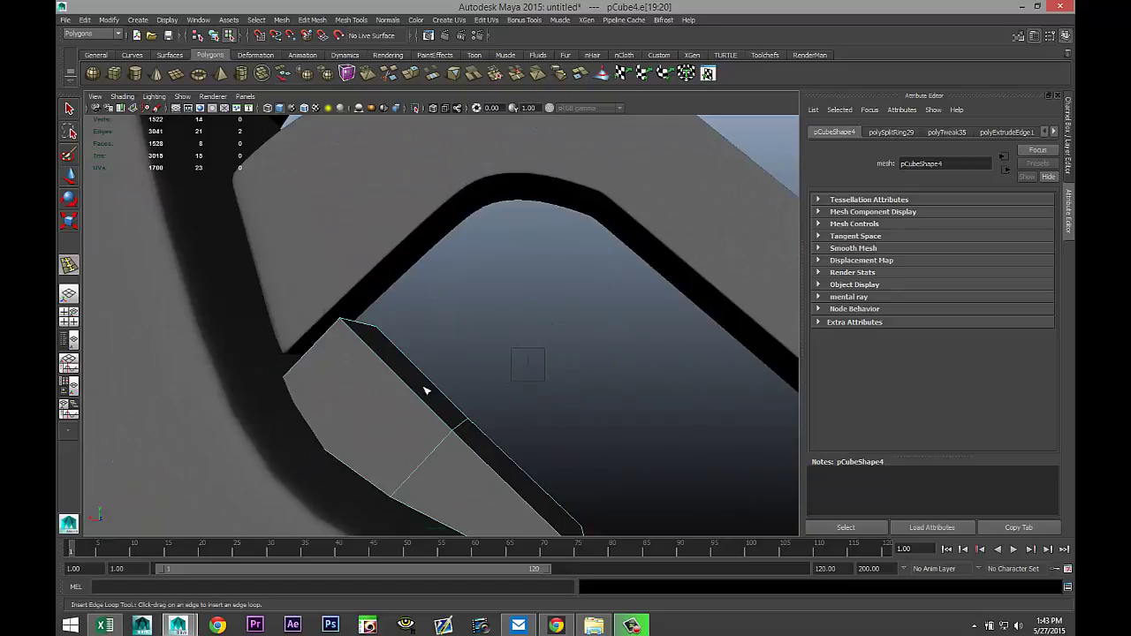
pyautogui.hotkey('ctrl', 'e')
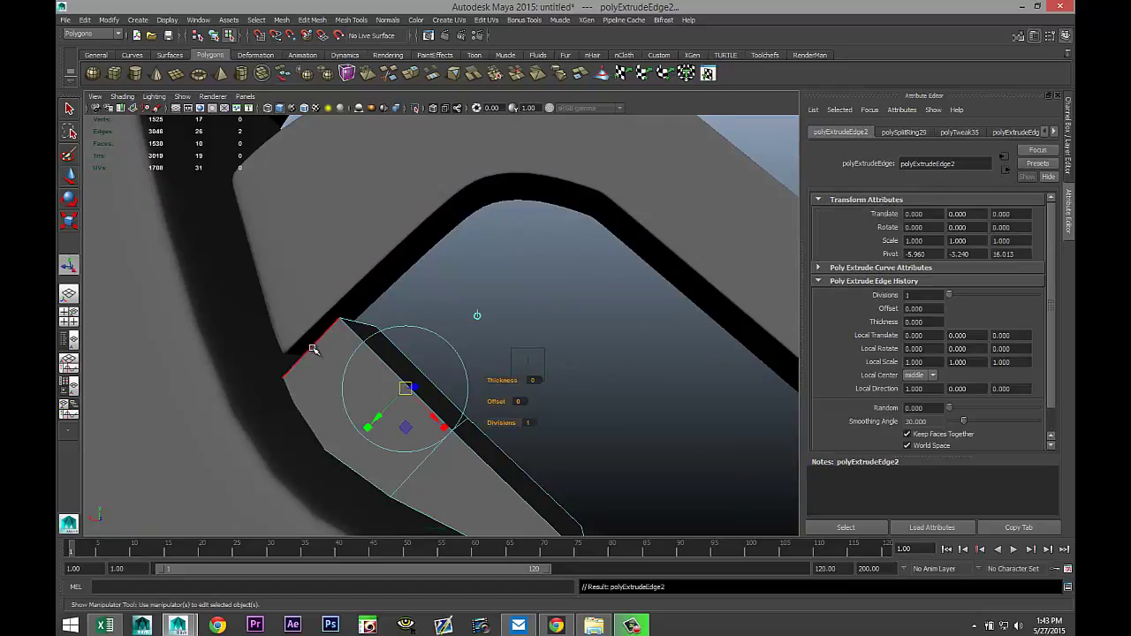
pyautogui.click(314, 348)
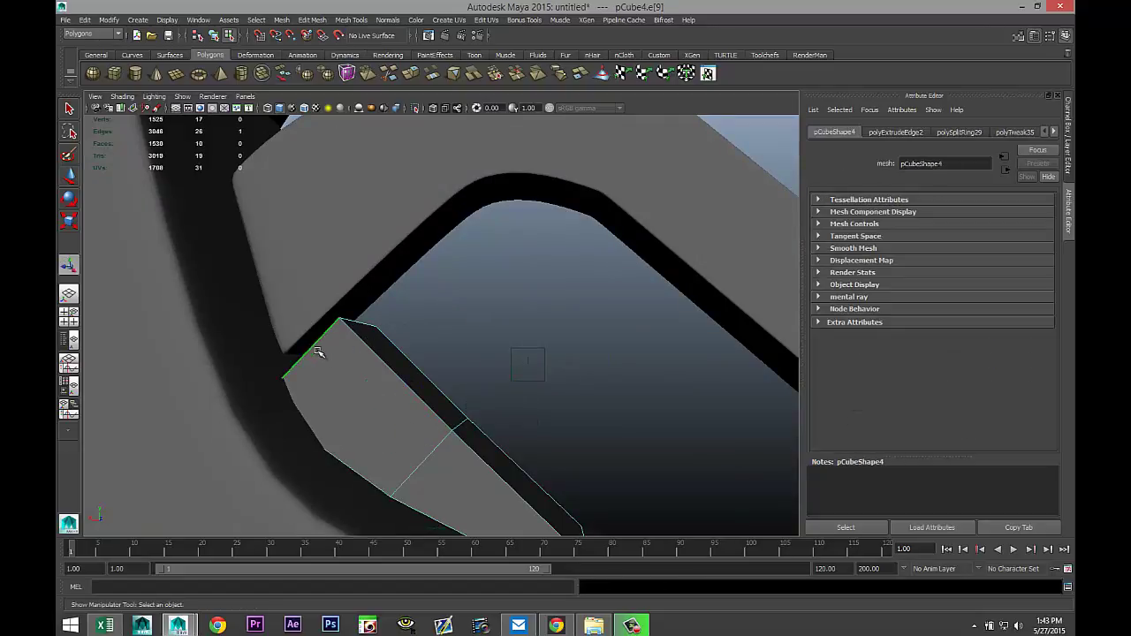
pyautogui.click(323, 20)
pyautogui.moveTo(350, 21)
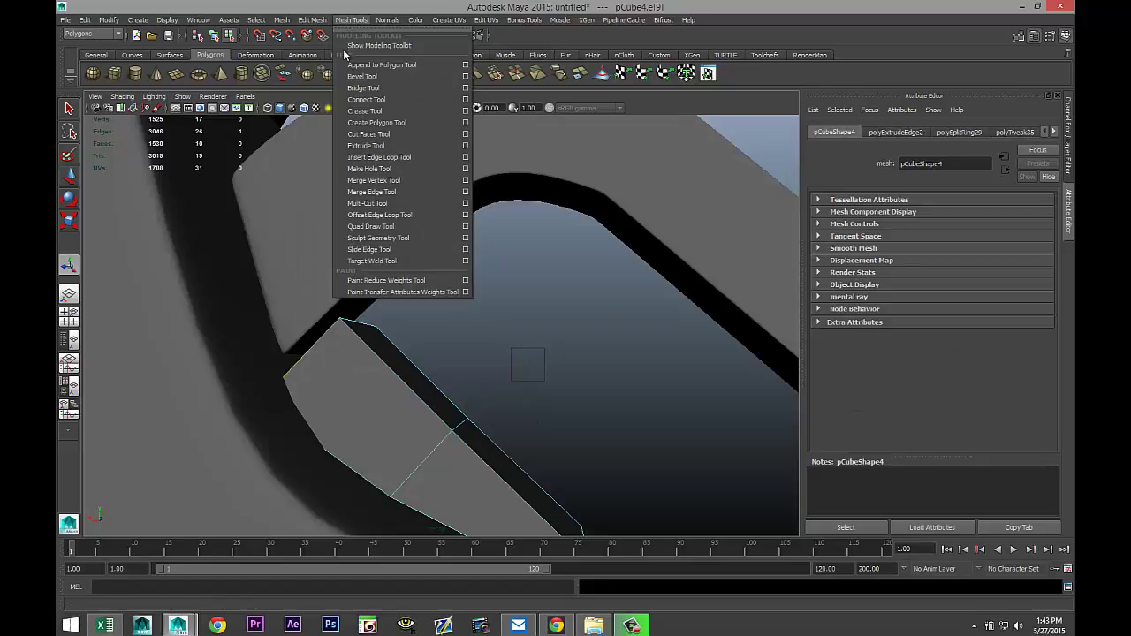
pyautogui.click(389, 158)
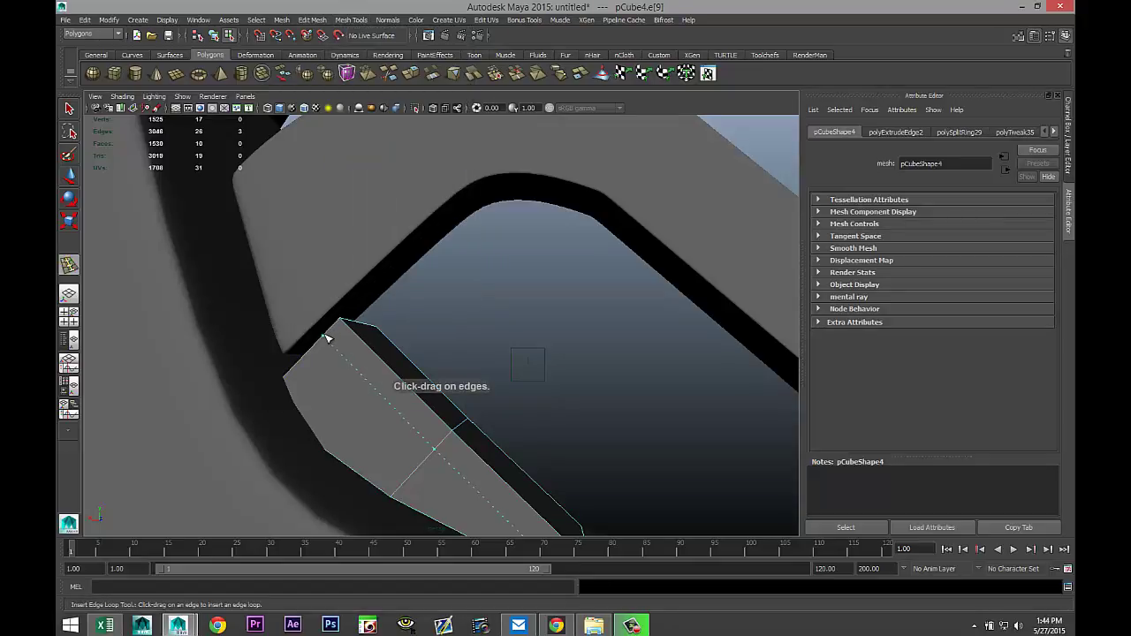
pyautogui.moveTo(337, 336); pyautogui.dragTo(309, 362)
pyautogui.keyDown('alt'); pyautogui.moveTo(530, 368); pyautogui.dragTo(285, 394); pyautogui.keyUp('alt')
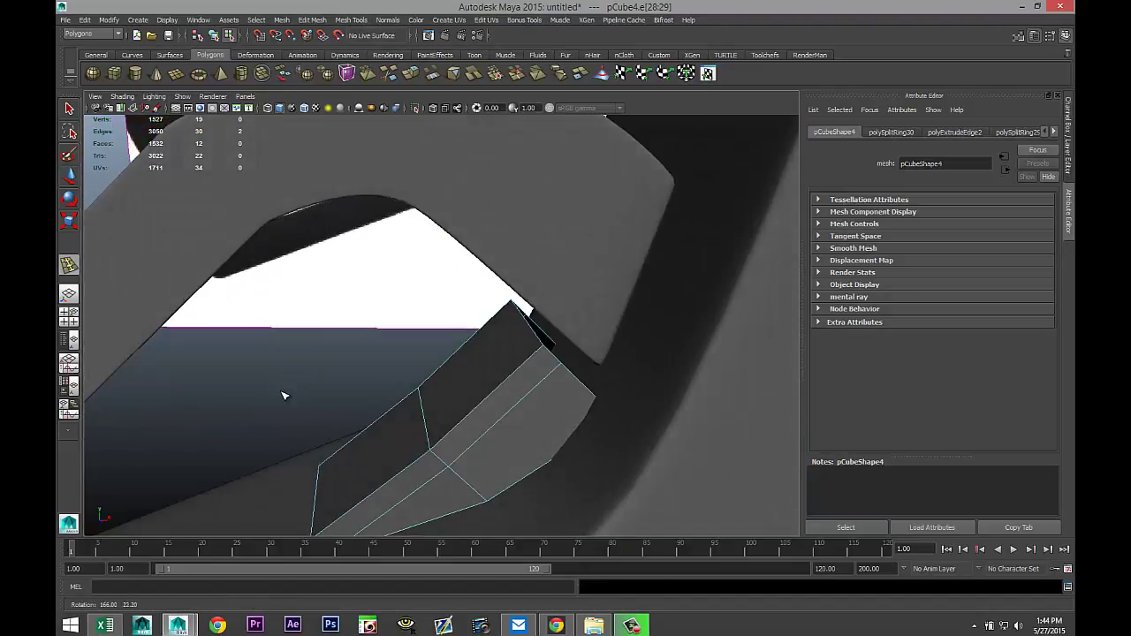
pyautogui.keyDown('alt'); pyautogui.moveTo(406, 404); pyautogui.dragTo(291, 398); pyautogui.keyUp('alt')
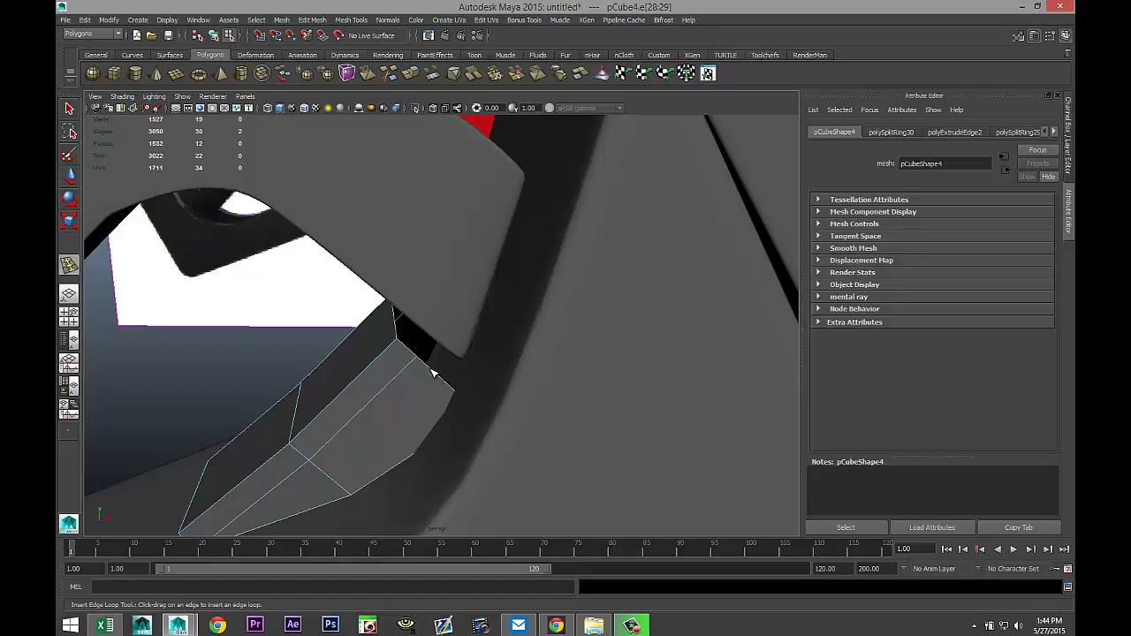
pyautogui.moveTo(435, 373); pyautogui.dragTo(432, 339, button='right')
# Select the two end edges of the lever piece near the pivot pin.
pyautogui.press('q')
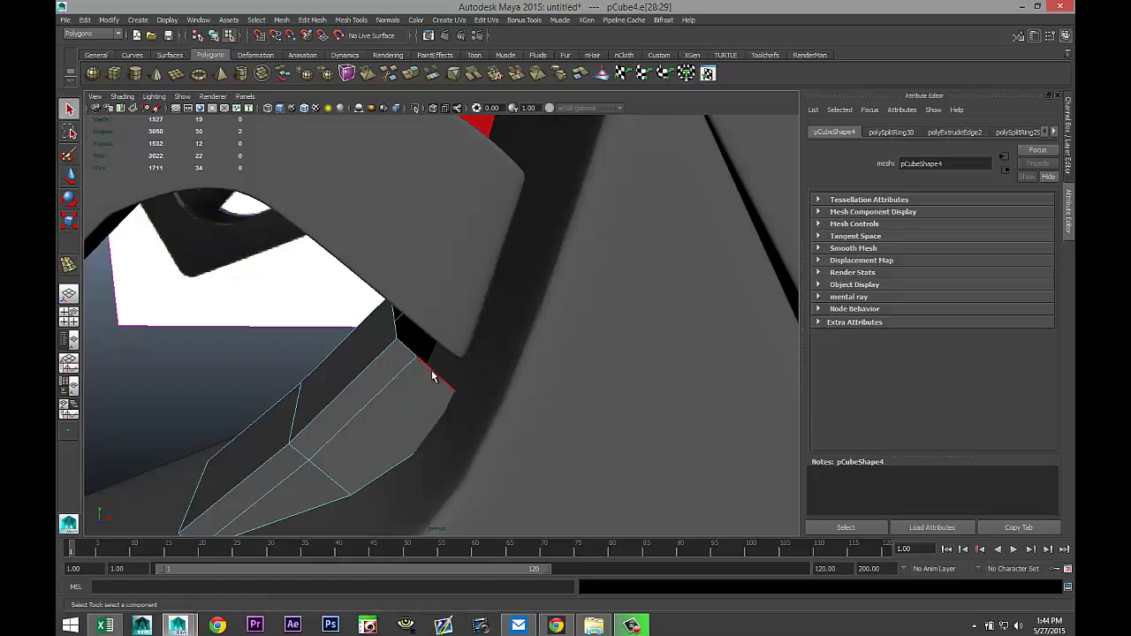
pyautogui.click(431, 376)
pyautogui.keyDown('alt'); pyautogui.moveTo(356, 374); pyautogui.dragTo(492, 373); pyautogui.keyUp('alt')
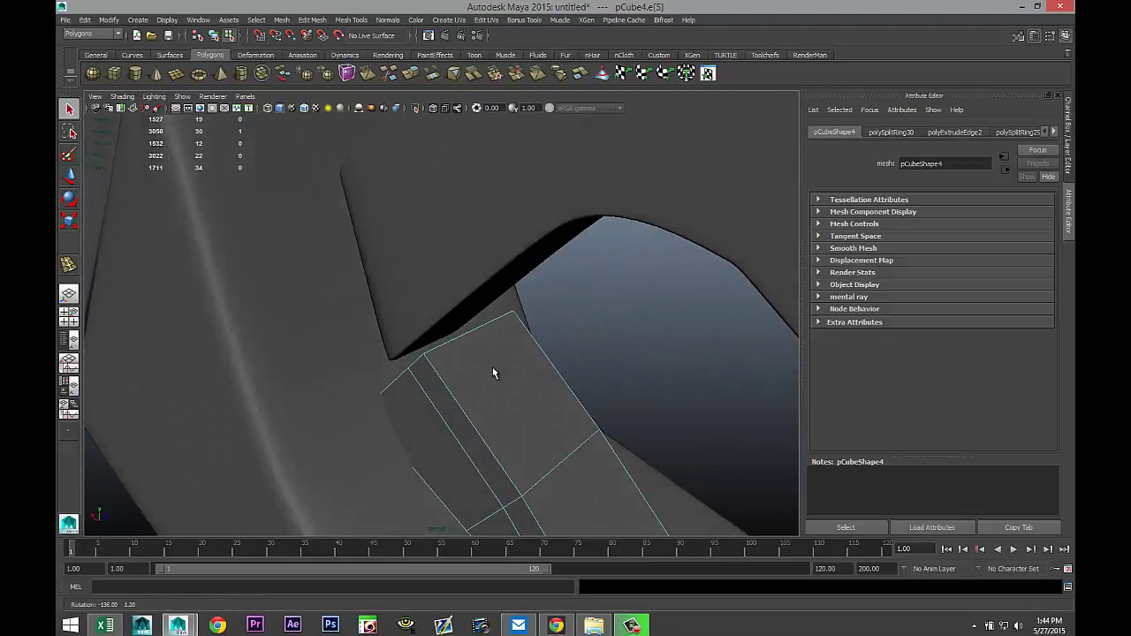
pyautogui.keyDown('shift'); pyautogui.click(394, 383); pyautogui.keyUp('shift')
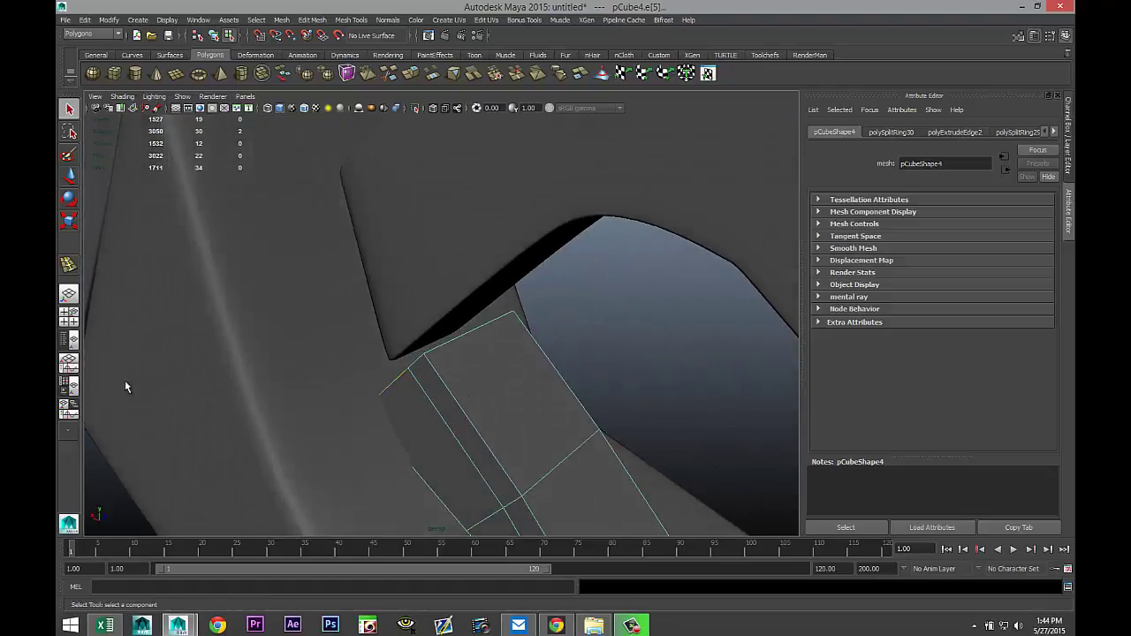
pyautogui.click(76, 322)
pyautogui.press('space')
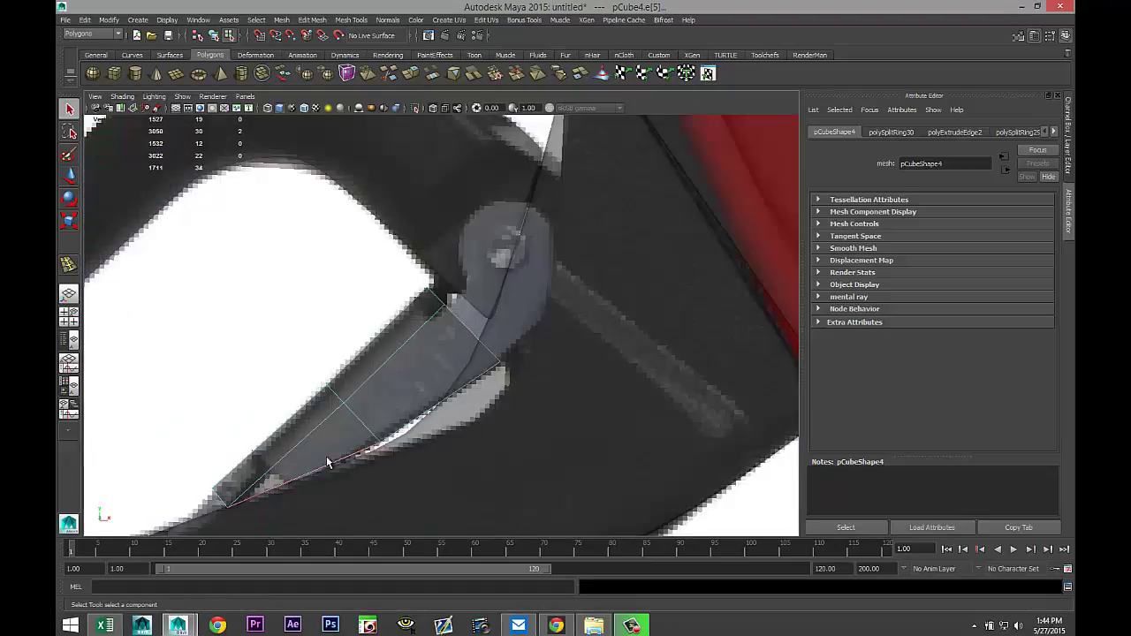
pyautogui.click(311, 20)
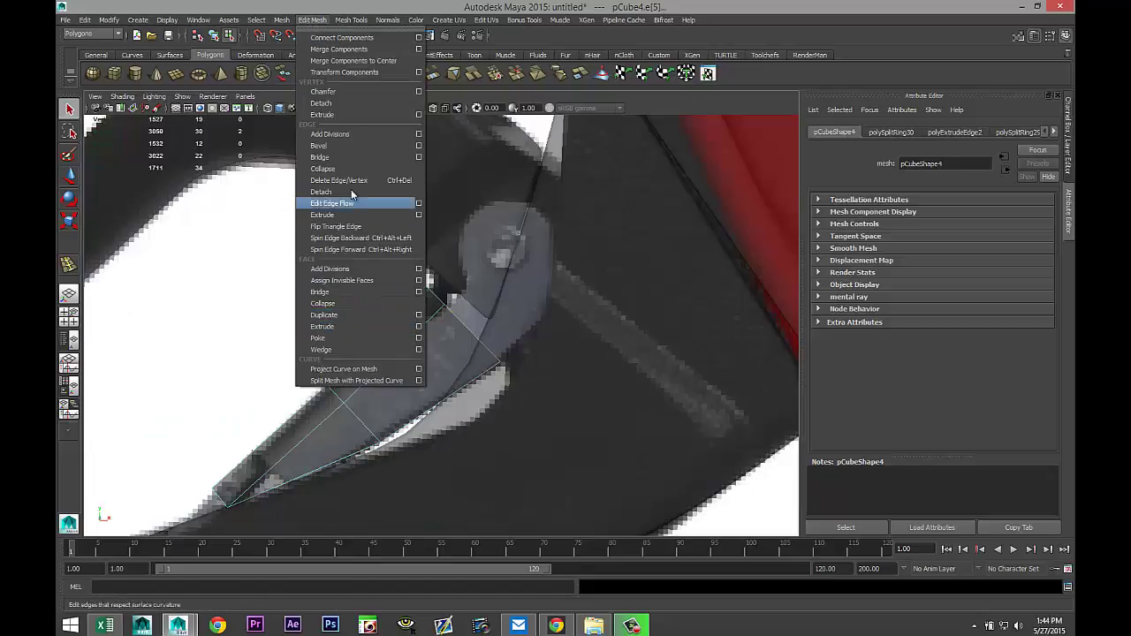
# Extrude the end edges three times, moving each set up around the pivot pin.
pyautogui.click(339, 216)
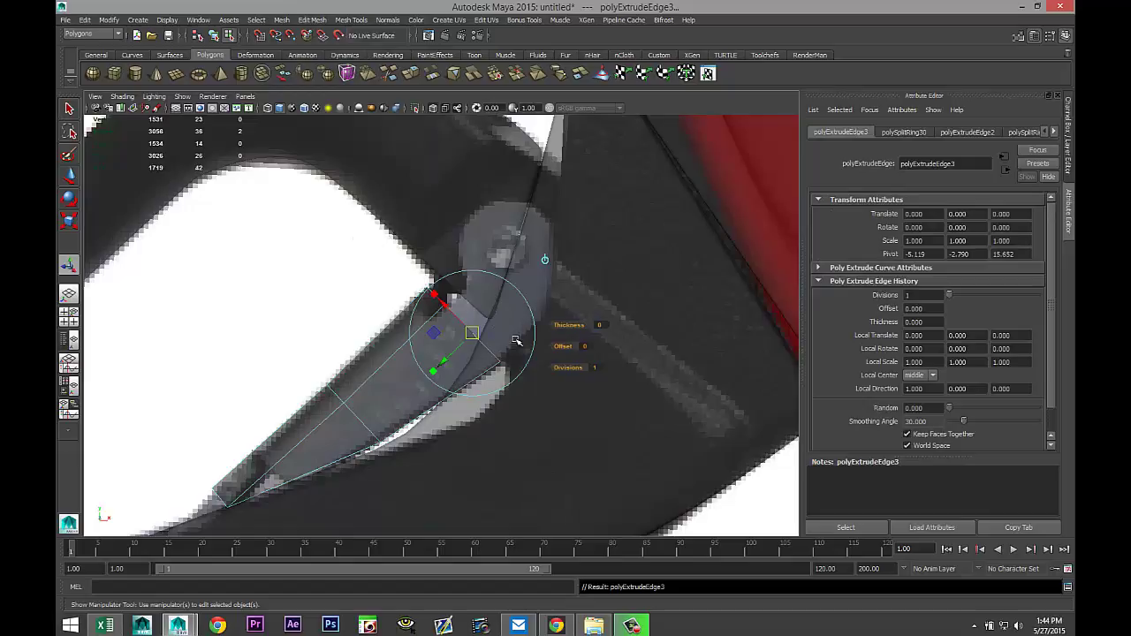
pyautogui.press('w')
pyautogui.moveTo(473, 332); pyautogui.dragTo(496, 310)
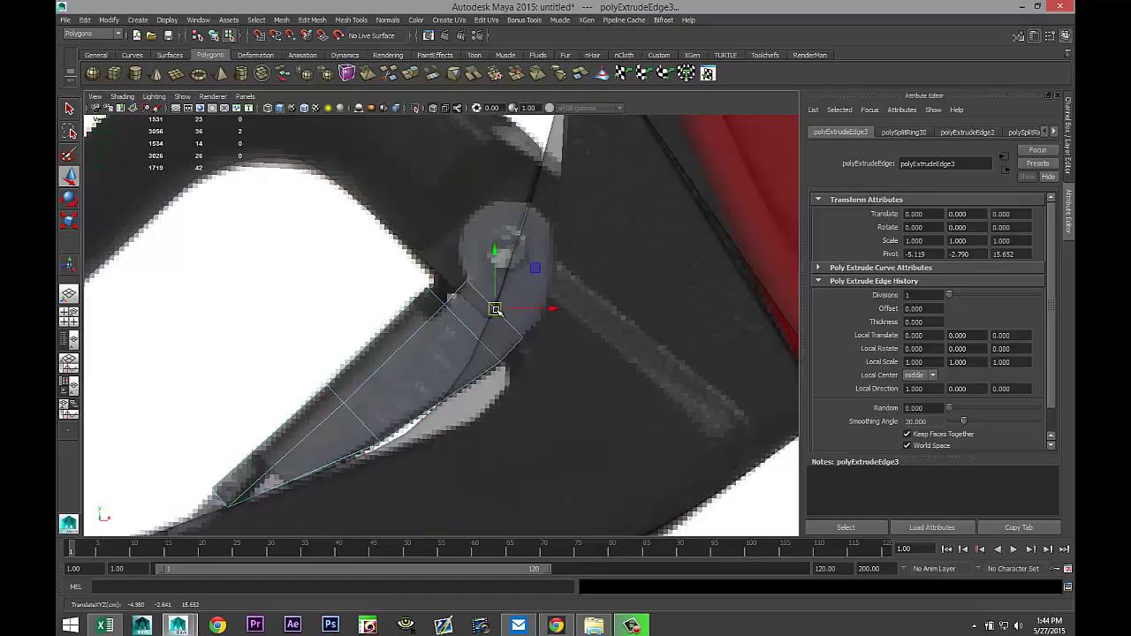
pyautogui.hotkey('ctrl', 'e')
pyautogui.press('w')
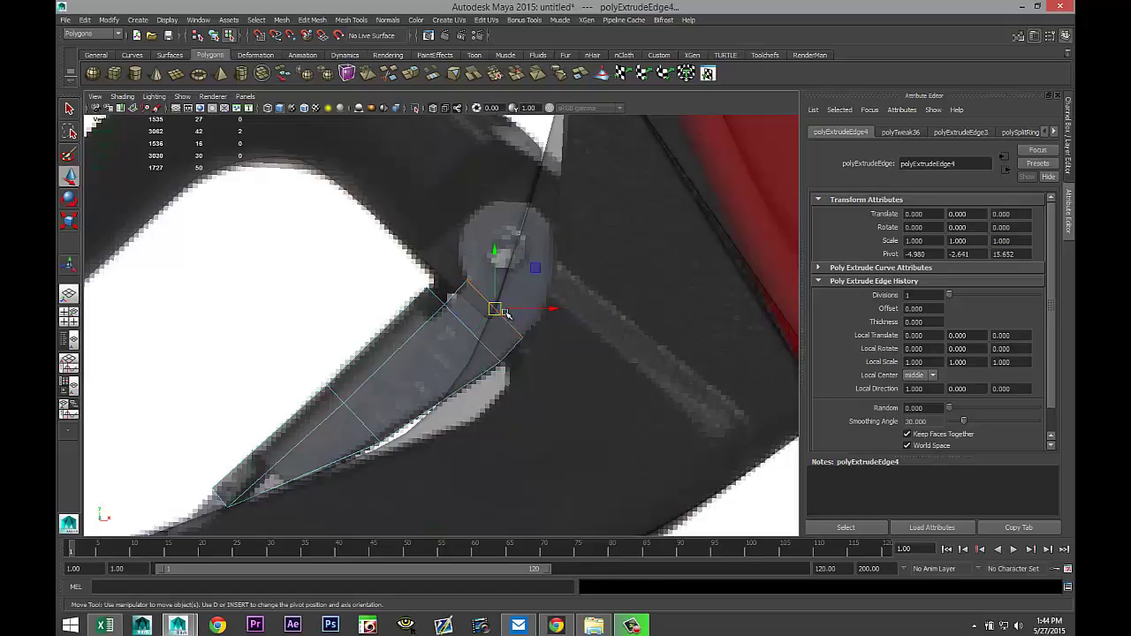
pyautogui.moveTo(497, 309); pyautogui.dragTo(523, 198)
pyautogui.hotkey('ctrl', 'e')
pyautogui.press('w')
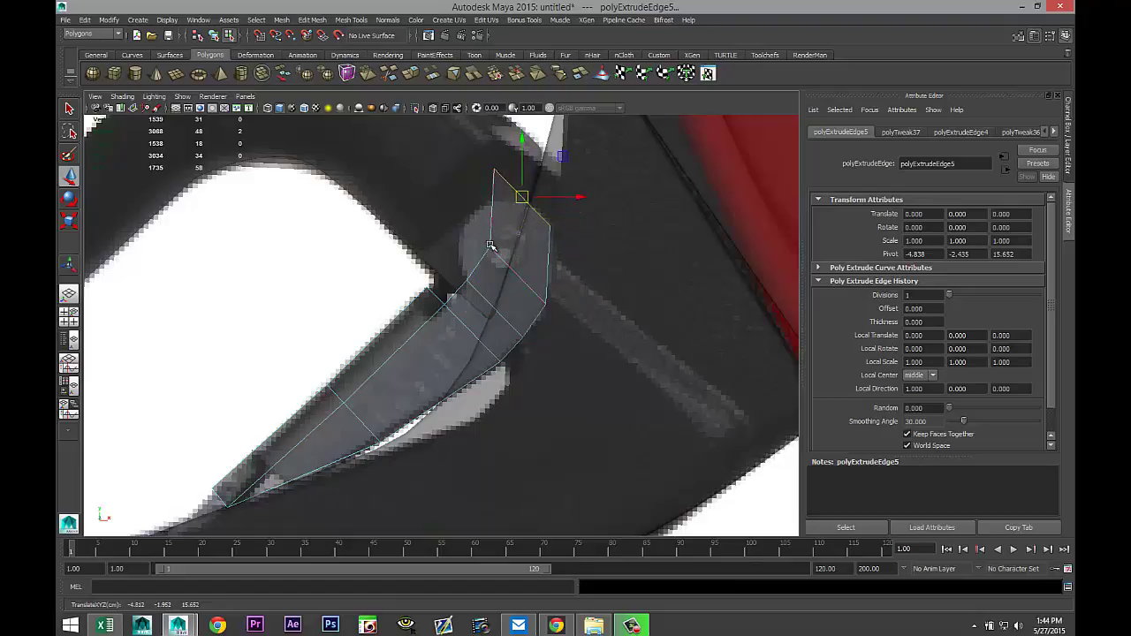
pyautogui.moveTo(491, 246); pyautogui.dragTo(472, 234, button='right')
# Reshape the extrusion by shifting the top vertices left and raising the right corner vertex.
pyautogui.moveTo(487, 166)
pyautogui.mouseDown()
pyautogui.moveTo(500, 183)
pyautogui.moveTo(493, 173)
pyautogui.mouseUp()
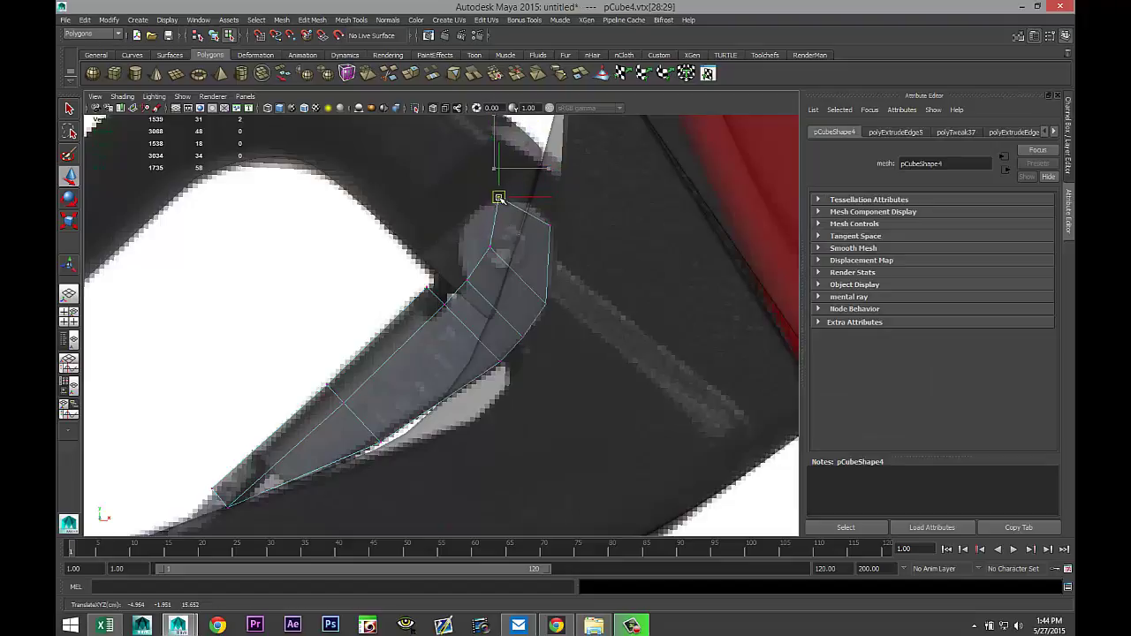
pyautogui.moveTo(475, 231); pyautogui.dragTo(458, 251)
pyautogui.moveTo(484, 194)
pyautogui.mouseDown()
pyautogui.moveTo(513, 221)
pyautogui.moveTo(478, 205)
pyautogui.mouseUp()
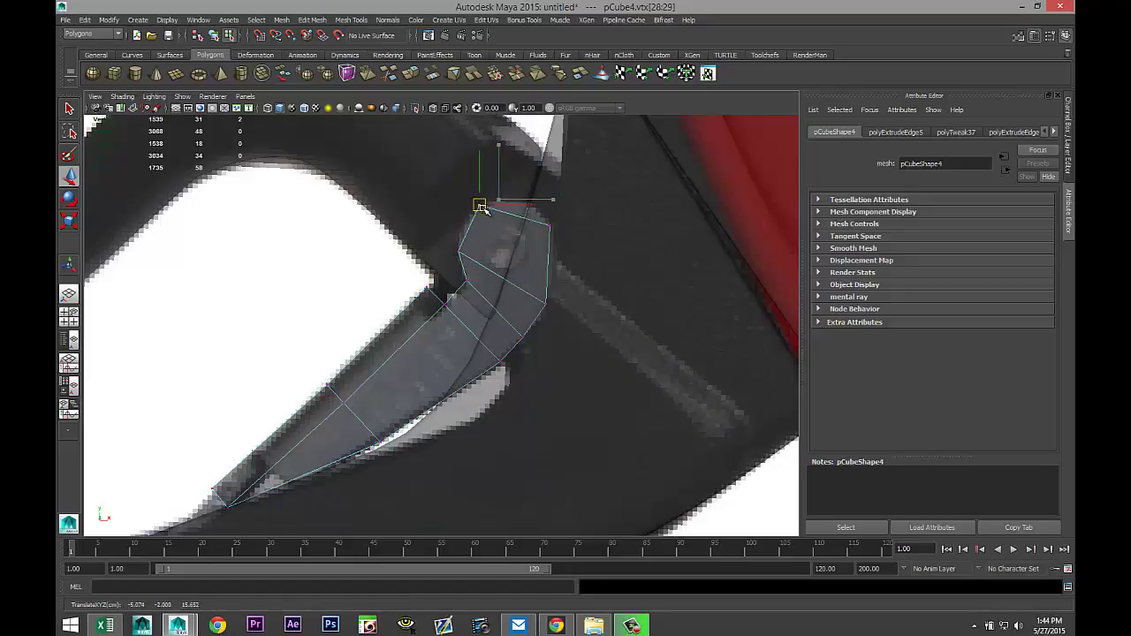
pyautogui.click(547, 223)
pyautogui.moveTo(546, 221); pyautogui.dragTo(547, 213)
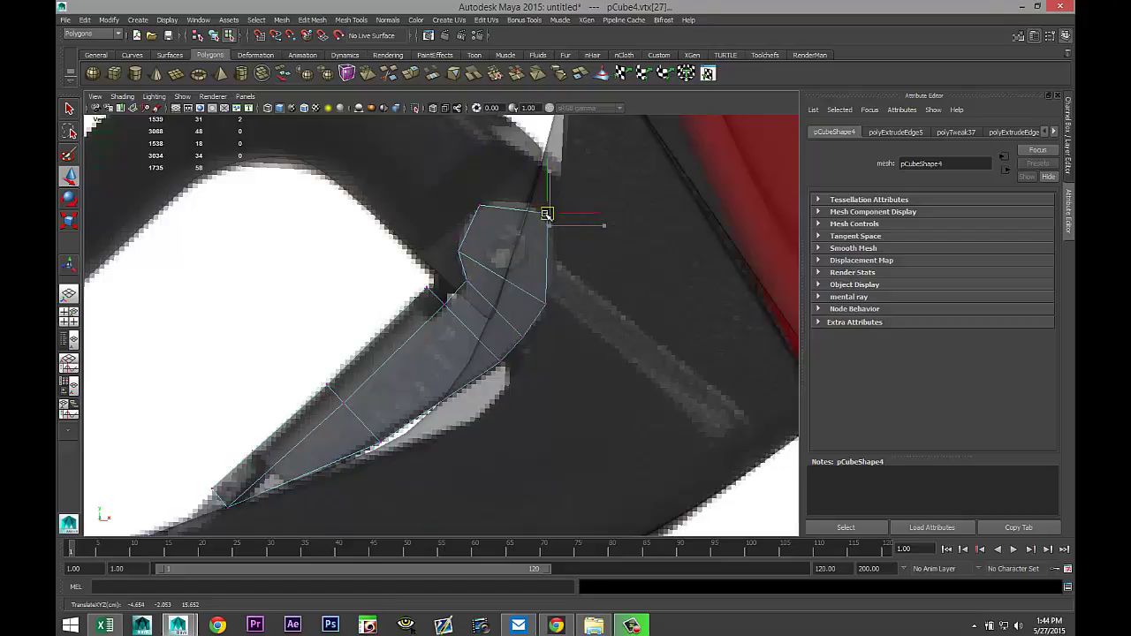
# Move the whole lever piece pCube4 to translate -5.755, -2.940, 15.652 beside the pivot.
pyautogui.click(69, 316)
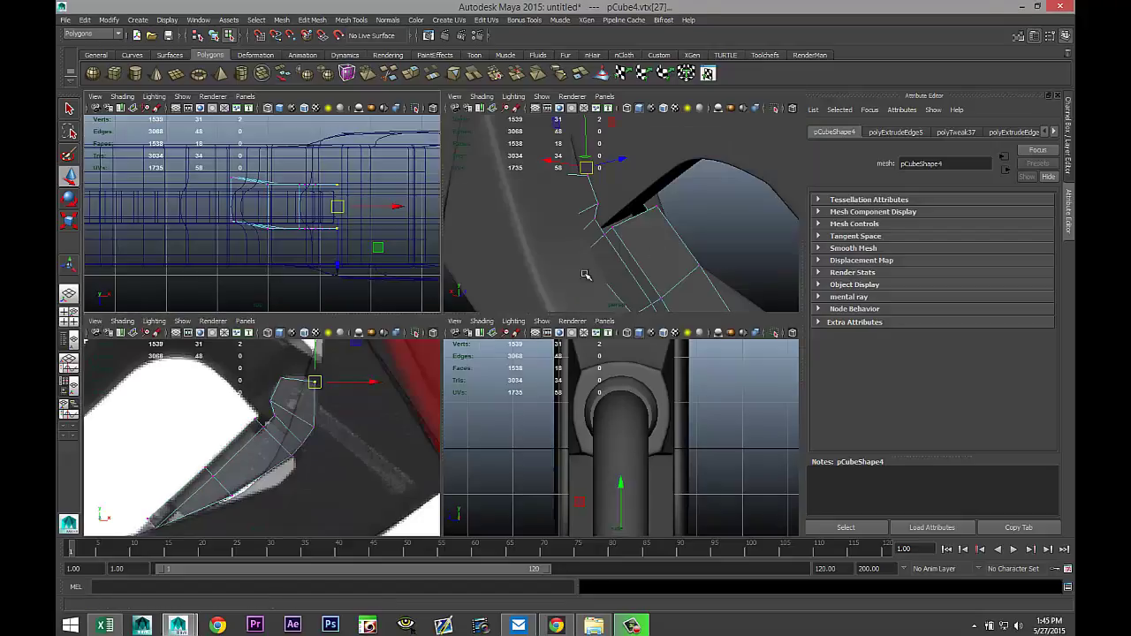
pyautogui.press('space')
pyautogui.keyDown('alt'); pyautogui.moveTo(540, 270); pyautogui.dragTo(408, 305); pyautogui.keyUp('alt')
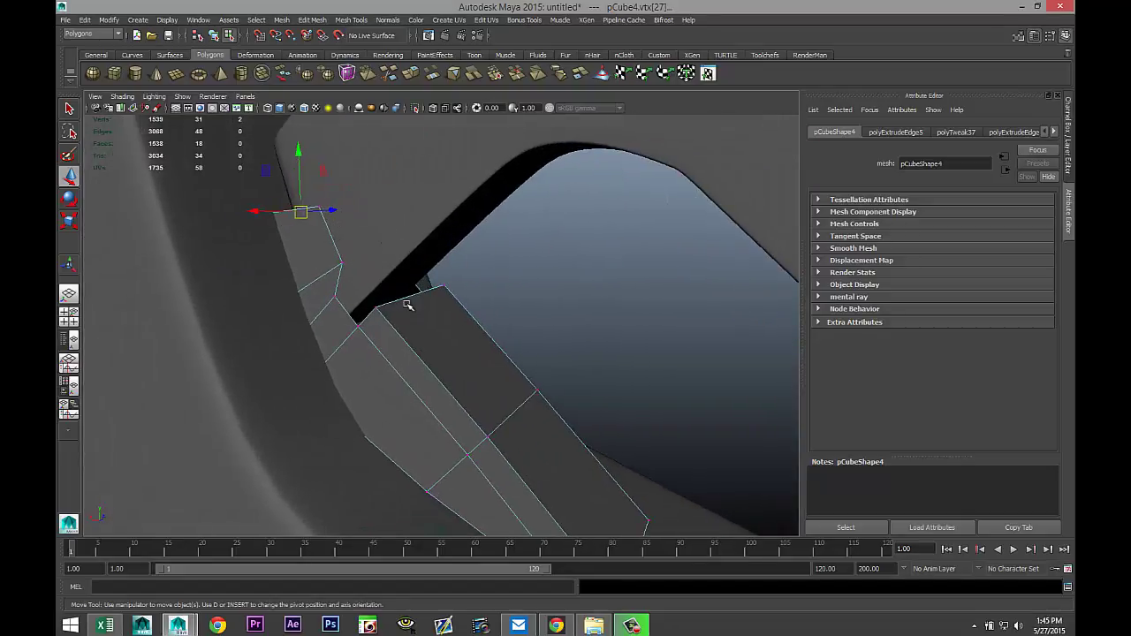
pyautogui.press('F8')
pyautogui.click(428, 366)
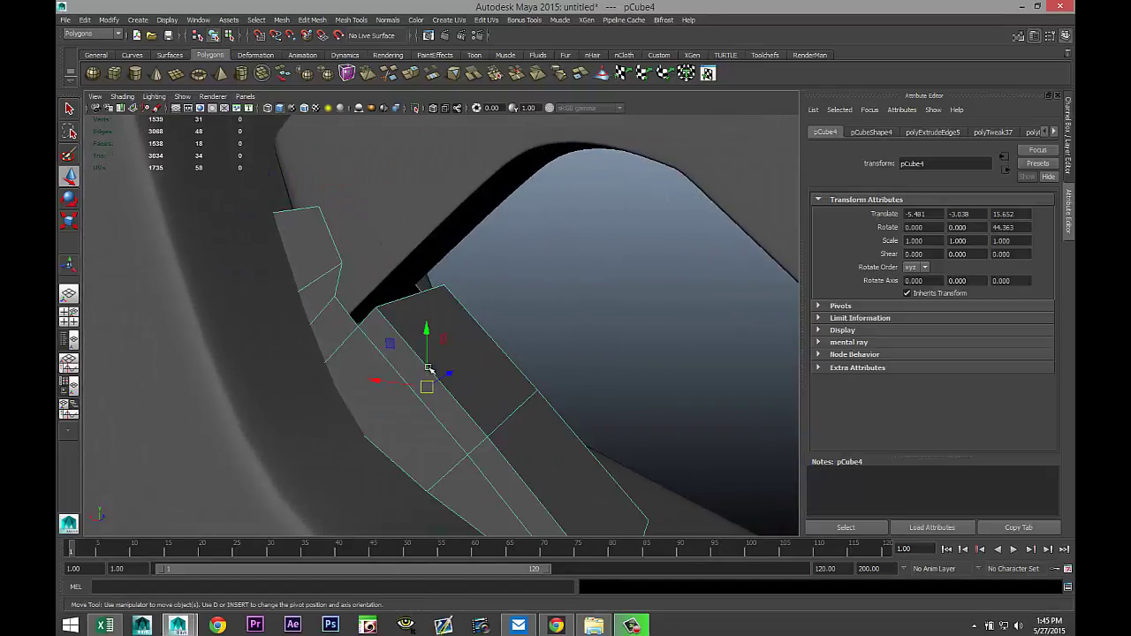
pyautogui.moveTo(433, 341); pyautogui.dragTo(445, 330)
pyautogui.moveTo(377, 365); pyautogui.dragTo(432, 393)
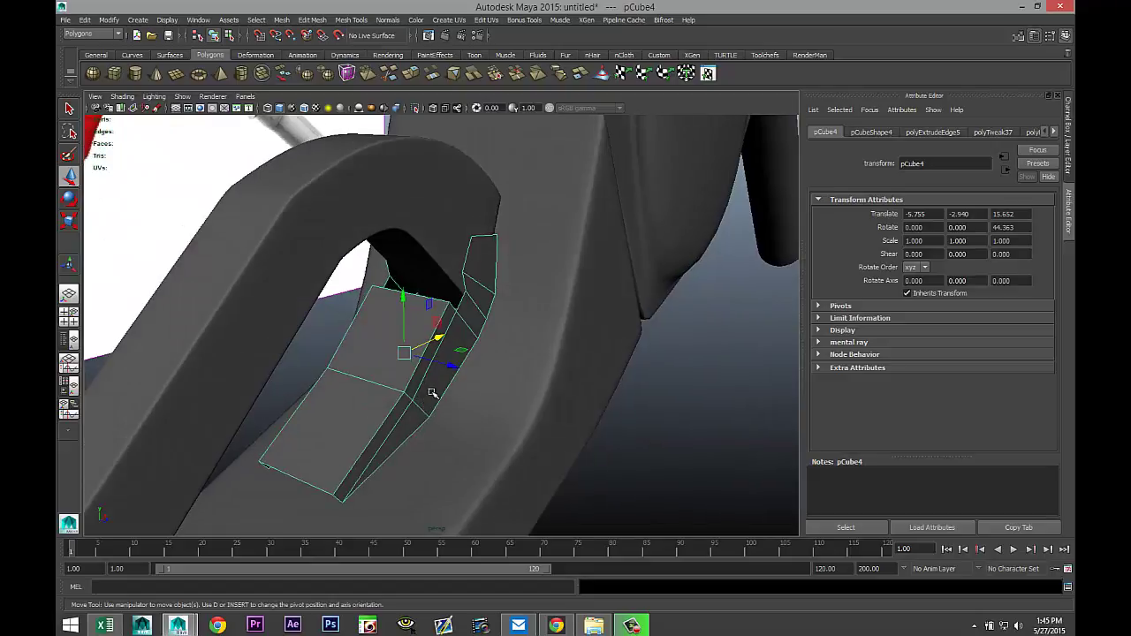
pyautogui.click(311, 19)
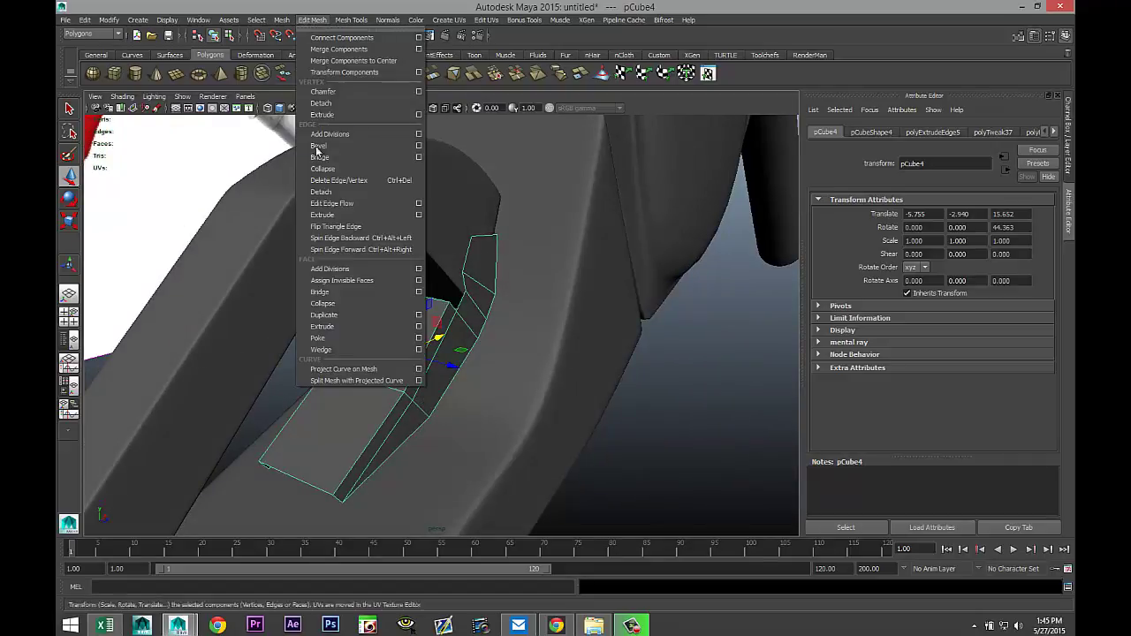
# Extrude the lever piece's faces with a thickness of 0.05.
pyautogui.click(338, 327)
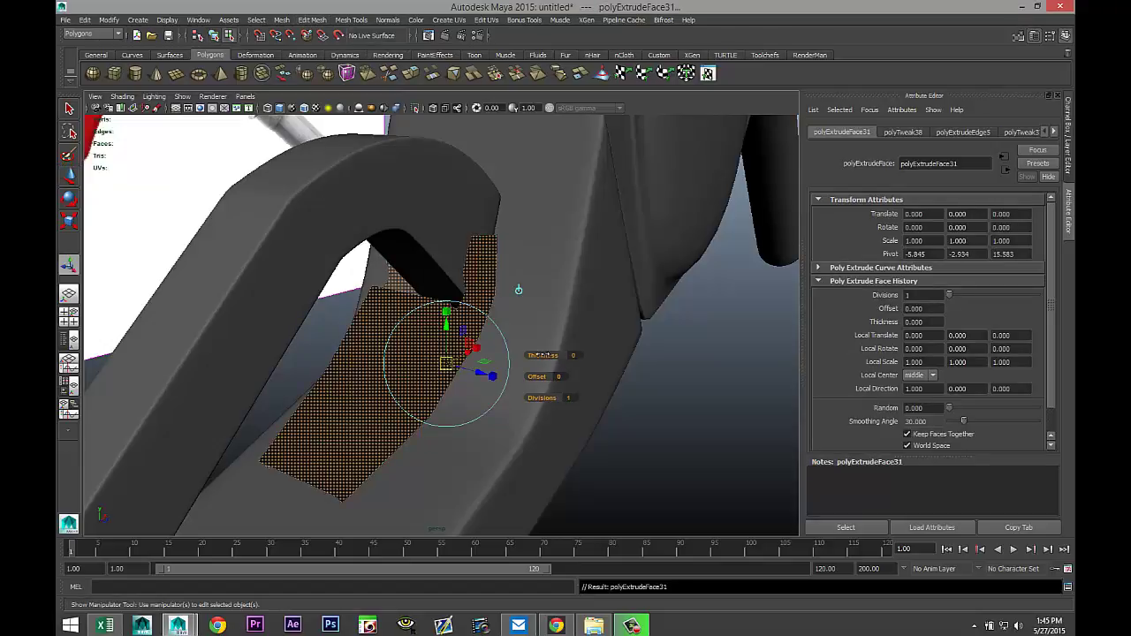
pyautogui.moveTo(542, 355)
pyautogui.mouseDown()
pyautogui.moveTo(601, 355)
pyautogui.moveTo(543, 356)
pyautogui.moveTo(555, 357)
pyautogui.mouseUp()
pyautogui.click(580, 355)
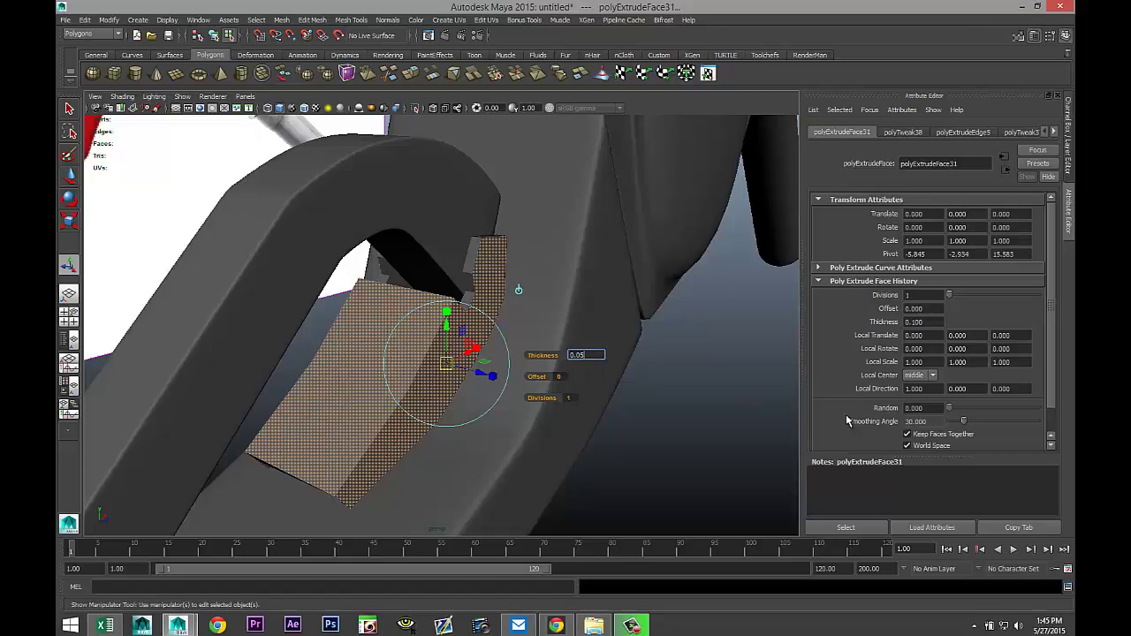
pyautogui.press('Return')
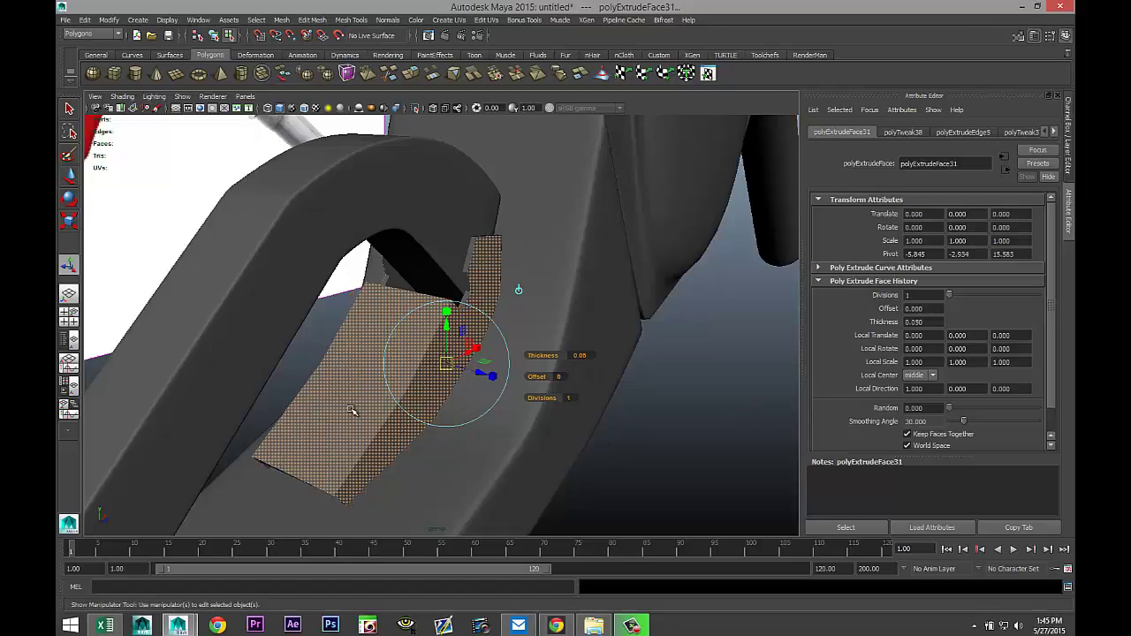
pyautogui.moveTo(352, 410); pyautogui.dragTo(391, 343, button='right')
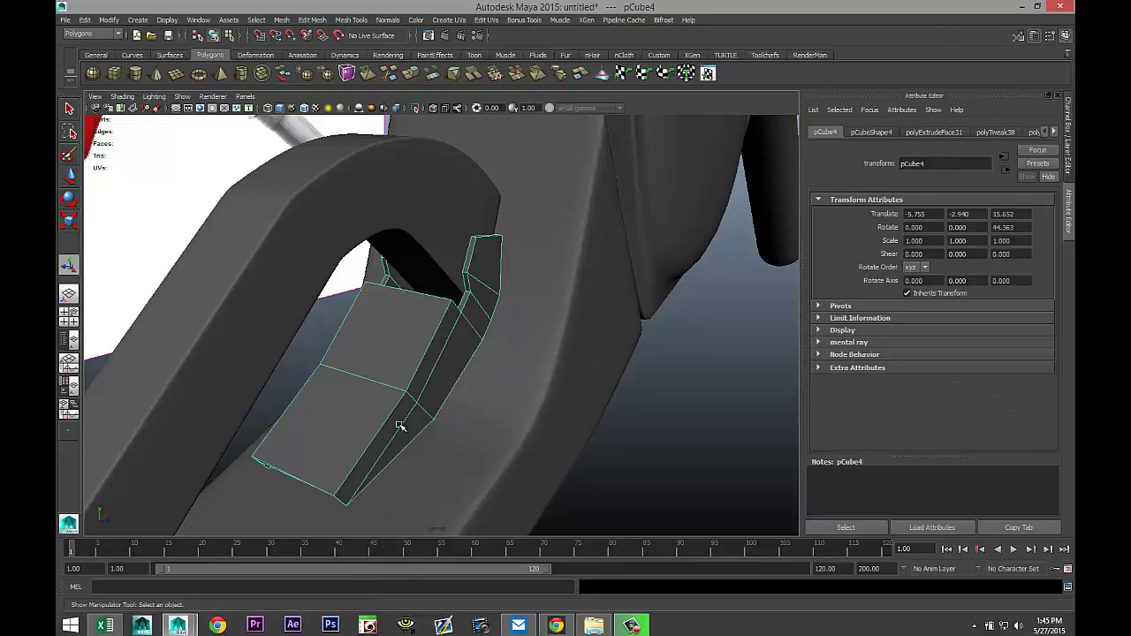
# Show the lever in smooth preview, deselect it, and frame the whole nozzle.
pyautogui.press('3')
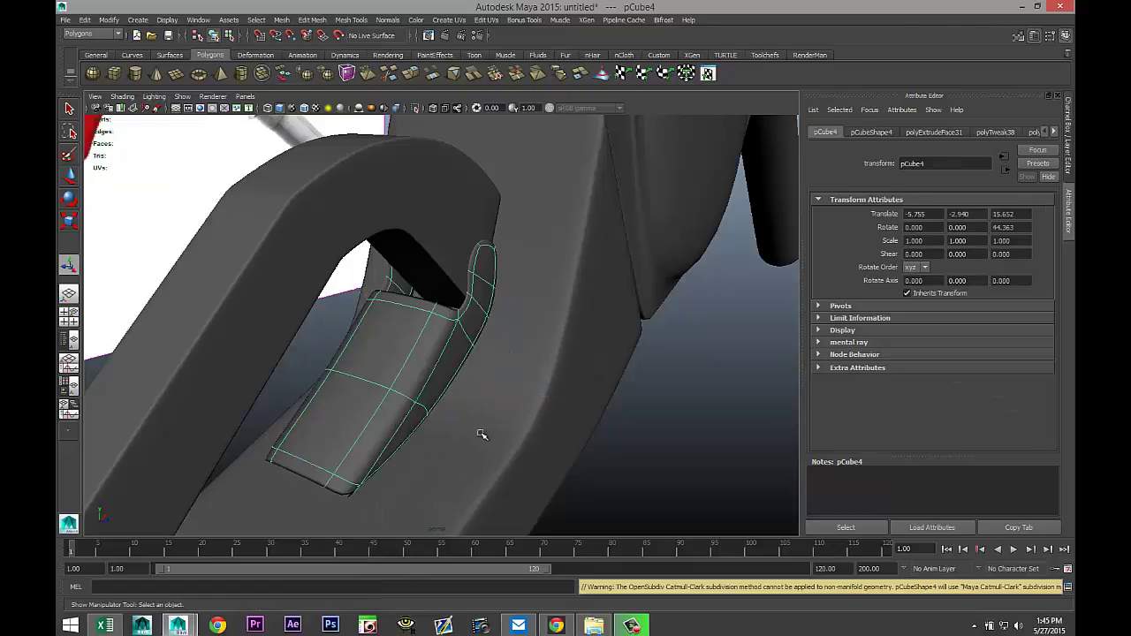
pyautogui.click(644, 438)
pyautogui.press('a')
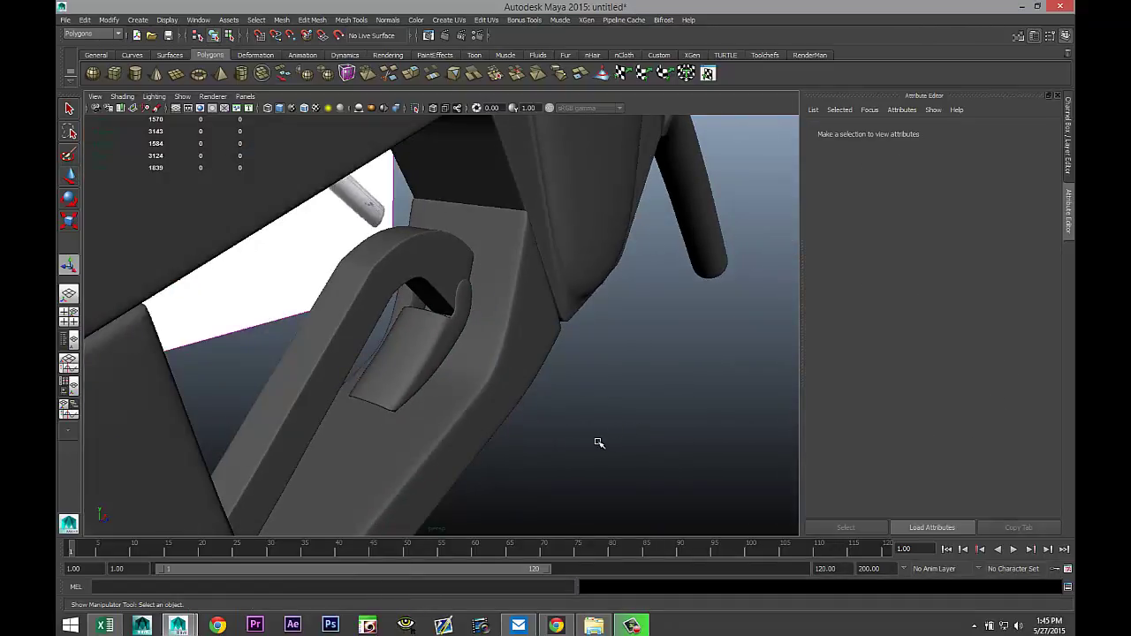
pyautogui.keyDown('alt'); pyautogui.moveTo(598, 442); pyautogui.dragTo(438, 389); pyautogui.keyUp('alt')
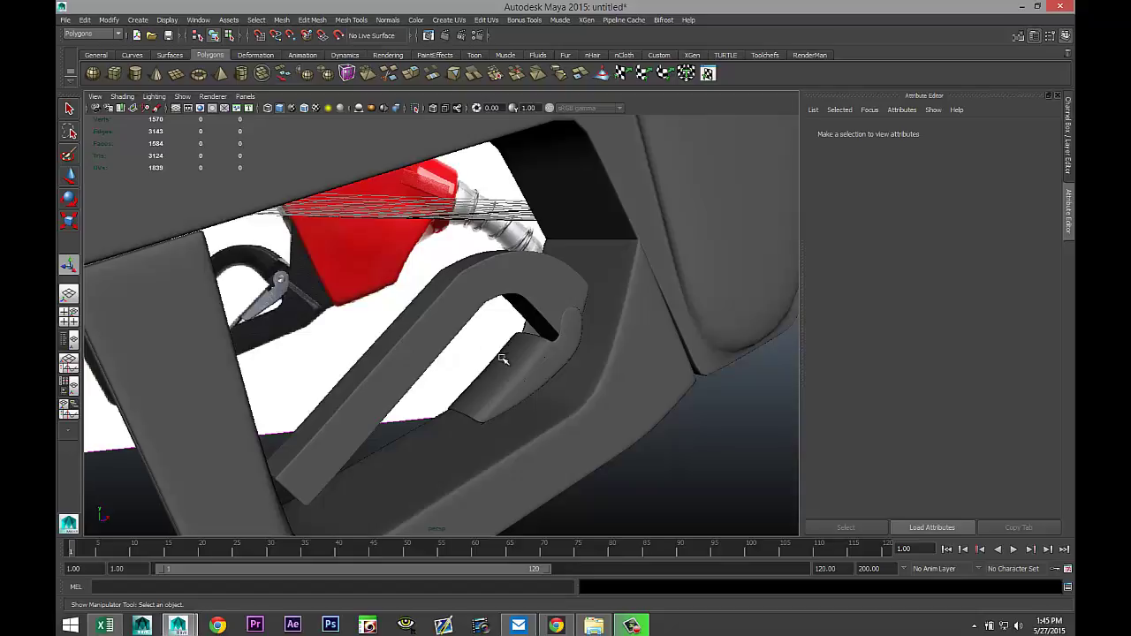
pyautogui.keyDown('alt'); pyautogui.moveTo(501, 358); pyautogui.dragTo(434, 345); pyautogui.keyUp('alt')
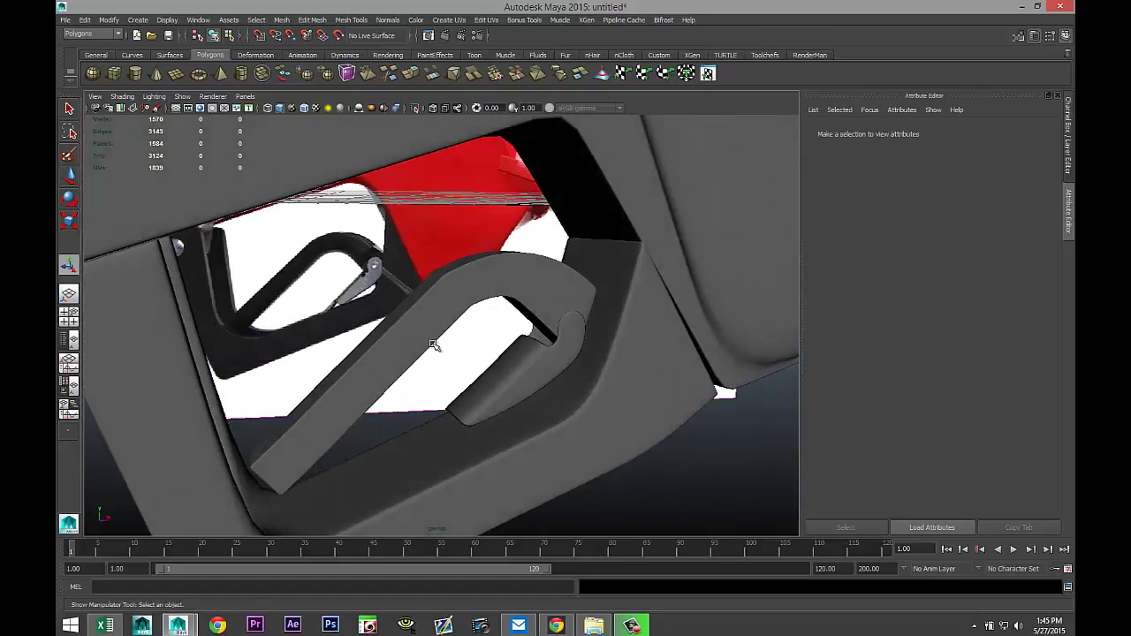
pyautogui.keyDown('alt'); pyautogui.moveTo(434, 344); pyautogui.dragTo(371, 349, button='right'); pyautogui.keyUp('alt')
# Create a polygon cylinder, pCylinder2, below the nozzle and set its X rotation to 90.
pyautogui.click(135, 73)
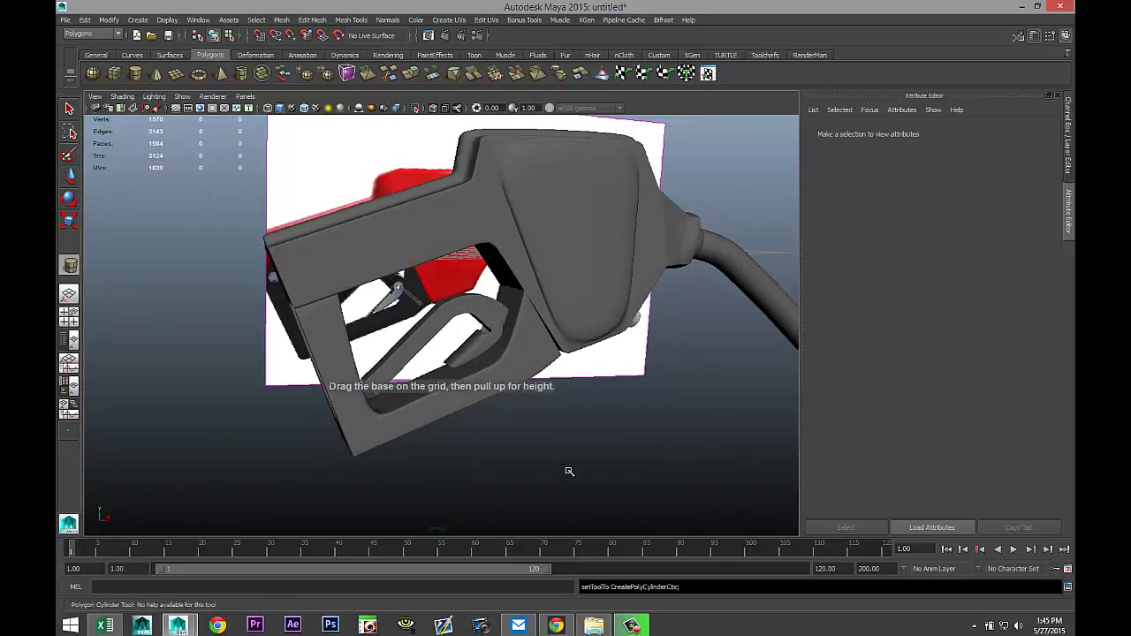
pyautogui.moveTo(568, 468); pyautogui.dragTo(556, 391)
pyautogui.press('e')
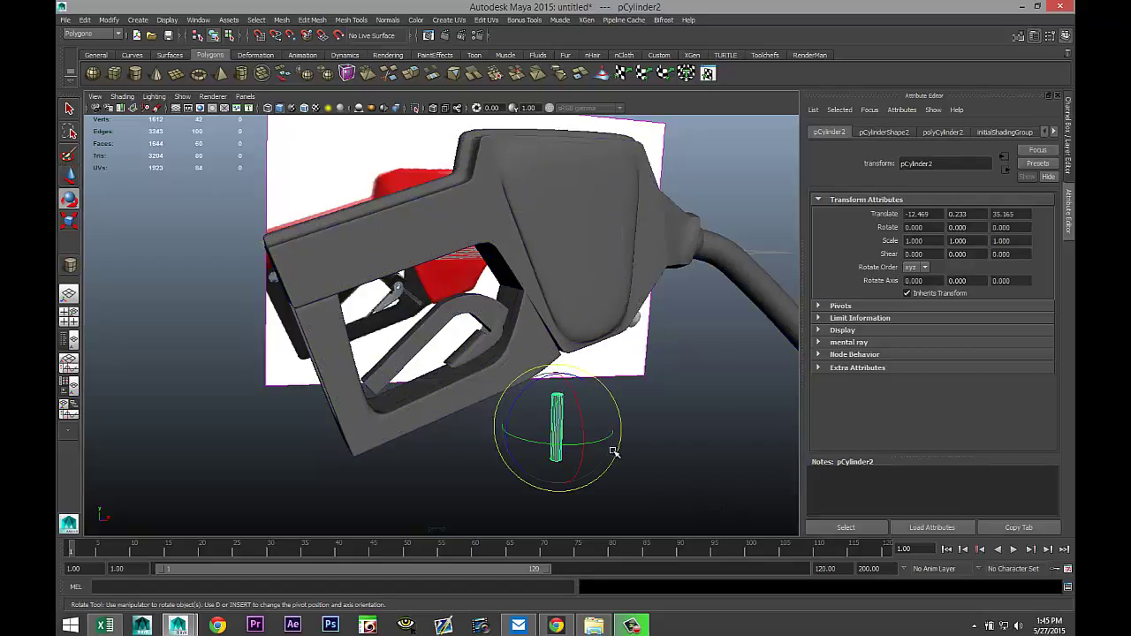
pyautogui.moveTo(575, 400); pyautogui.dragTo(590, 477)
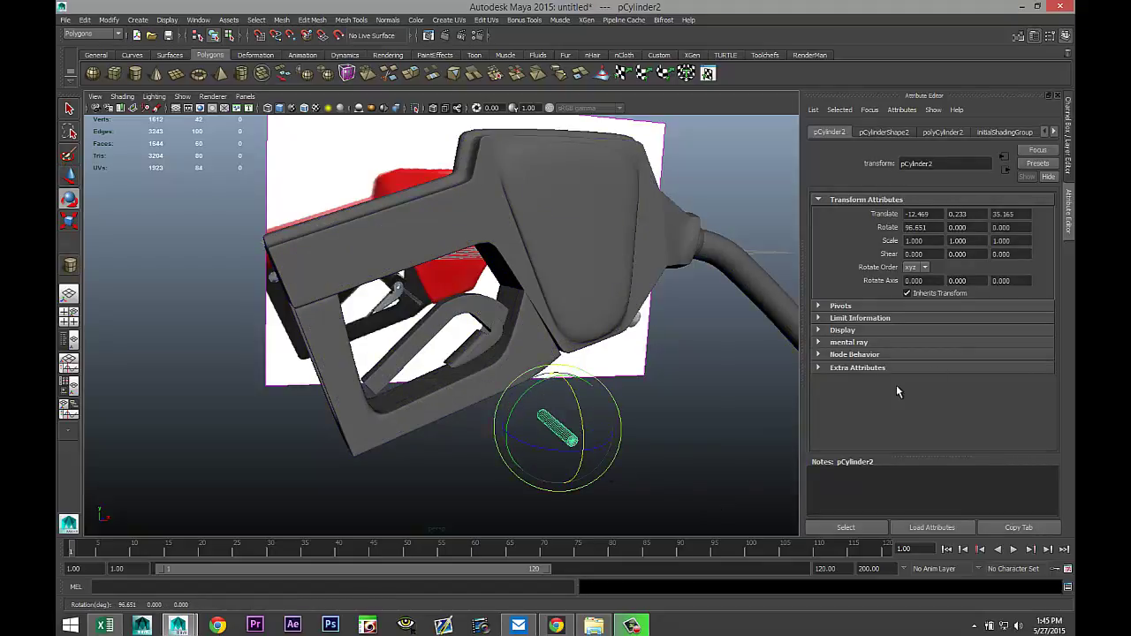
pyautogui.doubleClick(915, 227)
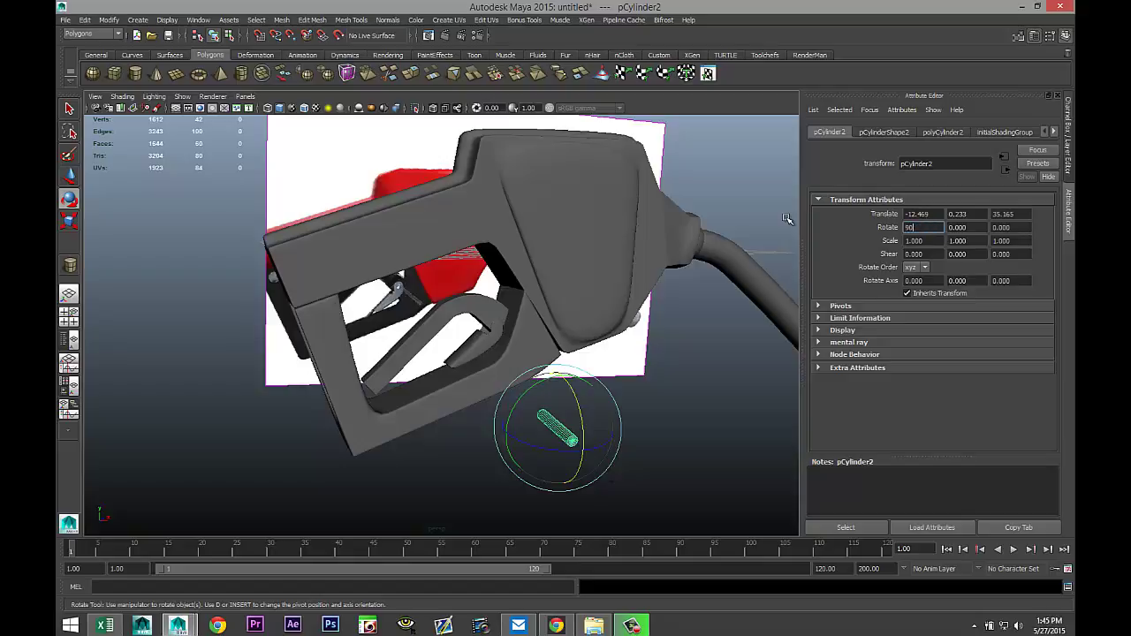
pyautogui.write('90')
pyautogui.press('Return')
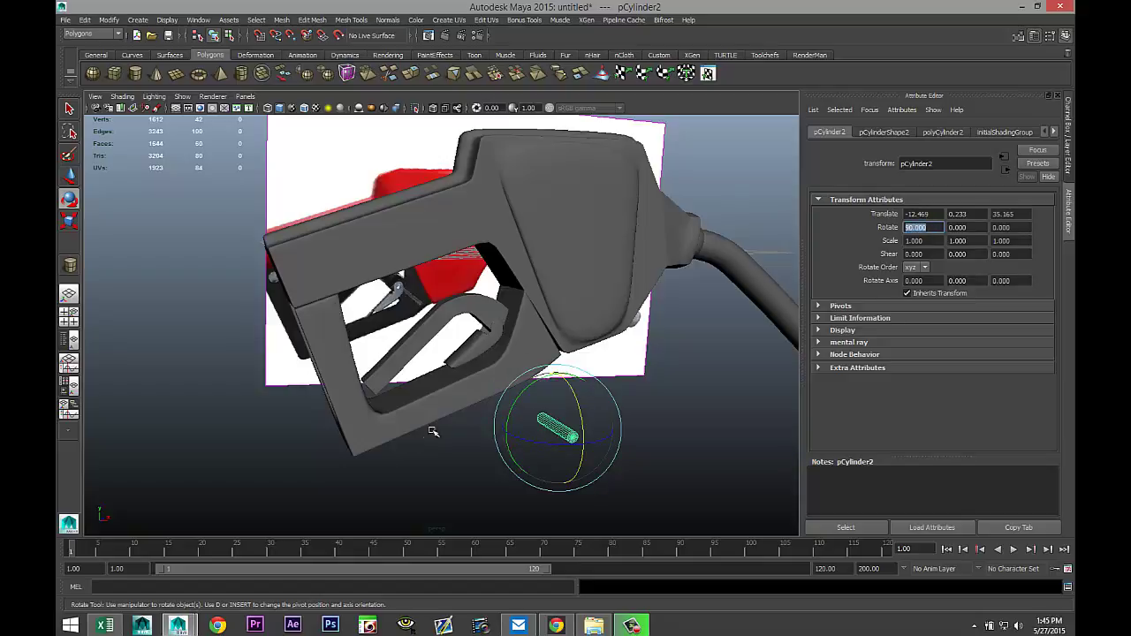
# Move the pin along Z to about 24.17, into the nozzle body.
pyautogui.keyDown('alt'); pyautogui.moveTo(432, 431); pyautogui.dragTo(452, 447); pyautogui.keyUp('alt')
pyautogui.scroll(-5, 459, 444)
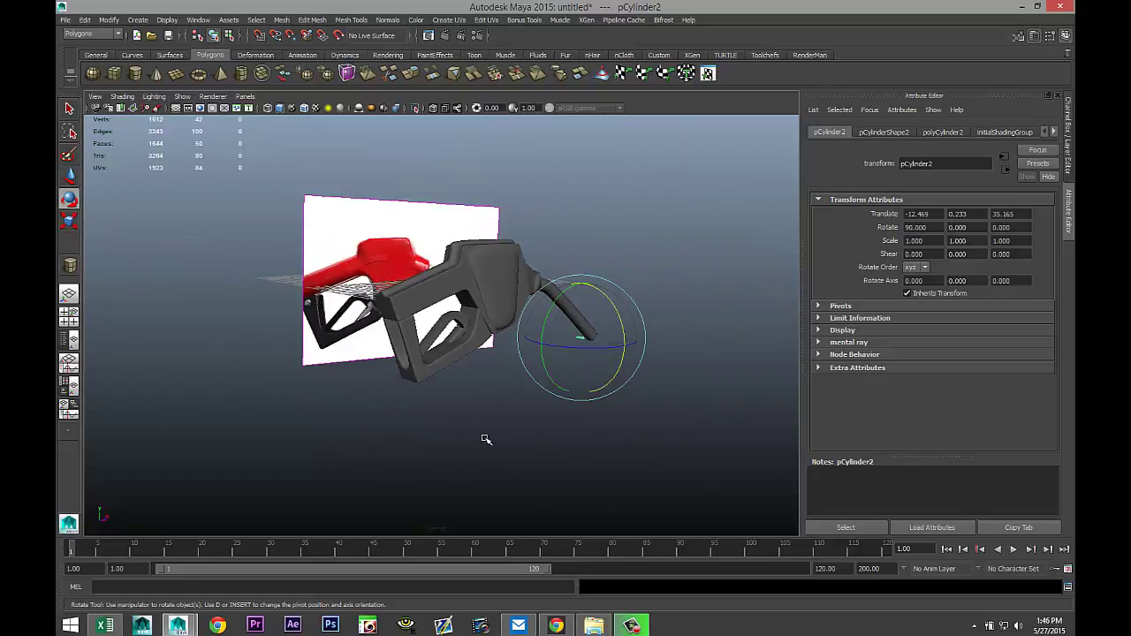
pyautogui.press('w')
pyautogui.moveTo(624, 346); pyautogui.dragTo(488, 335)
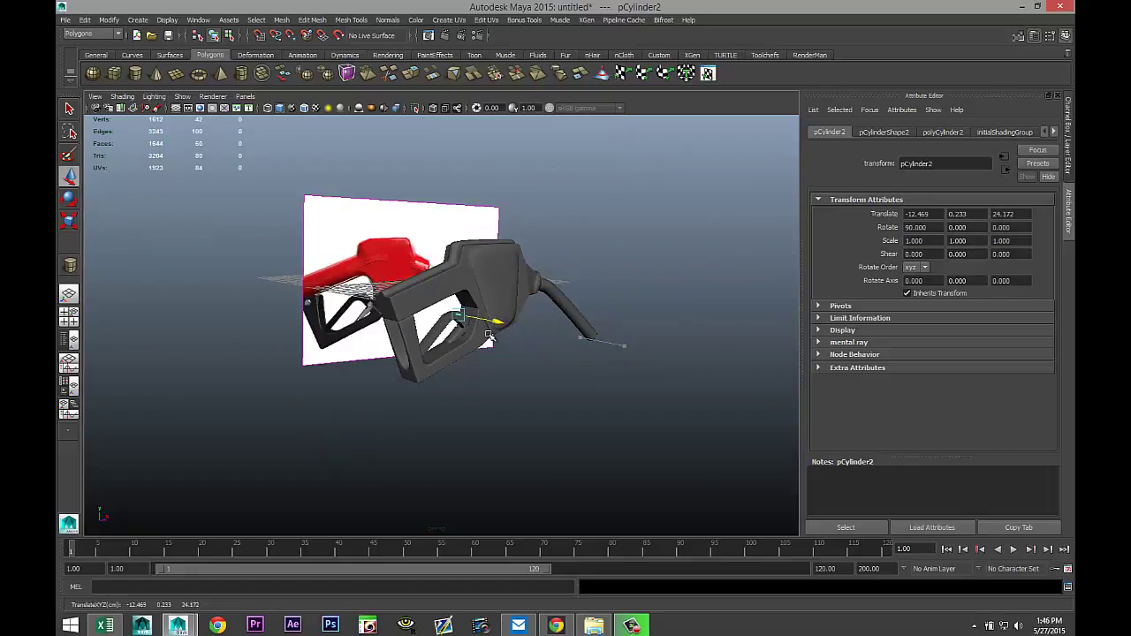
# In the front view with X-Ray on, move pCylinder2 onto the trigger's curled pivot end.
pyautogui.click(69, 315)
pyautogui.press('space')
pyautogui.press('f')
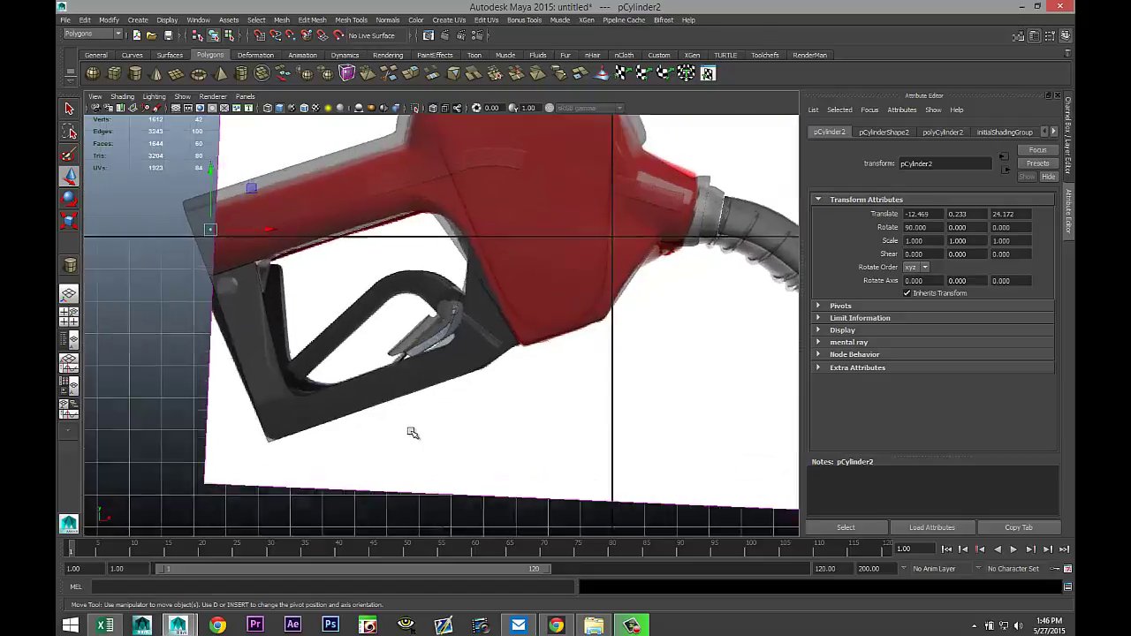
pyautogui.scroll(5, 412, 433)
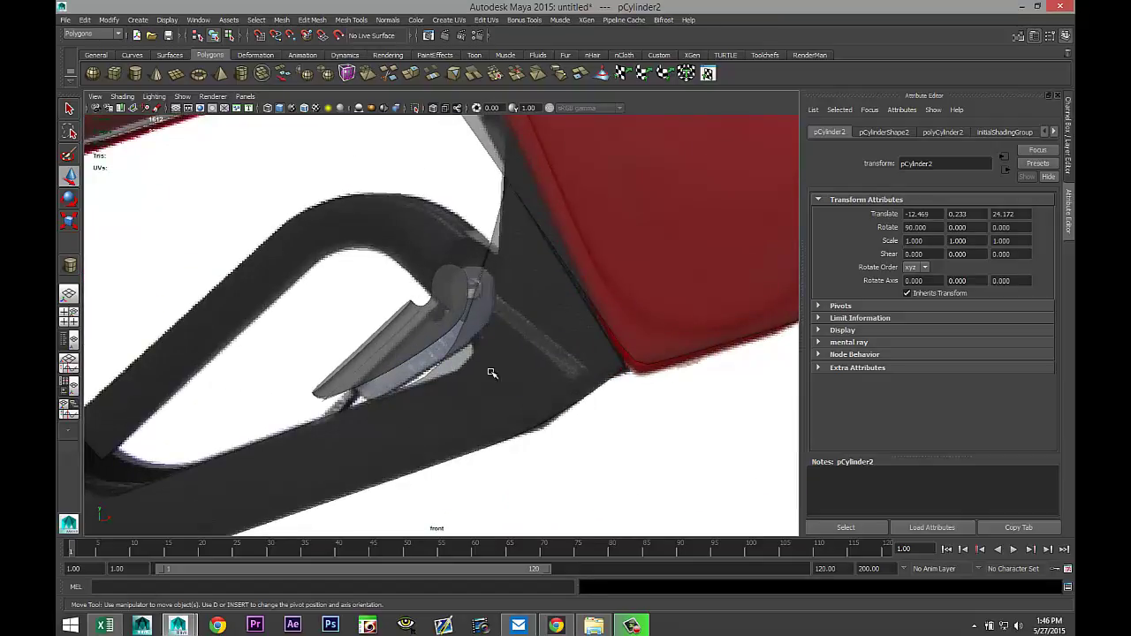
pyautogui.scroll(-5, 513, 382)
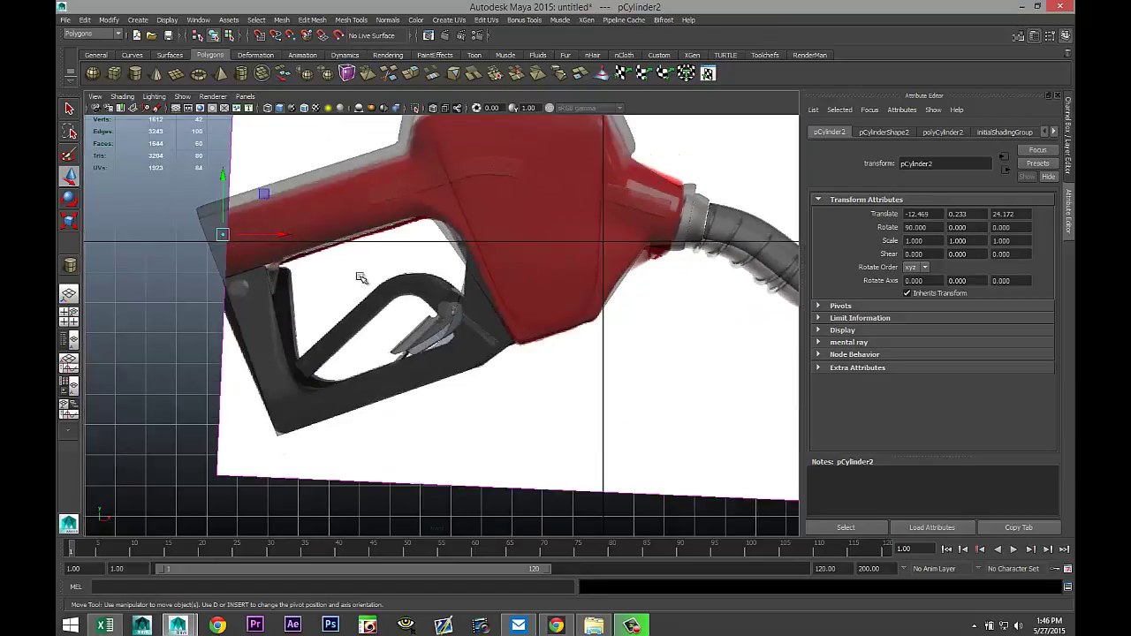
pyautogui.moveTo(261, 234); pyautogui.dragTo(488, 268)
pyautogui.click(434, 109)
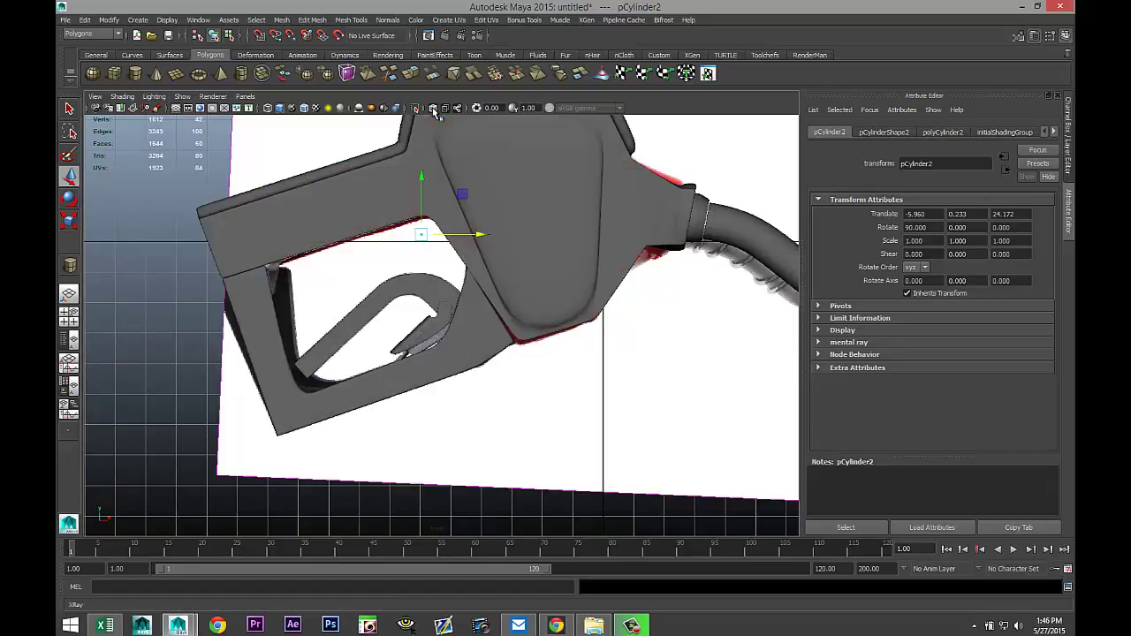
pyautogui.moveTo(434, 186); pyautogui.dragTo(443, 272)
pyautogui.moveTo(463, 319); pyautogui.dragTo(504, 314)
# Centre the pin at X -5.199, Y -2.188 and scale it uniformly to 3.707.
pyautogui.press('f')
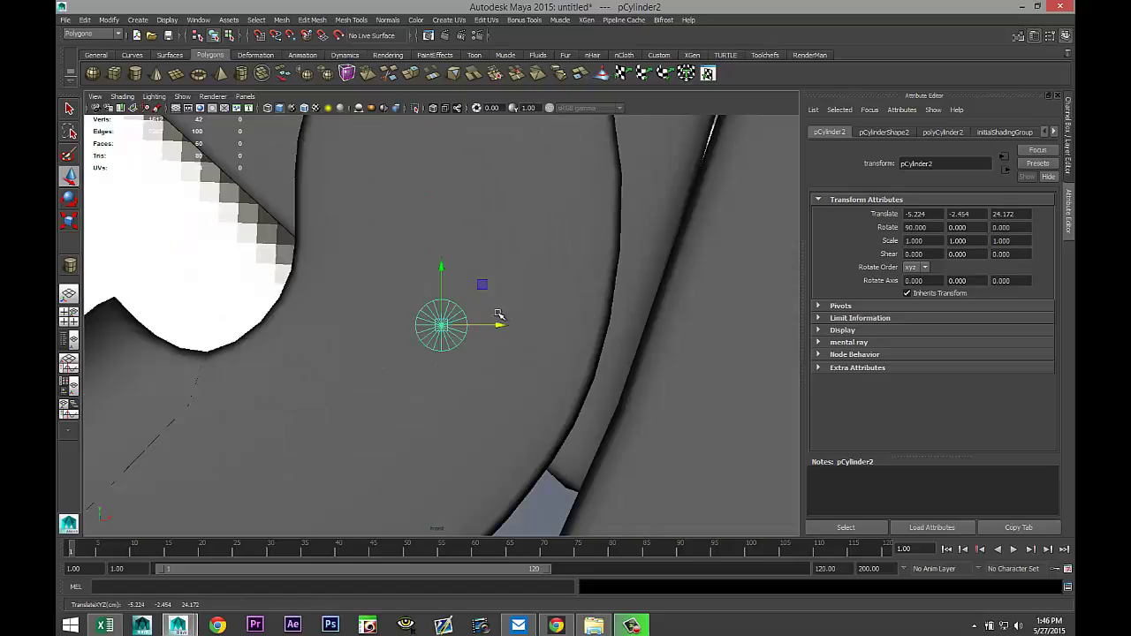
pyautogui.scroll(-5, 470, 356)
pyautogui.scroll(4, 470, 354)
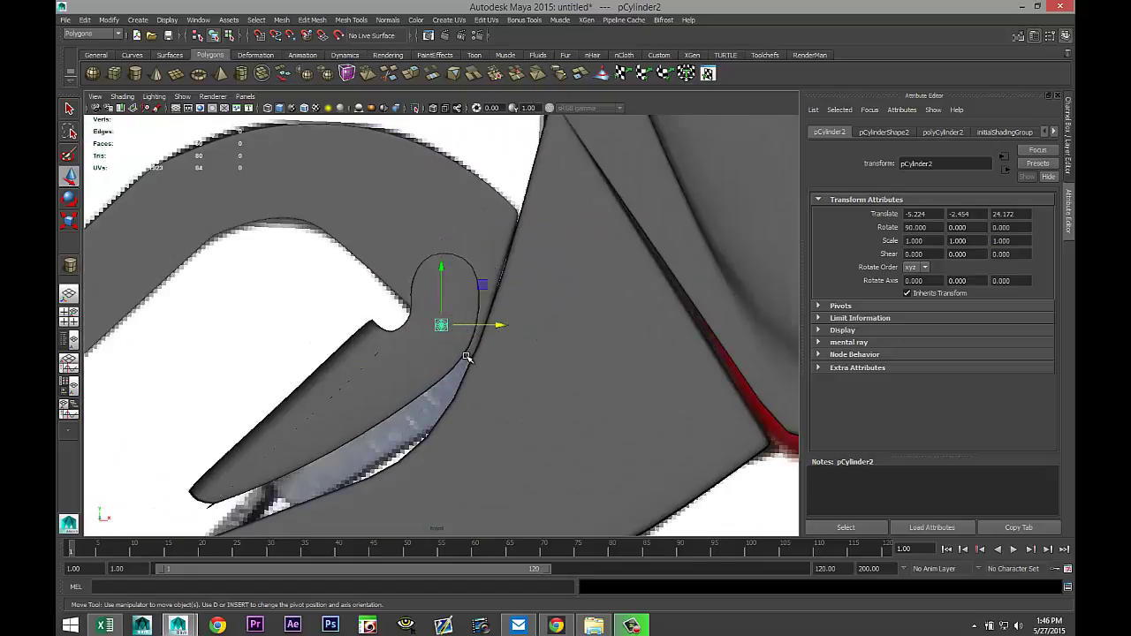
pyautogui.moveTo(440, 268); pyautogui.dragTo(444, 188)
pyautogui.moveTo(499, 251); pyautogui.dragTo(628, 300)
pyautogui.press('r')
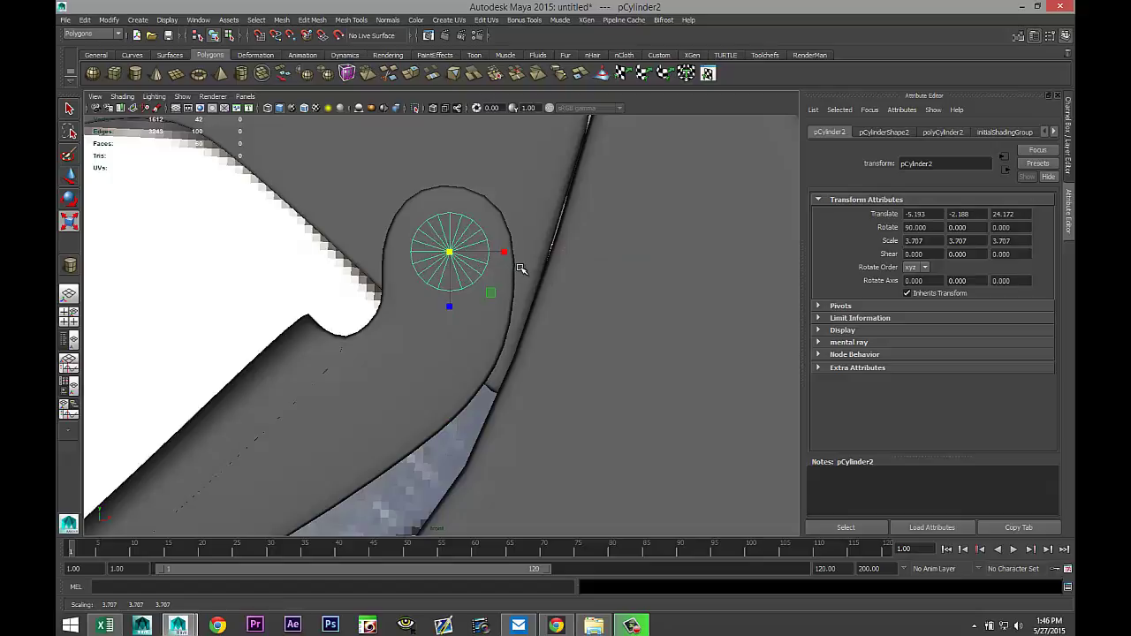
pyautogui.press('w')
pyautogui.moveTo(505, 253); pyautogui.dragTo(504, 254)
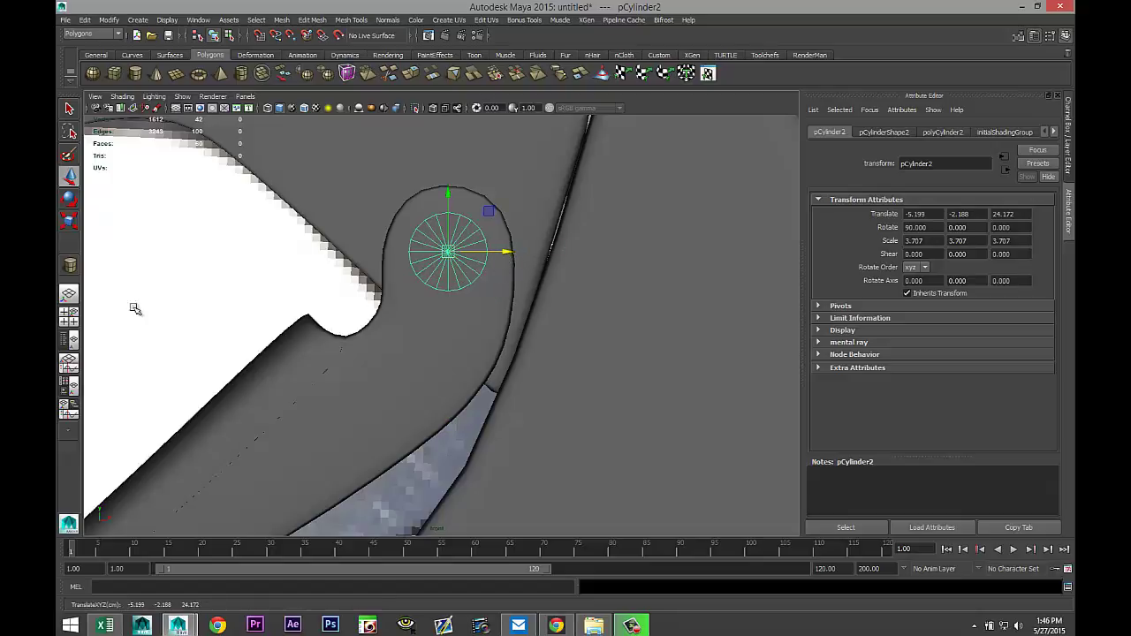
pyautogui.click(70, 316)
# In the top view, slide the pin along Z to about 15.65, in line with the trigger.
pyautogui.press('space')
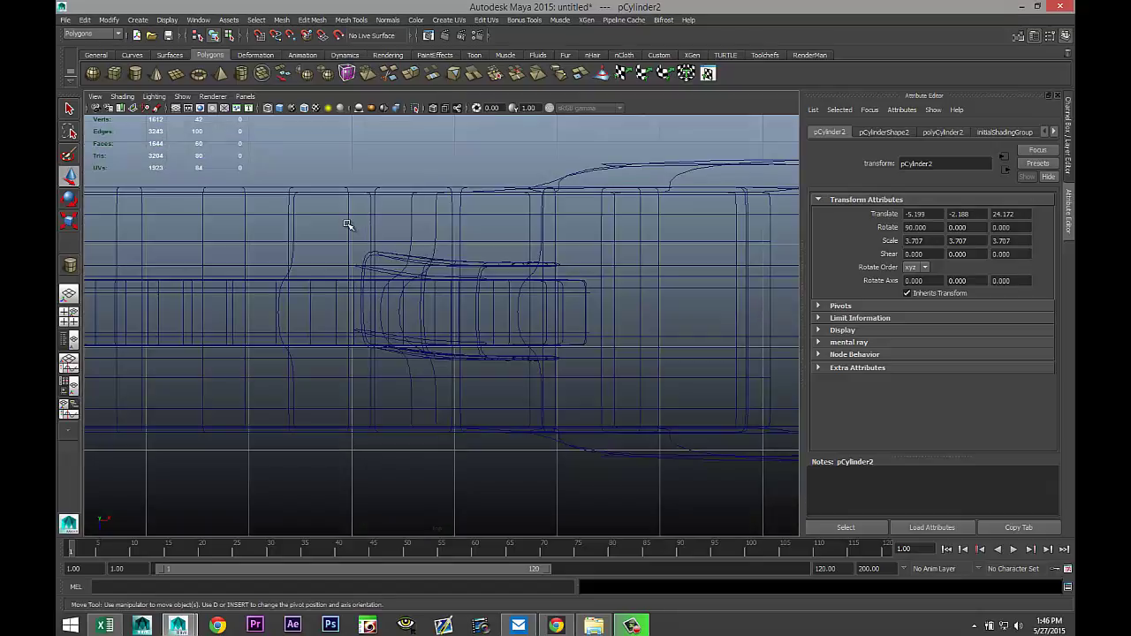
pyautogui.press('f')
pyautogui.scroll(-5, 353, 286)
pyautogui.scroll(-3, 353, 301)
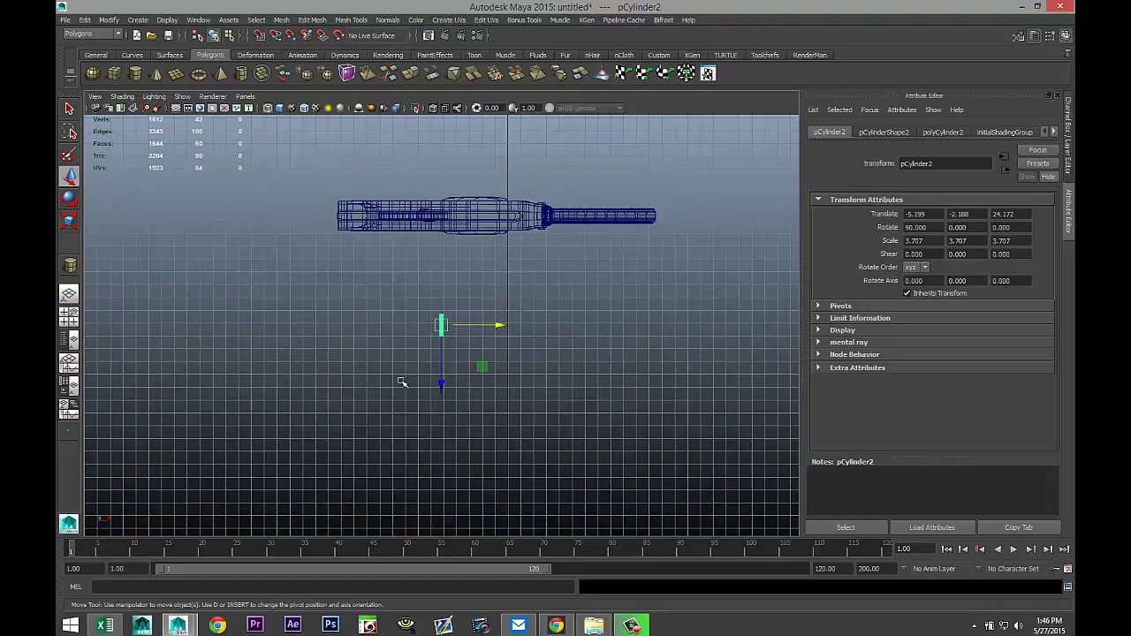
pyautogui.moveTo(441, 380); pyautogui.dragTo(432, 270)
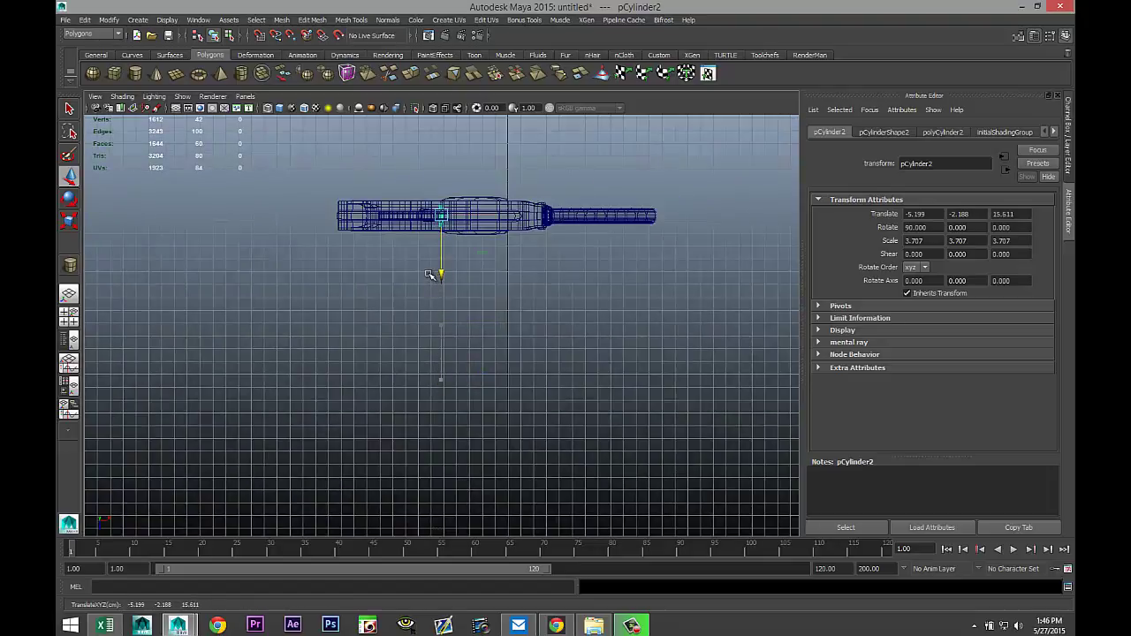
pyautogui.press('f')
pyautogui.scroll(-5, 433, 353)
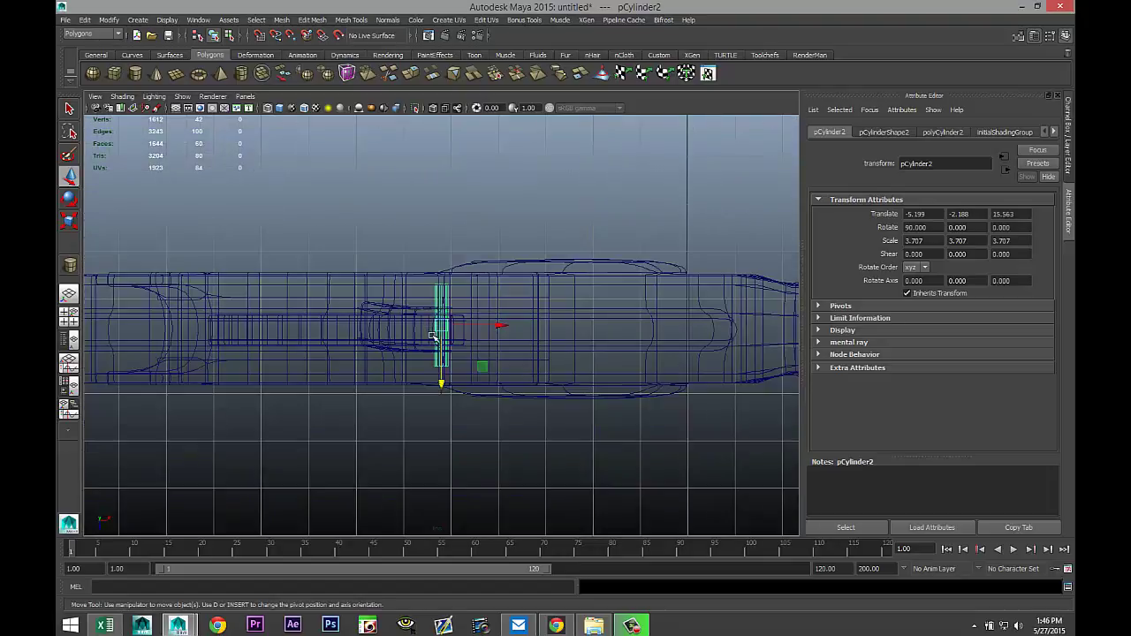
pyautogui.scroll(3, 442, 380)
pyautogui.moveTo(441, 385); pyautogui.dragTo(442, 395)
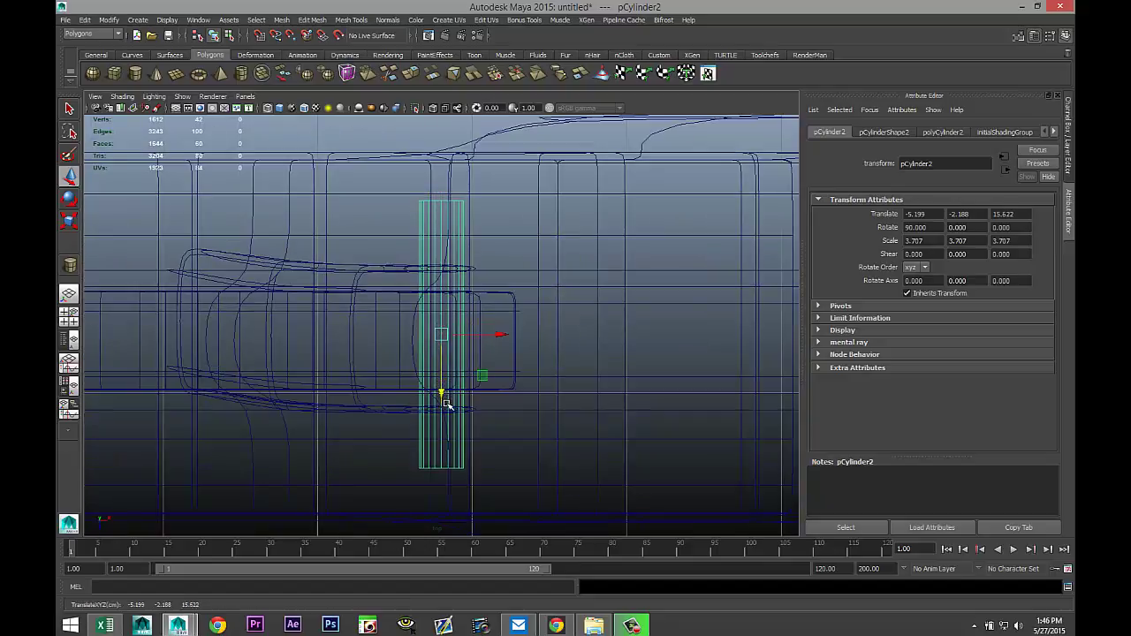
# Scale the pin's length (Y) to 2.240 so it spans the trigger's width.
pyautogui.press('r')
pyautogui.moveTo(441, 391)
pyautogui.mouseDown()
pyautogui.moveTo(442, 365)
pyautogui.moveTo(442, 394)
pyautogui.mouseUp()
pyautogui.press('w')
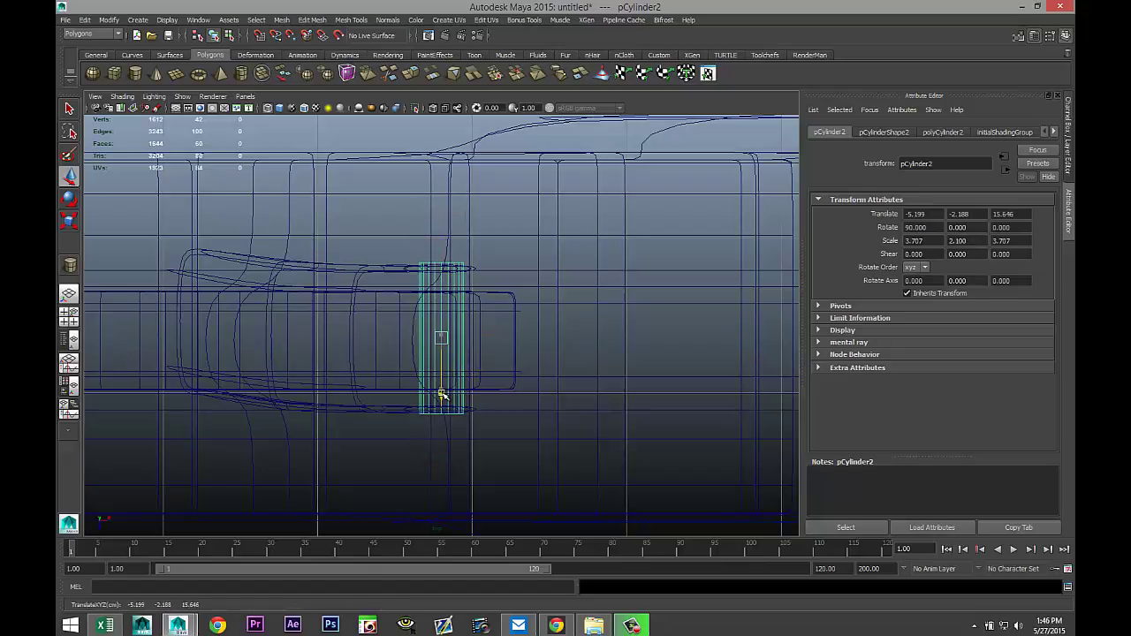
pyautogui.press('r')
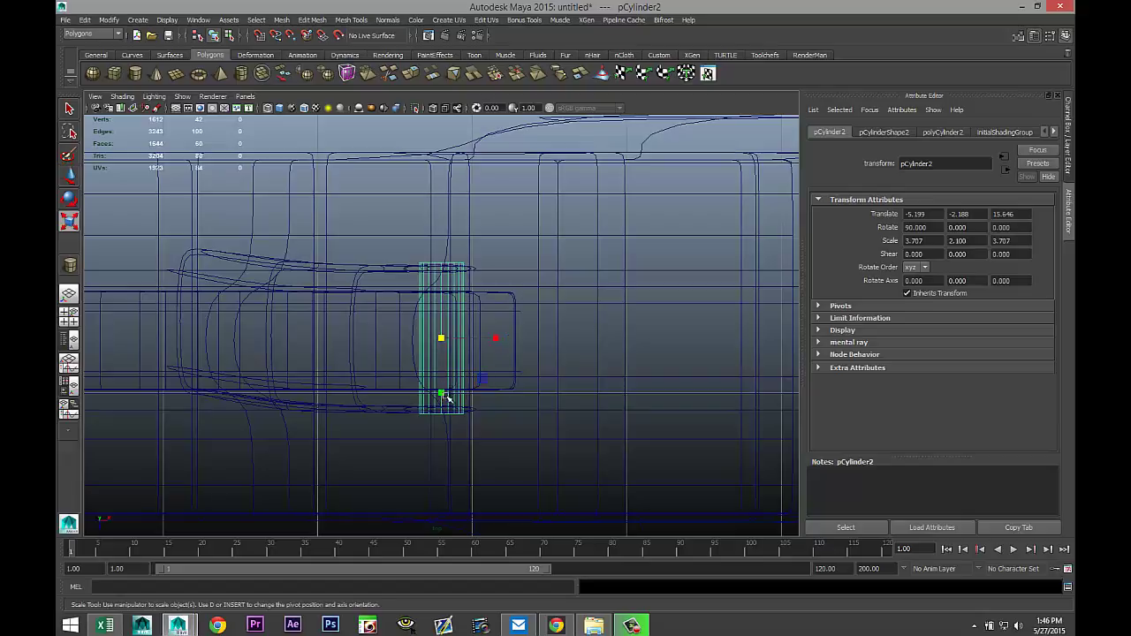
pyautogui.moveTo(442, 395); pyautogui.dragTo(442, 400)
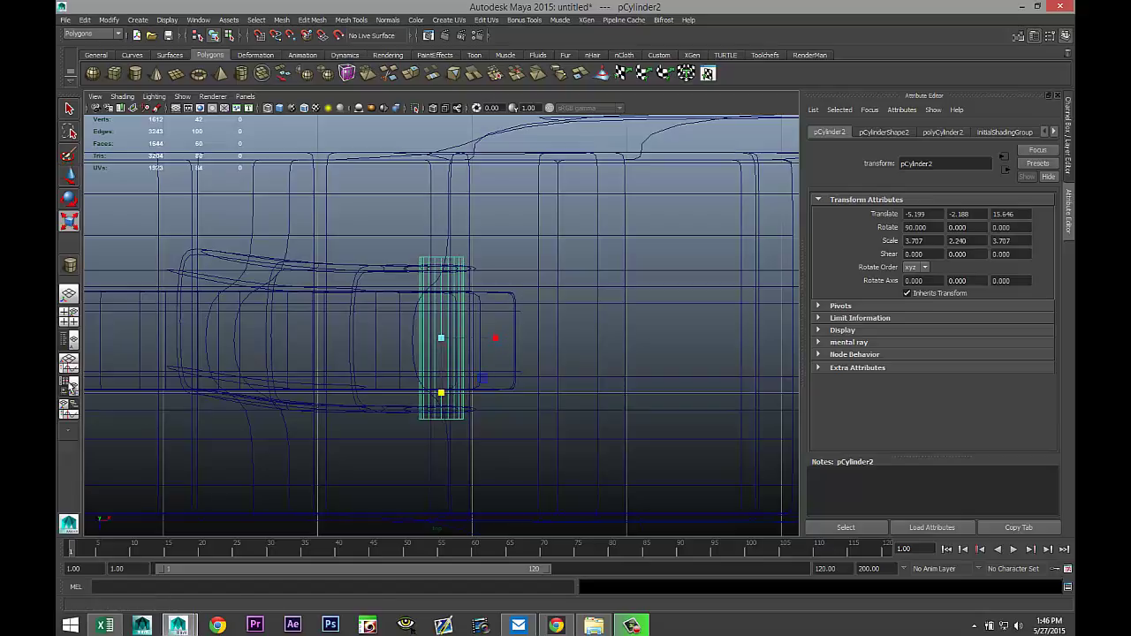
pyautogui.click(76, 325)
# Select the ring cylinder at the hose joint and duplicate it.
pyautogui.press('space')
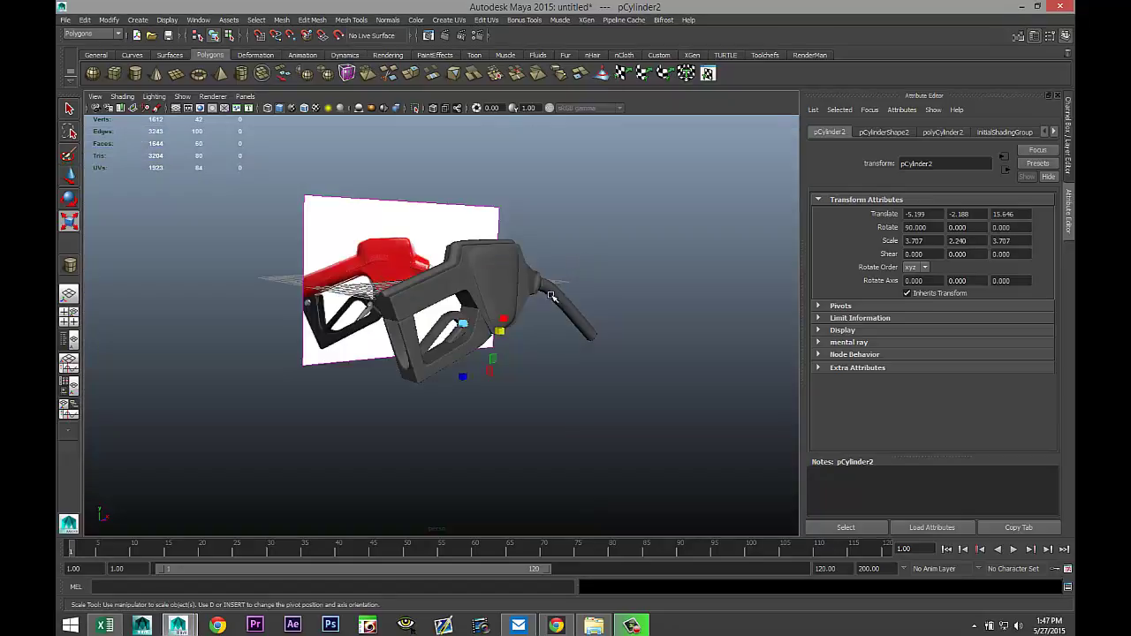
pyautogui.scroll(3, 547, 302)
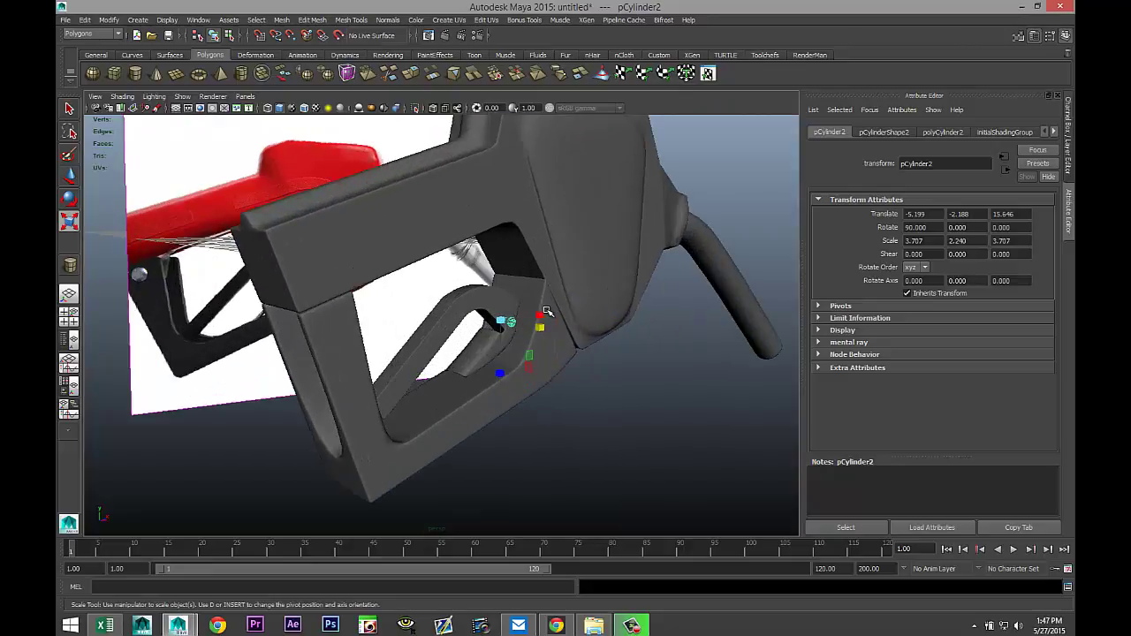
pyautogui.click(583, 438)
pyautogui.moveTo(578, 427)
pyautogui.keyDown('alt'); pyautogui.mouseDown()
pyautogui.moveTo(593, 406)
pyautogui.moveTo(609, 416)
pyautogui.moveTo(566, 424)
pyautogui.mouseUp(); pyautogui.keyUp('alt')
pyautogui.keyDown('alt'); pyautogui.moveTo(512, 416); pyautogui.dragTo(565, 382, button='middle'); pyautogui.keyUp('alt')
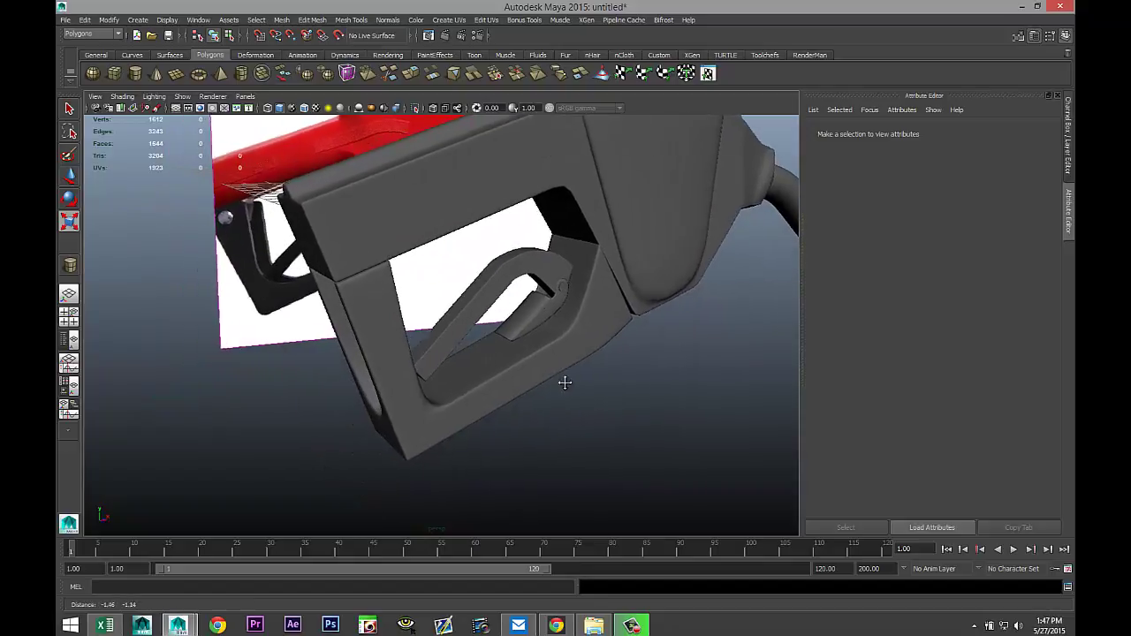
pyautogui.press('f')
pyautogui.keyDown('alt'); pyautogui.moveTo(601, 391); pyautogui.dragTo(447, 252); pyautogui.keyUp('alt')
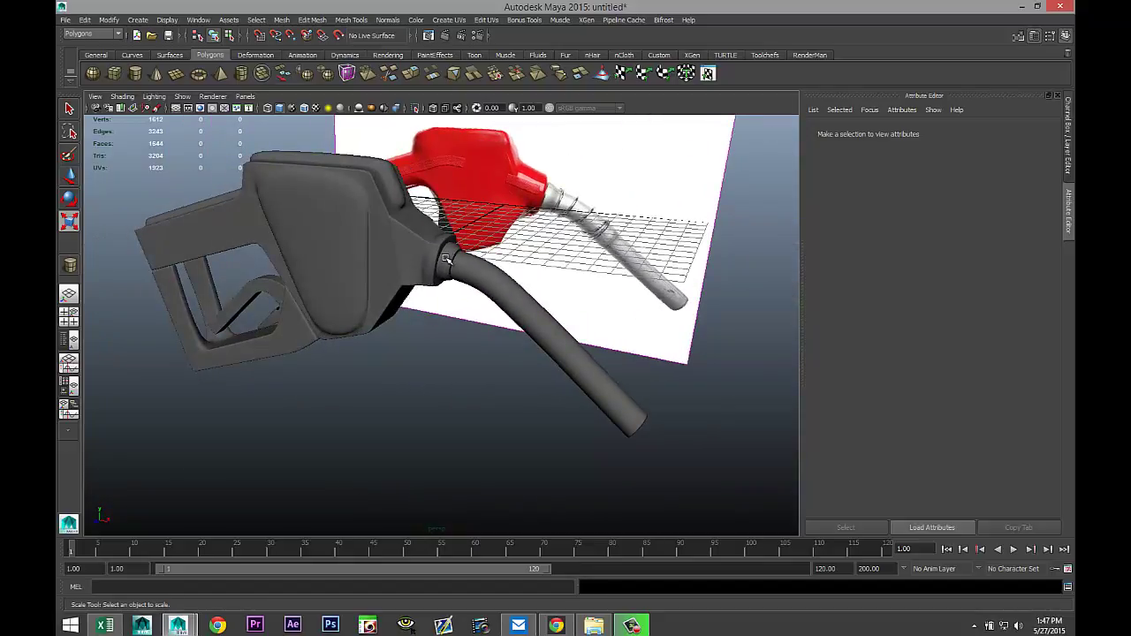
pyautogui.click(447, 258)
pyautogui.rightClick(447, 258)
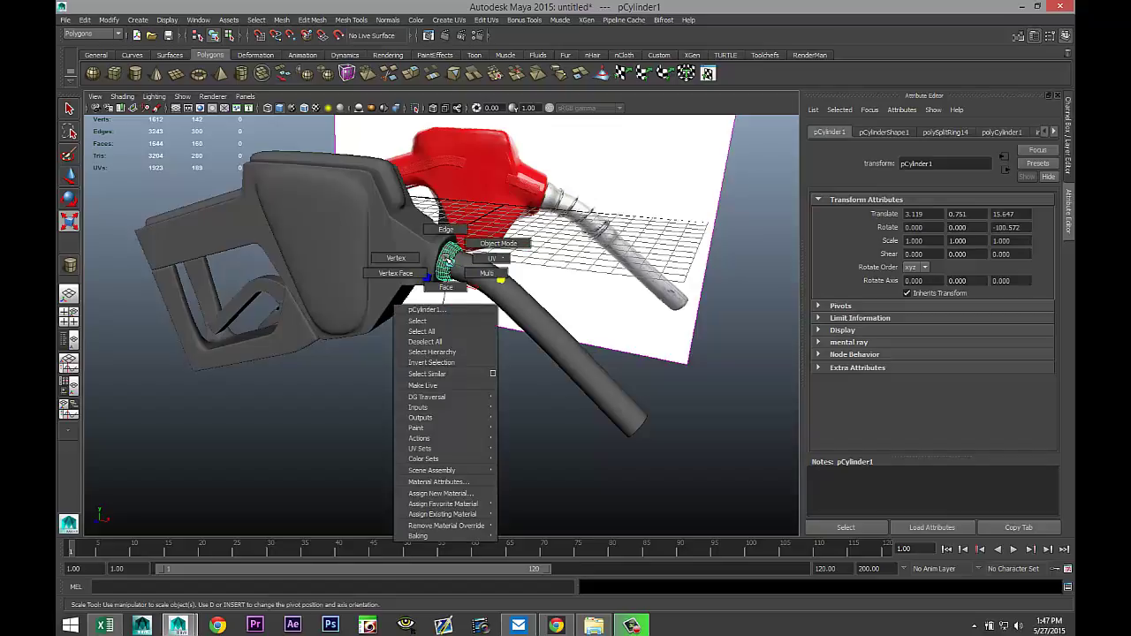
pyautogui.click(449, 263)
pyautogui.hotkey('ctrl', 'd')
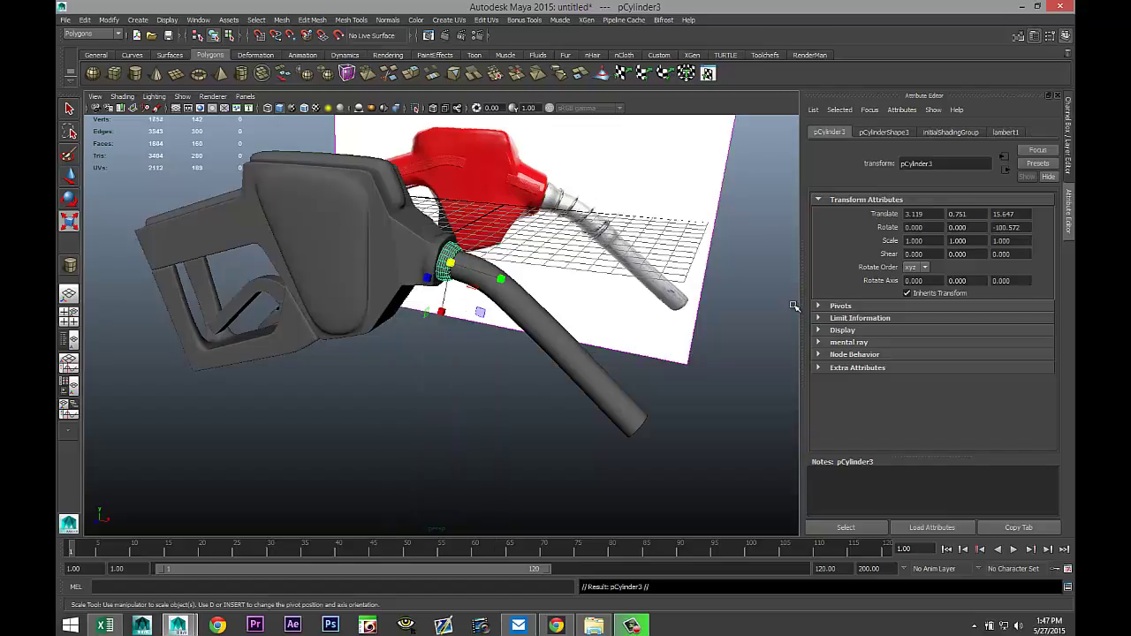
# Move the duplicate, pCylinder3, to the handle's rear end and spin it to align.
pyautogui.press('w')
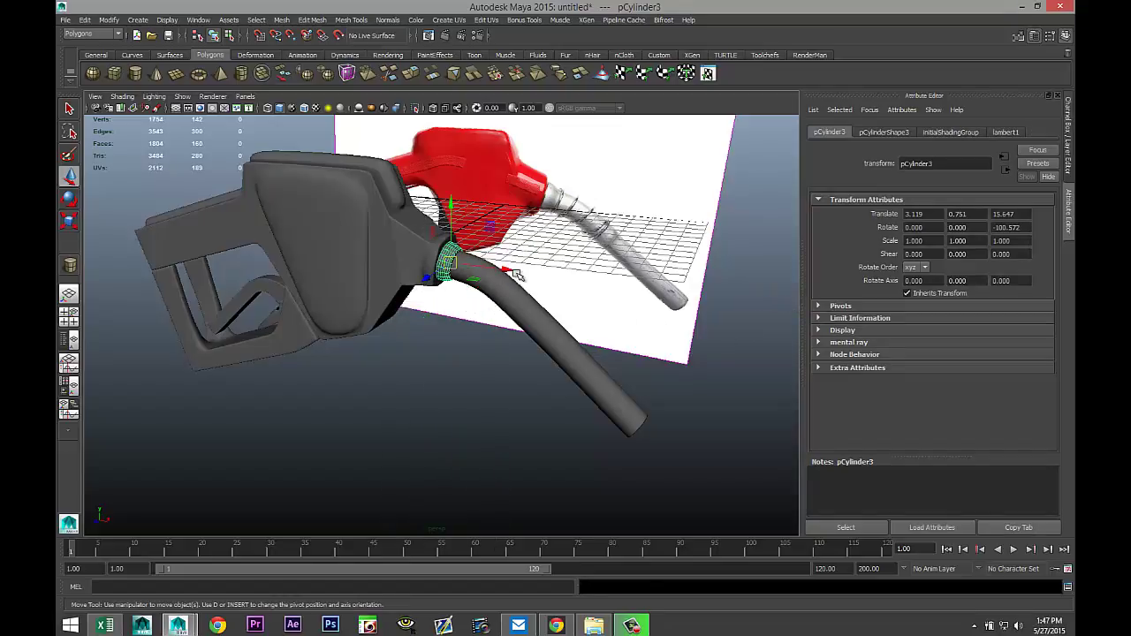
pyautogui.moveTo(448, 275); pyautogui.dragTo(151, 251)
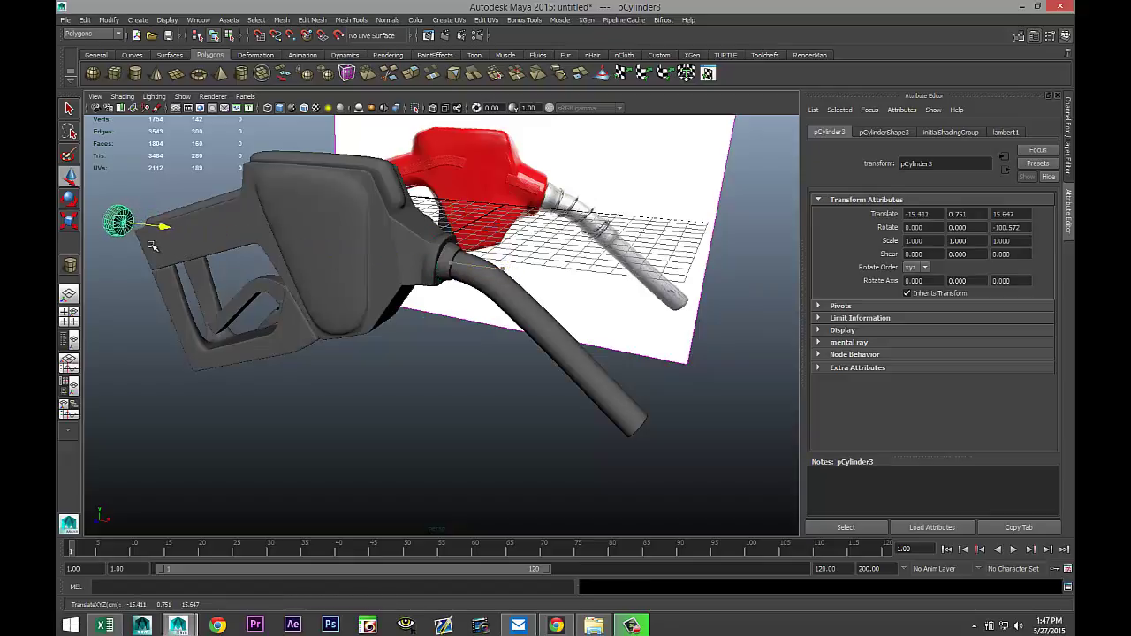
pyautogui.keyDown('alt'); pyautogui.moveTo(268, 372); pyautogui.dragTo(523, 361); pyautogui.keyUp('alt')
pyautogui.press('e')
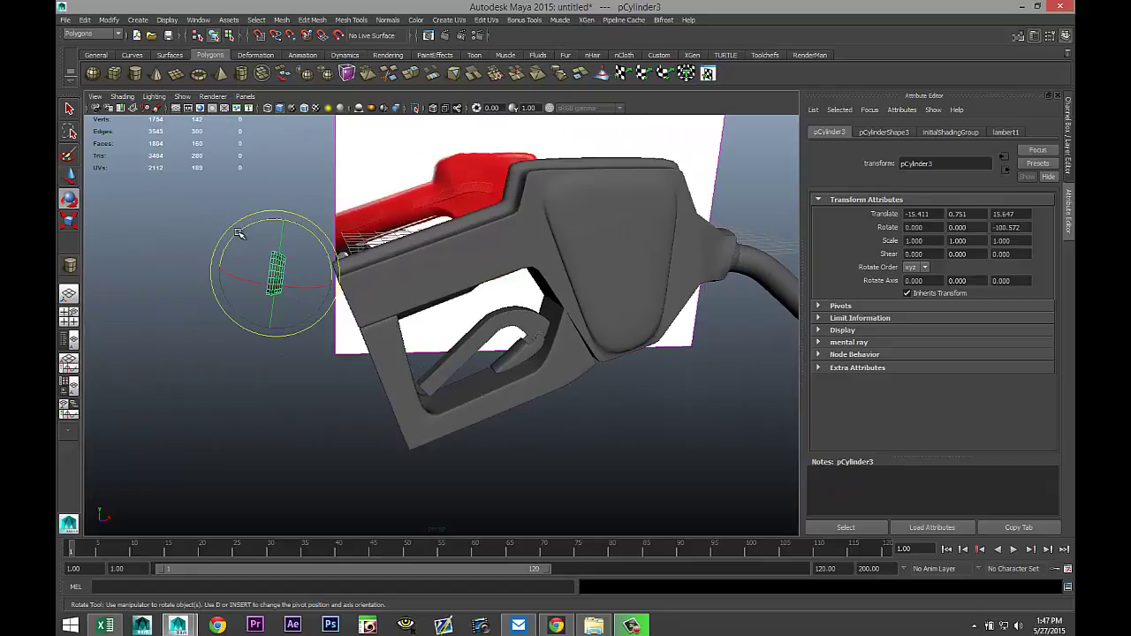
pyautogui.moveTo(233, 227); pyautogui.dragTo(338, 270)
pyautogui.keyDown('alt'); pyautogui.moveTo(295, 397); pyautogui.dragTo(344, 412); pyautogui.keyUp('alt')
pyautogui.hotkey('ctrl', 'z')
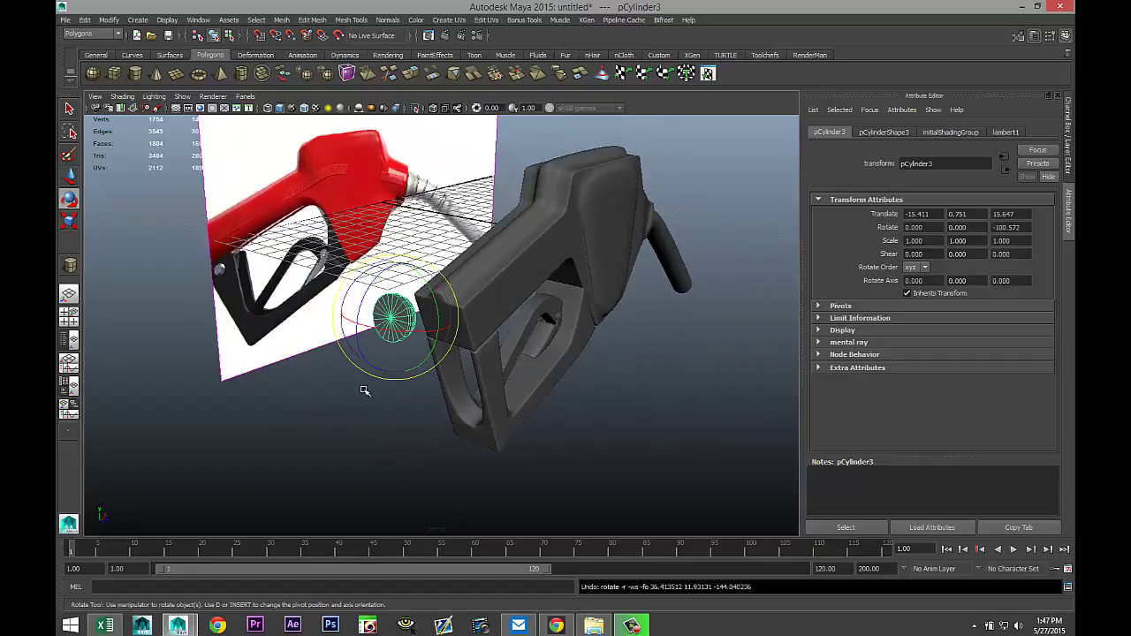
pyautogui.moveTo(361, 324); pyautogui.dragTo(207, 329)
# In an orthographic view, push the end cap against the nozzle body's rear end.
pyautogui.click(75, 320)
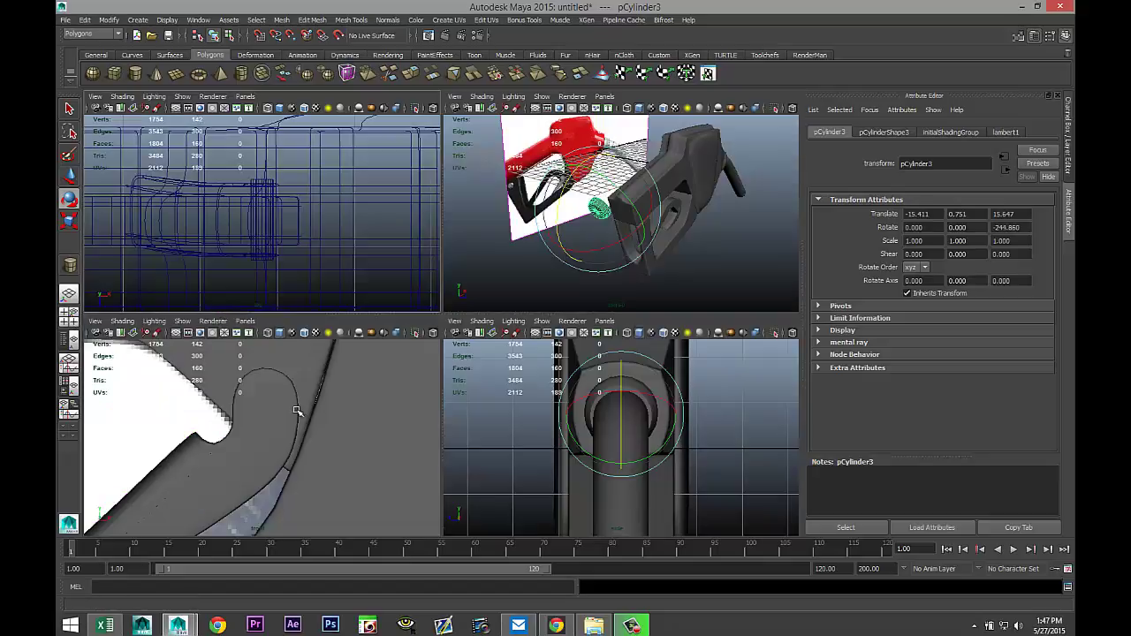
pyautogui.press('space')
pyautogui.press('f')
pyautogui.scroll(-5, 359, 404)
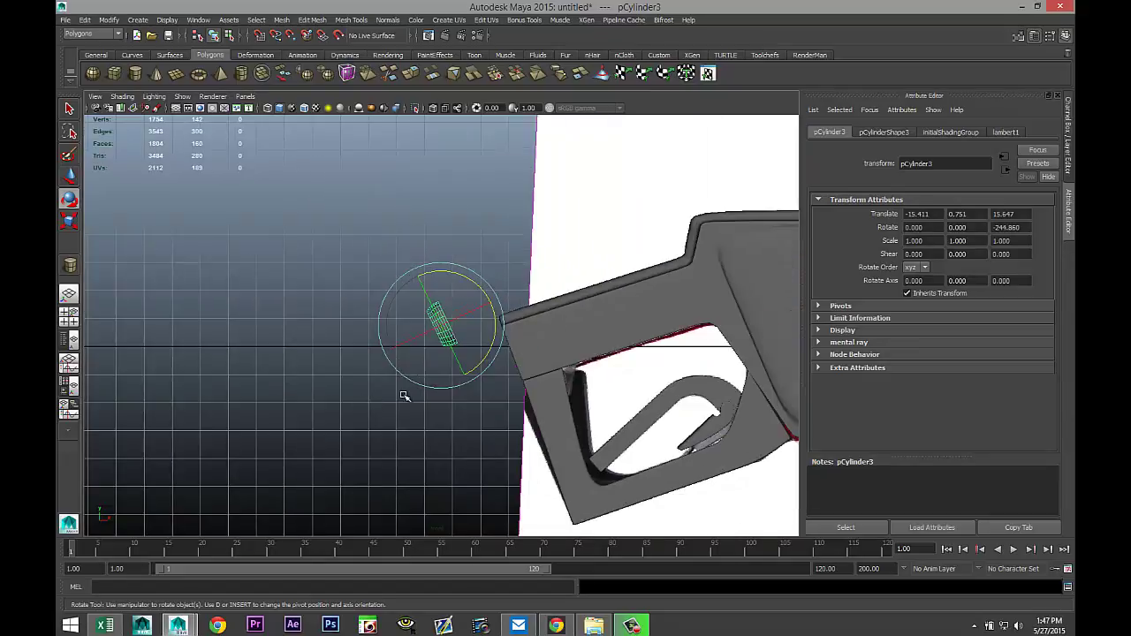
pyautogui.press('w')
pyautogui.moveTo(442, 325); pyautogui.dragTo(493, 362)
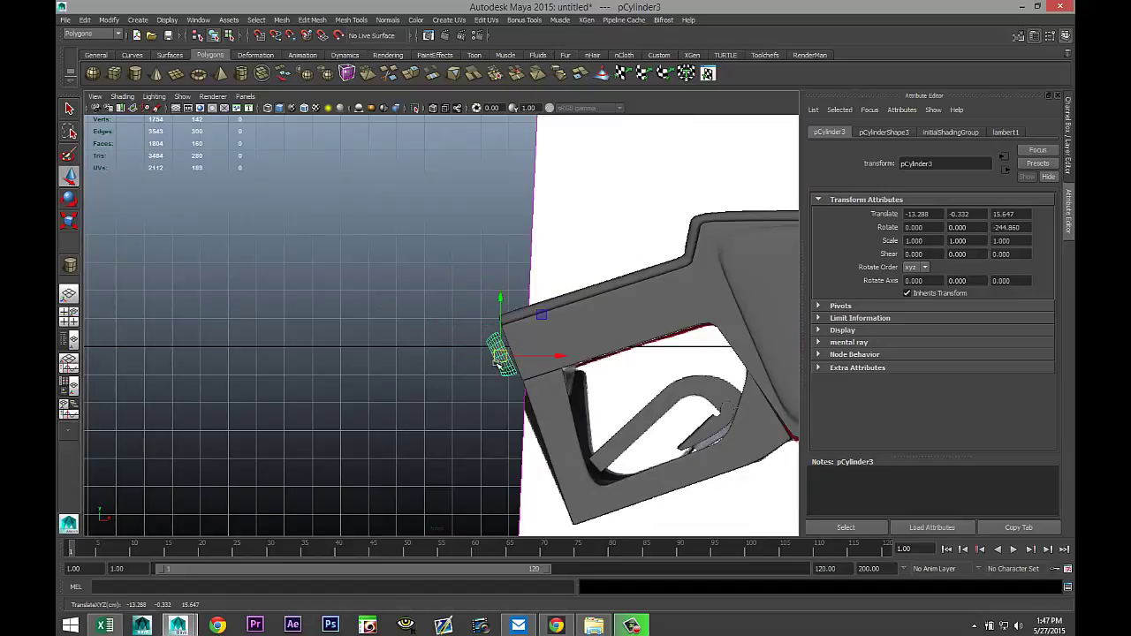
pyautogui.press('f')
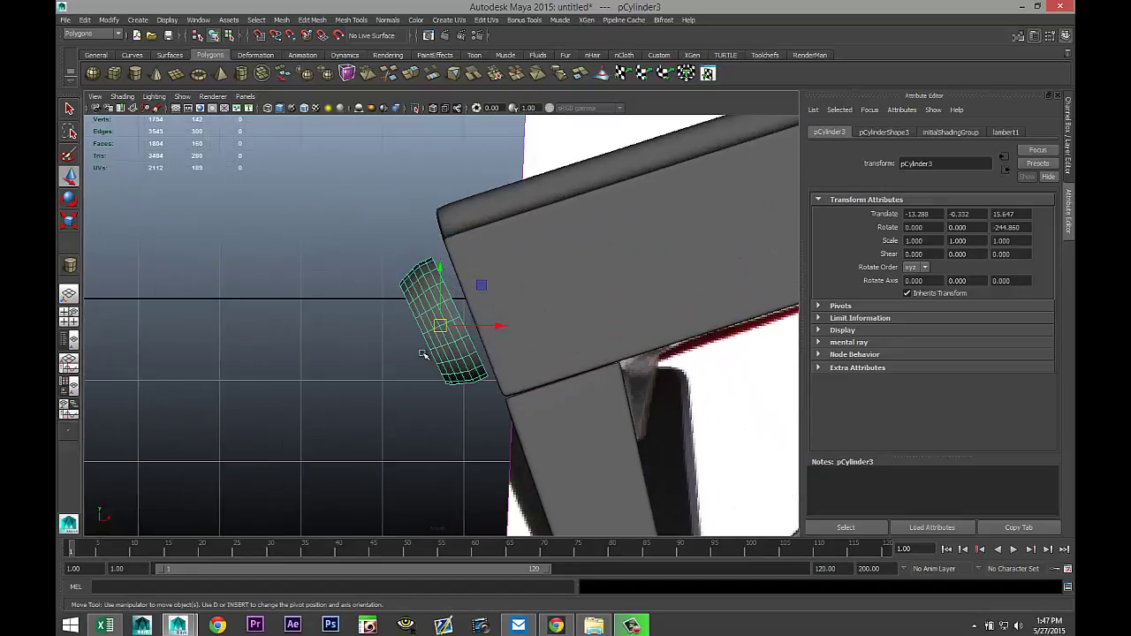
# Rotate the end cap to 110.698° in Z and nudge it to X -13.138, flush.
pyautogui.press('e')
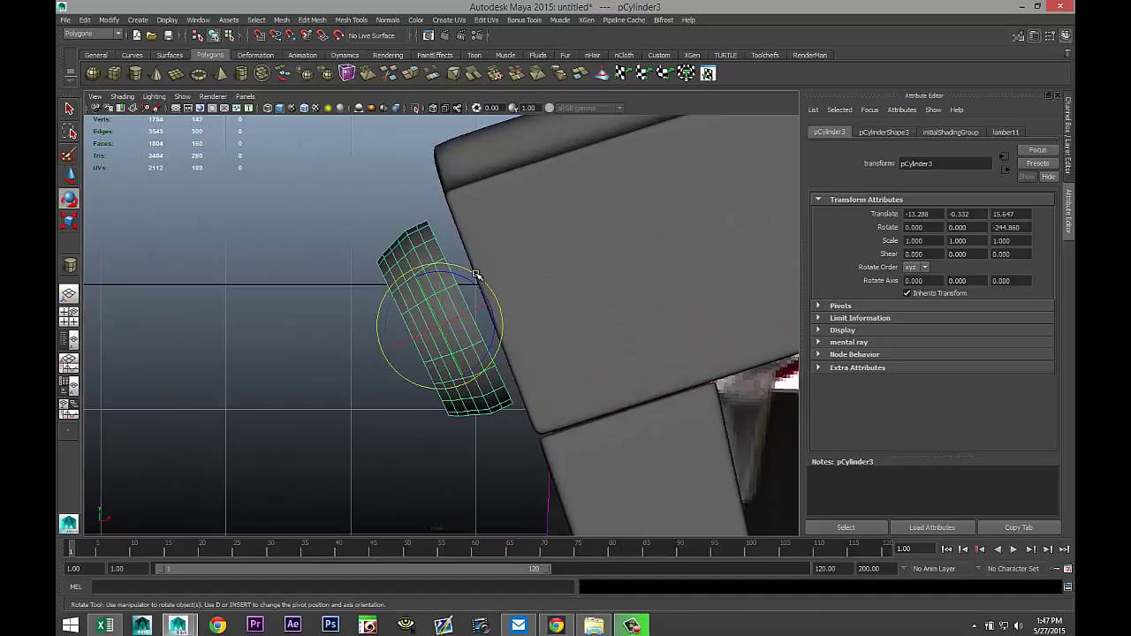
pyautogui.moveTo(475, 274); pyautogui.dragTo(480, 278)
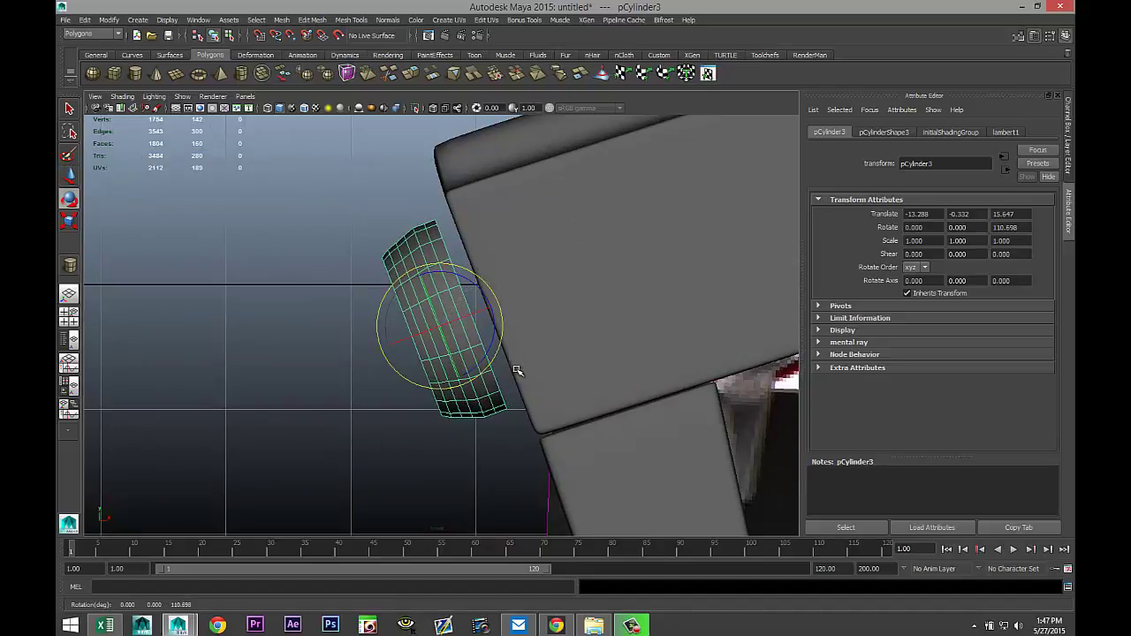
pyautogui.press('w')
pyautogui.moveTo(438, 328); pyautogui.dragTo(458, 327)
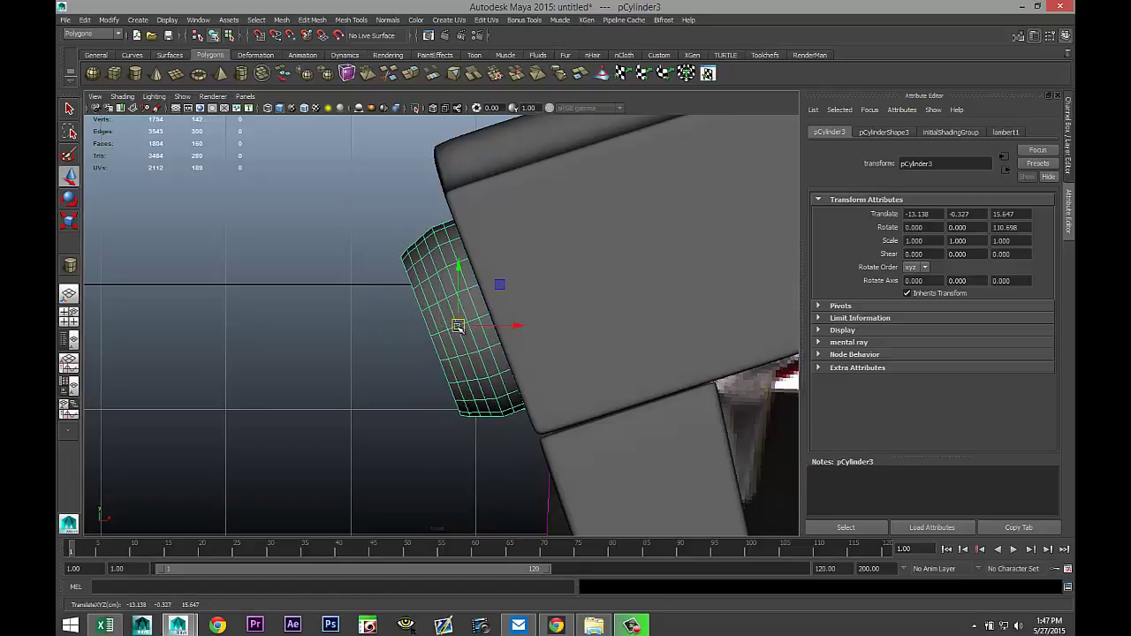
pyautogui.click(68, 314)
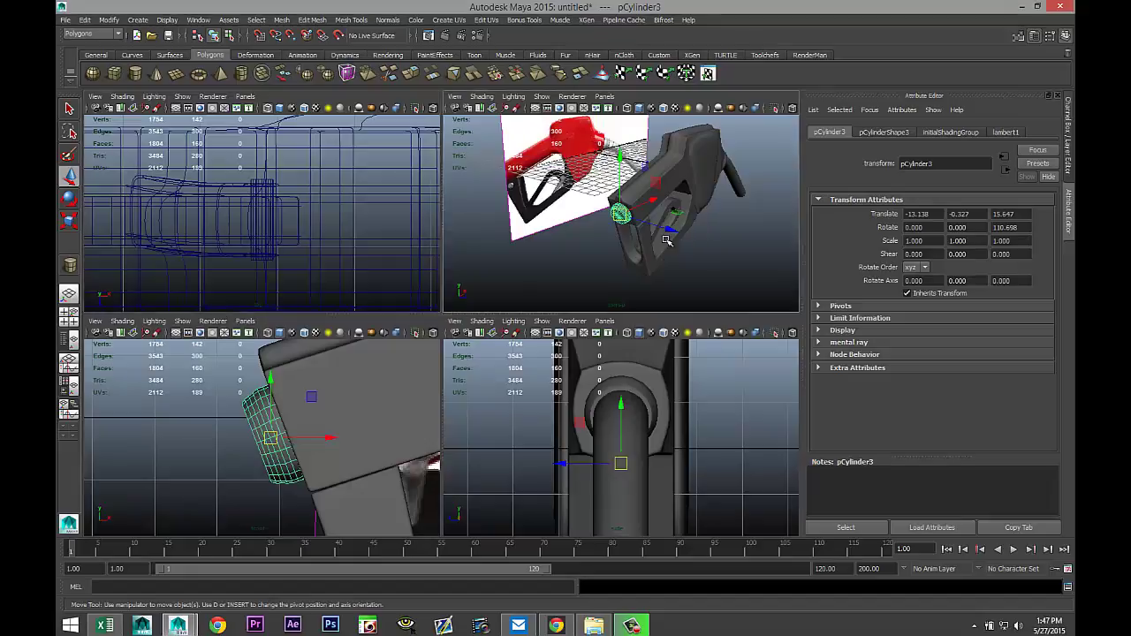
pyautogui.press('space')
pyautogui.click(601, 434)
pyautogui.keyDown('alt'); pyautogui.moveTo(598, 416); pyautogui.dragTo(573, 425); pyautogui.keyUp('alt')
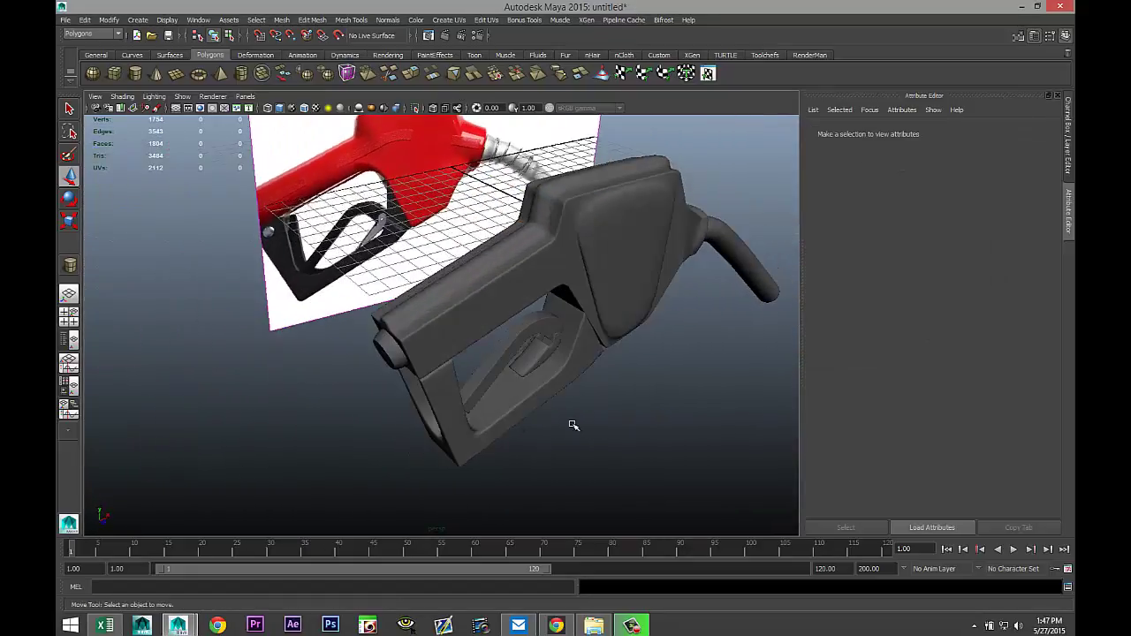
# Dolly, pan and orbit the perspective view to look over the whole nozzle.
pyautogui.keyDown('alt'); pyautogui.moveTo(621, 424); pyautogui.dragTo(555, 369, button='right'); pyautogui.keyUp('alt')
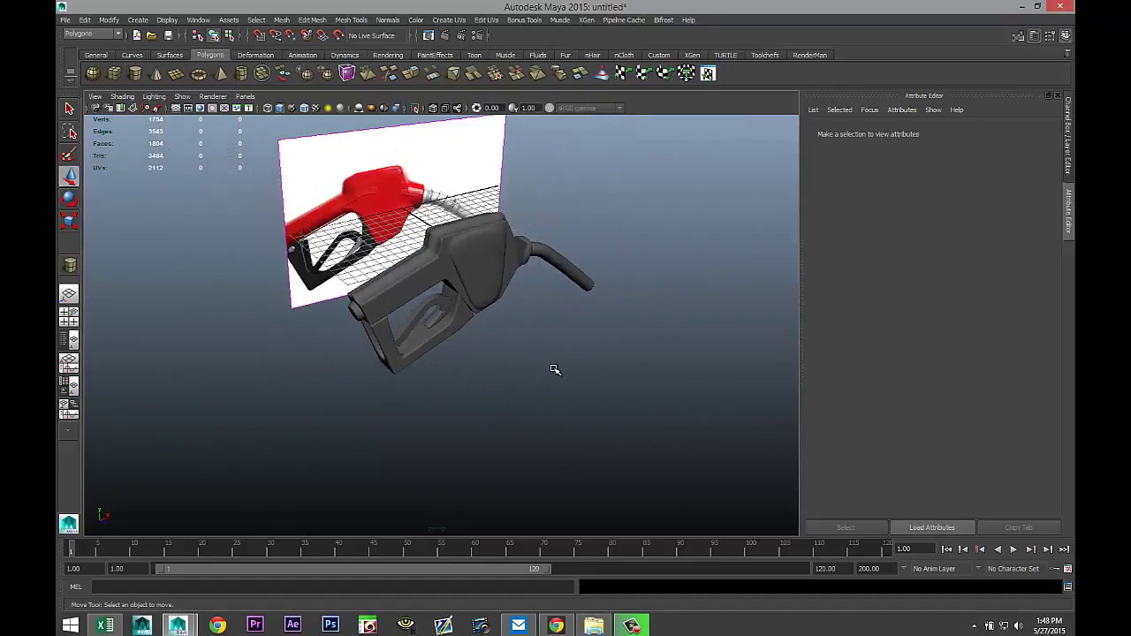
pyautogui.scroll(3, 559, 360)
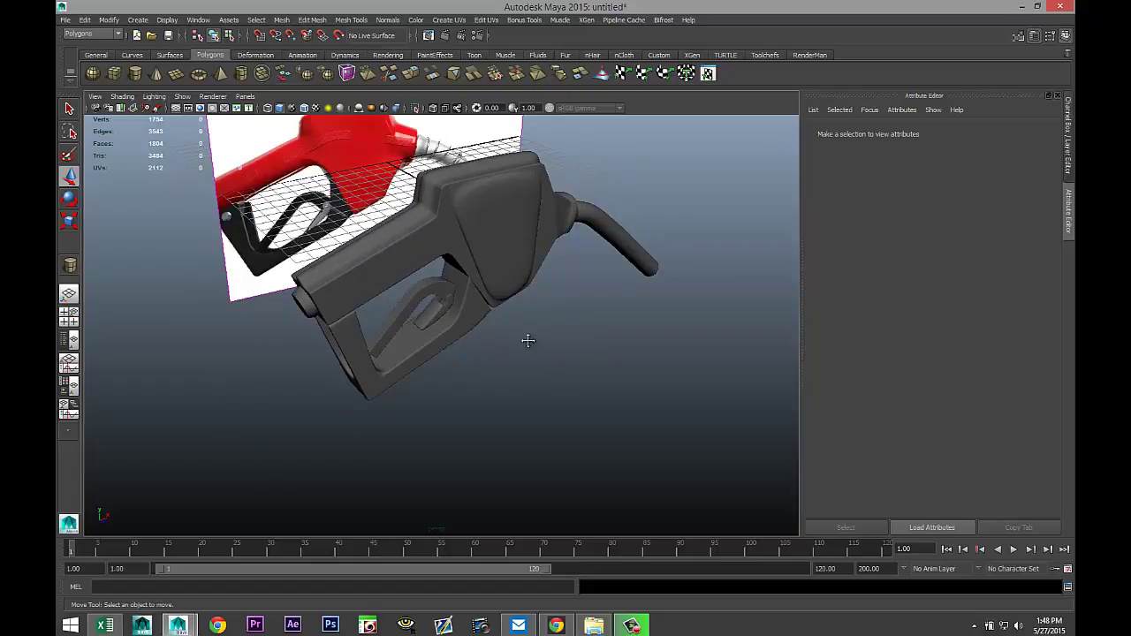
pyautogui.keyDown('alt'); pyautogui.moveTo(528, 340); pyautogui.dragTo(545, 368, button='middle'); pyautogui.keyUp('alt')
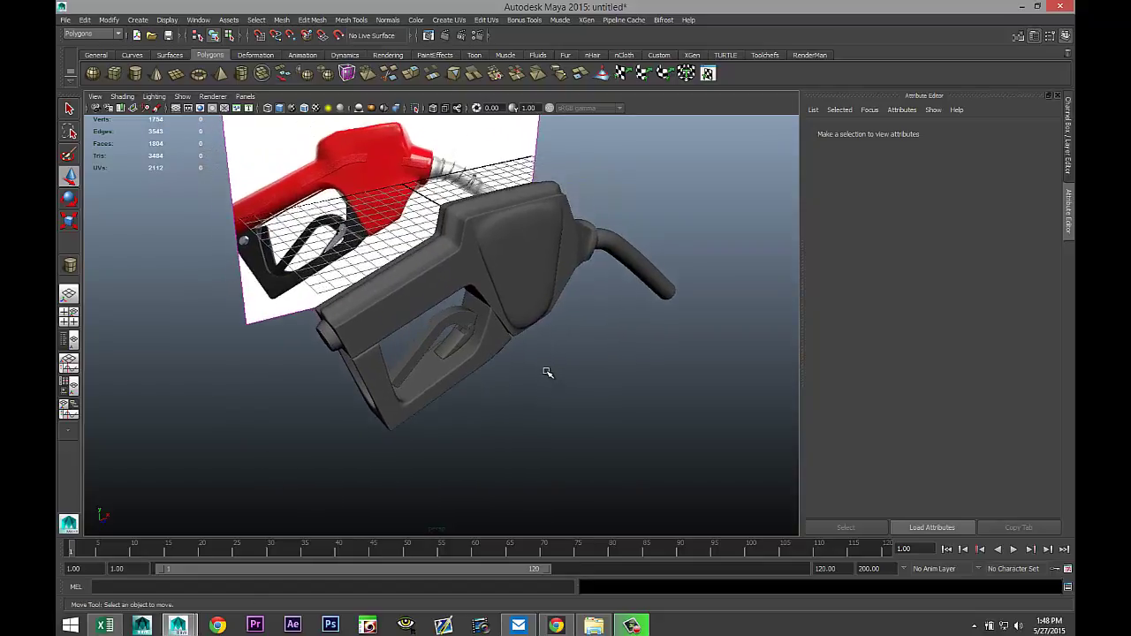
pyautogui.keyDown('alt'); pyautogui.moveTo(548, 372); pyautogui.dragTo(456, 349); pyautogui.keyUp('alt')
# Duplicate the trigger's pivot pin, pCylinder2, and raise the copy to the handle front in side view.
pyautogui.click(463, 325)
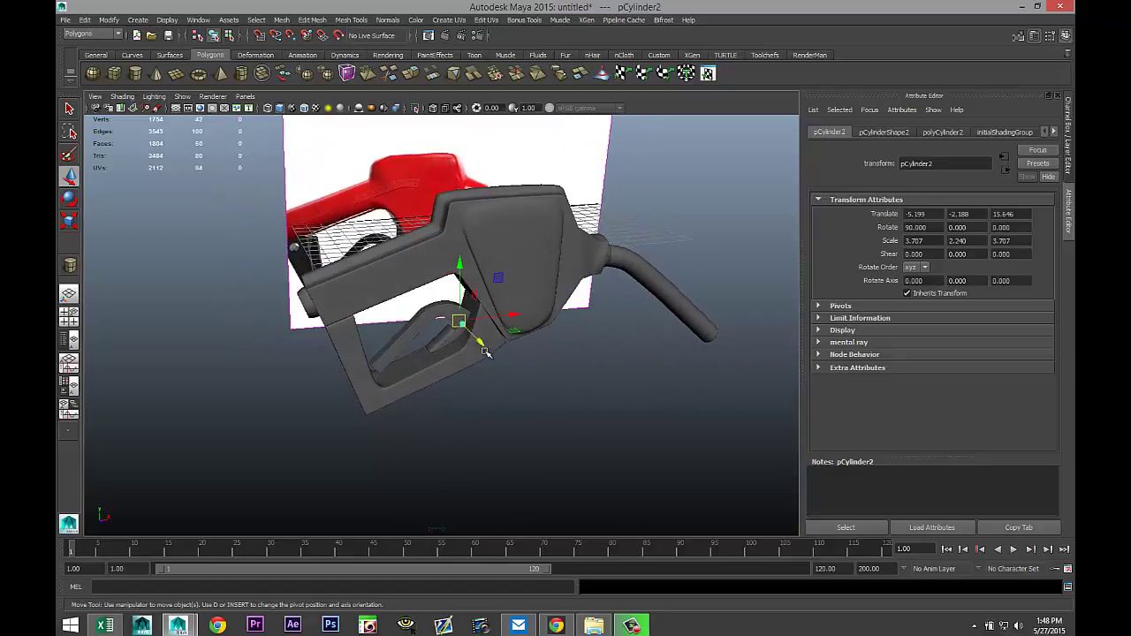
pyautogui.hotkey('ctrl', 'd')
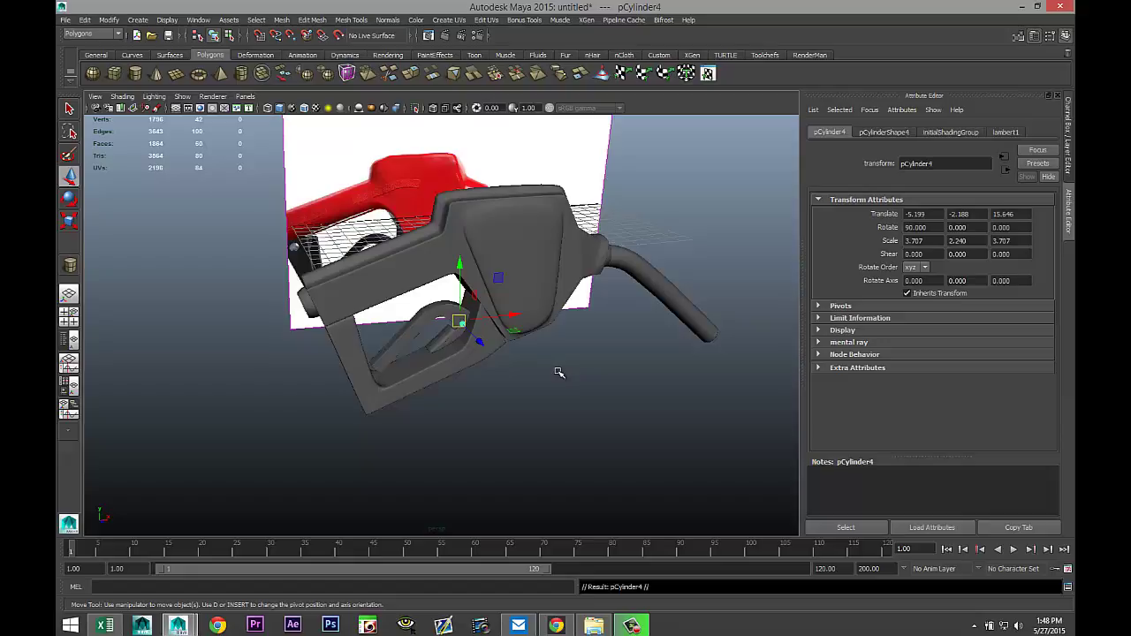
pyautogui.moveTo(518, 318); pyautogui.dragTo(395, 331)
pyautogui.click(69, 315)
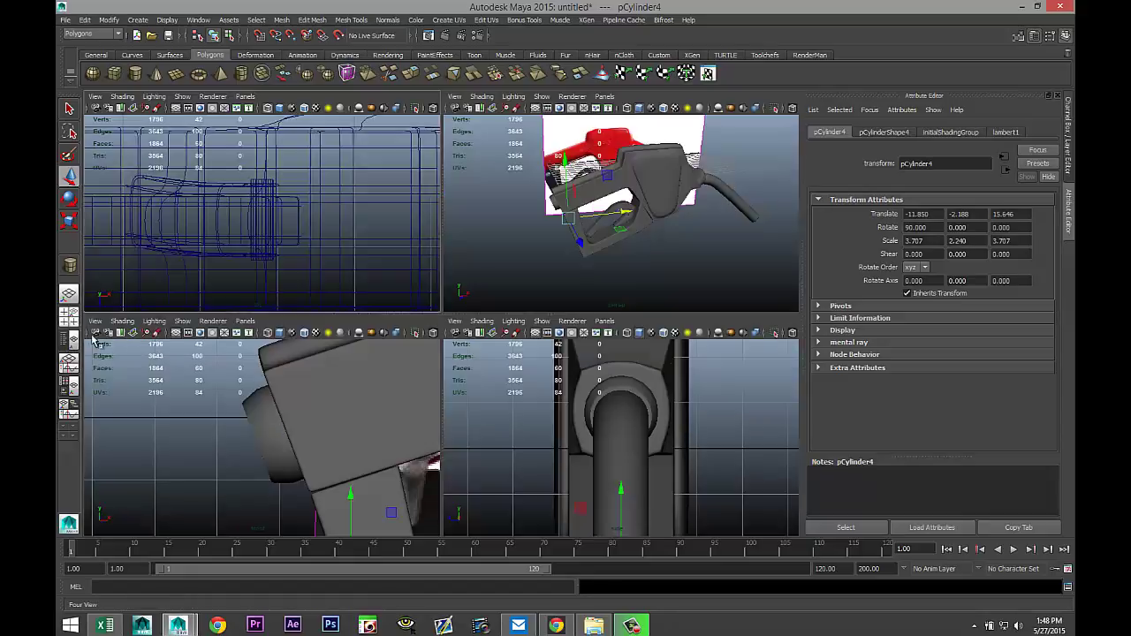
pyautogui.press('space')
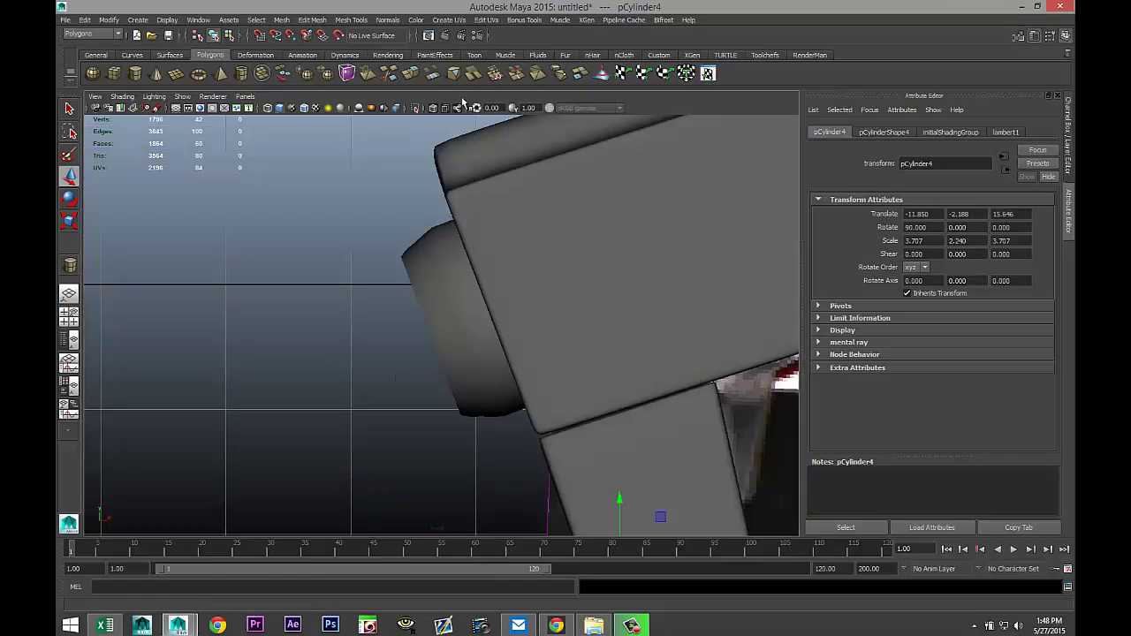
pyautogui.press('4')
pyautogui.scroll(-5, 361, 330)
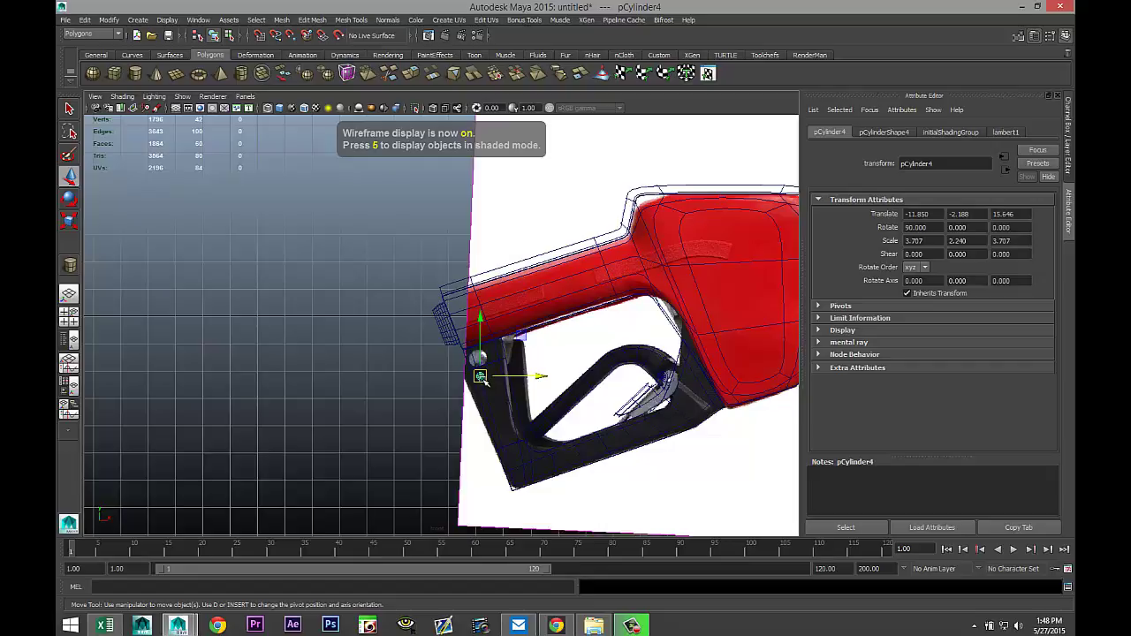
pyautogui.moveTo(480, 376); pyautogui.dragTo(479, 358)
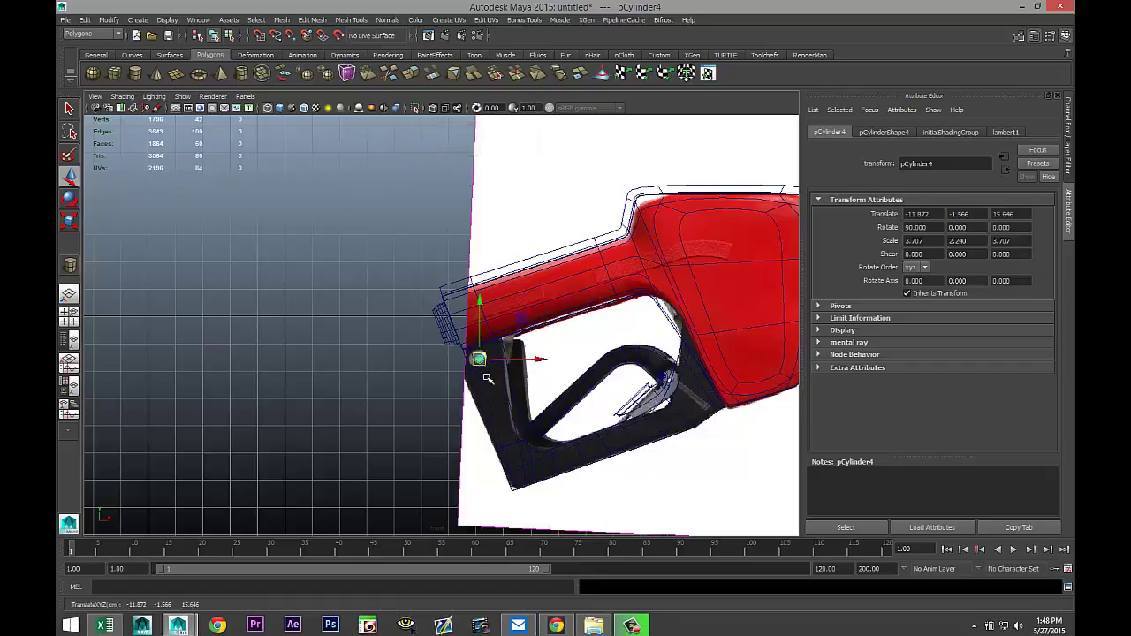
# Shift the copied pin toward the guard corner and scale it up uniformly.
pyautogui.scroll(5, 495, 400)
pyautogui.scroll(-5, 419, 397)
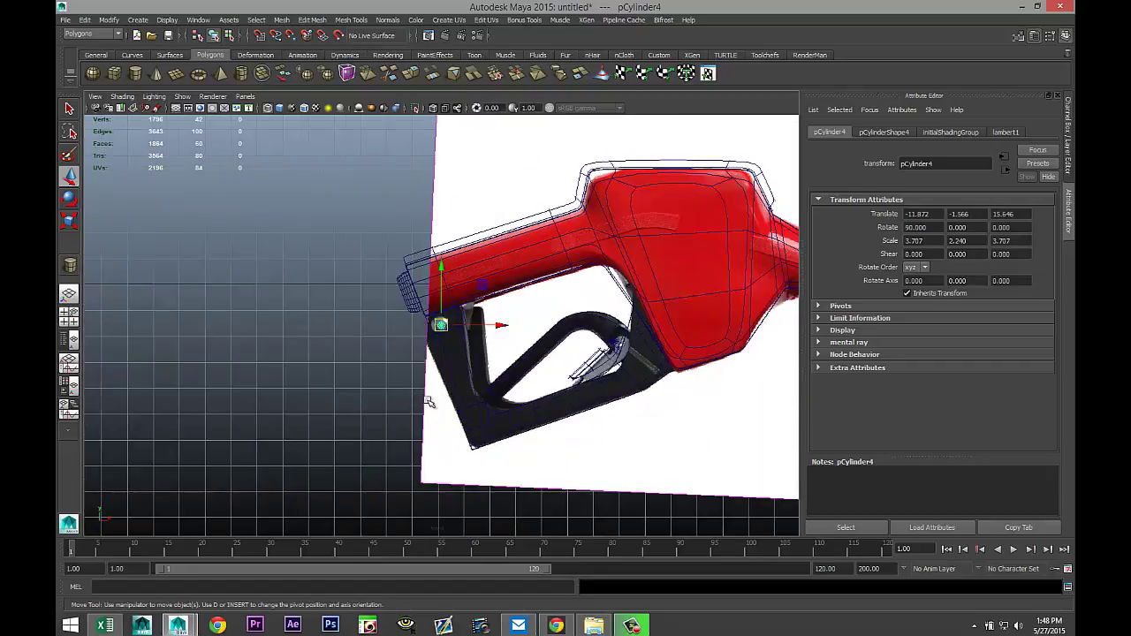
pyautogui.scroll(3, 428, 402)
pyautogui.scroll(1, 428, 402)
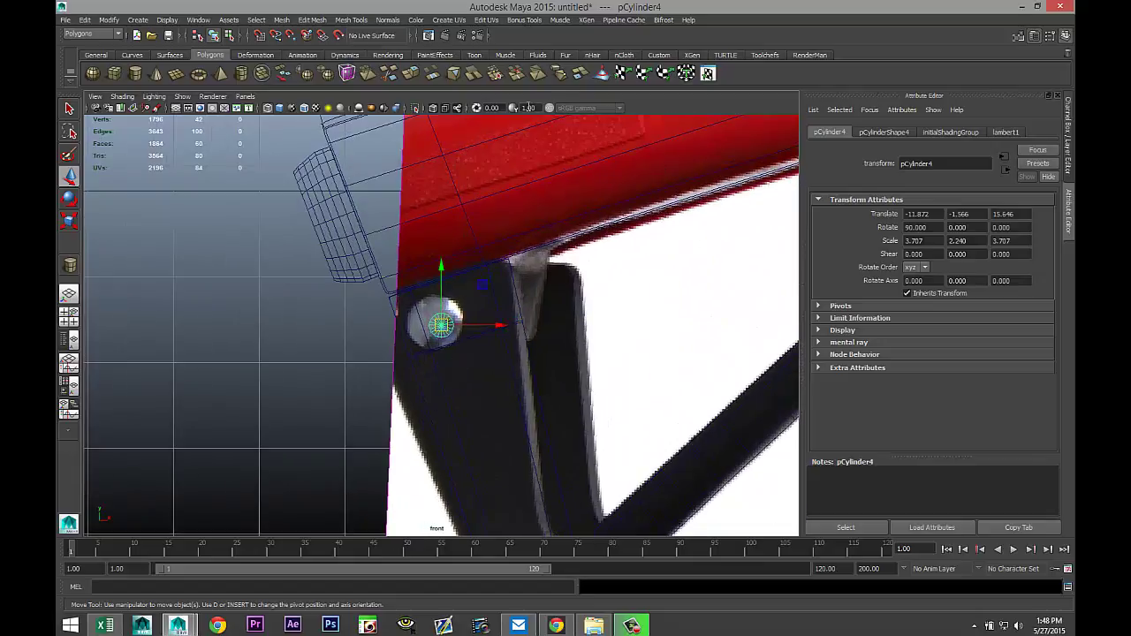
pyautogui.press('5')
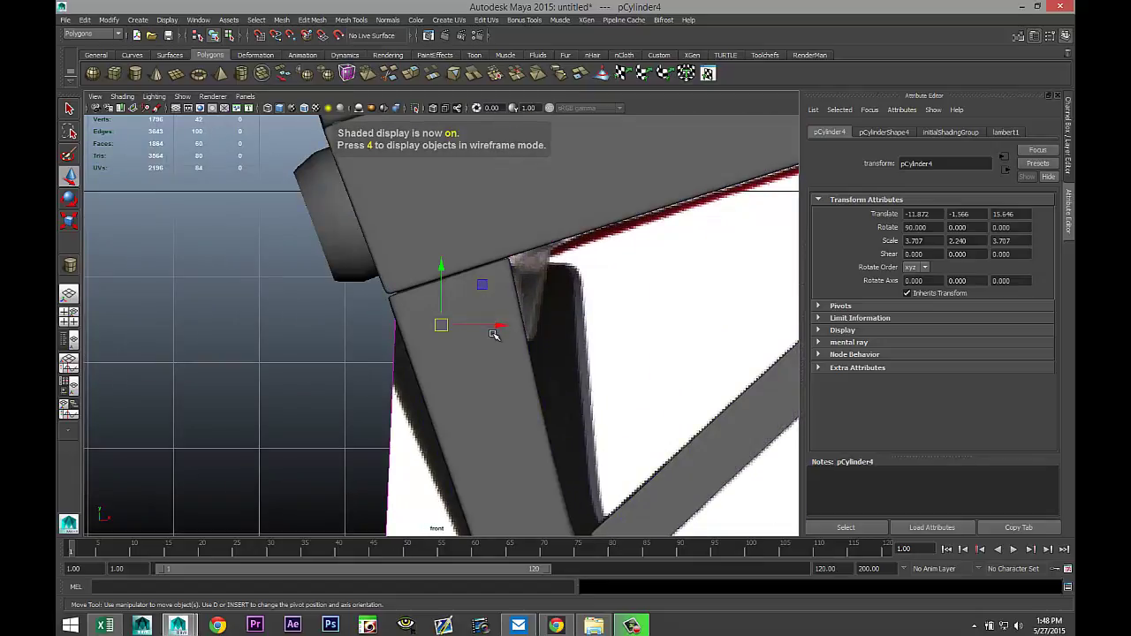
pyautogui.moveTo(498, 325); pyautogui.dragTo(520, 327)
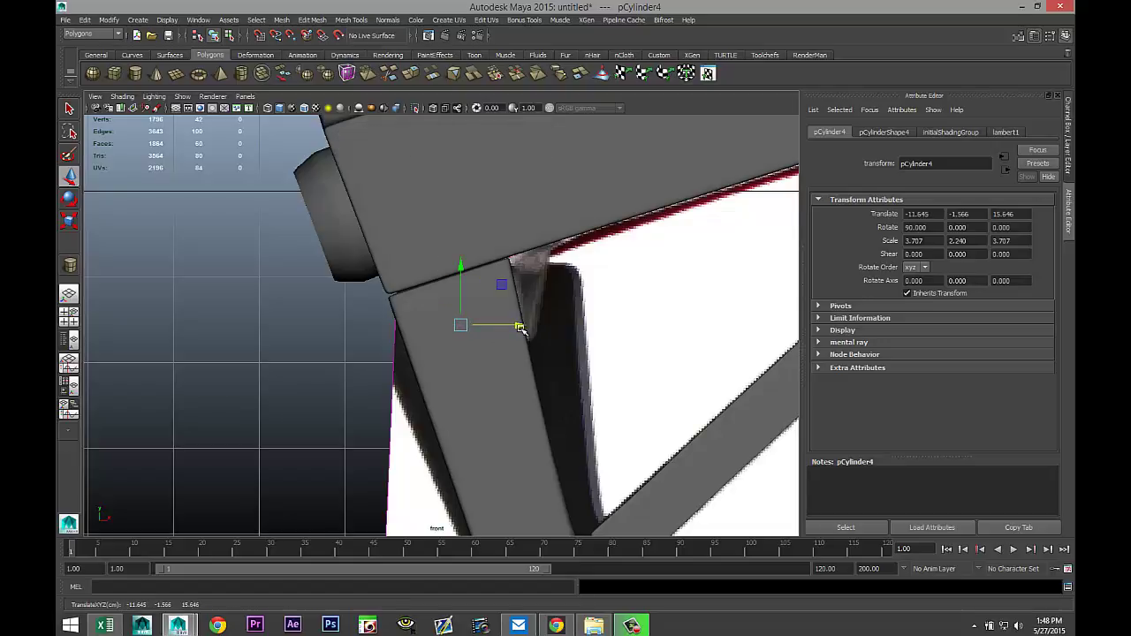
pyautogui.press('r')
pyautogui.moveTo(462, 326); pyautogui.dragTo(523, 328)
pyautogui.press('w')
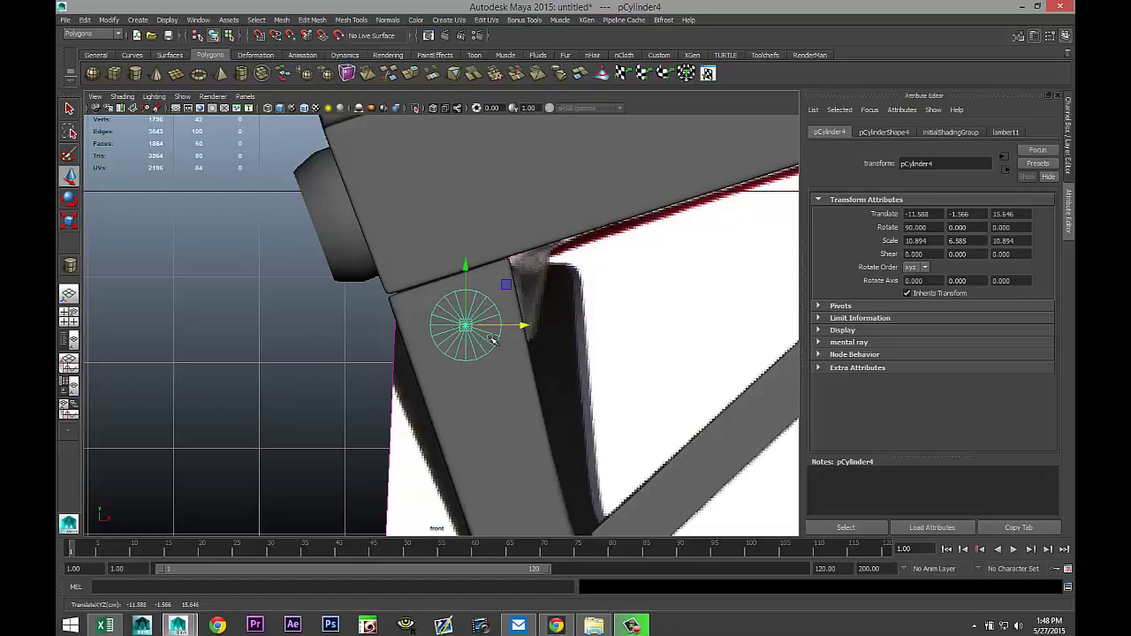
# In top view, nudge the pin along Y and shorten it to a scale of 10.894, 5.487, 10.894.
pyautogui.click(69, 315)
pyautogui.press('space')
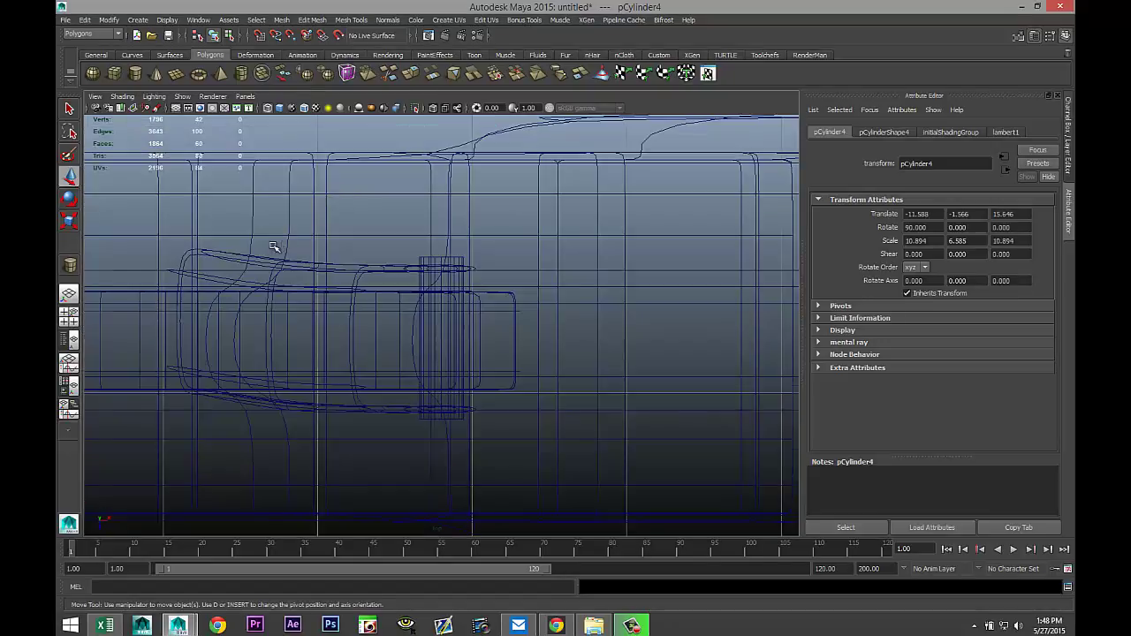
pyautogui.press('f')
pyautogui.scroll(-4, 417, 313)
pyautogui.scroll(4, 417, 313)
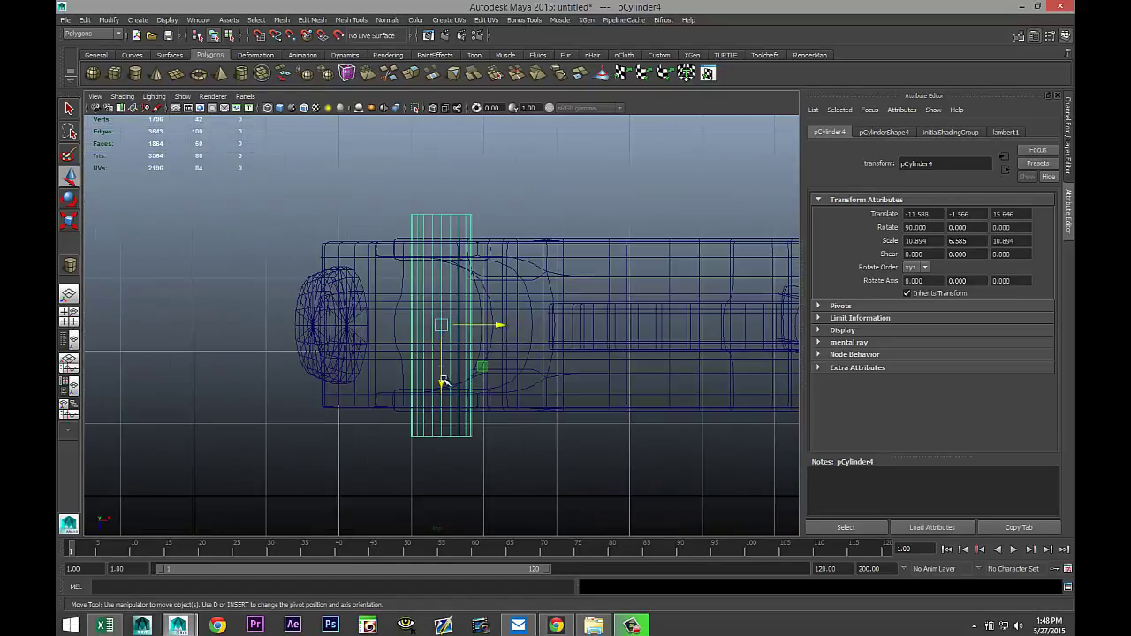
pyautogui.moveTo(441, 384)
pyautogui.mouseDown()
pyautogui.moveTo(449, 368)
pyautogui.moveTo(441, 380)
pyautogui.mouseUp()
pyautogui.press('r')
pyautogui.press('w')
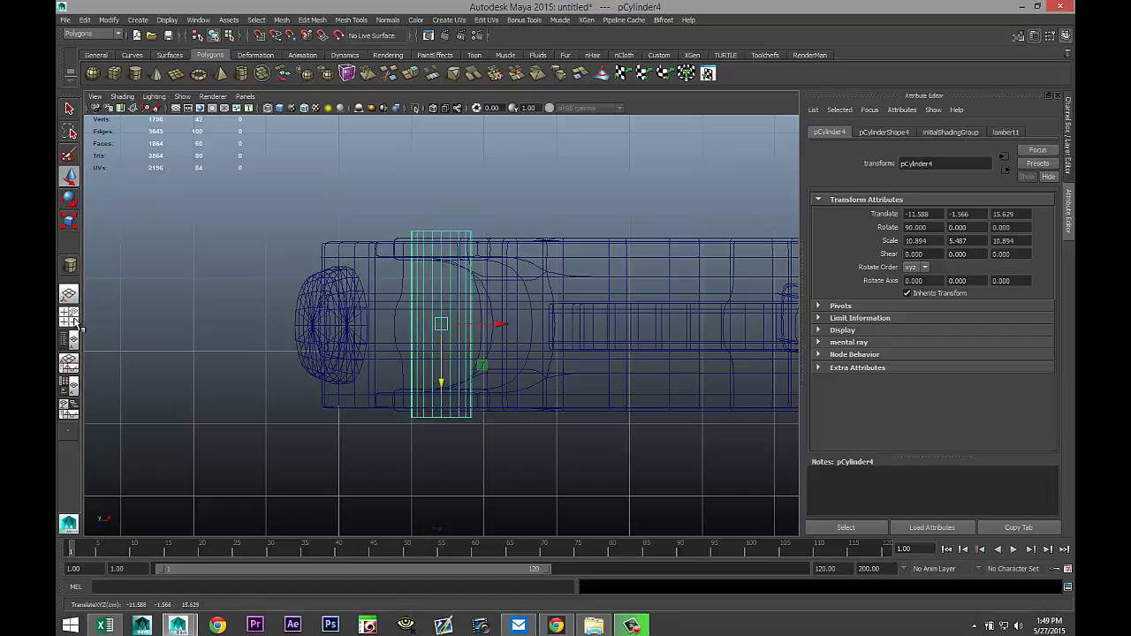
# Return to the perspective view, orbit around the nozzle, and select the body pCube1.
pyautogui.click(71, 316)
pyautogui.click(71, 294)
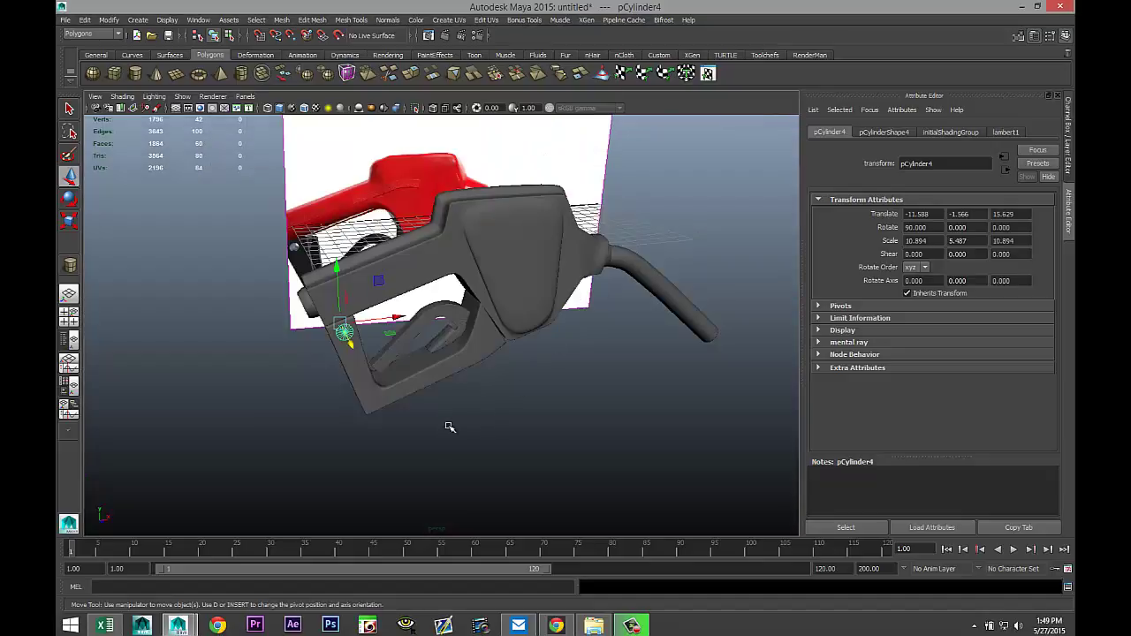
pyautogui.keyDown('alt'); pyautogui.moveTo(449, 427); pyautogui.dragTo(518, 412); pyautogui.keyUp('alt')
pyautogui.click(601, 424)
pyautogui.scroll(-3, 603, 421)
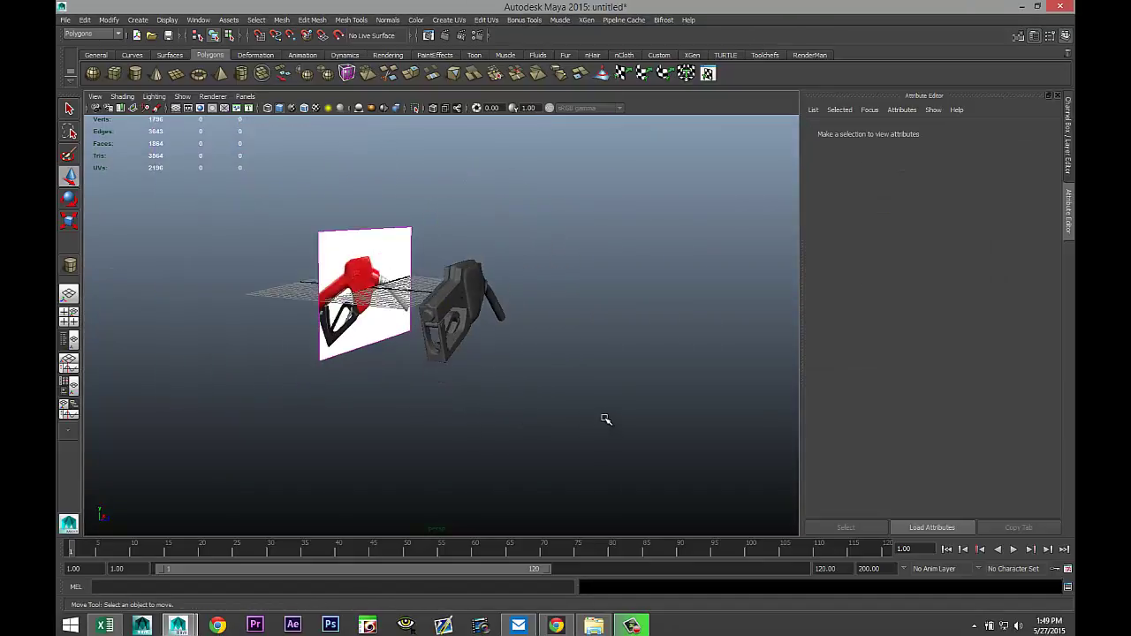
pyautogui.scroll(5, 605, 418)
pyautogui.scroll(-3, 604, 417)
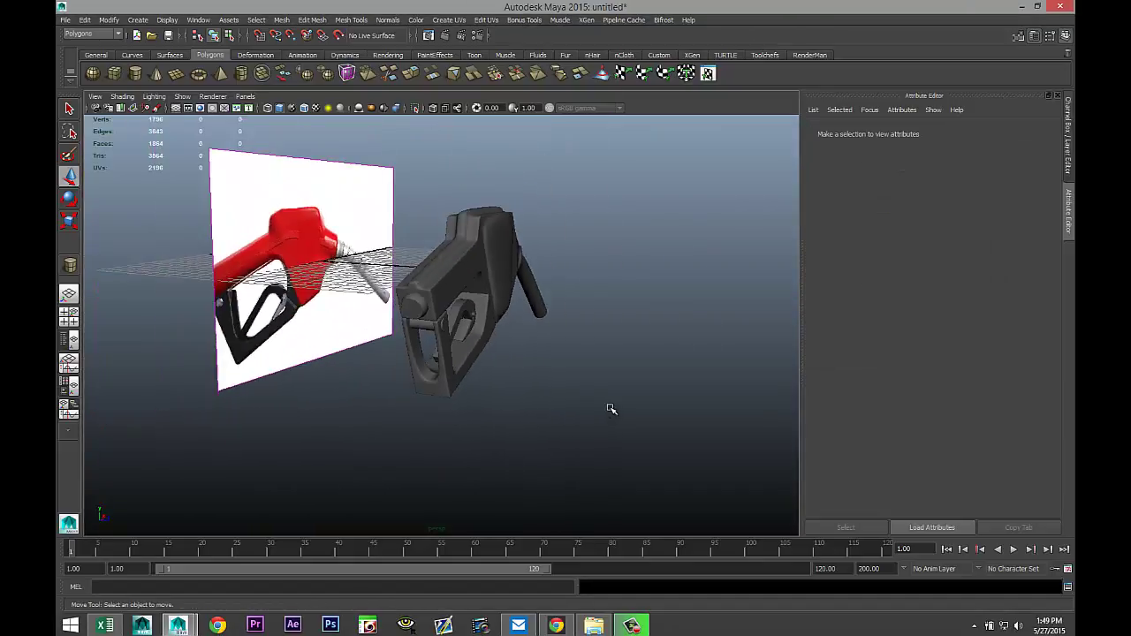
pyautogui.scroll(3, 609, 410)
pyautogui.keyDown('alt'); pyautogui.moveTo(618, 393); pyautogui.dragTo(585, 391); pyautogui.keyUp('alt')
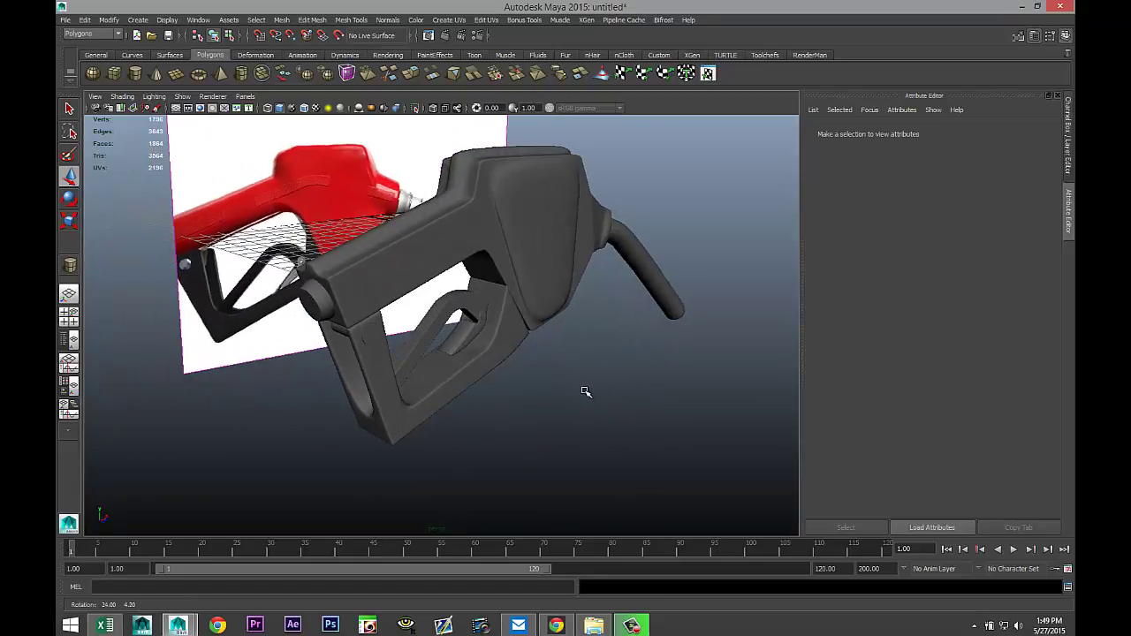
pyautogui.click(521, 194)
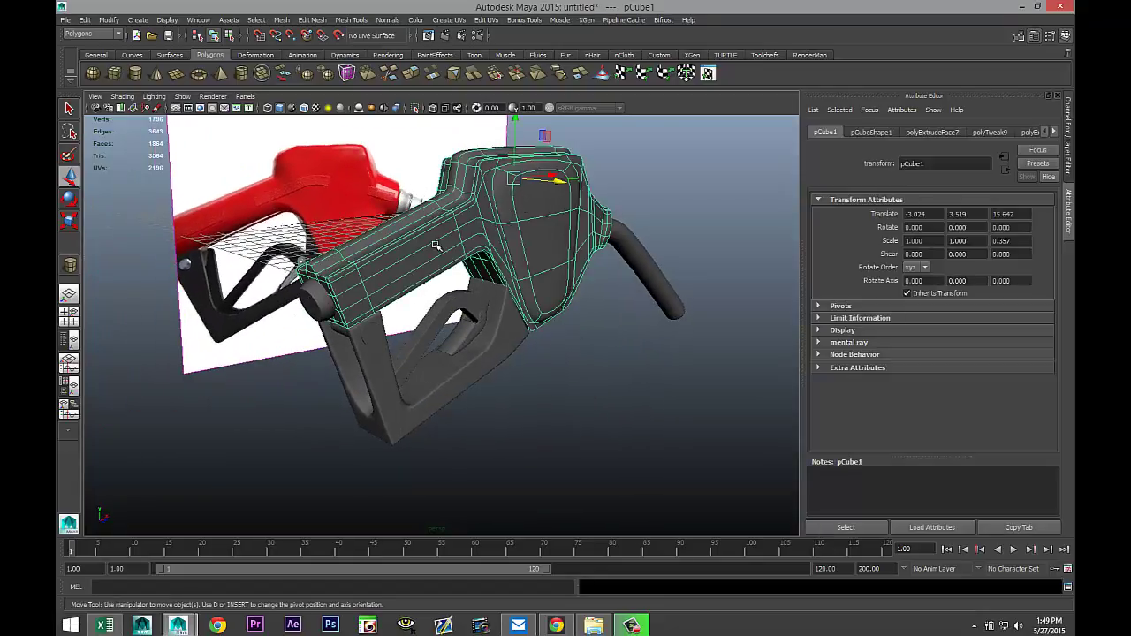
# Assign a new material to pCube1, filtering the choices with 'bl' to show Blinn.
pyautogui.moveTo(425, 249); pyautogui.dragTo(439, 483, button='right')
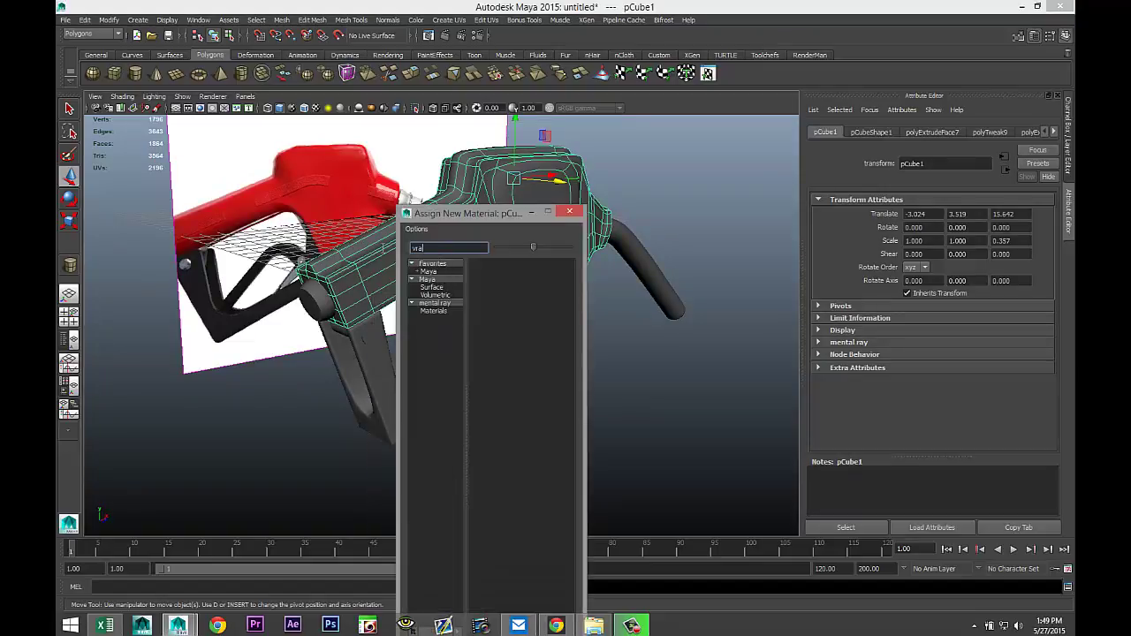
pyautogui.write('blin')
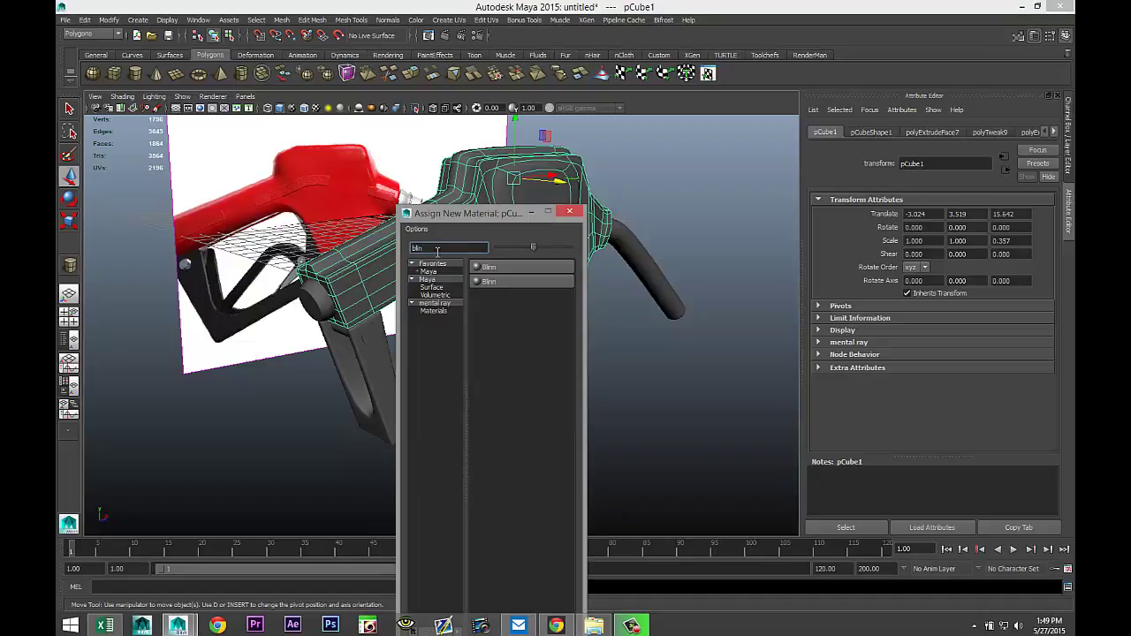
# Assign a new Blinn material to the nozzle body (pCube1) and color it red.
pyautogui.click(498, 268)
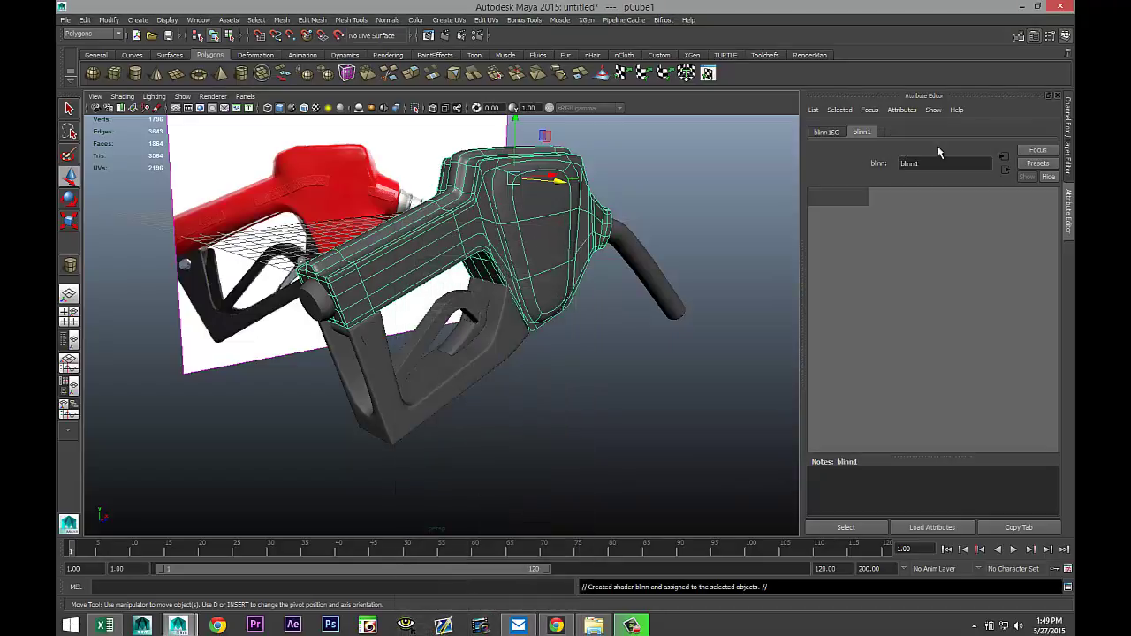
pyautogui.click(924, 274)
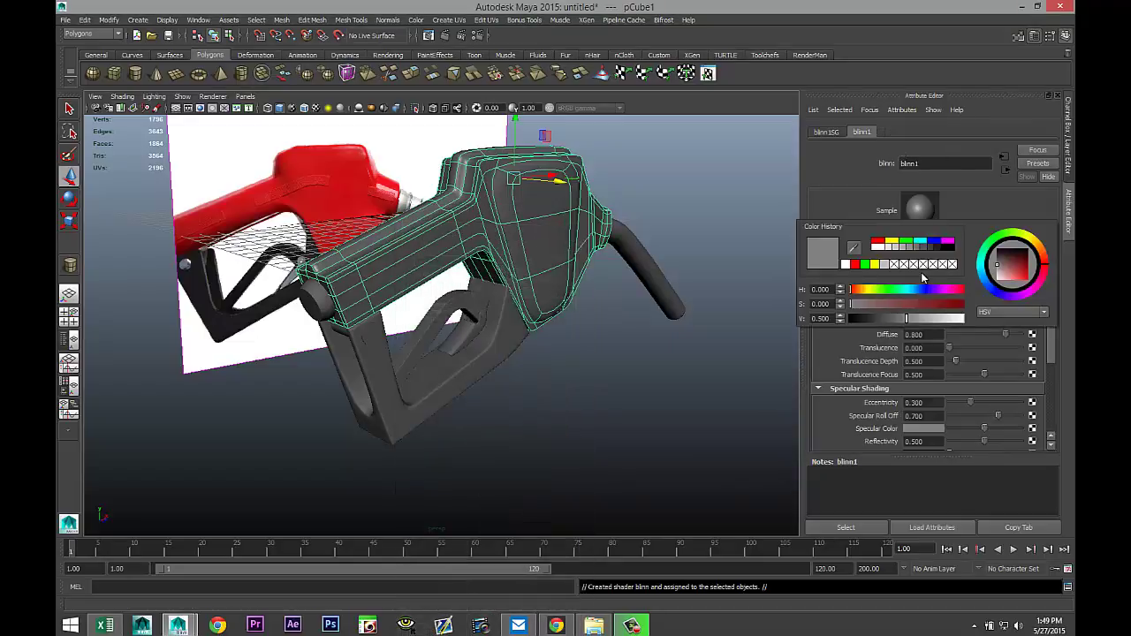
pyautogui.click(878, 243)
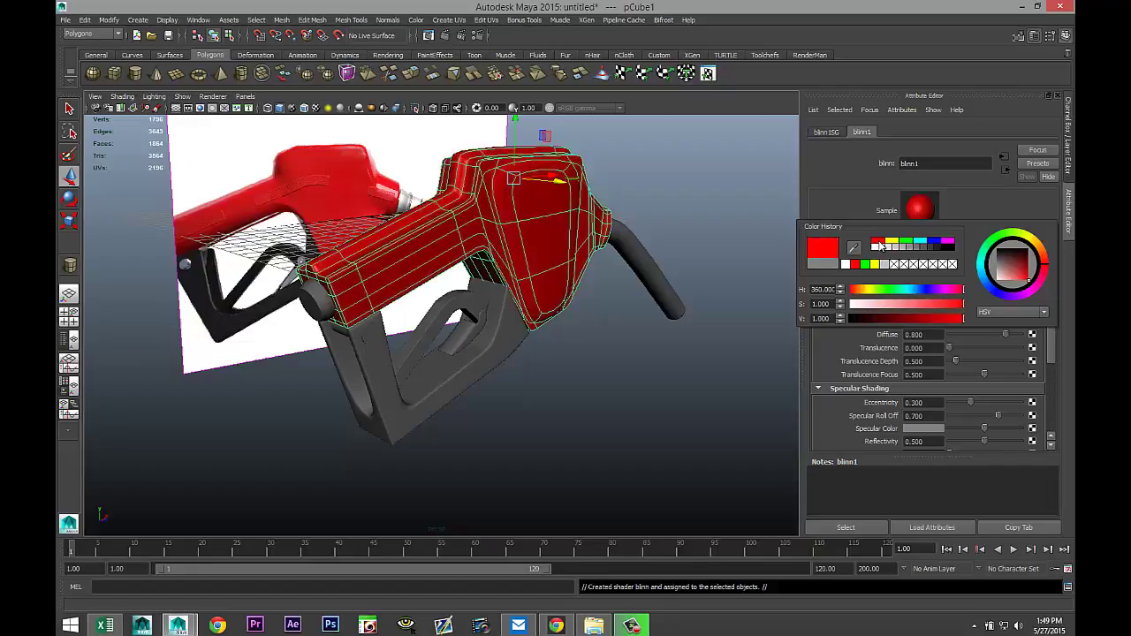
pyautogui.click(576, 368)
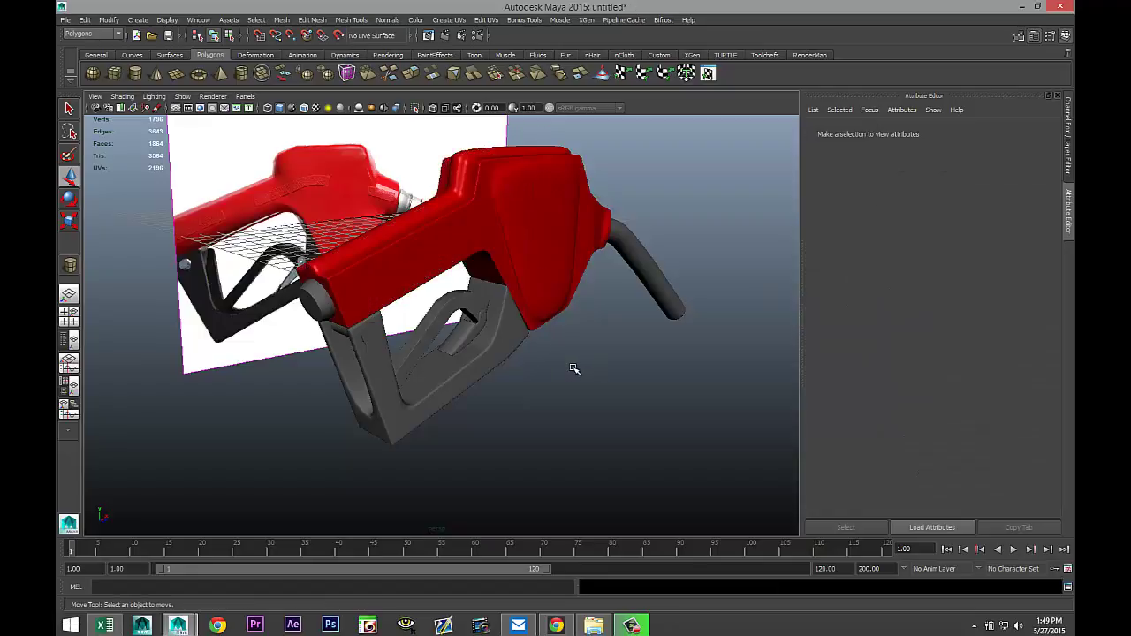
# Assign a second new Blinn, blinn2, to the inner trigger piece and color it black.
pyautogui.click(371, 370)
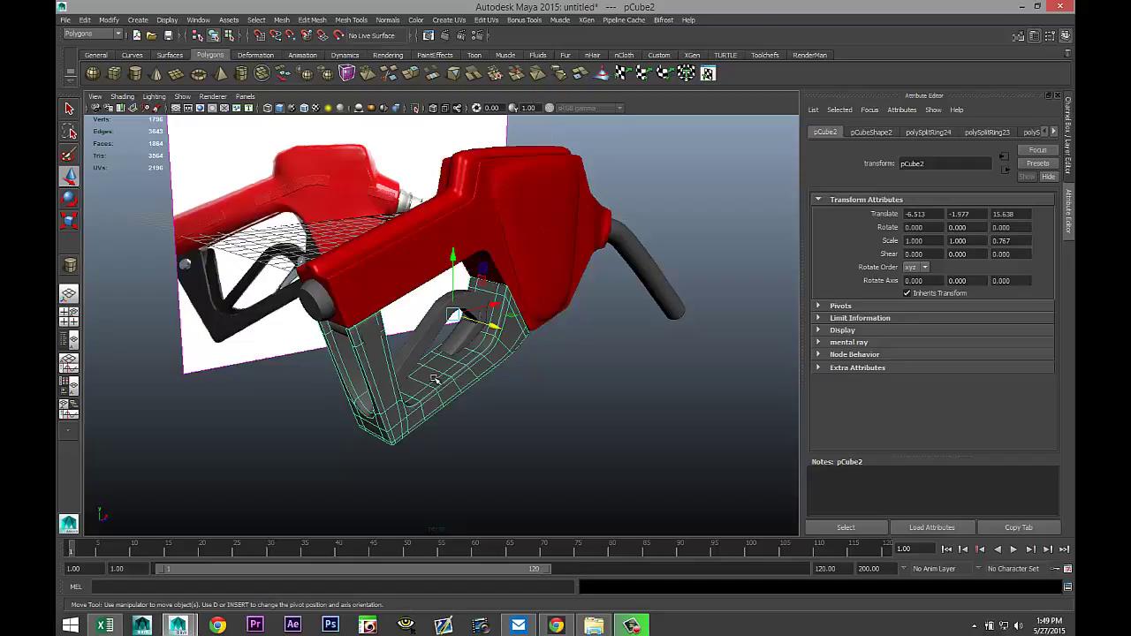
pyautogui.click(425, 335)
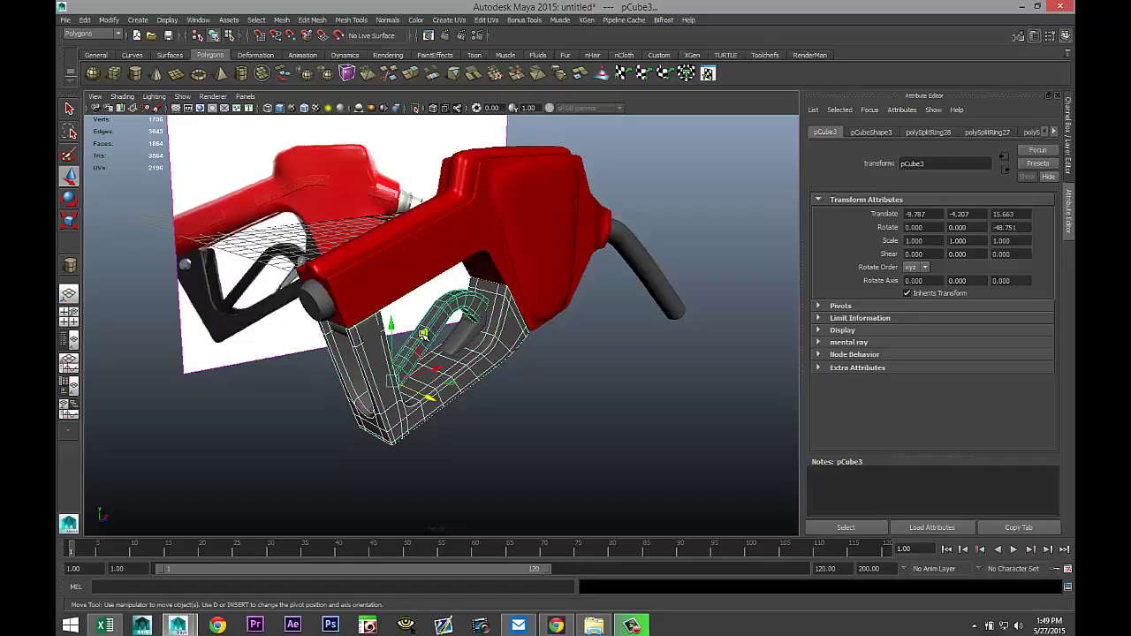
pyautogui.moveTo(366, 351); pyautogui.dragTo(363, 579, button='right')
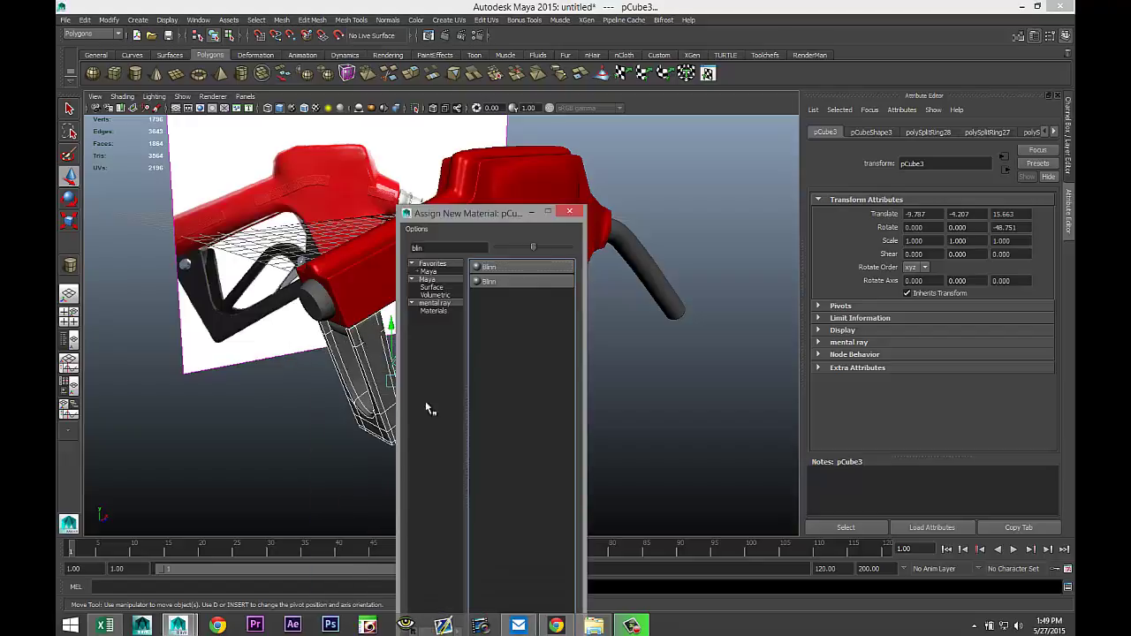
pyautogui.click(501, 267)
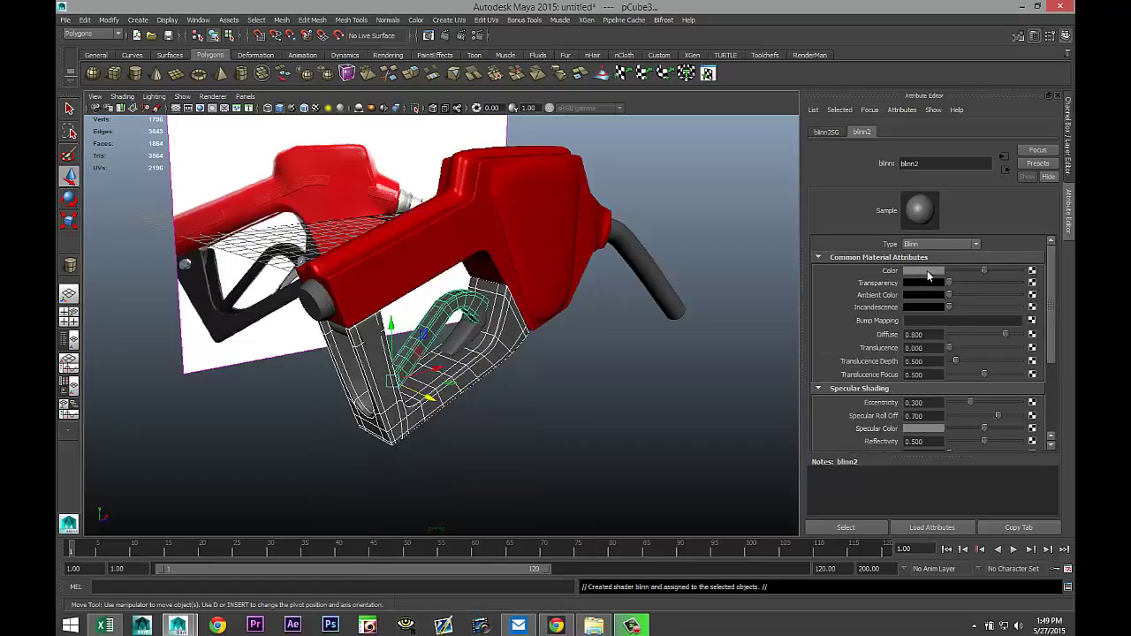
pyautogui.click(927, 270)
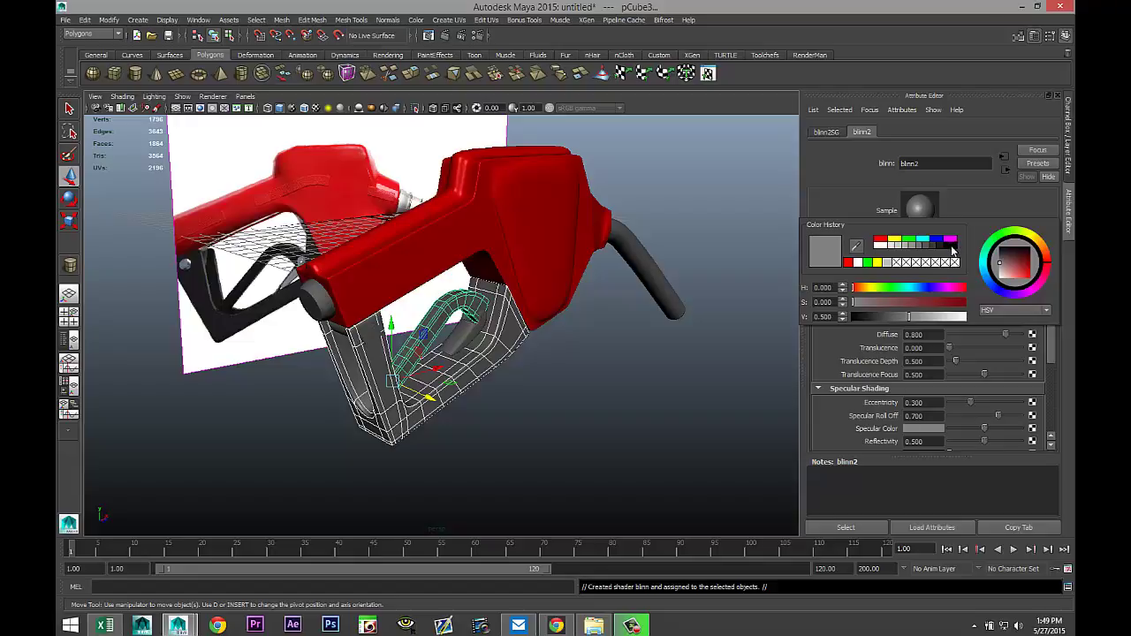
pyautogui.click(952, 247)
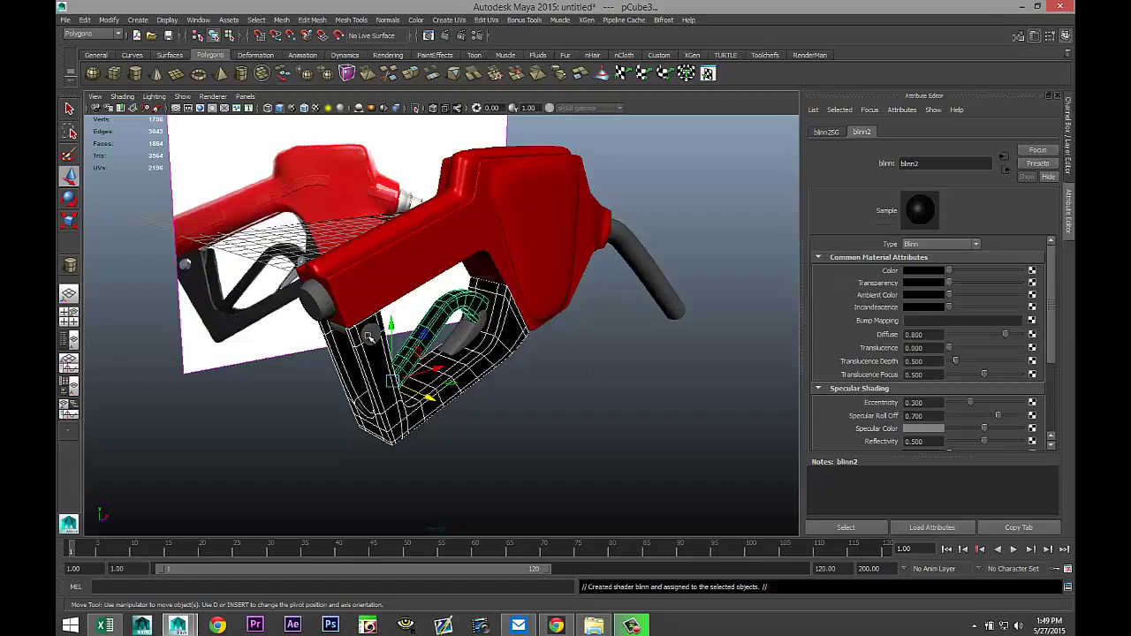
pyautogui.click(369, 337)
pyautogui.scroll(5, 516, 357)
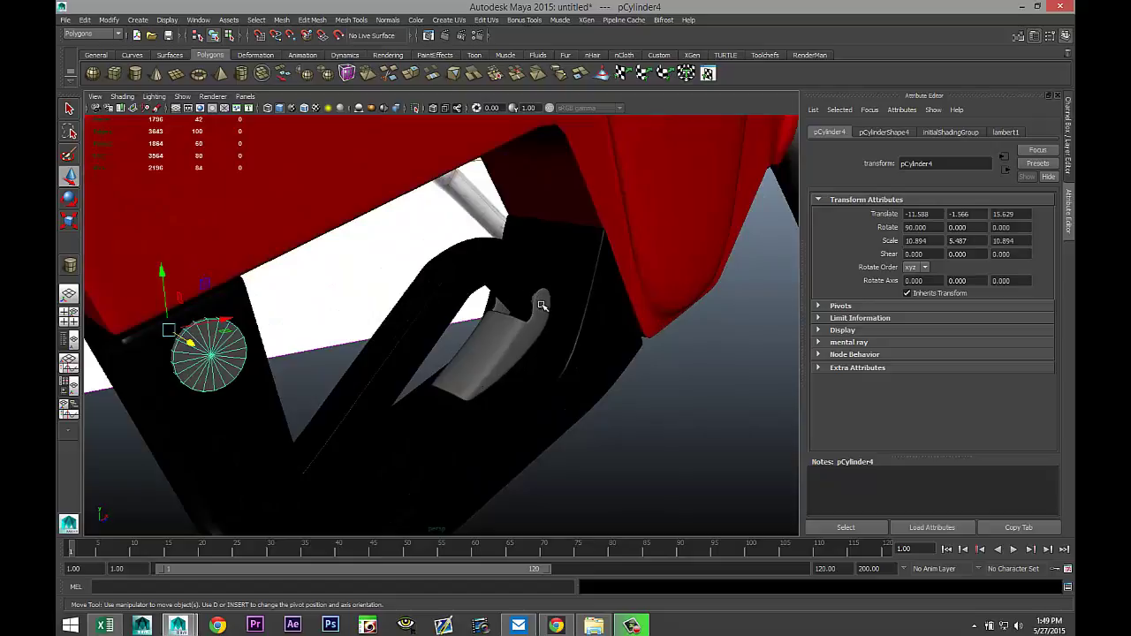
# Assign a new mia_material_x to the small cylinder inside the trigger guard.
pyautogui.click(542, 305)
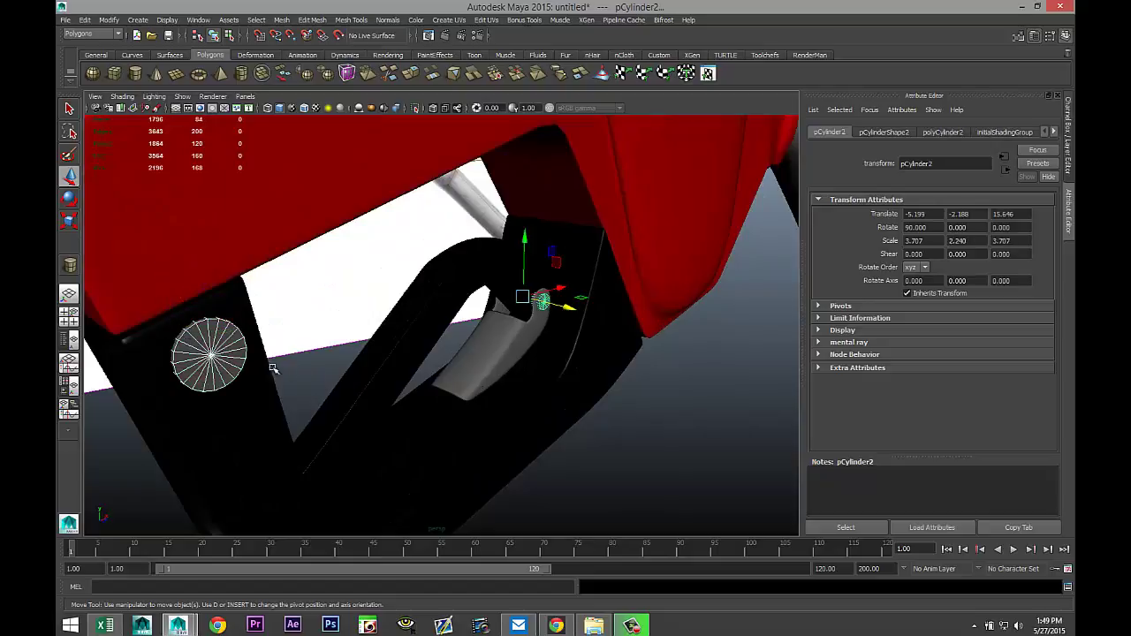
pyautogui.moveTo(276, 370)
pyautogui.keyDown('alt'); pyautogui.mouseDown()
pyautogui.moveTo(314, 455)
pyautogui.moveTo(258, 361)
pyautogui.mouseUp(); pyautogui.keyUp('alt')
pyautogui.keyDown('alt'); pyautogui.moveTo(151, 352); pyautogui.dragTo(237, 355); pyautogui.keyUp('alt')
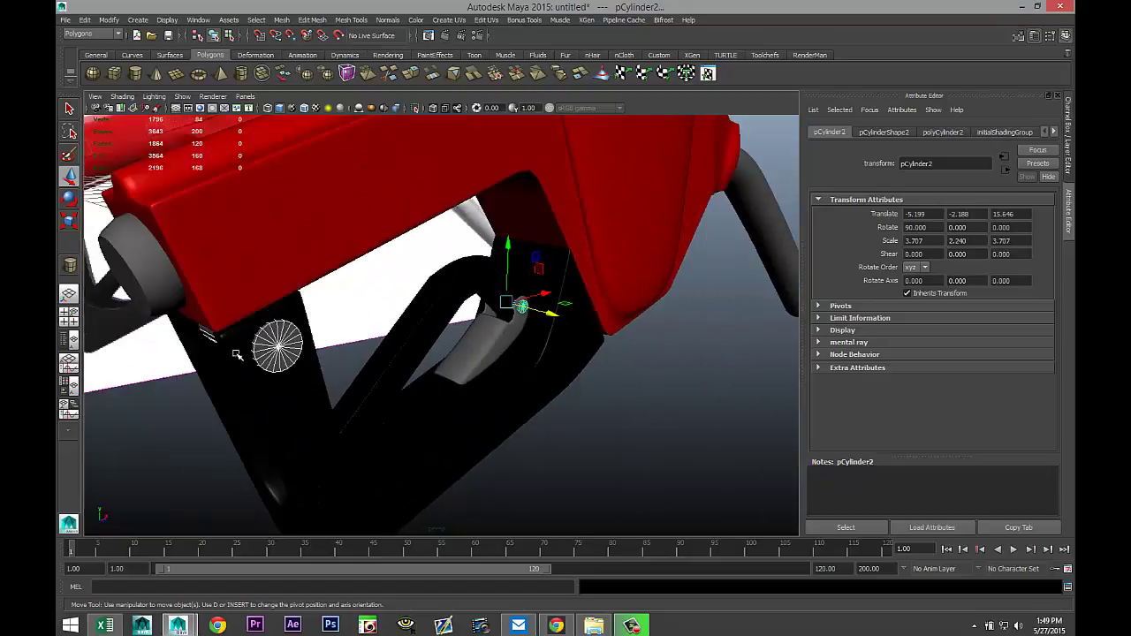
pyautogui.moveTo(283, 345); pyautogui.dragTo(283, 574, button='right')
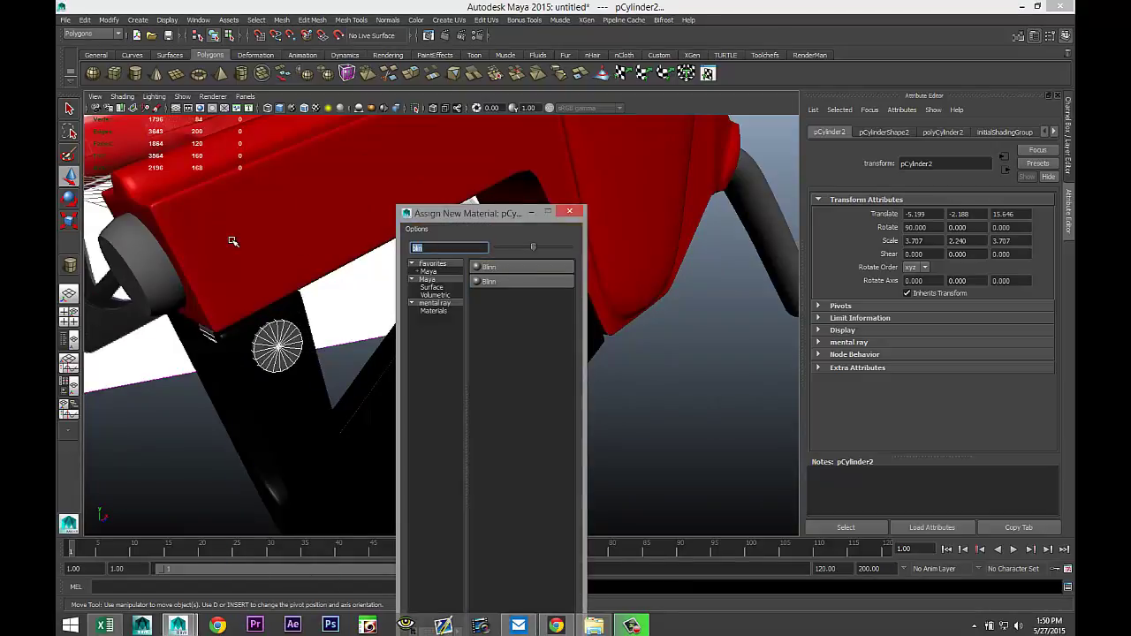
pyautogui.write('mia')
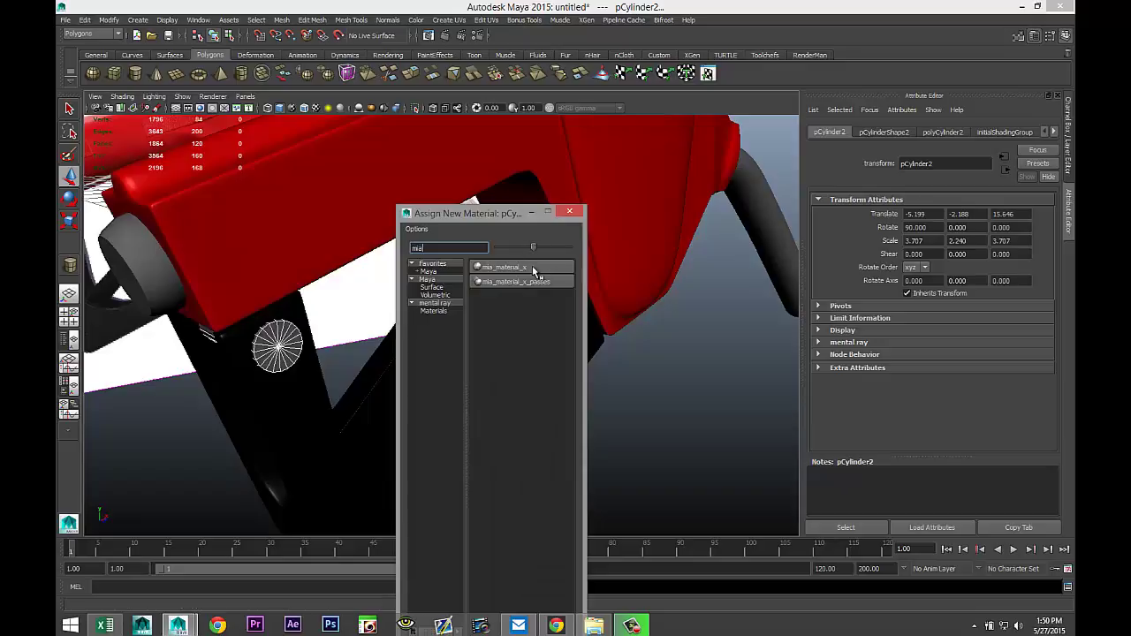
pyautogui.click(533, 268)
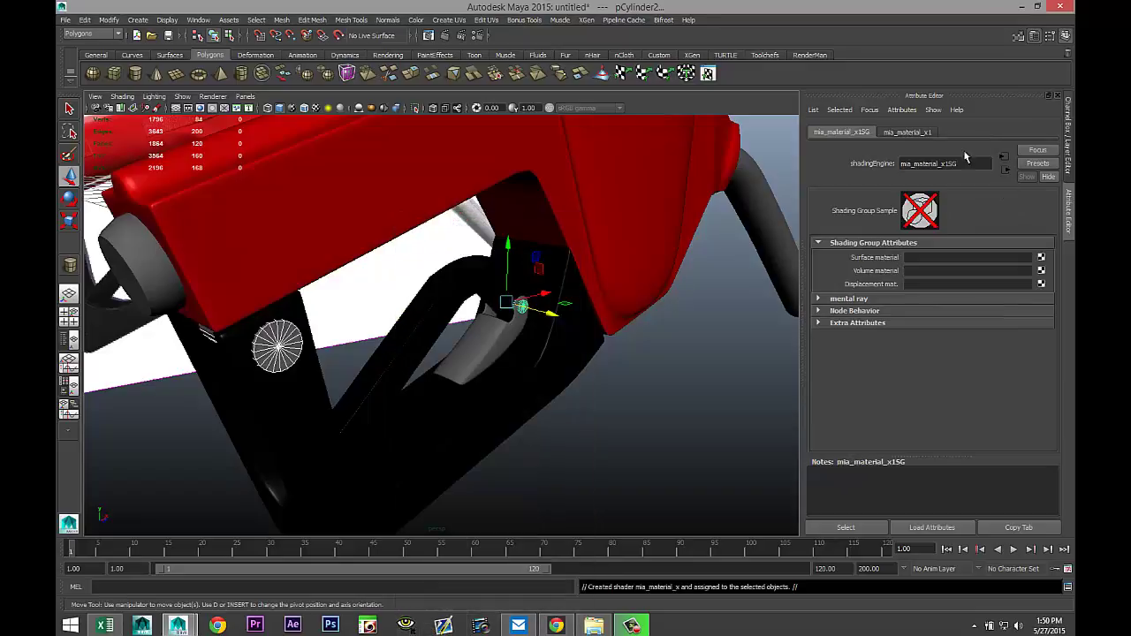
# Replace mia_material_x1 settings with the Chrome preset (reflectivity 1.0, glossiness 0.5).
pyautogui.click(915, 133)
pyautogui.click(1035, 164)
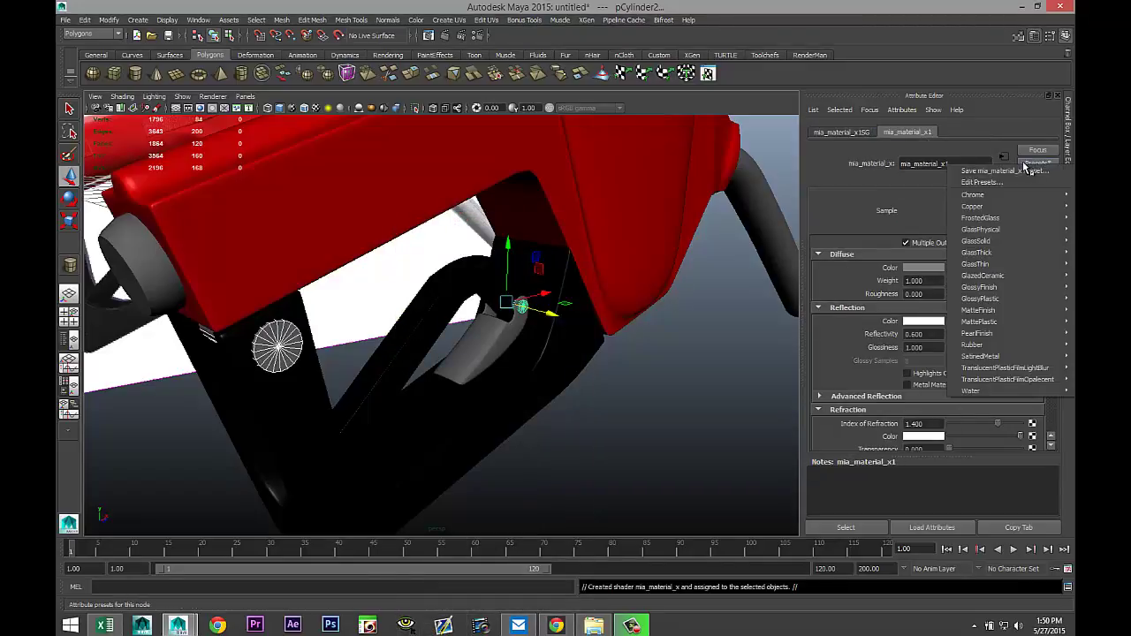
pyautogui.moveTo(986, 194)
pyautogui.click(906, 201)
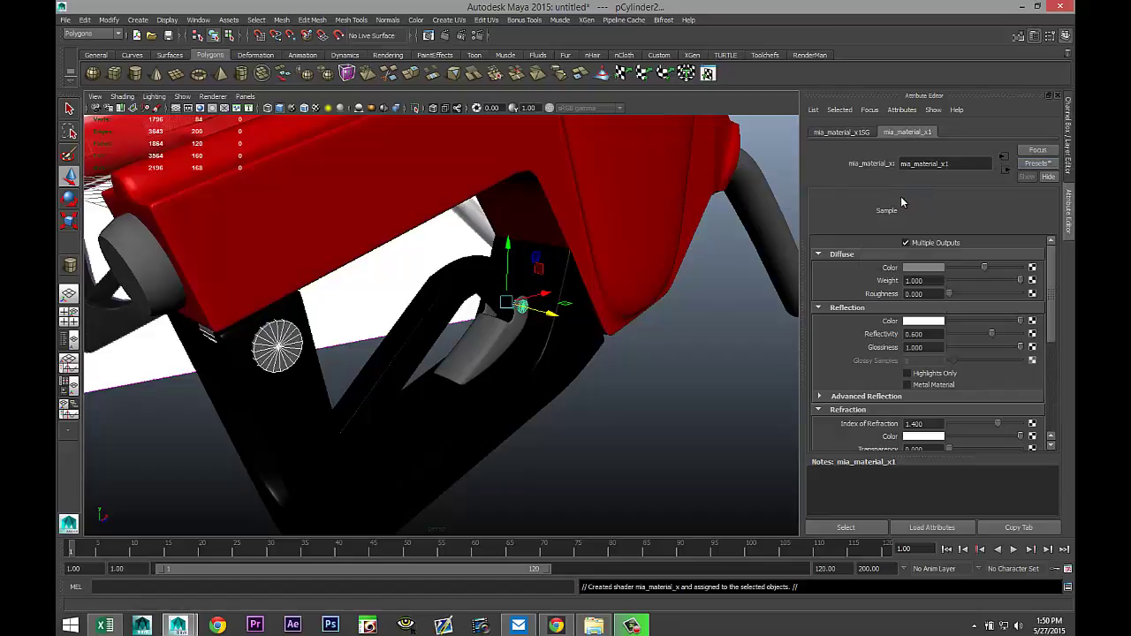
pyautogui.keyDown('alt'); pyautogui.moveTo(532, 359); pyautogui.dragTo(528, 363); pyautogui.keyUp('alt')
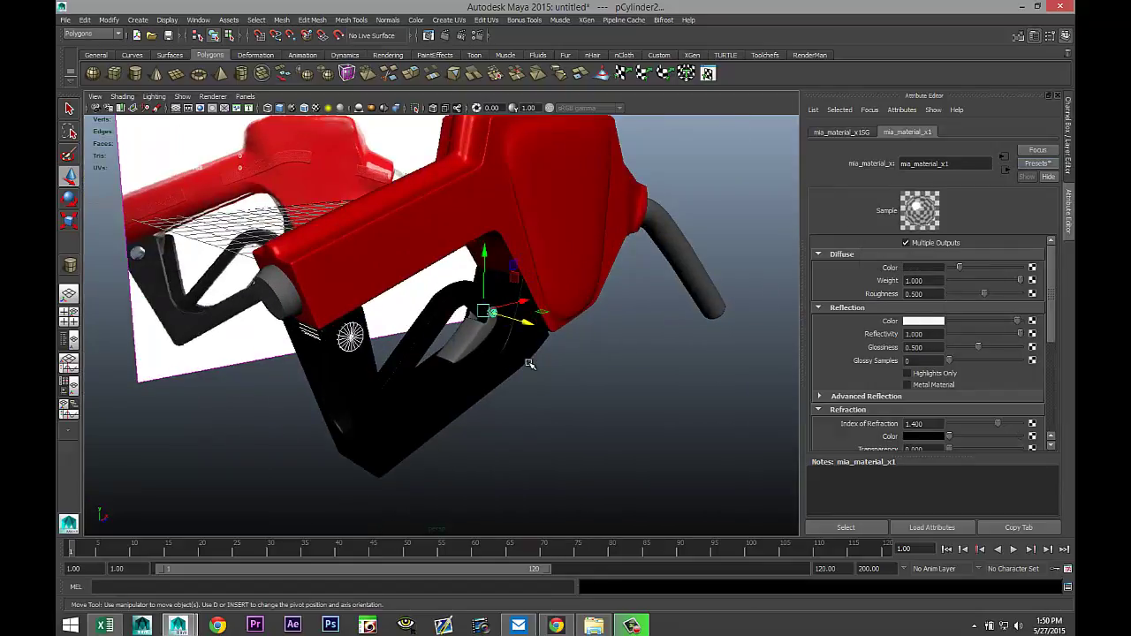
pyautogui.click(278, 296)
pyautogui.click(704, 277)
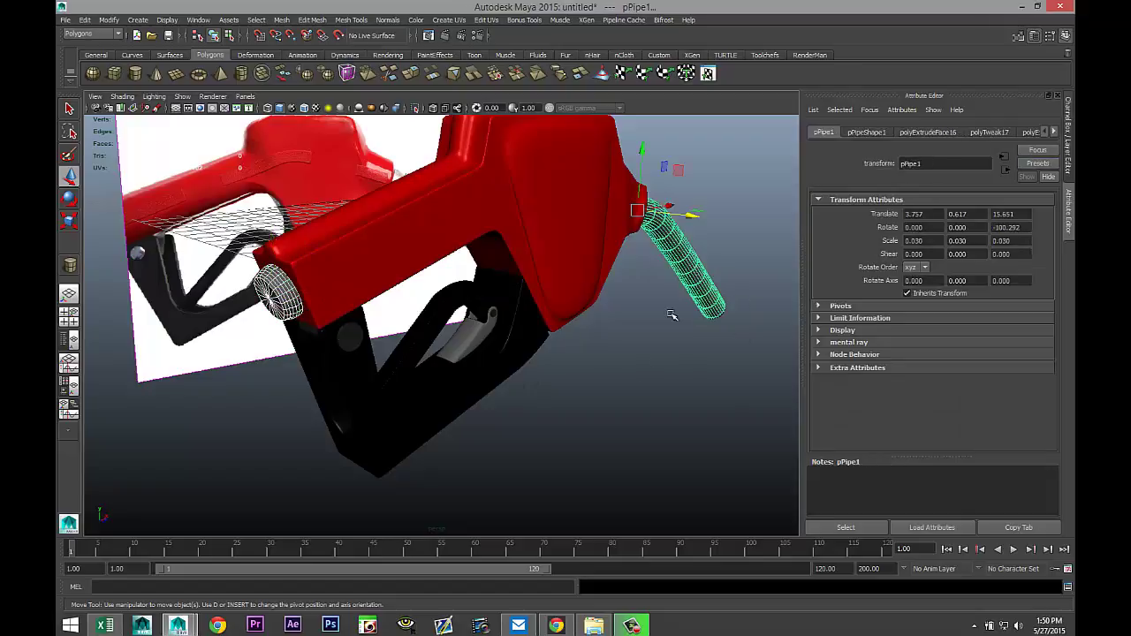
pyautogui.click(471, 338)
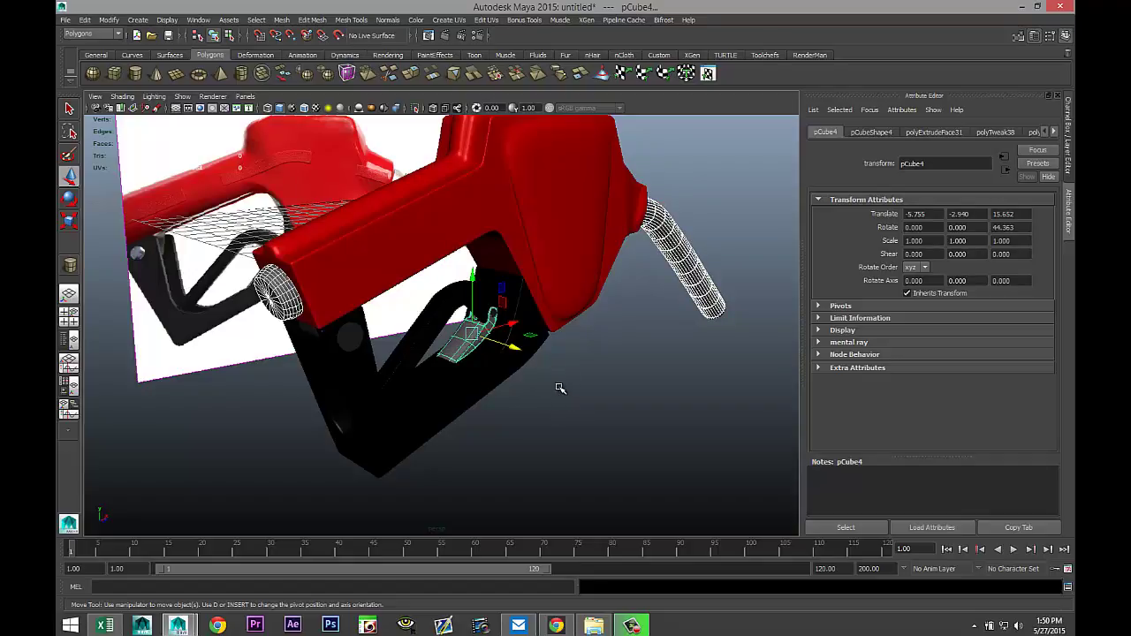
pyautogui.rightClick(680, 247)
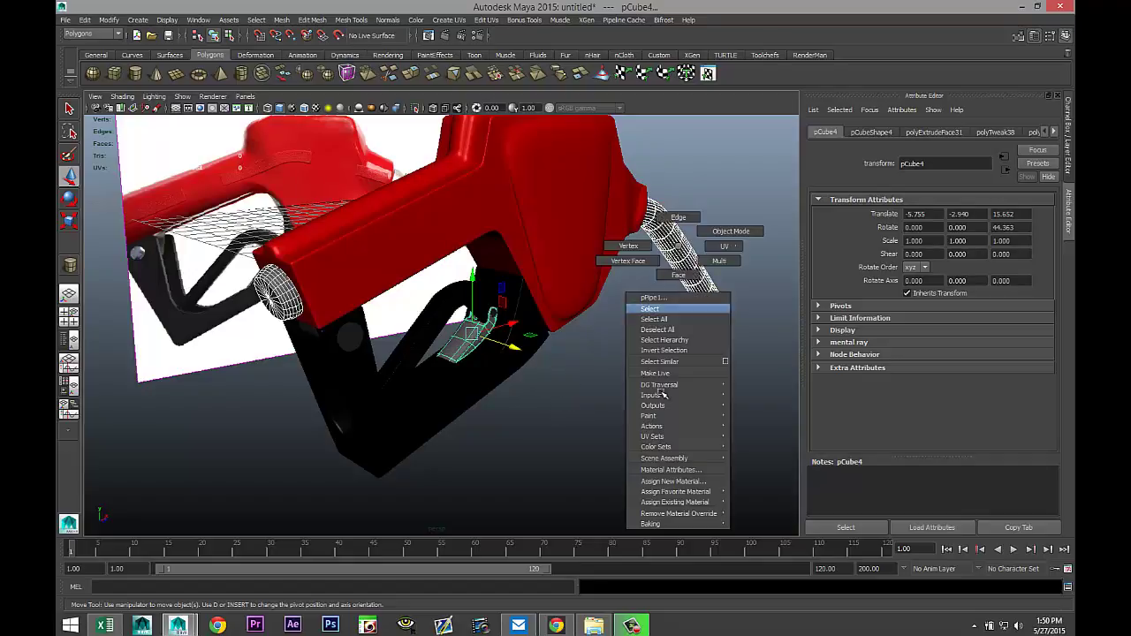
pyautogui.click(670, 481)
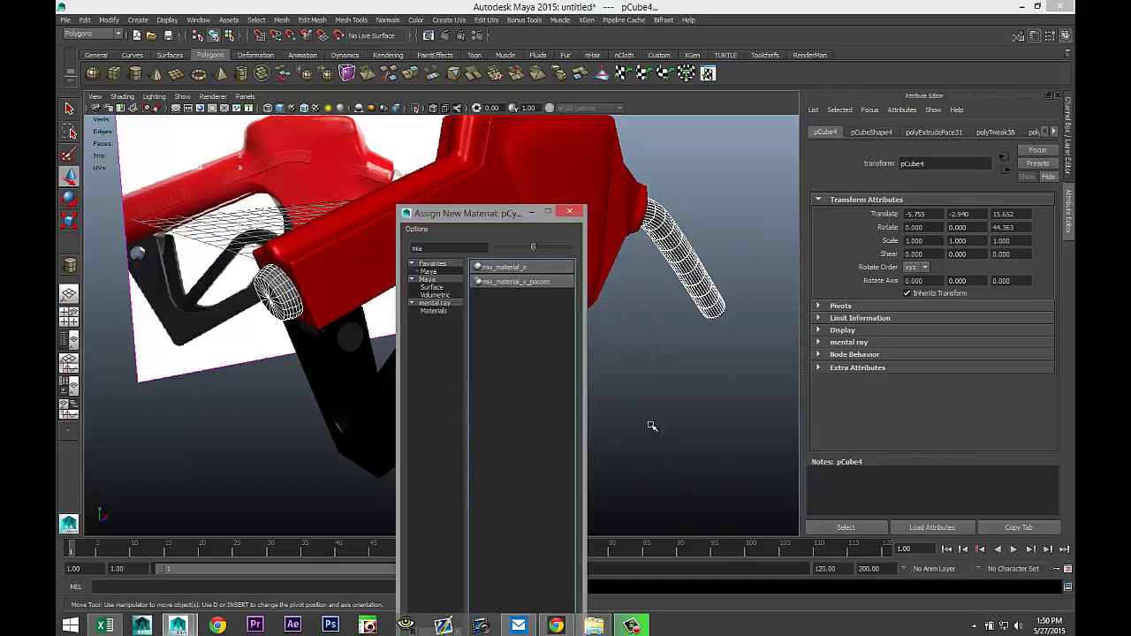
pyautogui.click(524, 269)
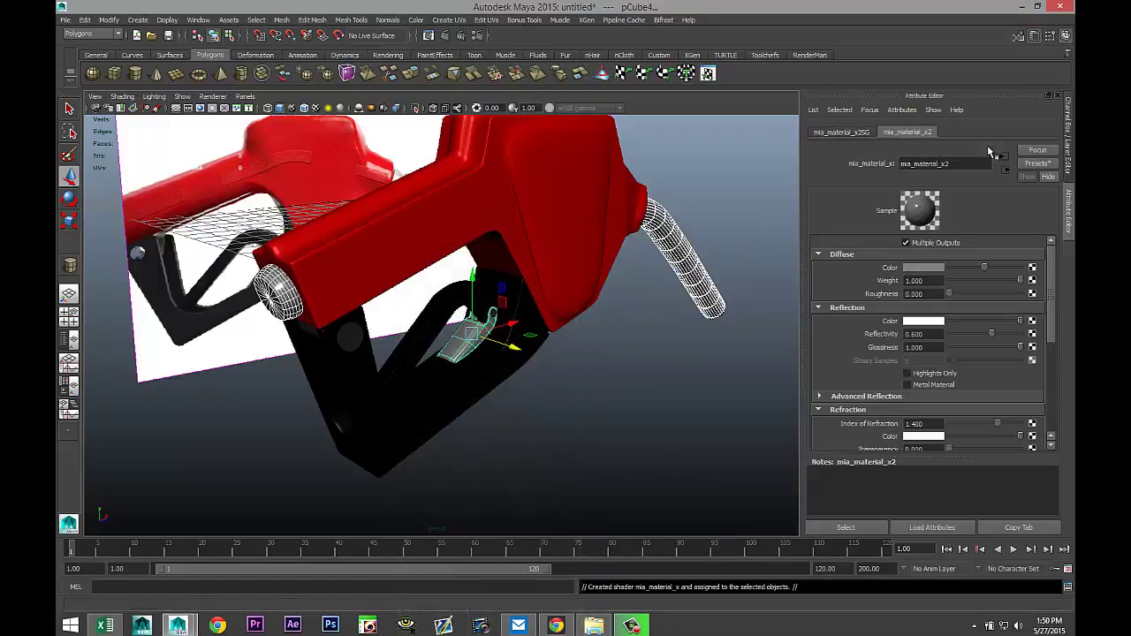
pyautogui.click(1035, 164)
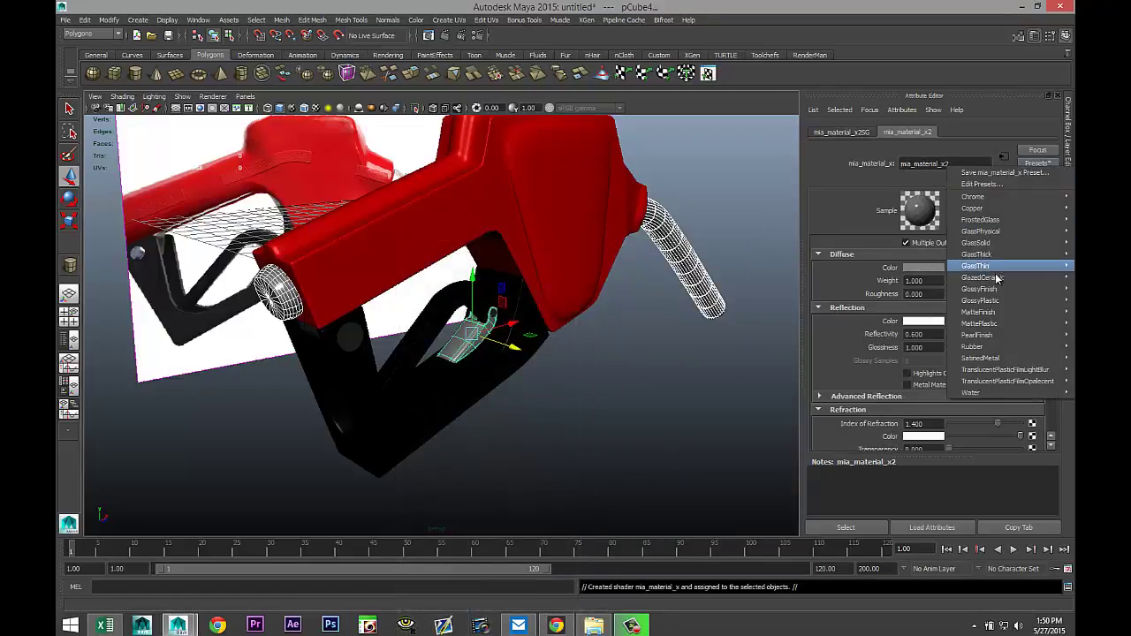
pyautogui.moveTo(990, 359)
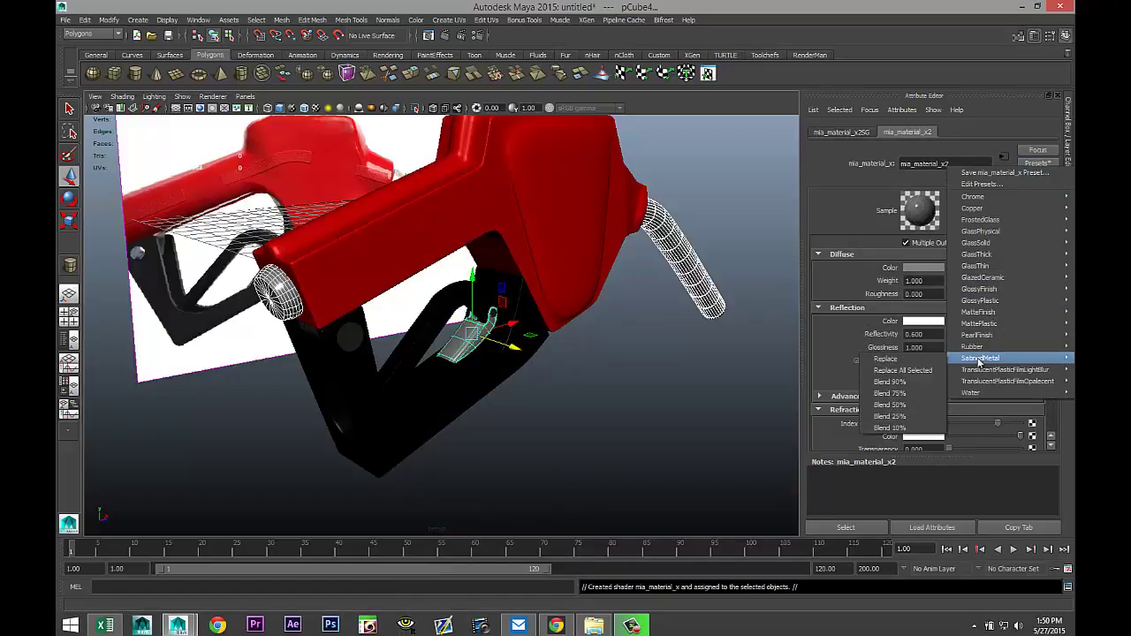
pyautogui.click(920, 361)
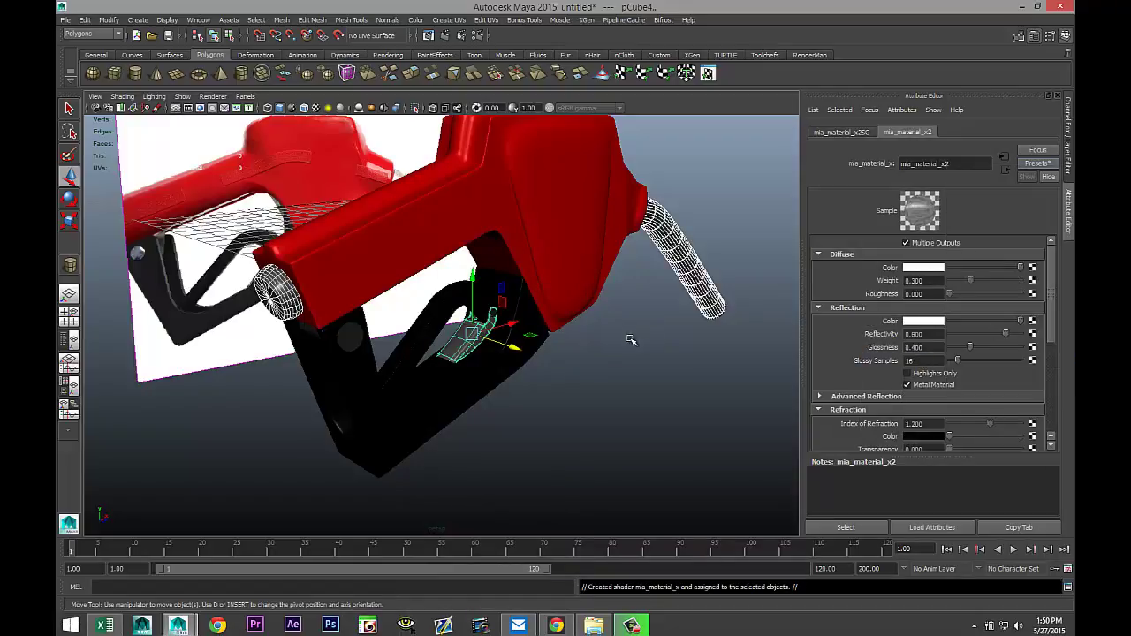
pyautogui.scroll(-3, 633, 337)
pyautogui.keyDown('alt'); pyautogui.moveTo(640, 339); pyautogui.dragTo(555, 369); pyautogui.keyUp('alt')
pyautogui.keyDown('alt'); pyautogui.moveTo(555, 370); pyautogui.dragTo(399, 424, button='middle'); pyautogui.keyUp('alt')
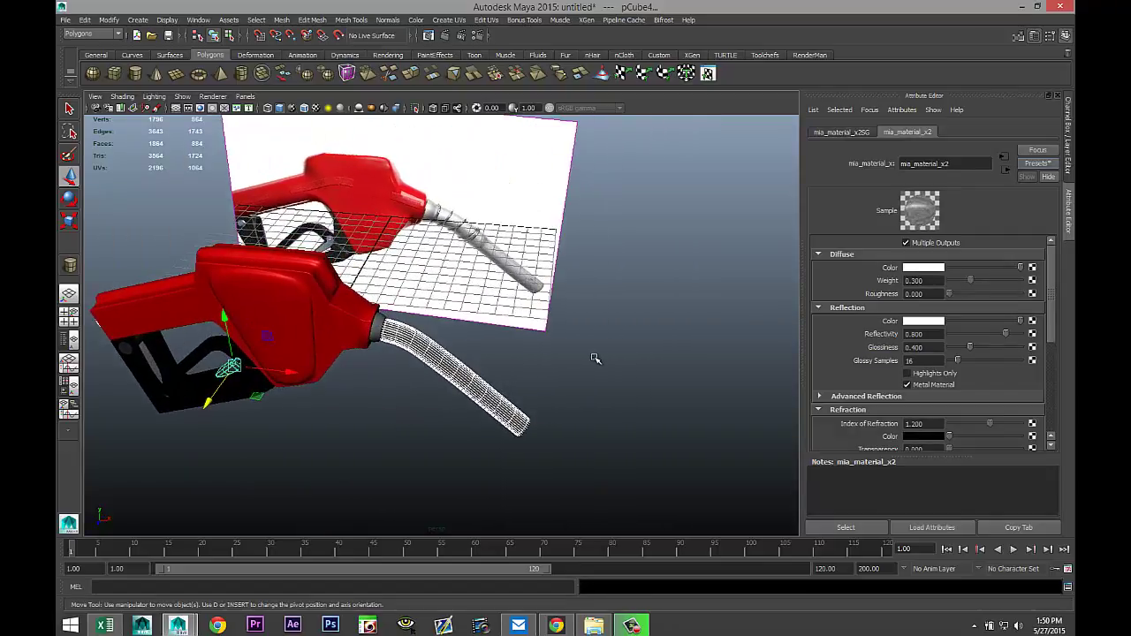
pyautogui.keyDown('alt'); pyautogui.moveTo(595, 358); pyautogui.dragTo(616, 316); pyautogui.keyUp('alt')
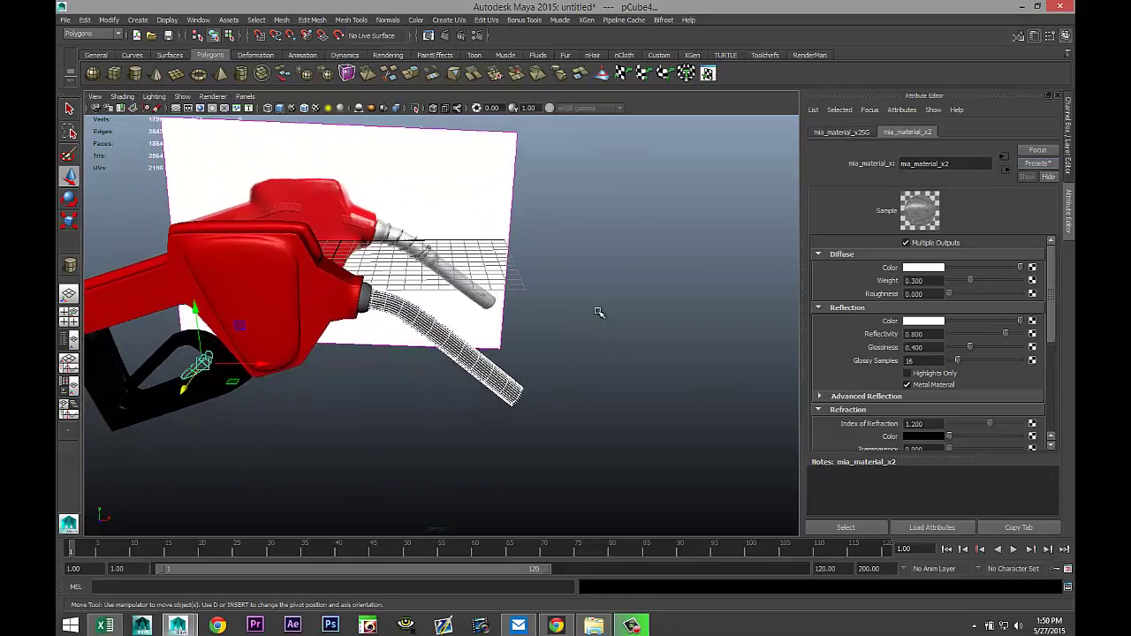
# Create a polygon helix on the grid beside the nozzle.
pyautogui.click(139, 21)
pyautogui.moveTo(177, 49)
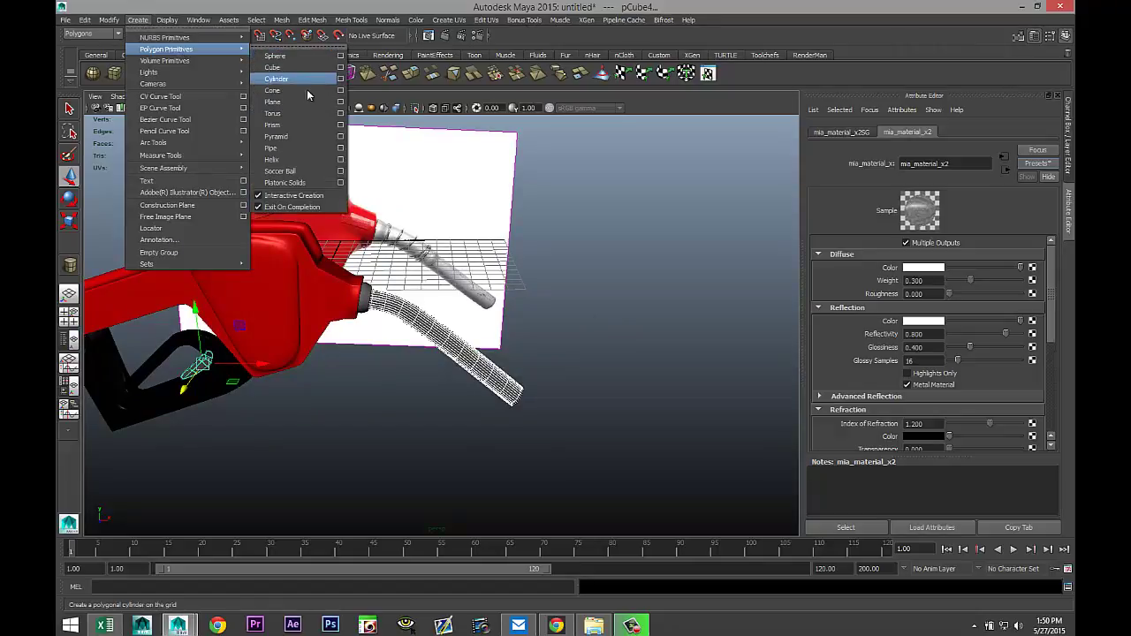
pyautogui.click(301, 159)
pyautogui.moveTo(624, 467); pyautogui.dragTo(674, 262)
pyautogui.click(366, 454)
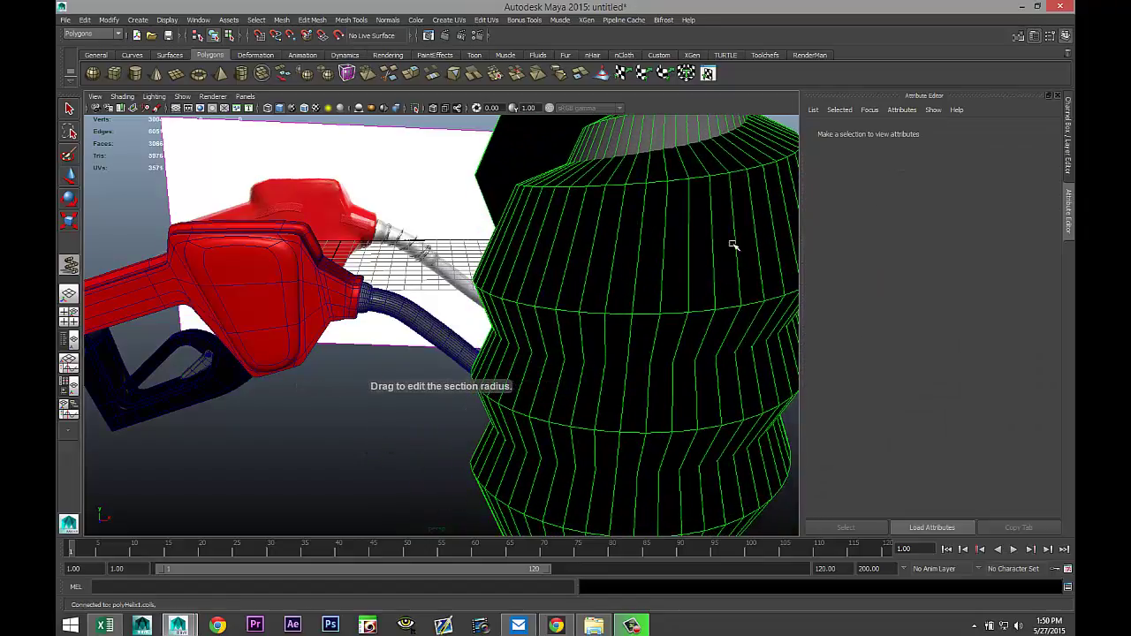
pyautogui.press('w')
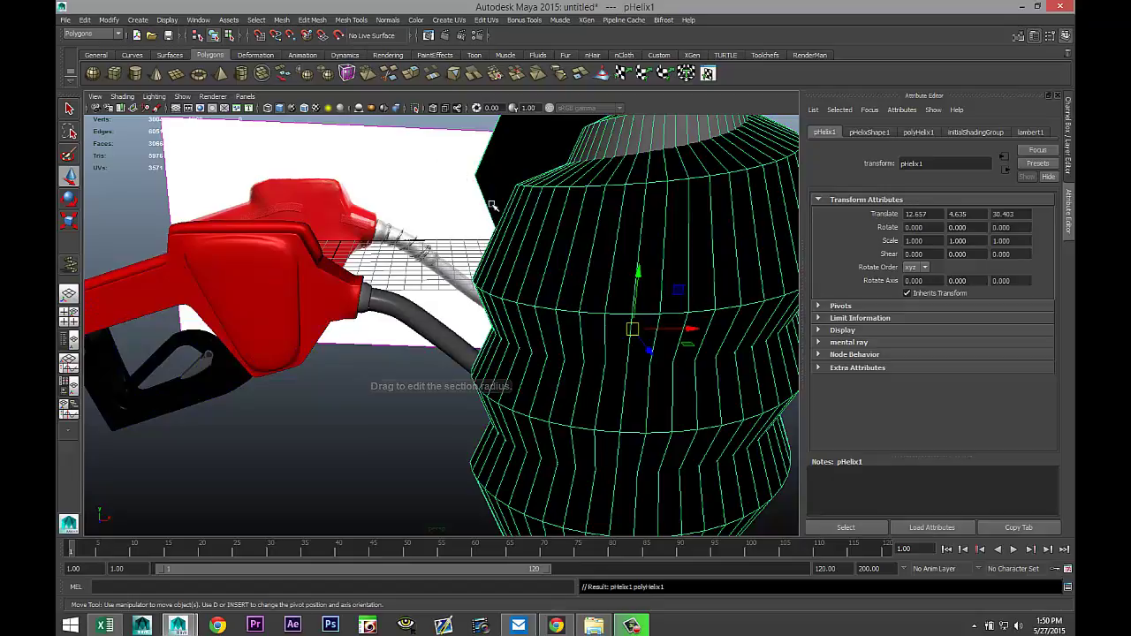
# Set polyHelix1 to radius 0.25, 7 coils and height 15.536, then show four views.
pyautogui.click(919, 132)
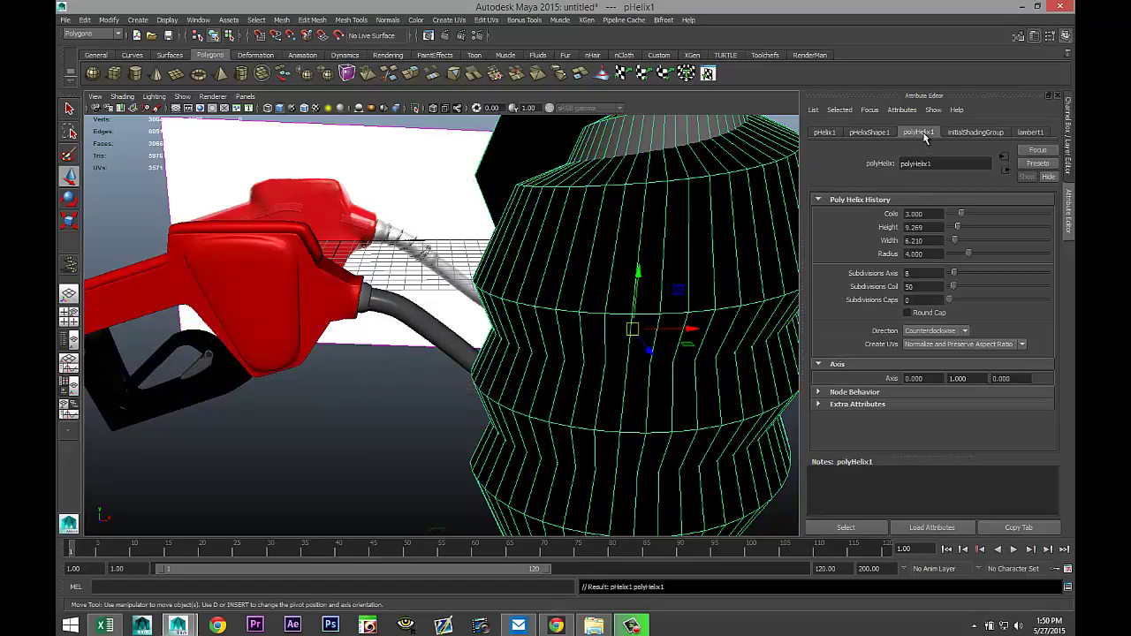
pyautogui.doubleClick(935, 254)
pyautogui.write('1')
pyautogui.press('Return')
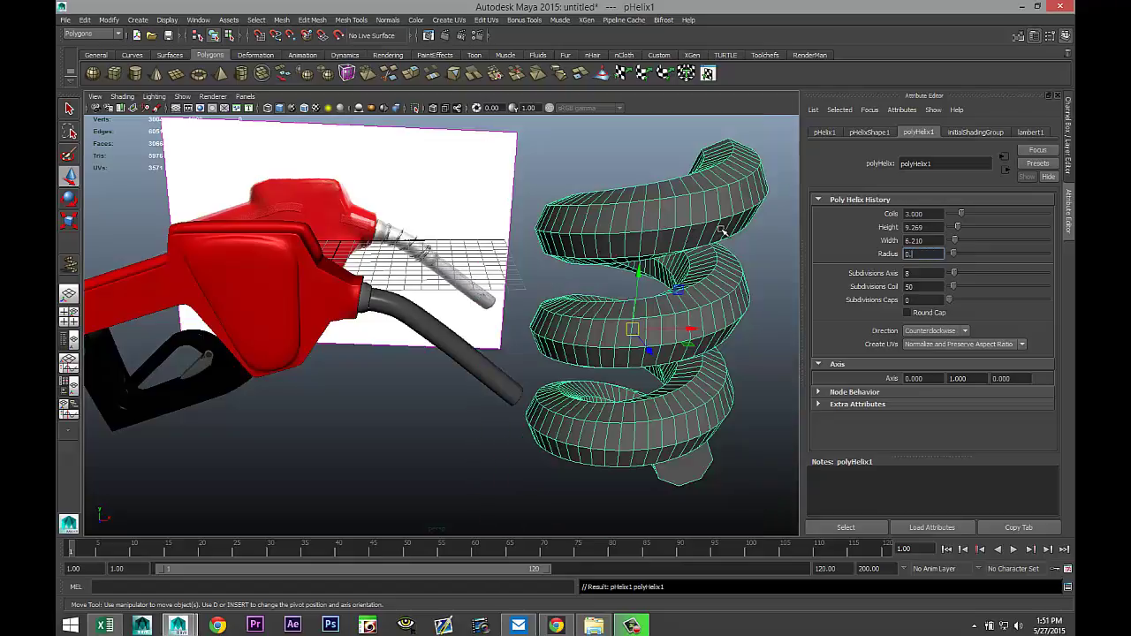
pyautogui.write('0.25')
pyautogui.press('Return')
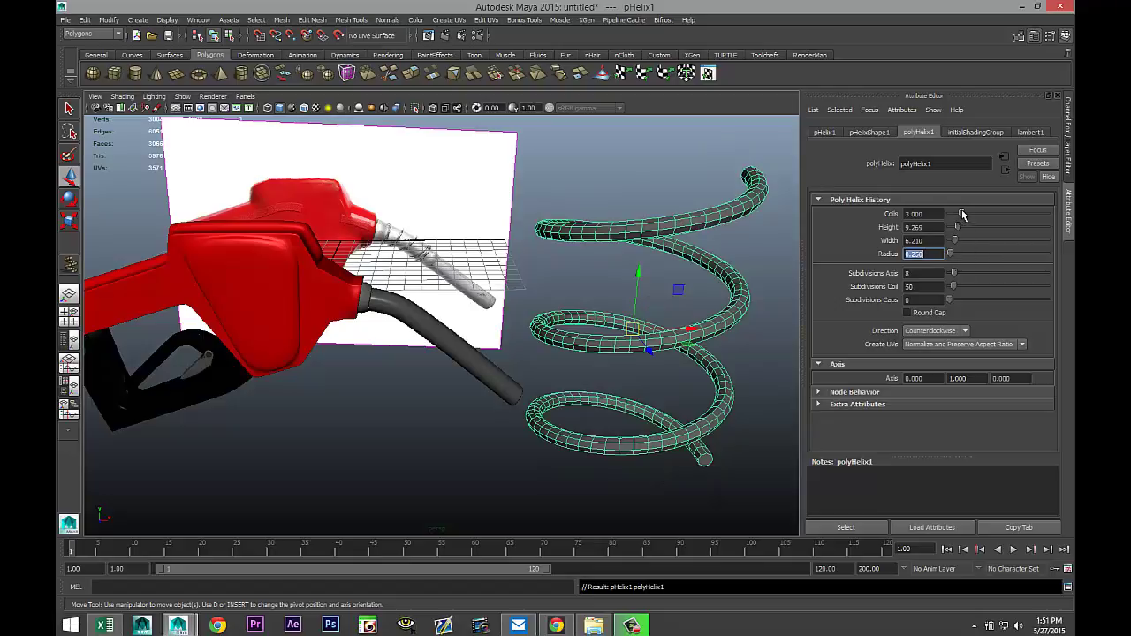
pyautogui.moveTo(962, 215); pyautogui.dragTo(979, 215)
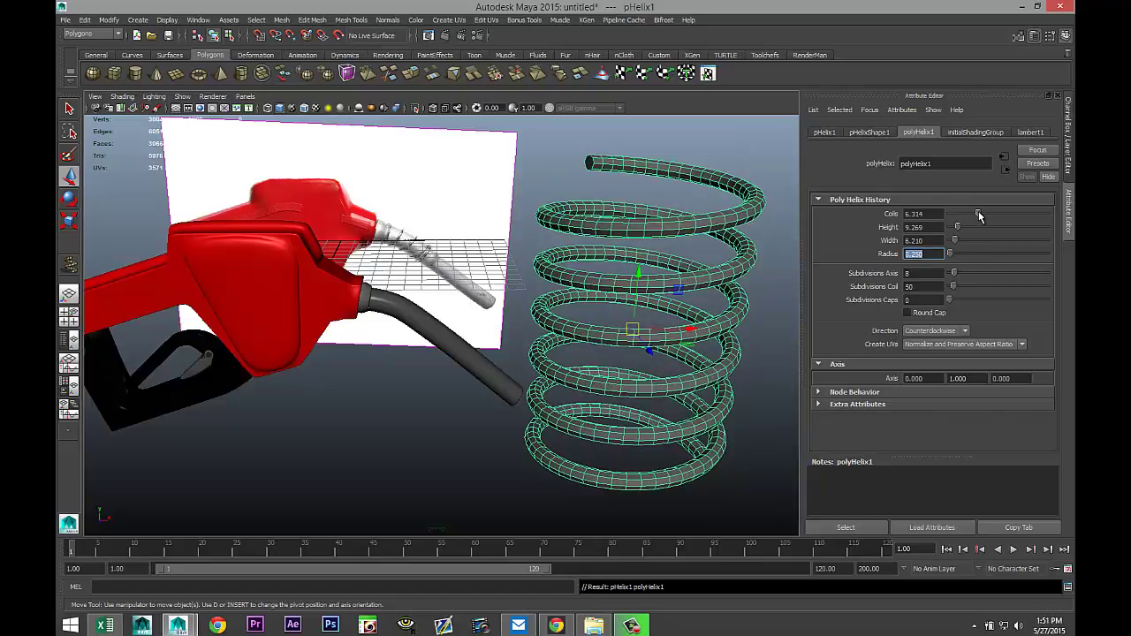
pyautogui.click(924, 213)
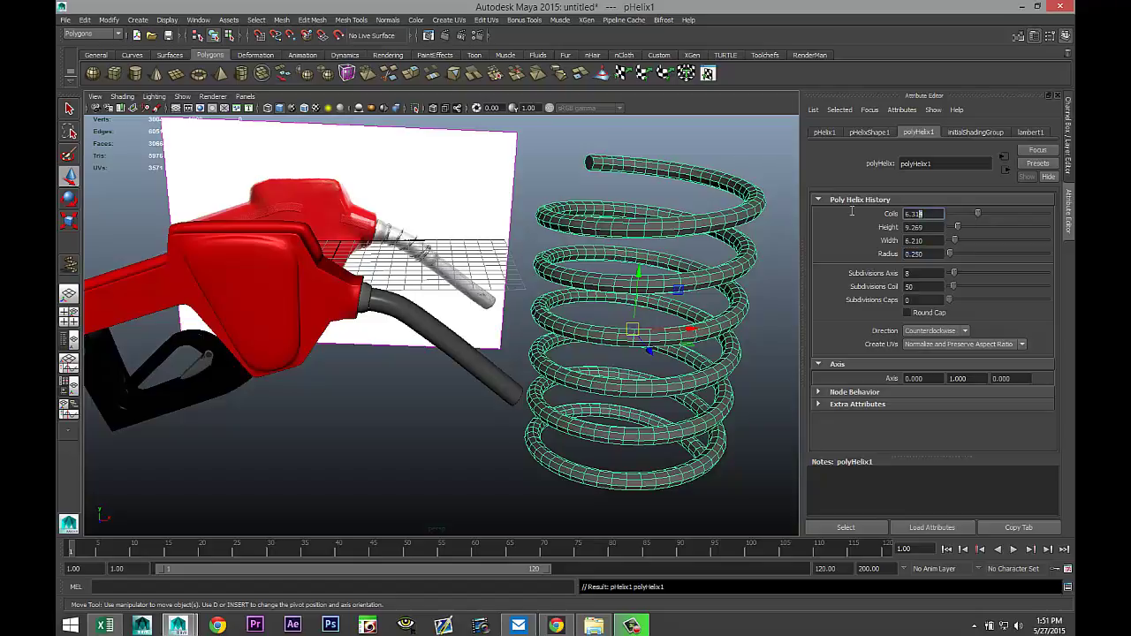
pyautogui.press('Return')
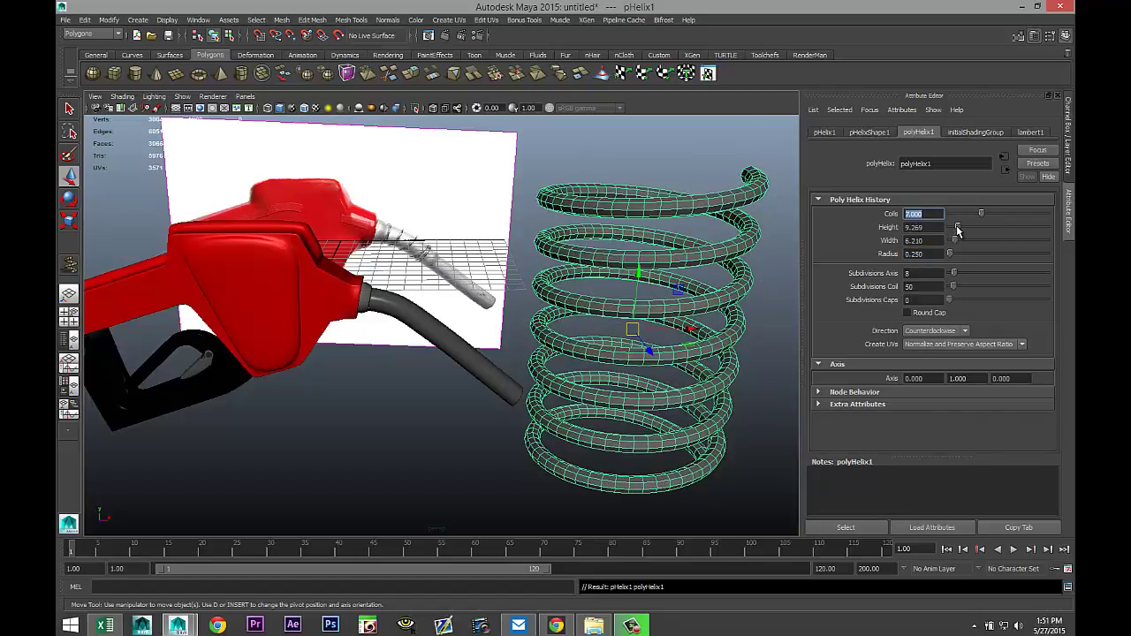
pyautogui.moveTo(958, 229); pyautogui.dragTo(965, 229)
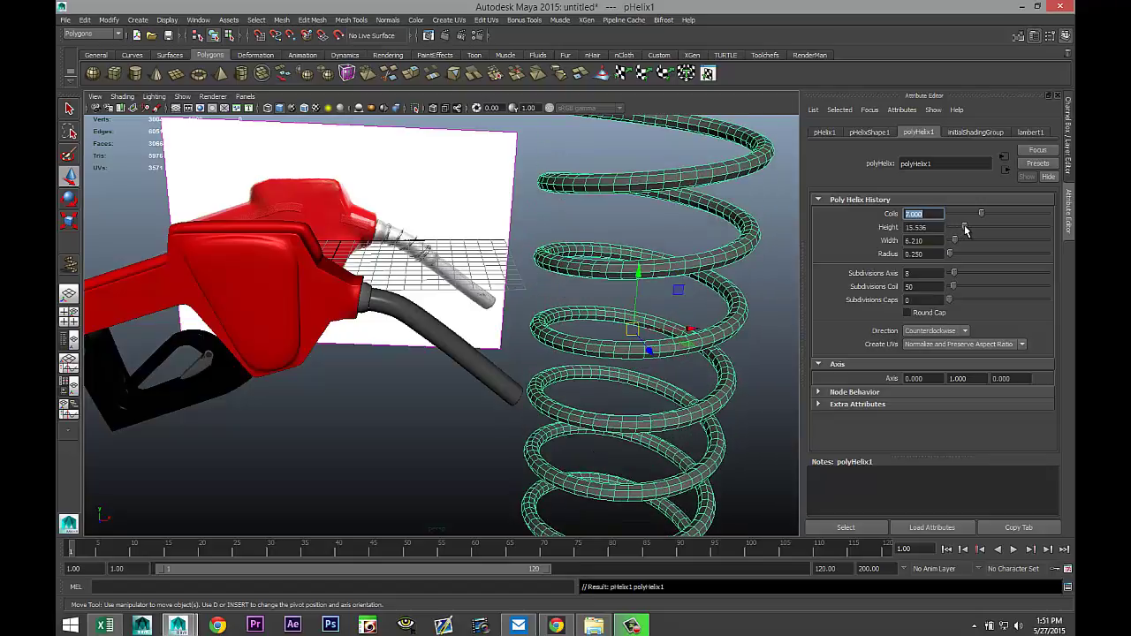
pyautogui.scroll(-5, 474, 294)
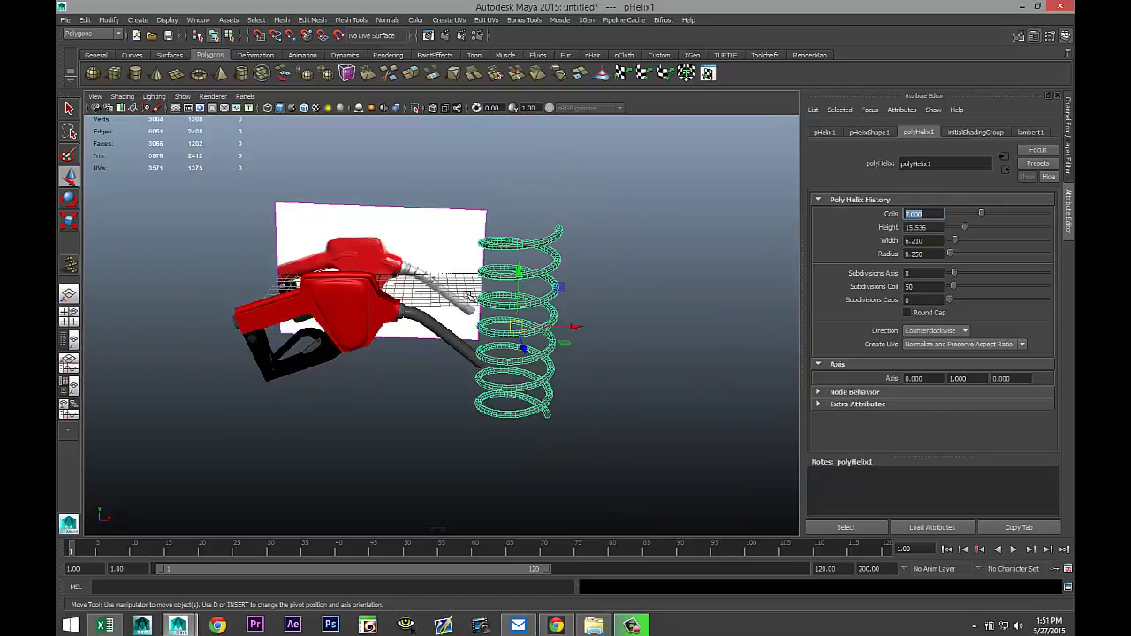
pyautogui.keyDown('alt'); pyautogui.moveTo(376, 334); pyautogui.dragTo(352, 355); pyautogui.keyUp('alt')
pyautogui.click(69, 316)
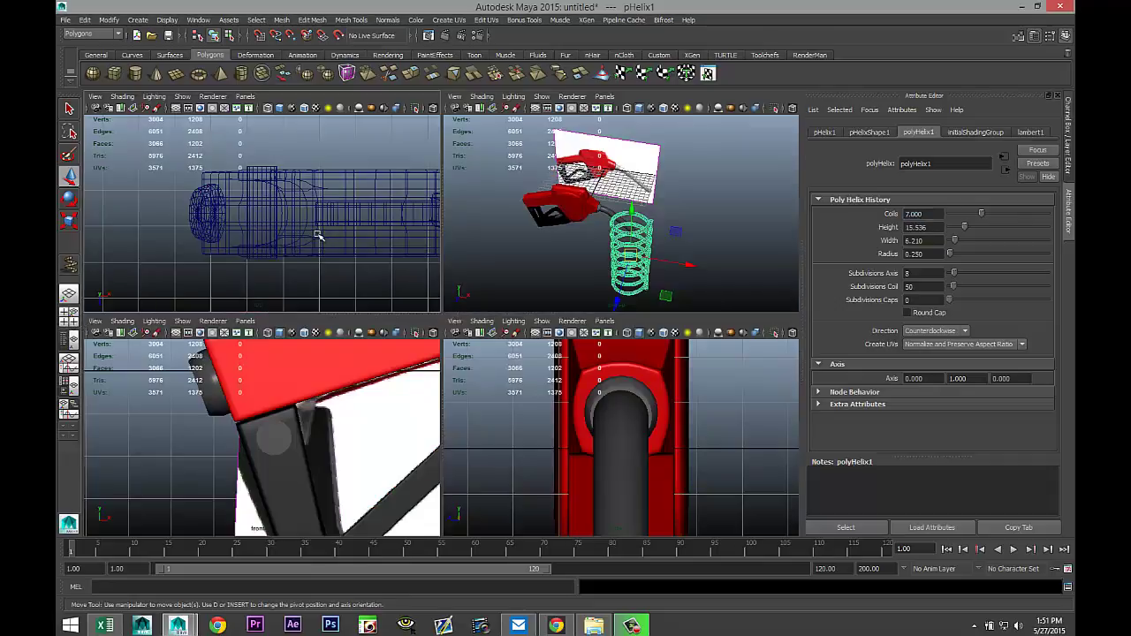
# Move the helix up and left onto the tip of the nozzle's spout.
pyautogui.press('space')
pyautogui.press('f')
pyautogui.scroll(-5, 473, 301)
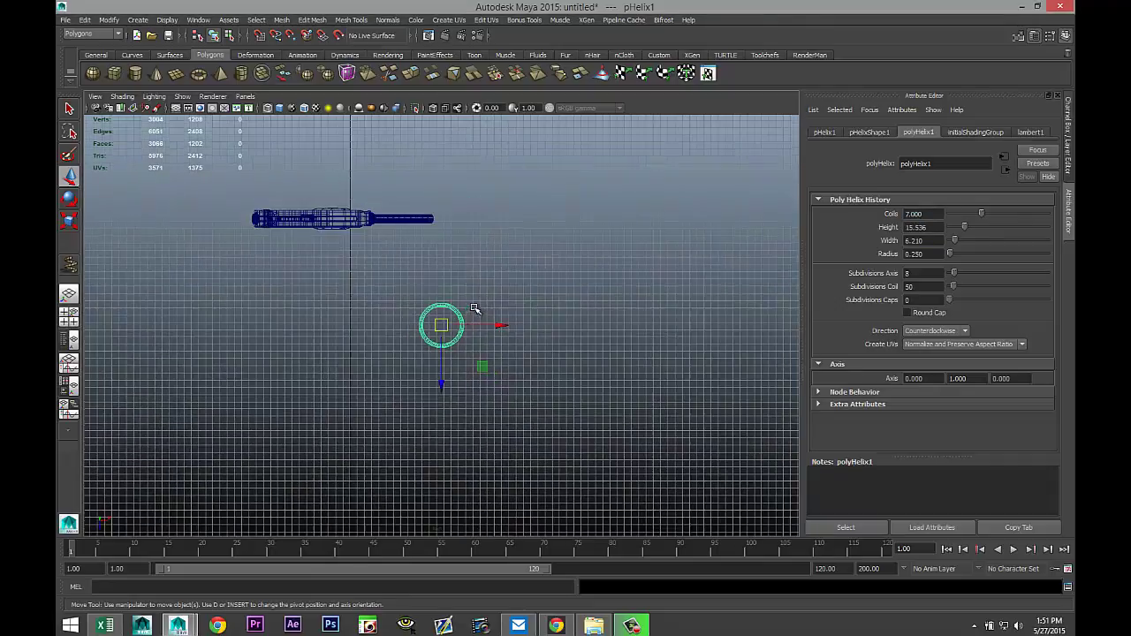
pyautogui.moveTo(442, 380); pyautogui.dragTo(442, 279)
pyautogui.press('f')
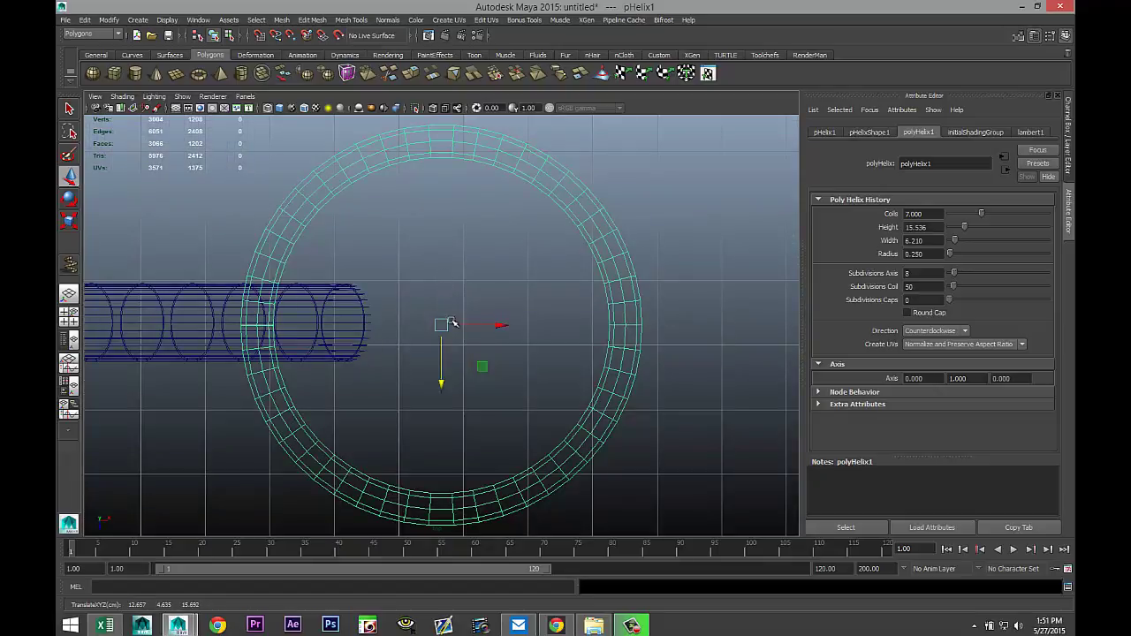
pyautogui.moveTo(487, 328); pyautogui.dragTo(396, 332)
pyautogui.moveTo(348, 383); pyautogui.dragTo(350, 384)
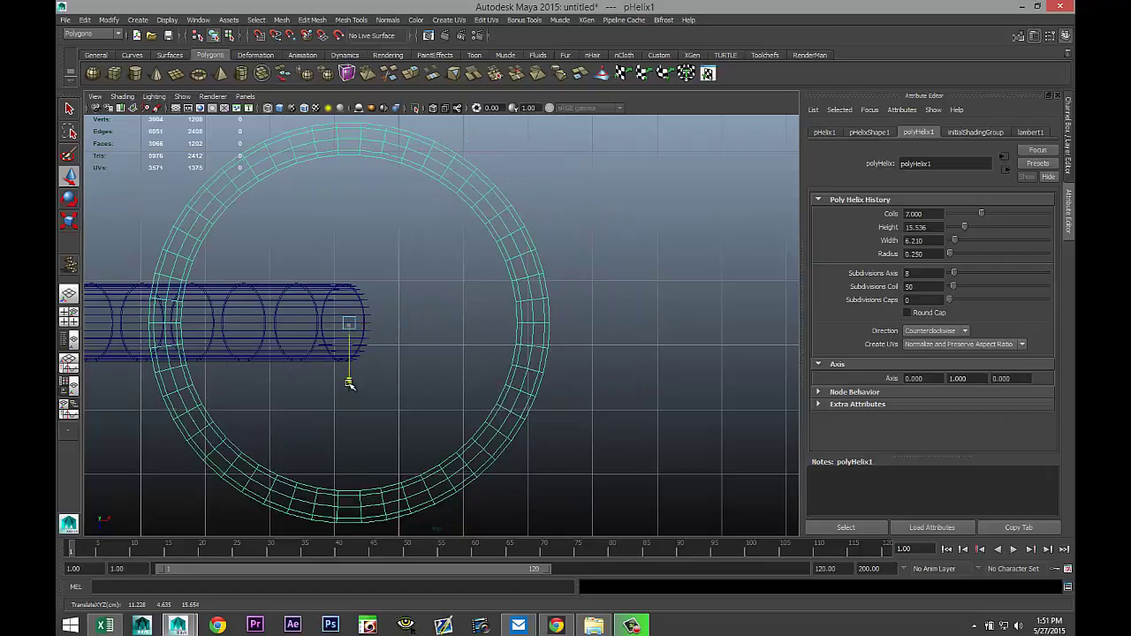
pyautogui.scroll(-5, 367, 383)
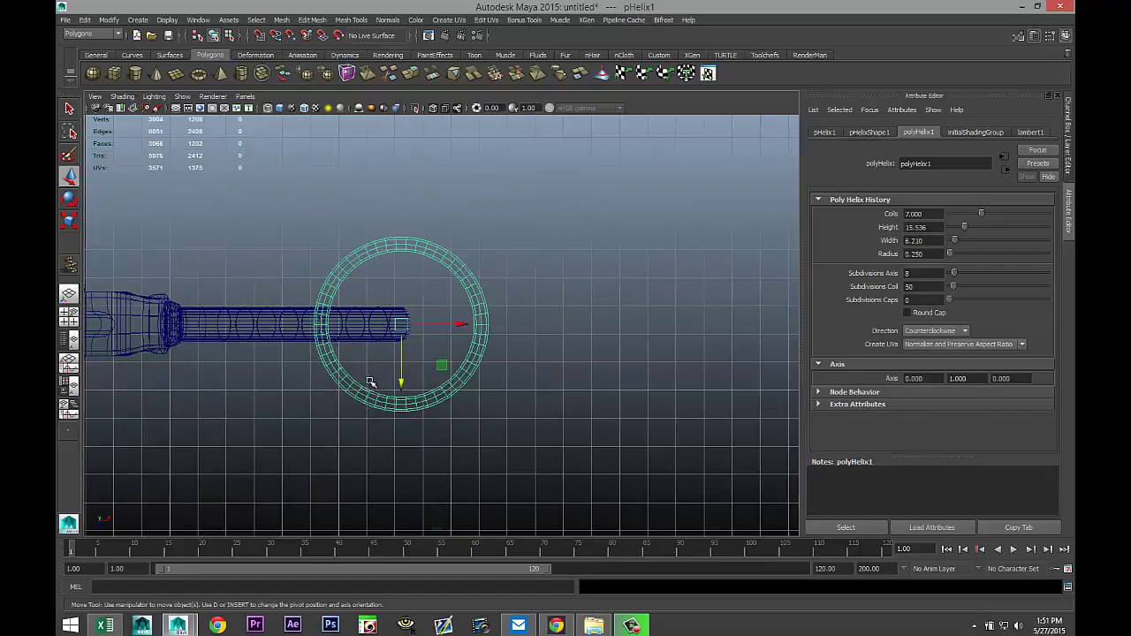
# Scale the helix down uniformly to about 0.617 and frame it in the front view.
pyautogui.press('r')
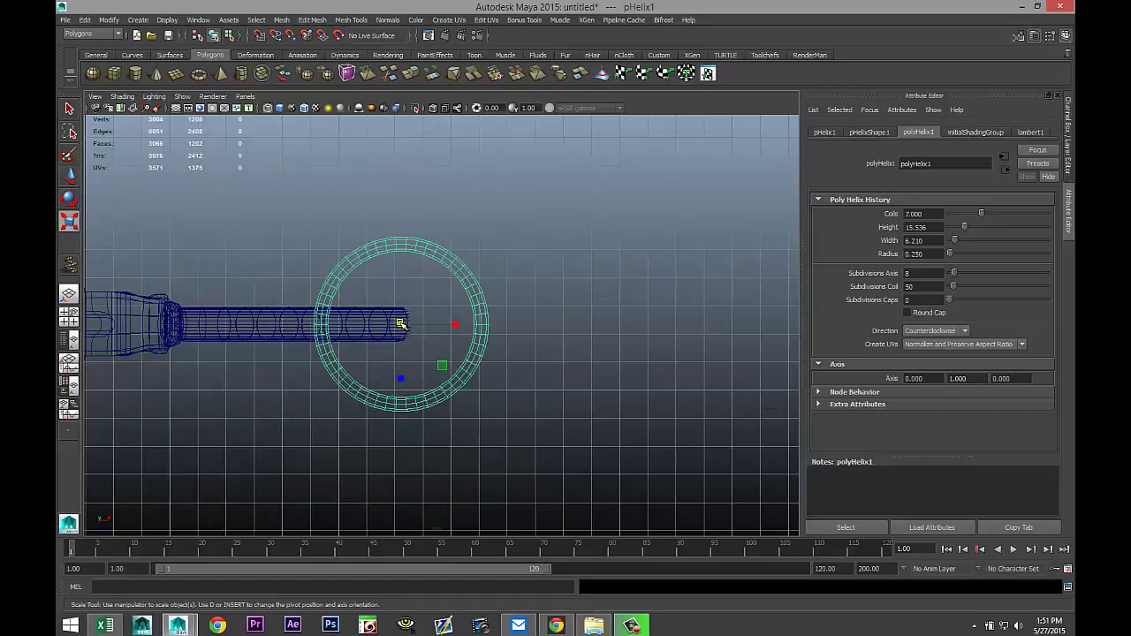
pyautogui.moveTo(402, 325); pyautogui.dragTo(210, 359)
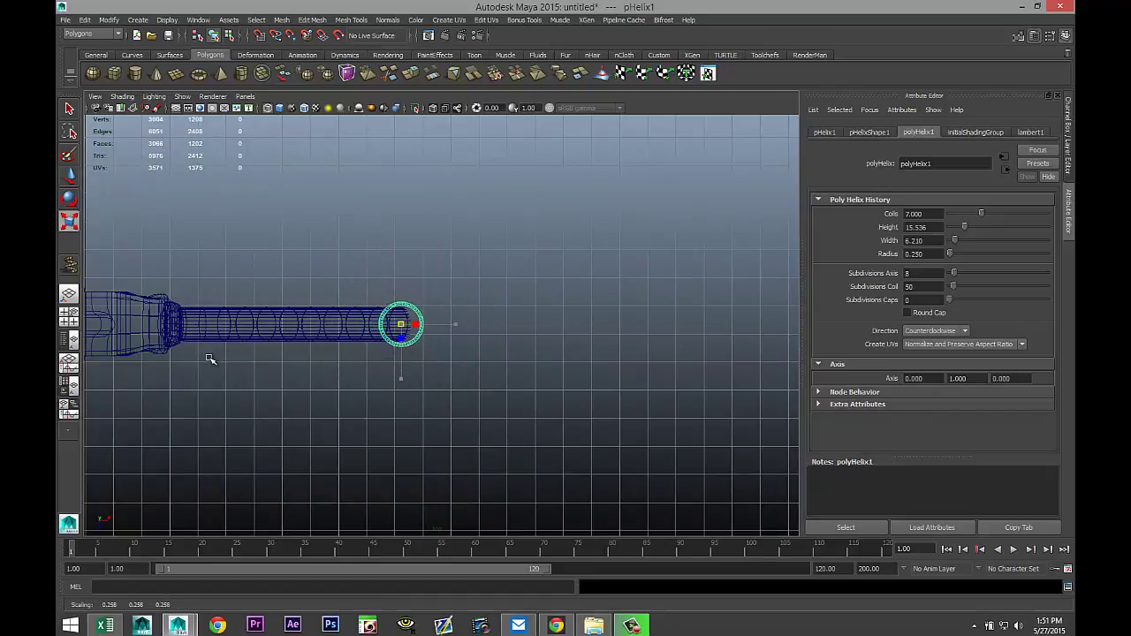
pyautogui.click(71, 319)
pyautogui.scroll(-3, 341, 424)
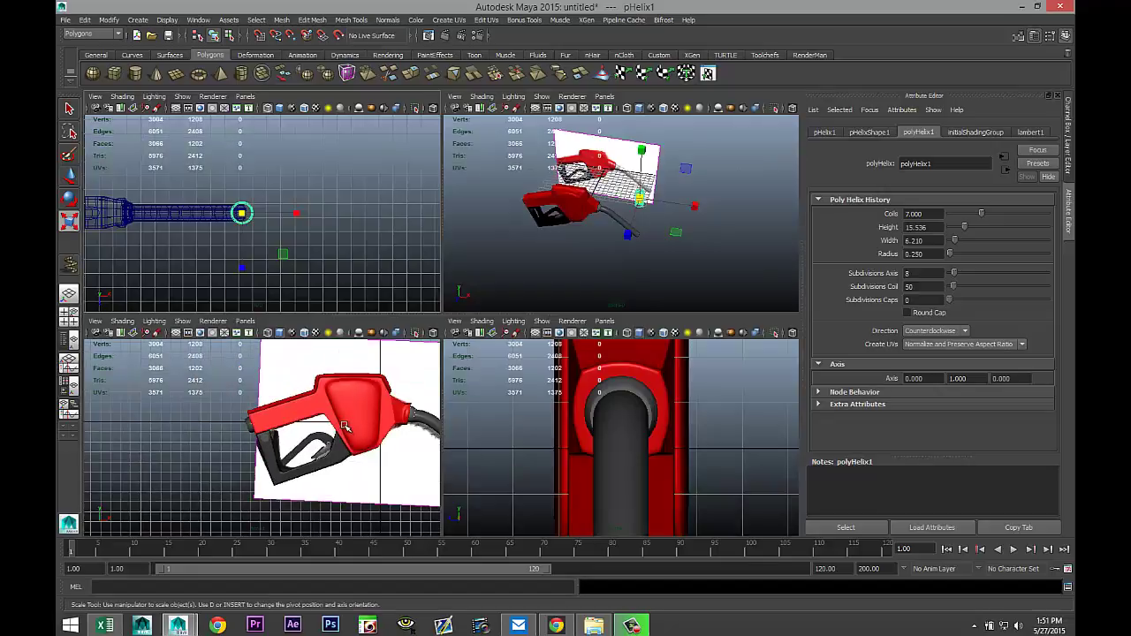
pyautogui.press('space')
pyautogui.press('f')
pyautogui.scroll(-5, 345, 414)
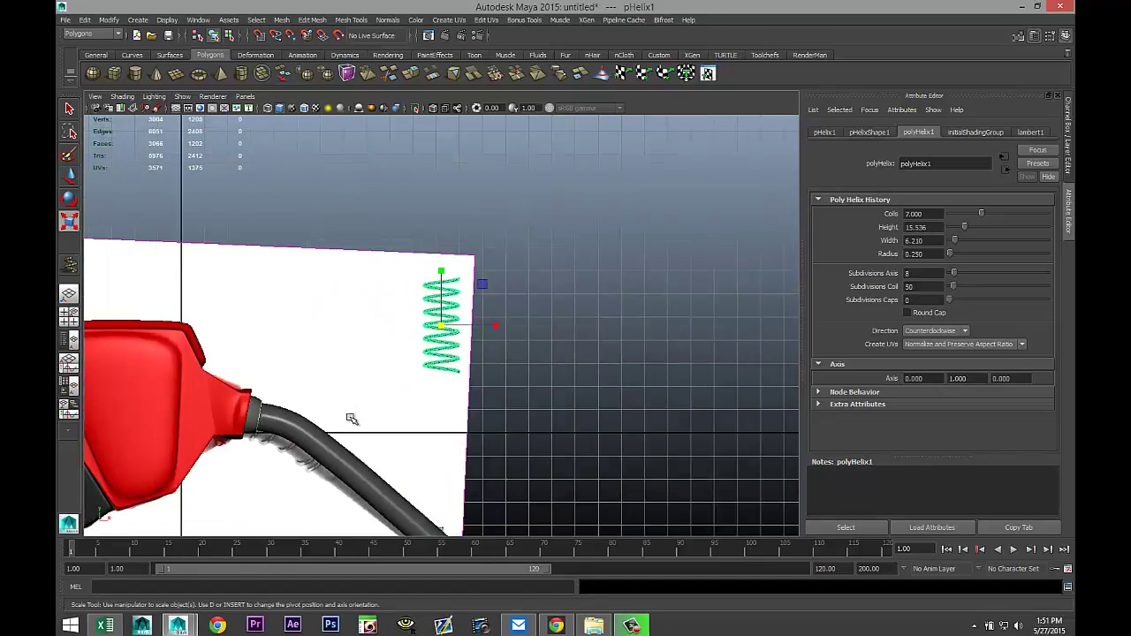
# Move and rotate the helix so it follows the spout tube up the hose.
pyautogui.press('w')
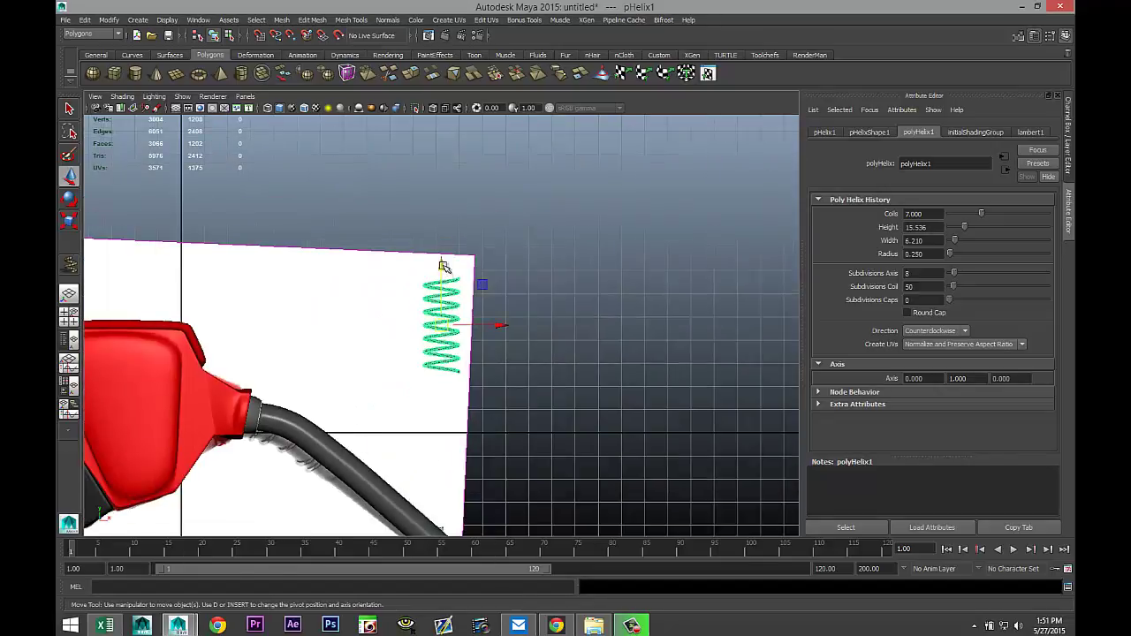
pyautogui.moveTo(444, 266); pyautogui.dragTo(459, 438)
pyautogui.press('e')
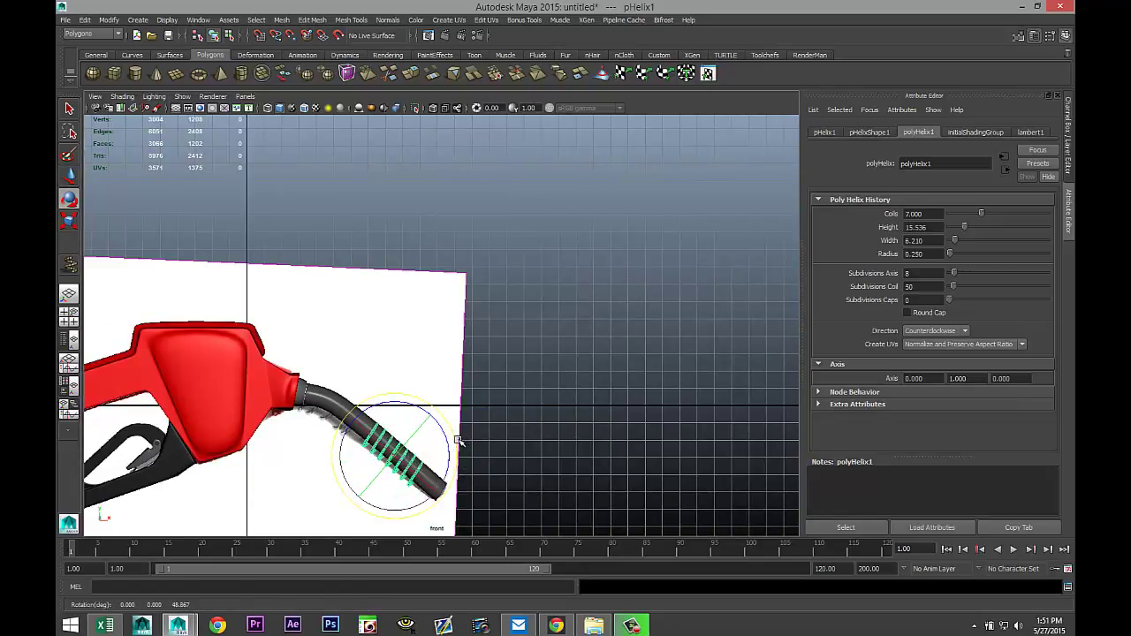
pyautogui.press('f')
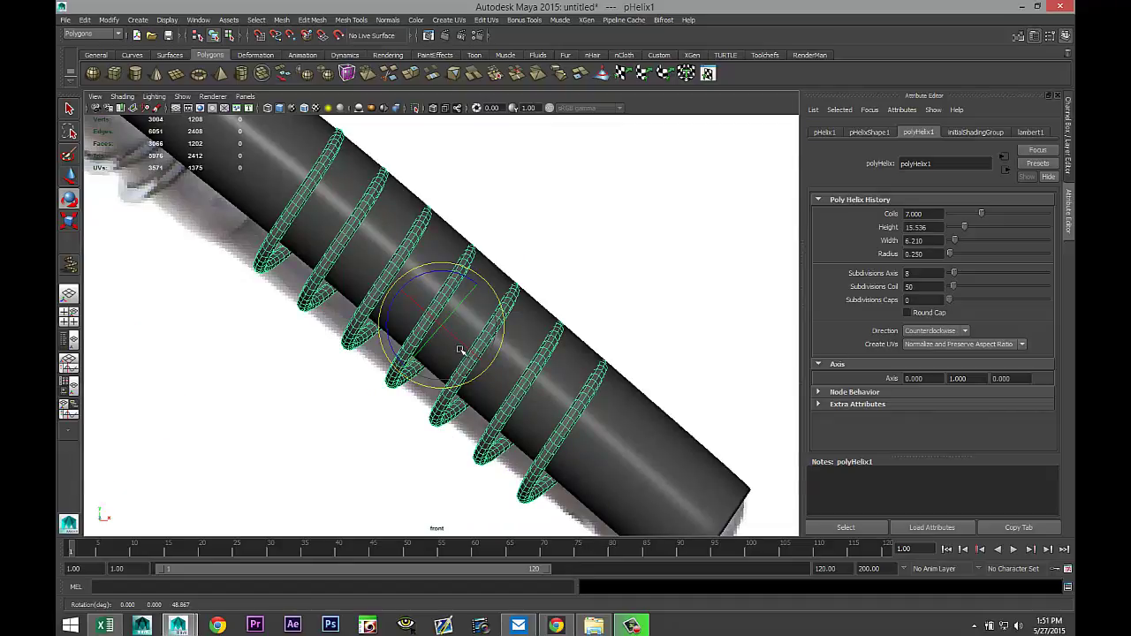
pyautogui.press('w')
pyautogui.moveTo(441, 325); pyautogui.dragTo(451, 312)
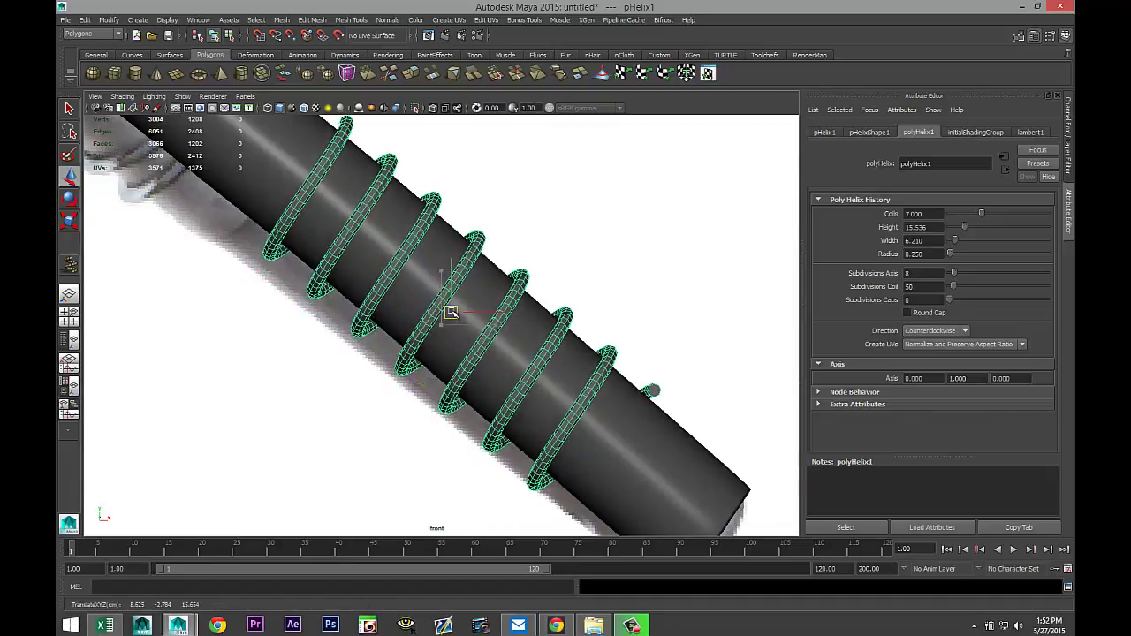
pyautogui.scroll(-8, 376, 361)
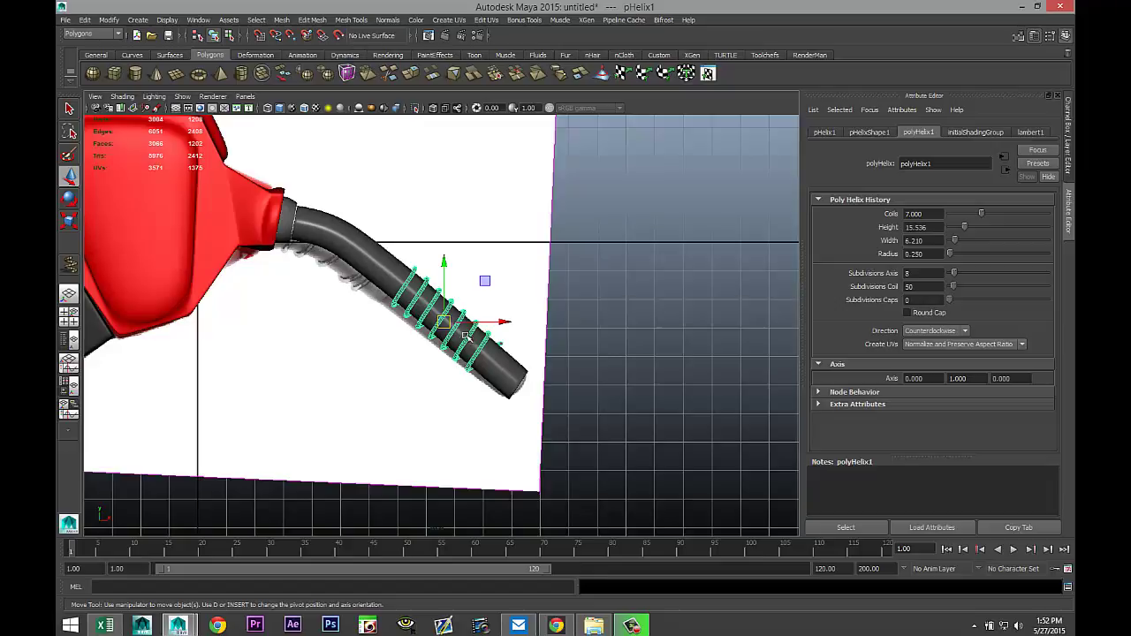
pyautogui.moveTo(443, 323); pyautogui.dragTo(399, 283)
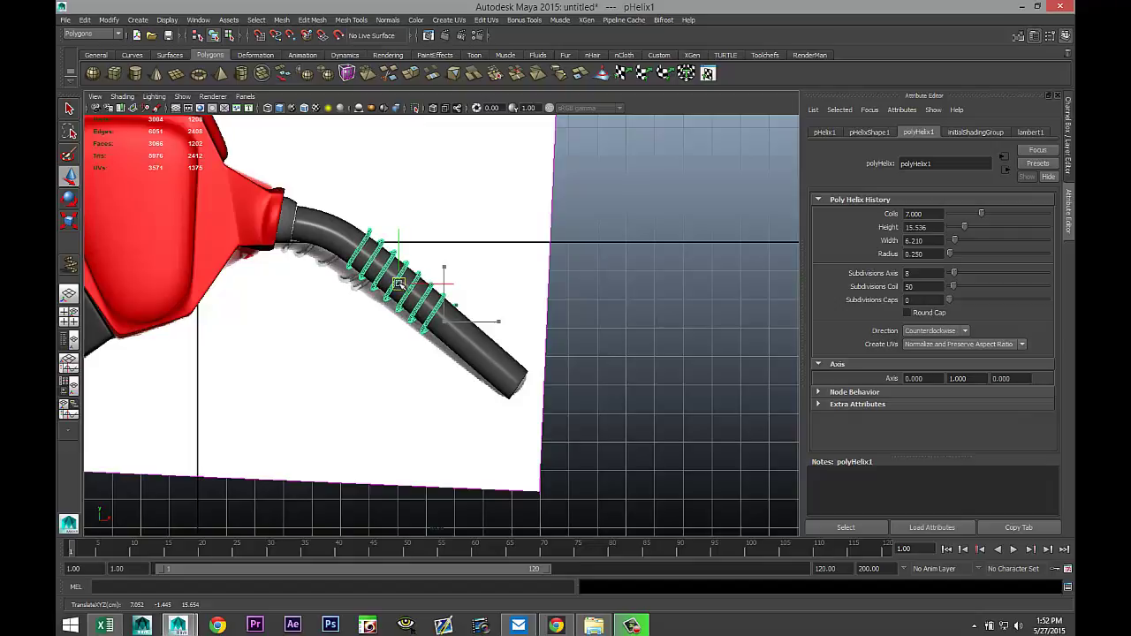
# Scale the helix down to about 0.235 so it coils snugly around the hose.
pyautogui.click(68, 316)
pyautogui.press('space')
pyautogui.scroll(5, 595, 316)
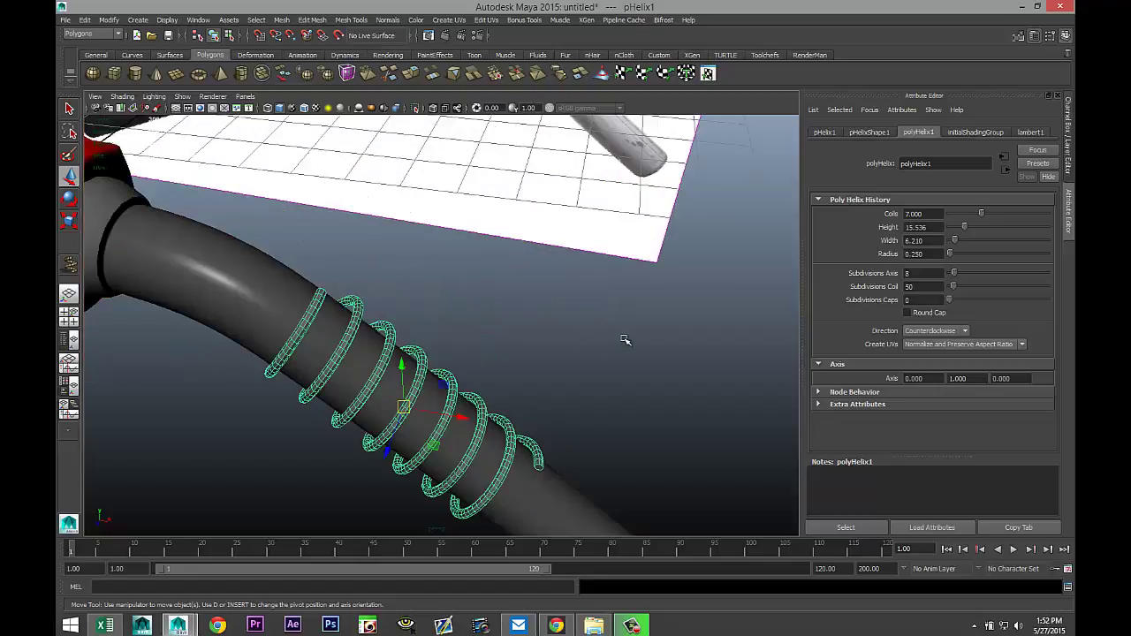
pyautogui.keyDown('alt'); pyautogui.moveTo(625, 340); pyautogui.dragTo(683, 338); pyautogui.keyUp('alt')
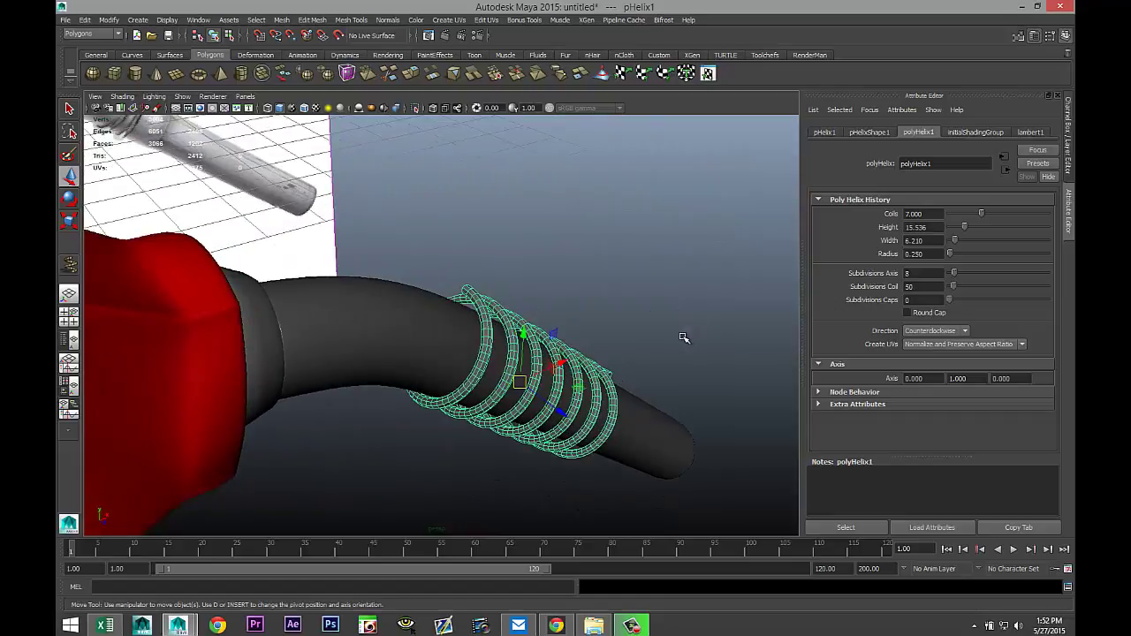
pyautogui.press('r')
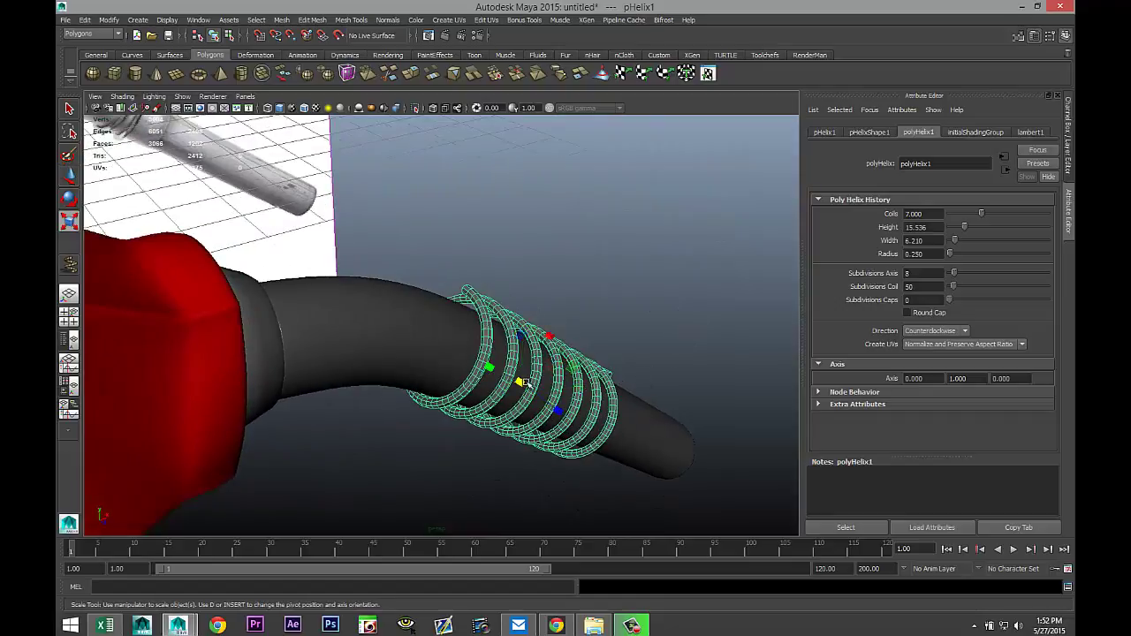
pyautogui.moveTo(522, 383); pyautogui.dragTo(504, 385)
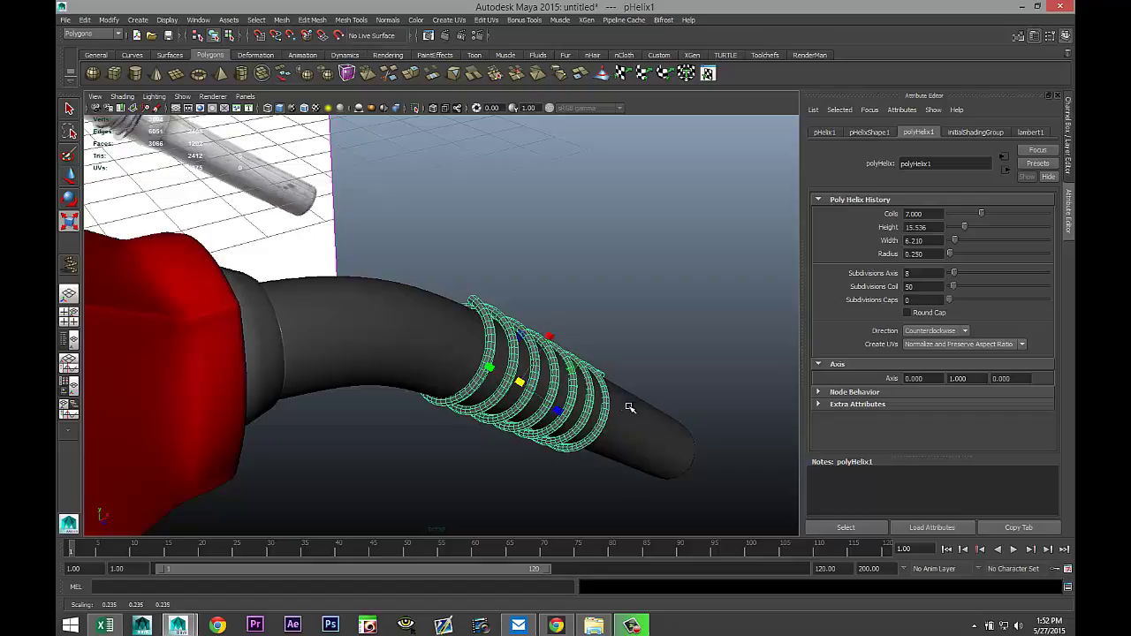
pyautogui.keyDown('alt'); pyautogui.moveTo(629, 407); pyautogui.dragTo(588, 395); pyautogui.keyUp('alt')
pyautogui.scroll(-6, 601, 373)
# Delete the reference image plane.
pyautogui.click(610, 289)
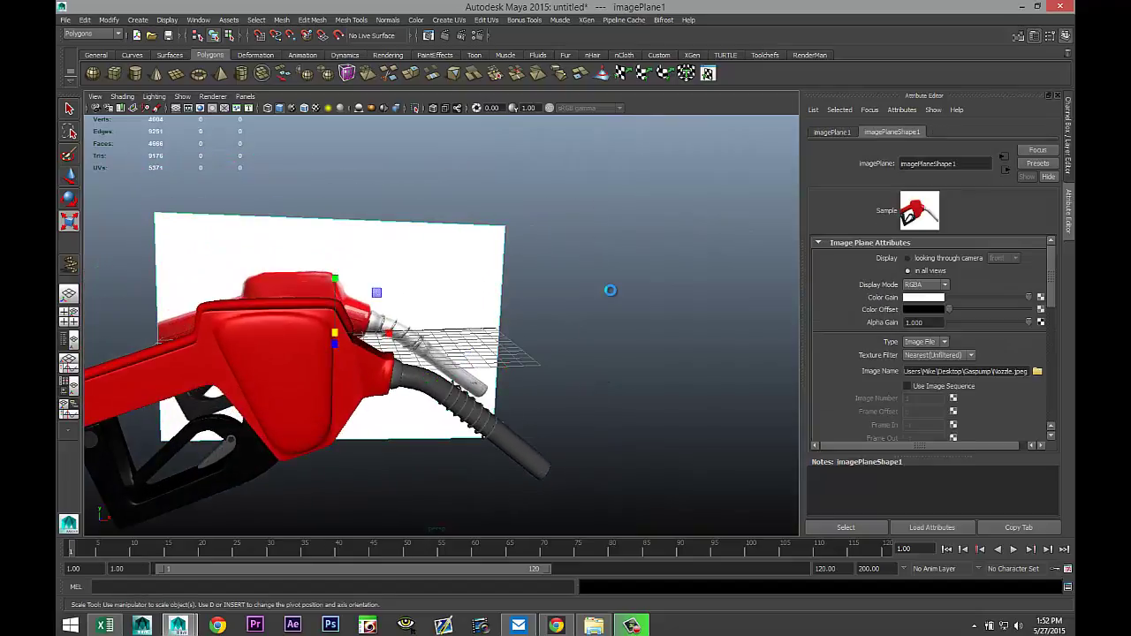
pyautogui.press('Delete')
pyautogui.scroll(5, 607, 386)
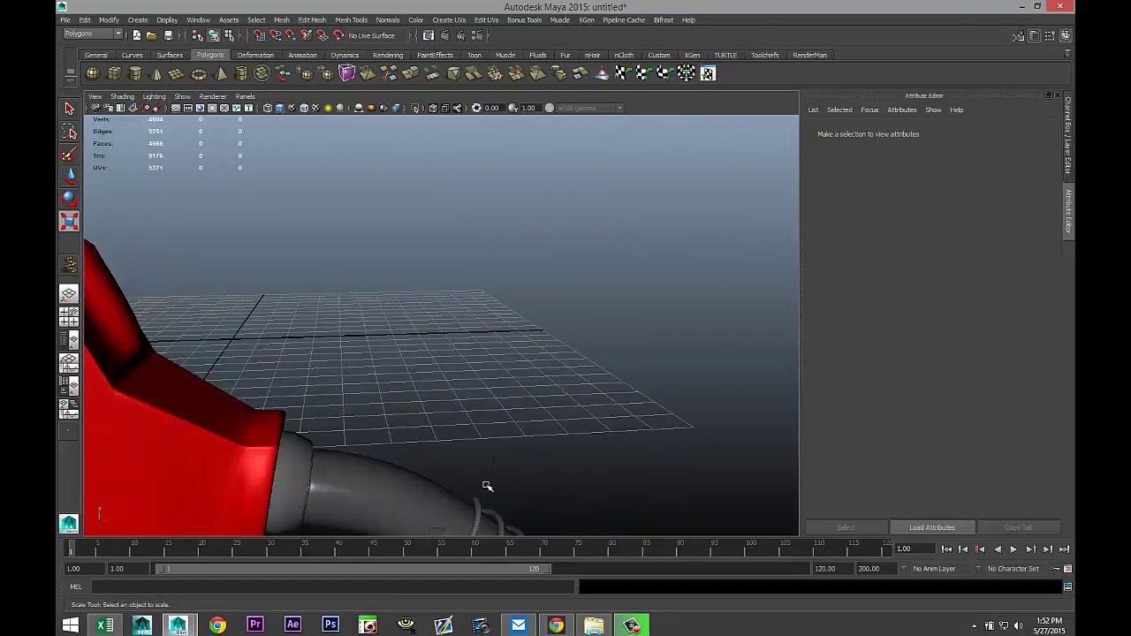
# Assign a new mia_material_x to the helix.
pyautogui.click(479, 517)
pyautogui.keyDown('alt'); pyautogui.moveTo(606, 460); pyautogui.dragTo(581, 351, button='middle'); pyautogui.keyUp('alt')
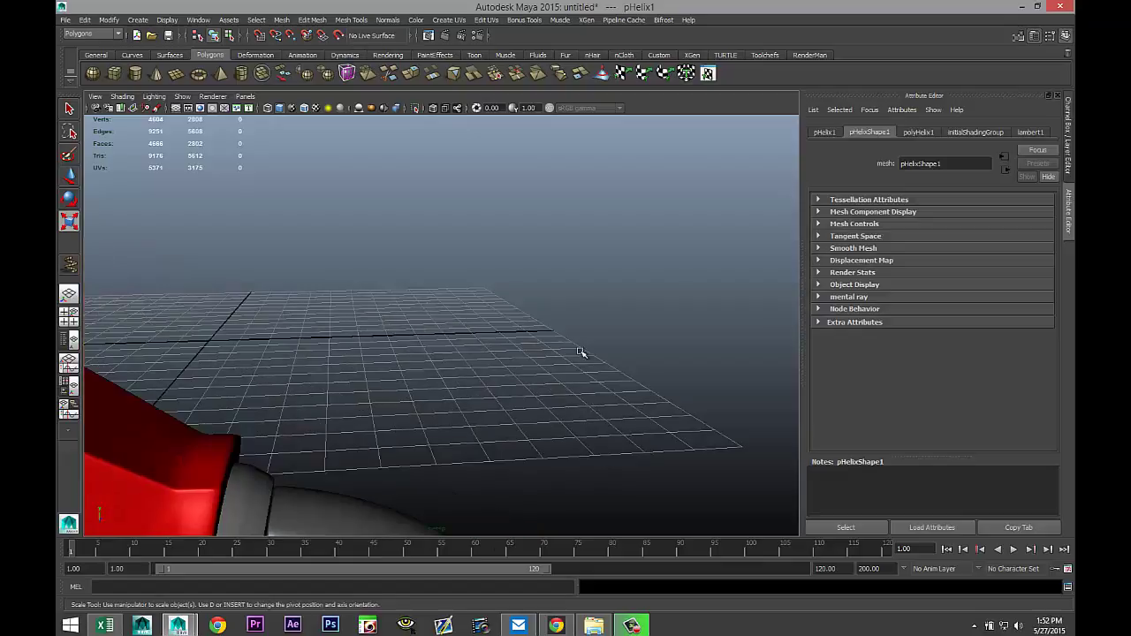
pyautogui.press('r')
pyautogui.keyDown('alt'); pyautogui.moveTo(549, 401); pyautogui.dragTo(507, 291, button='middle'); pyautogui.keyUp('alt')
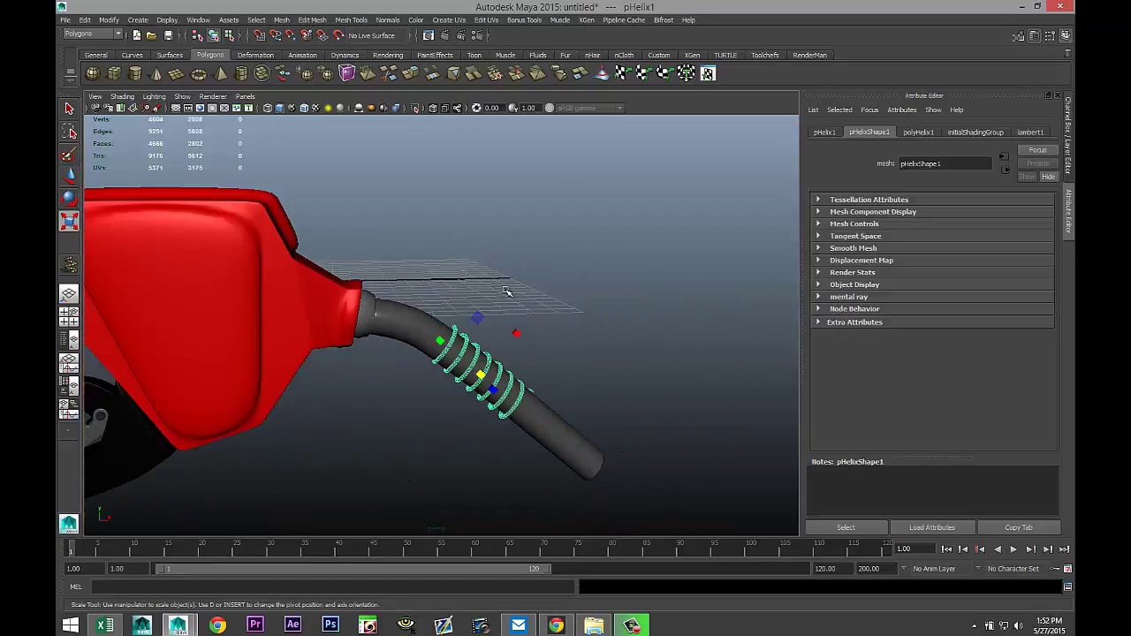
pyautogui.moveTo(448, 350); pyautogui.dragTo(467, 585, button='right')
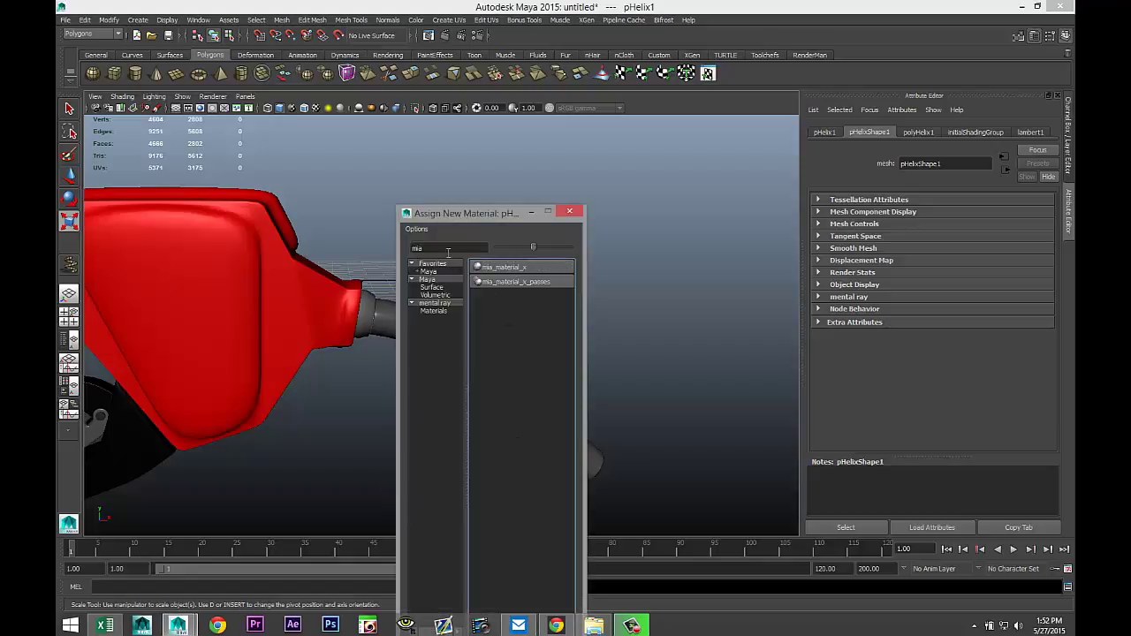
pyautogui.click(513, 274)
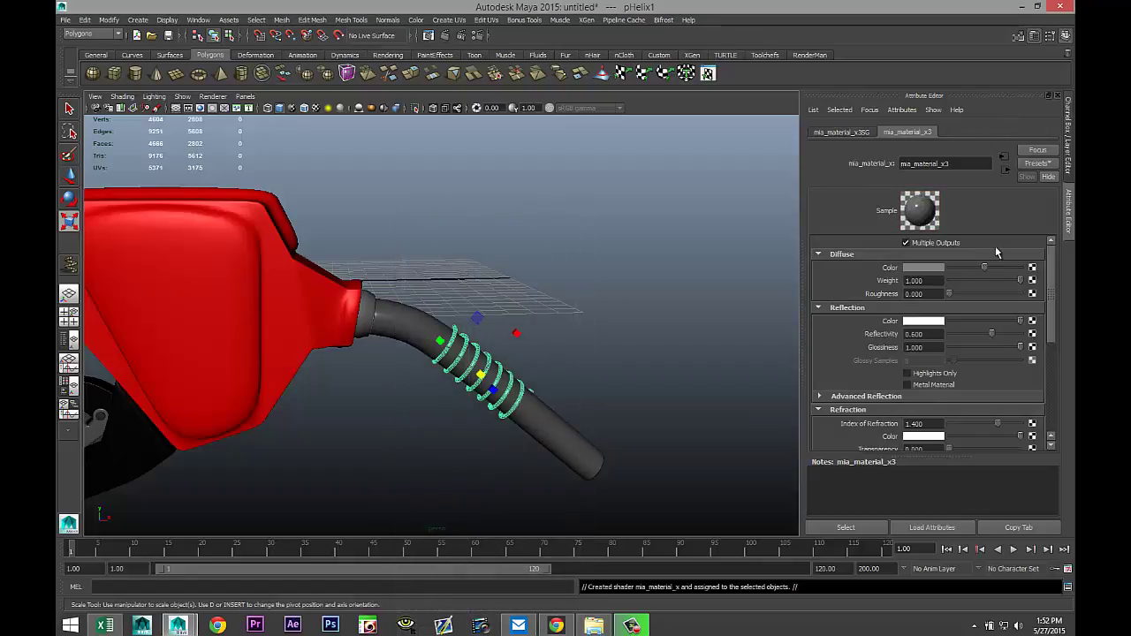
# Replace mia_material_x3 with the metal preset (reflectivity 1.0, glossiness 0.5).
pyautogui.click(1037, 163)
pyautogui.moveTo(1003, 204)
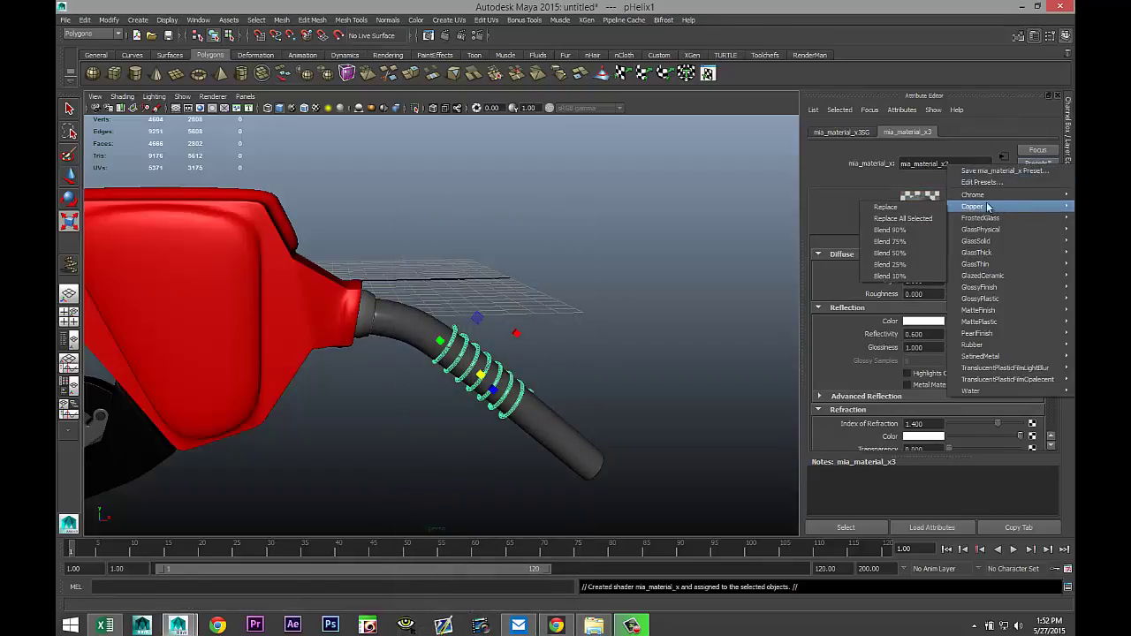
pyautogui.click(908, 201)
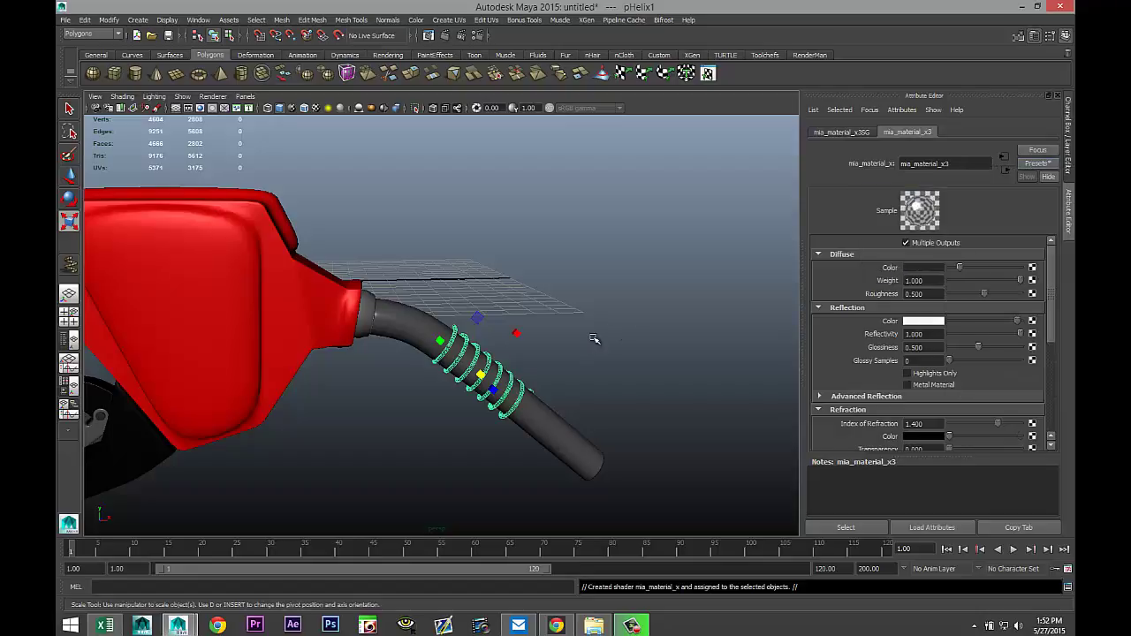
pyautogui.click(640, 316)
pyautogui.scroll(-5, 534, 407)
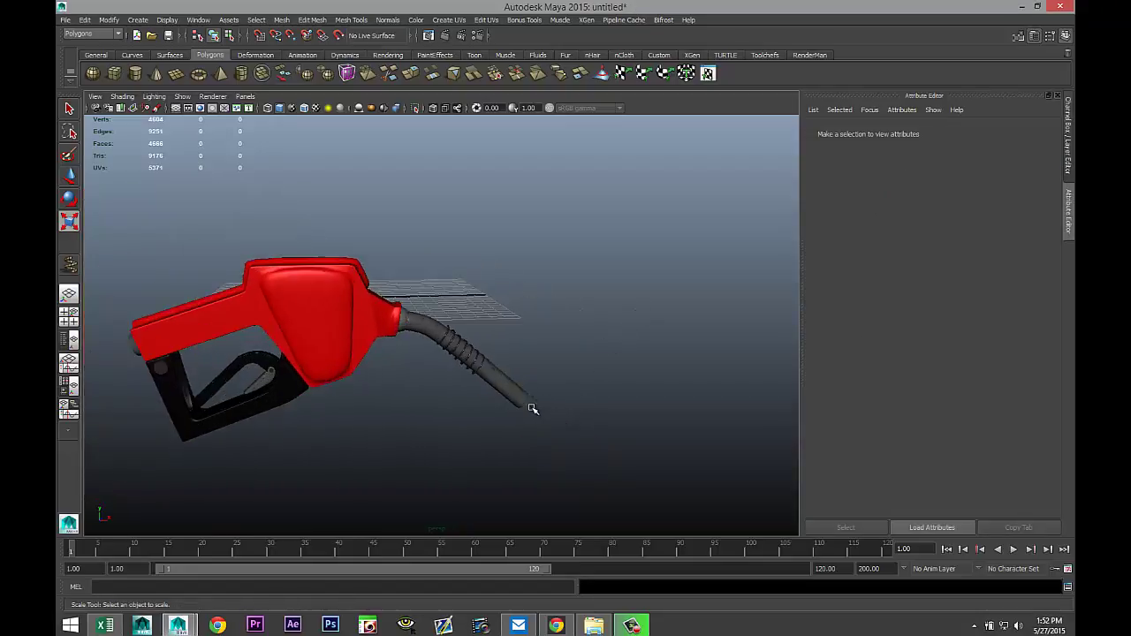
pyautogui.keyDown('alt'); pyautogui.moveTo(436, 427); pyautogui.dragTo(499, 350); pyautogui.keyUp('alt')
pyautogui.scroll(-5, 499, 350)
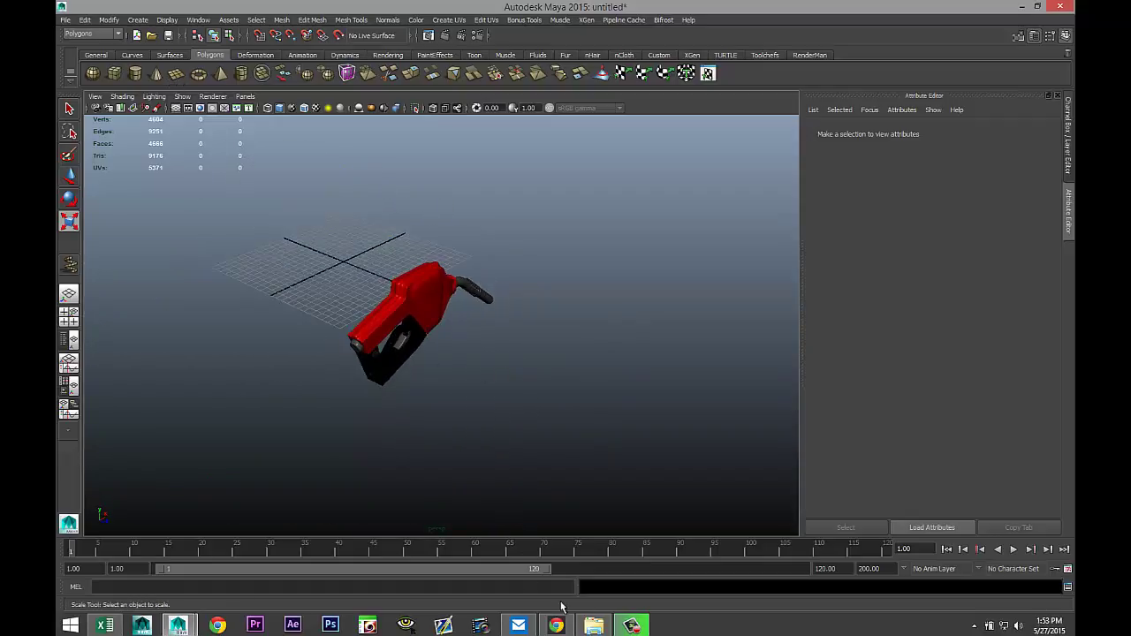
pyautogui.click(633, 626)
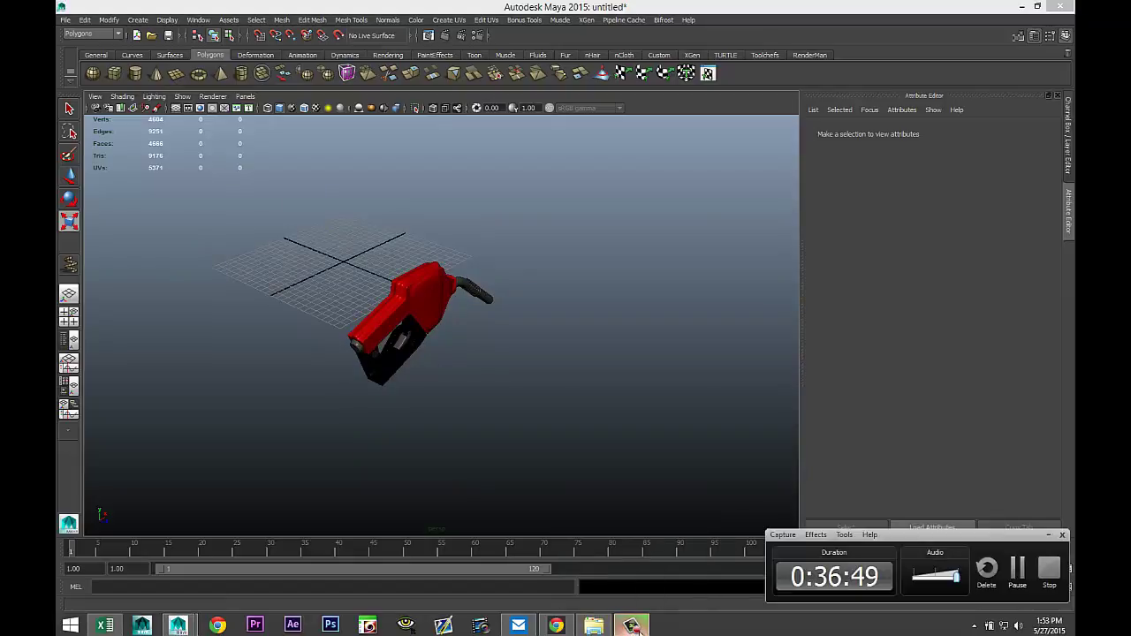
pyautogui.click(1048, 535)
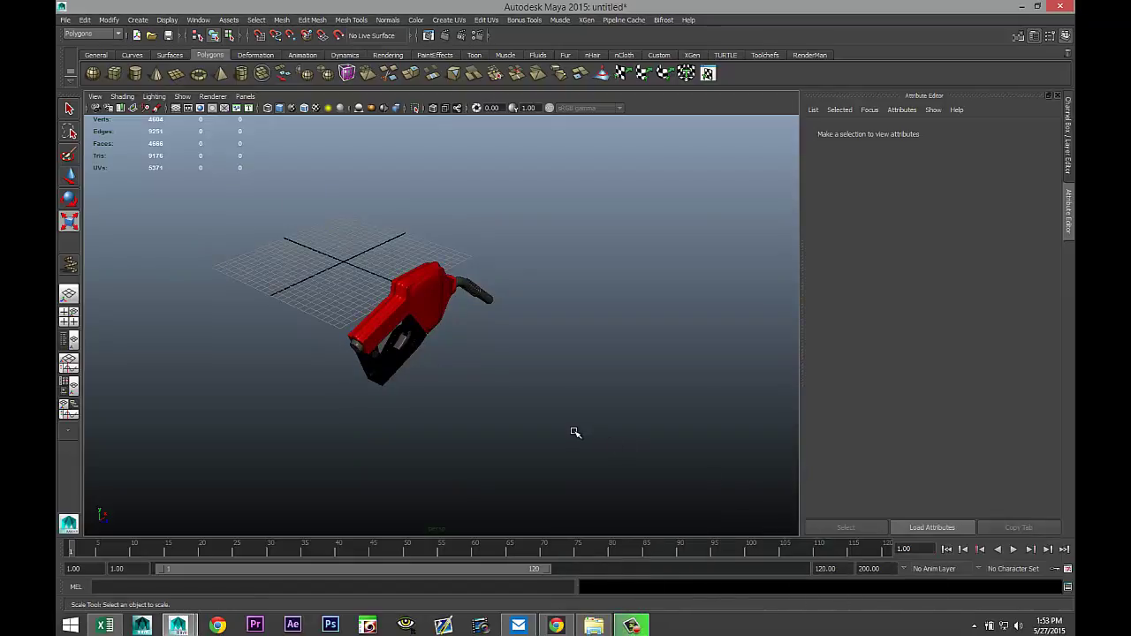
pyautogui.scroll(5, 576, 433)
pyautogui.keyDown('alt'); pyautogui.moveTo(493, 413); pyautogui.dragTo(537, 389); pyautogui.keyUp('alt')
pyautogui.scroll(-3, 537, 389)
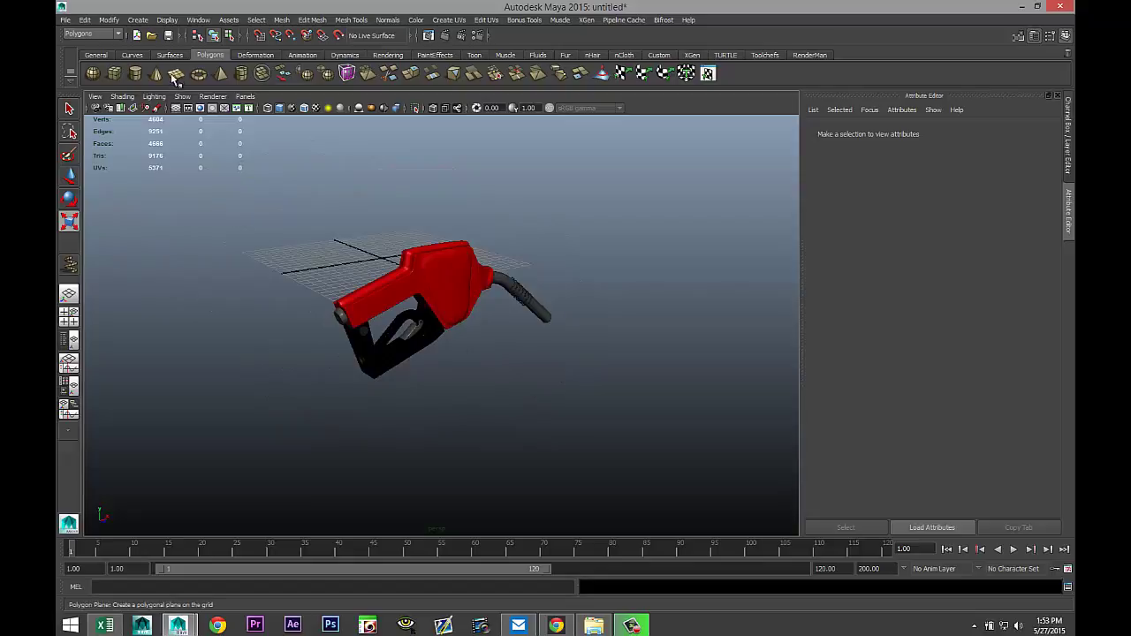
# Create a large polygon plane and lower it below the nozzle in the front view.
pyautogui.click(176, 73)
pyautogui.moveTo(147, 344); pyautogui.dragTo(888, 383)
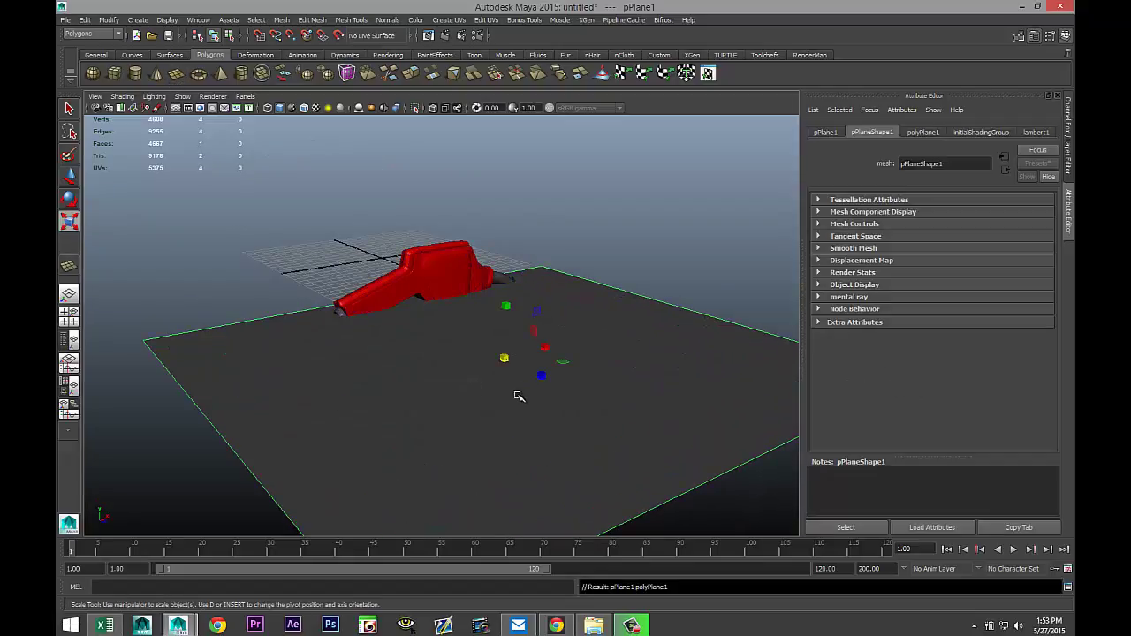
pyautogui.click(68, 315)
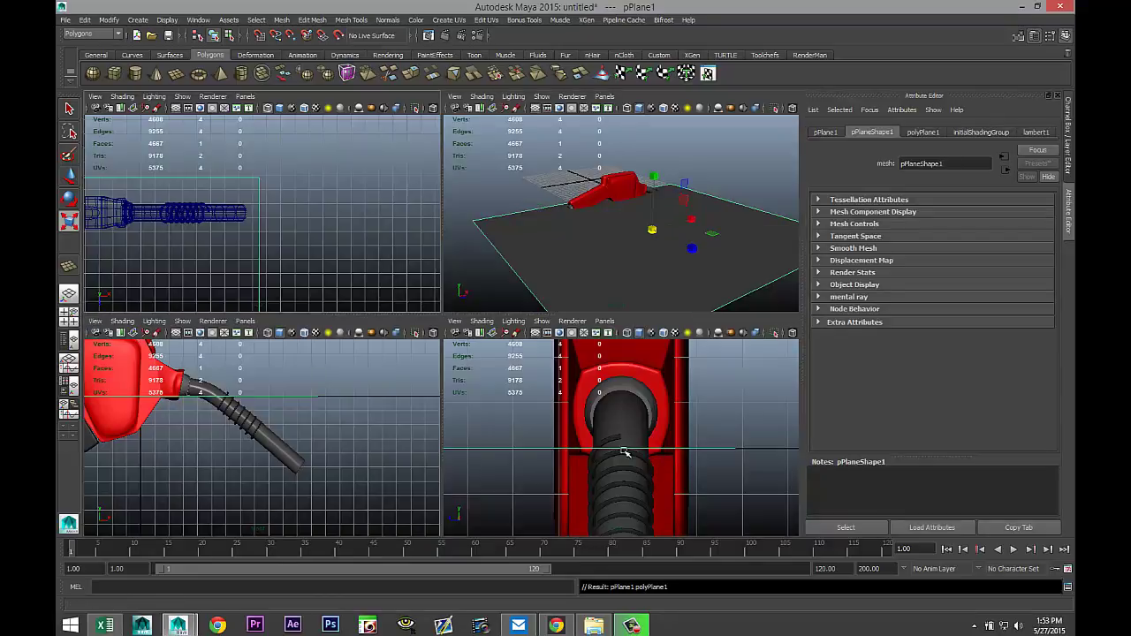
pyautogui.press('space')
pyautogui.scroll(-5, 530, 415)
pyautogui.press('r')
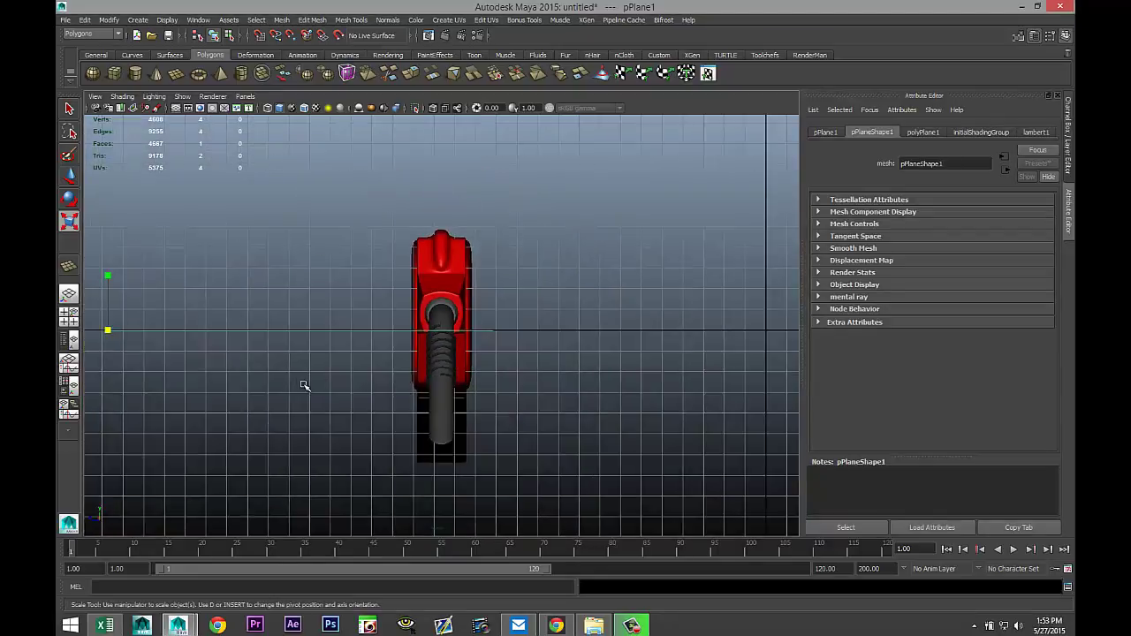
pyautogui.press('w')
pyautogui.moveTo(130, 263); pyautogui.dragTo(157, 399)
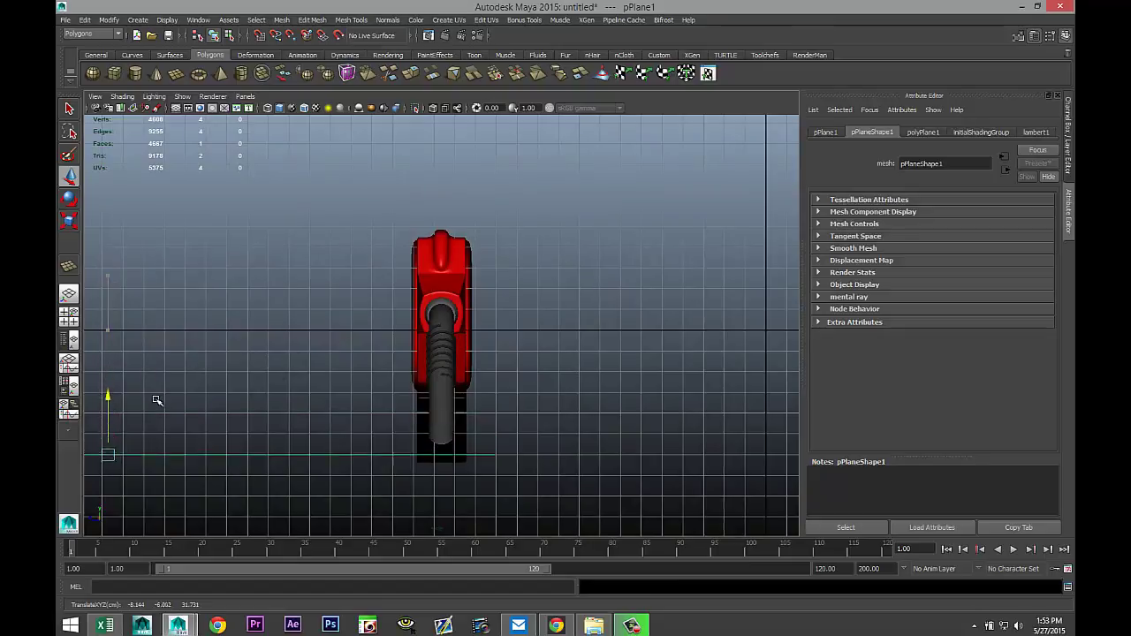
# Slide pPlane1 along X so it sits directly under the nozzle.
pyautogui.click(69, 316)
pyautogui.press('space')
pyautogui.keyDown('alt'); pyautogui.moveTo(559, 280); pyautogui.dragTo(496, 405); pyautogui.keyUp('alt')
pyautogui.keyDown('alt'); pyautogui.moveTo(612, 404); pyautogui.dragTo(491, 355); pyautogui.keyUp('alt')
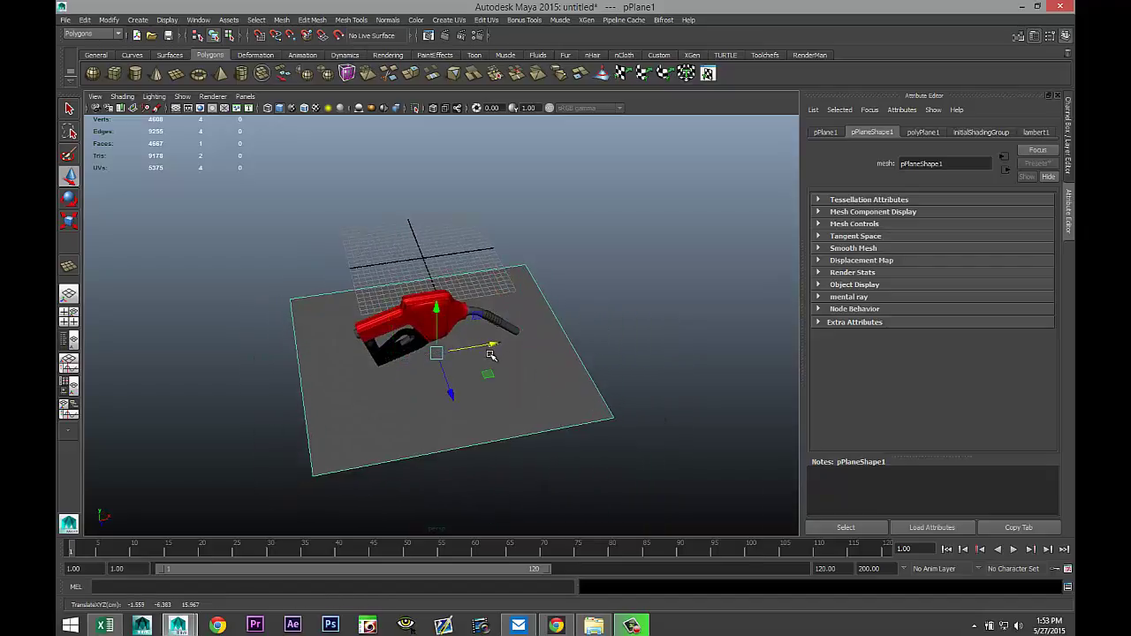
pyautogui.keyDown('alt'); pyautogui.moveTo(500, 381); pyautogui.dragTo(596, 404, button='right'); pyautogui.keyUp('alt')
pyautogui.moveTo(591, 350); pyautogui.dragTo(589, 584, button='right')
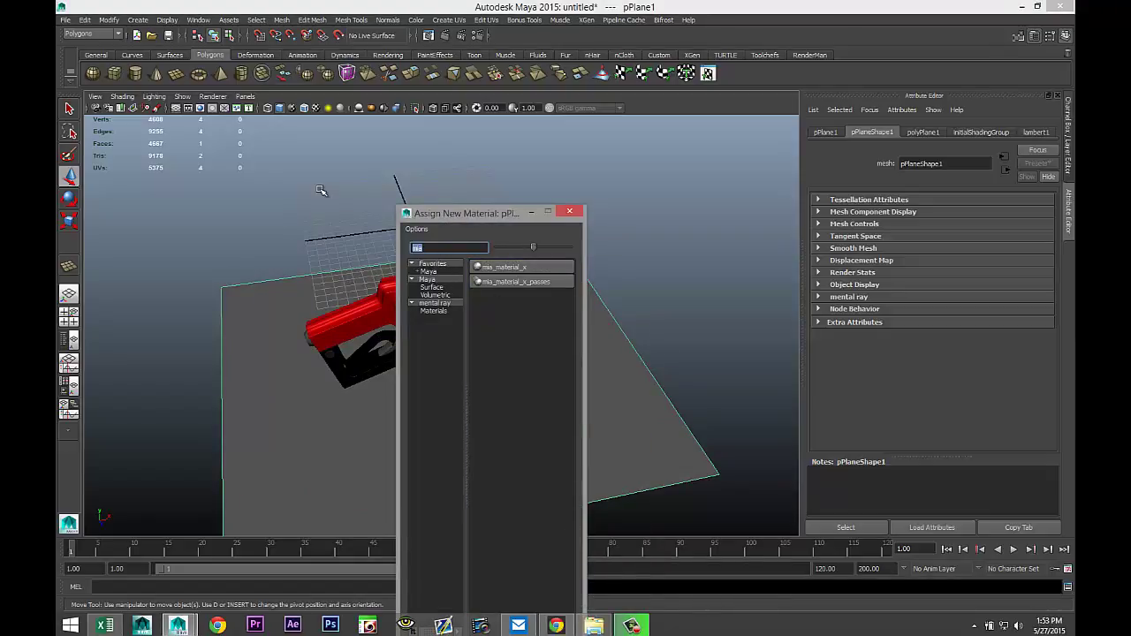
# Assign a new Phong E material, phongE1, to the plane and set its color to white.
pyautogui.write('ph')
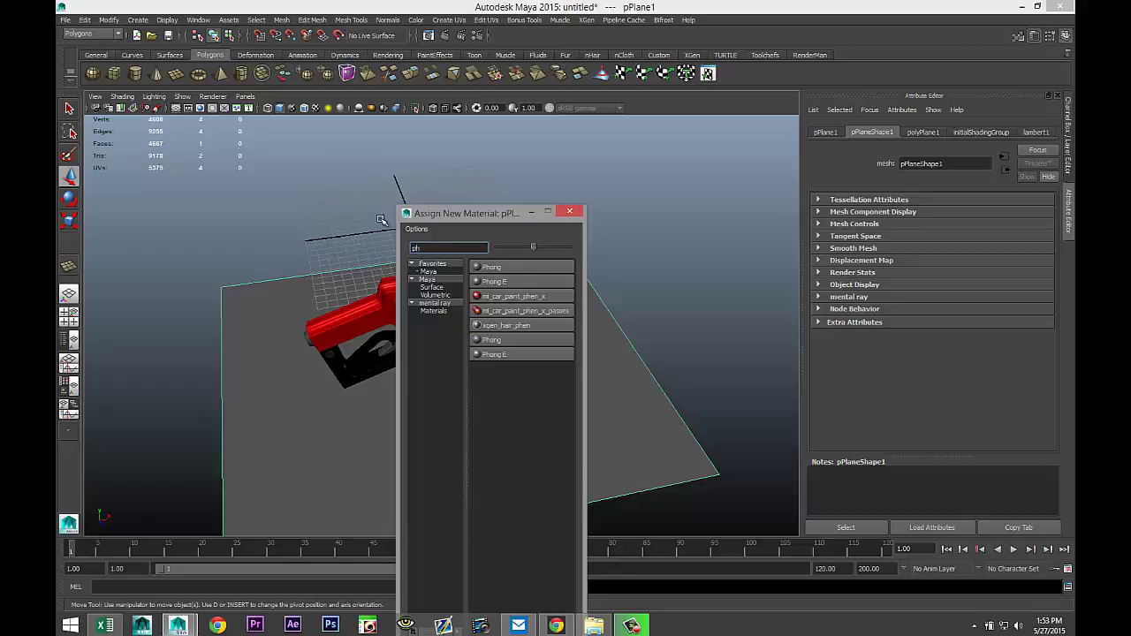
pyautogui.click(527, 283)
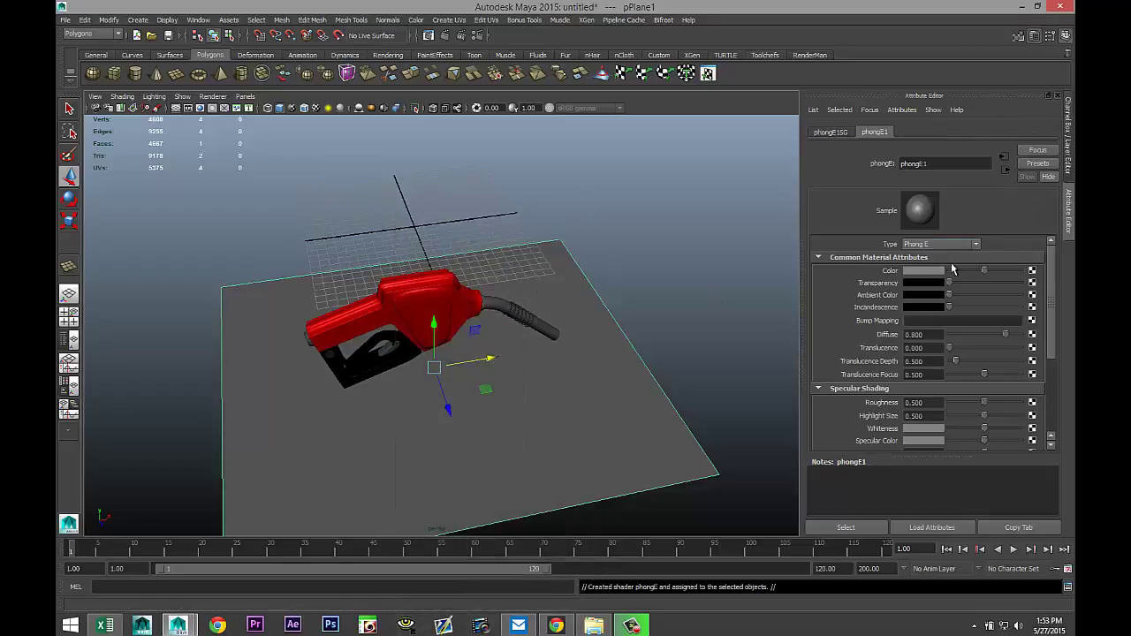
pyautogui.moveTo(986, 274); pyautogui.dragTo(1020, 275)
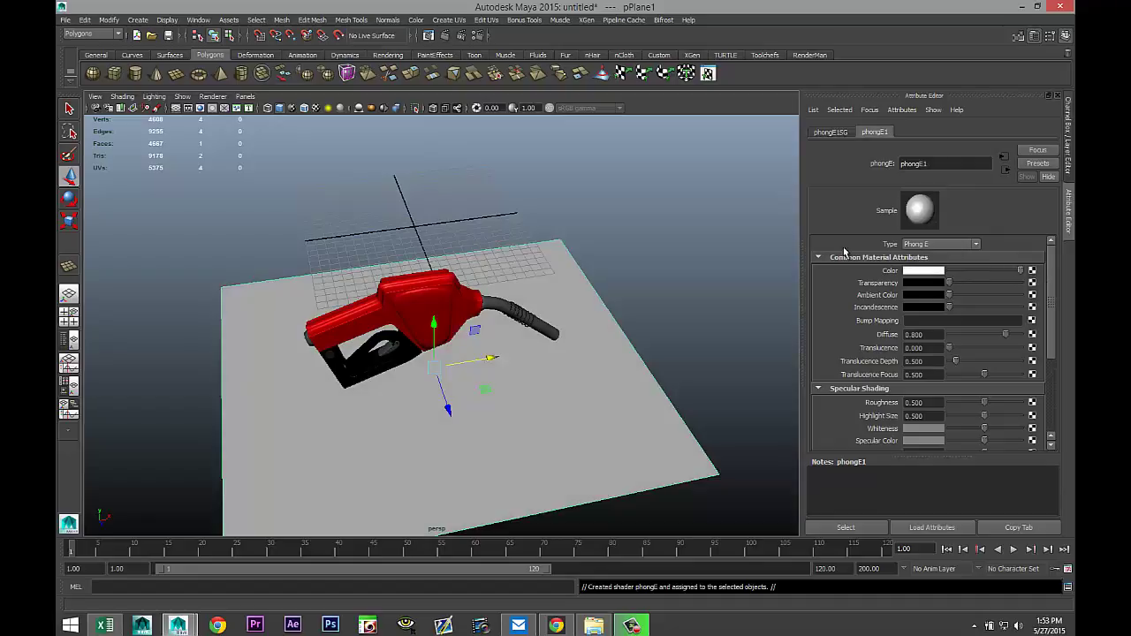
pyautogui.scroll(2, 644, 316)
pyautogui.scroll(2, 637, 315)
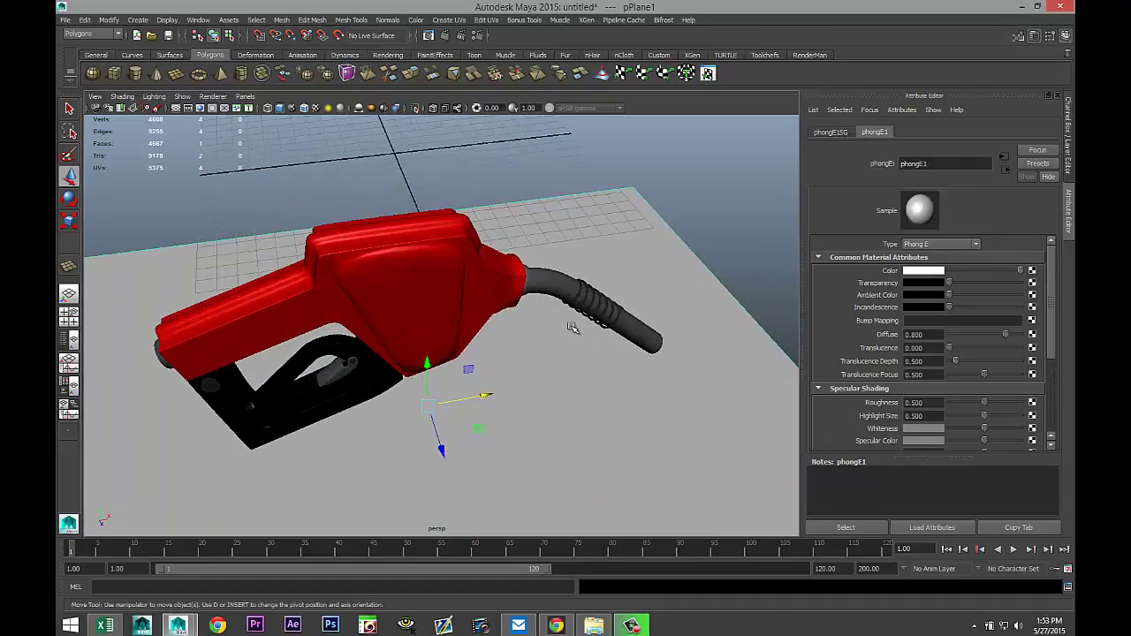
pyautogui.keyDown('alt'); pyautogui.moveTo(573, 327); pyautogui.dragTo(583, 270); pyautogui.keyUp('alt')
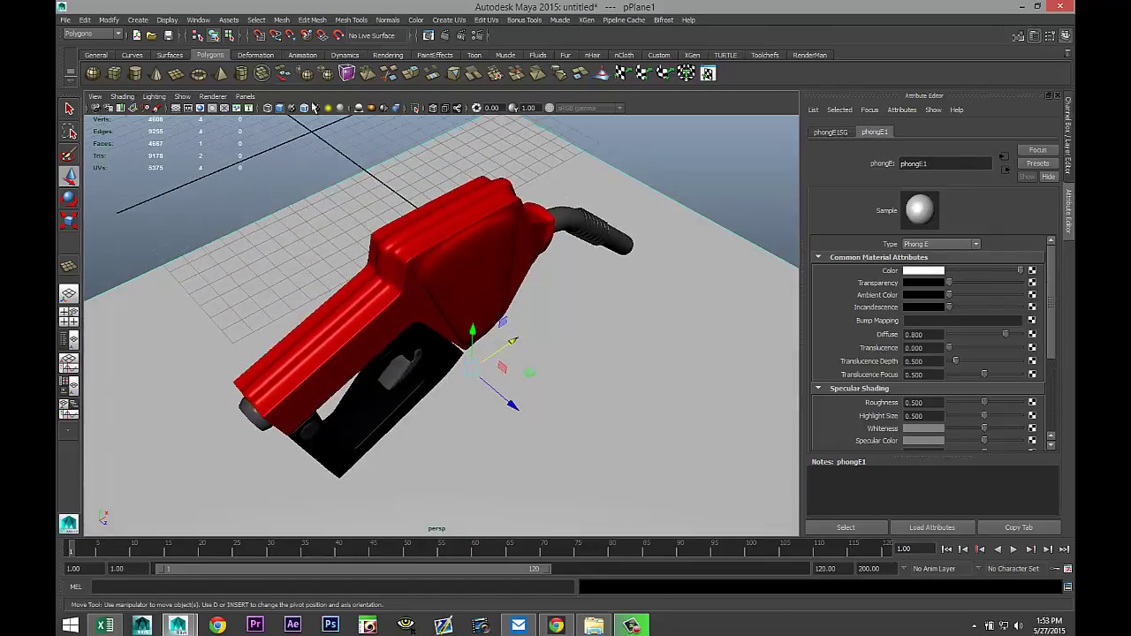
pyautogui.click(137, 19)
# Add pointLight1, view with all lights, and move it up above the floor.
pyautogui.moveTo(221, 70)
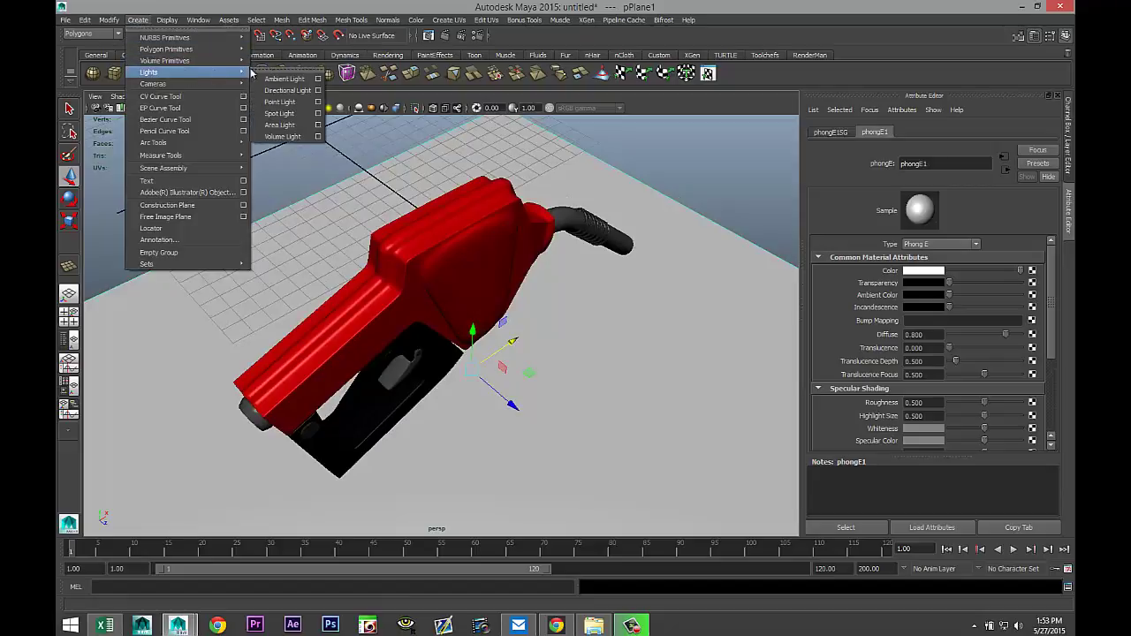
pyautogui.click(287, 107)
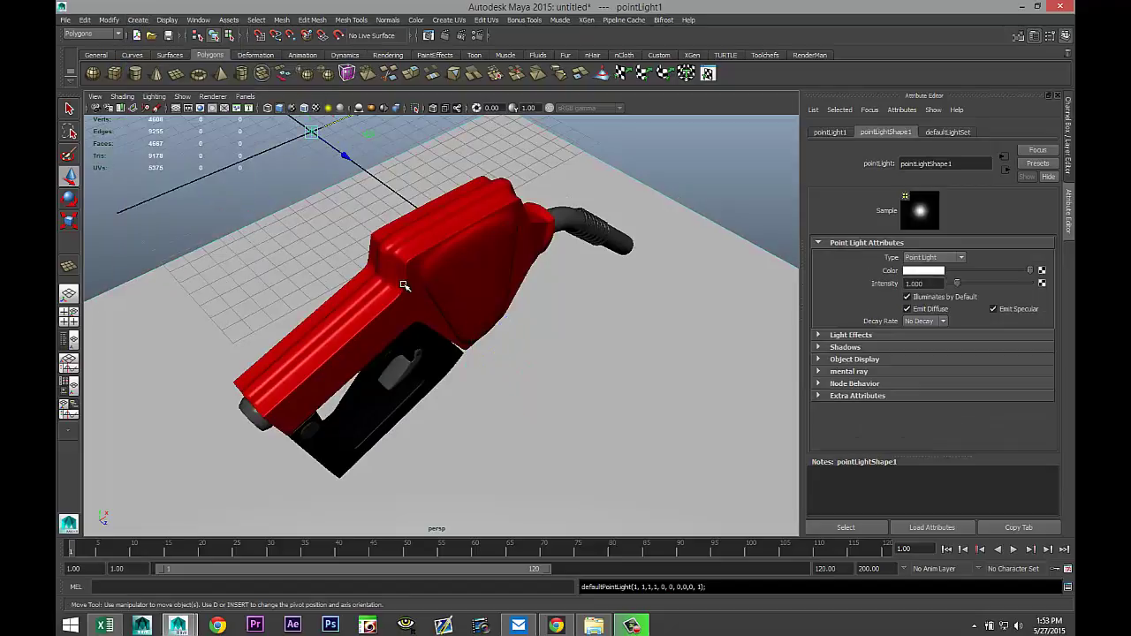
pyautogui.press('7')
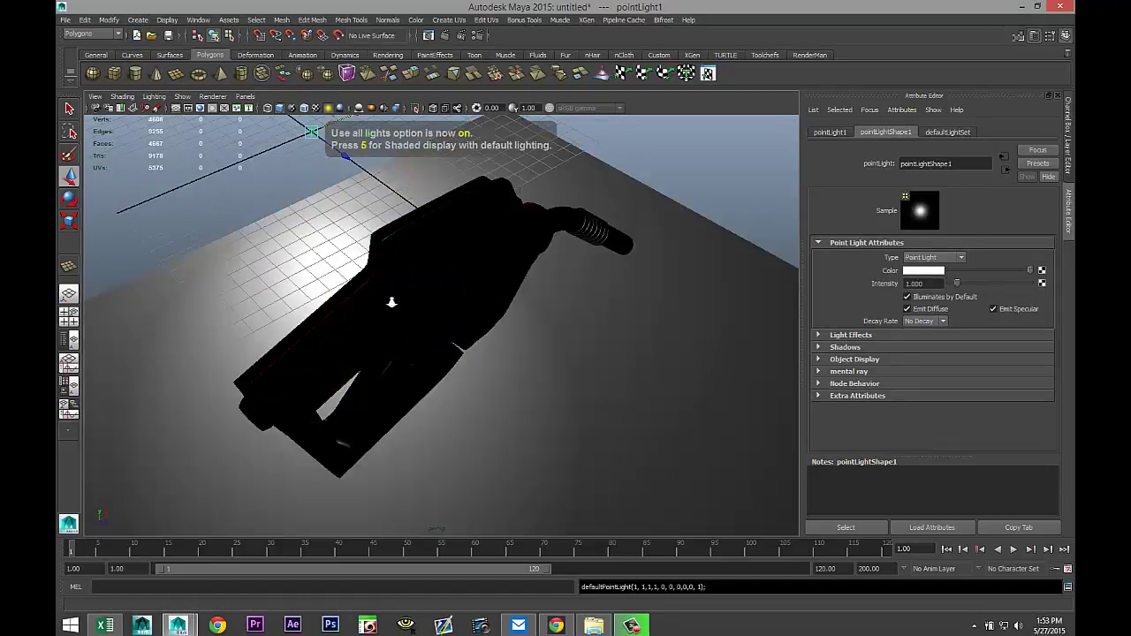
pyautogui.scroll(-5, 391, 302)
pyautogui.moveTo(417, 265); pyautogui.dragTo(525, 372)
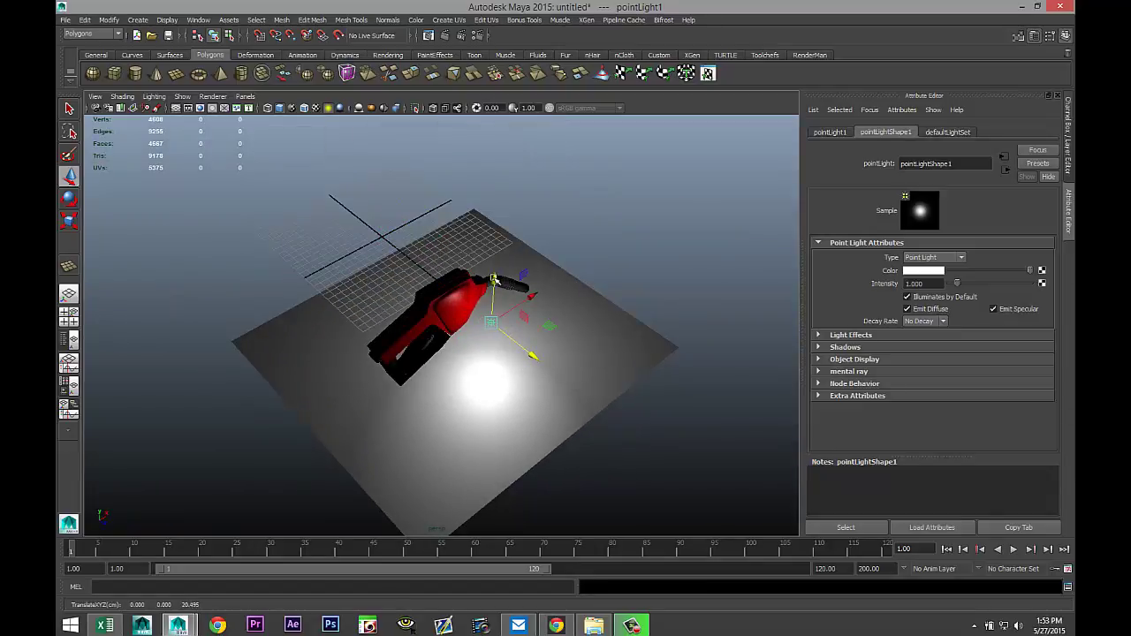
pyautogui.moveTo(494, 280); pyautogui.dragTo(487, 185)
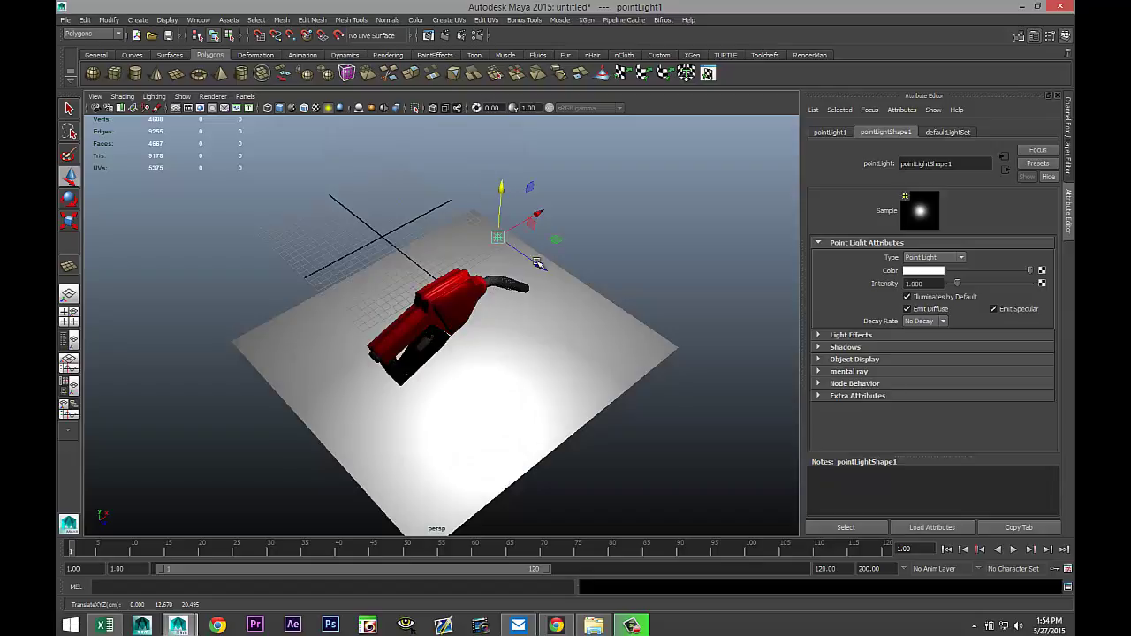
pyautogui.moveTo(537, 263); pyautogui.dragTo(590, 320)
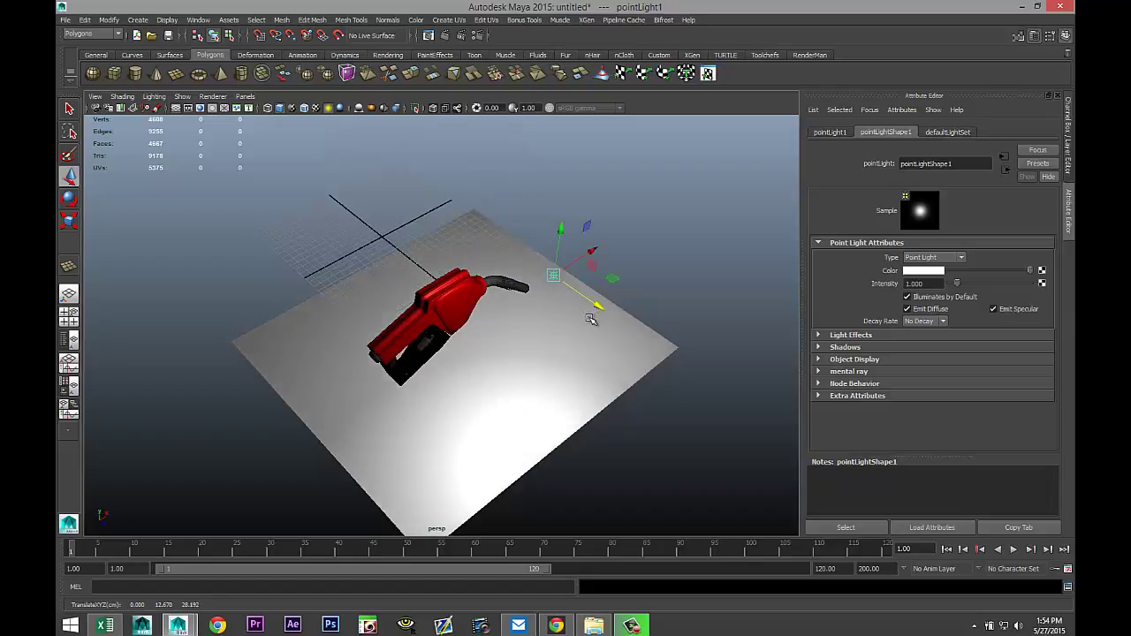
pyautogui.scroll(5, 525, 360)
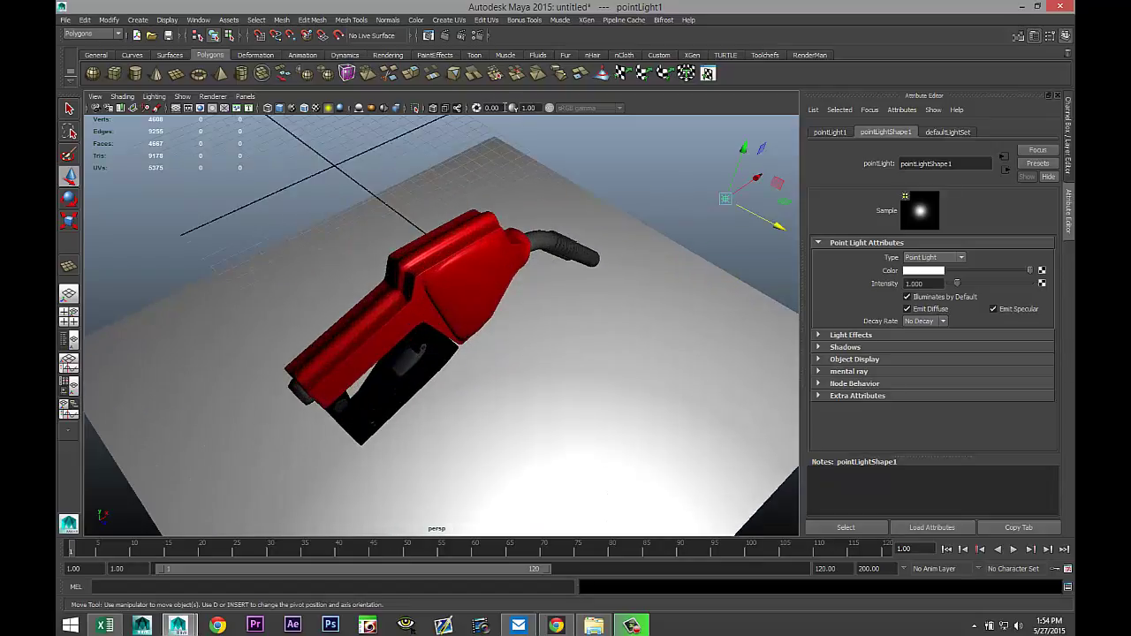
pyautogui.click(477, 35)
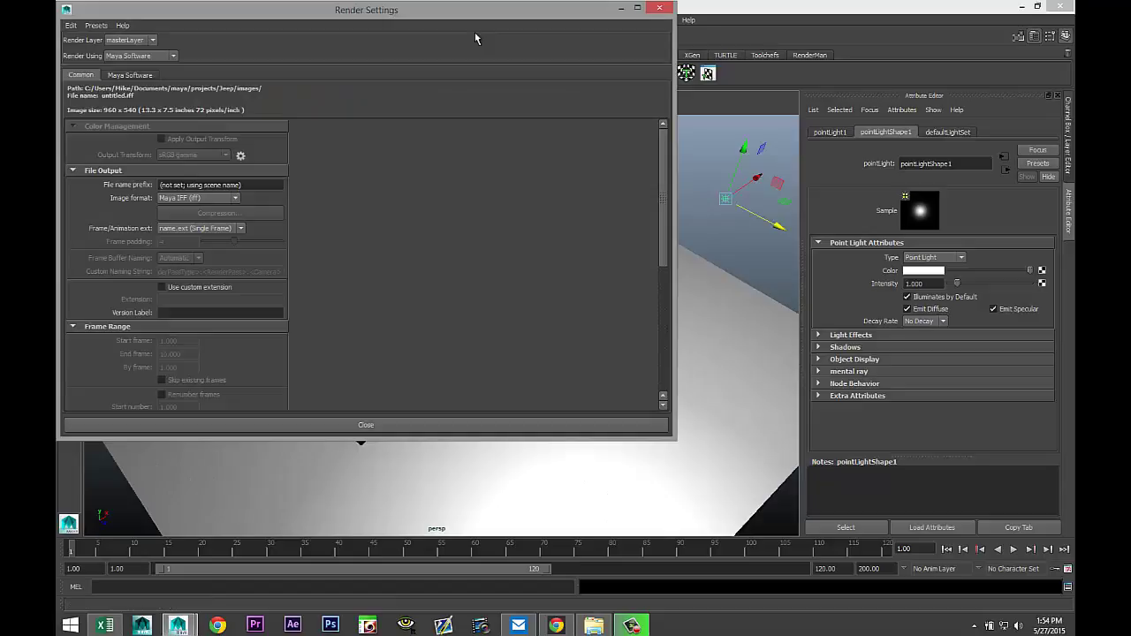
# Switch rendering to mental ray, enable Global Illumination, and create an Image Based Lighting node.
pyautogui.click(174, 55)
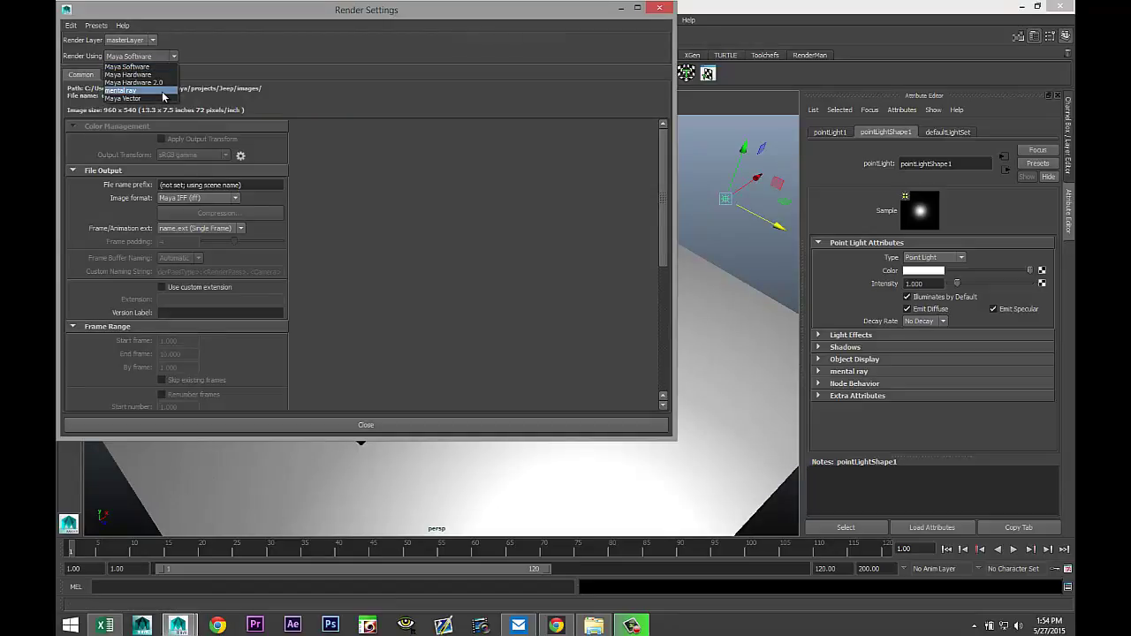
pyautogui.click(162, 92)
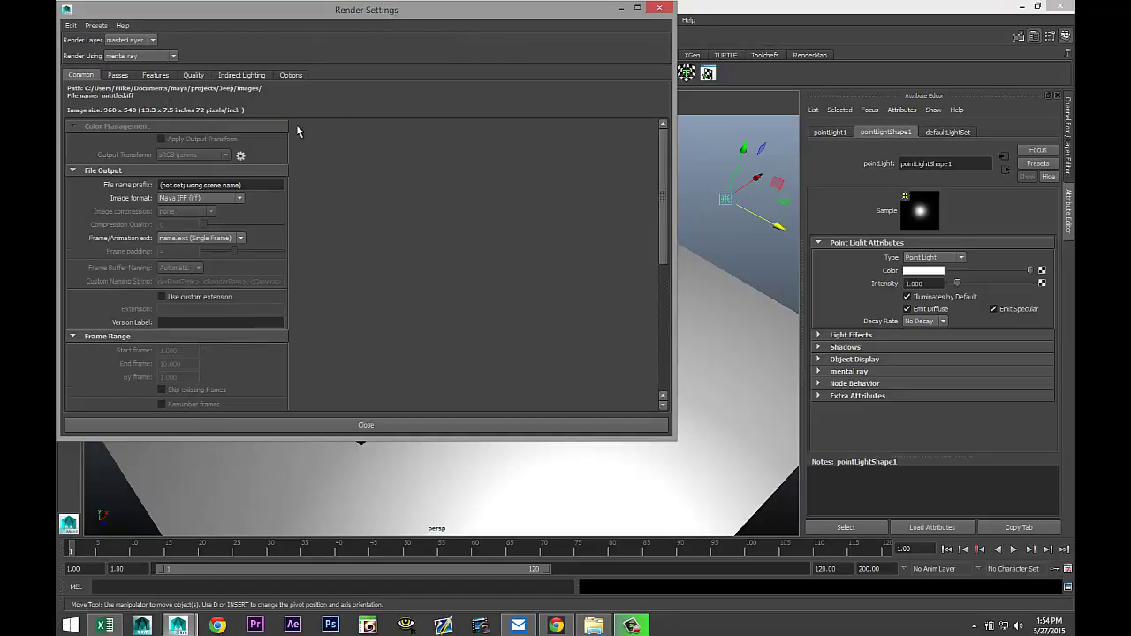
pyautogui.click(242, 75)
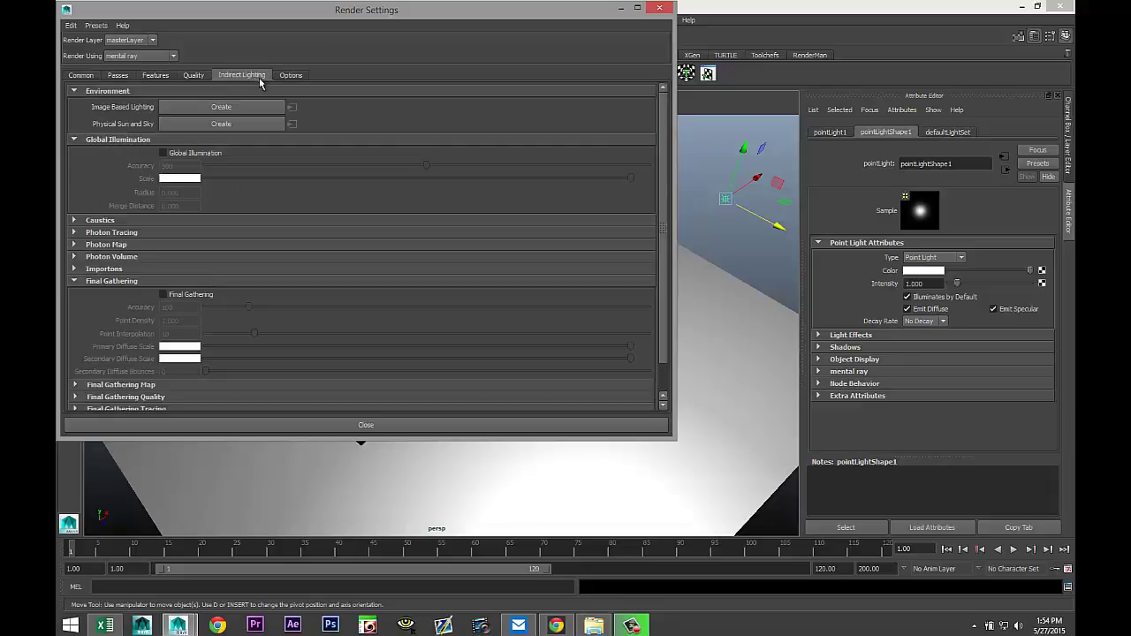
pyautogui.click(163, 153)
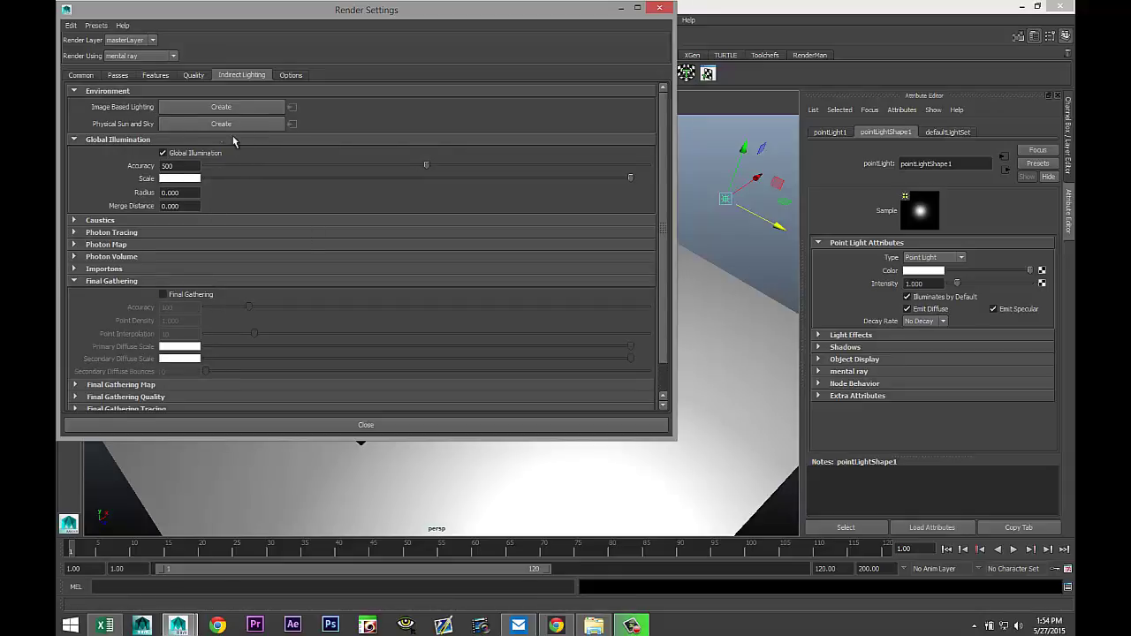
pyautogui.click(209, 107)
# Load Sky 3.hdr from the HDRI folder as the mentalrayIblShape1 image.
pyautogui.click(622, 8)
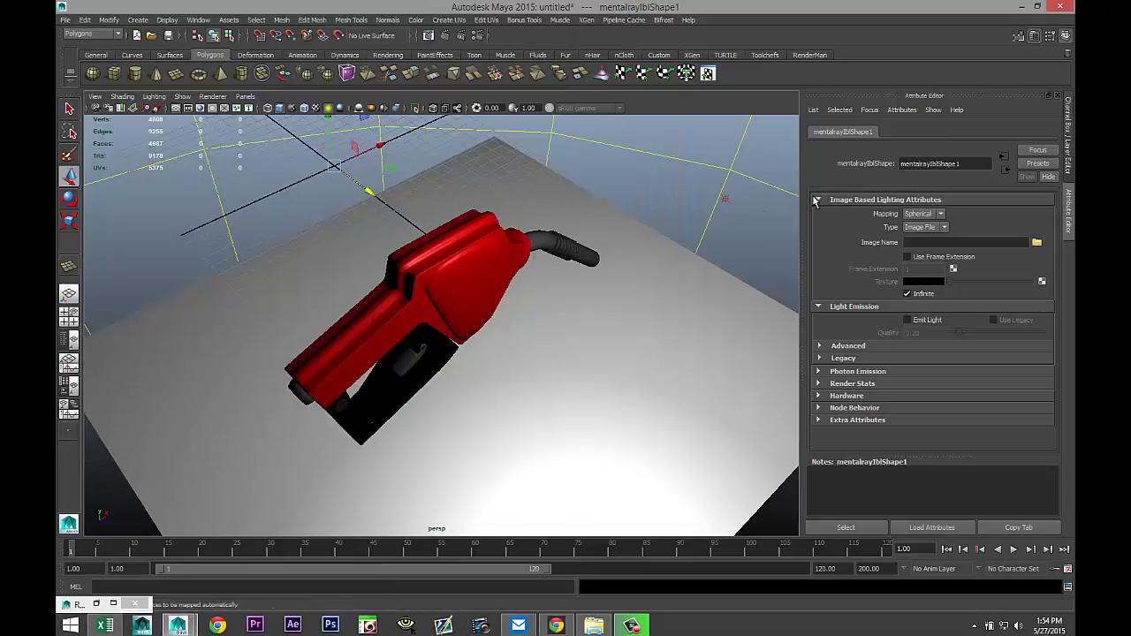
pyautogui.click(1037, 243)
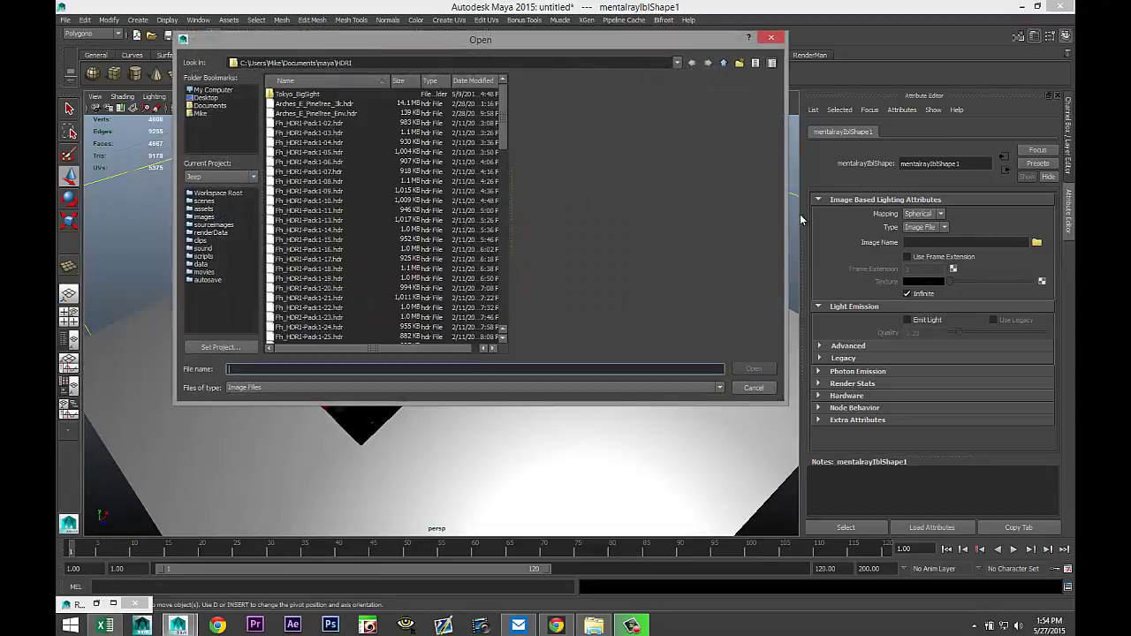
pyautogui.scroll(-3, 372, 221)
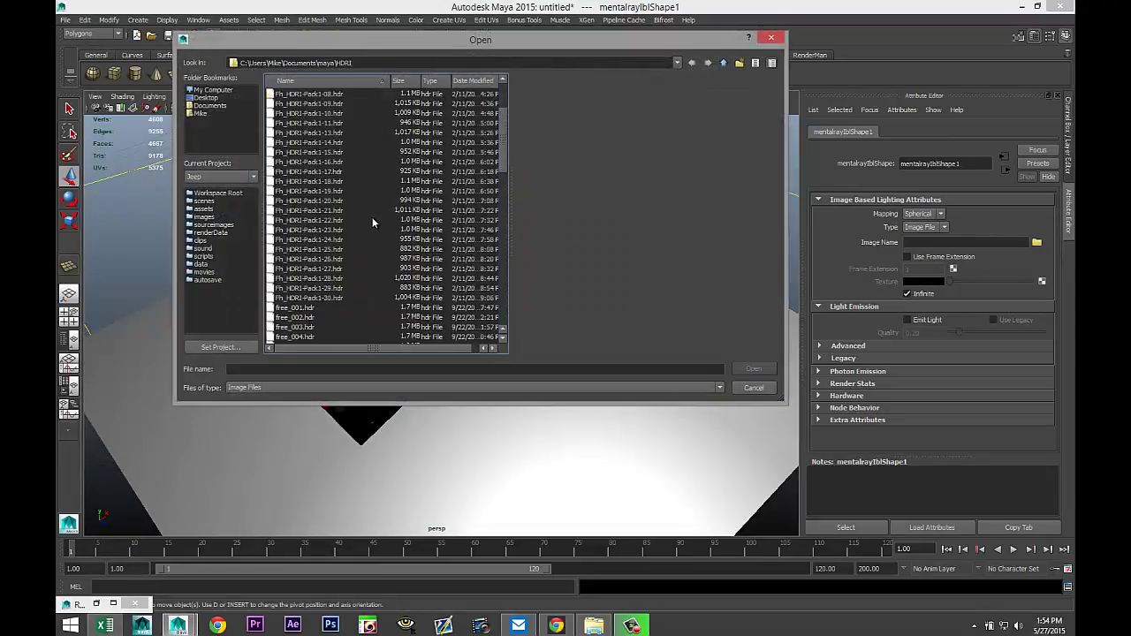
pyautogui.scroll(-4, 372, 221)
pyautogui.scroll(6, 336, 268)
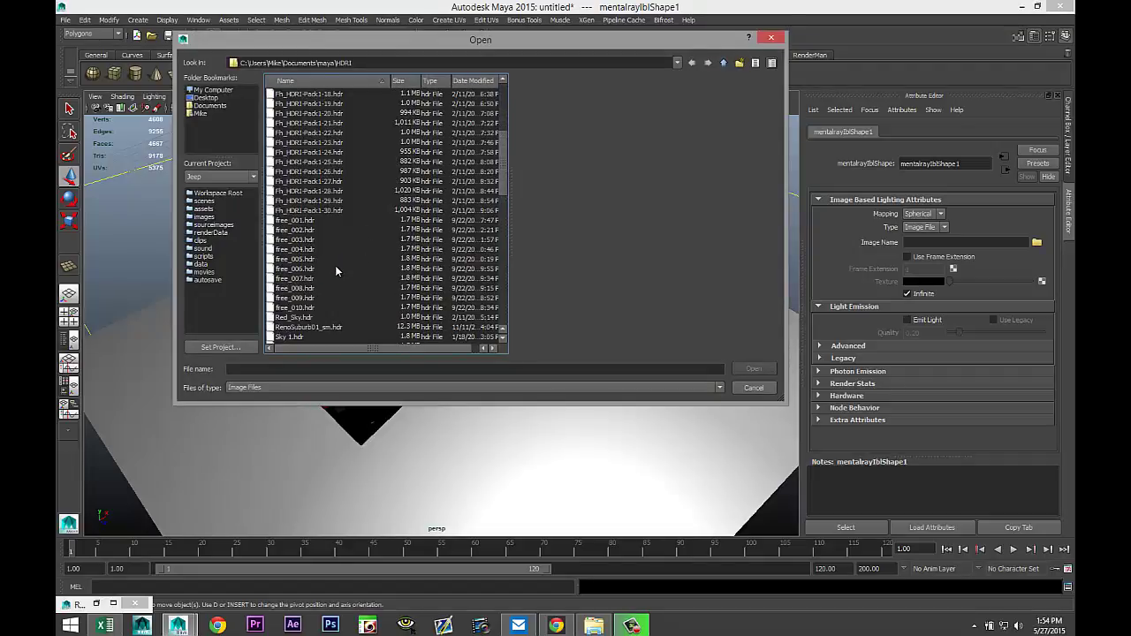
pyautogui.scroll(1, 336, 269)
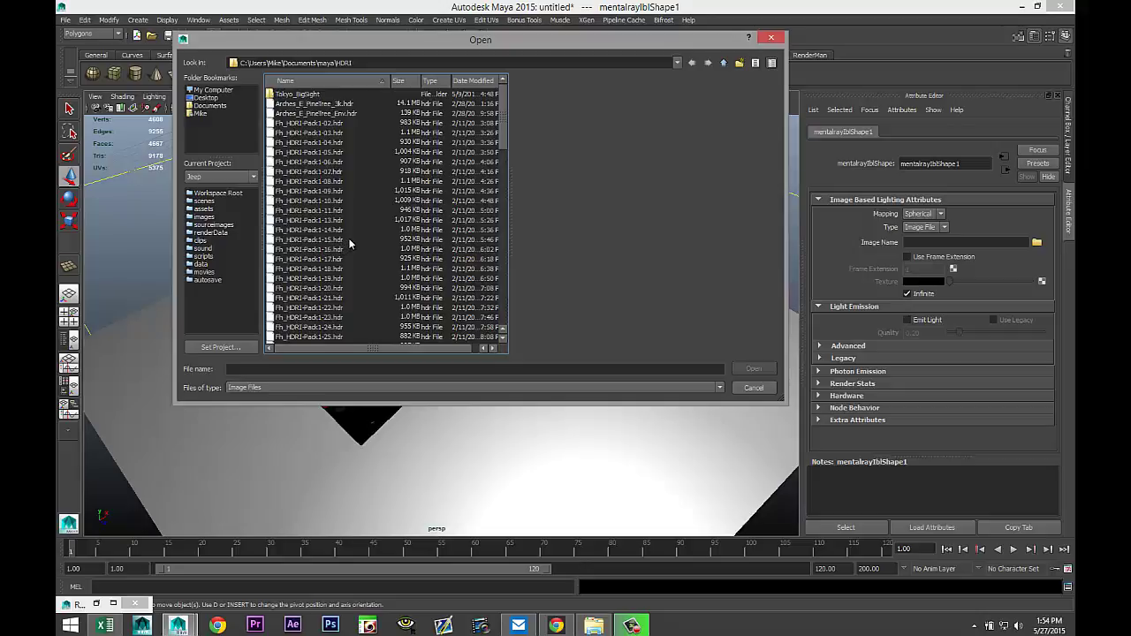
pyautogui.scroll(-3, 349, 241)
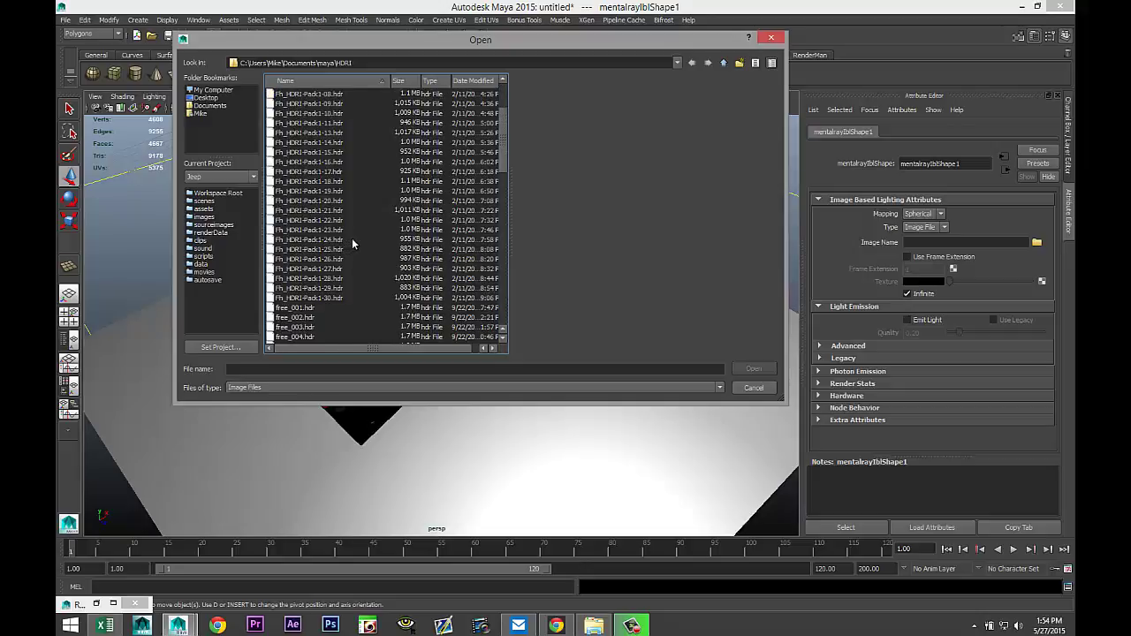
pyautogui.scroll(-3, 369, 254)
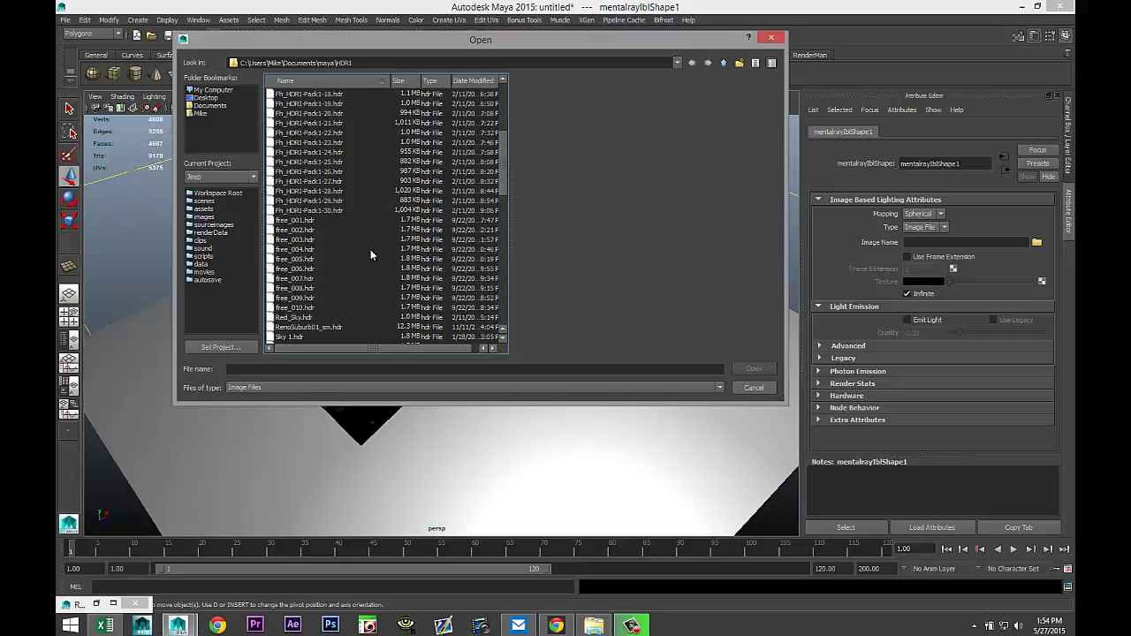
pyautogui.scroll(-3, 371, 248)
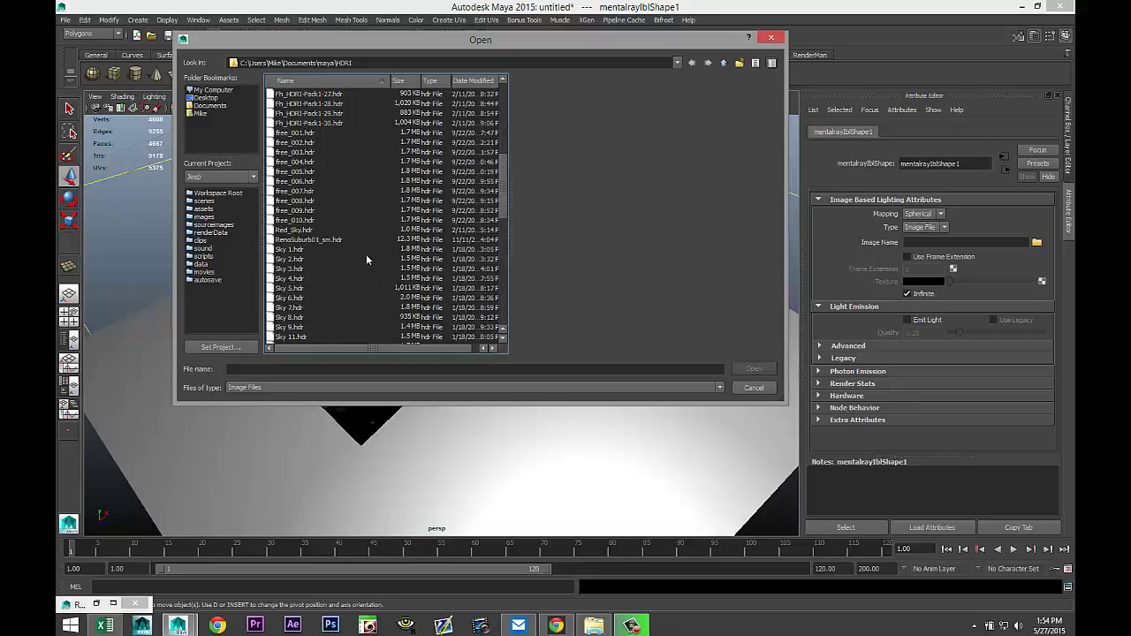
pyautogui.click(293, 268)
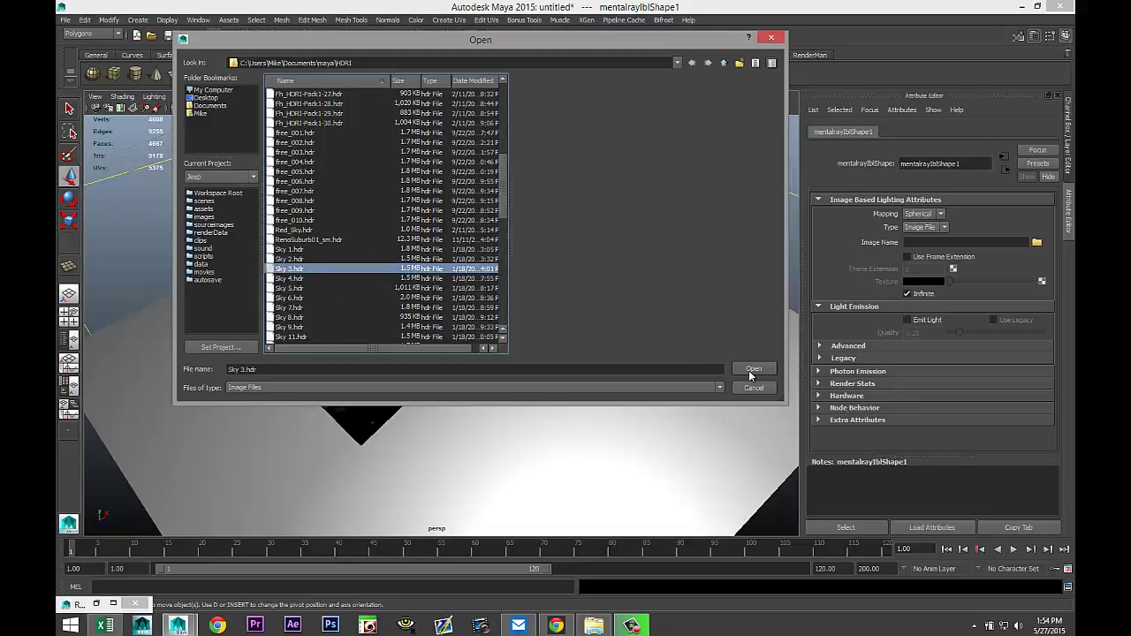
pyautogui.click(750, 369)
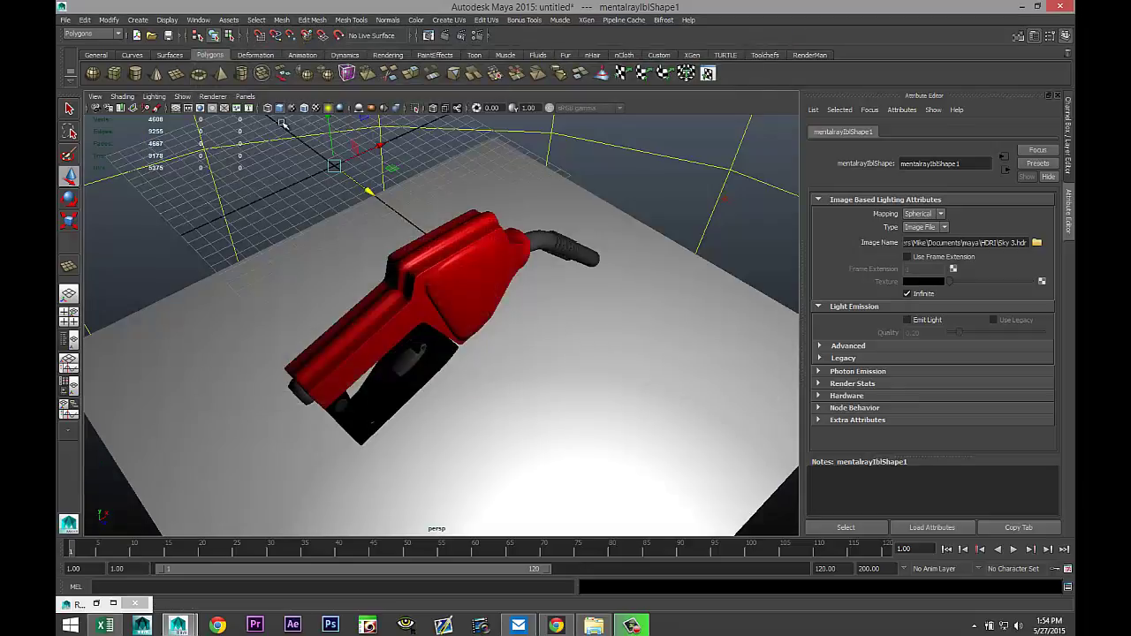
# Show the 960x540 resolution gate, zoom in on the nozzle, and render the frame.
pyautogui.click(304, 109)
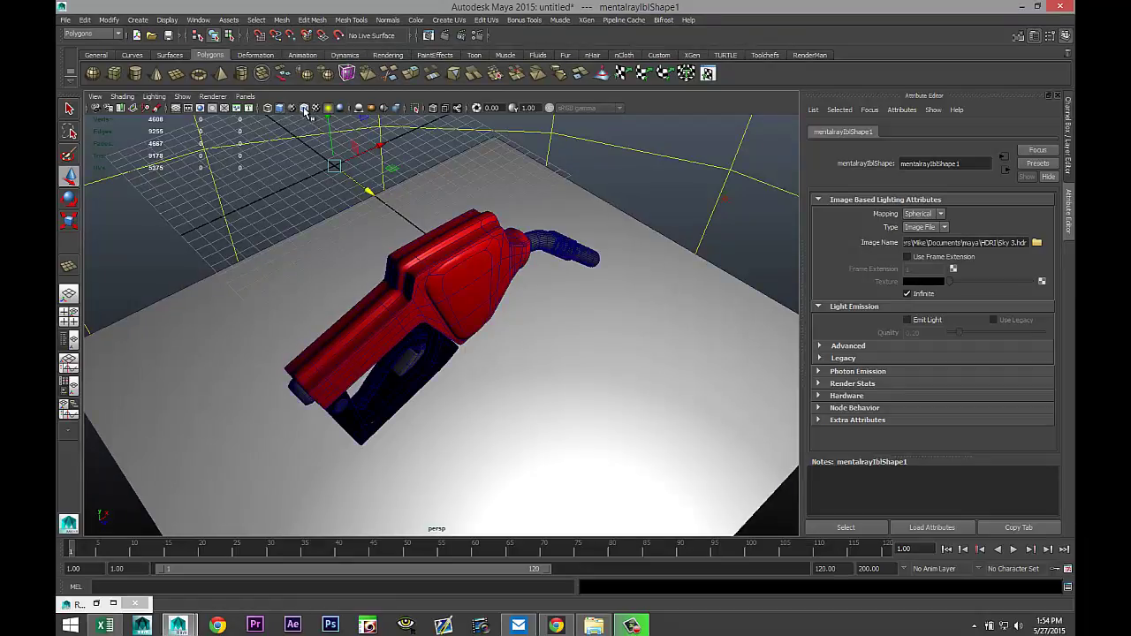
pyautogui.click(314, 108)
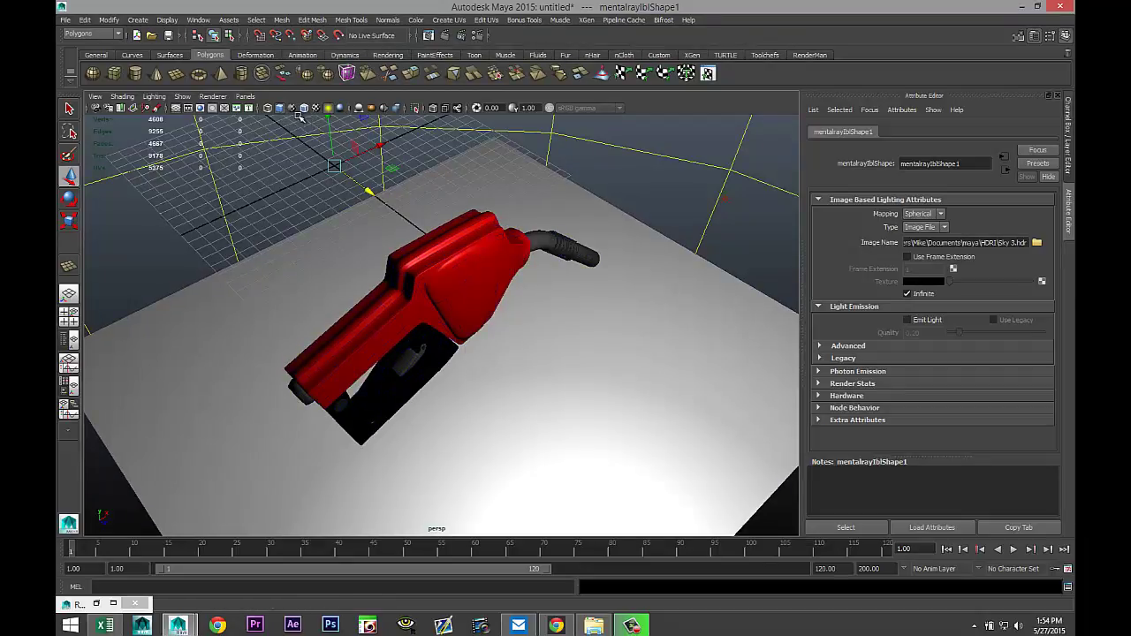
pyautogui.click(200, 108)
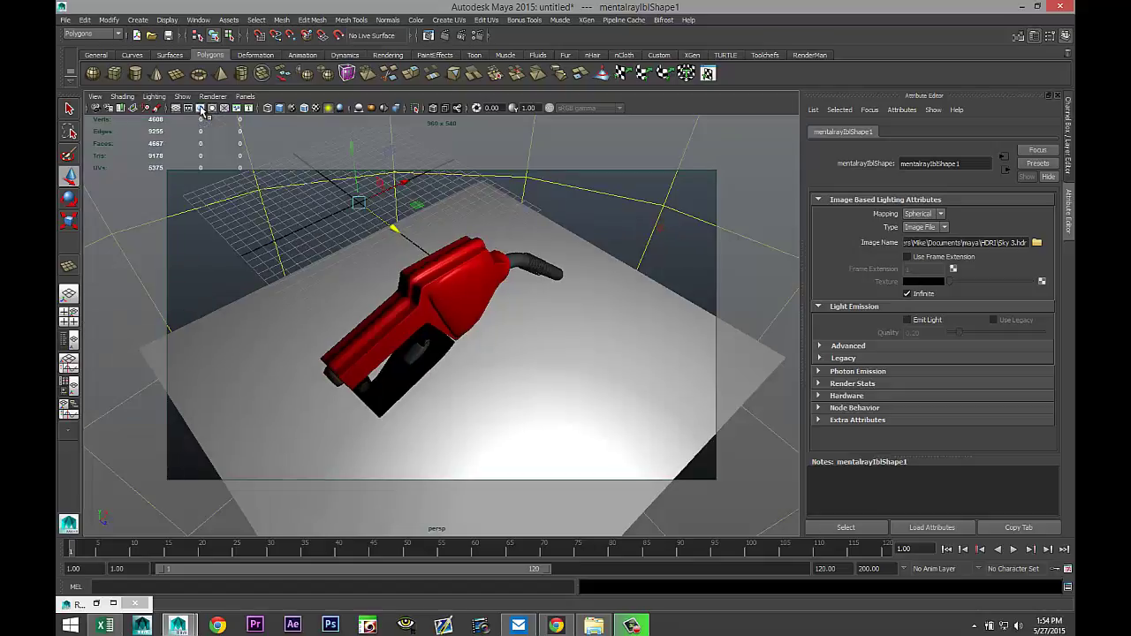
pyautogui.scroll(2, 449, 289)
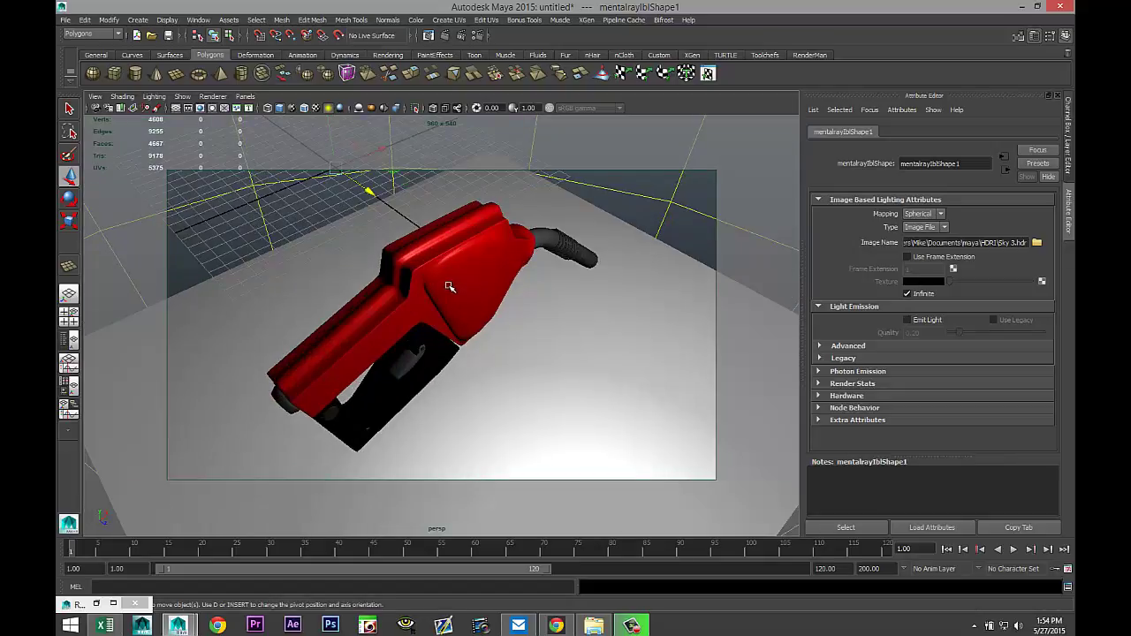
pyautogui.click(445, 37)
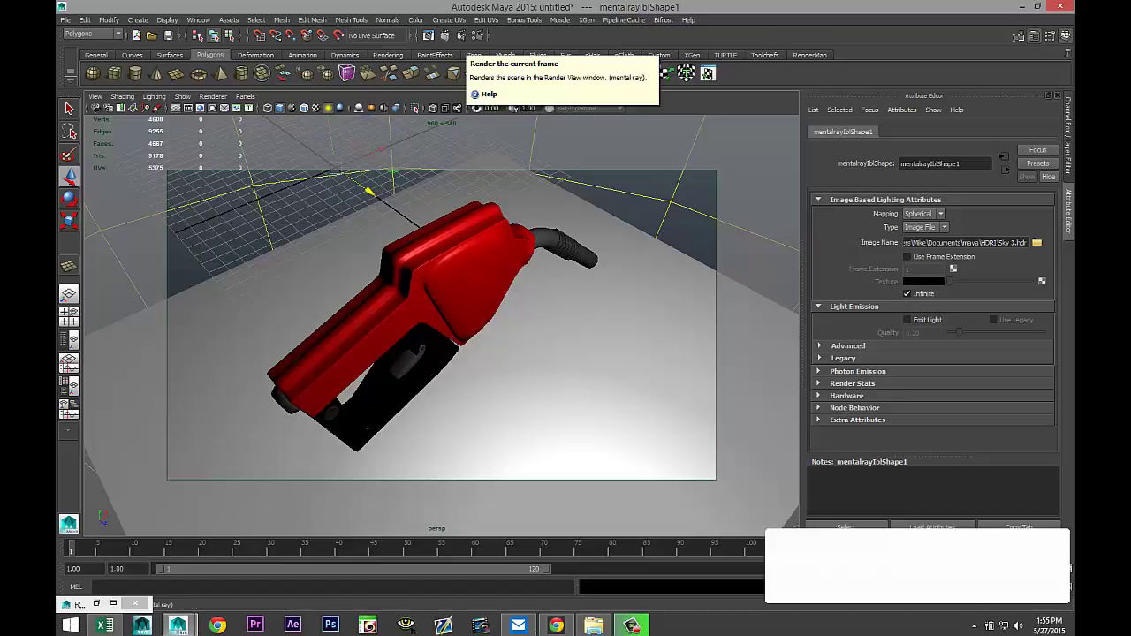